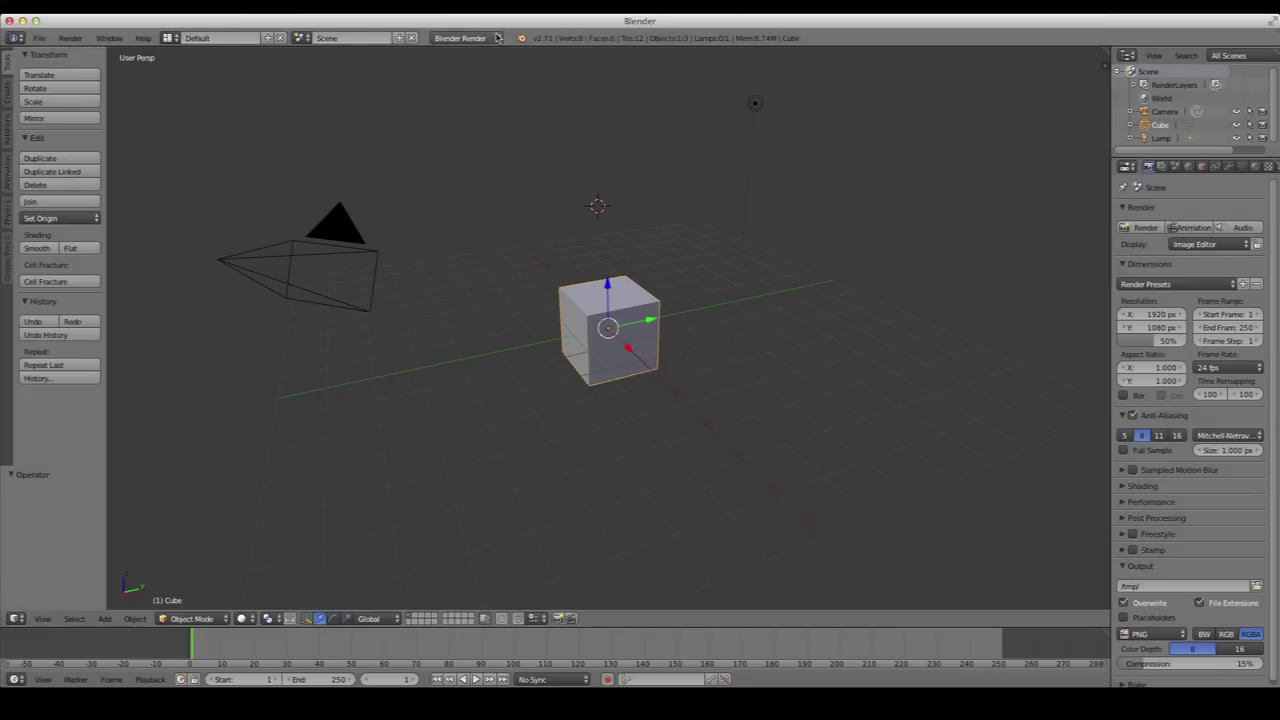
Switch the render engine to Cycles Render and delete the default cube and lamp from the scene
{"action": "left_click", "coordinate": [482, 38]}
{"action": "left_click", "coordinate": [477, 88]}
{"action": "key", "text": "x"}
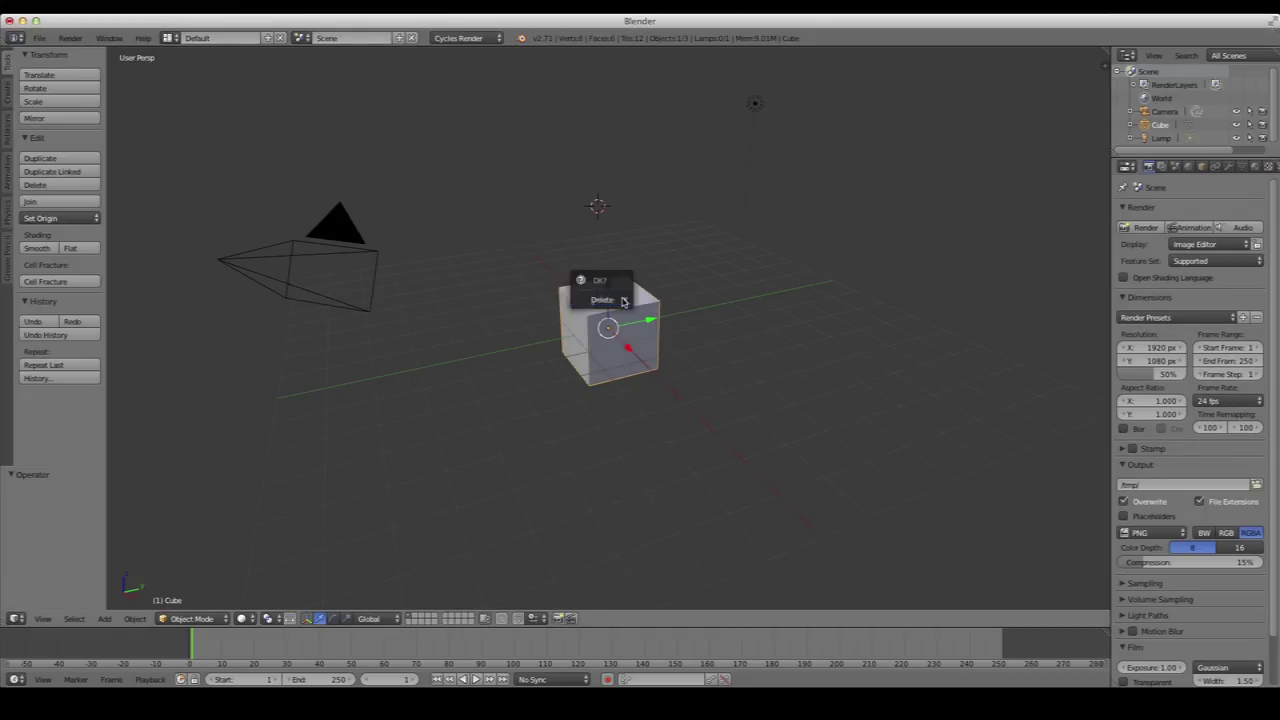
{"action": "left_click", "coordinate": [590, 298]}
{"action": "right_click", "coordinate": [756, 102]}
{"action": "key", "text": "x"}
{"action": "left_click", "coordinate": [755, 95]}
{"action": "scroll", "coordinate": [607, 316], "scroll_direction": "down", "scroll_amount": 3}
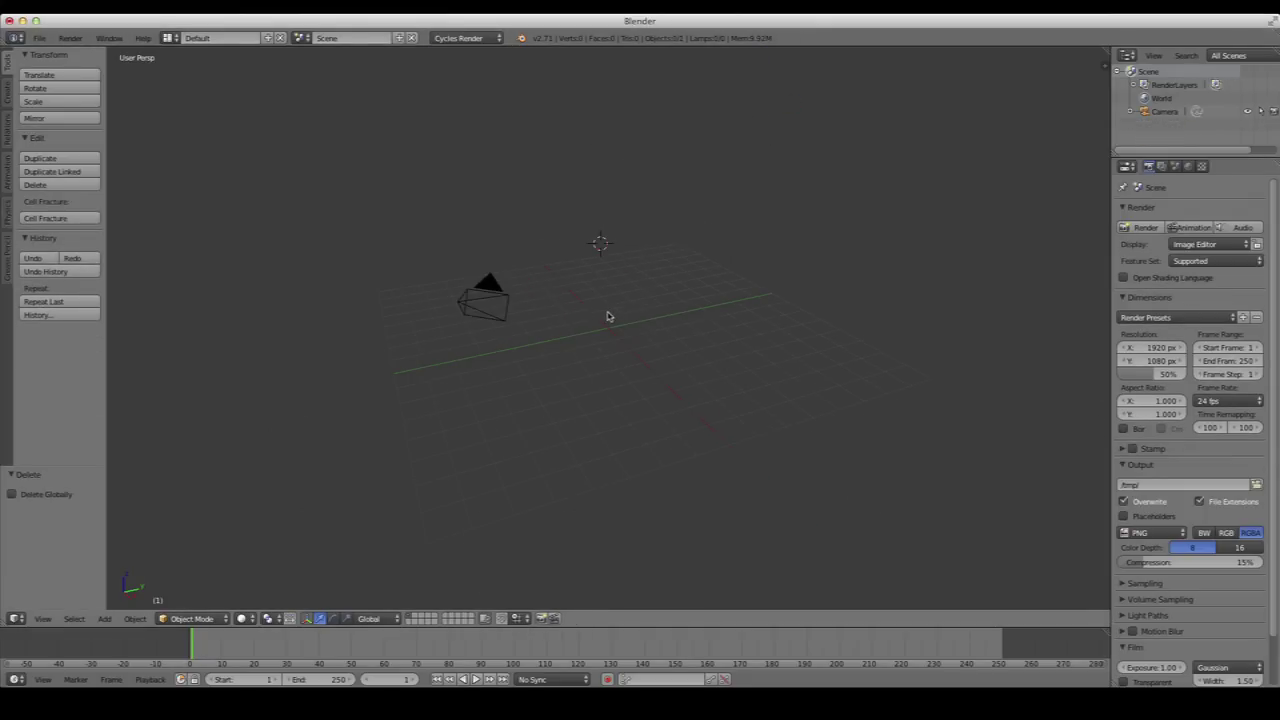
{"action": "scroll", "coordinate": [505, 311], "scroll_direction": "up", "scroll_amount": 2}
Set the camera's location to X 0, Y 0 and Z 10
{"action": "right_click", "coordinate": [447, 287]}
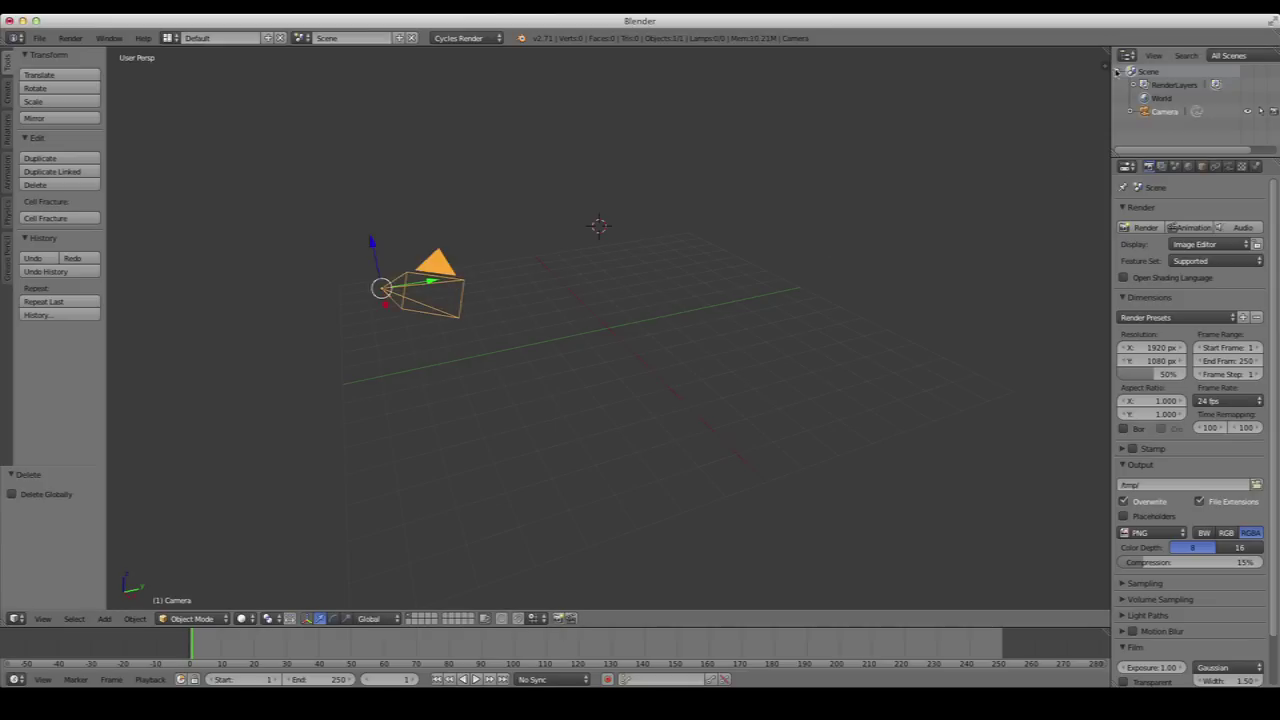
{"action": "key", "text": "n"}
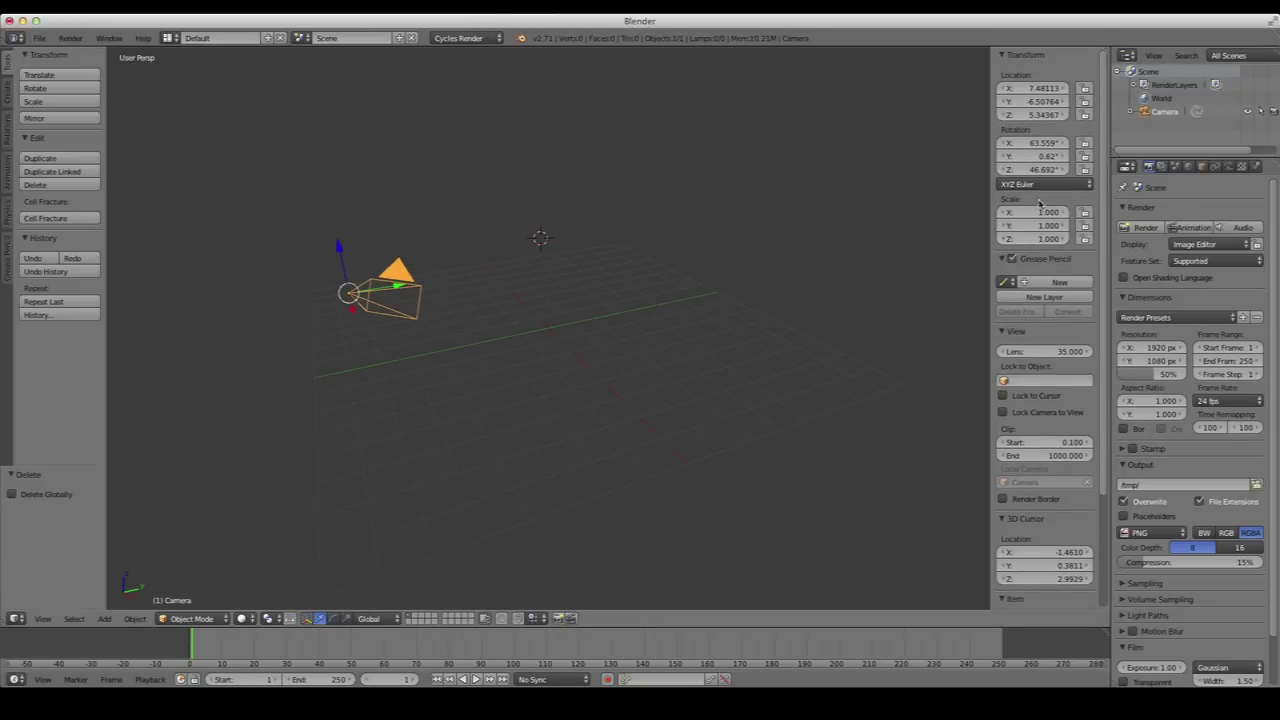
{"action": "left_click", "coordinate": [1052, 88]}
{"action": "type", "text": "0"}
{"action": "key", "text": "Tab"}
{"action": "type", "text": "0"}
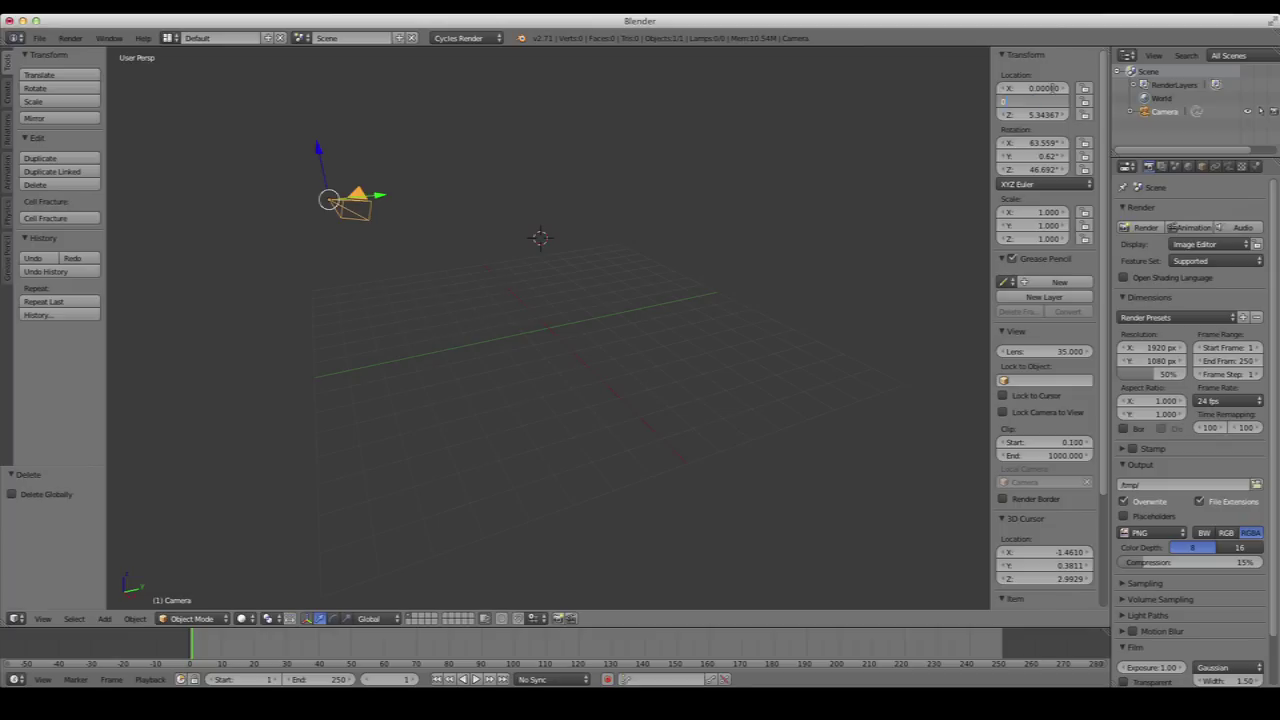
{"action": "key", "text": "Tab"}
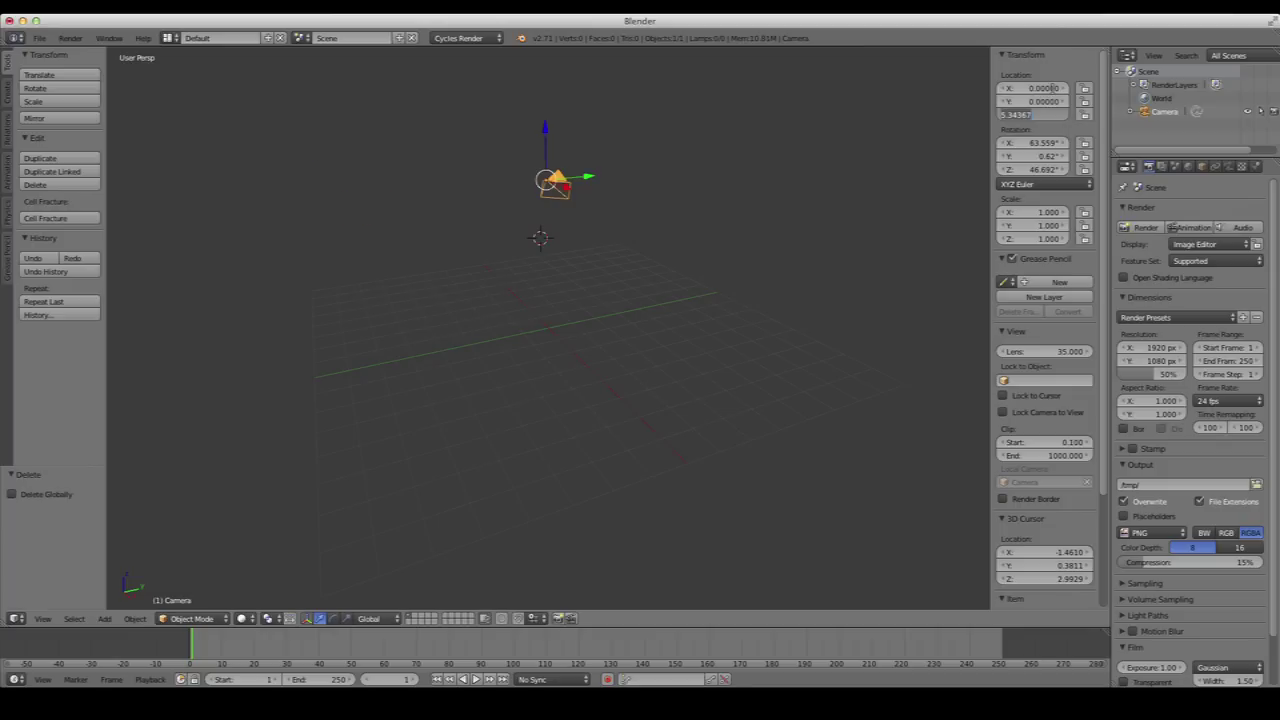
{"action": "type", "text": "10"}
{"action": "key", "text": "Return"}
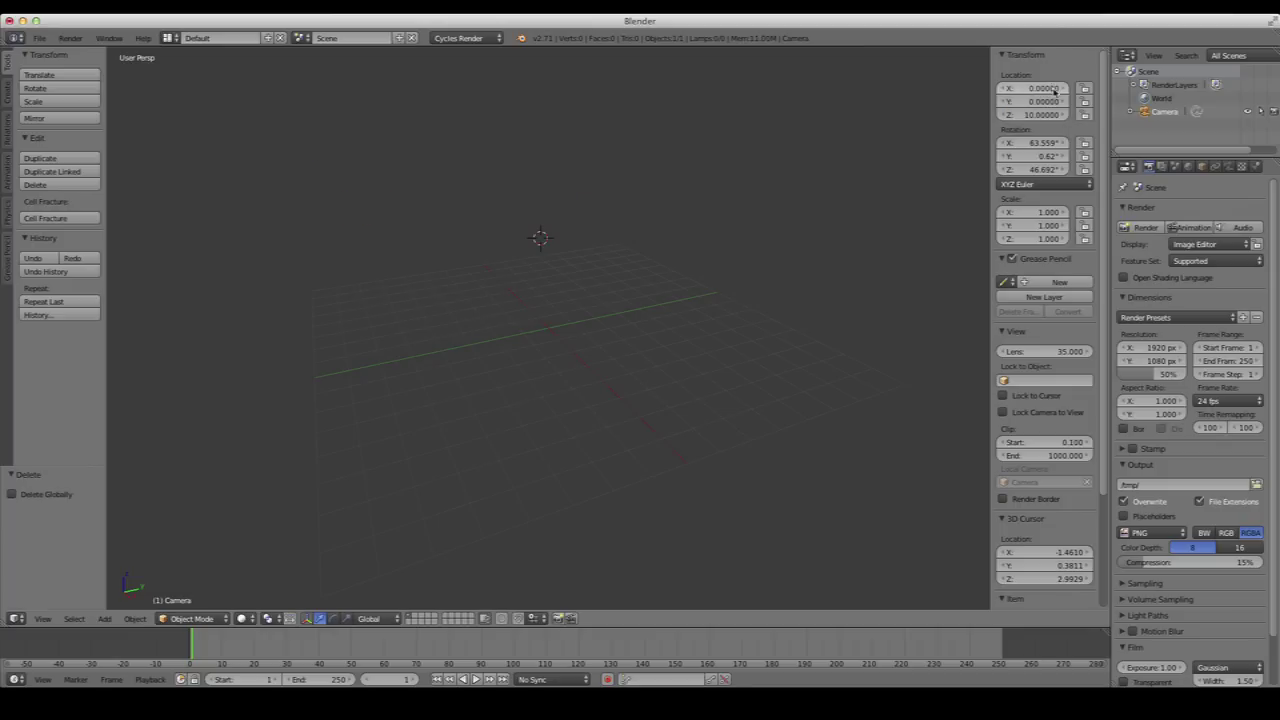
Set the camera's X, Y and Z rotation to 0 and display the scene through the camera
{"action": "scroll", "coordinate": [763, 234], "scroll_direction": "down", "scroll_amount": 3}
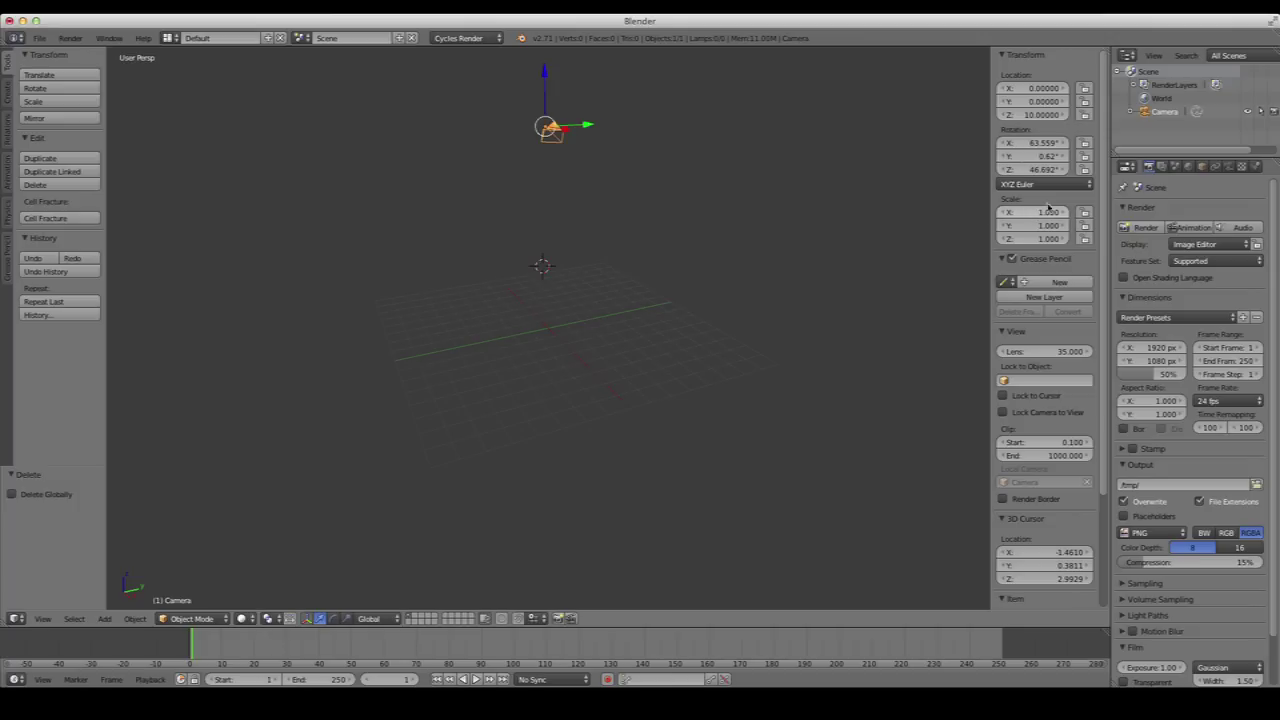
{"action": "left_click", "coordinate": [1044, 142]}
{"action": "type", "text": "0"}
{"action": "key", "text": "Tab"}
{"action": "type", "text": "0"}
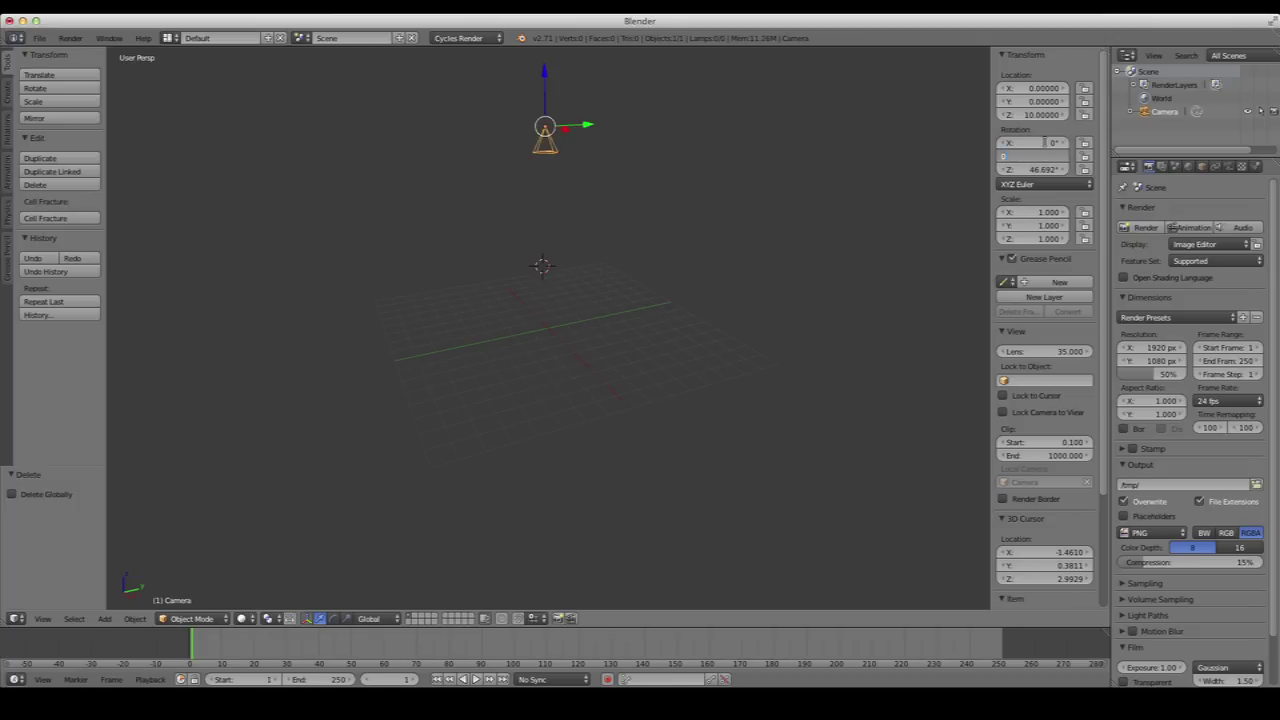
{"action": "key", "text": "Tab"}
{"action": "type", "text": "0"}
{"action": "key", "text": "Tab"}
{"action": "key", "text": "Return"}
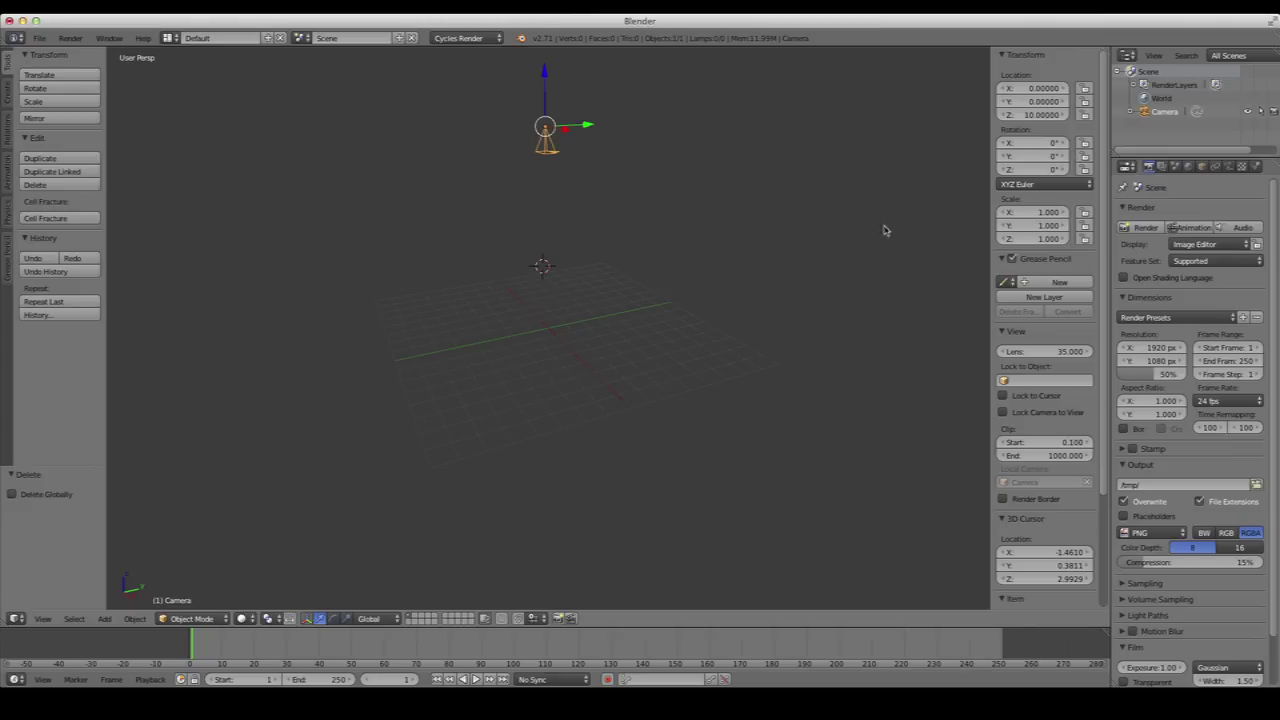
{"action": "scroll", "coordinate": [916, 210], "scroll_direction": "down", "scroll_amount": 3}
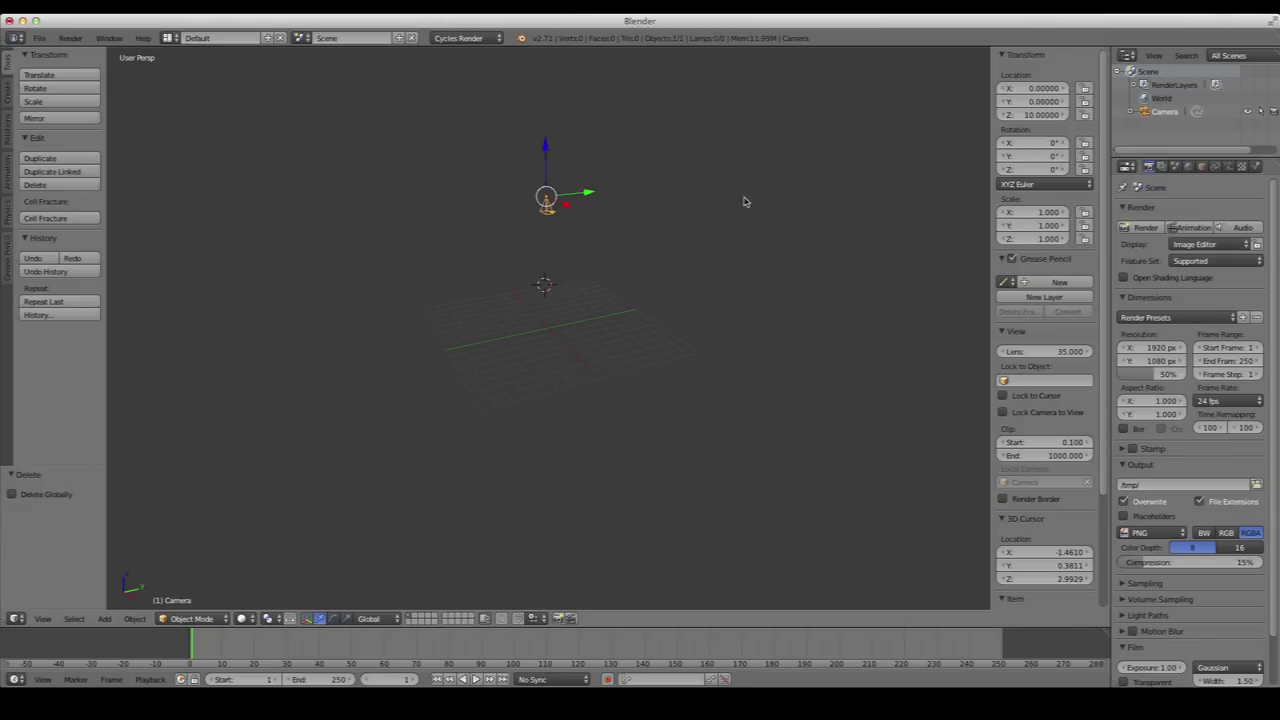
{"action": "key", "text": "KP_7"}
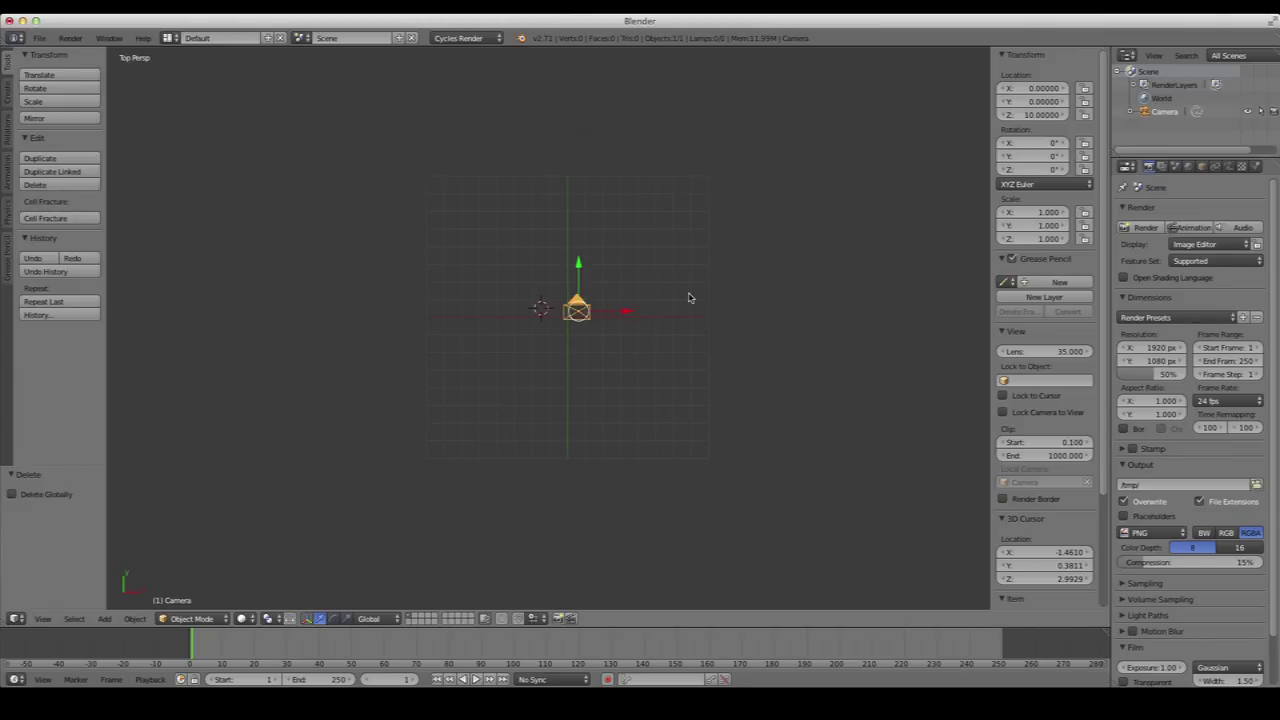
{"action": "key", "text": "KP_0"}
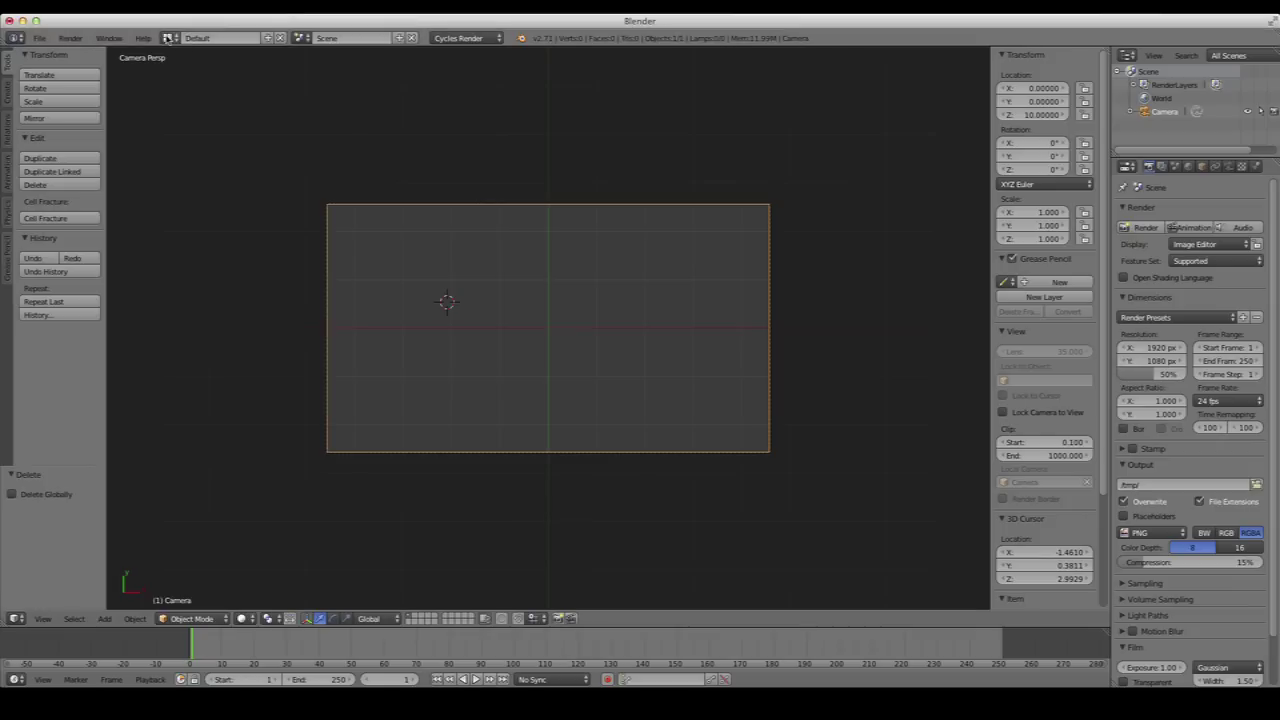
Switch to the Motion Tracking layout and open all images in Motion trackin/JOGS Sequence on My Book as a clip
{"action": "left_click", "coordinate": [167, 37]}
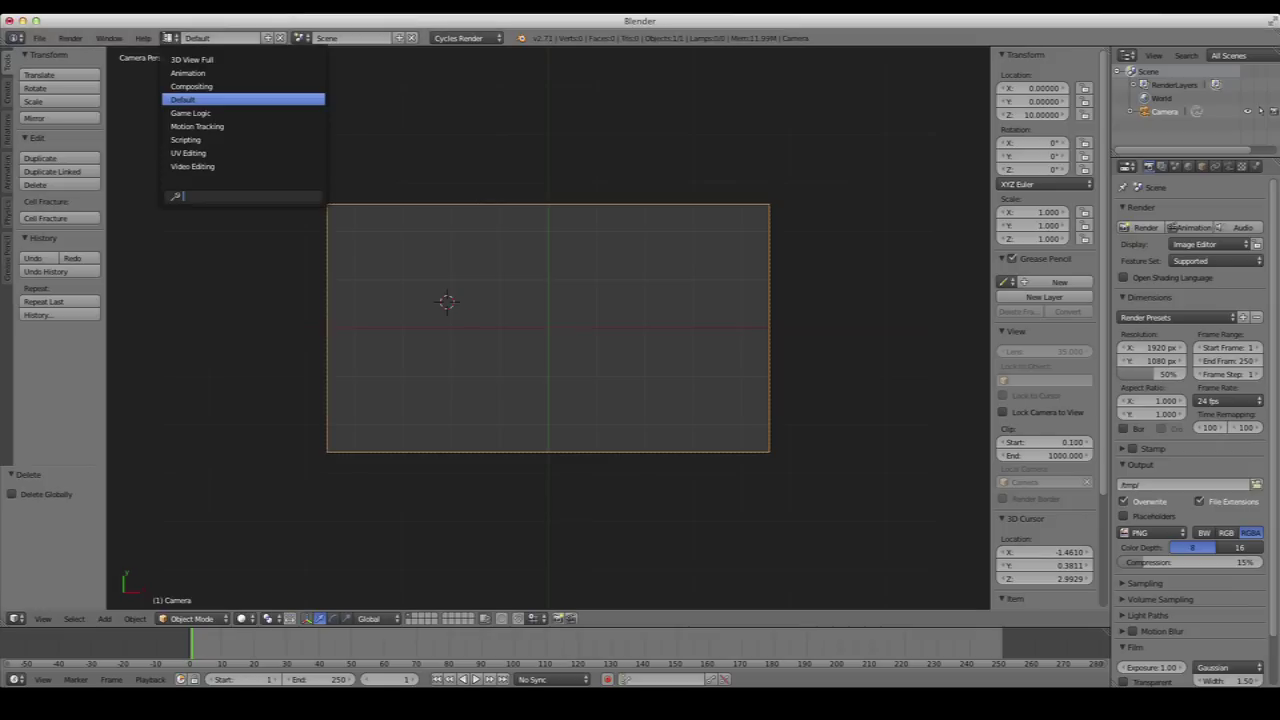
{"action": "left_click", "coordinate": [270, 124]}
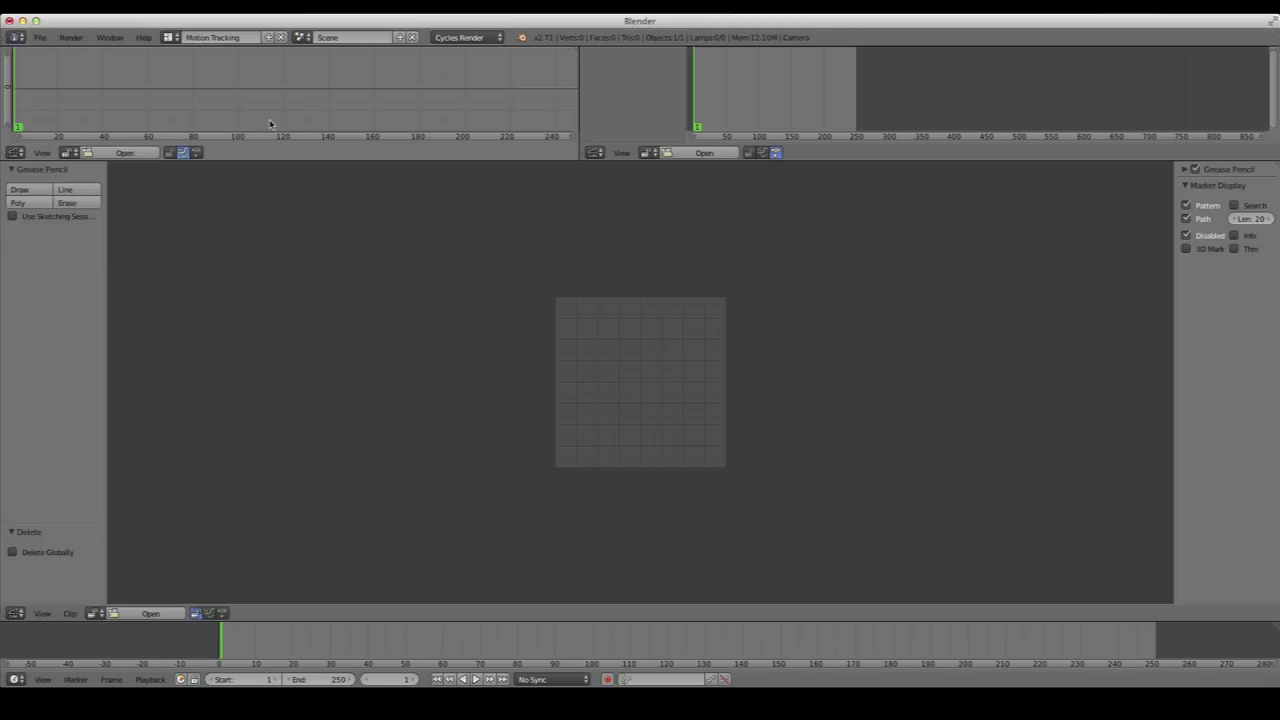
{"action": "left_click", "coordinate": [150, 614]}
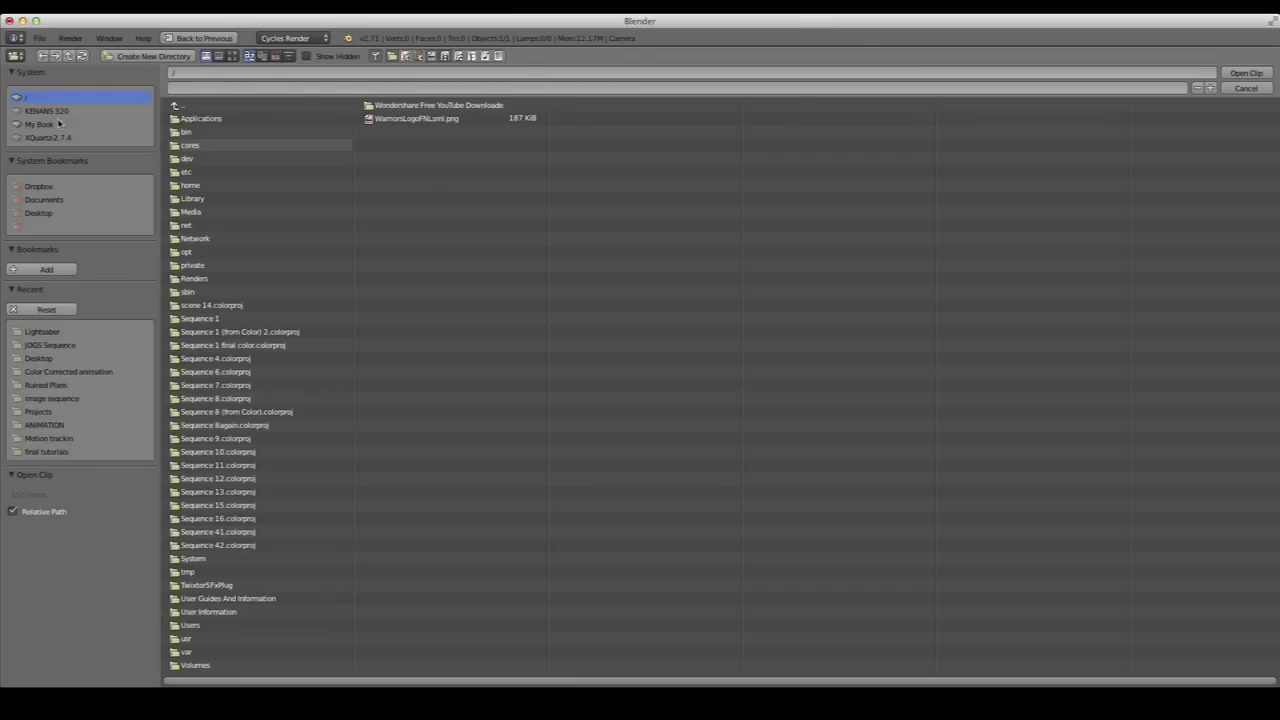
{"action": "left_click", "coordinate": [41, 123]}
{"action": "left_click", "coordinate": [215, 134]}
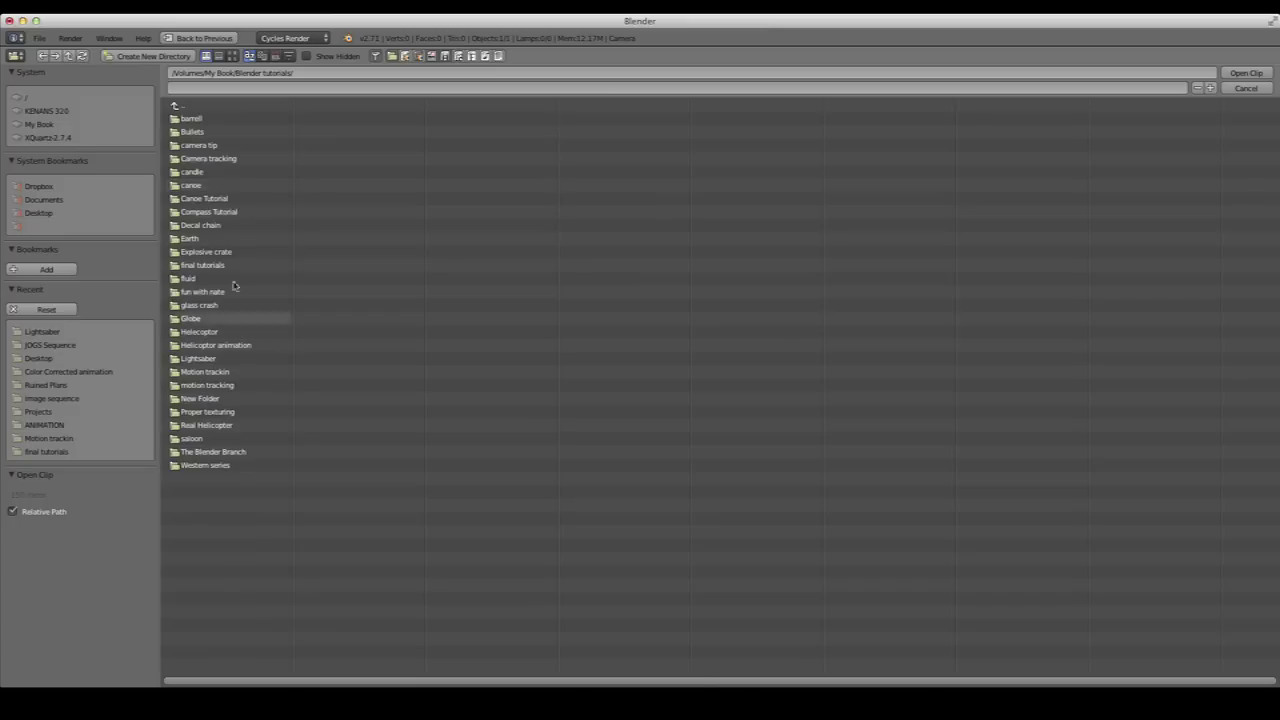
{"action": "left_click", "coordinate": [240, 372]}
{"action": "left_click", "coordinate": [217, 149]}
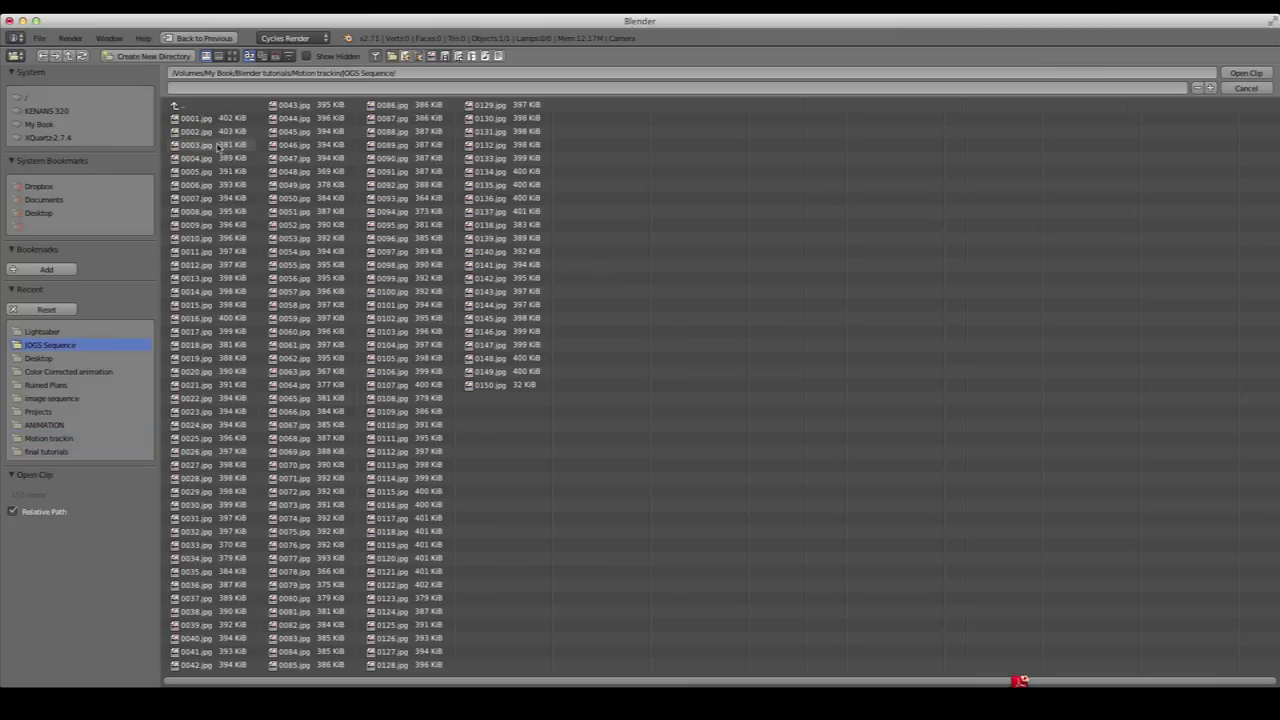
{"action": "key", "text": "a"}
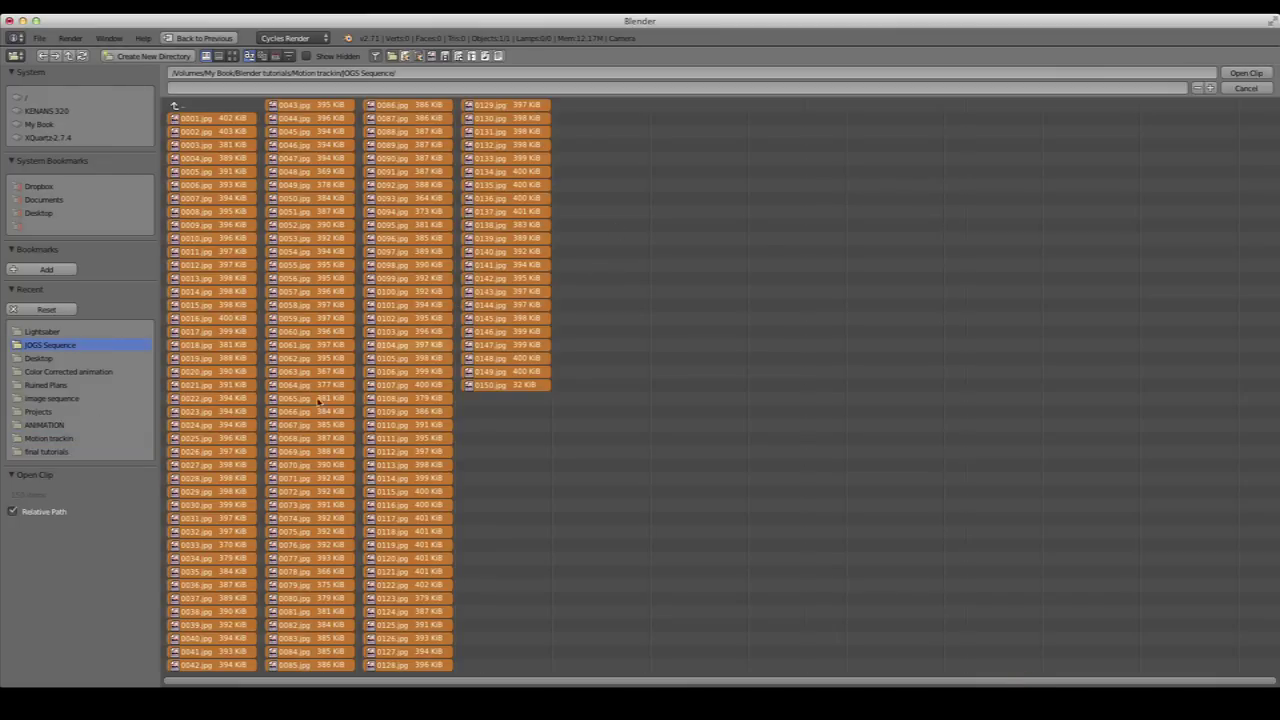
{"action": "left_click", "coordinate": [1236, 75]}
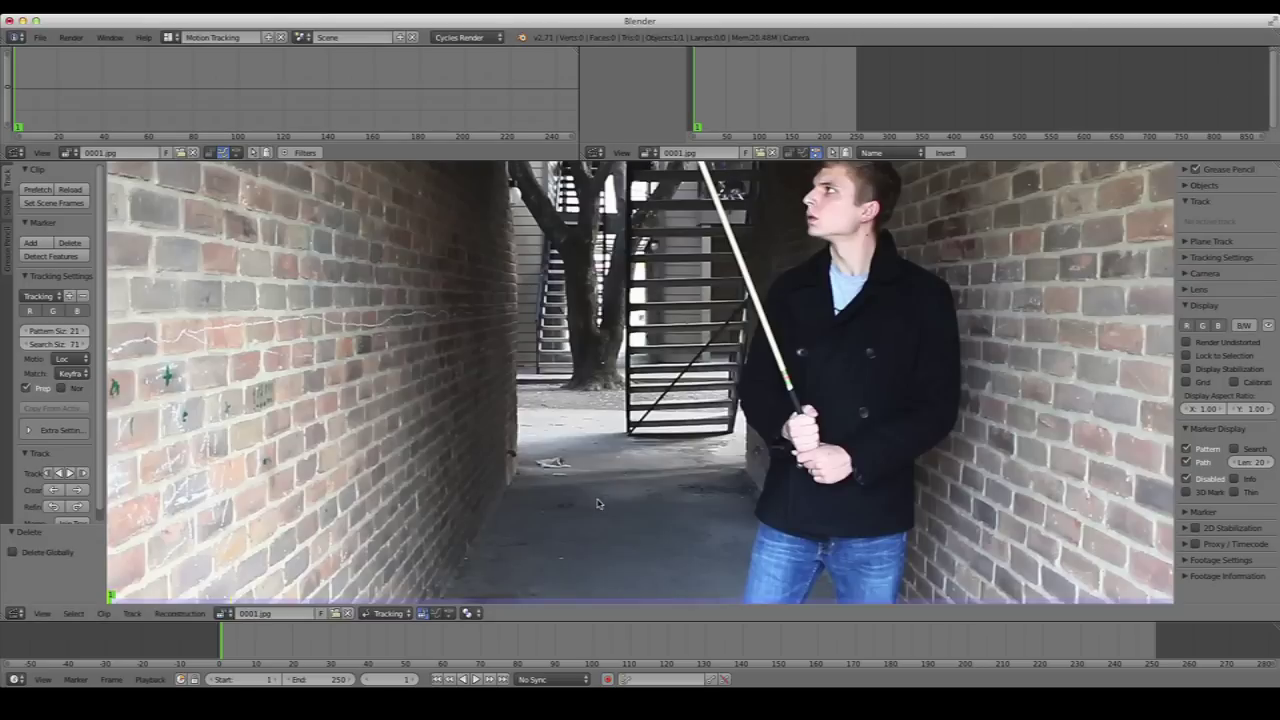
{"action": "key", "text": "f"}
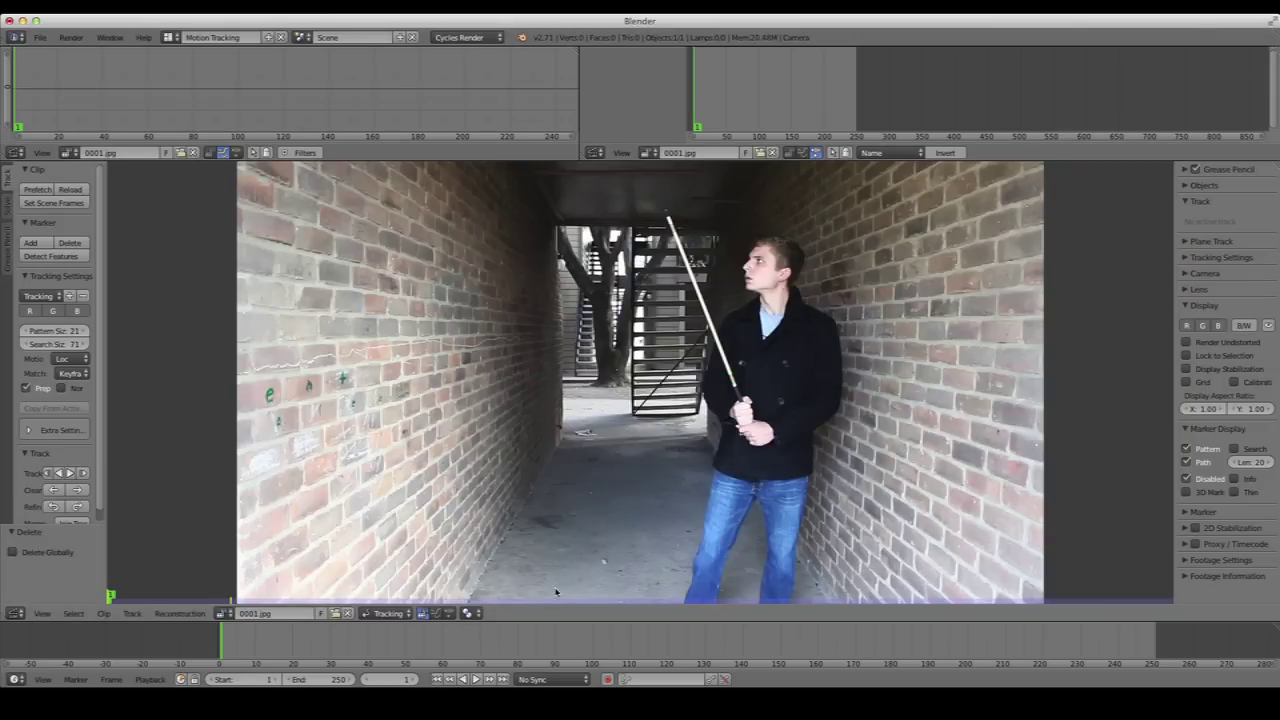
Scrub through the footage to find its last frames, set the timeline's end frame to 149, and return to the beginning
{"action": "left_click_drag", "start_coordinate": [340, 652], "coordinate": [731, 651]}
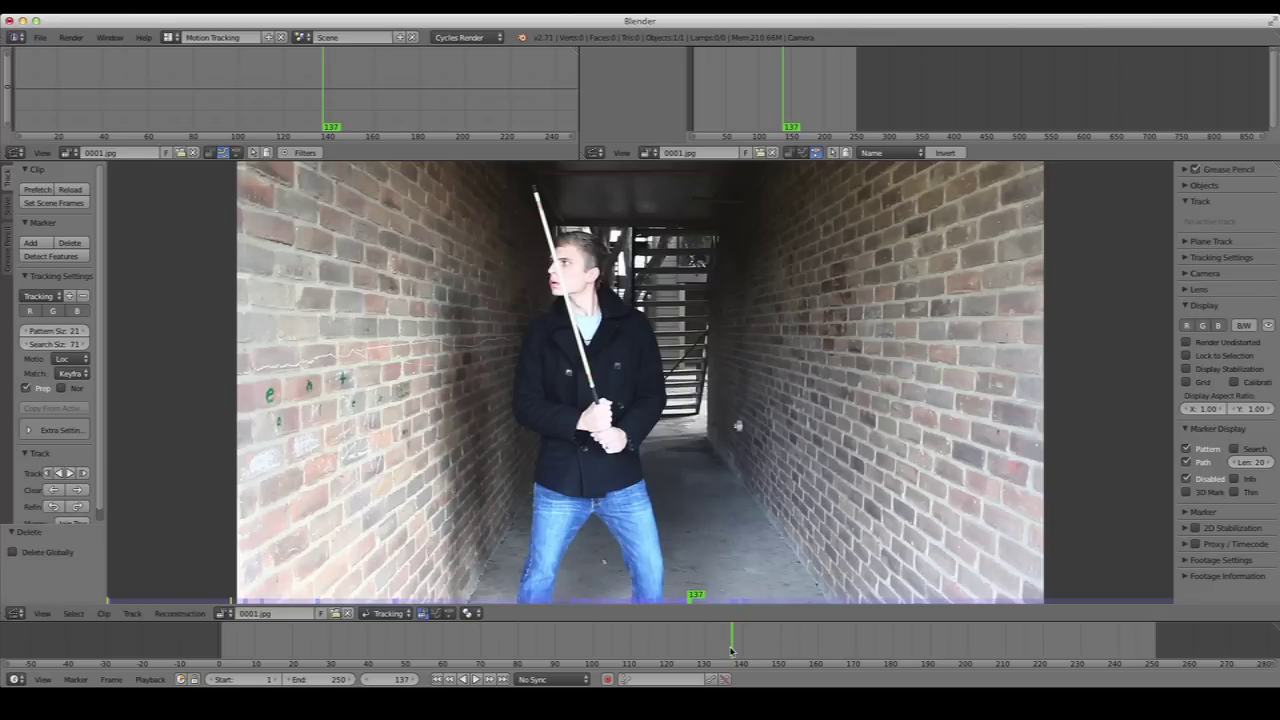
{"action": "left_click_drag", "start_coordinate": [738, 638], "coordinate": [766, 641]}
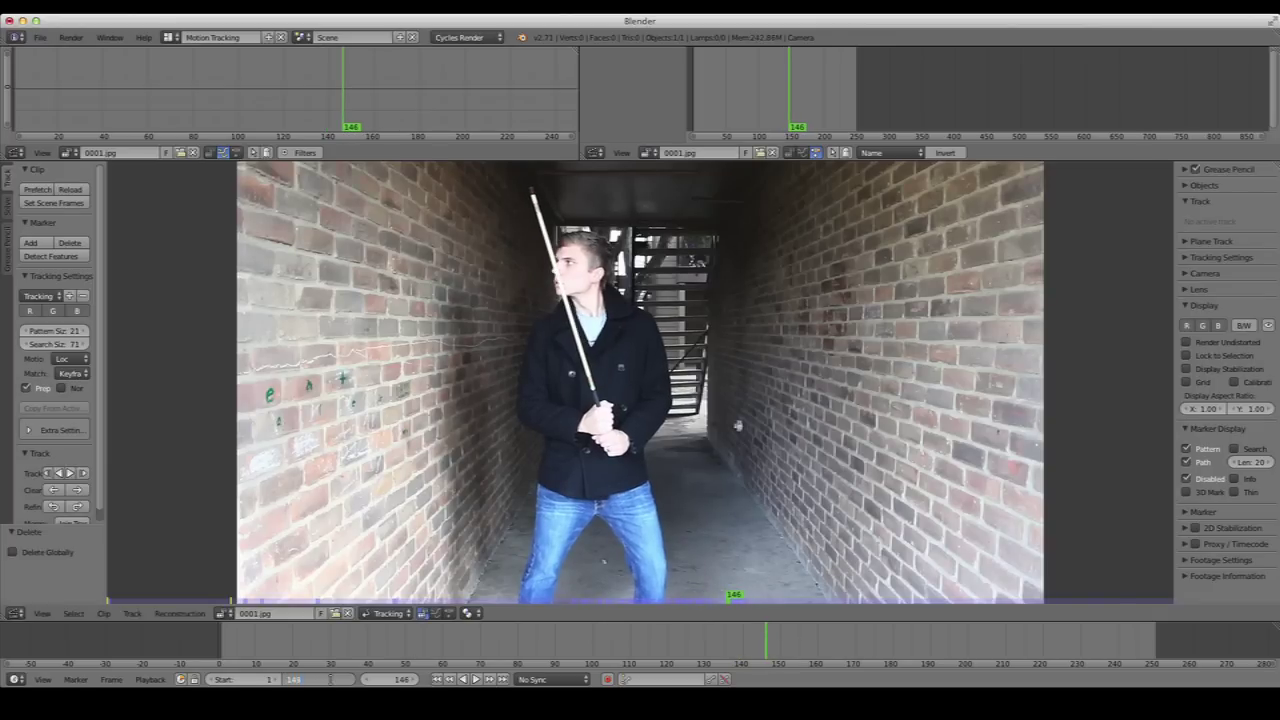
{"action": "key", "text": "Return"}
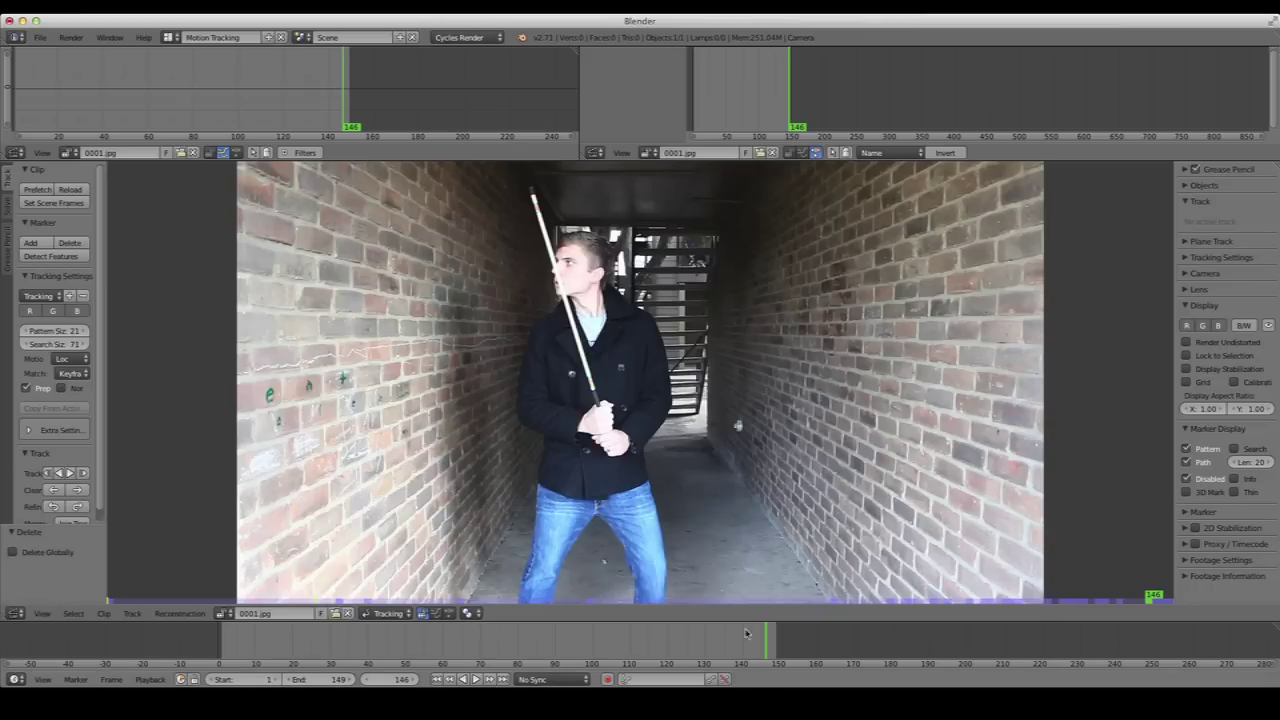
{"action": "left_click_drag", "start_coordinate": [745, 632], "coordinate": [225, 635]}
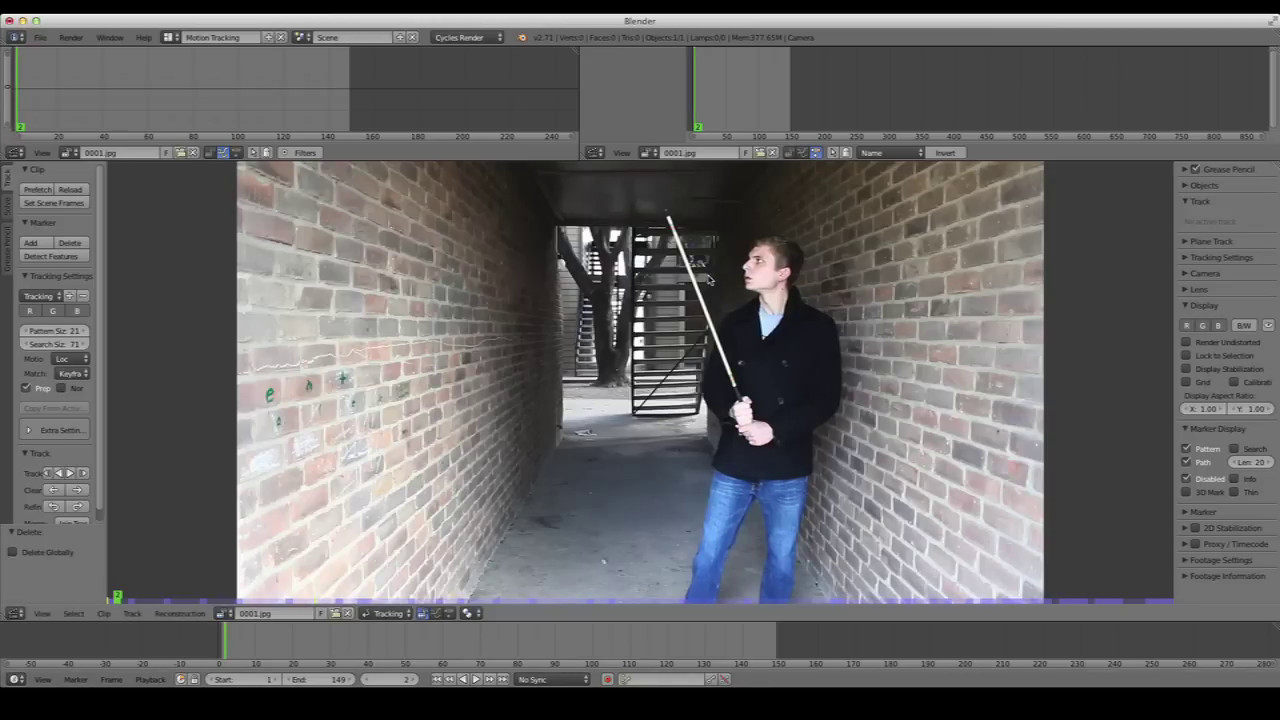
Examine the coloured marks near the tip and the handle of the stick in the footage as tracking points
{"action": "scroll", "coordinate": [708, 276], "scroll_direction": "up", "scroll_amount": 1}
{"action": "middle_click_drag", "start_coordinate": [762, 261], "coordinate": [727, 324]}
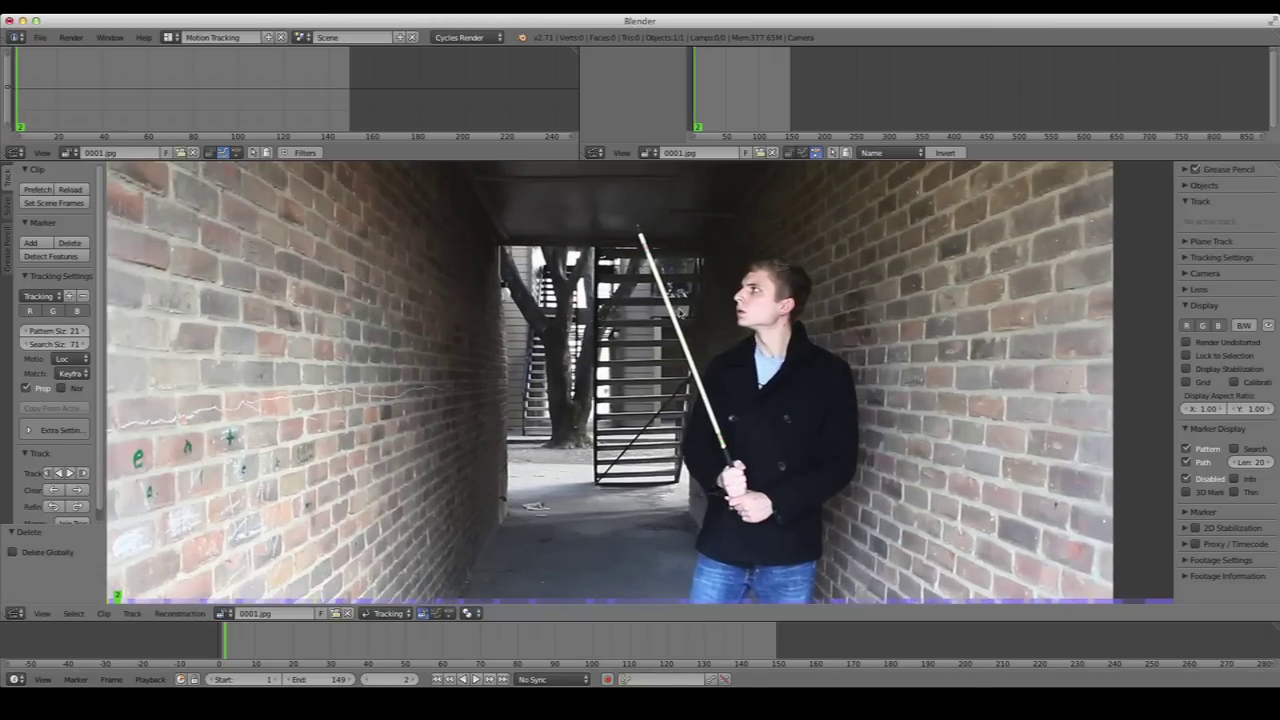
{"action": "scroll", "coordinate": [681, 313], "scroll_direction": "up", "scroll_amount": 2}
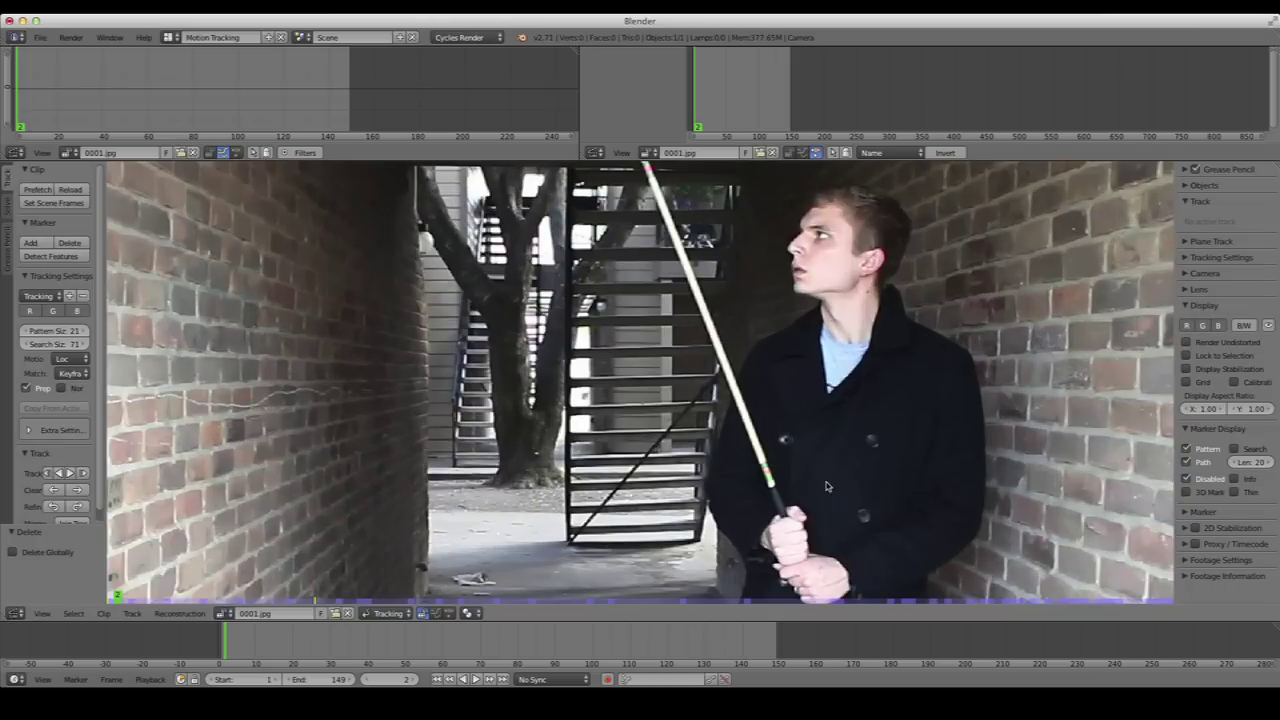
{"action": "scroll", "coordinate": [806, 468], "scroll_direction": "up", "scroll_amount": 2}
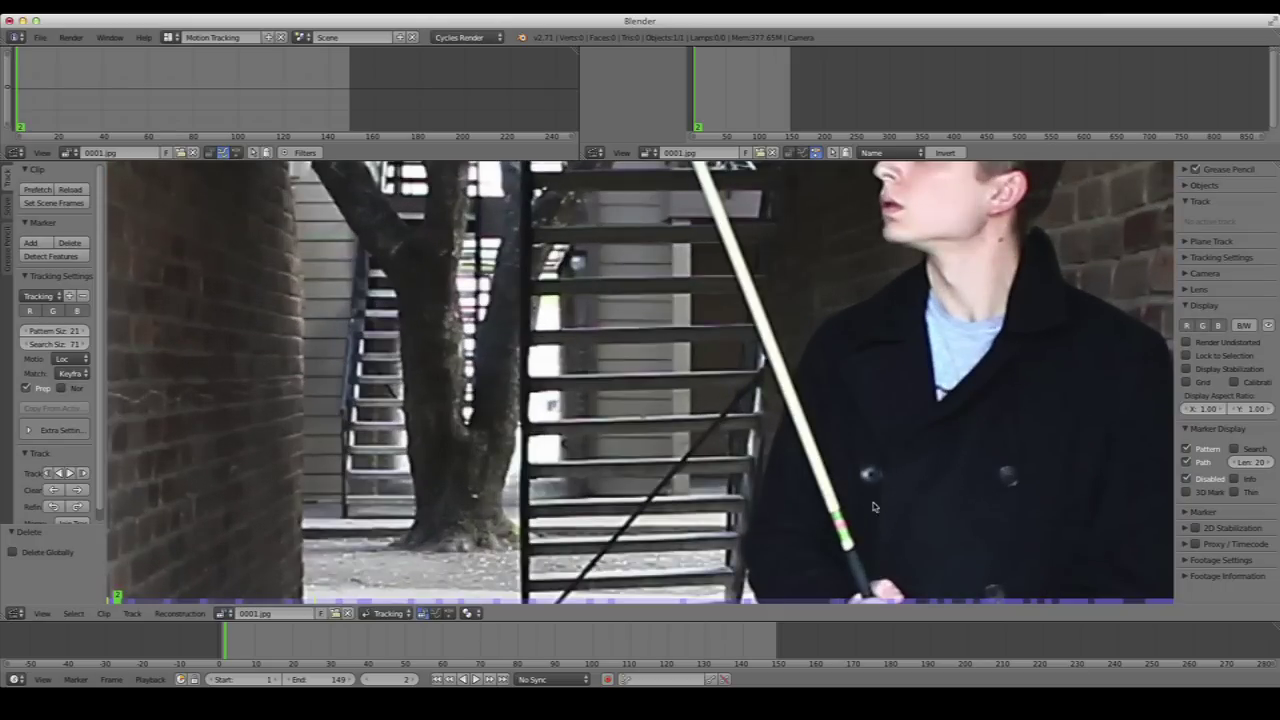
{"action": "scroll", "coordinate": [880, 533], "scroll_direction": "down", "scroll_amount": 3}
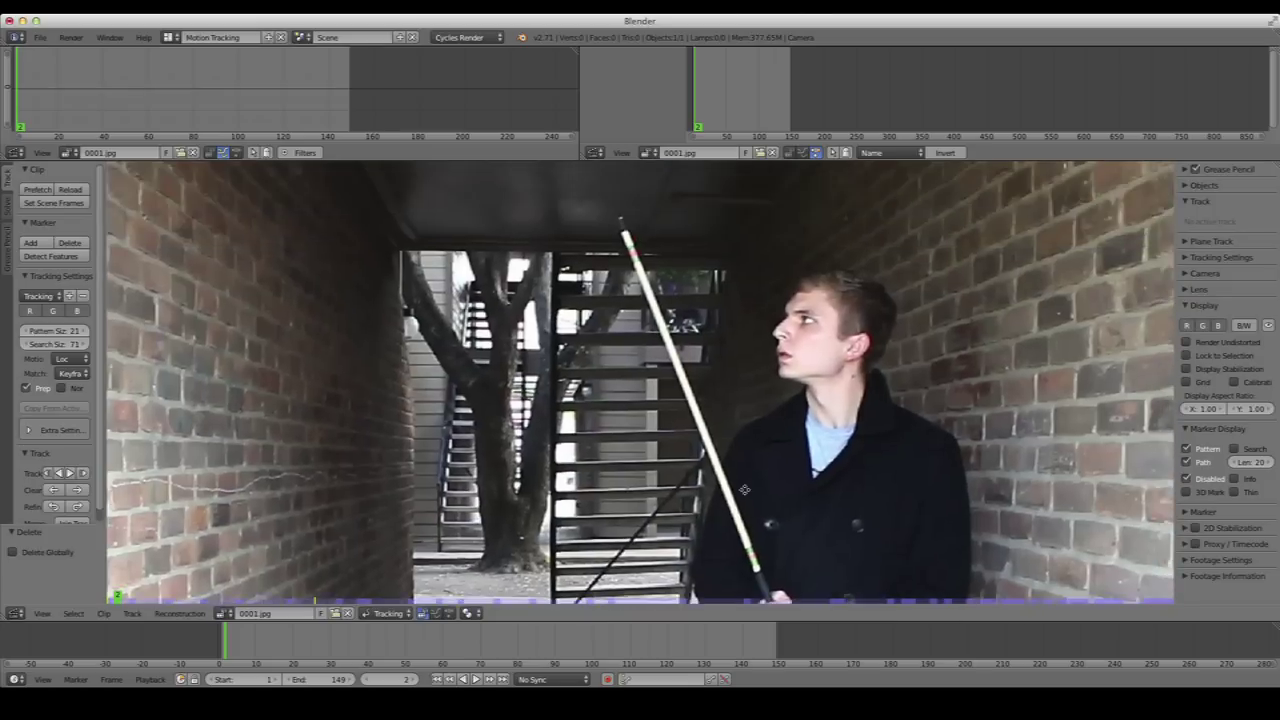
{"action": "scroll", "coordinate": [744, 489], "scroll_direction": "up", "scroll_amount": 1}
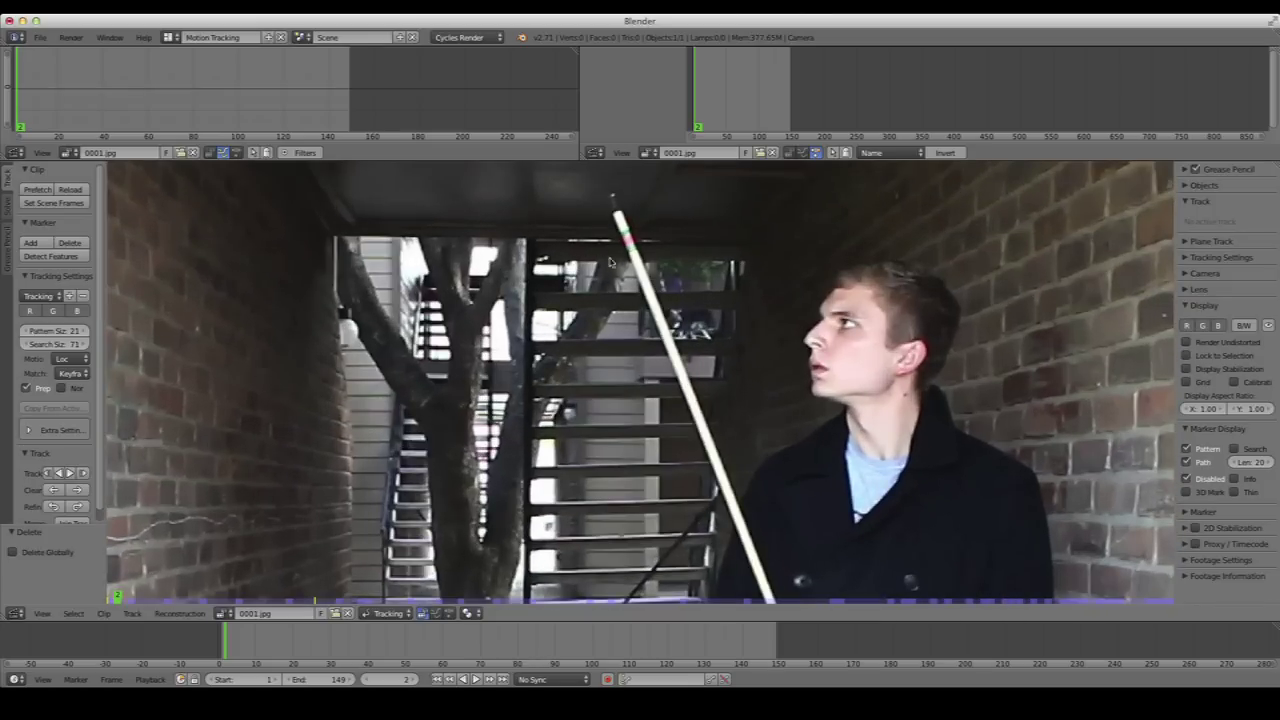
{"action": "scroll", "coordinate": [709, 420], "scroll_direction": "down", "scroll_amount": 1}
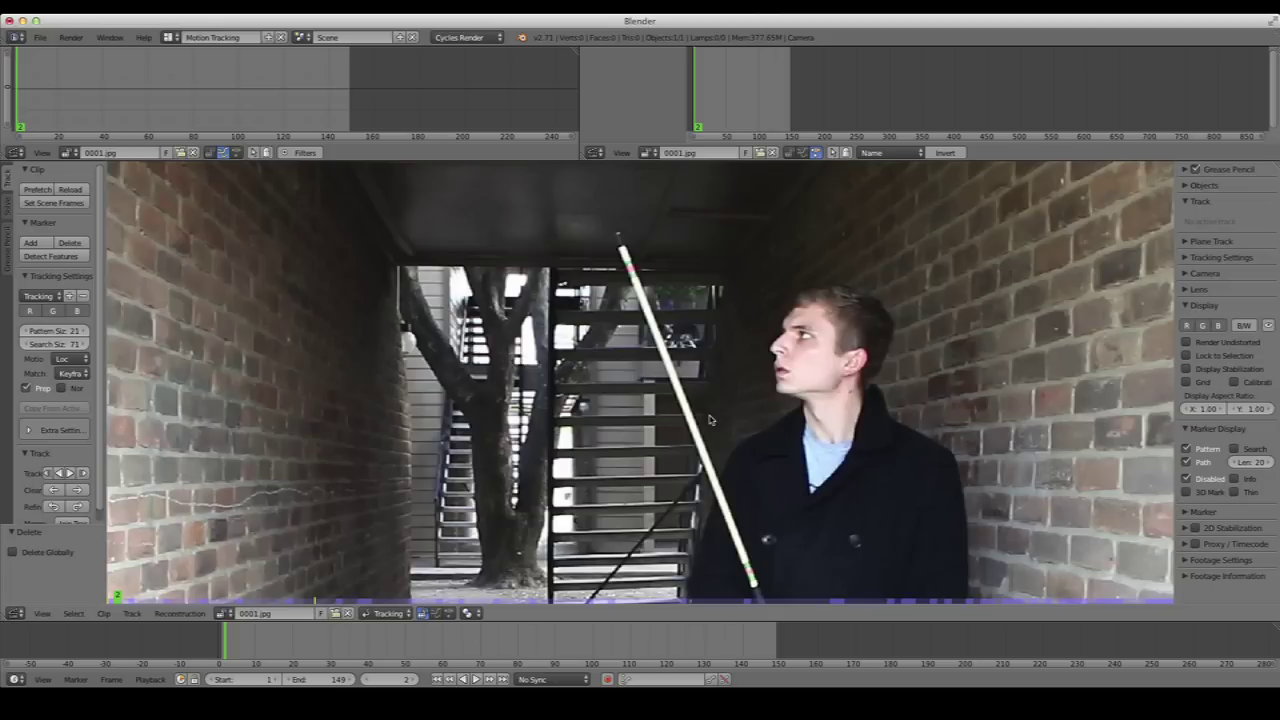
{"action": "scroll", "coordinate": [762, 383], "scroll_direction": "down", "scroll_amount": 1}
{"action": "middle_click_drag", "start_coordinate": [762, 382], "coordinate": [781, 329]}
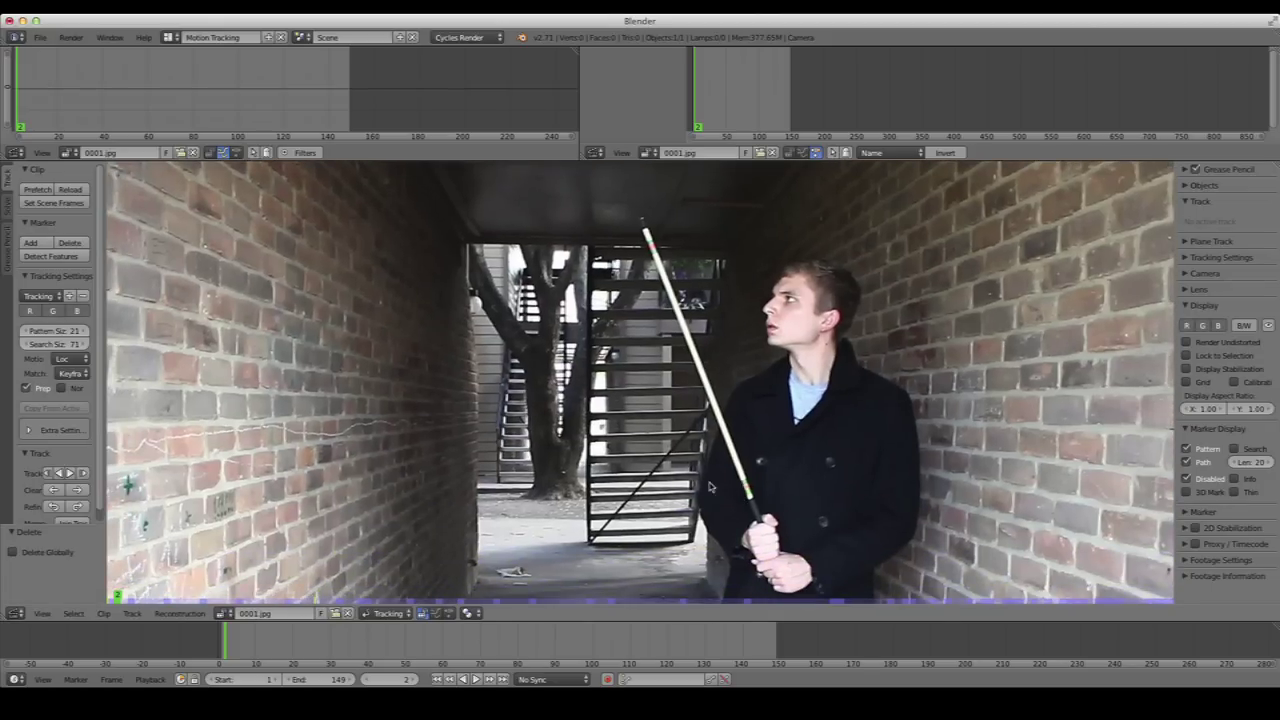
{"action": "scroll", "coordinate": [709, 486], "scroll_direction": "down", "scroll_amount": 1}
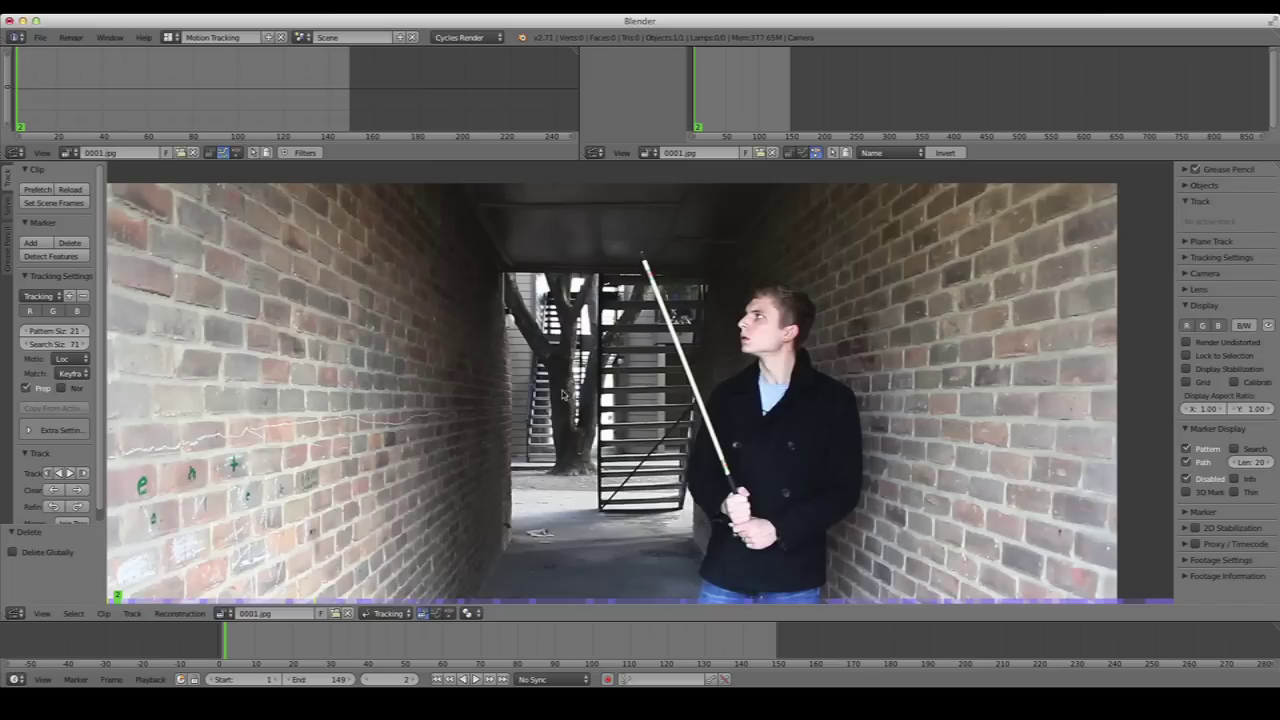
{"action": "scroll", "coordinate": [734, 425], "scroll_direction": "up", "scroll_amount": 1}
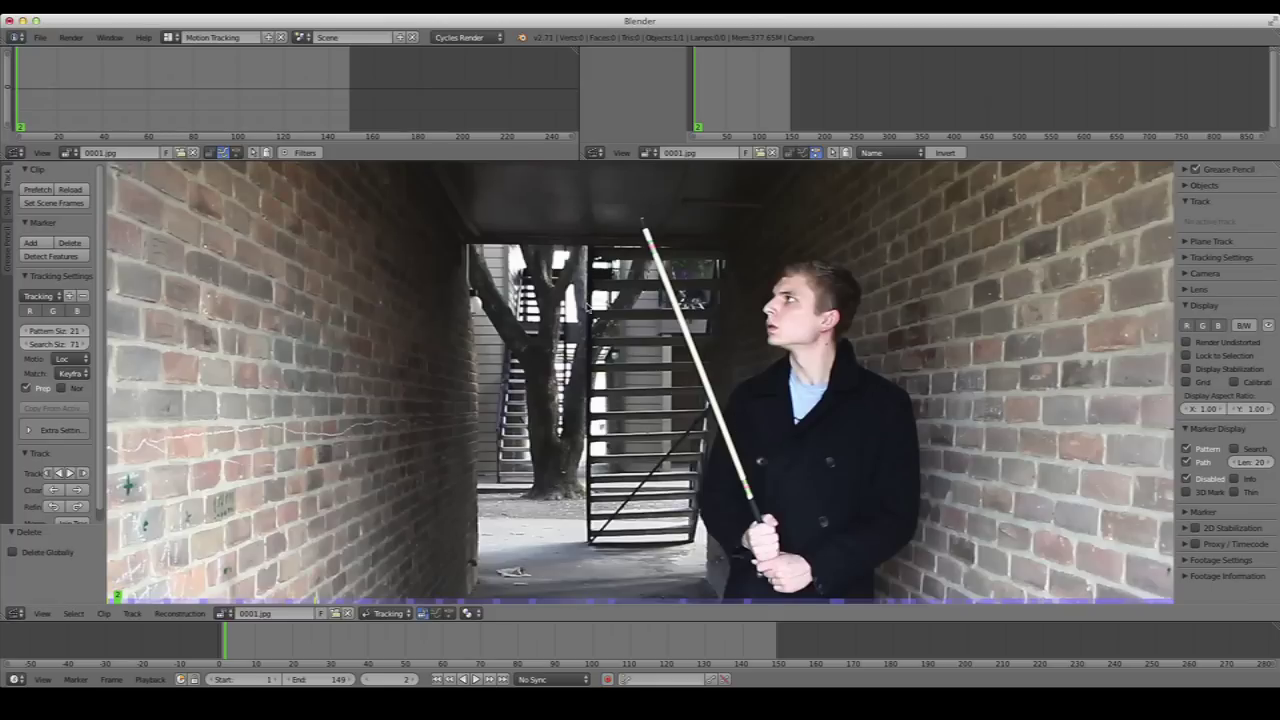
Go to frame 1 of the timeline with the stick in view
{"action": "left_click", "coordinate": [436, 679]}
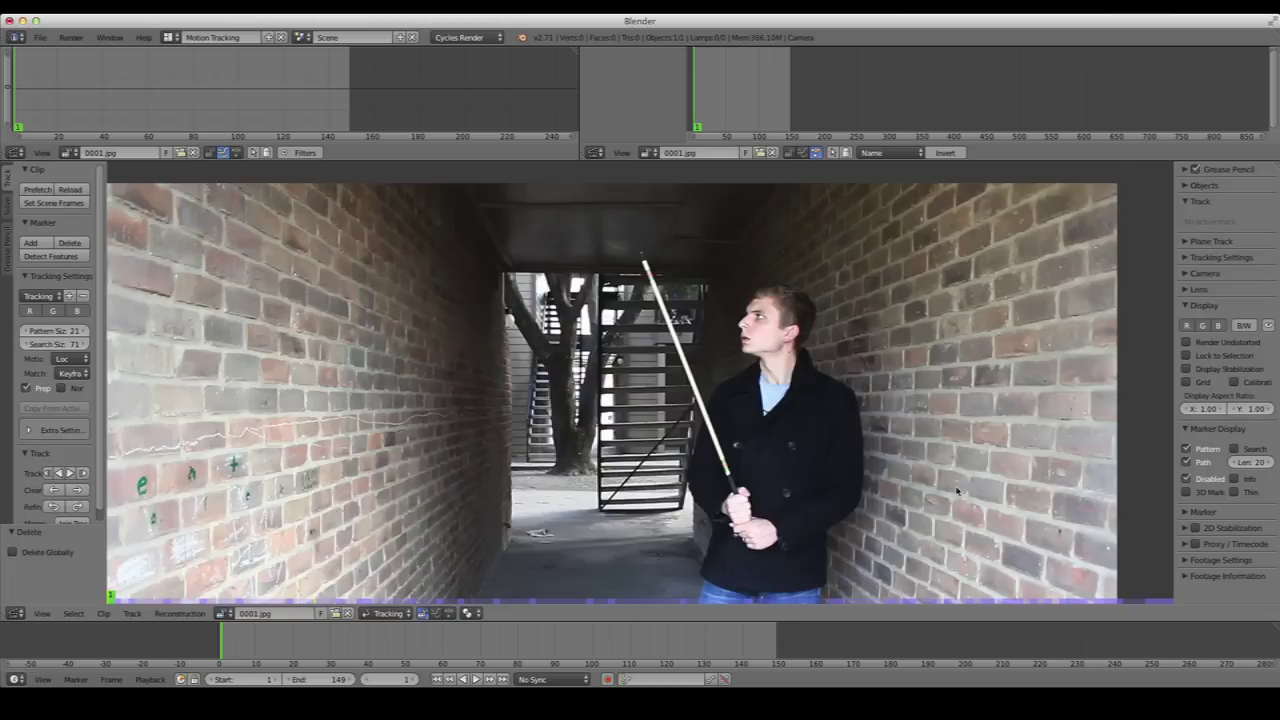
{"action": "scroll", "coordinate": [880, 412], "scroll_direction": "up", "scroll_amount": 6}
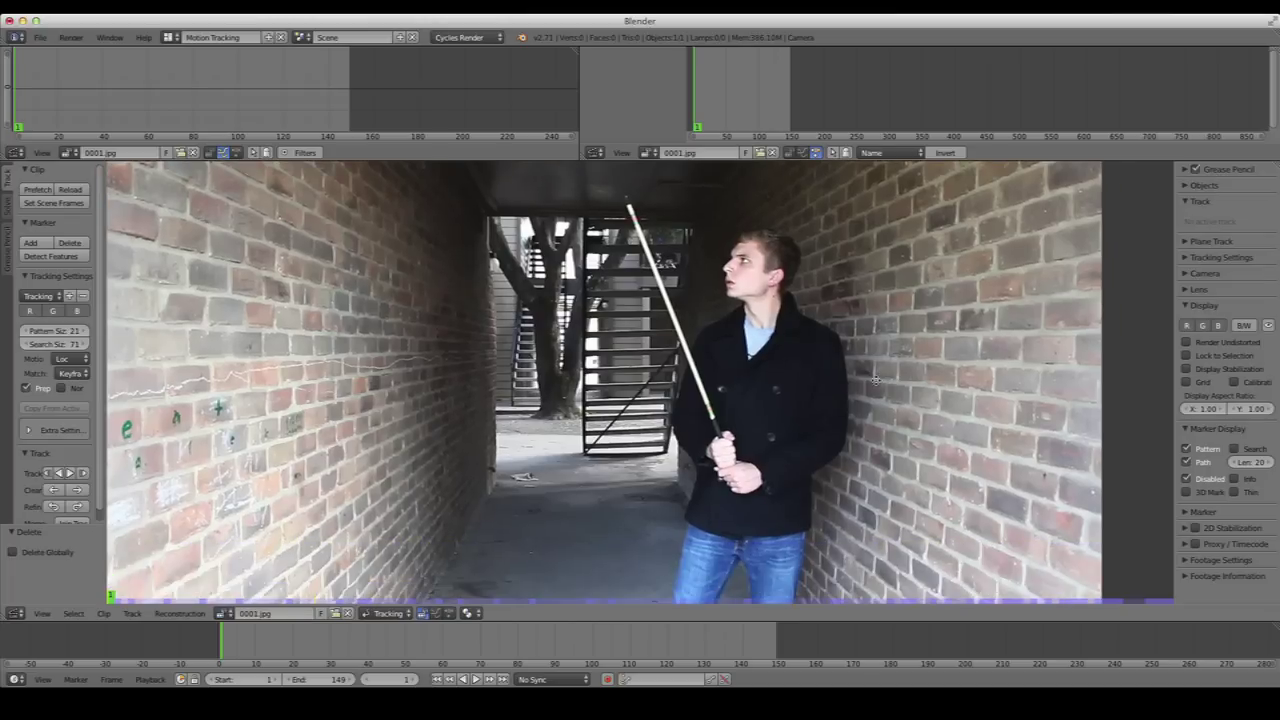
Add a tracking marker on the red band between the green marks near the stick's handle and nudge it to centre on the band
{"action": "scroll", "coordinate": [800, 344], "scroll_direction": "up", "scroll_amount": 2}
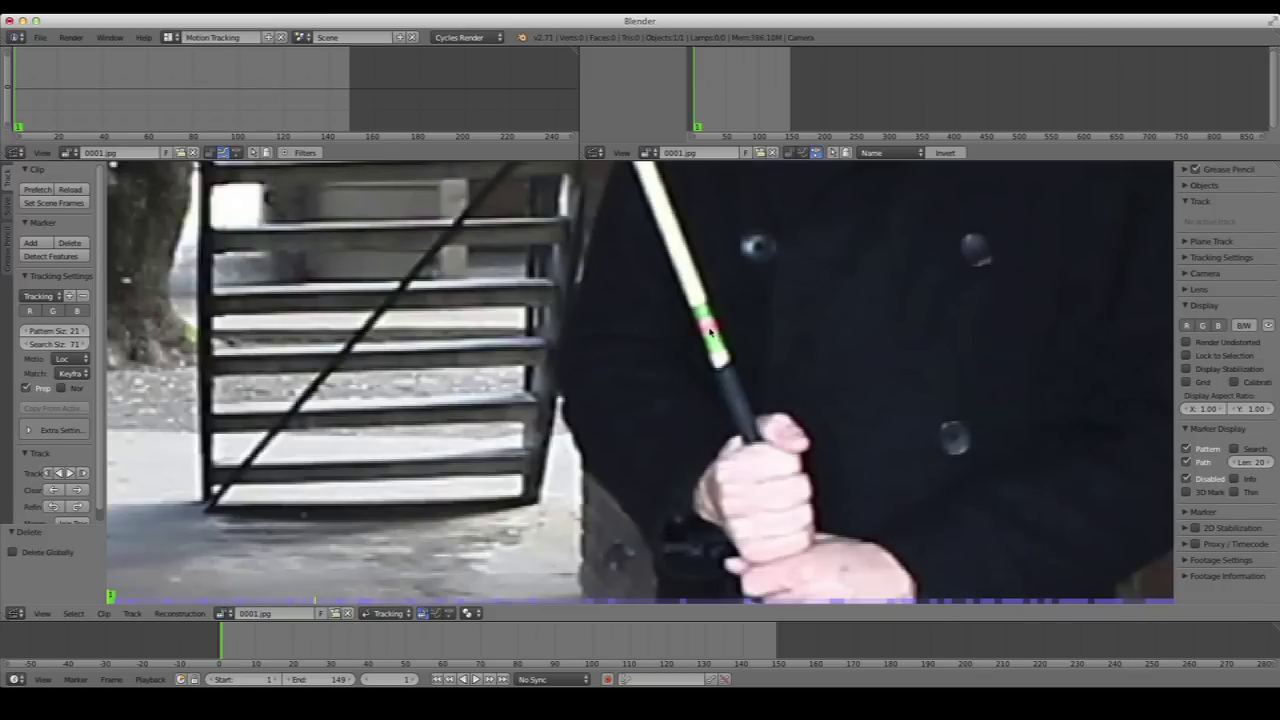
{"action": "left_click", "coordinate": [709, 329], "text": "ctrl"}
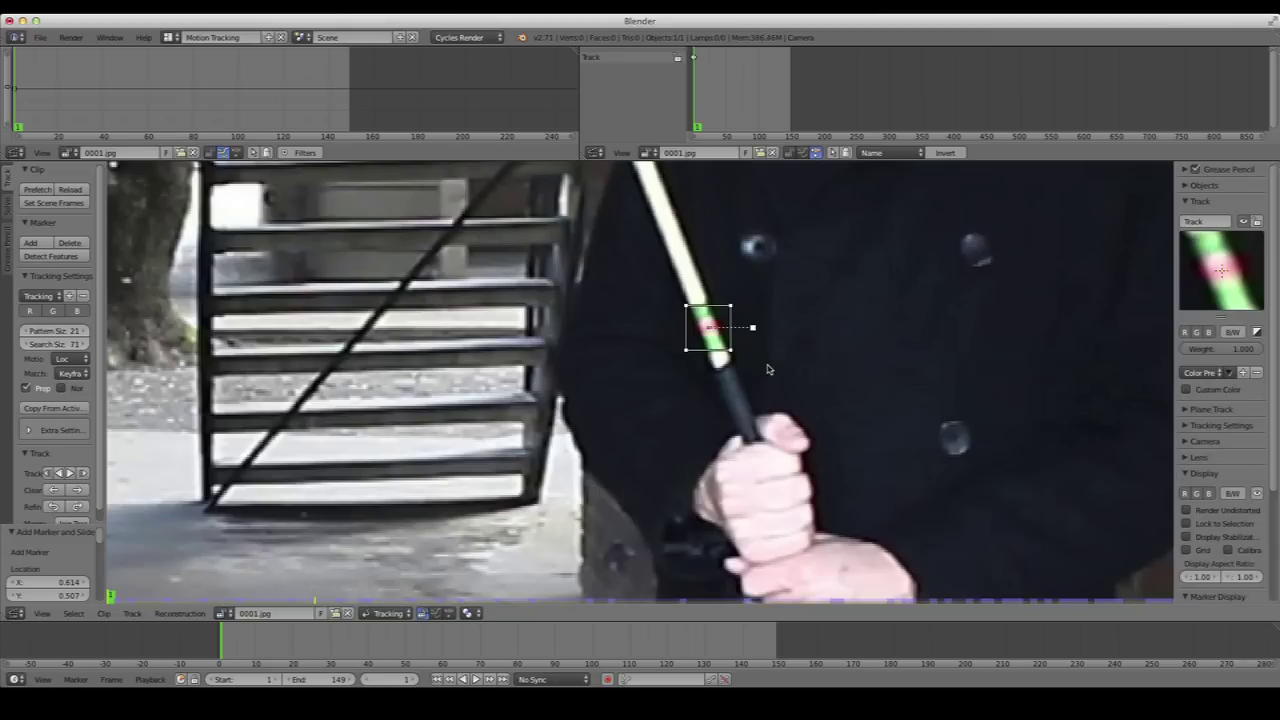
{"action": "scroll", "coordinate": [768, 370], "scroll_direction": "up", "scroll_amount": 1}
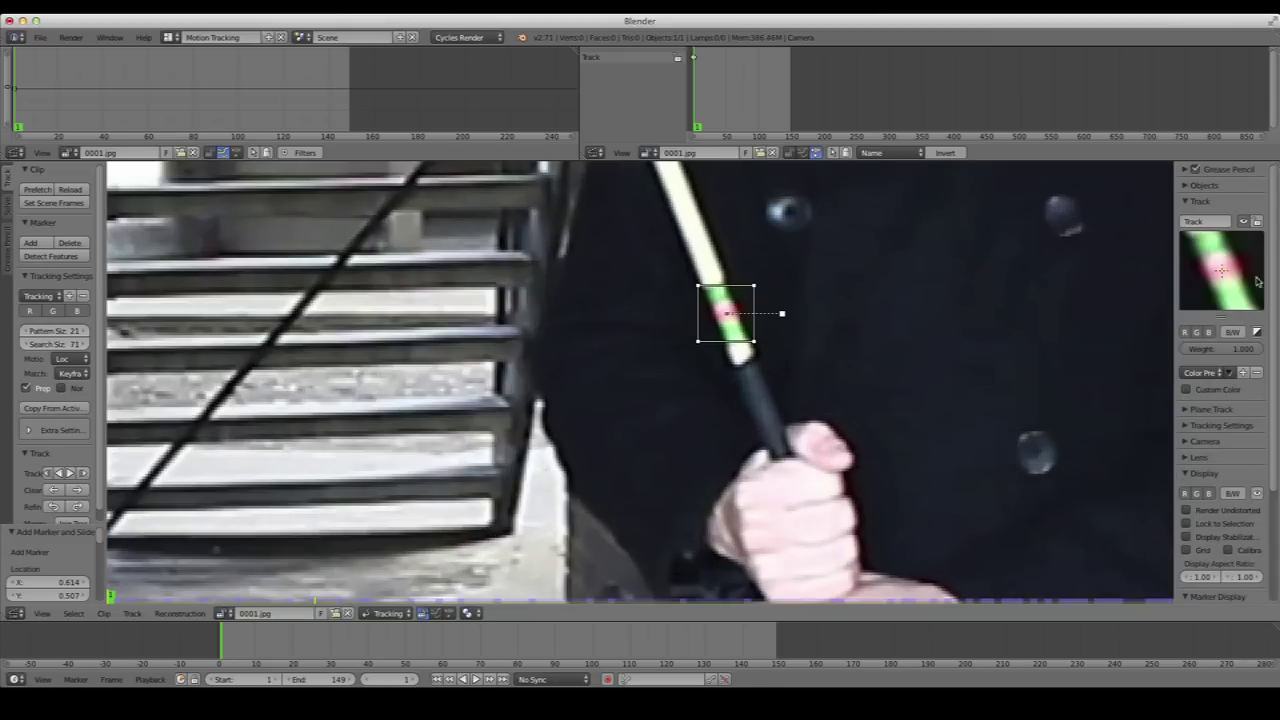
{"action": "middle_click_drag", "start_coordinate": [894, 349], "coordinate": [779, 372]}
{"action": "scroll", "coordinate": [770, 368], "scroll_direction": "up", "scroll_amount": 2}
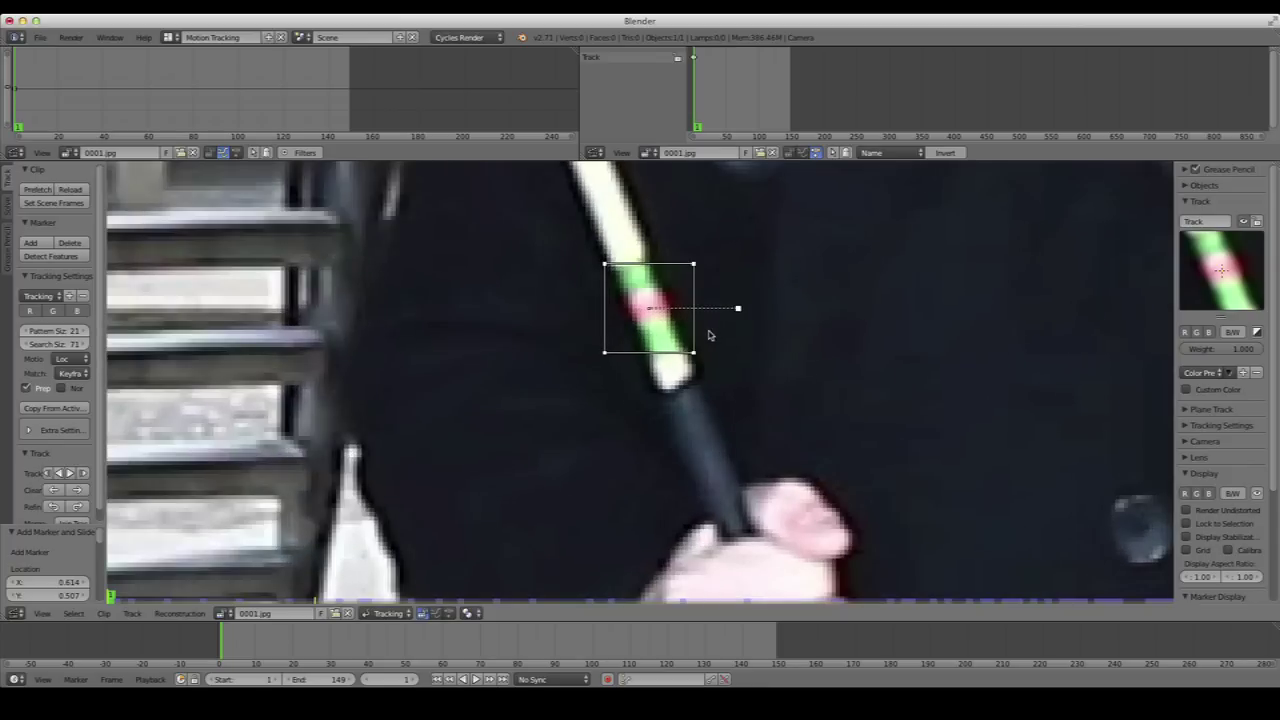
{"action": "key", "text": "g"}
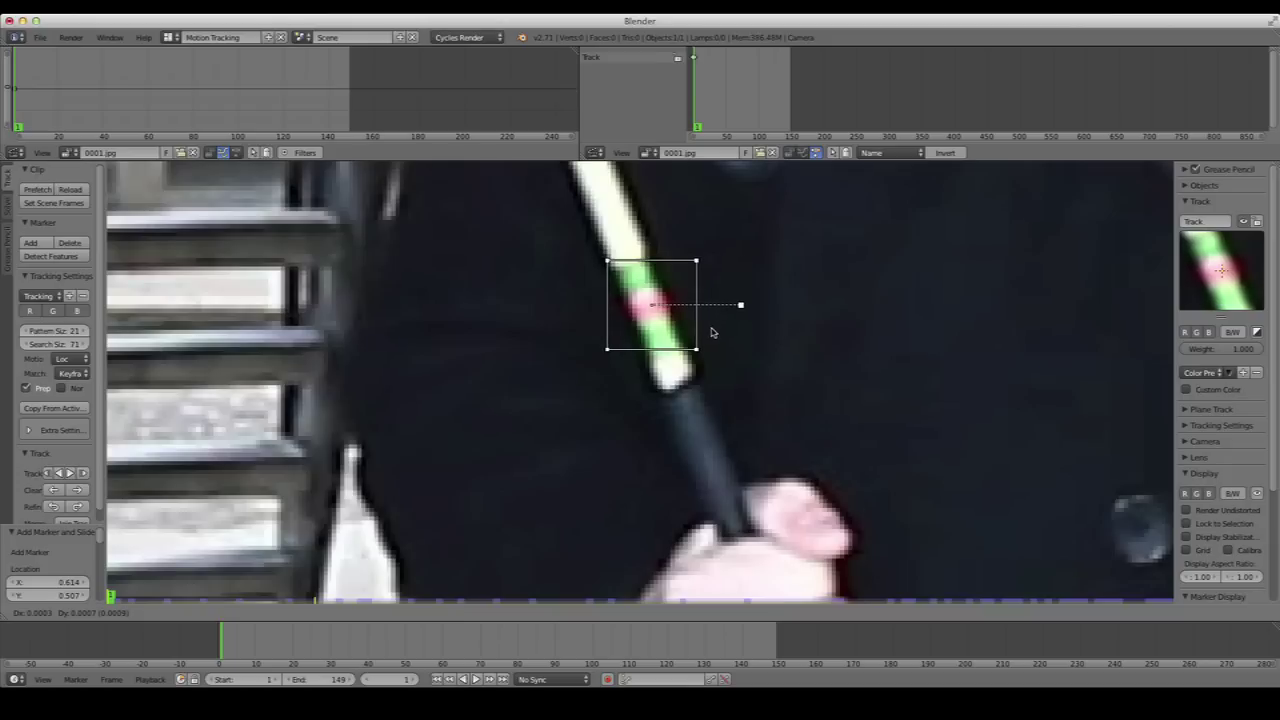
{"action": "left_click", "coordinate": [711, 331]}
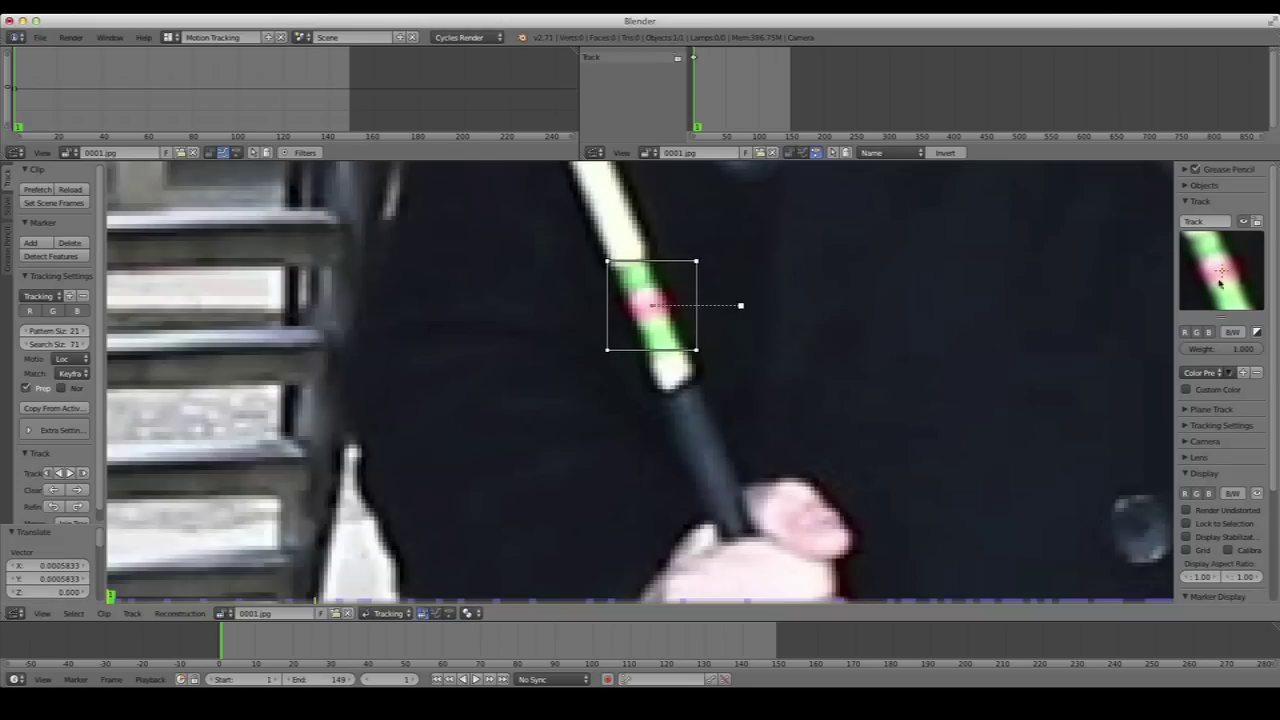
{"action": "key", "text": "g"}
{"action": "left_click", "coordinate": [965, 314]}
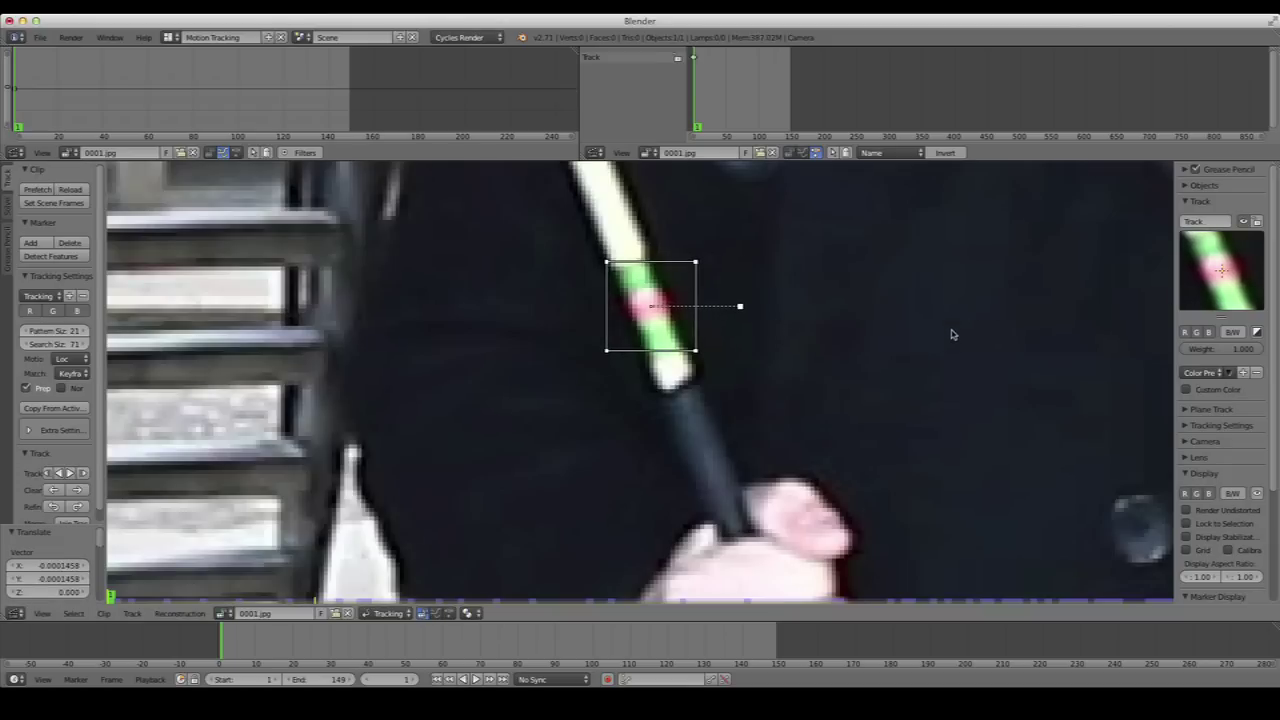
Track the handle marker forward through the footage from frame 1
{"action": "scroll", "coordinate": [951, 334], "scroll_direction": "down", "scroll_amount": 8}
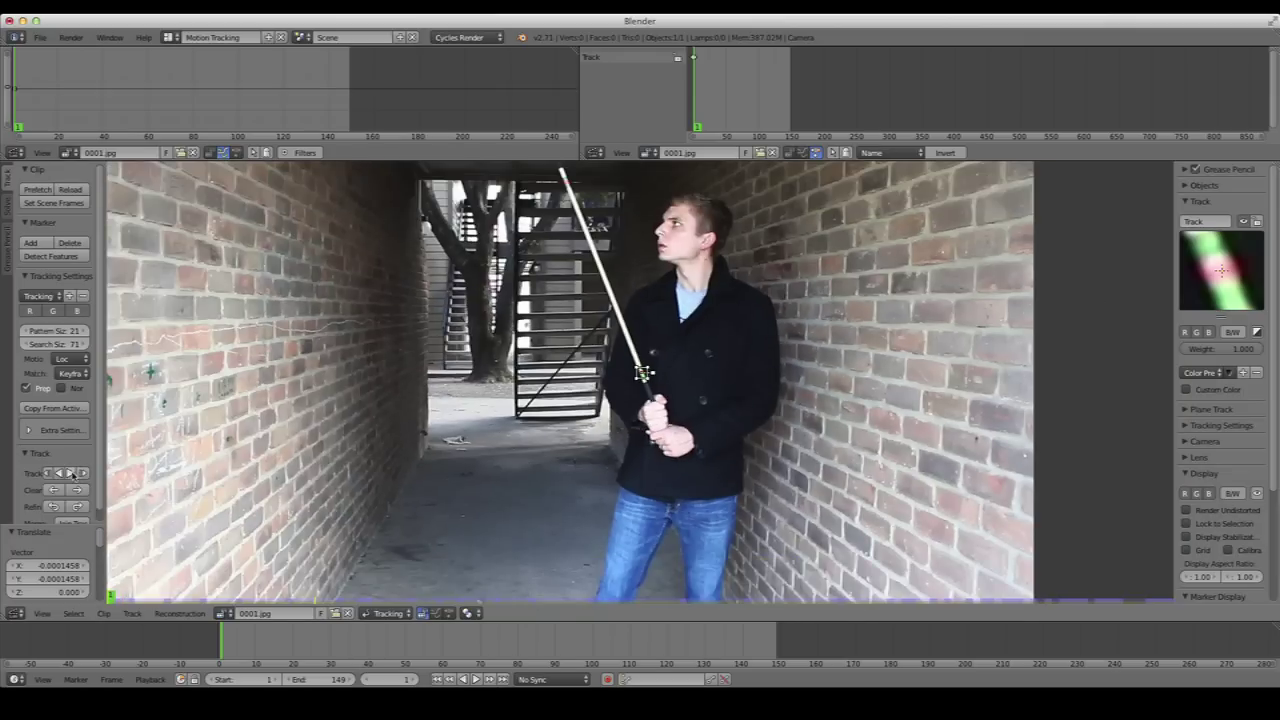
{"action": "left_click", "coordinate": [70, 474]}
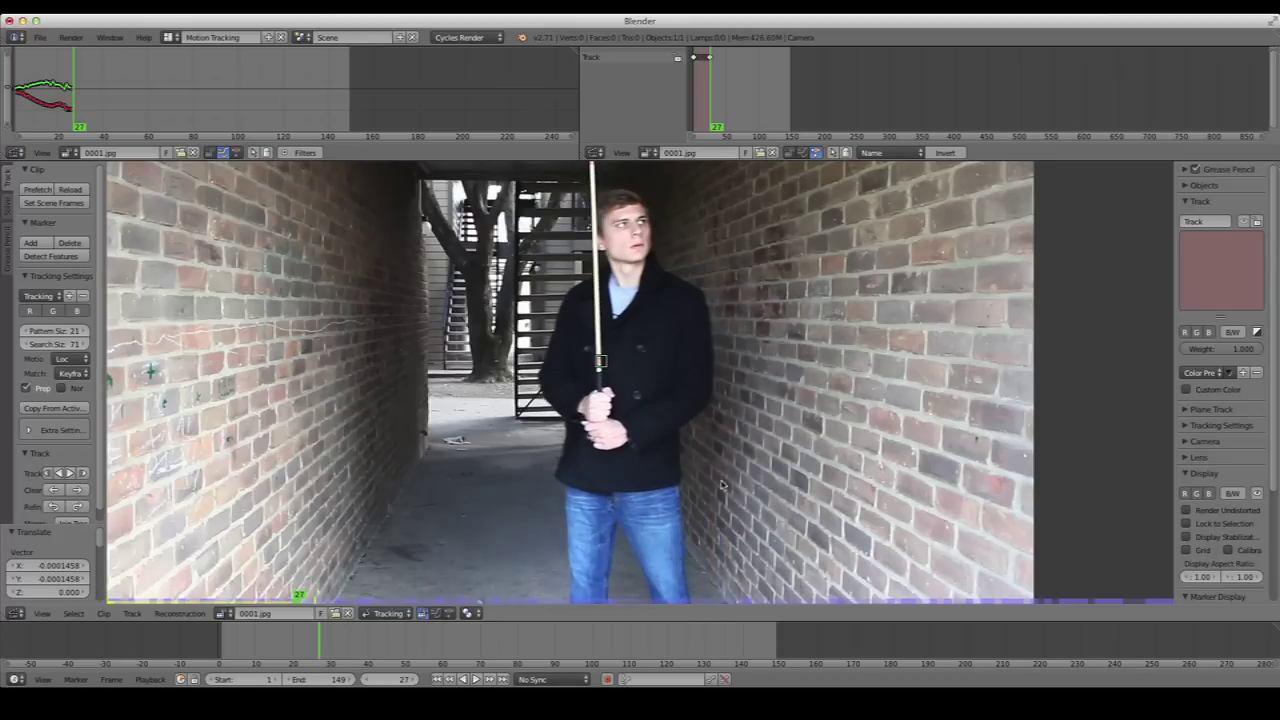
Move the handle marker at frame 27 back onto the centre of the red band on the stick
{"action": "scroll", "coordinate": [722, 486], "scroll_direction": "up", "scroll_amount": 3}
{"action": "scroll", "coordinate": [568, 362], "scroll_direction": "up", "scroll_amount": 2}
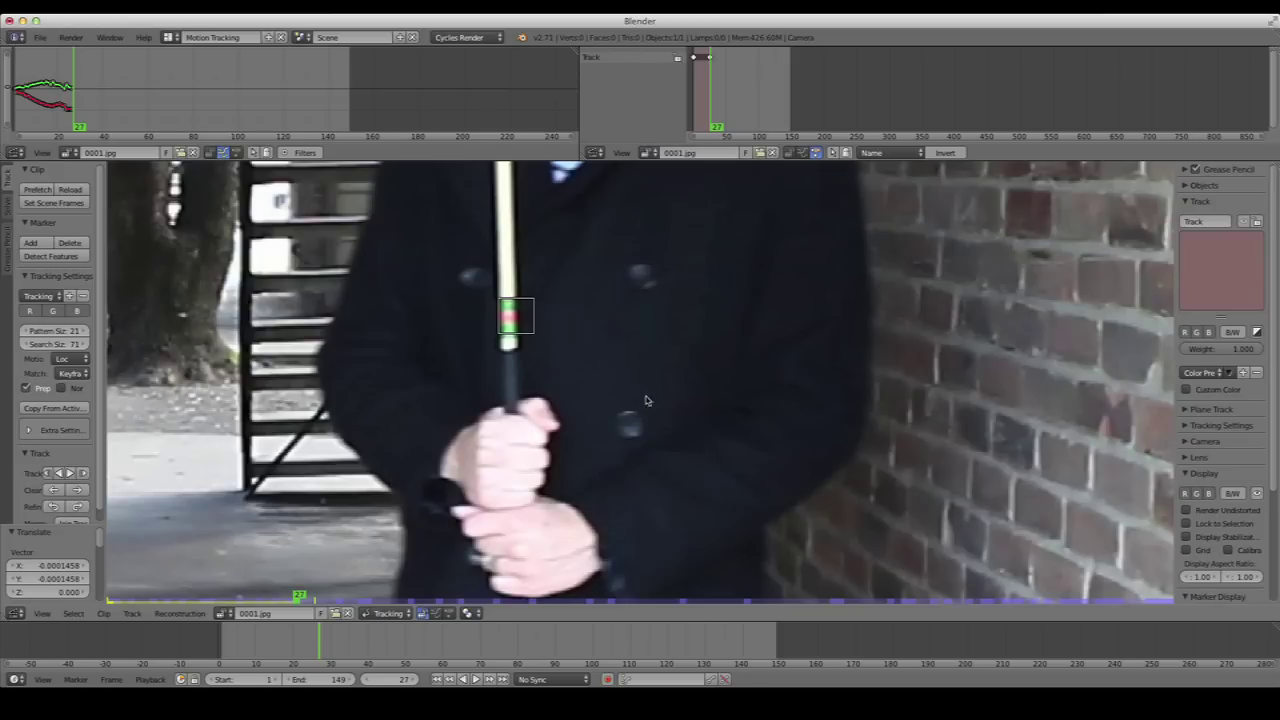
{"action": "scroll", "coordinate": [528, 361], "scroll_direction": "up", "scroll_amount": 1}
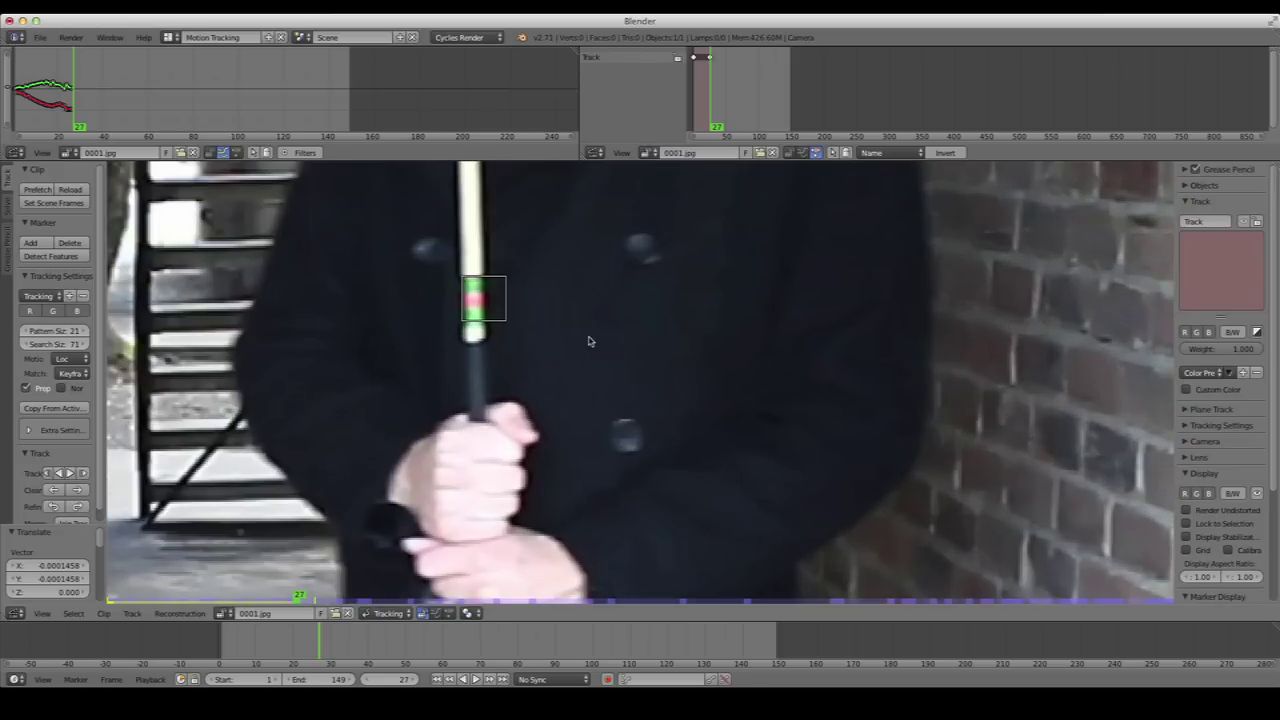
{"action": "scroll", "coordinate": [522, 312], "scroll_direction": "up", "scroll_amount": 1}
{"action": "key", "text": "g"}
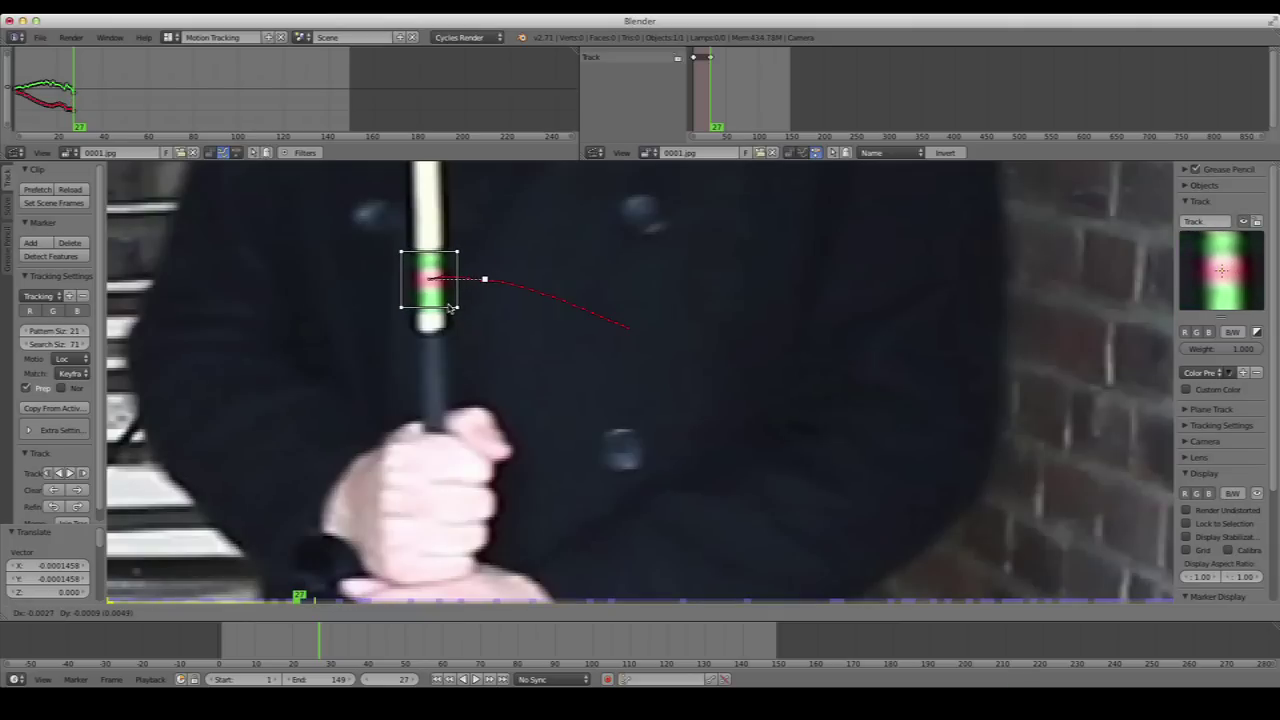
{"action": "left_click_drag", "start_coordinate": [450, 307], "coordinate": [449, 308]}
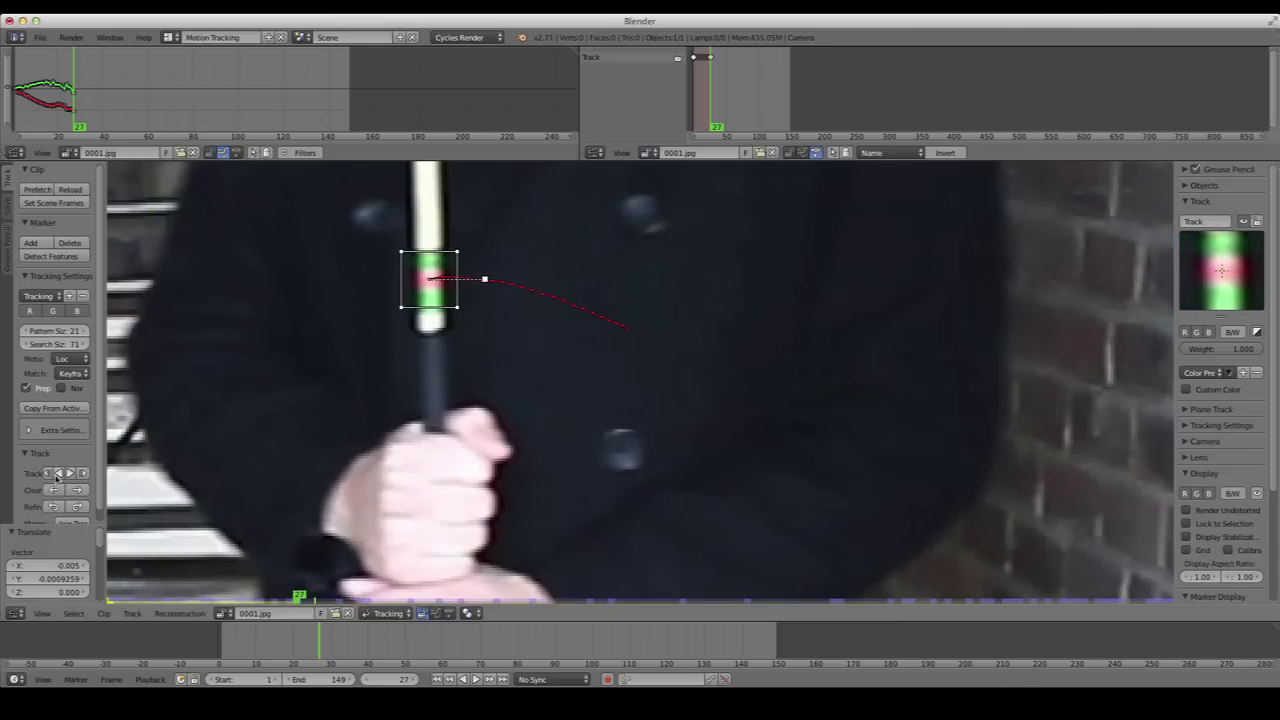
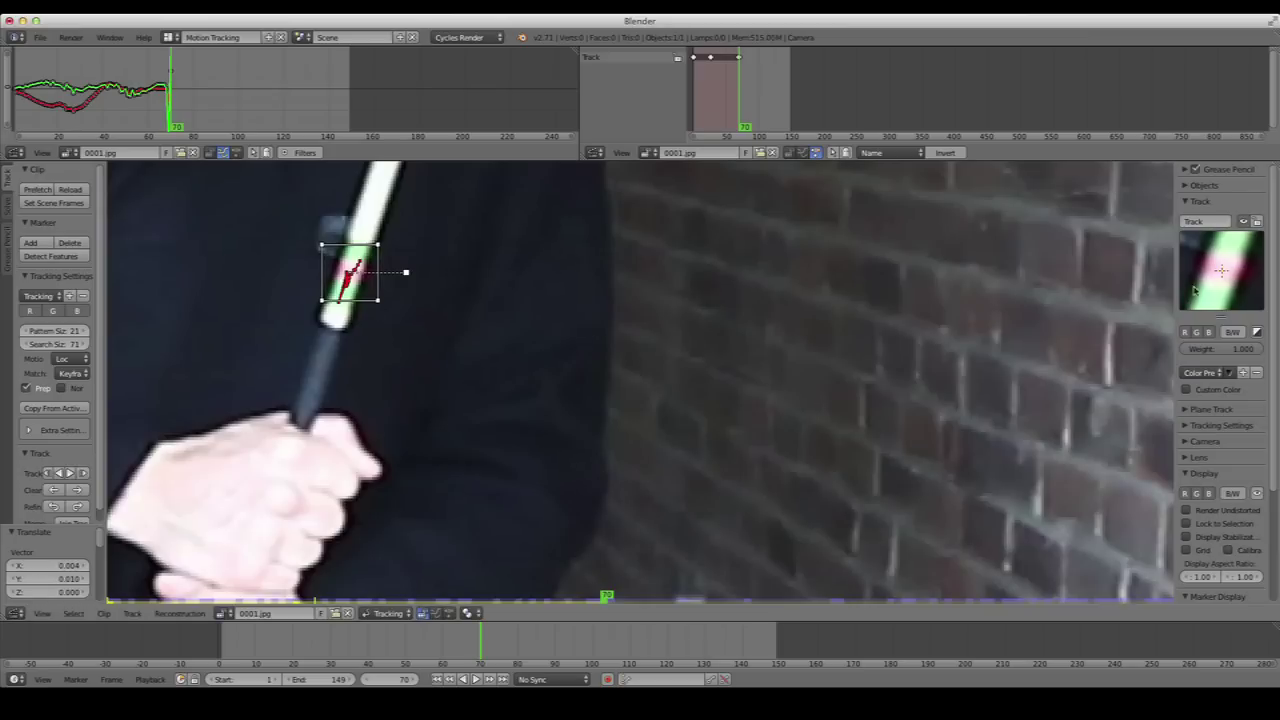
Enlarge the track preview and nudge the handle marker at frame 70 onto the centre of the red band
{"action": "left_click_drag", "start_coordinate": [1174, 310], "coordinate": [1076, 320]}
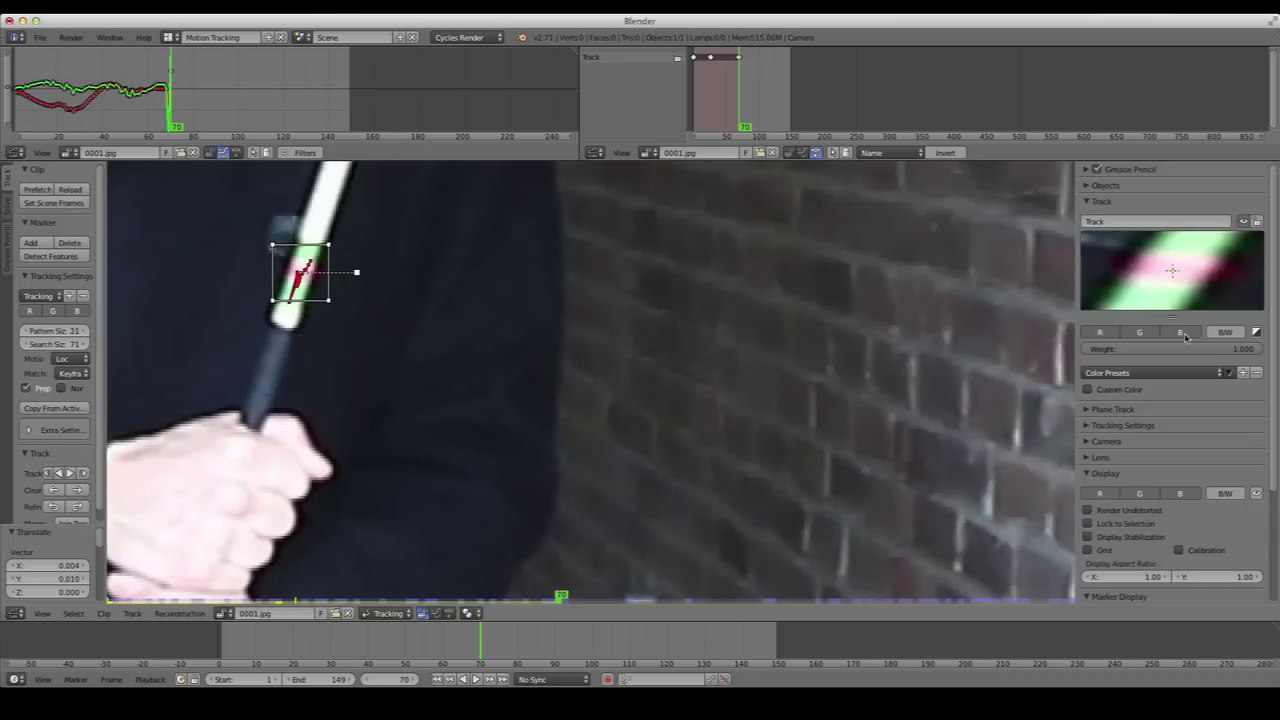
{"action": "left_click_drag", "start_coordinate": [1176, 317], "coordinate": [1209, 410]}
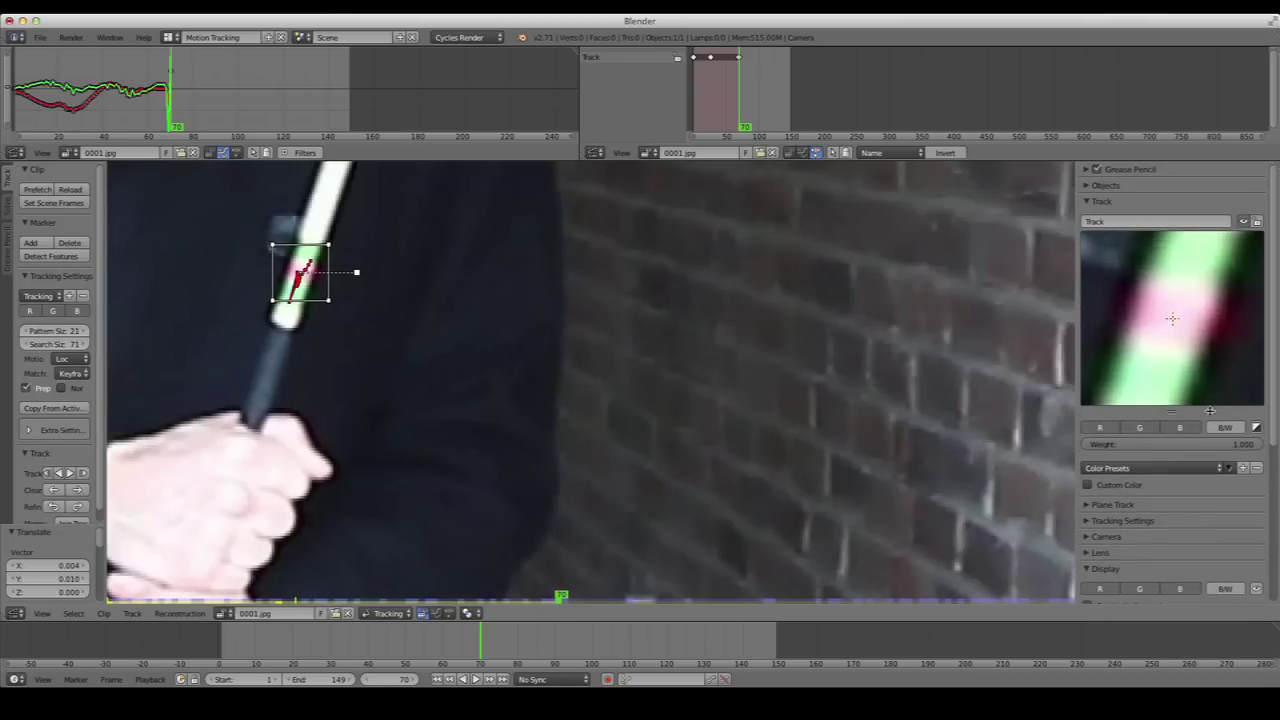
{"action": "key", "text": "g"}
{"action": "left_click", "coordinate": [401, 307]}
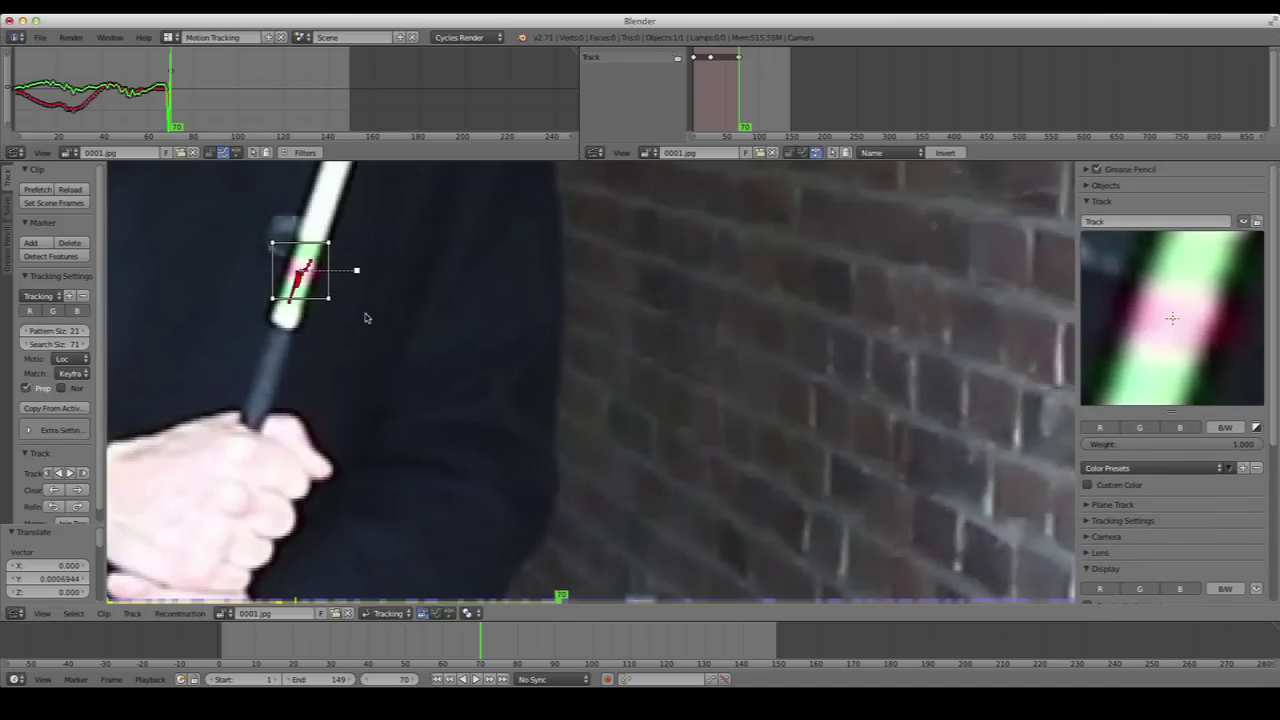
Track the handle marker forward from frame 70, re-centring it on the red band at frame 111 and continuing to frame 149
{"action": "left_click", "coordinate": [68, 473]}
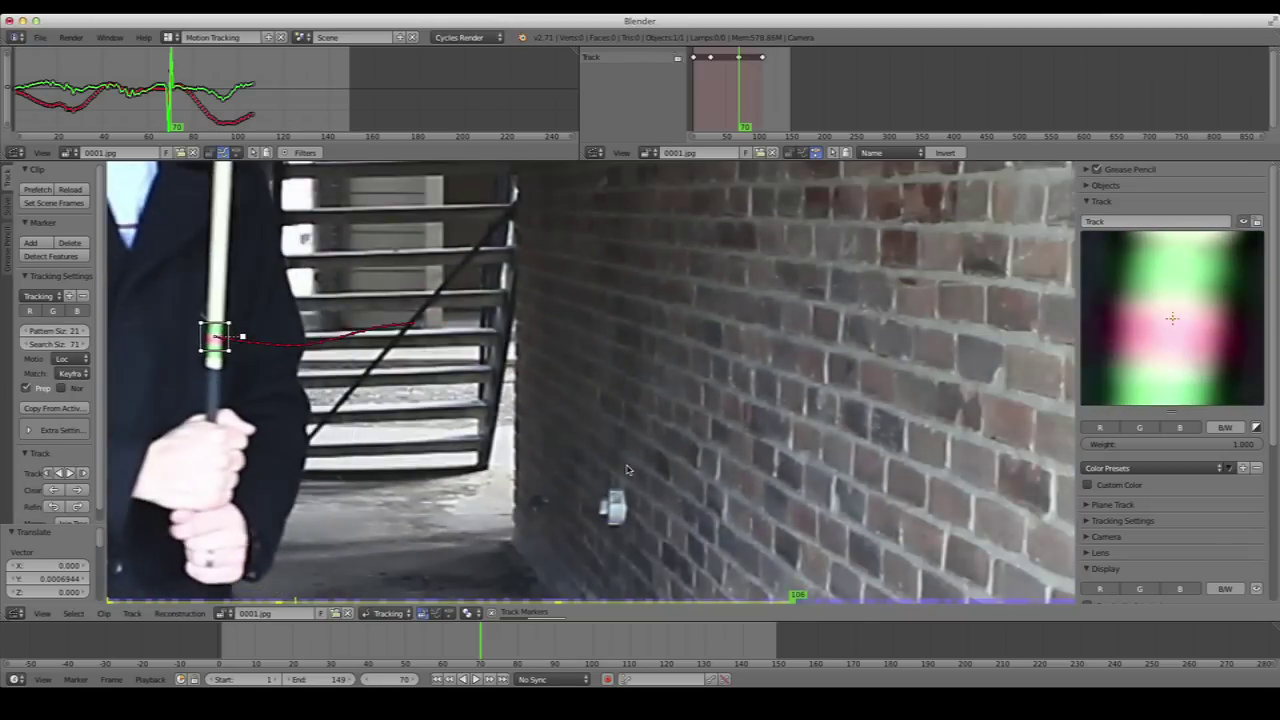
{"action": "middle_click_drag", "start_coordinate": [366, 384], "coordinate": [531, 395]}
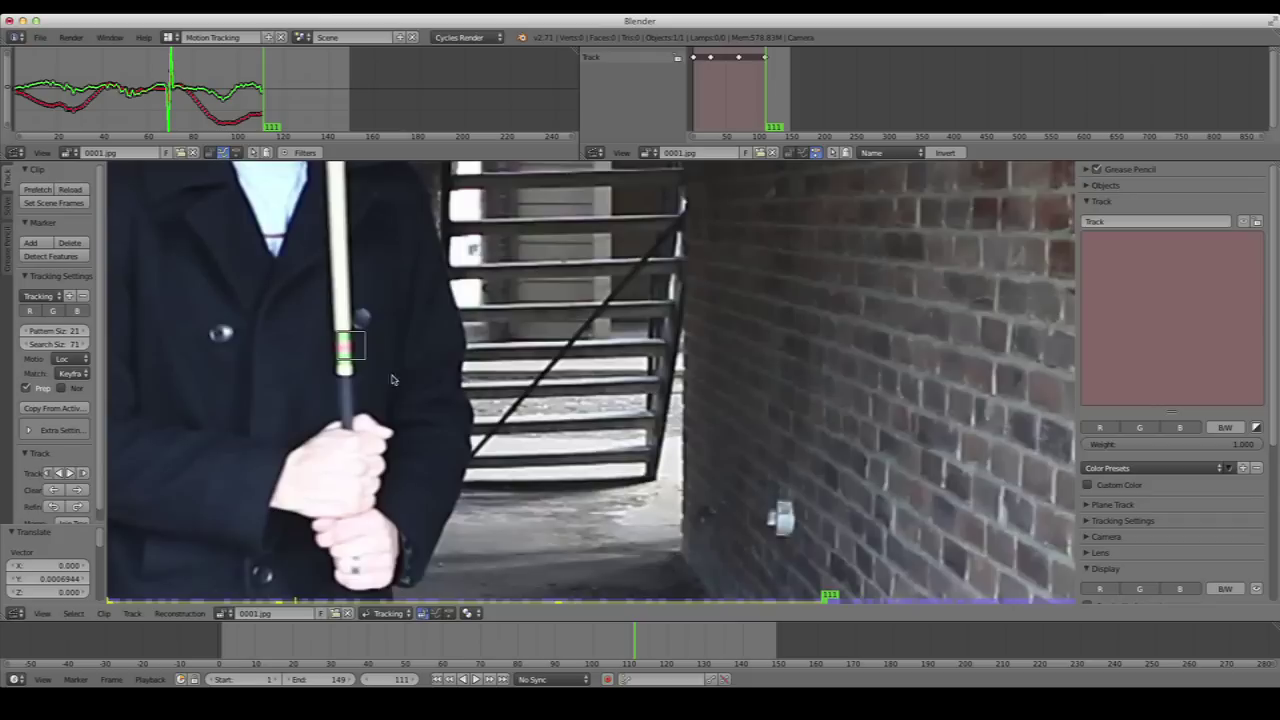
{"action": "scroll", "coordinate": [390, 379], "scroll_direction": "up", "scroll_amount": 1}
{"action": "left_click_drag", "start_coordinate": [303, 362], "coordinate": [295, 364]}
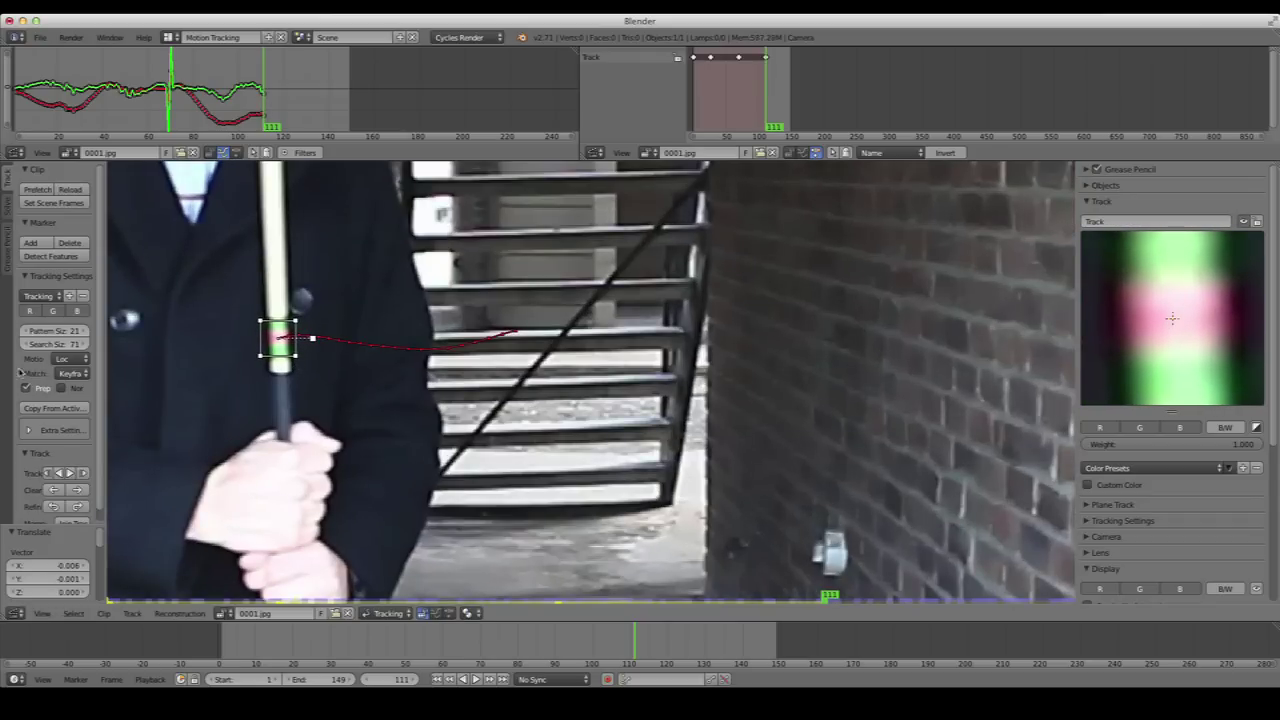
{"action": "left_click", "coordinate": [68, 474]}
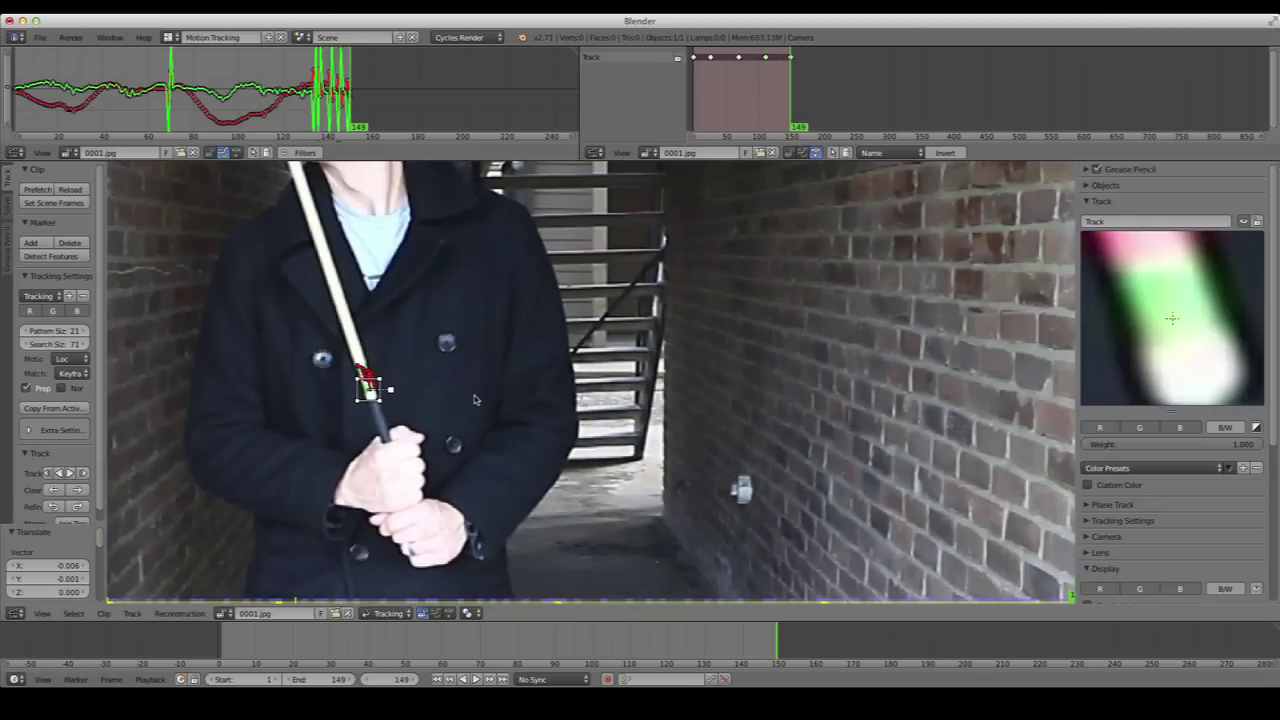
Move the handle marker at frame 149 up from the lower green mark onto the centre of the red band
{"action": "scroll", "coordinate": [428, 423], "scroll_direction": "up", "scroll_amount": 3}
{"action": "middle_click_drag", "start_coordinate": [428, 423], "coordinate": [908, 429]}
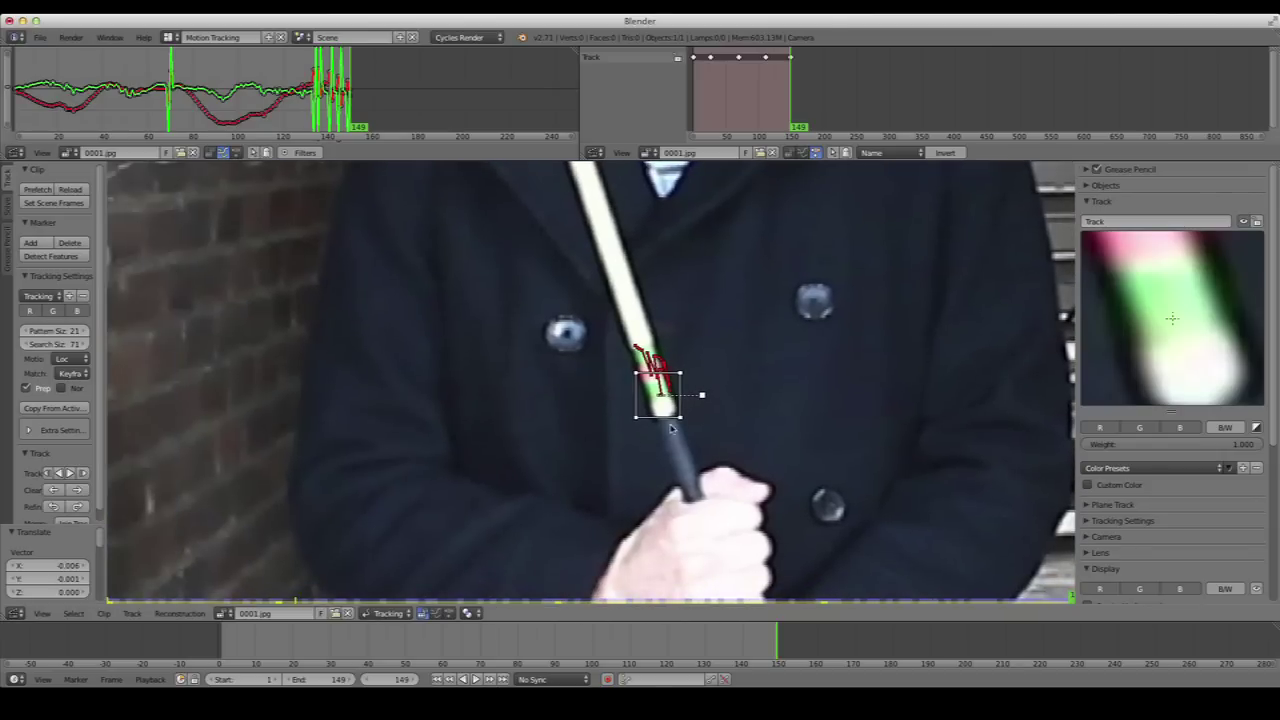
{"action": "scroll", "coordinate": [681, 434], "scroll_direction": "up", "scroll_amount": 2}
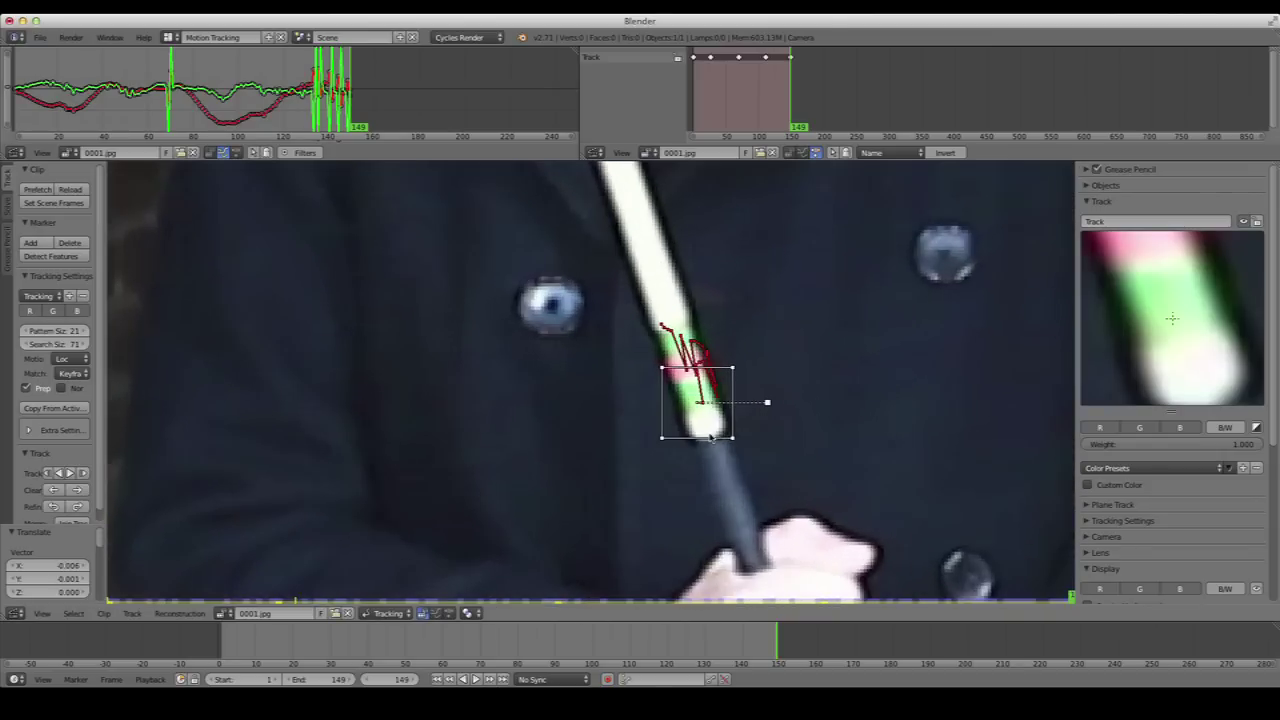
{"action": "middle_click_drag", "start_coordinate": [732, 438], "coordinate": [684, 434]}
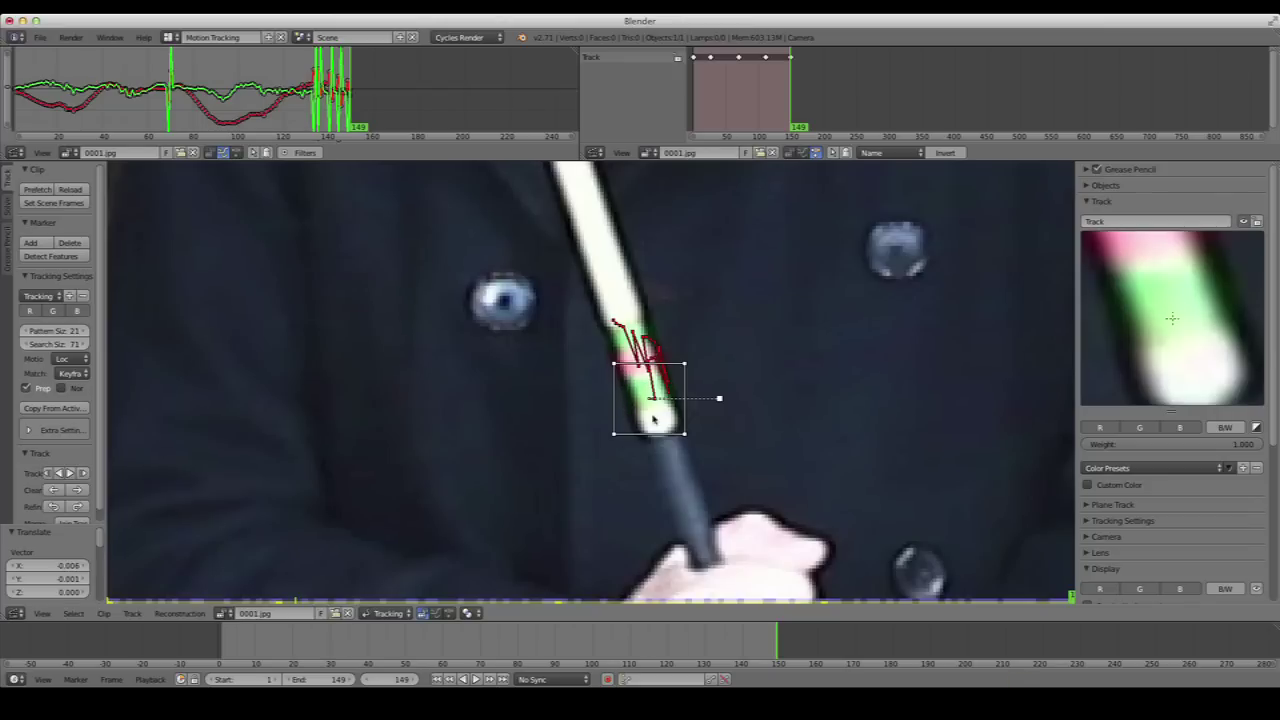
{"action": "scroll", "coordinate": [760, 415], "scroll_direction": "down", "scroll_amount": 2}
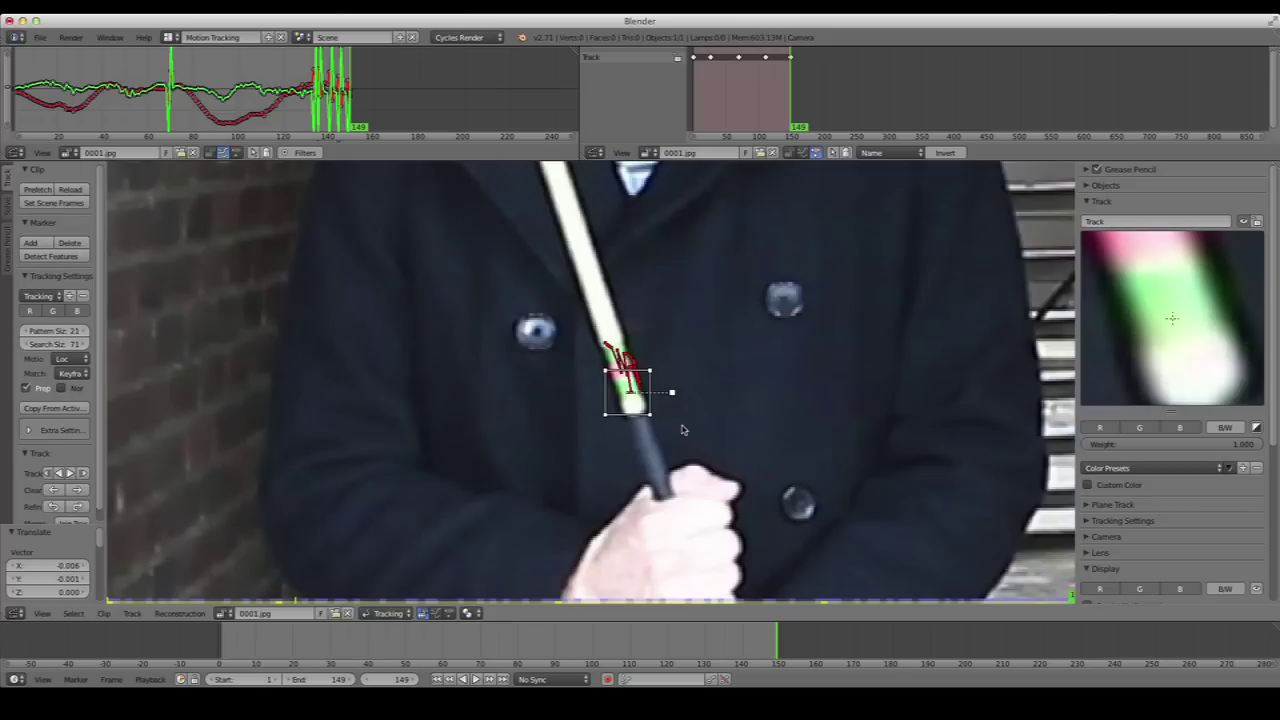
{"action": "scroll", "coordinate": [683, 429], "scroll_direction": "up", "scroll_amount": 2}
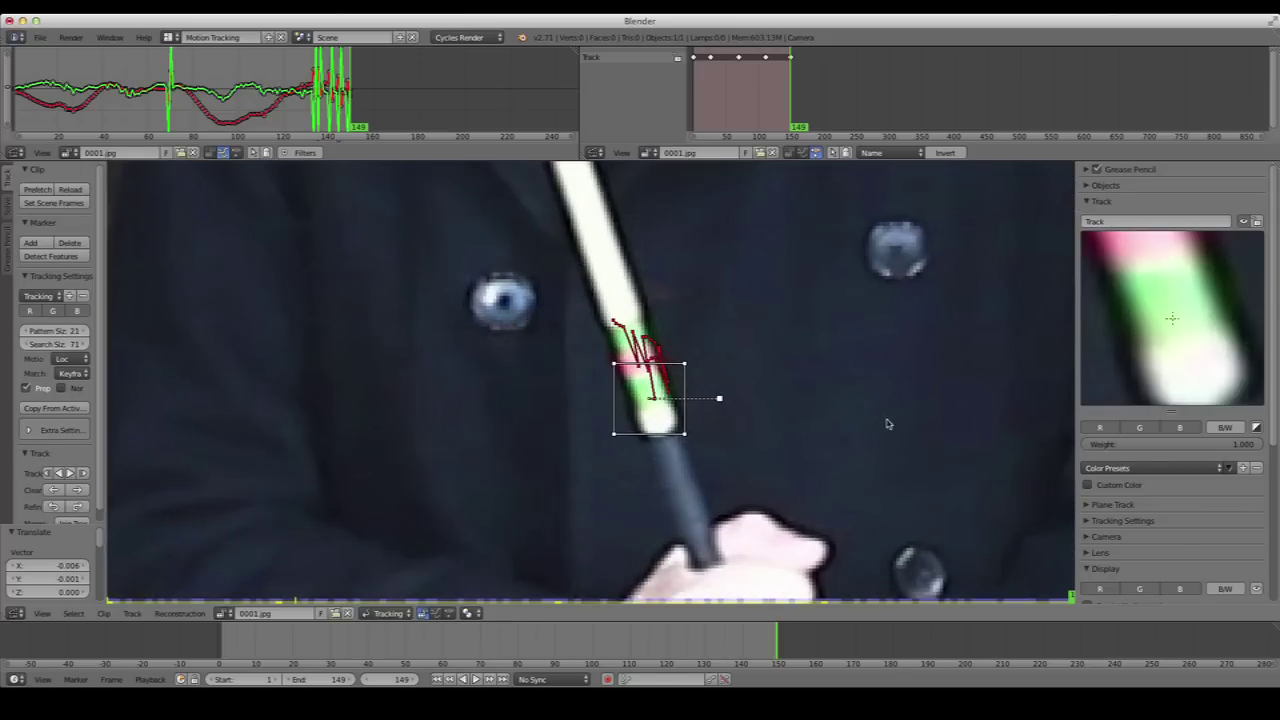
{"action": "key", "text": "g"}
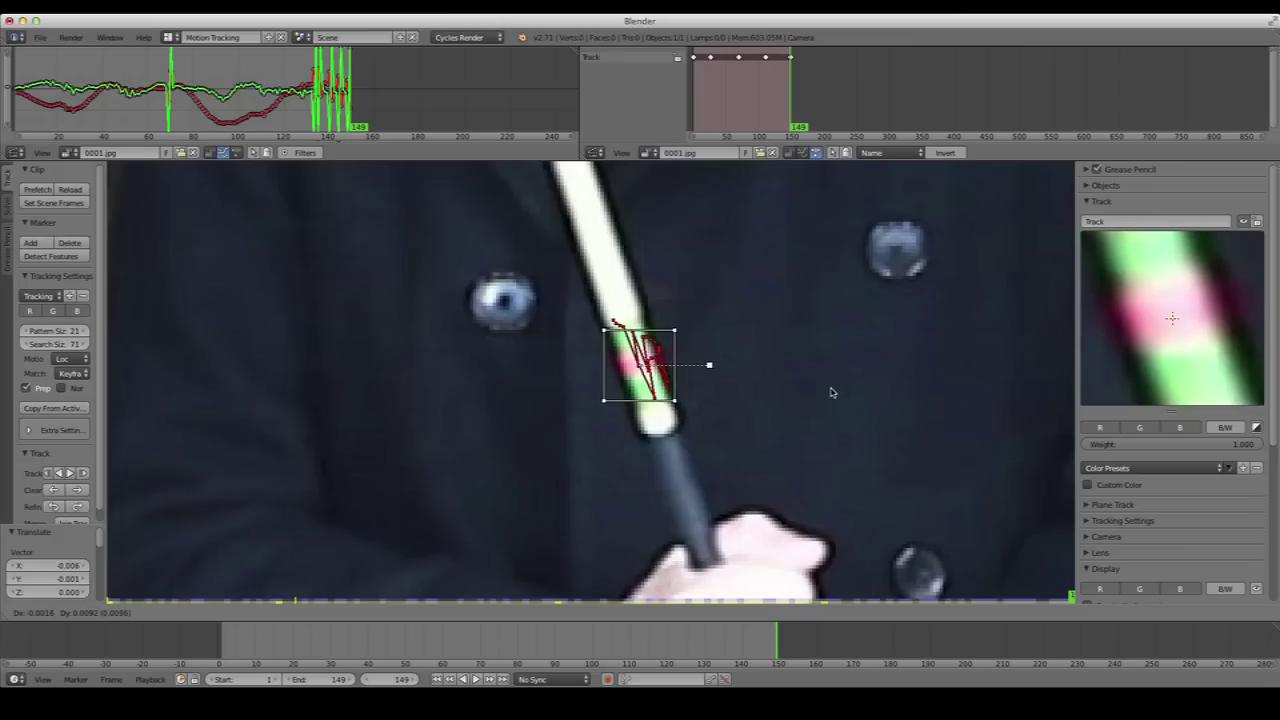
{"action": "left_click", "coordinate": [830, 393]}
Re-centre the handle marker on the red band at frames 148 and 144
{"action": "key", "text": "Left"}
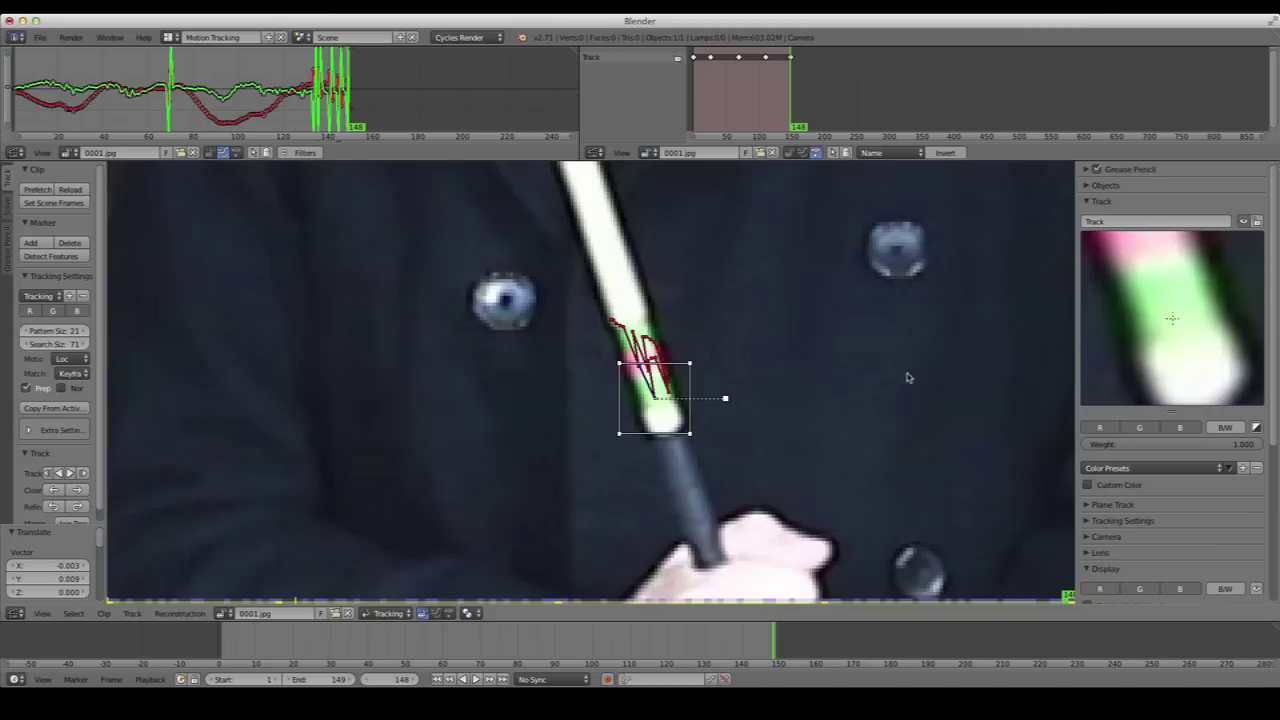
{"action": "key", "text": "g"}
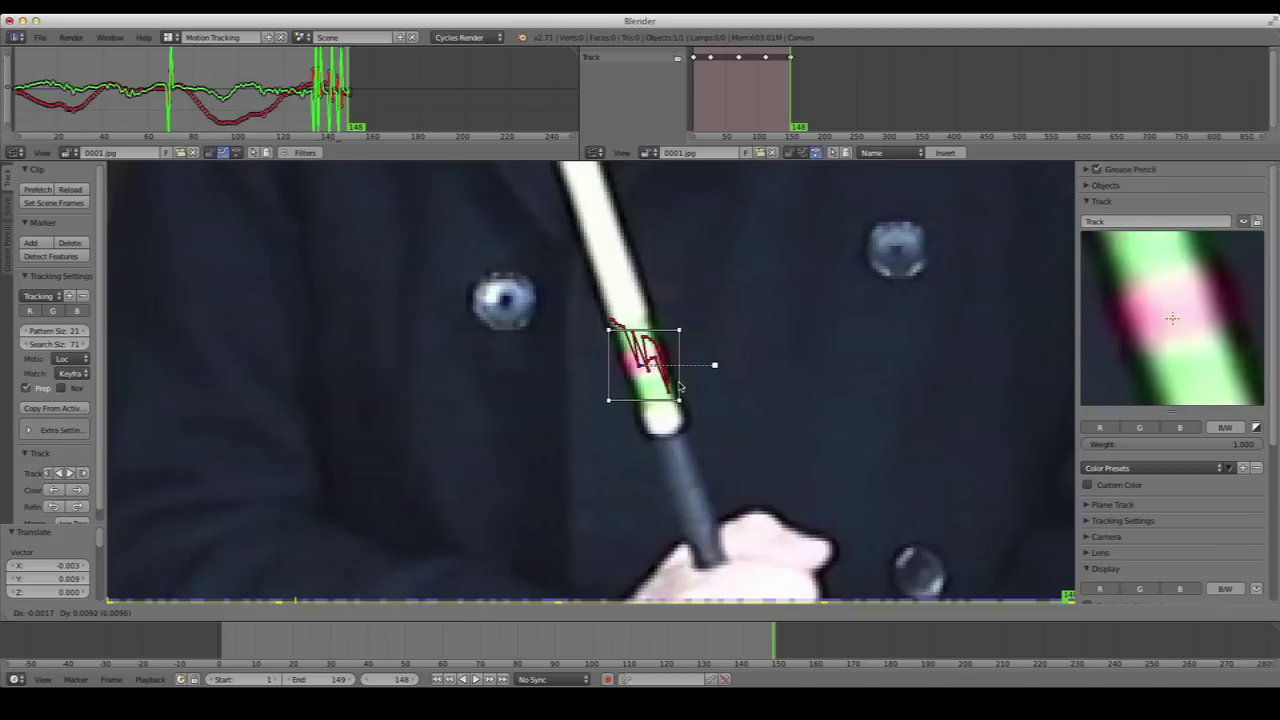
{"action": "left_click", "coordinate": [679, 384]}
{"action": "left_click_drag", "start_coordinate": [771, 640], "coordinate": [758, 642]}
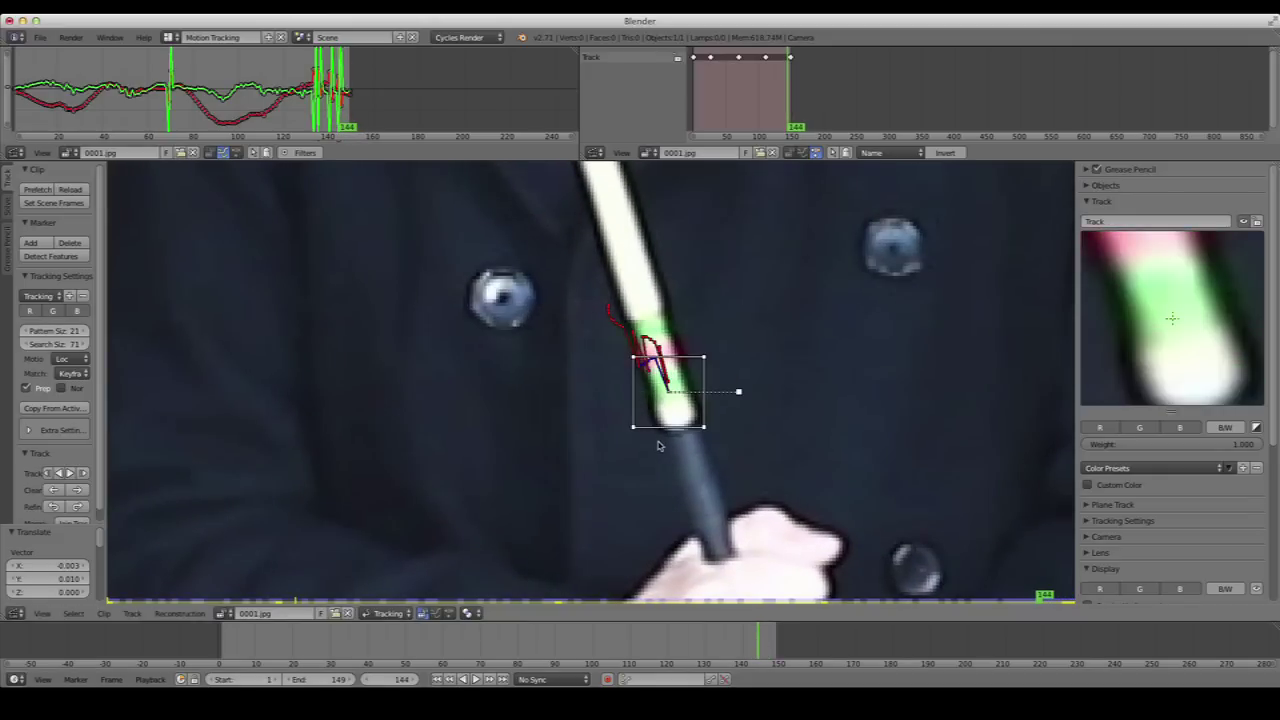
{"action": "scroll", "coordinate": [657, 443], "scroll_direction": "up", "scroll_amount": 1}
{"action": "key", "text": "g"}
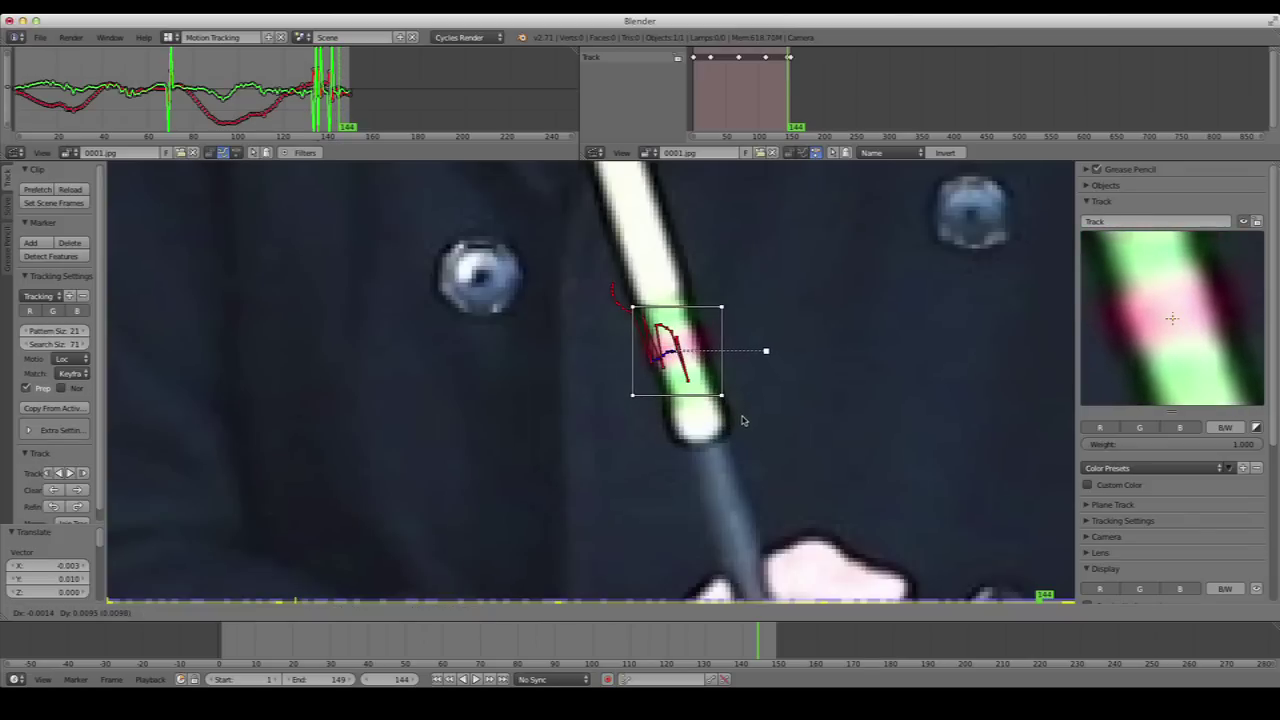
{"action": "left_click", "coordinate": [742, 421]}
Correct the handle marker at frames 133 and 135 so that it is centred on the red band
{"action": "mouse_move", "coordinate": [752, 637]}
{"action": "left_mouse_down"}
{"action": "mouse_move", "coordinate": [680, 636]}
{"action": "mouse_move", "coordinate": [716, 633]}
{"action": "left_mouse_up"}
{"action": "scroll", "coordinate": [768, 430], "scroll_direction": "up", "scroll_amount": 3}
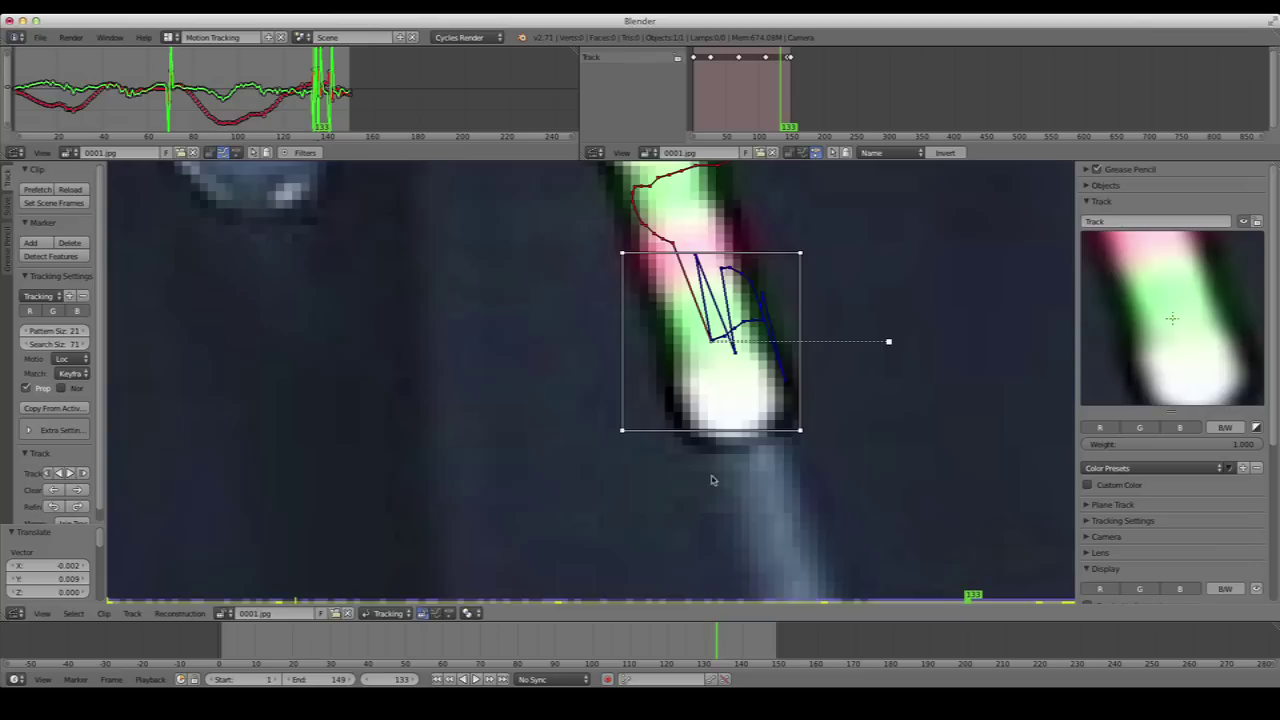
{"action": "key", "text": "g"}
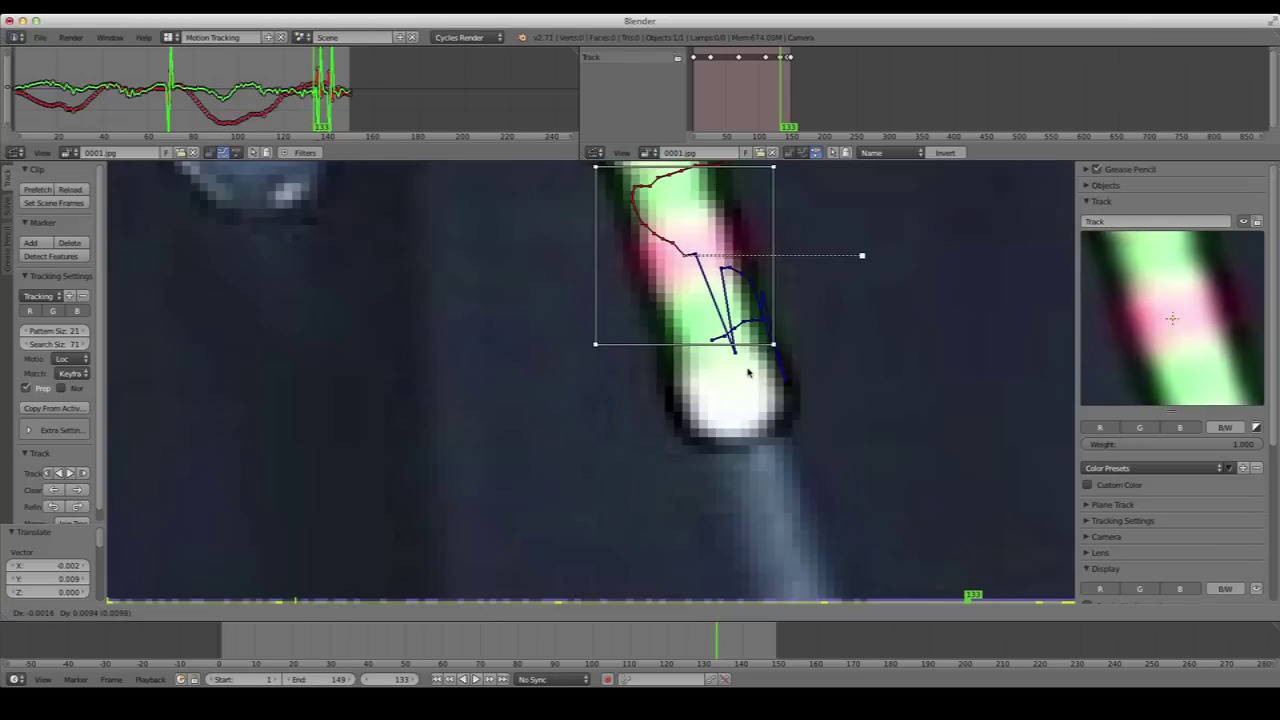
{"action": "left_click", "coordinate": [748, 372]}
{"action": "key", "text": "Right"}
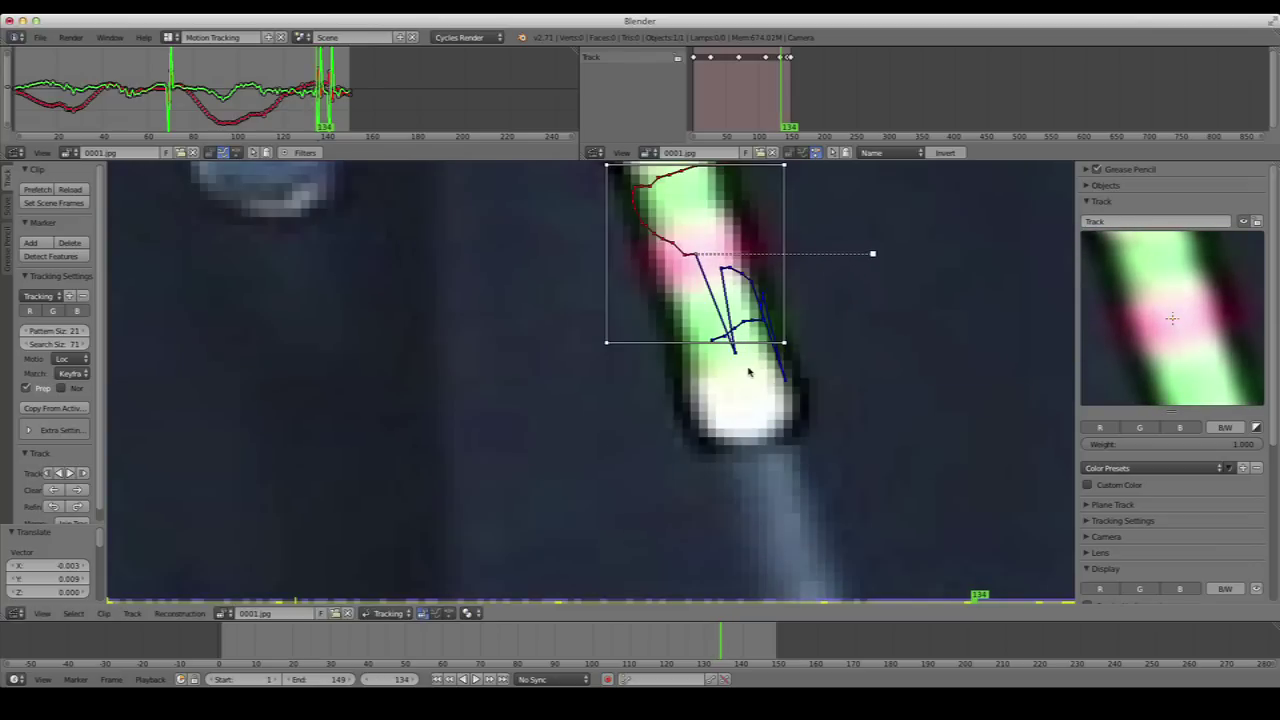
{"action": "key", "text": "Right"}
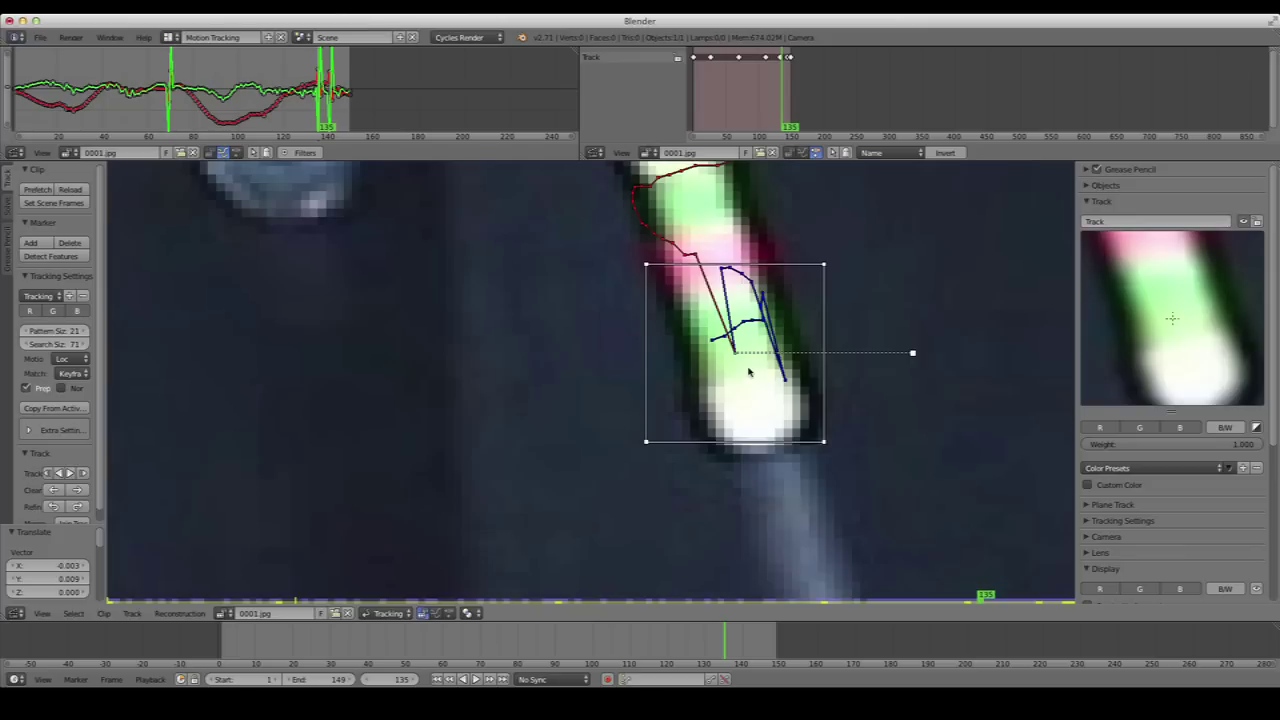
{"action": "key", "text": "g"}
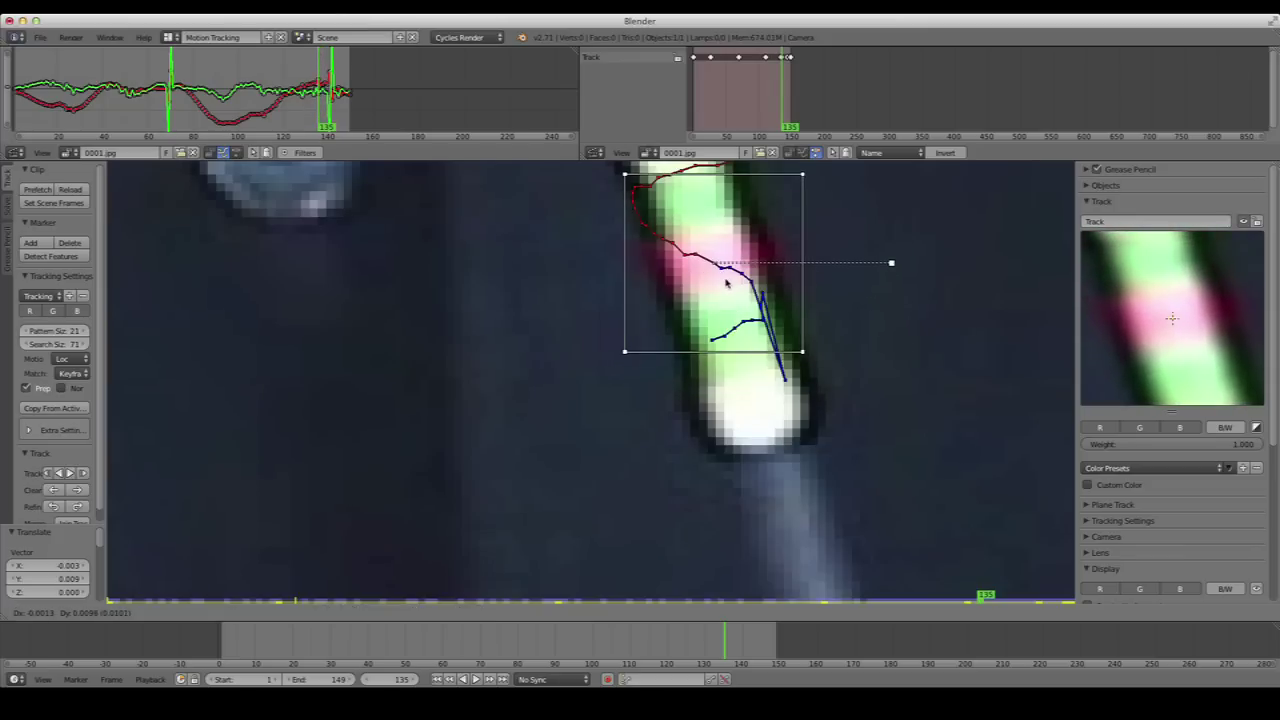
{"action": "left_click", "coordinate": [726, 285]}
Move the handle marker at frame 69 onto the centre of the red band
{"action": "mouse_move", "coordinate": [727, 629]}
{"action": "left_mouse_down"}
{"action": "mouse_move", "coordinate": [738, 630]}
{"action": "mouse_move", "coordinate": [651, 640]}
{"action": "mouse_move", "coordinate": [597, 666]}
{"action": "mouse_move", "coordinate": [474, 666]}
{"action": "left_mouse_up"}
{"action": "scroll", "coordinate": [686, 429], "scroll_direction": "down", "scroll_amount": 6}
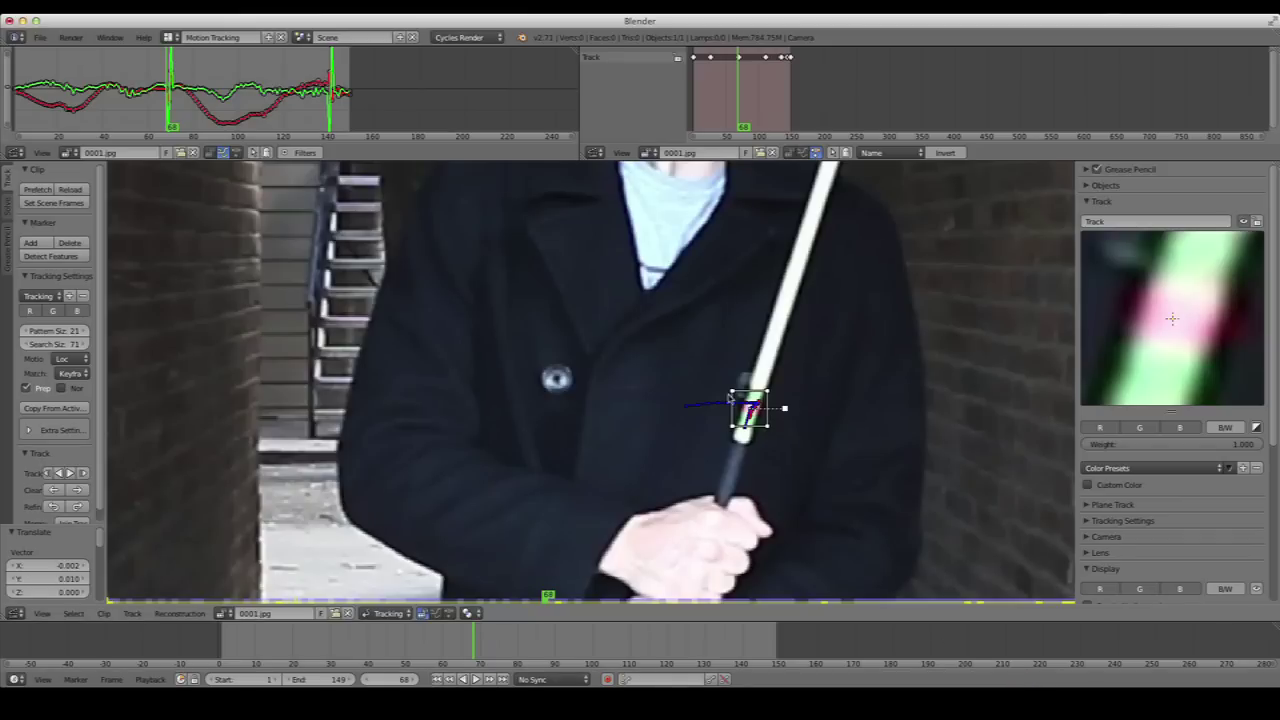
{"action": "scroll", "coordinate": [799, 468], "scroll_direction": "up", "scroll_amount": 4}
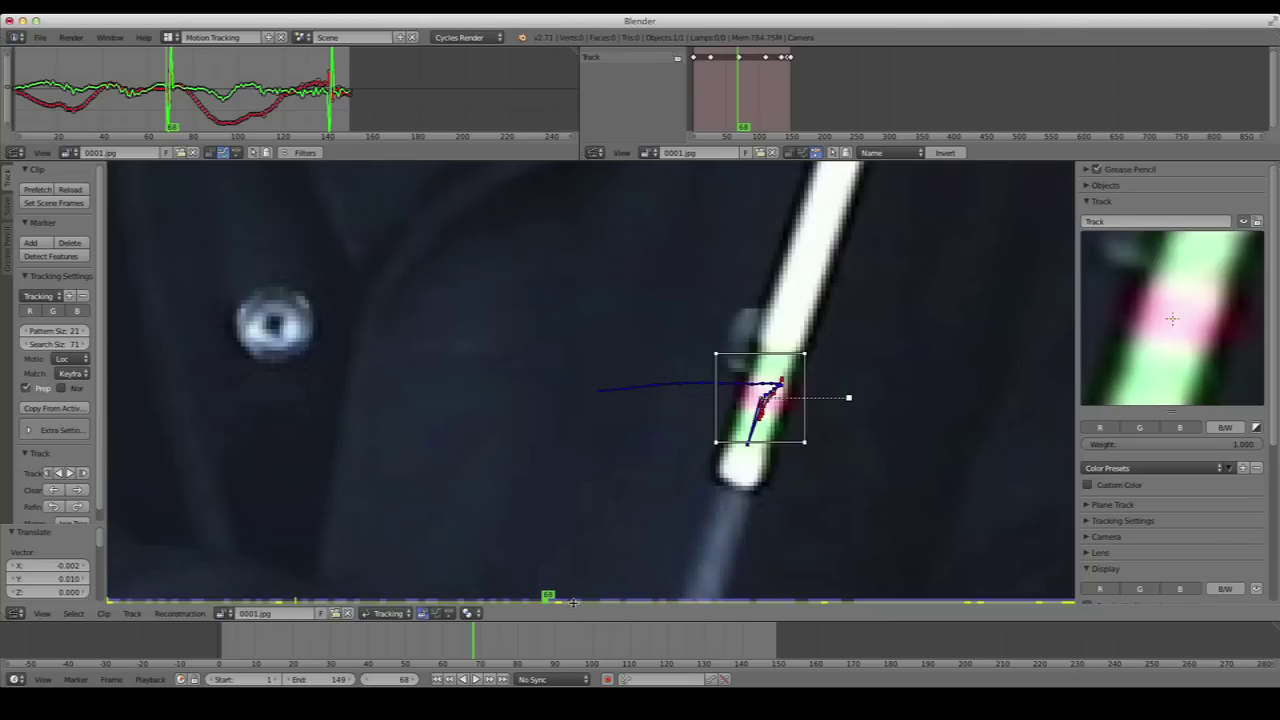
{"action": "key", "text": "Right"}
{"action": "key", "text": "g"}
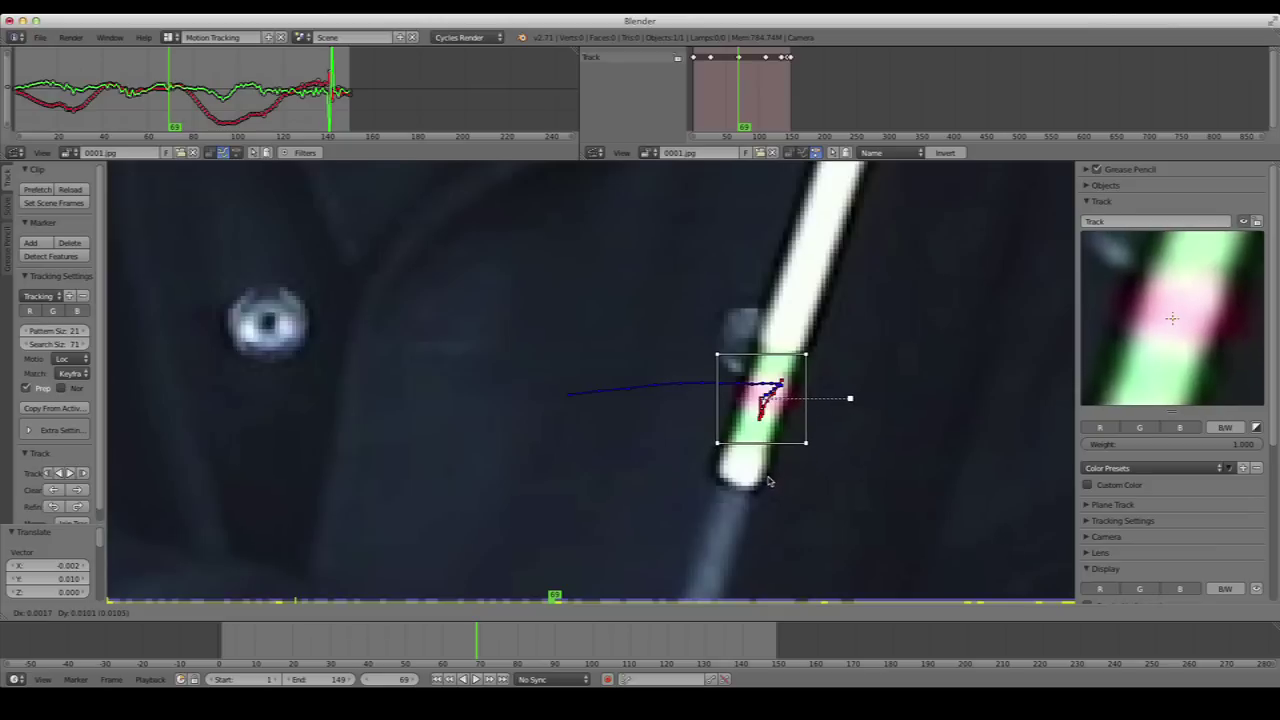
{"action": "left_click", "coordinate": [769, 481]}
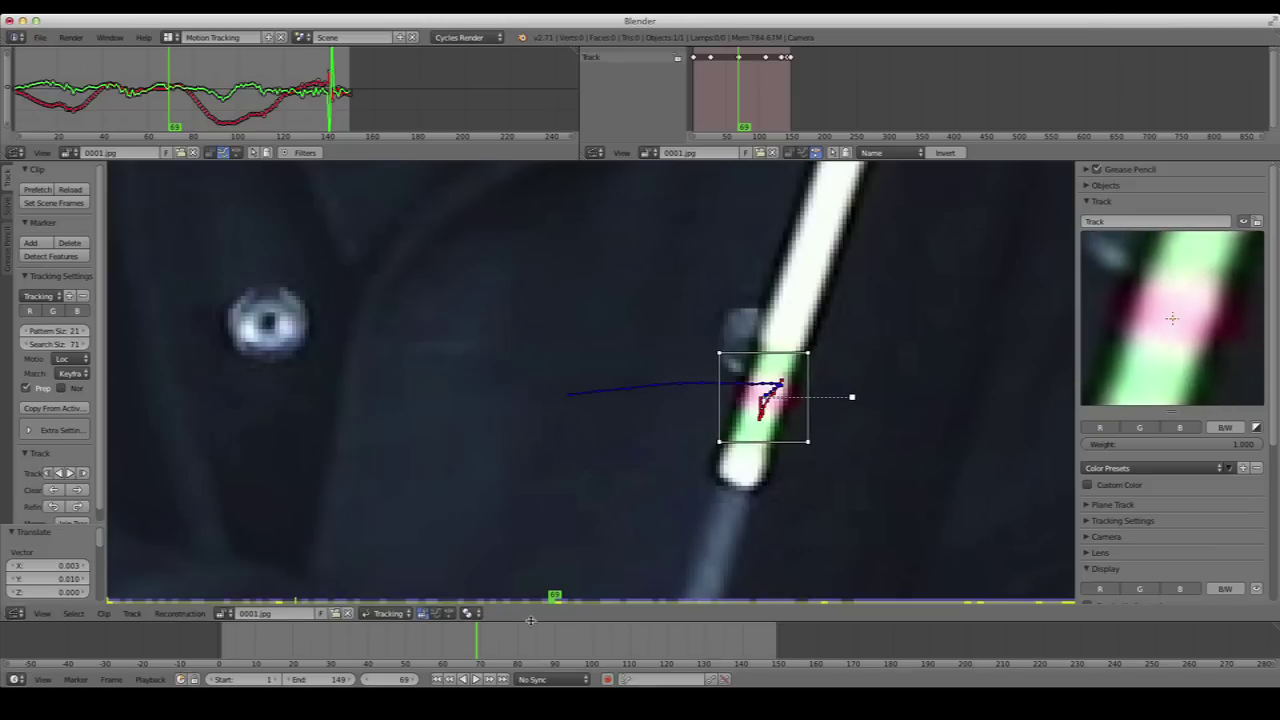
Check the frames after 69 and centre the handle marker on the red band at frame 140
{"action": "key", "text": "Right"}
{"action": "key", "text": "Right"}
{"action": "key", "text": "Right"}
{"action": "key", "text": "Right"}
{"action": "key", "text": "Right"}
{"action": "key", "text": "Right"}
{"action": "key", "text": "Right"}
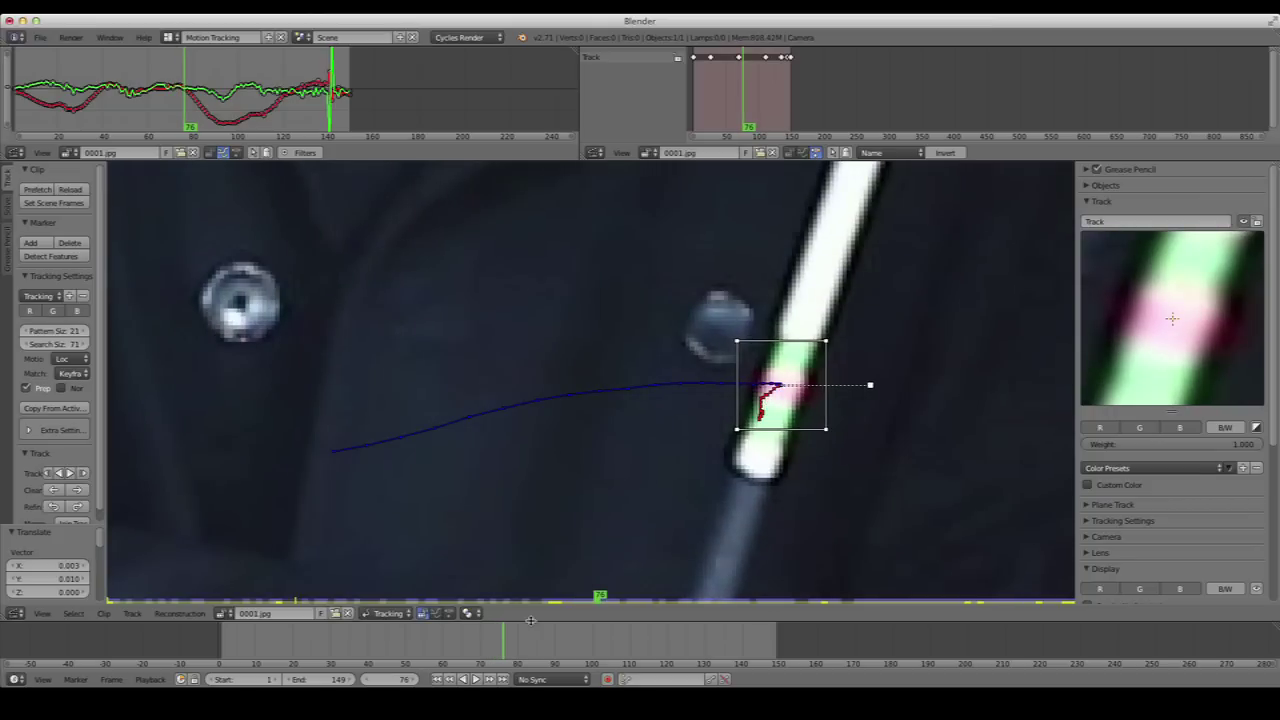
{"action": "mouse_move", "coordinate": [504, 634]}
{"action": "left_mouse_down"}
{"action": "mouse_move", "coordinate": [388, 642]}
{"action": "mouse_move", "coordinate": [443, 646]}
{"action": "mouse_move", "coordinate": [243, 633]}
{"action": "mouse_move", "coordinate": [753, 651]}
{"action": "mouse_move", "coordinate": [724, 650]}
{"action": "mouse_move", "coordinate": [743, 646]}
{"action": "left_mouse_up"}
{"action": "scroll", "coordinate": [903, 486], "scroll_direction": "down", "scroll_amount": 3}
{"action": "middle_click_drag", "start_coordinate": [363, 419], "coordinate": [579, 435]}
{"action": "scroll", "coordinate": [579, 434], "scroll_direction": "up", "scroll_amount": 3}
{"action": "scroll", "coordinate": [460, 507], "scroll_direction": "up", "scroll_amount": 2}
{"action": "left_click_drag", "start_coordinate": [476, 536], "coordinate": [462, 486]}
{"action": "scroll", "coordinate": [543, 478], "scroll_direction": "down", "scroll_amount": 5}
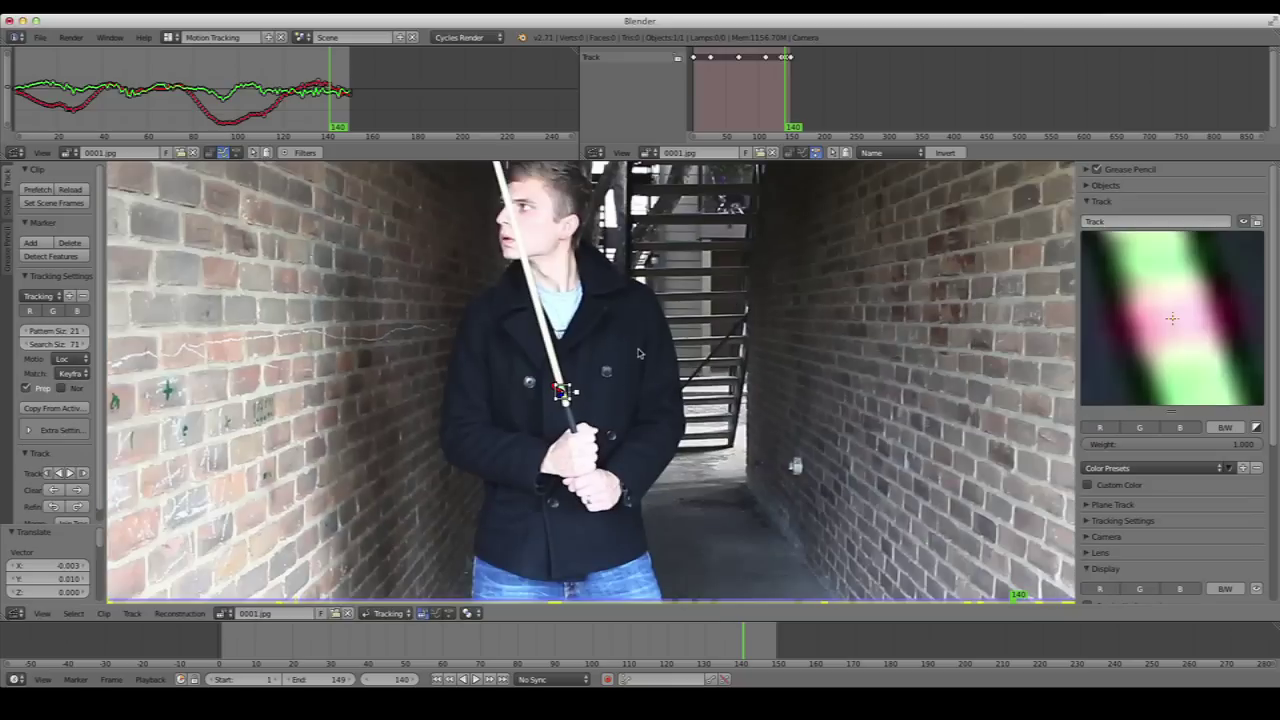
{"action": "mouse_move", "coordinate": [762, 648]}
{"action": "left_mouse_down"}
{"action": "mouse_move", "coordinate": [223, 652]}
{"action": "mouse_move", "coordinate": [751, 667]}
{"action": "left_mouse_up"}
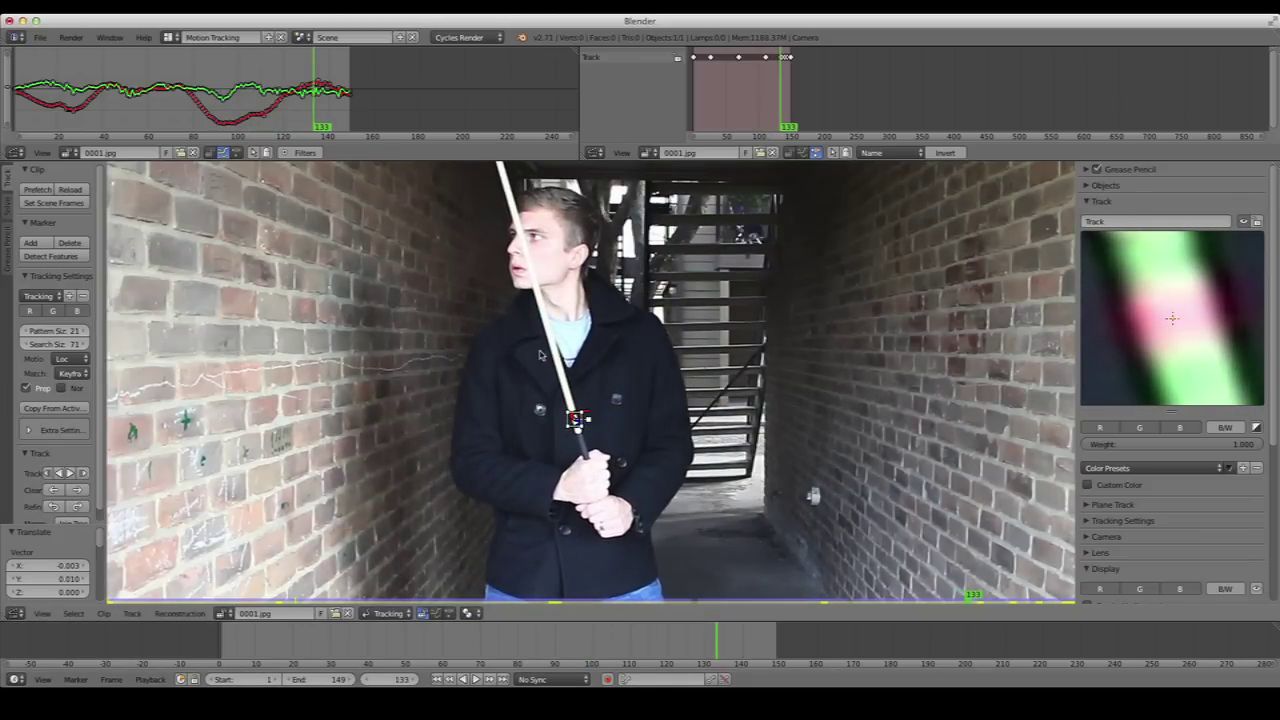
{"action": "scroll", "coordinate": [741, 366], "scroll_direction": "down", "scroll_amount": 2}
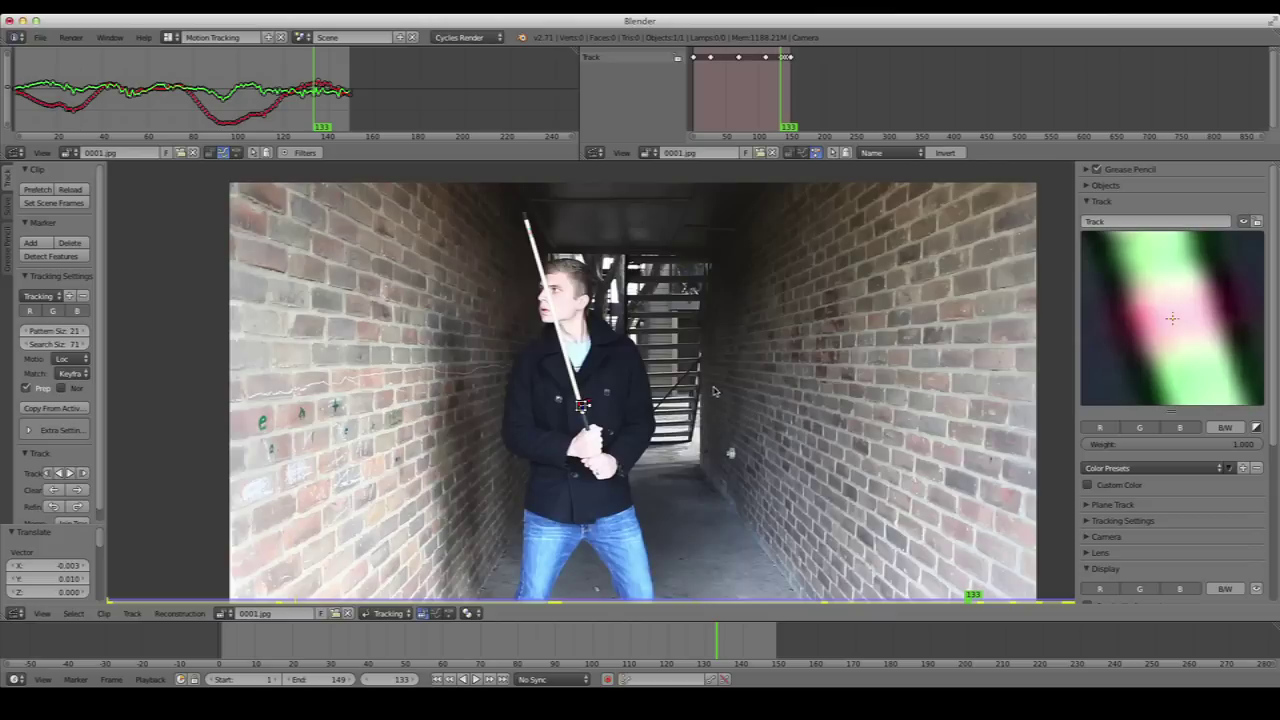
View the scene in the Default screen layout and return to the Motion Tracking layout
{"action": "left_click", "coordinate": [167, 39]}
{"action": "left_click", "coordinate": [200, 98]}
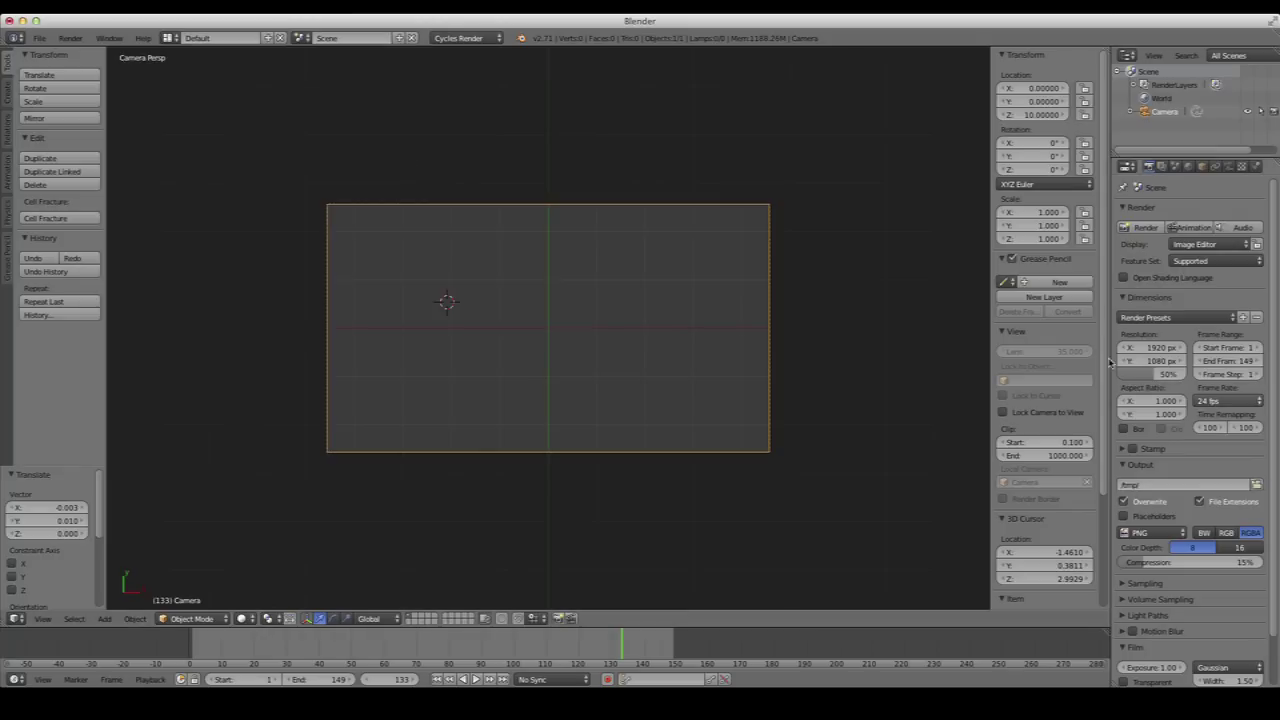
{"action": "scroll", "coordinate": [1066, 535], "scroll_direction": "down", "scroll_amount": 3}
{"action": "left_click", "coordinate": [1045, 598]}
{"action": "left_click", "coordinate": [170, 38]}
{"action": "left_click", "coordinate": [200, 124]}
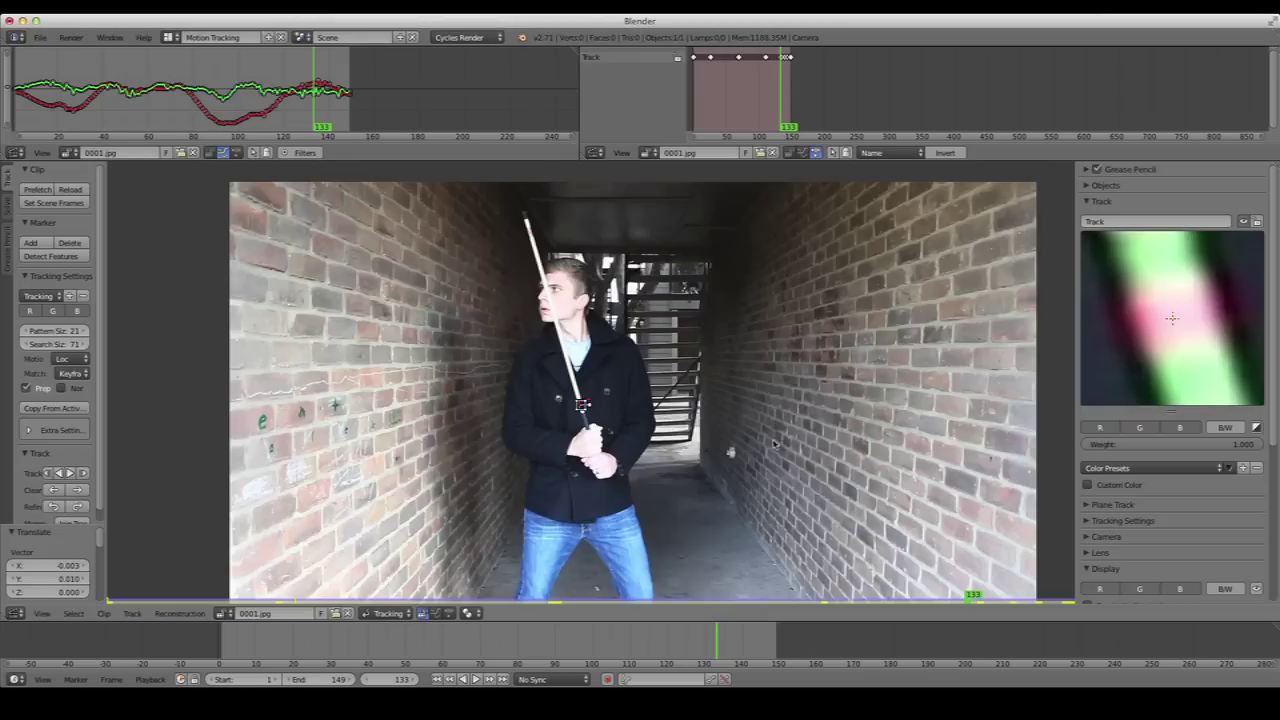
Go to frame 1 with a close view of the red band near the stick's tip
{"action": "scroll", "coordinate": [569, 342], "scroll_direction": "up", "scroll_amount": 2}
{"action": "middle_click_drag", "start_coordinate": [602, 268], "coordinate": [709, 444]}
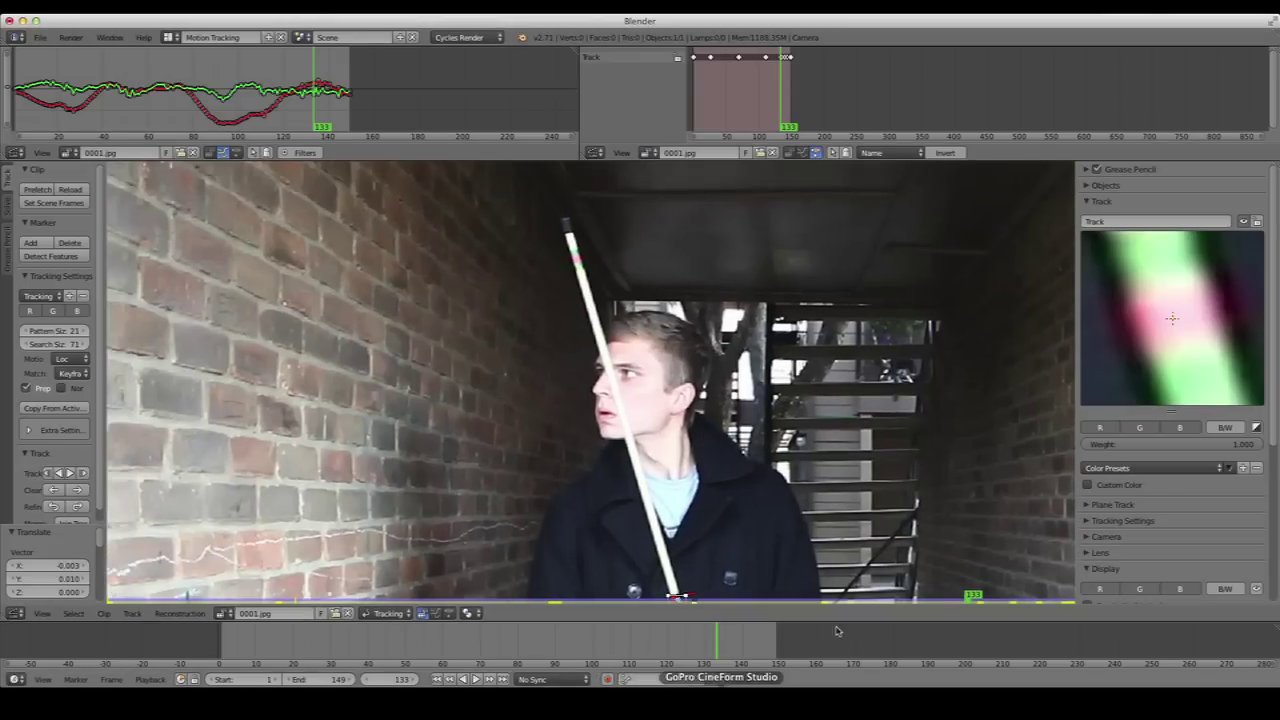
{"action": "left_click", "coordinate": [436, 679]}
{"action": "scroll", "coordinate": [570, 507], "scroll_direction": "up", "scroll_amount": 4}
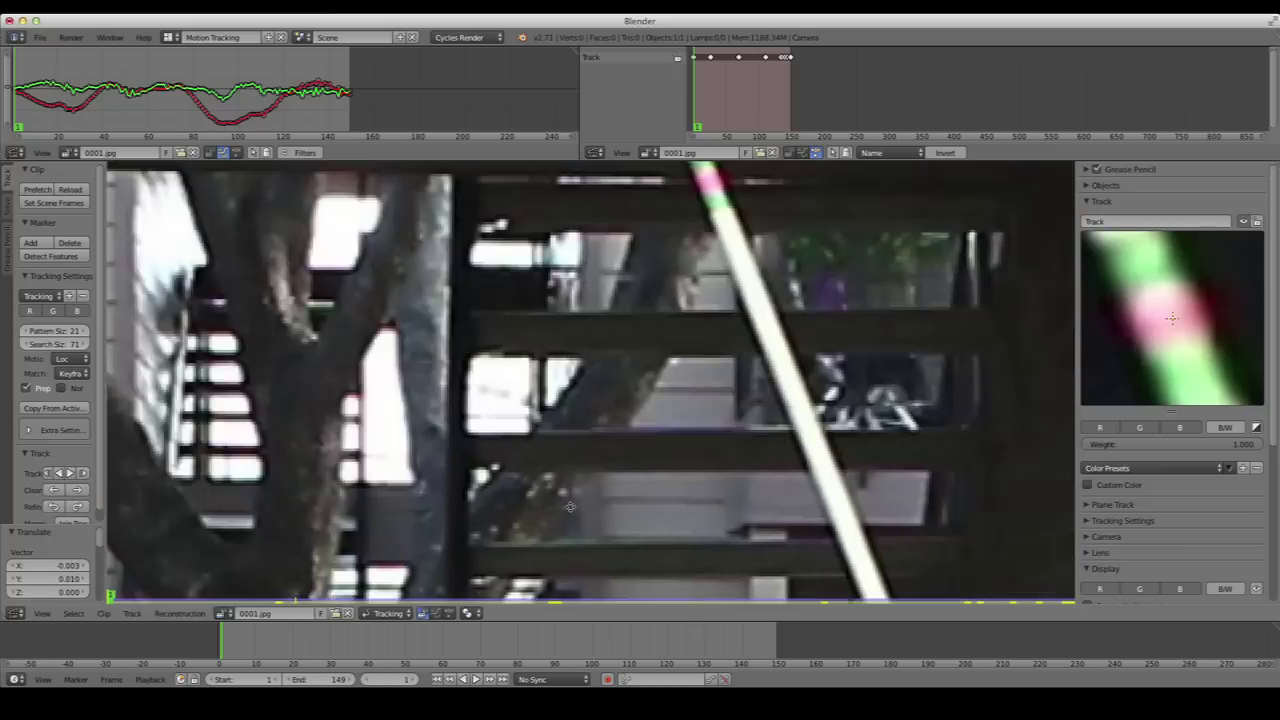
{"action": "middle_click_drag", "start_coordinate": [570, 507], "coordinate": [440, 684]}
{"action": "scroll", "coordinate": [555, 442], "scroll_direction": "up", "scroll_amount": 1}
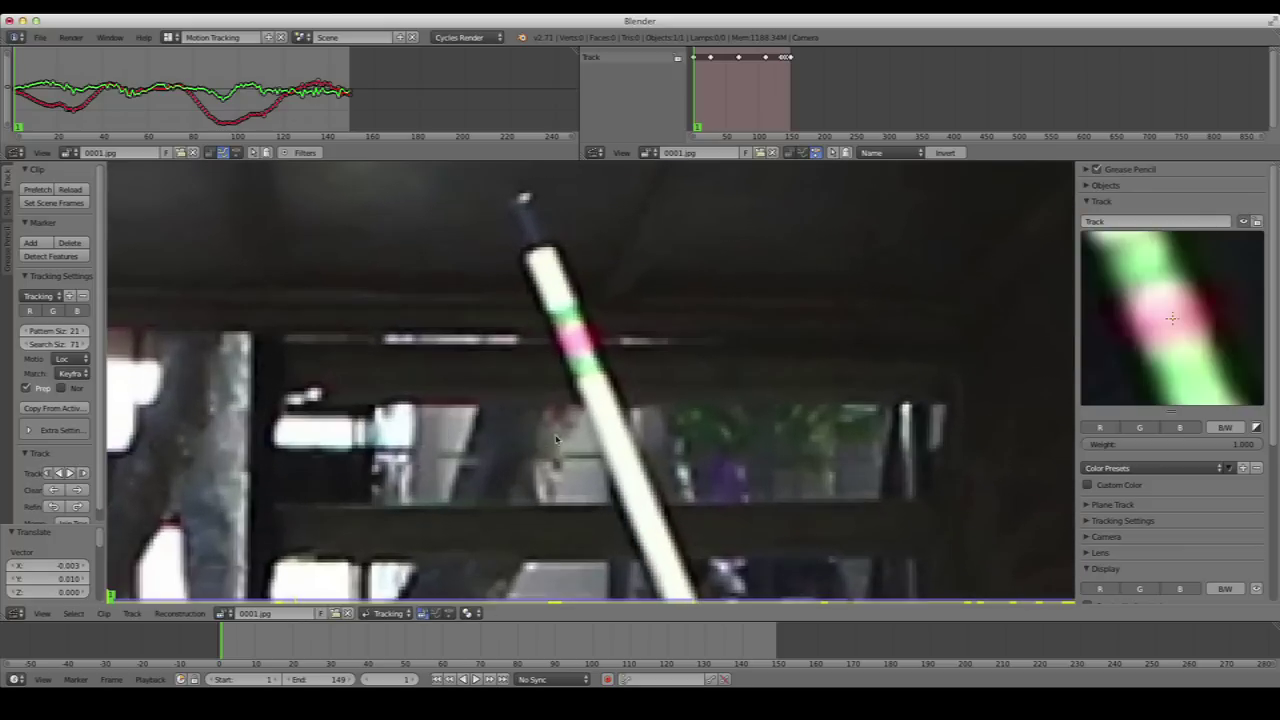
Add a tracking marker on the red band near the stick's tip at frame 1 and centre it on the band
{"action": "left_click", "coordinate": [575, 343], "text": "ctrl"}
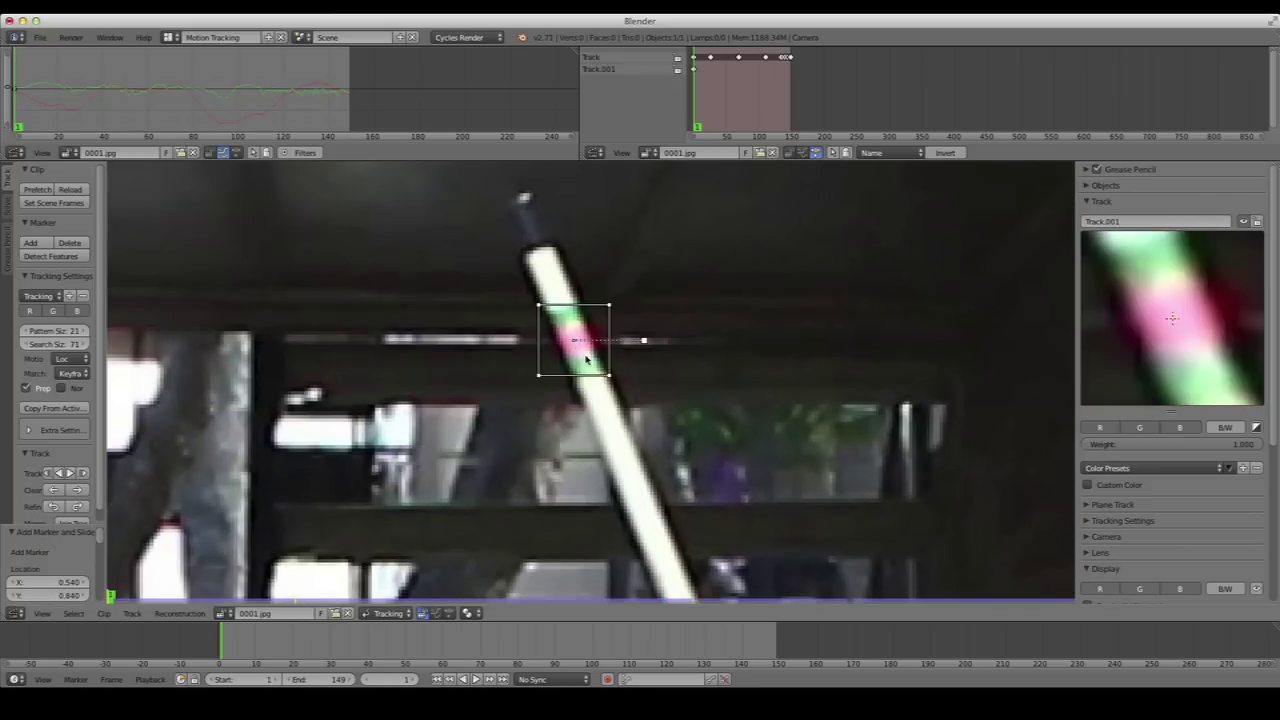
{"action": "key", "text": "g"}
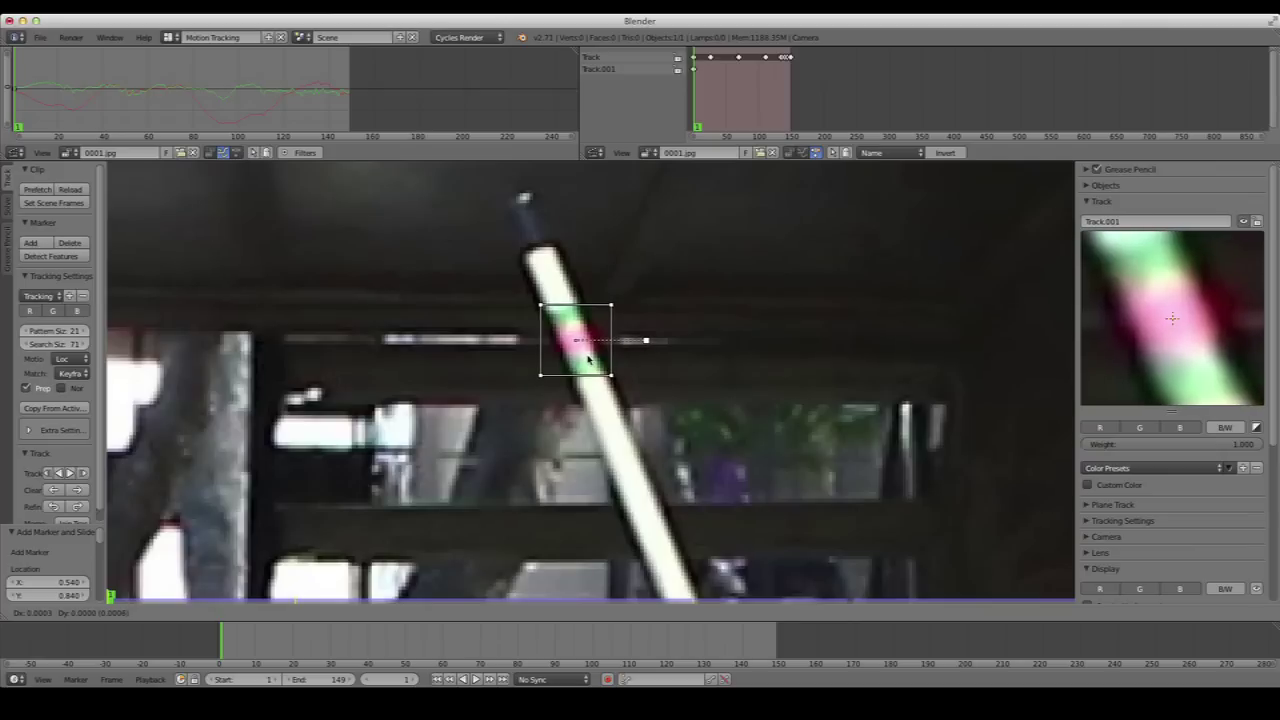
{"action": "left_click", "coordinate": [588, 358]}
Track the tip marker forward from frame 1 and recentre it on the red band at frame 25
{"action": "scroll", "coordinate": [588, 358], "scroll_direction": "down", "scroll_amount": 6}
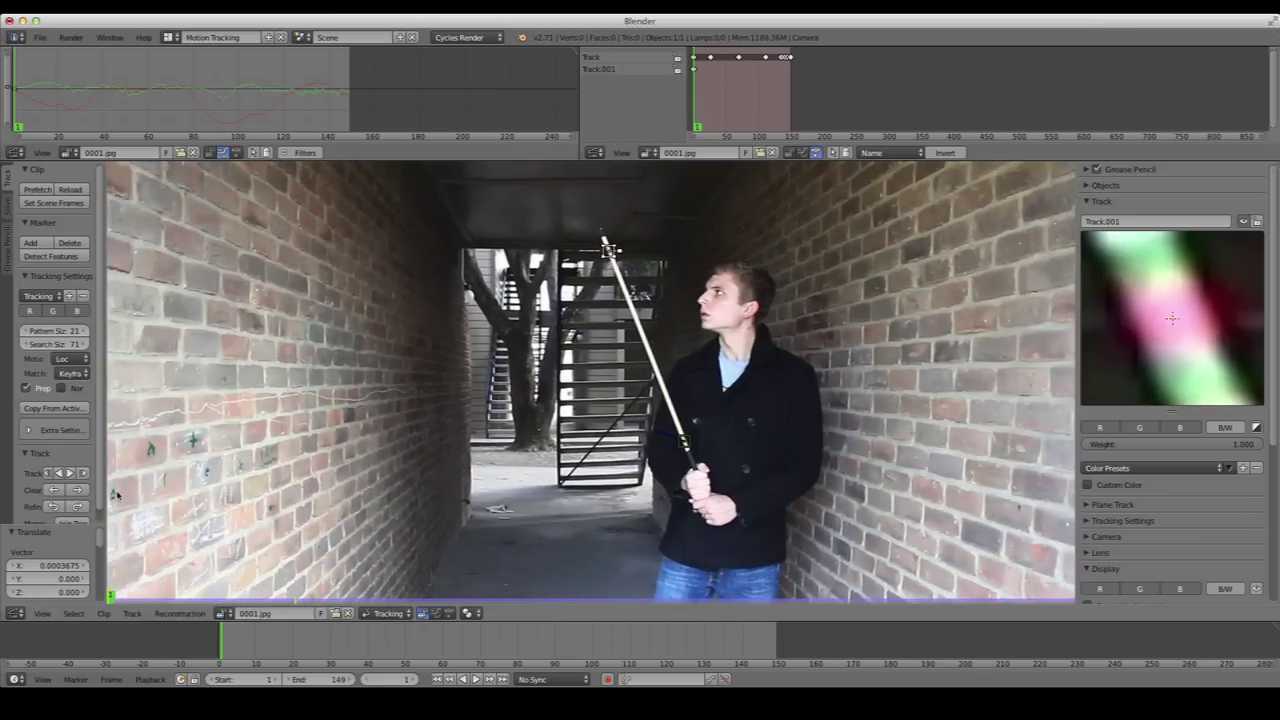
{"action": "left_click", "coordinate": [70, 473]}
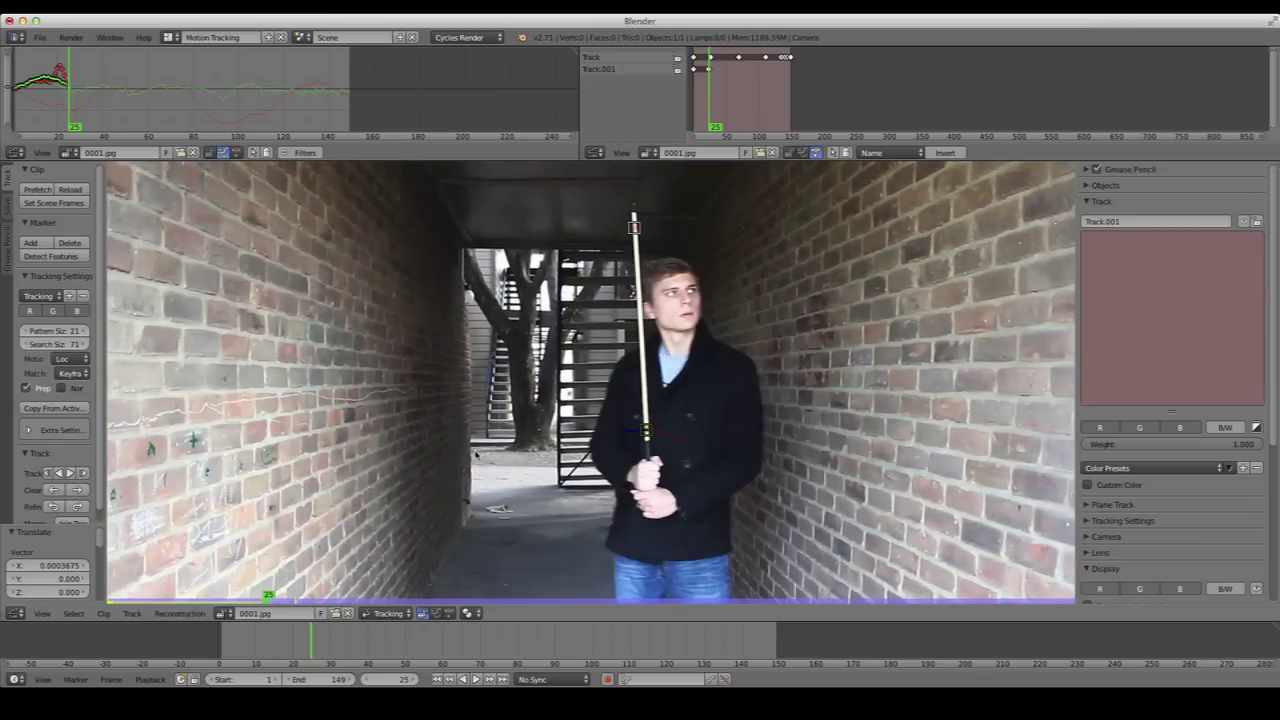
{"action": "scroll", "coordinate": [675, 352], "scroll_direction": "up", "scroll_amount": 5}
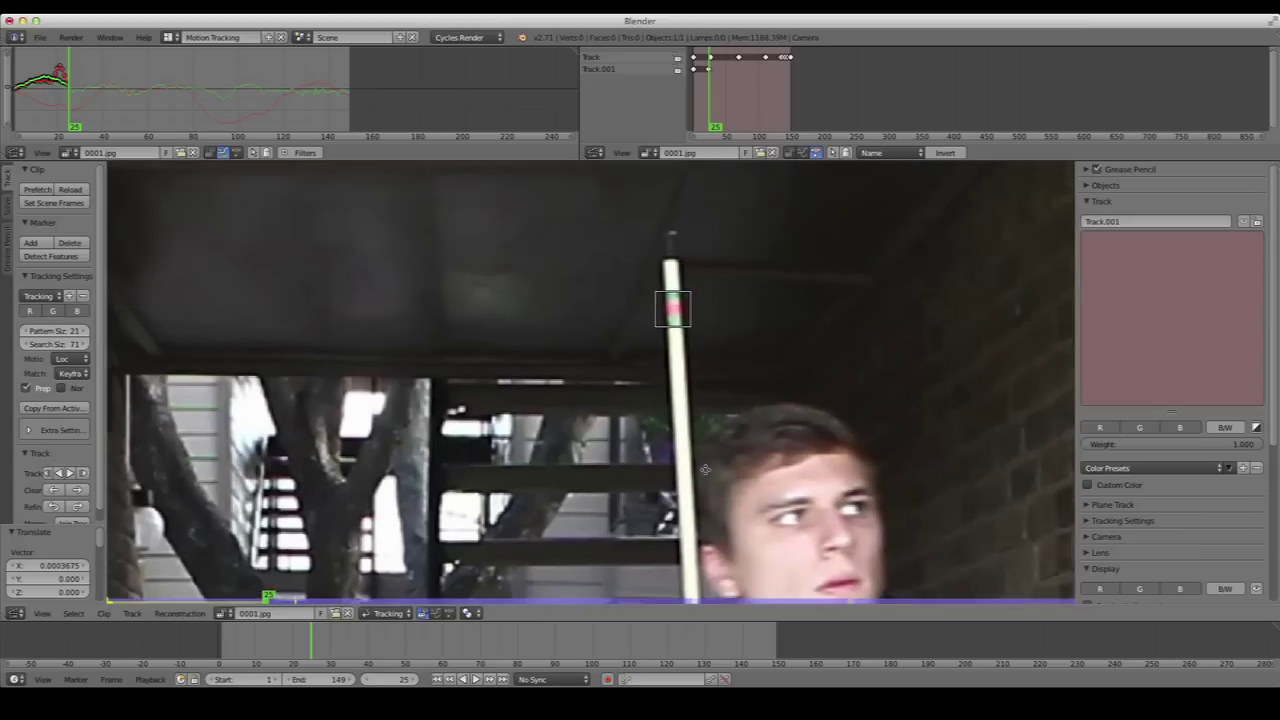
{"action": "left_click", "coordinate": [683, 358]}
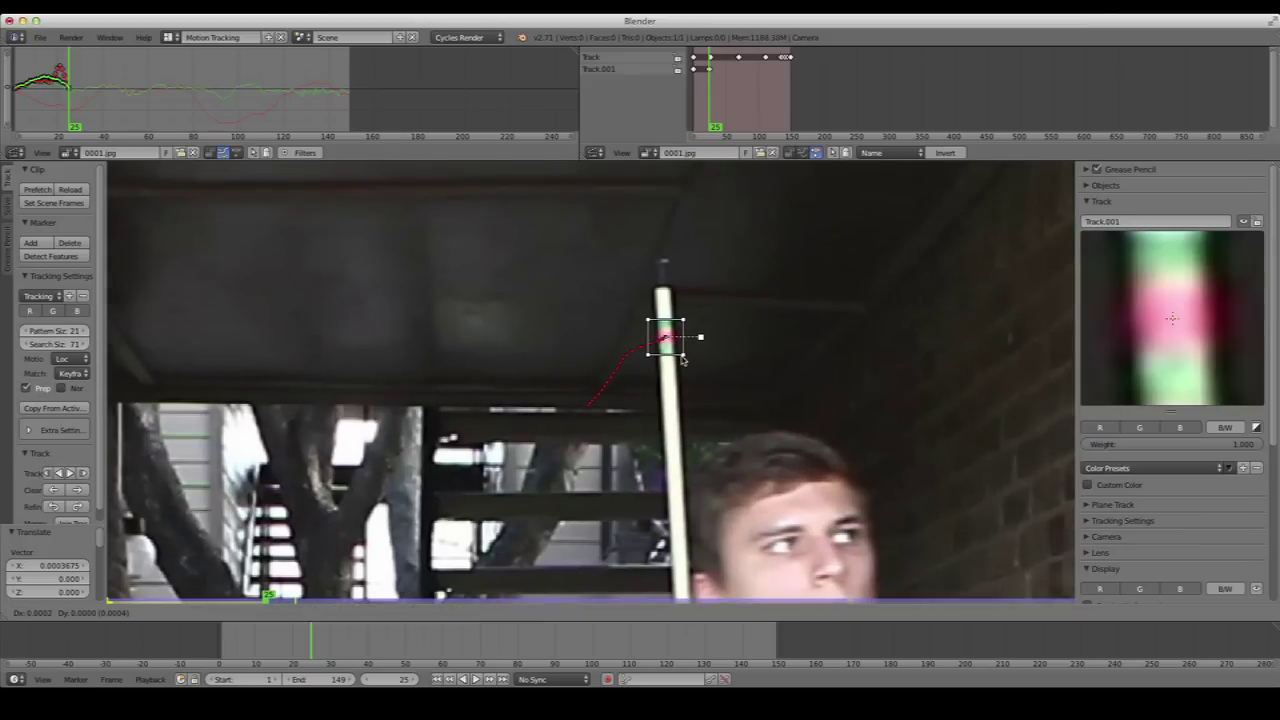
{"action": "left_click", "coordinate": [683, 359]}
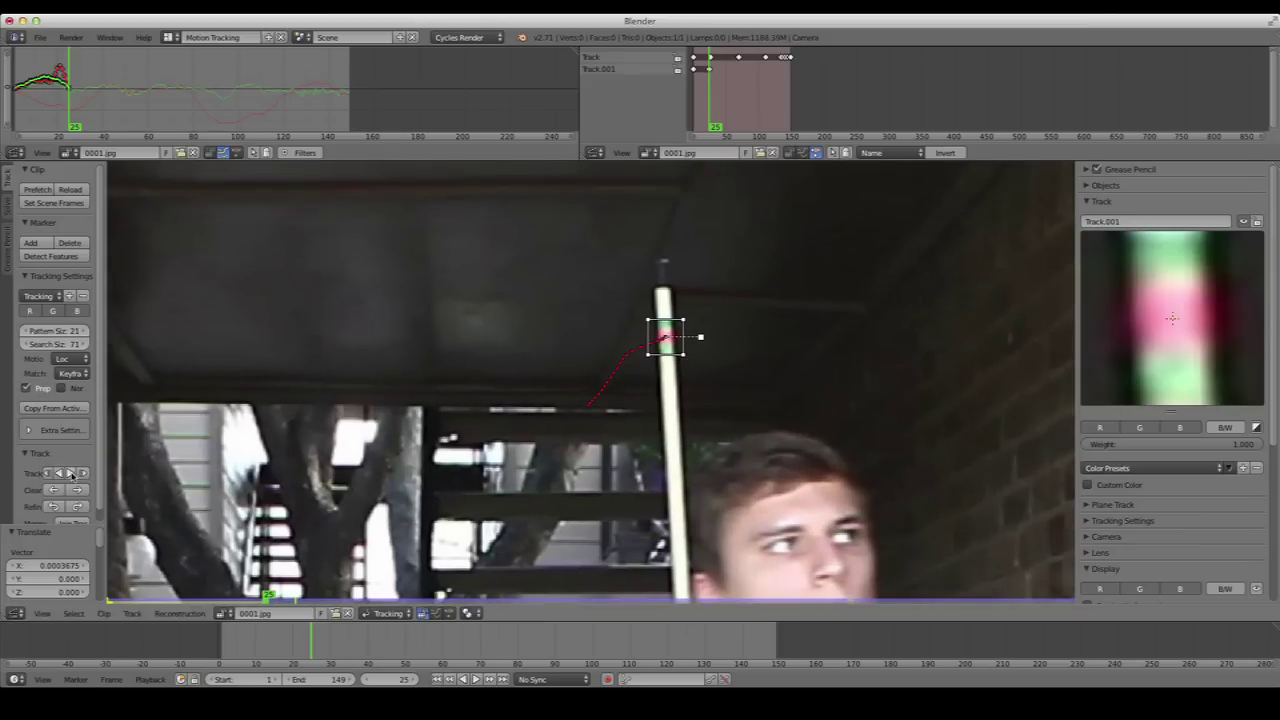
Continue tracking the tip marker forward from frame 25 to 120, recentring it on the red band wherever tracking stops
{"action": "left_click", "coordinate": [69, 473]}
{"action": "left_click_drag", "start_coordinate": [821, 347], "coordinate": [829, 350]}
{"action": "left_click", "coordinate": [69, 476]}
{"action": "left_click_drag", "start_coordinate": [529, 339], "coordinate": [503, 336]}
{"action": "left_click", "coordinate": [70, 472]}
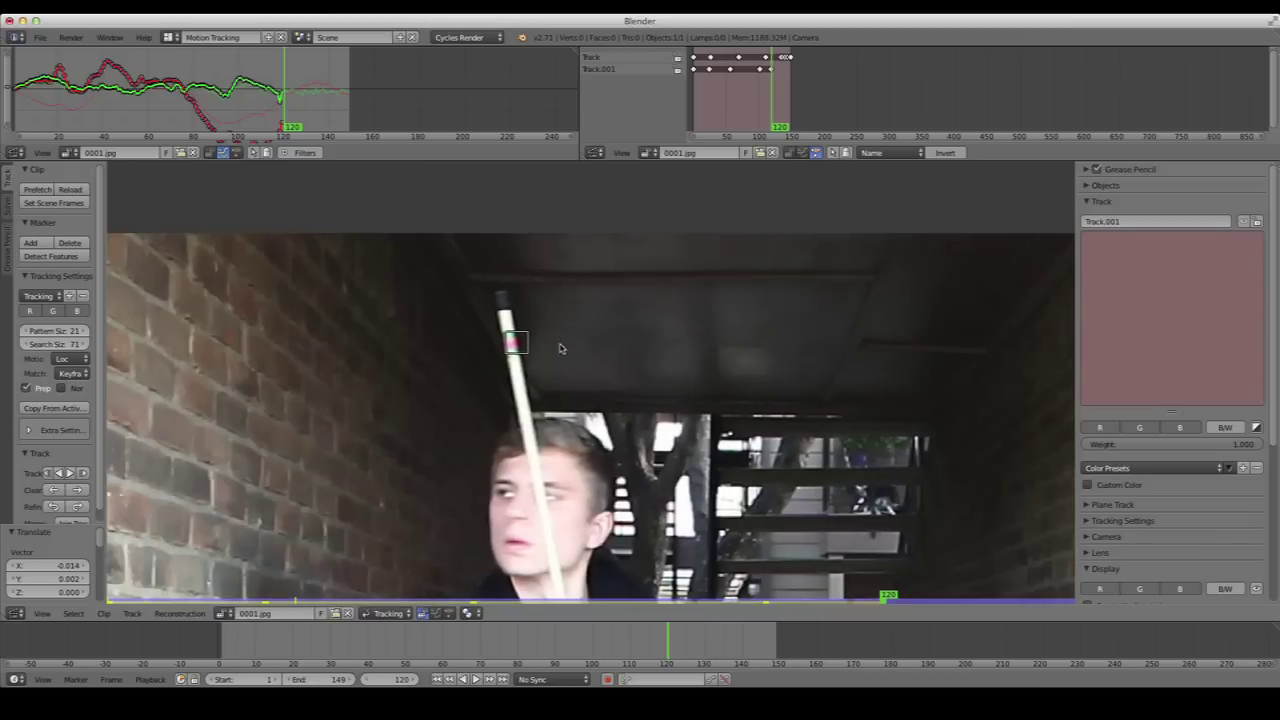
Recentre the tip marker on the red band at frame 120 and track it forward to frame 149
{"action": "scroll", "coordinate": [530, 348], "scroll_direction": "up", "scroll_amount": 3}
{"action": "left_click_drag", "start_coordinate": [505, 348], "coordinate": [495, 350]}
{"action": "left_click", "coordinate": [84, 472]}
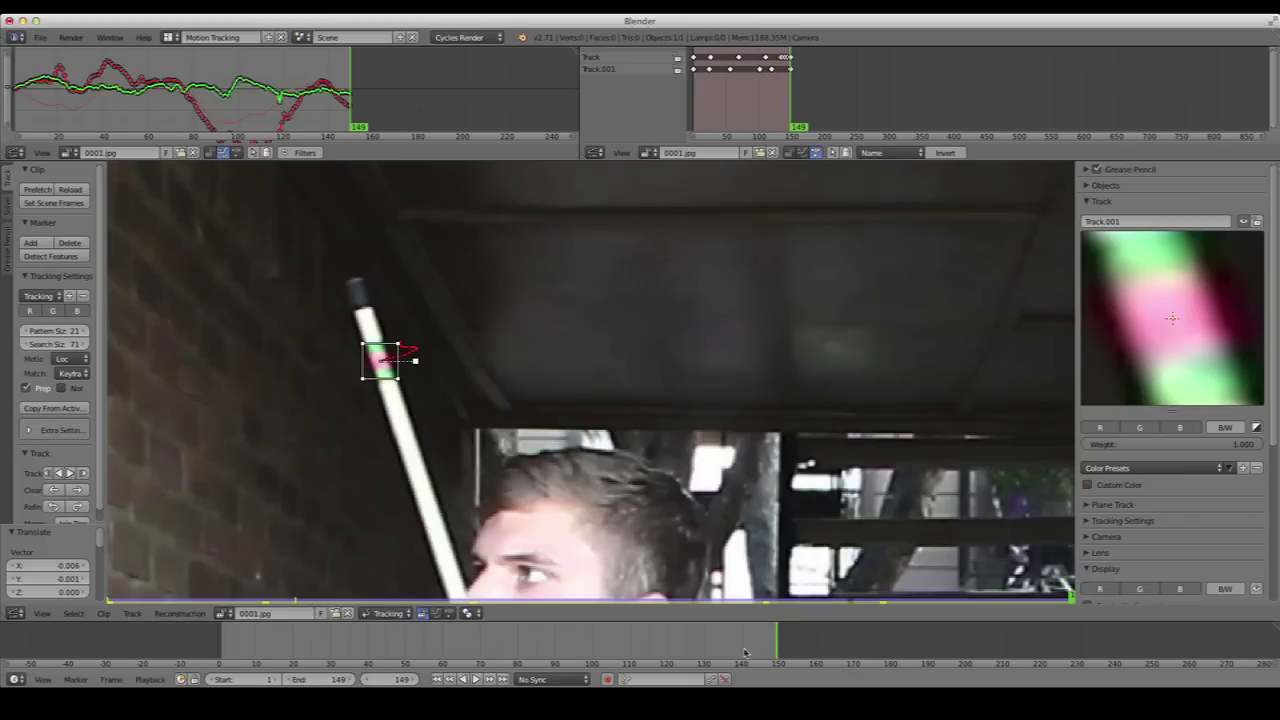
Check the tip marker's track backwards through the whole sequence and return to frame 1
{"action": "mouse_move", "coordinate": [773, 640]}
{"action": "left_mouse_down"}
{"action": "mouse_move", "coordinate": [651, 631]}
{"action": "mouse_move", "coordinate": [470, 662]}
{"action": "mouse_move", "coordinate": [227, 633]}
{"action": "mouse_move", "coordinate": [598, 665]}
{"action": "left_mouse_up"}
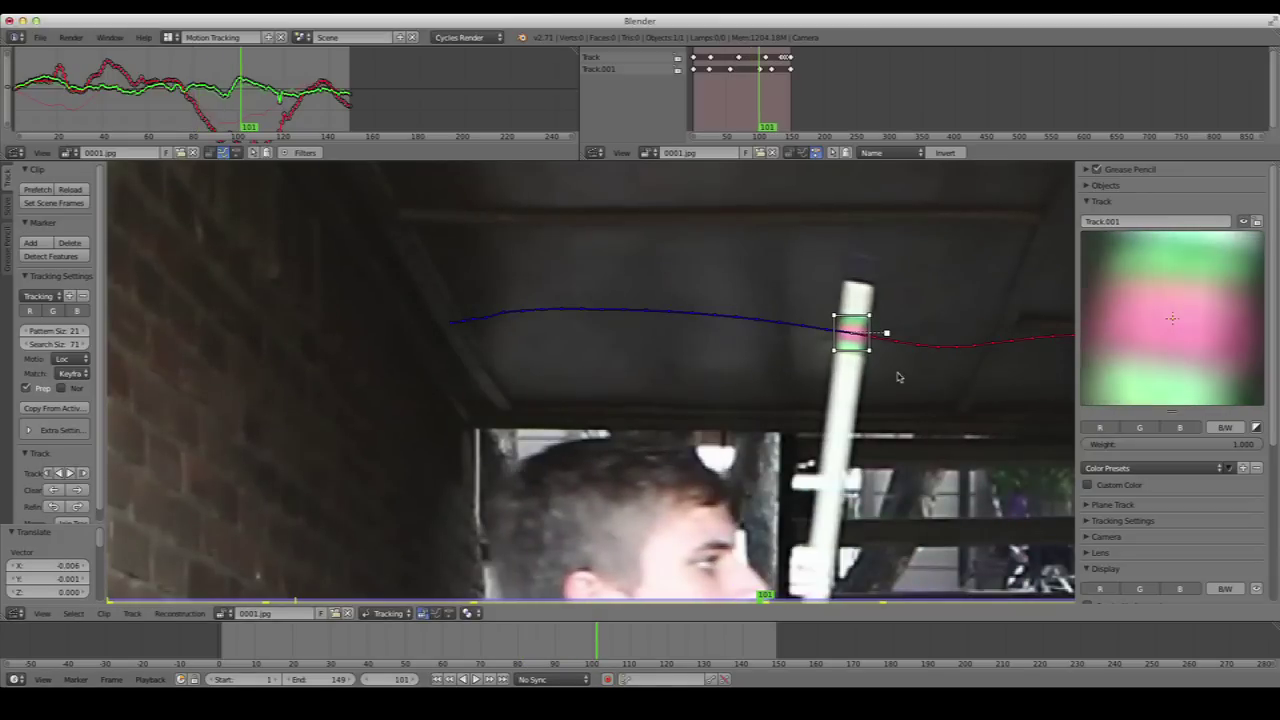
{"action": "left_click_drag", "start_coordinate": [656, 632], "coordinate": [328, 637]}
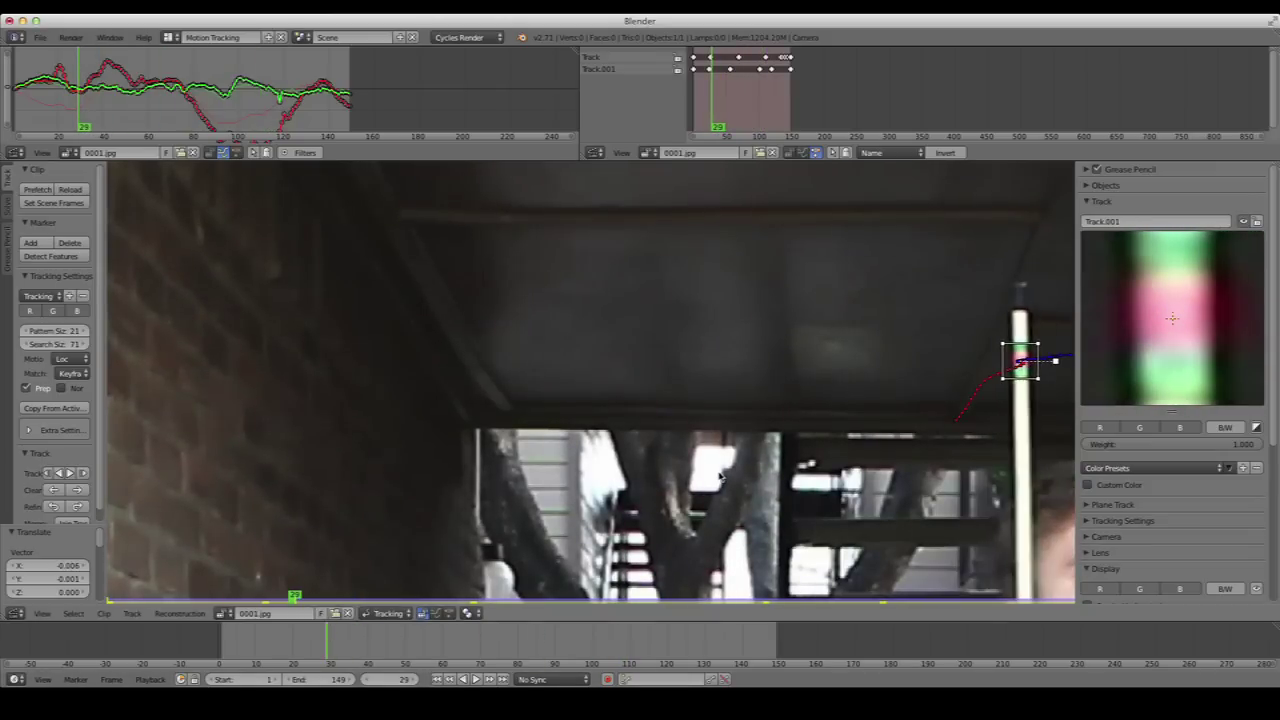
{"action": "scroll", "coordinate": [757, 463], "scroll_direction": "down", "scroll_amount": 2}
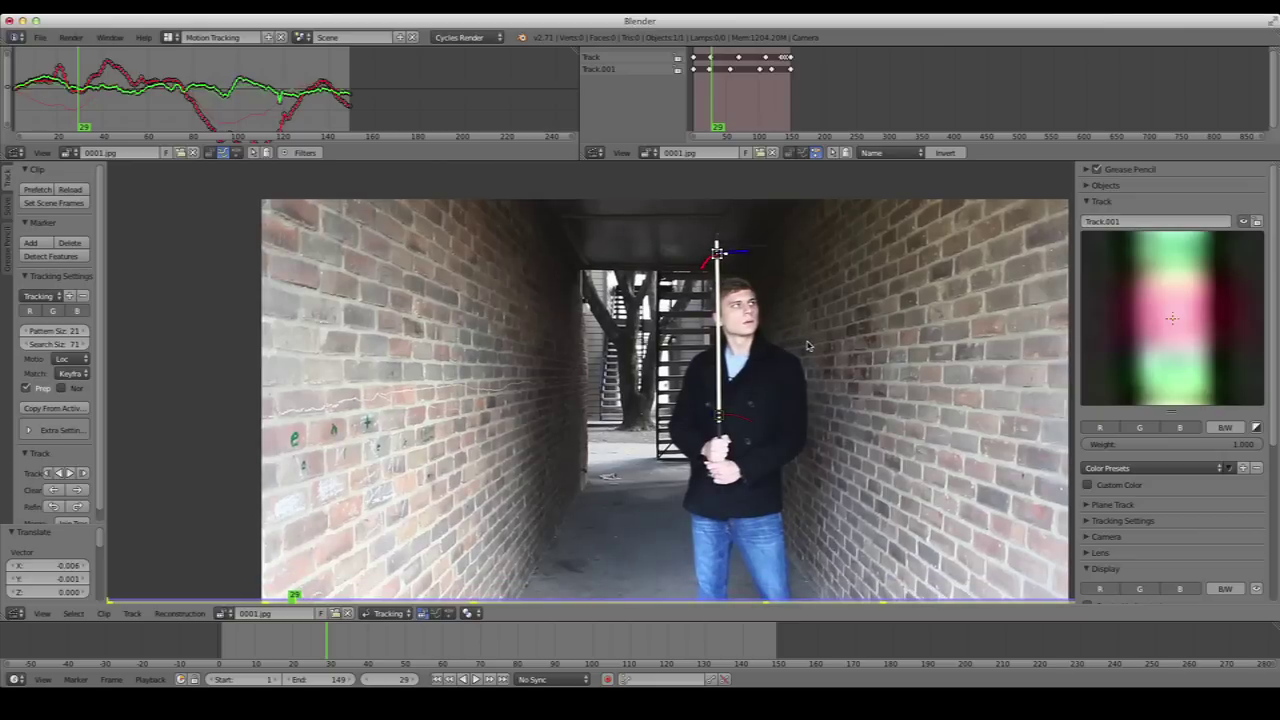
{"action": "left_click_drag", "start_coordinate": [463, 632], "coordinate": [259, 660]}
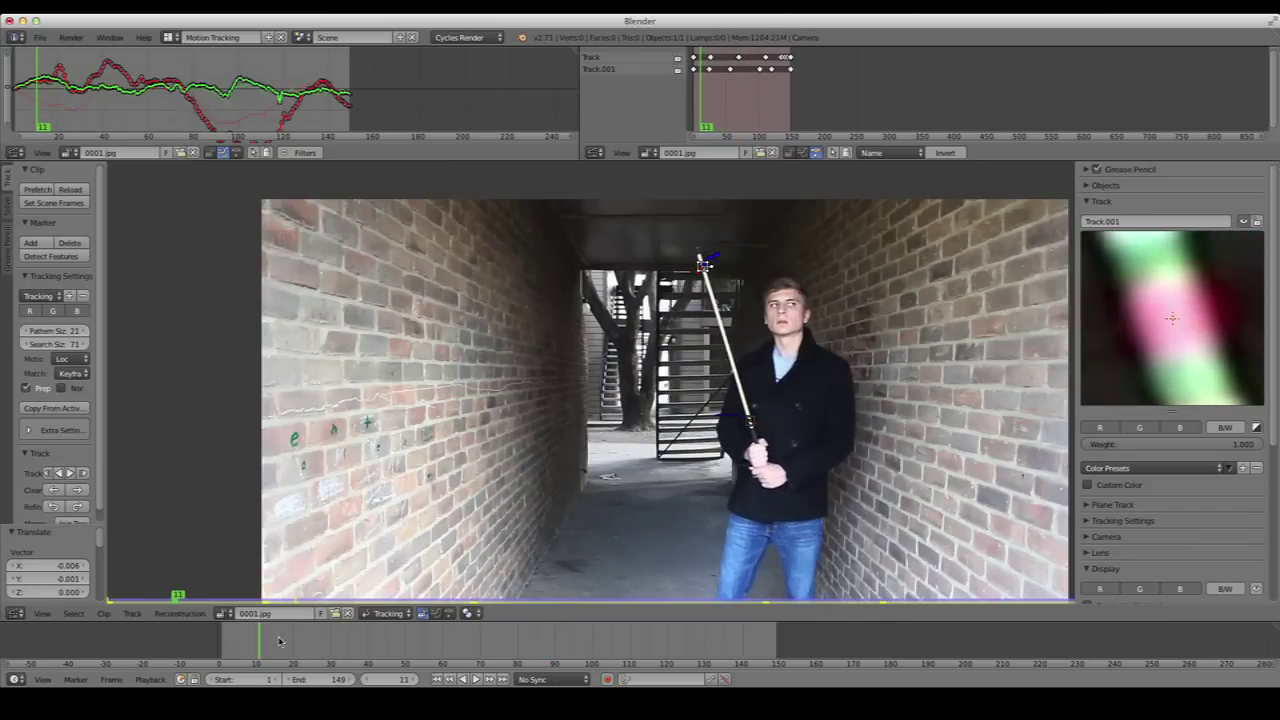
{"action": "left_click", "coordinate": [436, 679]}
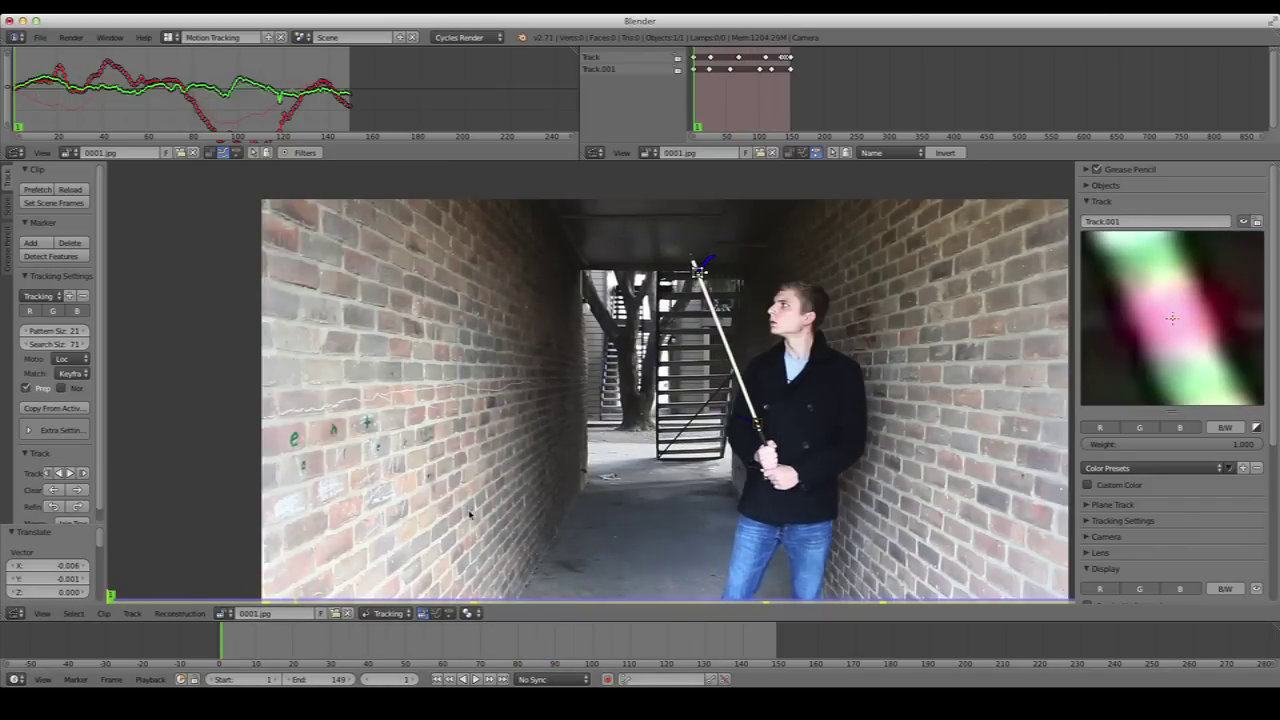
Select the handle marker and link an empty to its track
{"action": "scroll", "coordinate": [855, 437], "scroll_direction": "up", "scroll_amount": 1}
{"action": "right_click", "coordinate": [801, 436]}
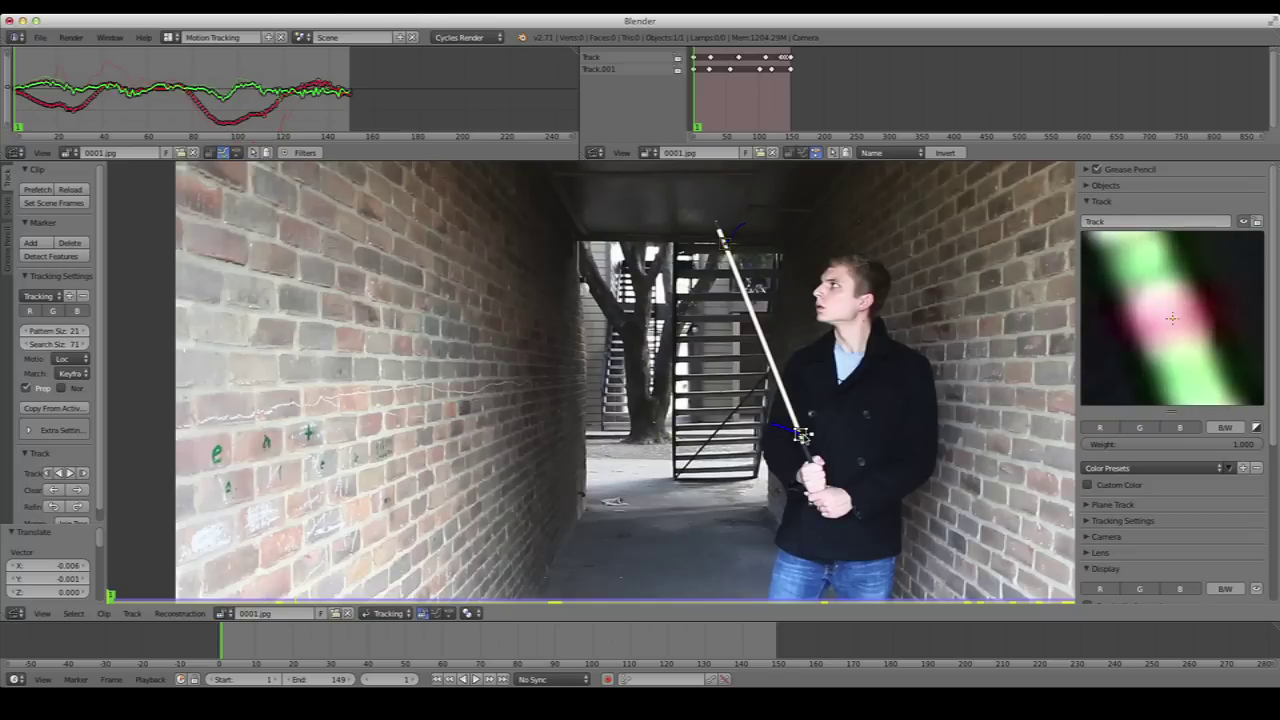
{"action": "left_click", "coordinate": [174, 614]}
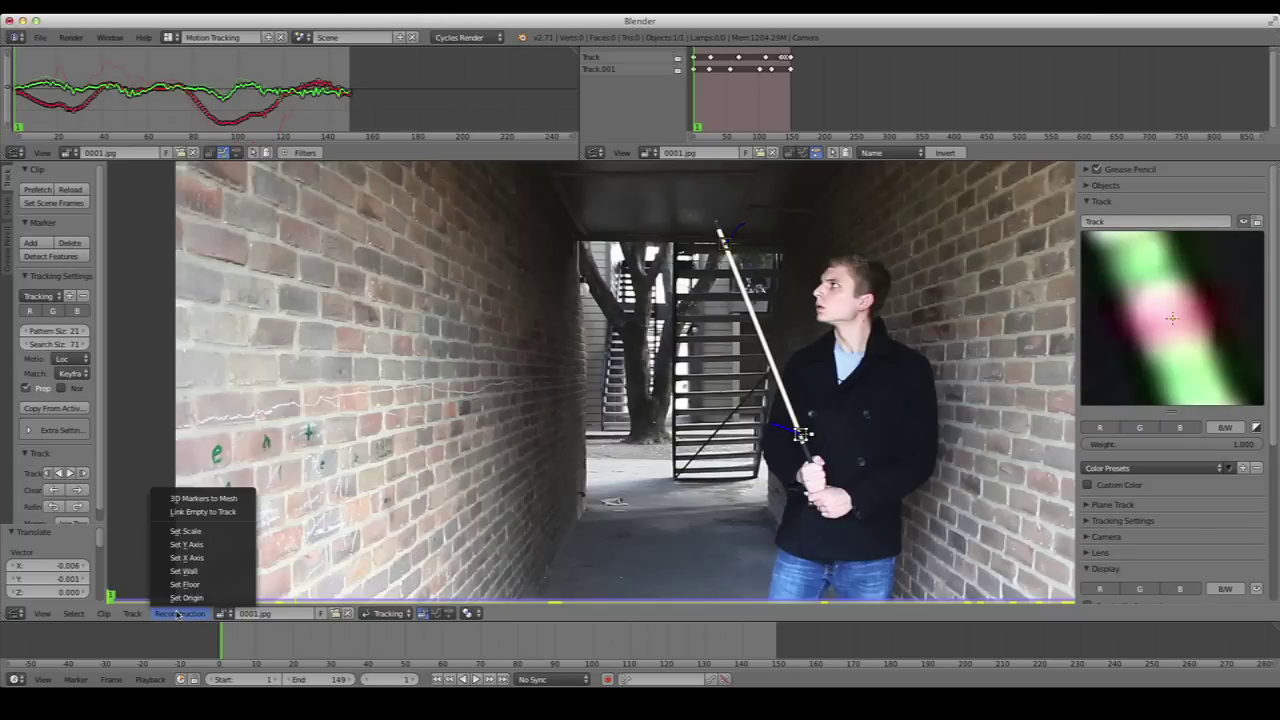
{"action": "left_click", "coordinate": [233, 513]}
Select the marker near the stick's tip and link an empty to its track
{"action": "right_click", "coordinate": [727, 241]}
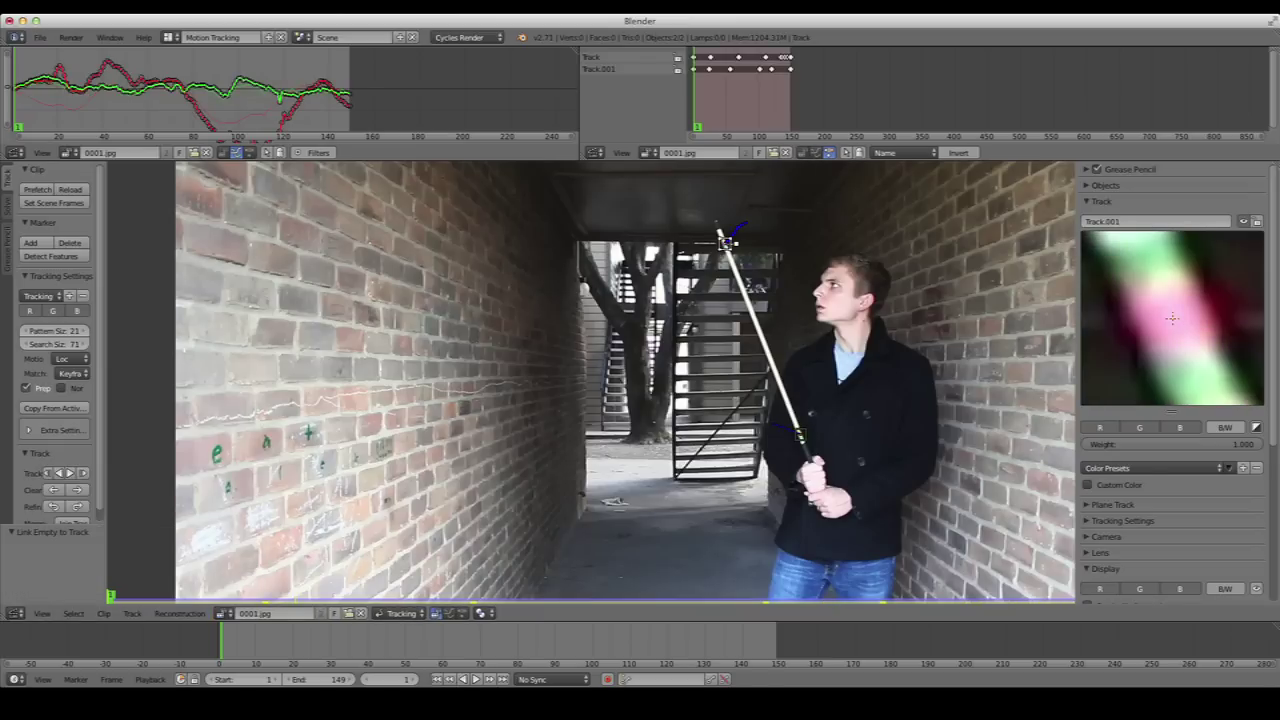
{"action": "left_click", "coordinate": [178, 613]}
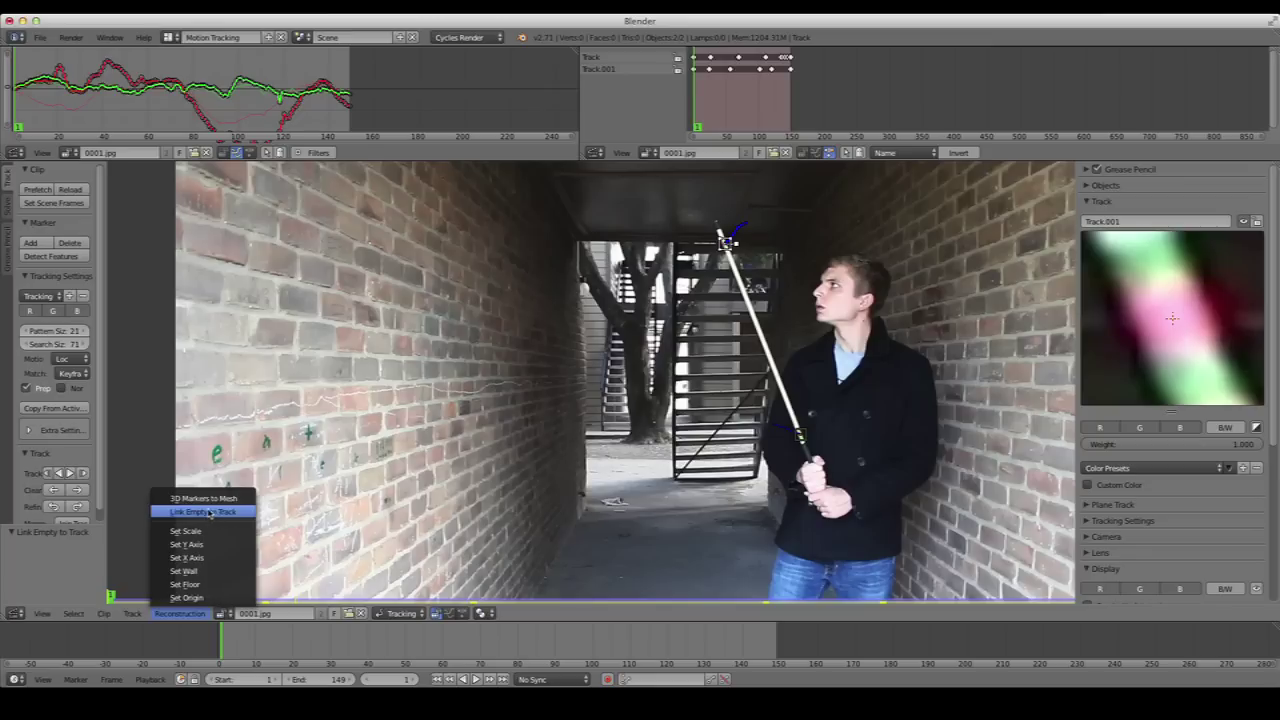
{"action": "left_click", "coordinate": [210, 514]}
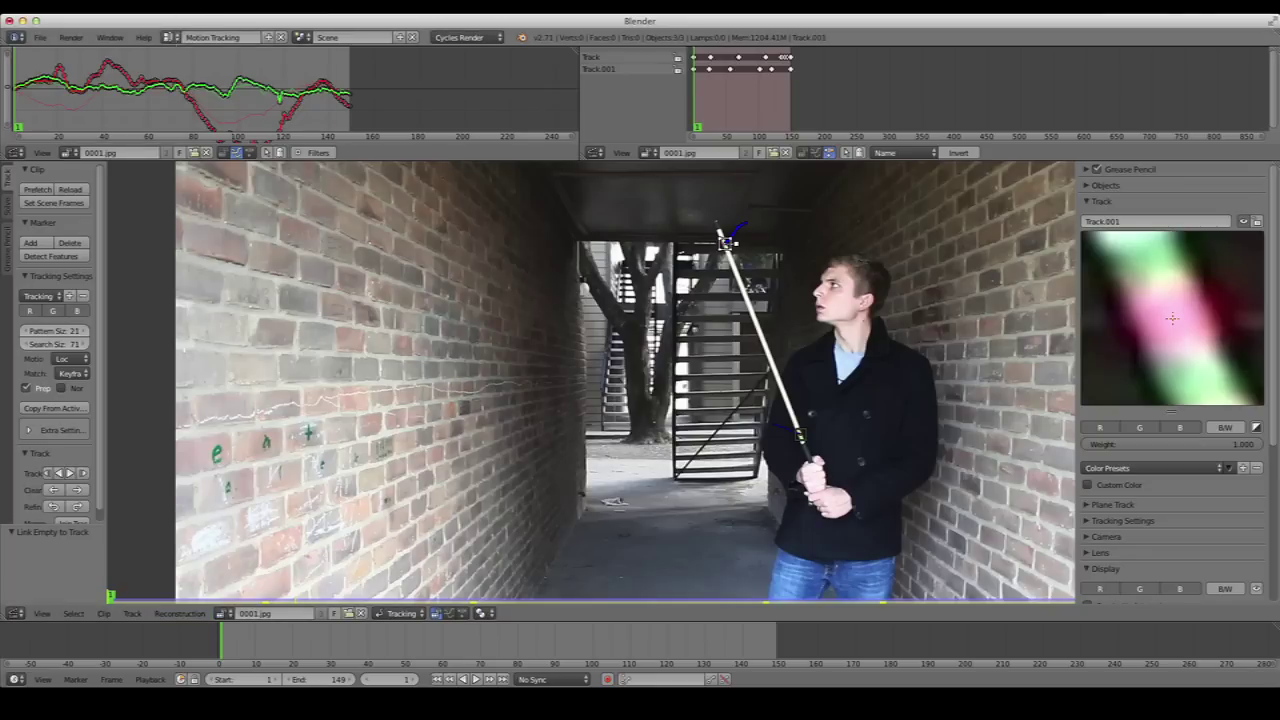
Switch to the Default screen layout and check how the two linked empties move over time, ending at frame 1
{"action": "left_click", "coordinate": [171, 37]}
{"action": "left_click", "coordinate": [265, 102]}
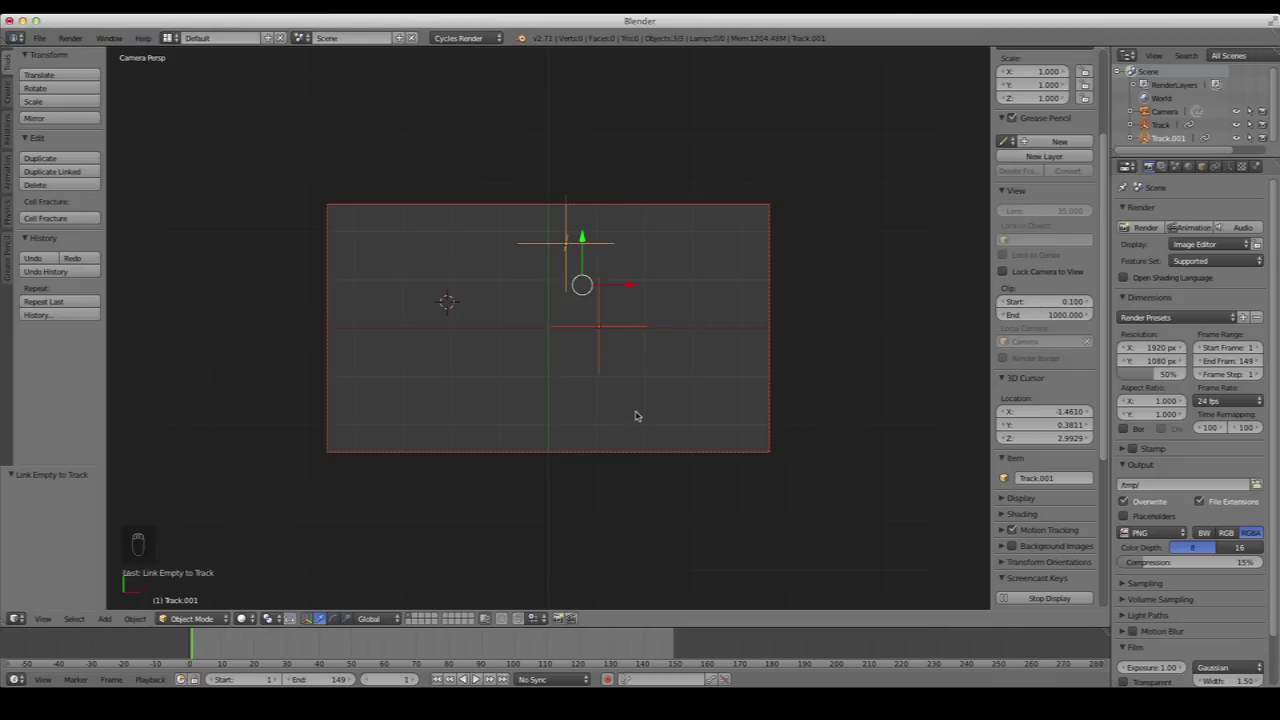
{"action": "left_click_drag", "start_coordinate": [258, 646], "coordinate": [397, 645]}
{"action": "left_click_drag", "start_coordinate": [318, 649], "coordinate": [568, 642]}
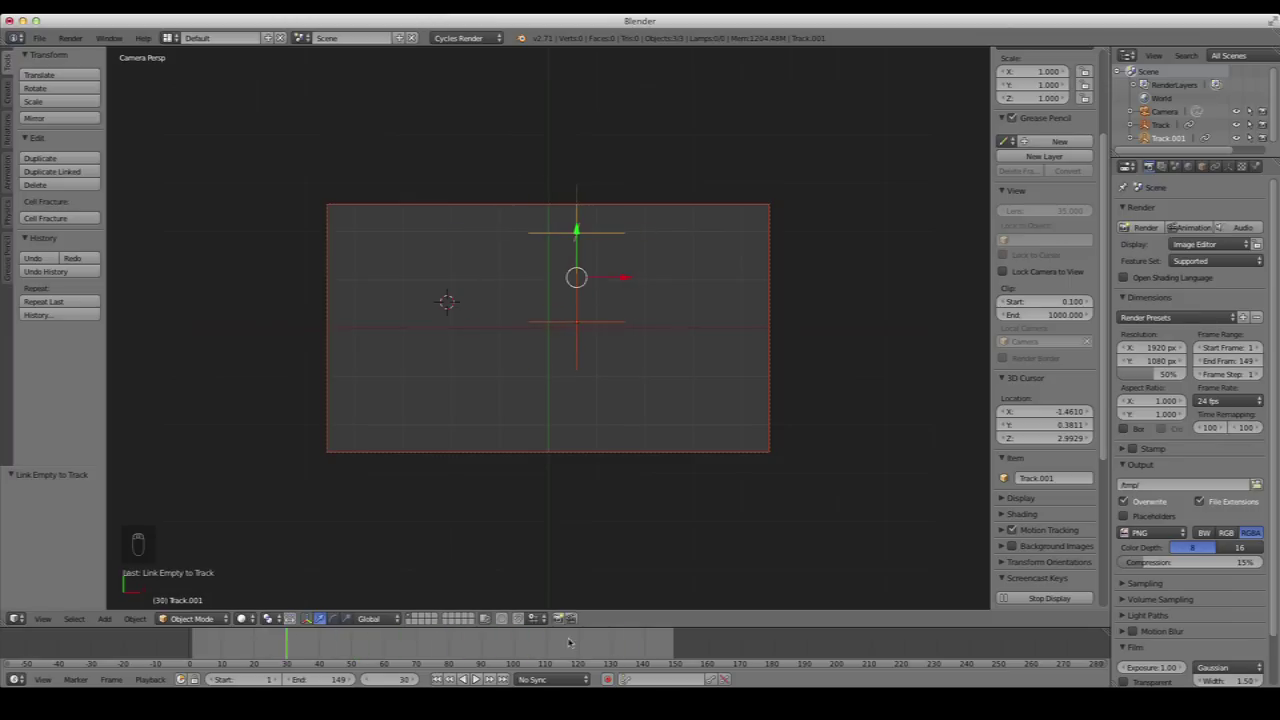
{"action": "left_click", "coordinate": [437, 679]}
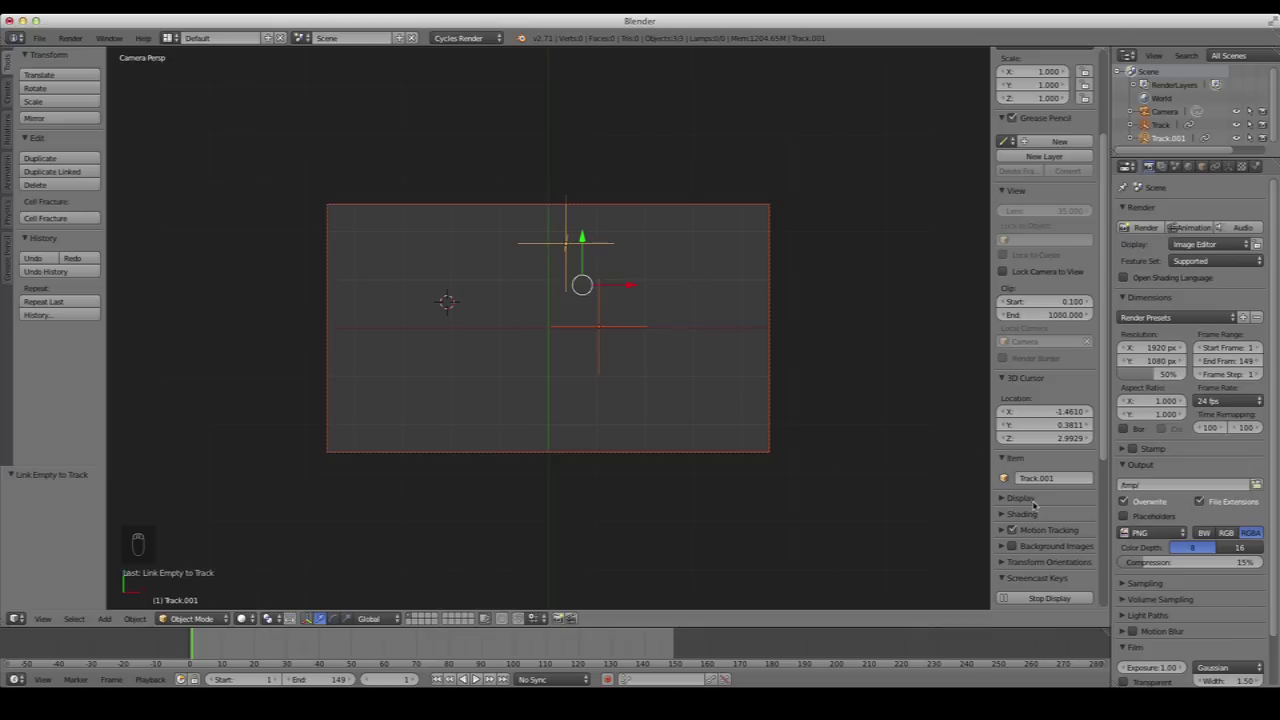
Enable background images and add an entry for the Camera view that uses a movie clip as its source
{"action": "scroll", "coordinate": [1035, 505], "scroll_direction": "down", "scroll_amount": 4}
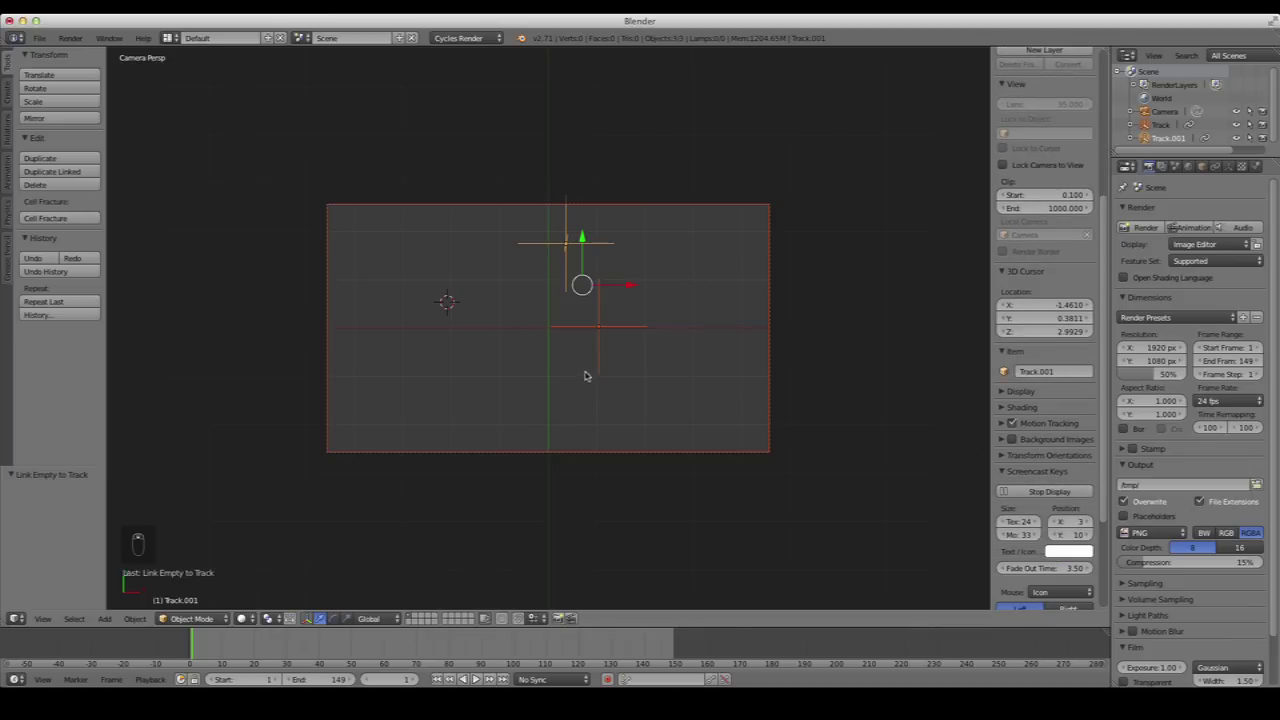
{"action": "left_click", "coordinate": [1001, 440]}
{"action": "scroll", "coordinate": [1001, 443], "scroll_direction": "down", "scroll_amount": 4}
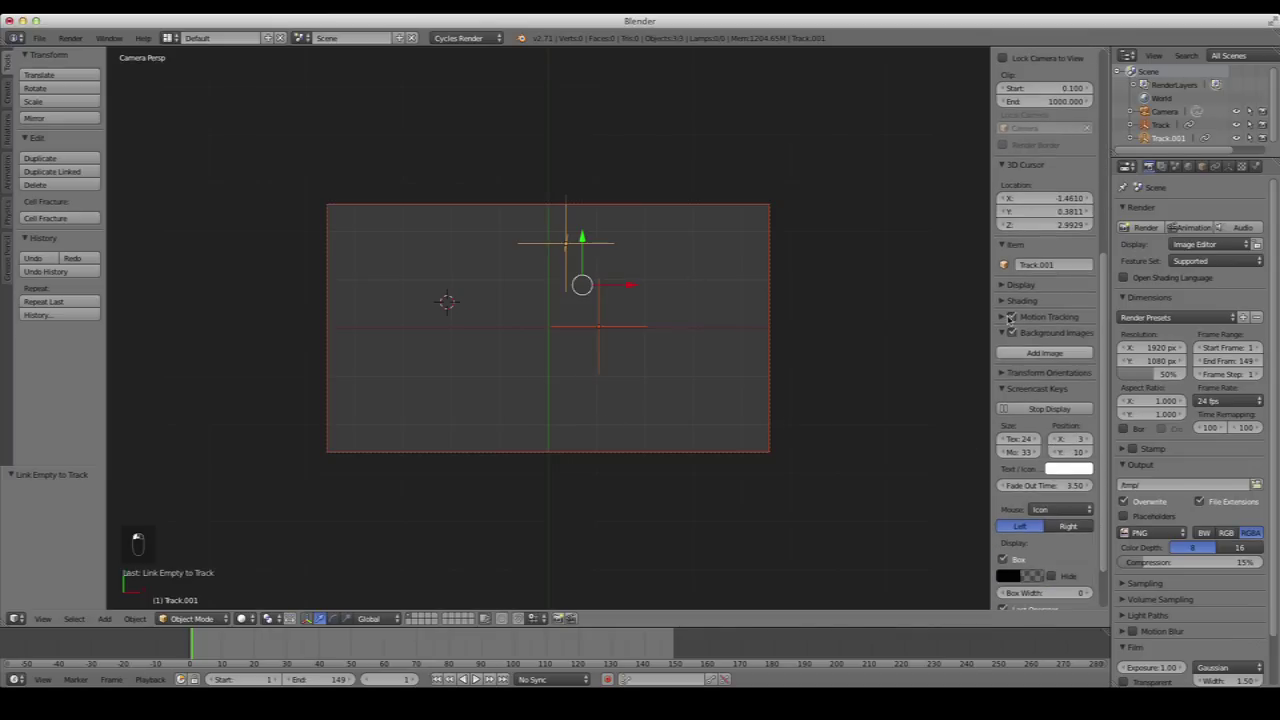
{"action": "left_click", "coordinate": [1060, 353]}
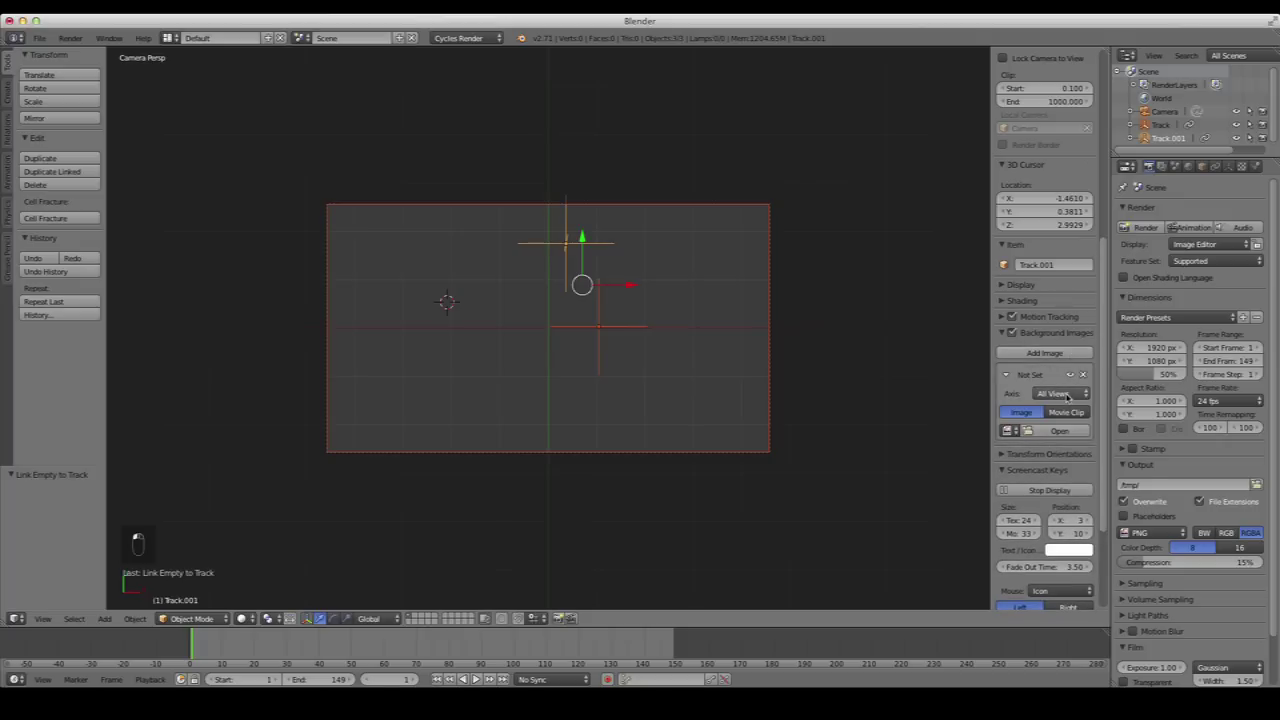
{"action": "left_click", "coordinate": [1062, 395]}
{"action": "left_click", "coordinate": [1053, 380]}
{"action": "left_click", "coordinate": [1064, 413]}
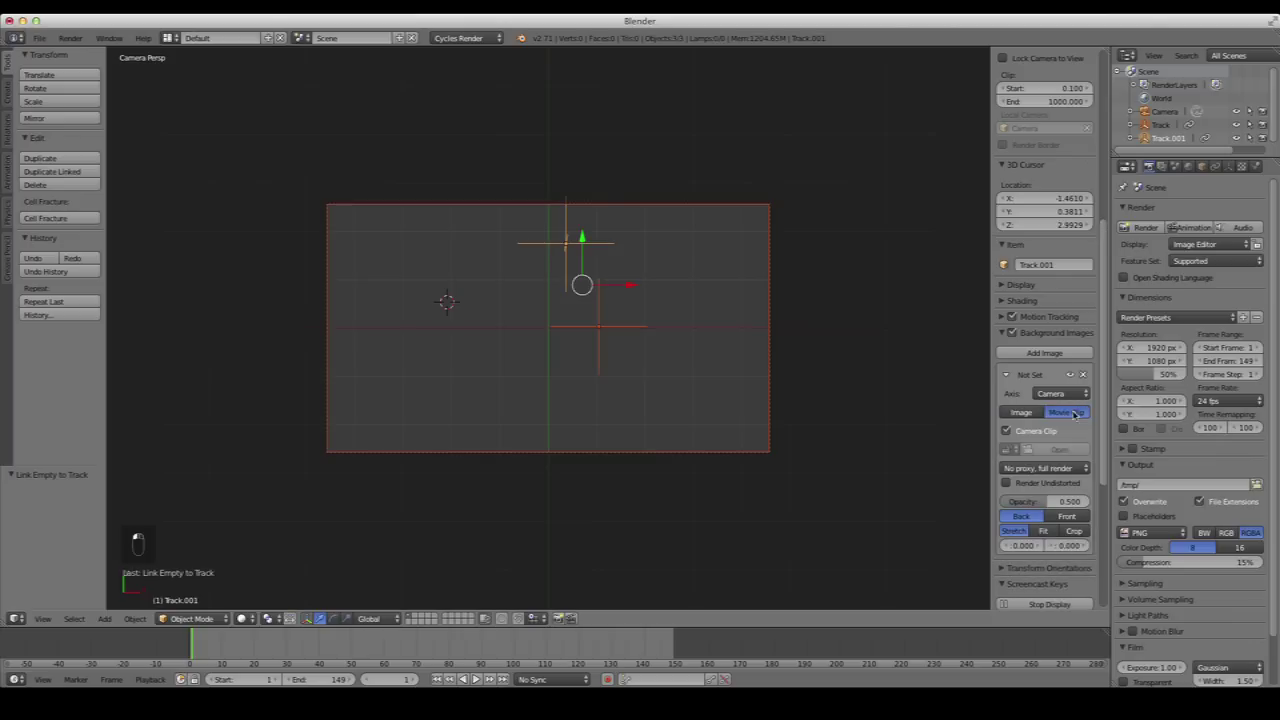
Turn off Camera Clip for the background entry and assign the 0001.jpg clip
{"action": "left_click", "coordinate": [1006, 431]}
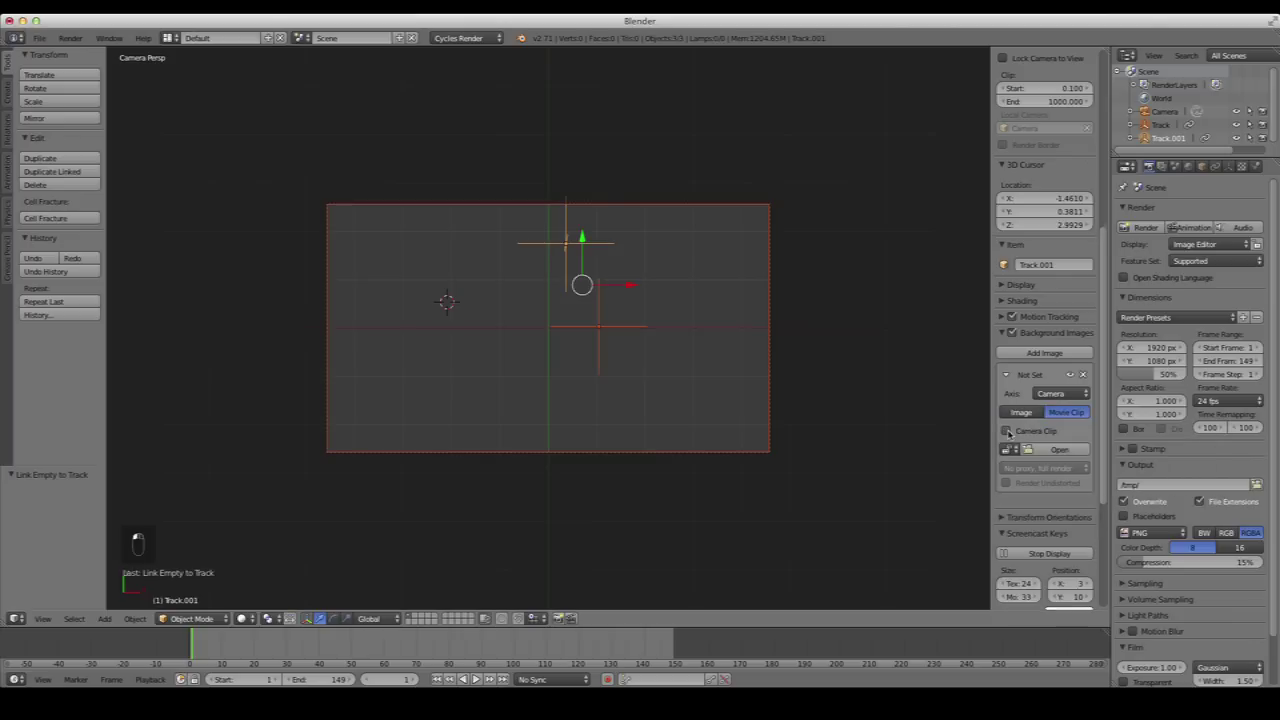
{"action": "left_click", "coordinate": [1008, 450]}
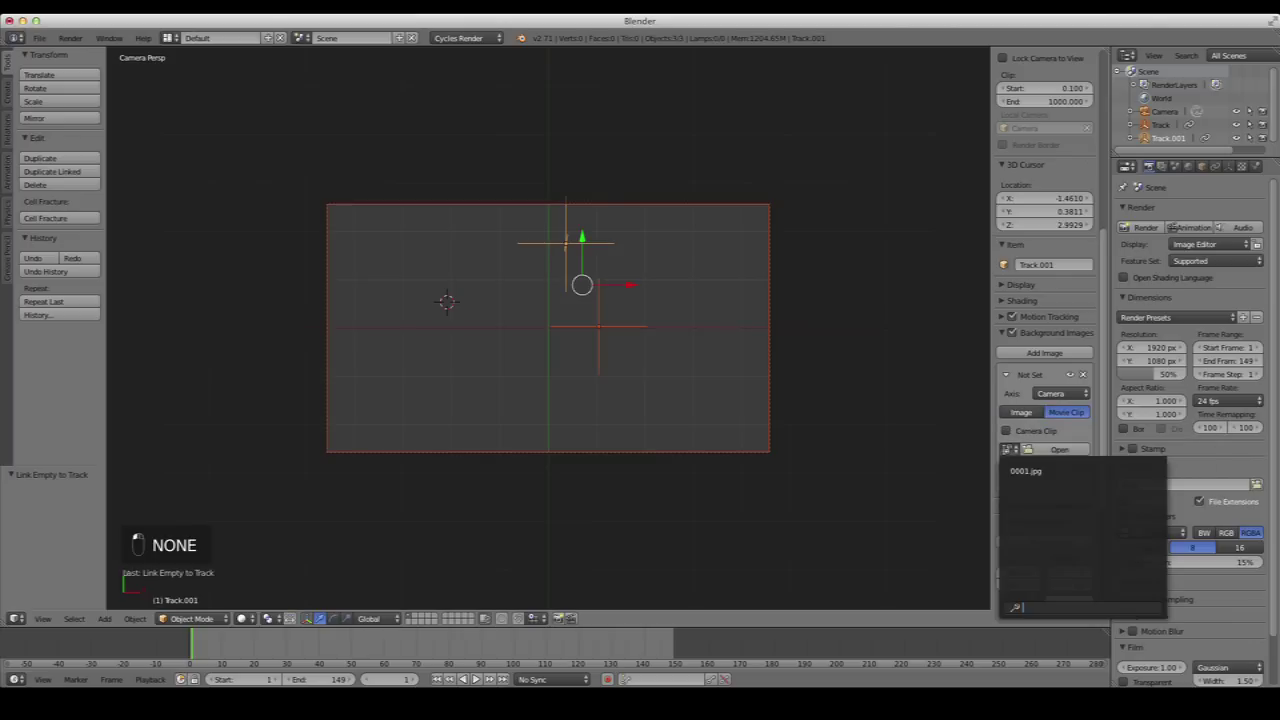
{"action": "left_click", "coordinate": [1038, 471]}
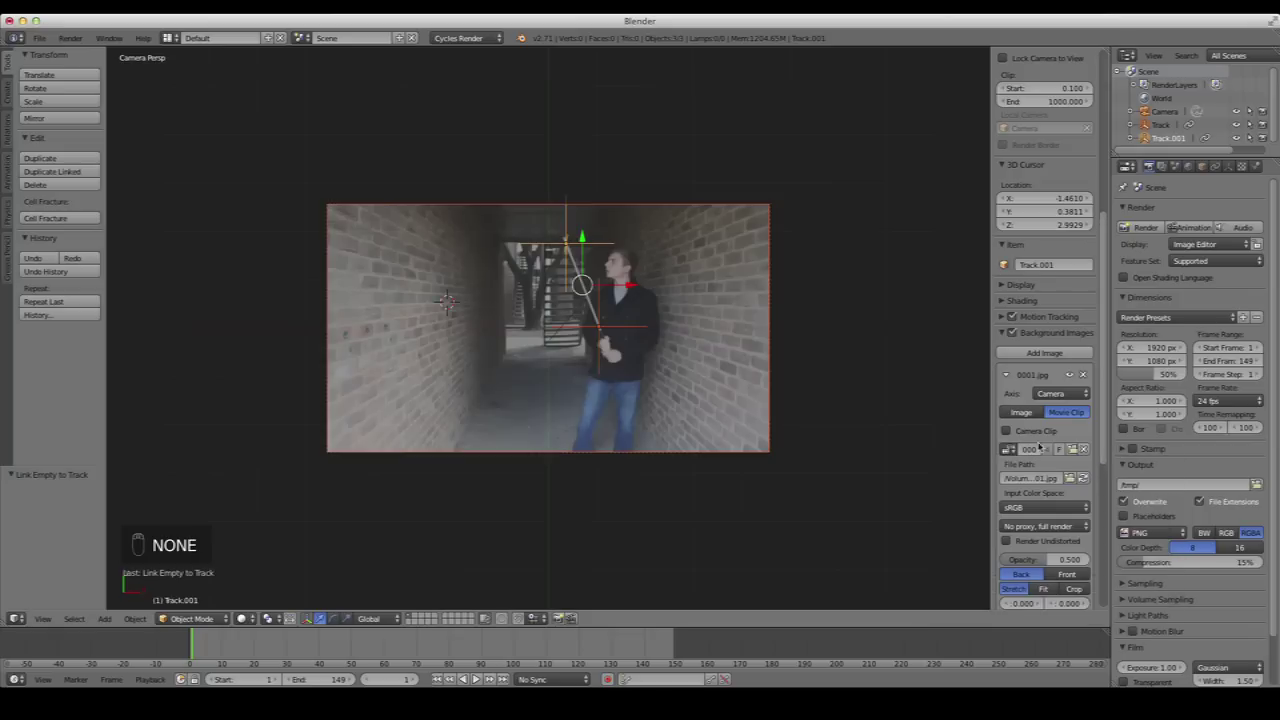
Check the empties' motion against the background footage up to frame 42 and return to frame 1
{"action": "scroll", "coordinate": [852, 304], "scroll_direction": "up", "scroll_amount": 3}
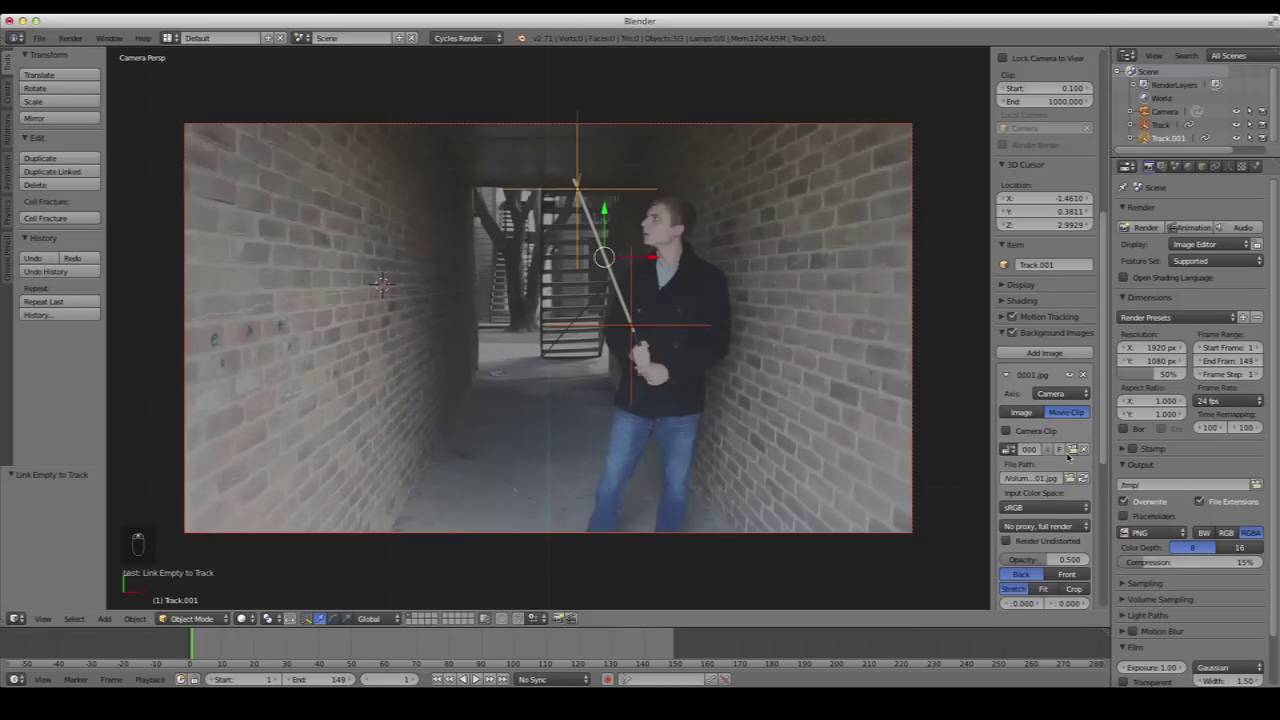
{"action": "left_click", "coordinate": [1009, 450]}
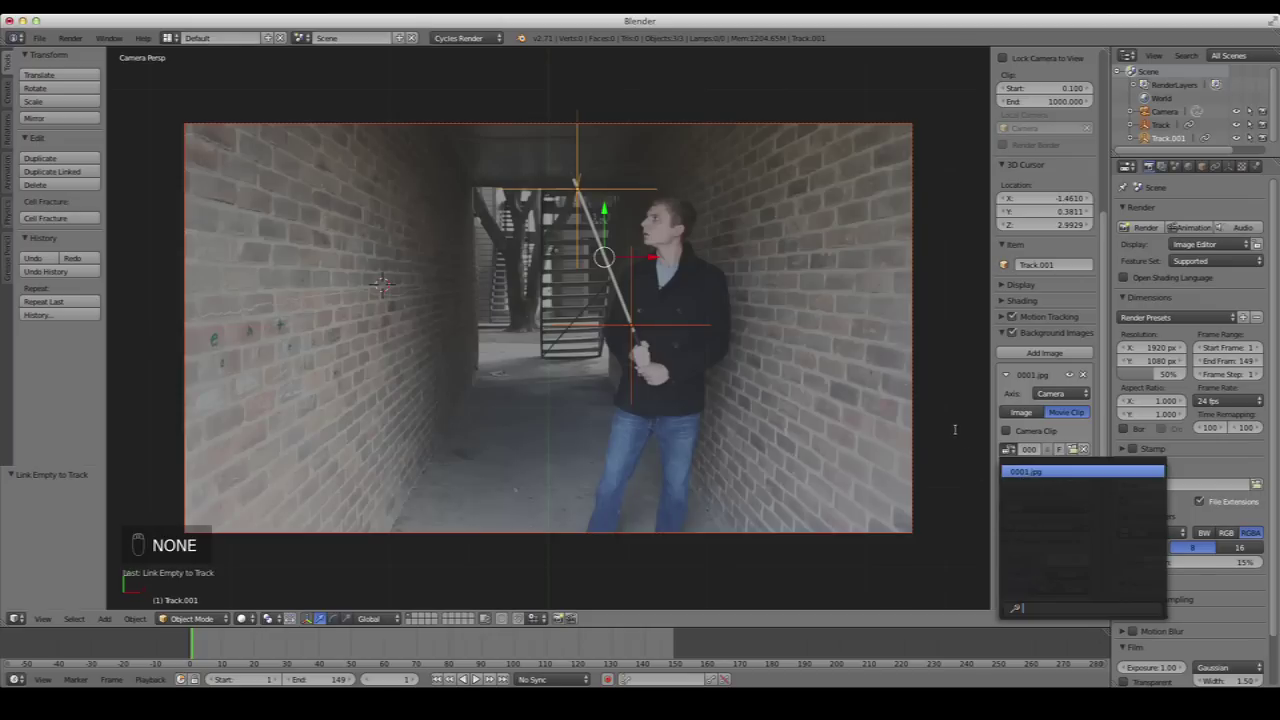
{"action": "left_click_drag", "start_coordinate": [208, 656], "coordinate": [325, 655]}
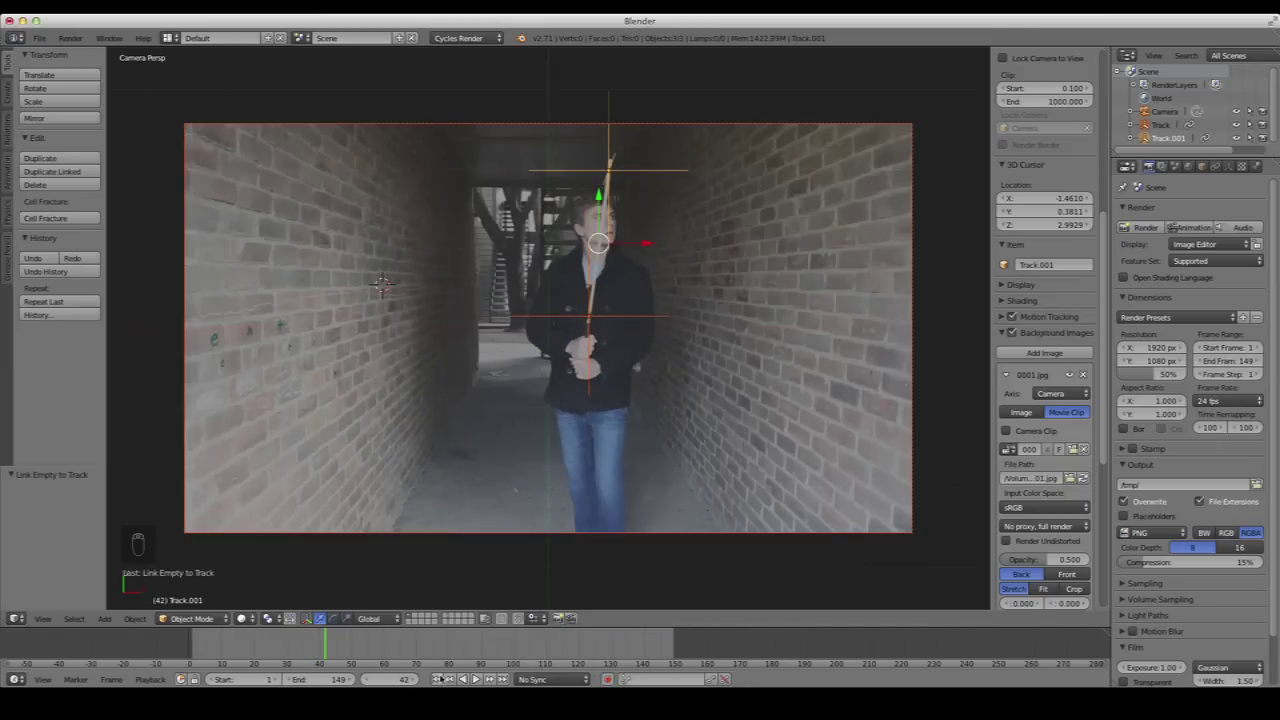
{"action": "left_click", "coordinate": [438, 679]}
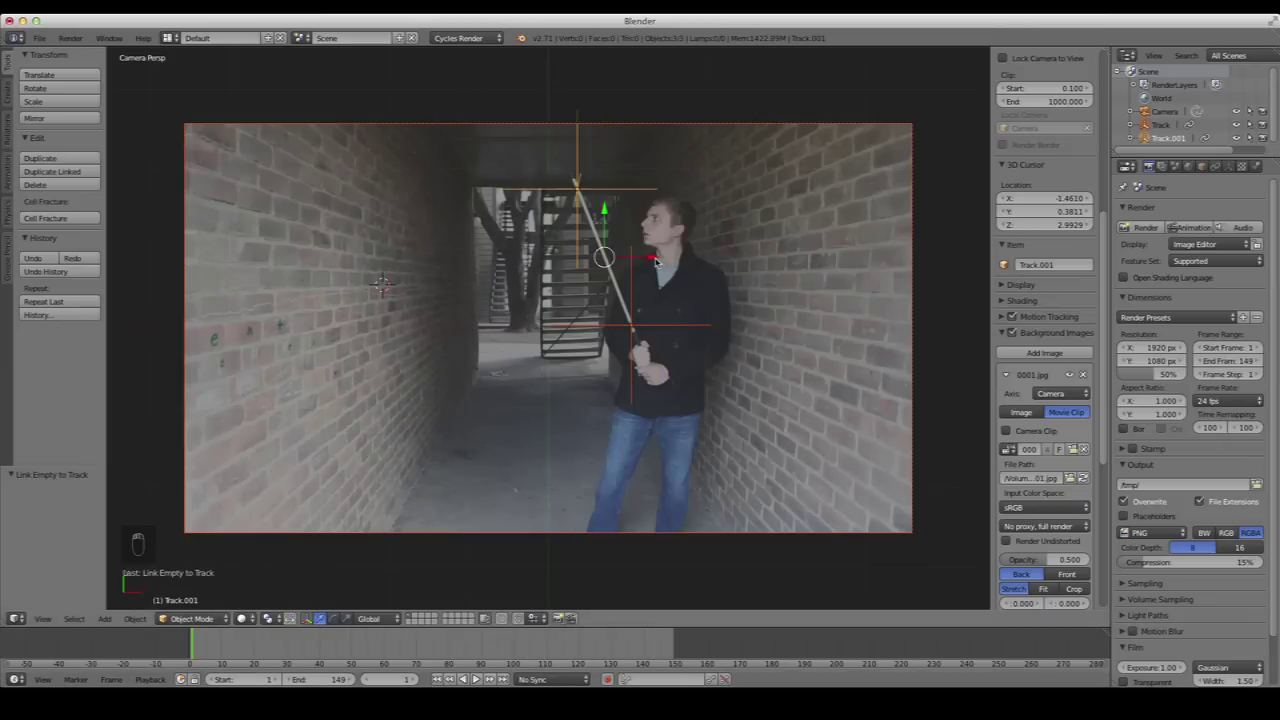
Show the scene in the top orthographic view with a close view of the camera and empties
{"action": "key", "text": "KP_7"}
{"action": "scroll", "coordinate": [626, 280], "scroll_direction": "up", "scroll_amount": 2}
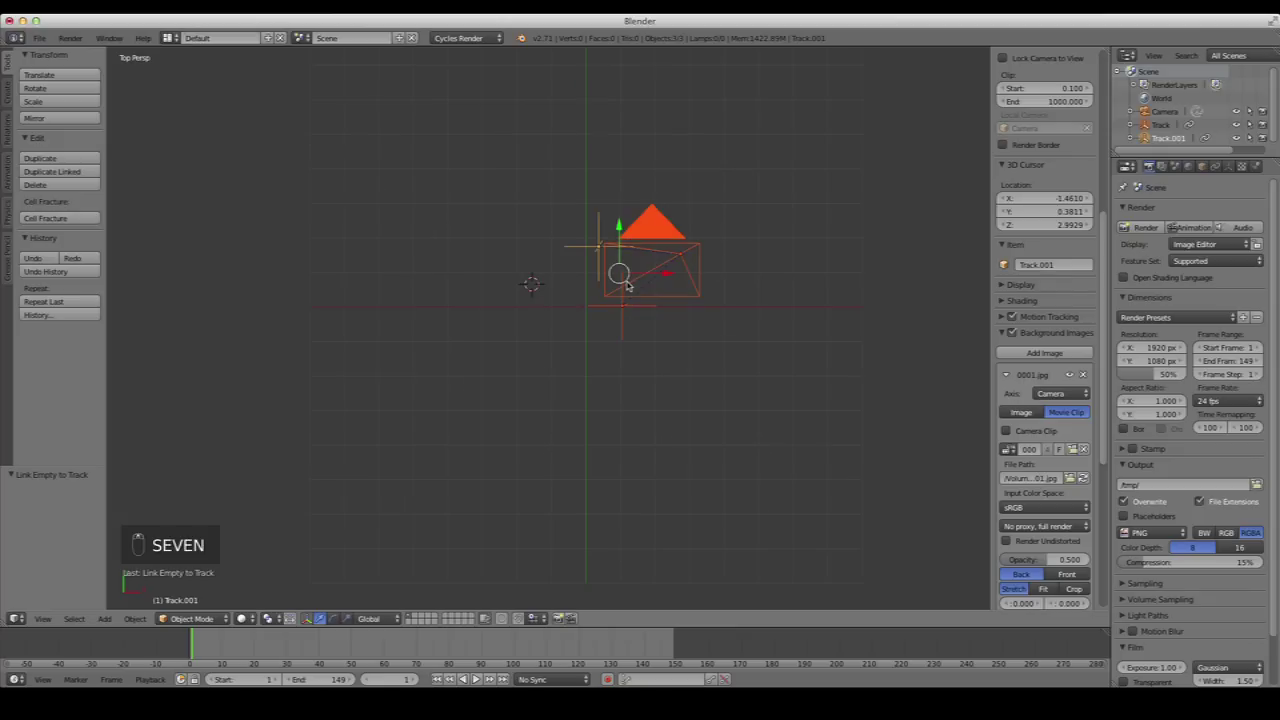
{"action": "key", "text": "KP_5"}
{"action": "scroll", "coordinate": [757, 274], "scroll_direction": "up", "scroll_amount": 2}
{"action": "middle_click_drag", "start_coordinate": [757, 274], "coordinate": [723, 362], "text": "shift"}
{"action": "scroll", "coordinate": [426, 372], "scroll_direction": "up", "scroll_amount": 2}
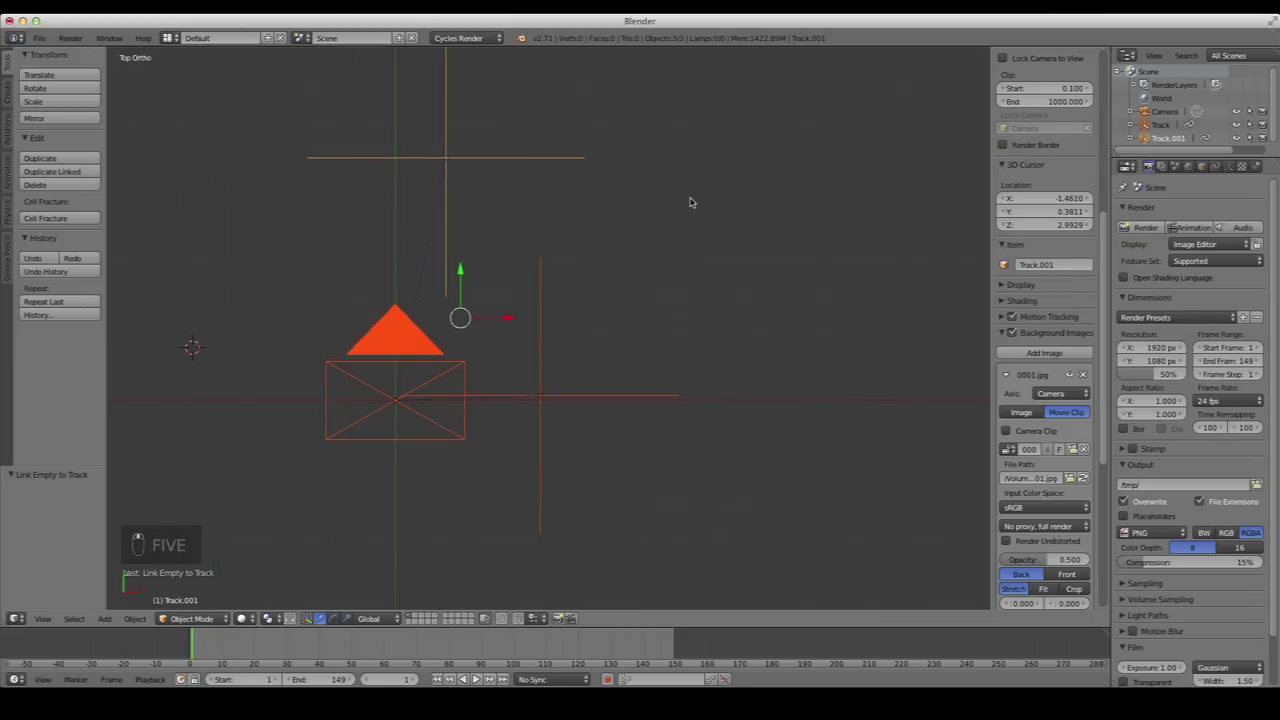
Snap the 3D cursor to the handle's Track empty
{"action": "key", "text": "a"}
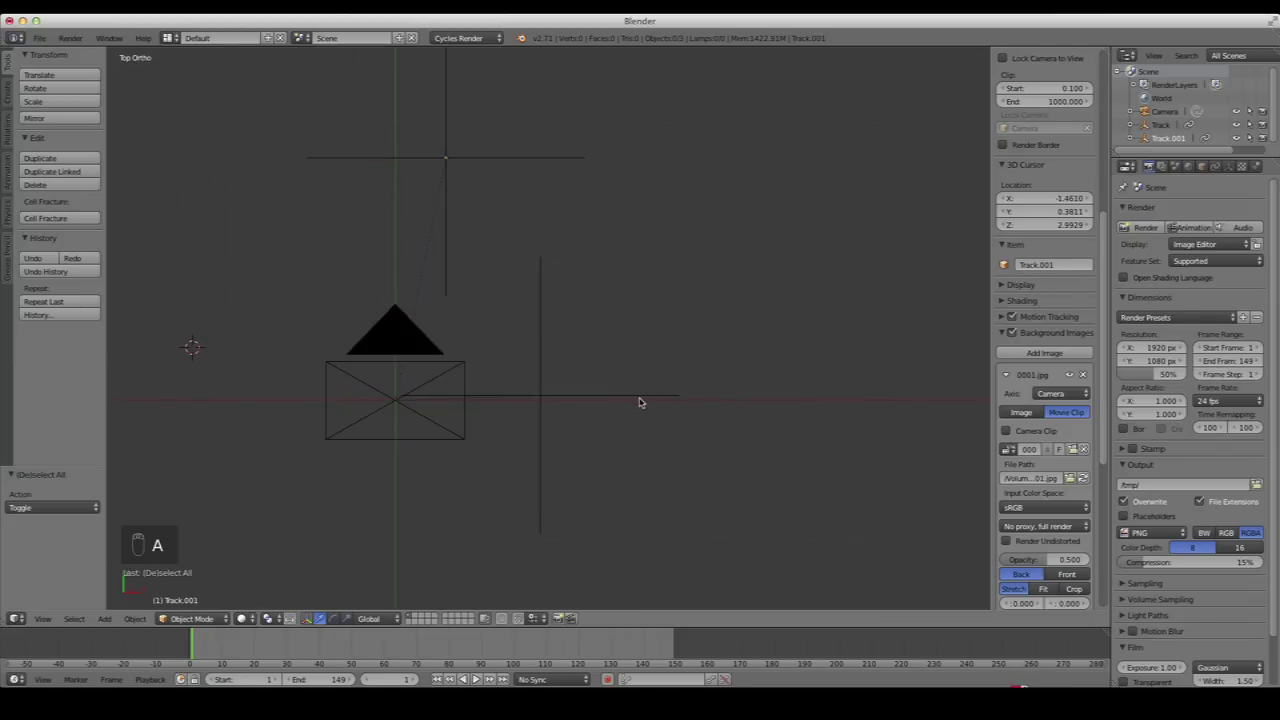
{"action": "right_click", "coordinate": [645, 398]}
{"action": "scroll", "coordinate": [650, 390], "scroll_direction": "up", "scroll_amount": 1}
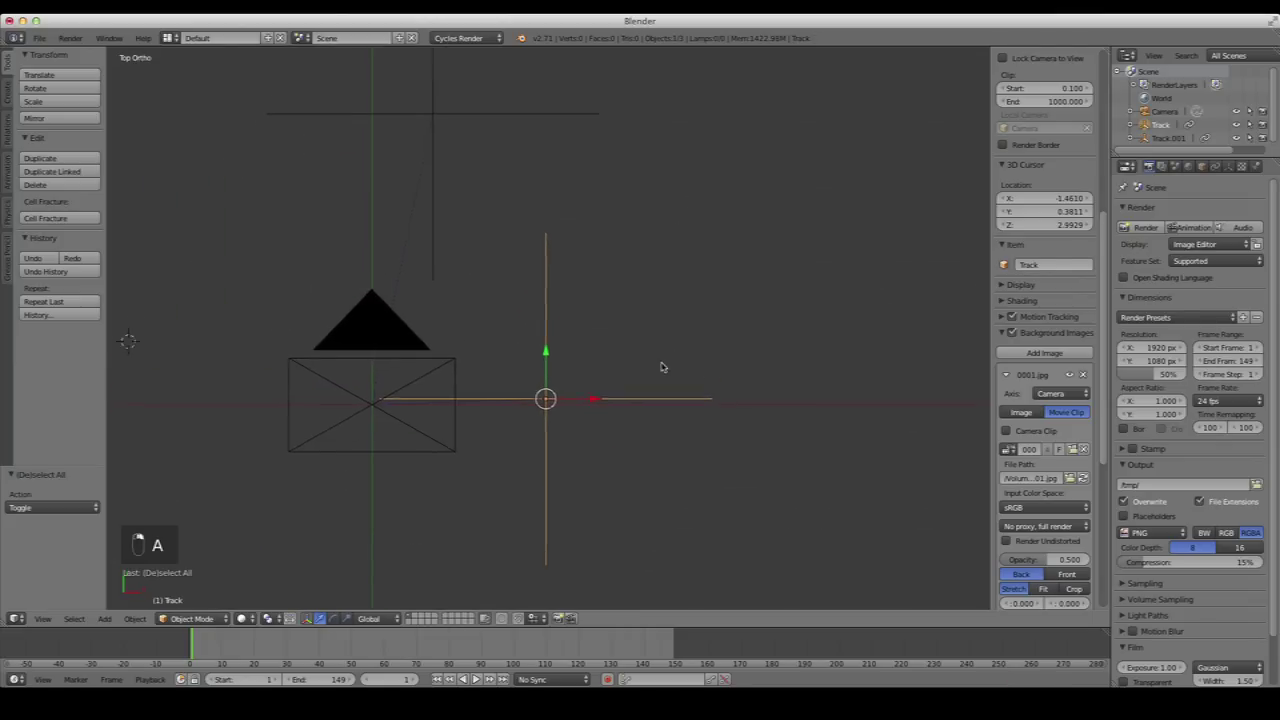
{"action": "middle_click_drag", "start_coordinate": [663, 366], "coordinate": [669, 346], "text": "shift"}
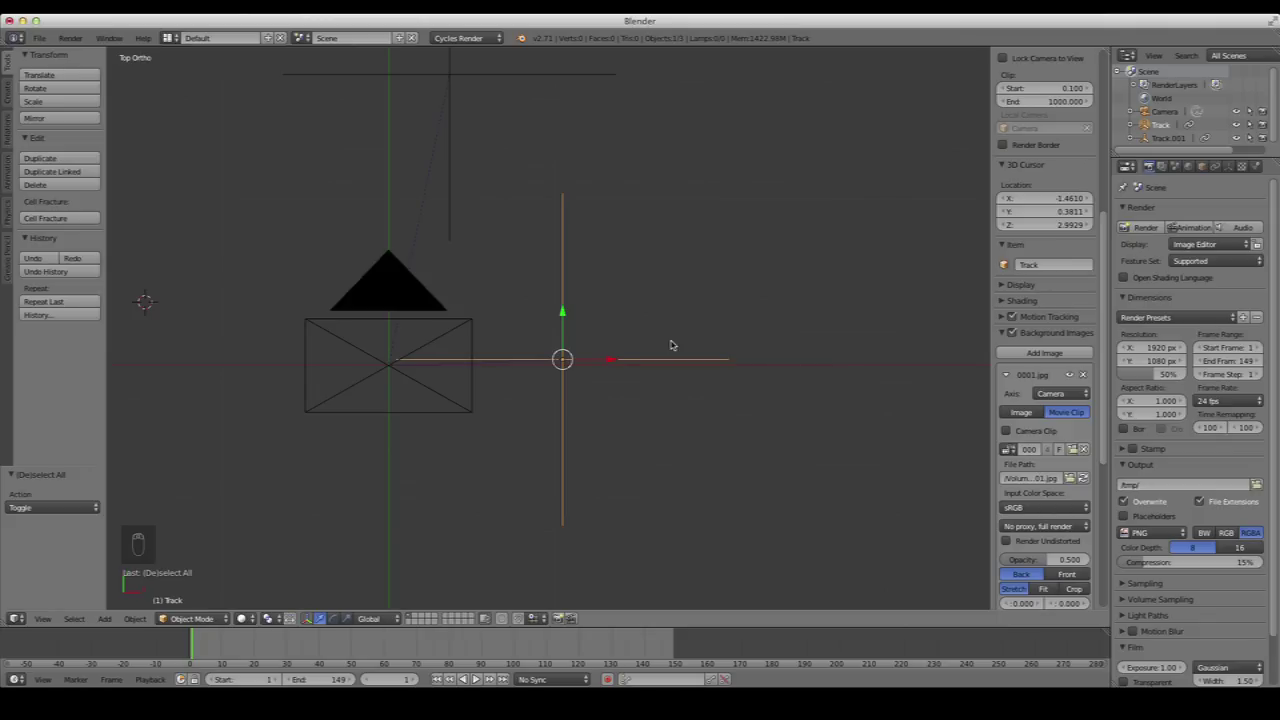
{"action": "key", "text": "shift+s"}
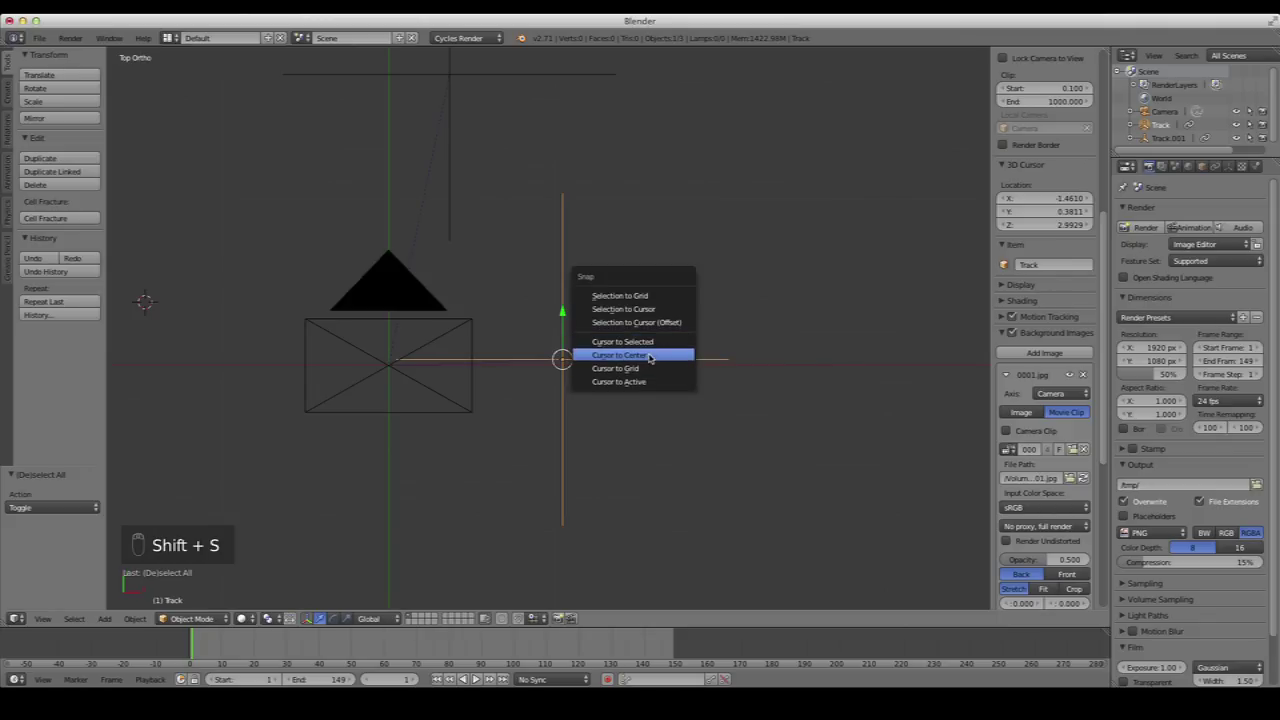
{"action": "left_click", "coordinate": [665, 342]}
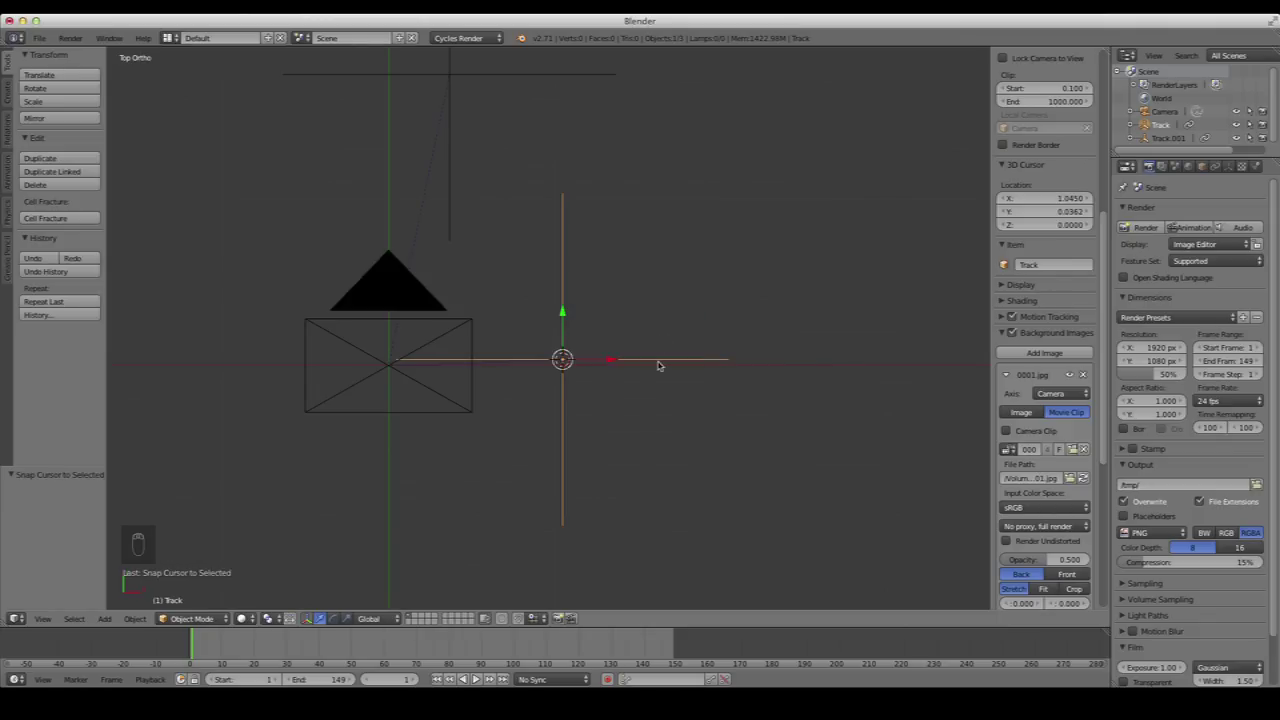
Add a single-bone armature at the 3D cursor on the handle empty
{"action": "scroll", "coordinate": [659, 375], "scroll_direction": "up", "scroll_amount": 2}
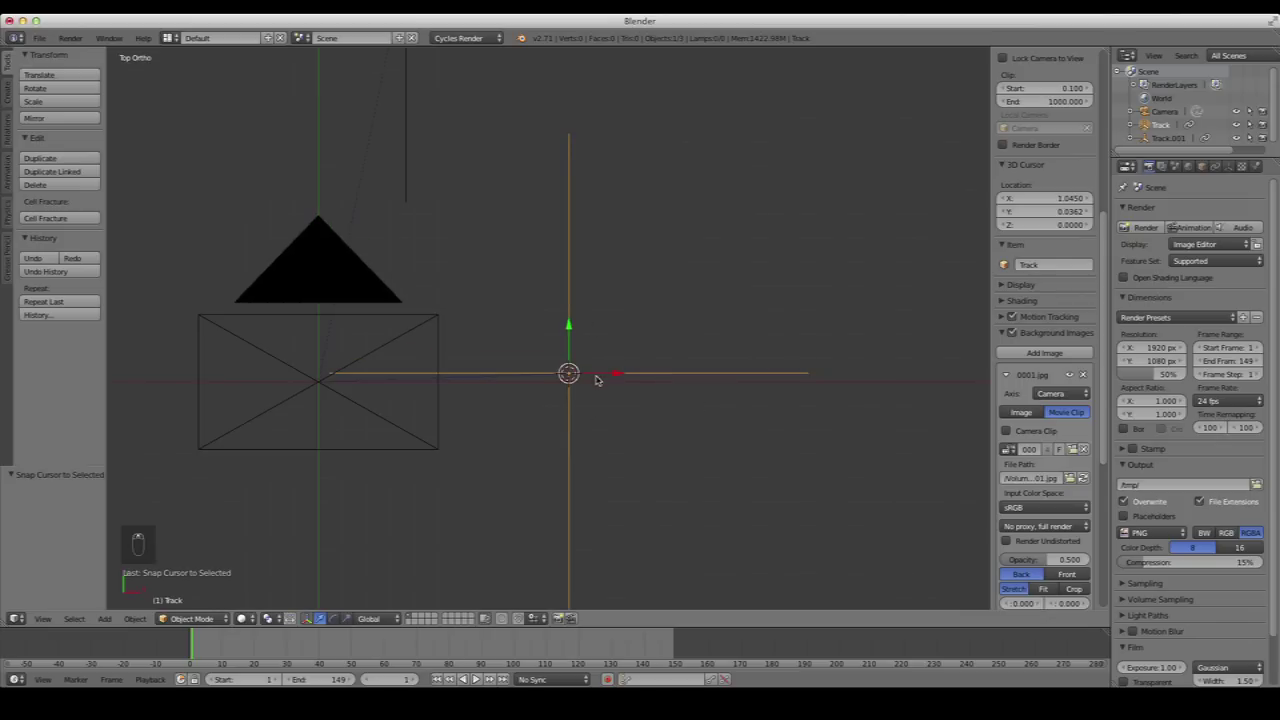
{"action": "key", "text": "a"}
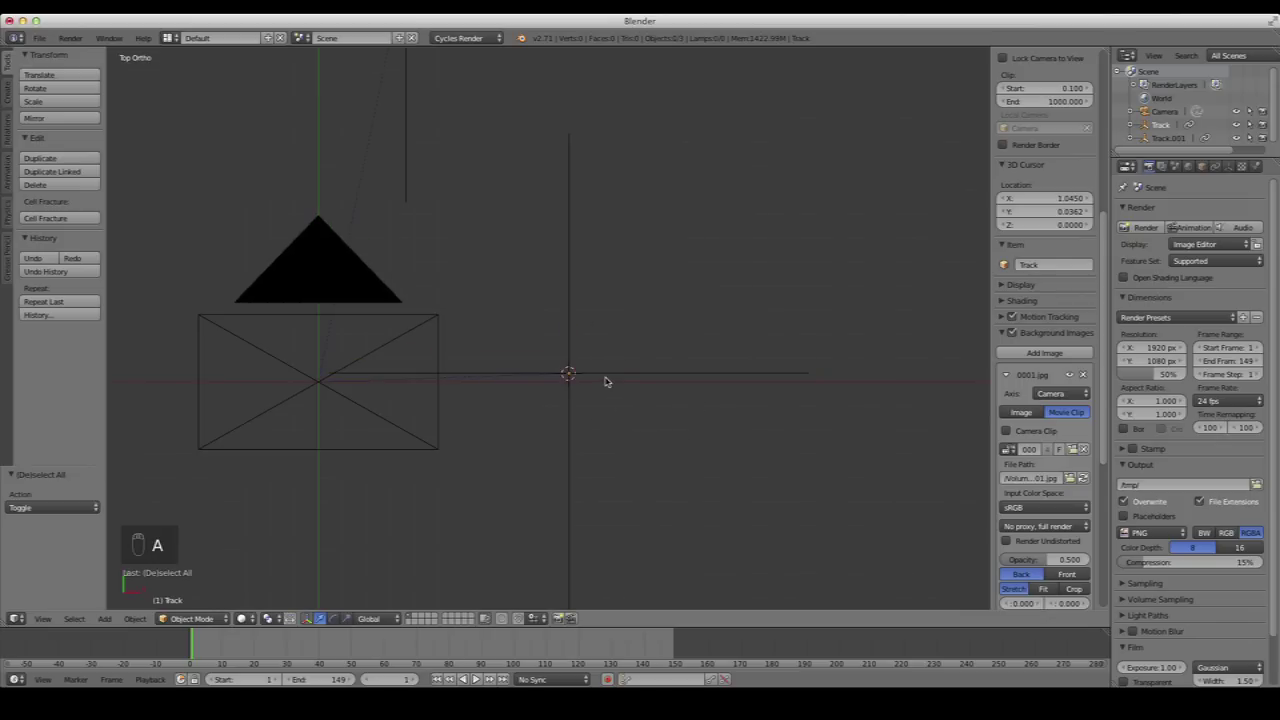
{"action": "key", "text": "shift+a"}
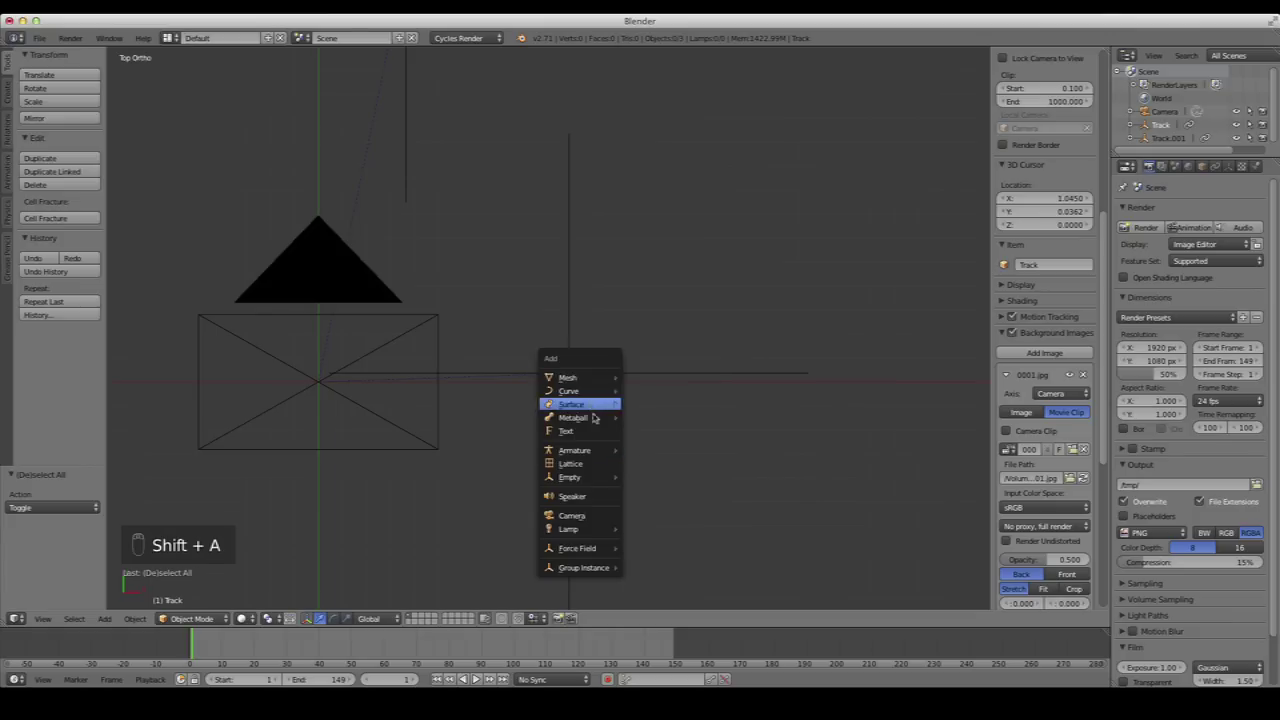
{"action": "mouse_move", "coordinate": [592, 451]}
{"action": "left_click", "coordinate": [684, 450]}
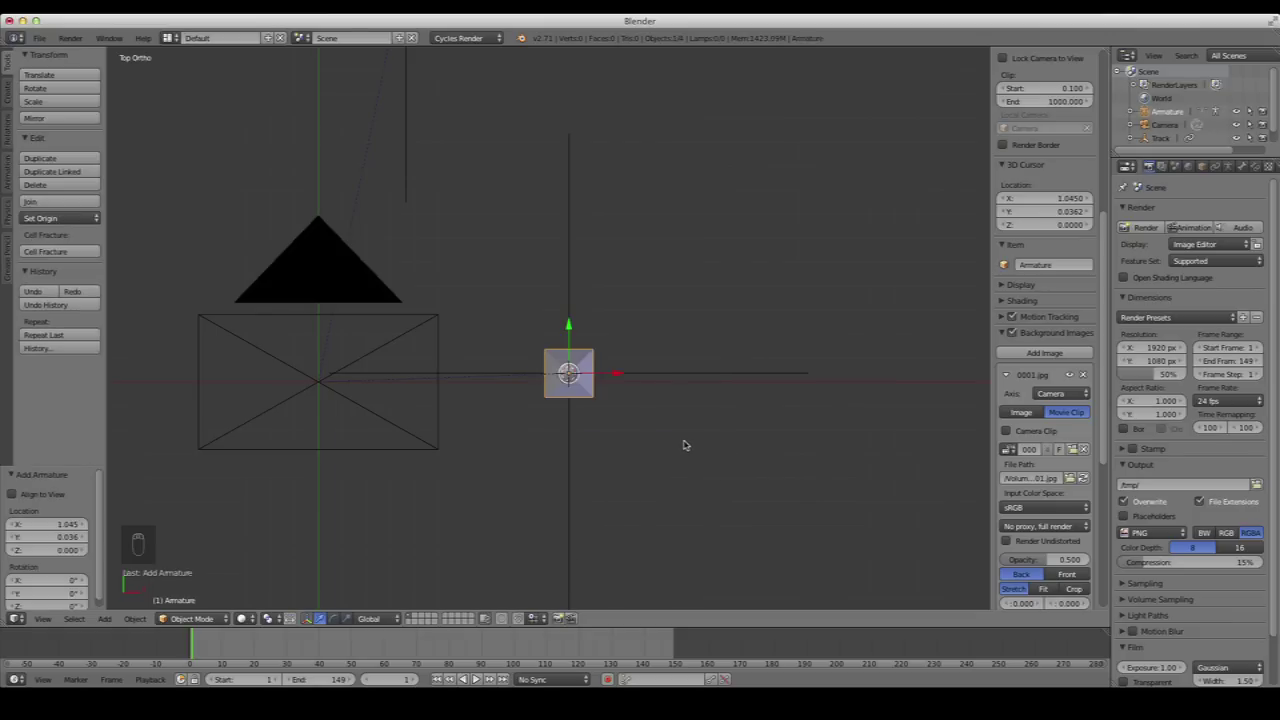
Edit the bone from the right view, moving its tip along Y and down along Z to the stick tip's empty
{"action": "key", "text": "2"}
{"action": "scroll", "coordinate": [649, 443], "scroll_direction": "down", "scroll_amount": 3}
{"action": "middle_click_drag", "start_coordinate": [627, 378], "coordinate": [520, 243], "text": "shift"}
{"action": "scroll", "coordinate": [430, 214], "scroll_direction": "up", "scroll_amount": 3}
{"action": "right_click", "coordinate": [406, 187]}
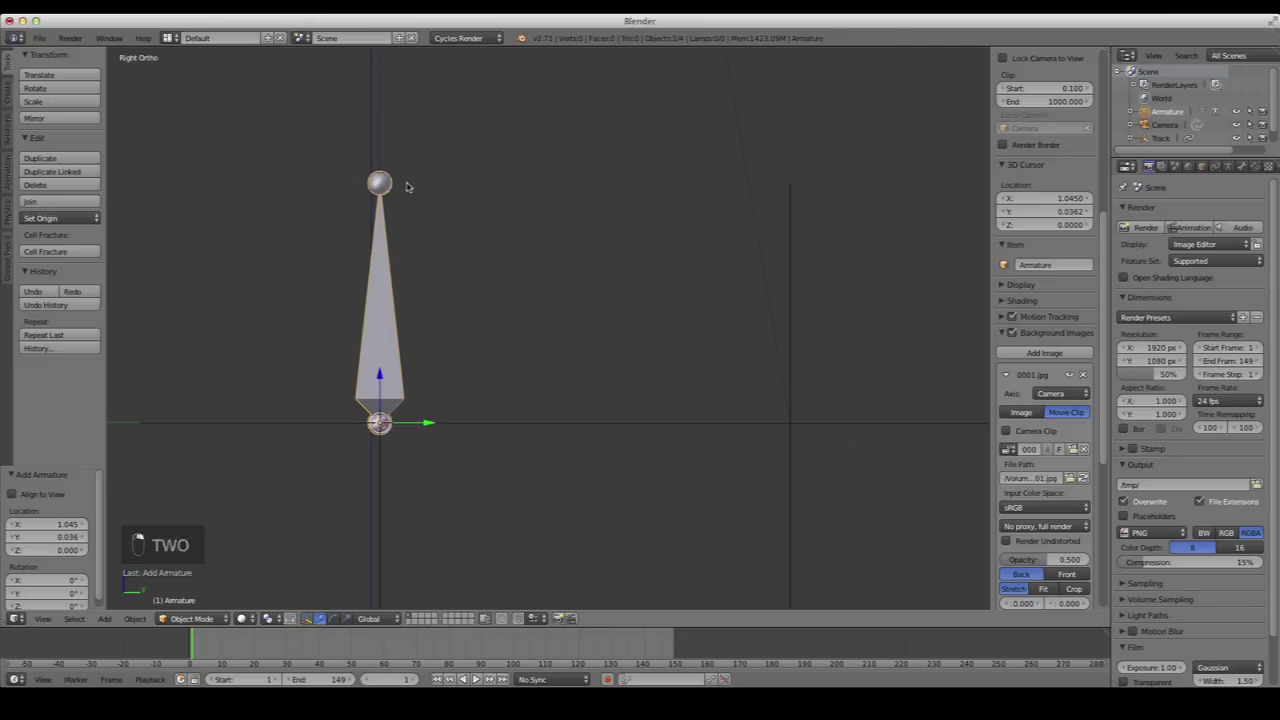
{"action": "key", "text": "Tab"}
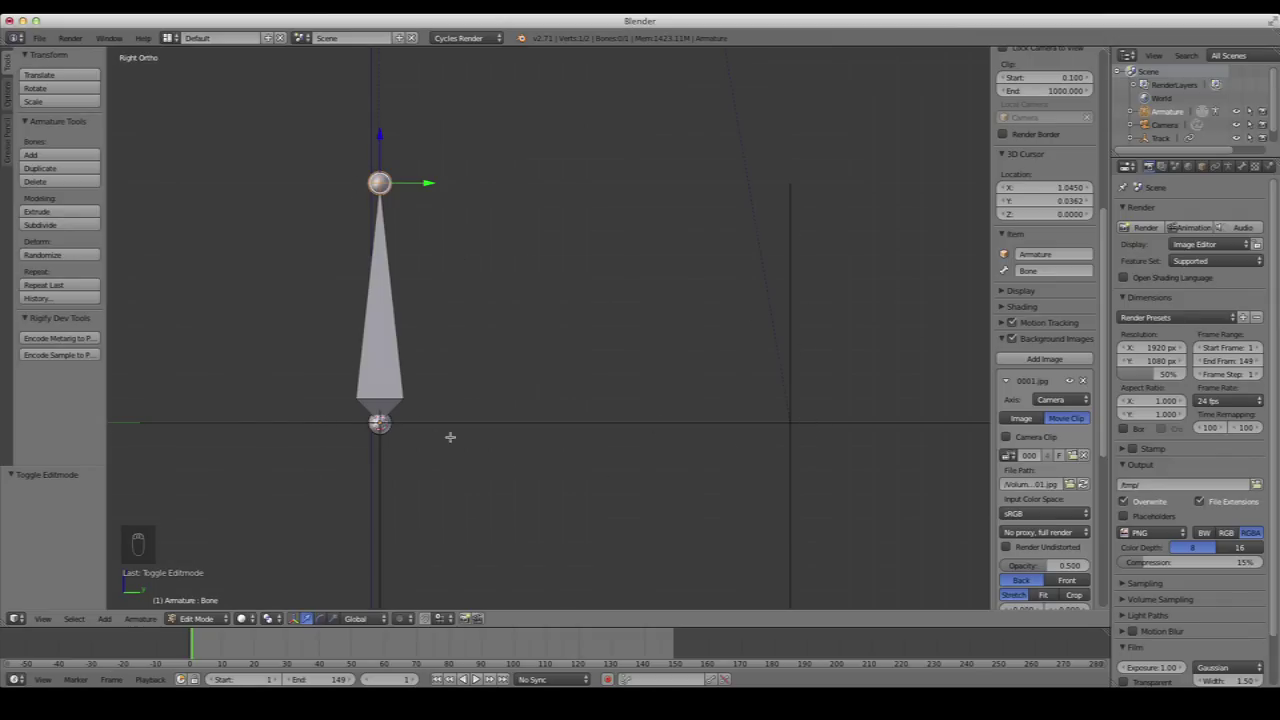
{"action": "left_click_drag", "start_coordinate": [426, 181], "coordinate": [642, 215]}
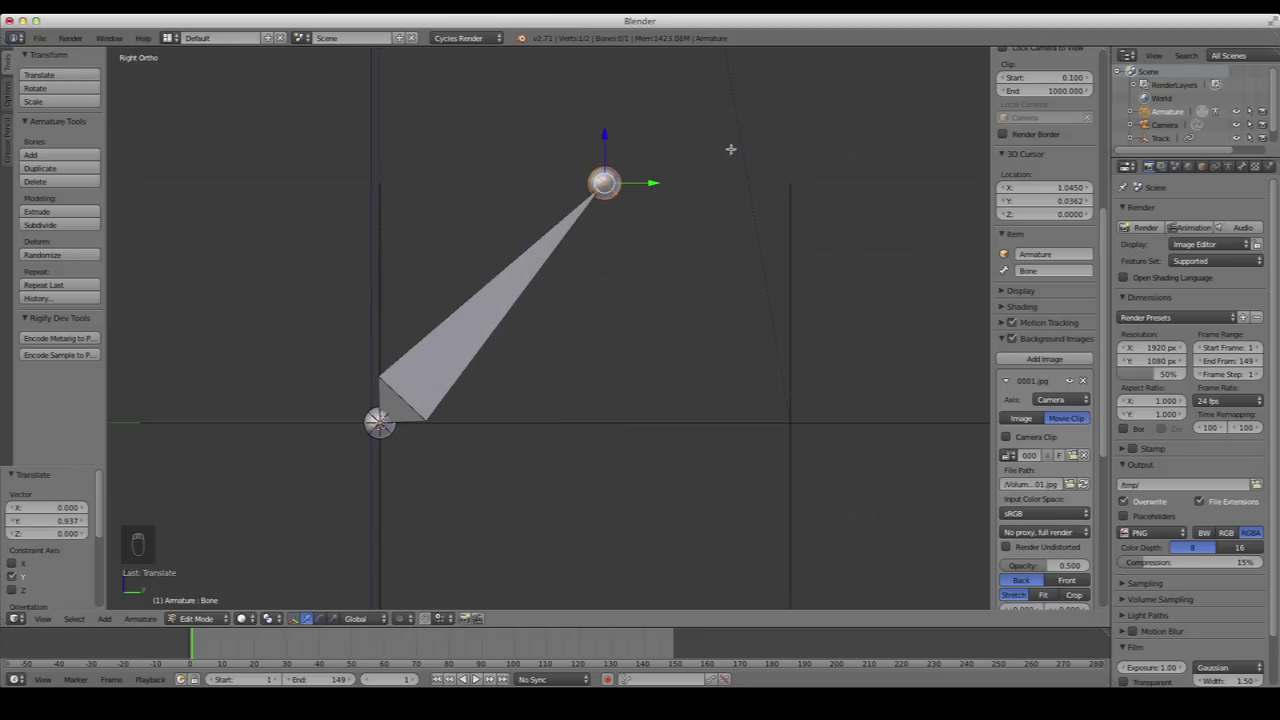
{"action": "left_click_drag", "start_coordinate": [655, 181], "coordinate": [797, 263]}
{"action": "middle_click_drag", "start_coordinate": [797, 263], "coordinate": [691, 197], "text": "shift"}
{"action": "left_click_drag", "start_coordinate": [686, 119], "coordinate": [741, 360]}
Switch to wireframe display and fine-tune the bone tip's Y and Z position on the center of the tip empty
{"action": "key", "text": "z"}
{"action": "middle_click_drag", "start_coordinate": [814, 449], "coordinate": [694, 374], "text": "shift"}
{"action": "scroll", "coordinate": [680, 374], "scroll_direction": "up", "scroll_amount": 6}
{"action": "left_click_drag", "start_coordinate": [657, 337], "coordinate": [703, 340]}
{"action": "scroll", "coordinate": [705, 355], "scroll_direction": "up", "scroll_amount": 2}
{"action": "scroll", "coordinate": [705, 355], "scroll_direction": "up", "scroll_amount": 2}
{"action": "left_click_drag", "start_coordinate": [763, 305], "coordinate": [763, 297]}
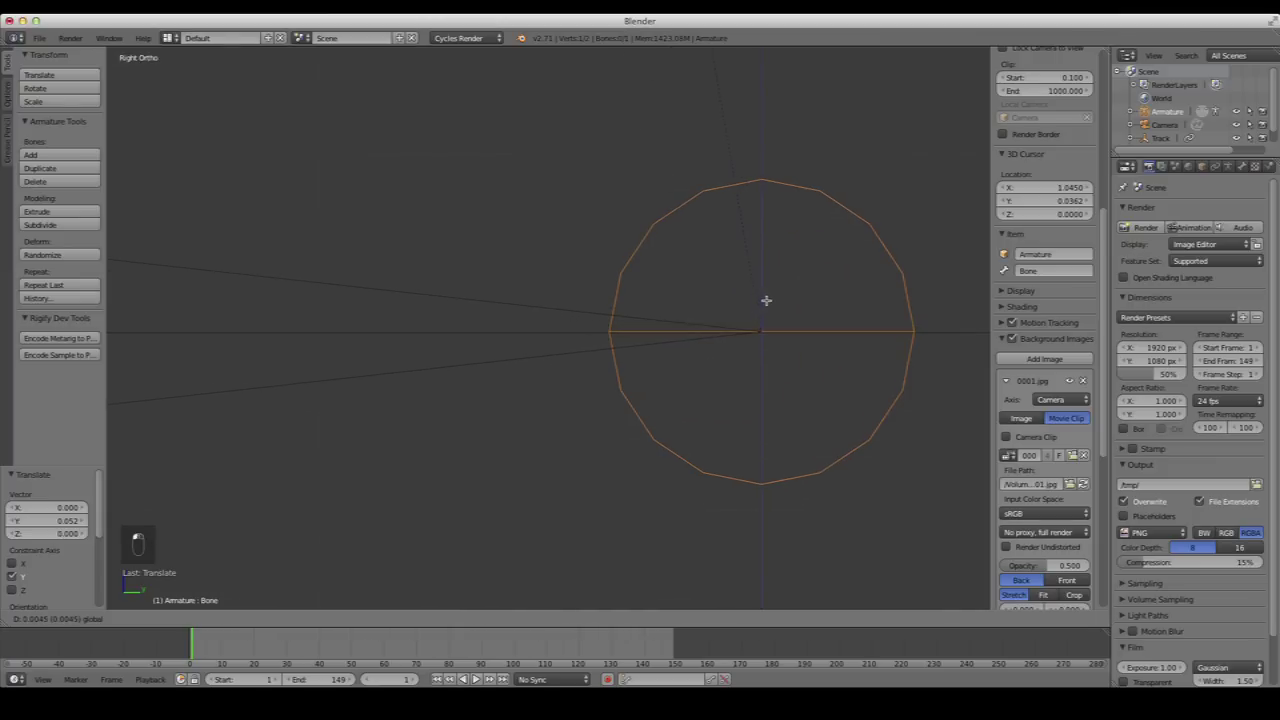
Align the bone's tip with the tip empty along X, refine its position, and return to Object Mode
{"action": "scroll", "coordinate": [686, 449], "scroll_direction": "down", "scroll_amount": 4}
{"action": "middle_click_drag", "start_coordinate": [520, 226], "coordinate": [749, 343], "text": "shift"}
{"action": "scroll", "coordinate": [747, 346], "scroll_direction": "down", "scroll_amount": 1}
{"action": "left_click_drag", "start_coordinate": [854, 346], "coordinate": [367, 354]}
{"action": "scroll", "coordinate": [460, 371], "scroll_direction": "up", "scroll_amount": 2}
{"action": "middle_click_drag", "start_coordinate": [296, 371], "coordinate": [561, 354], "text": "shift"}
{"action": "scroll", "coordinate": [452, 346], "scroll_direction": "up", "scroll_amount": 4}
{"action": "left_click_drag", "start_coordinate": [452, 345], "coordinate": [451, 343]}
{"action": "scroll", "coordinate": [451, 343], "scroll_direction": "up", "scroll_amount": 3}
{"action": "left_click_drag", "start_coordinate": [325, 304], "coordinate": [323, 306]}
{"action": "key", "text": "1"}
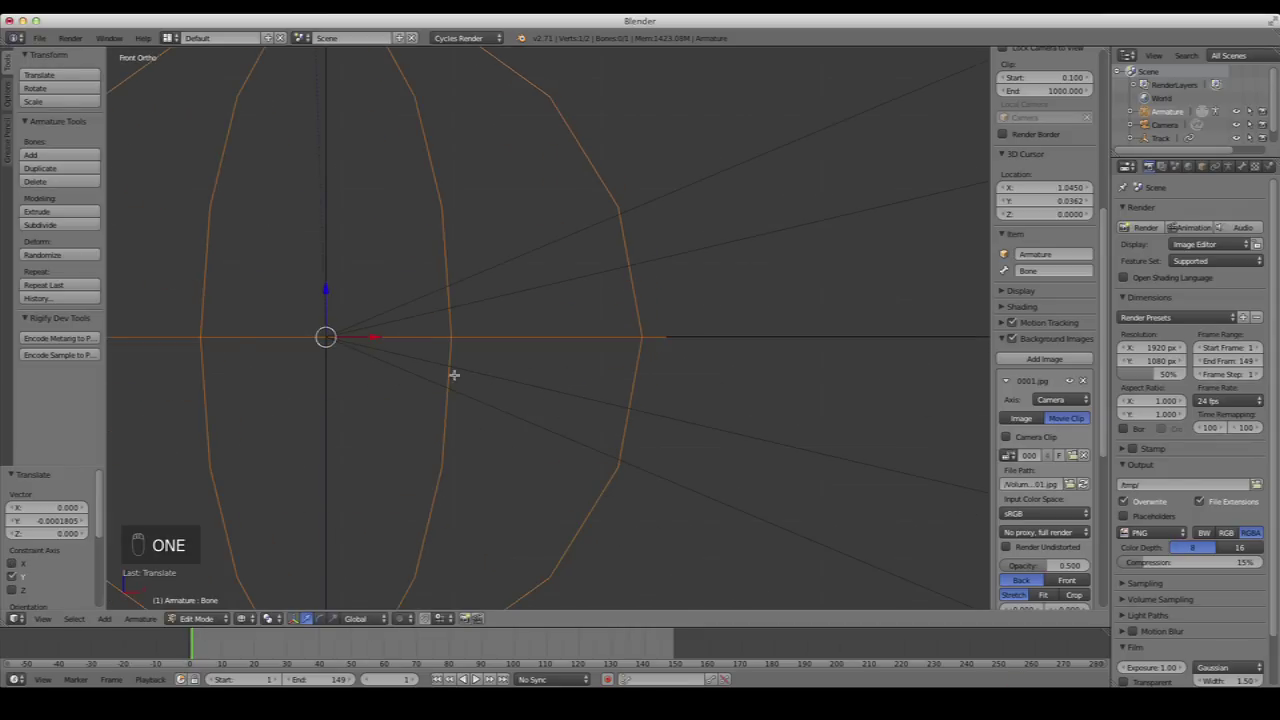
{"action": "scroll", "coordinate": [691, 420], "scroll_direction": "down", "scroll_amount": 4}
{"action": "middle_click_drag", "start_coordinate": [694, 420], "coordinate": [470, 354]}
{"action": "key", "text": "Tab"}
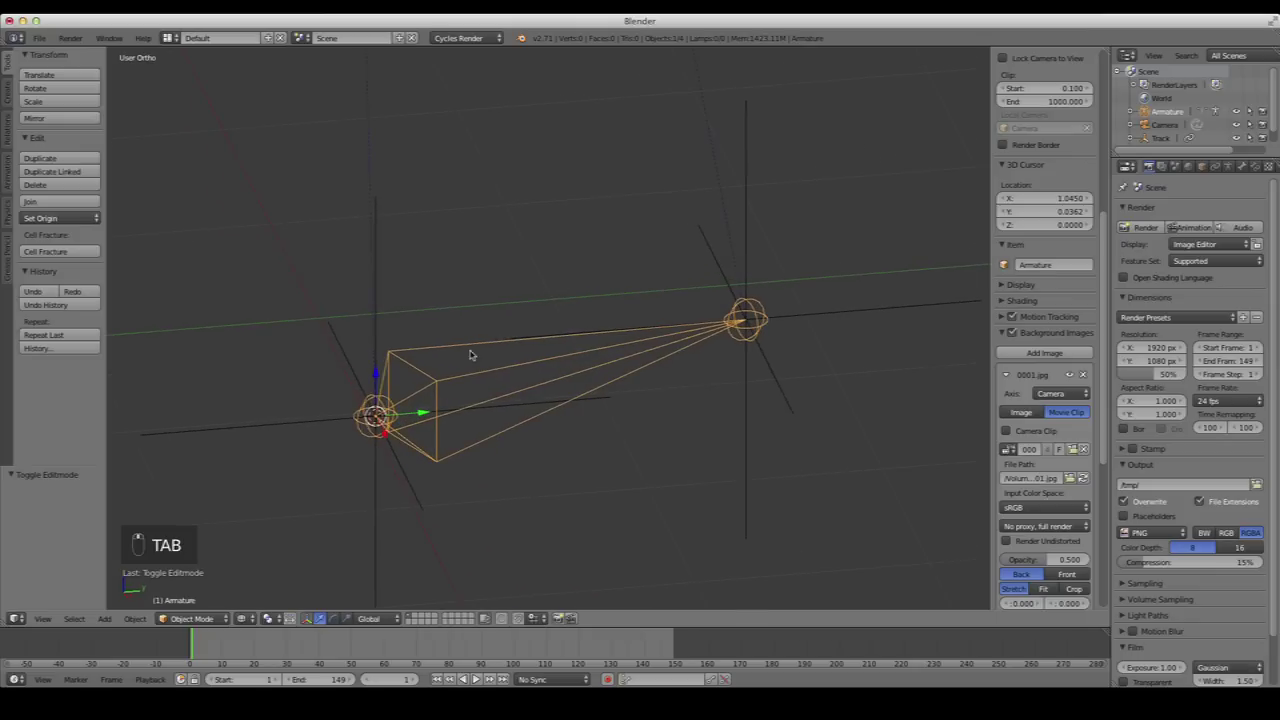
Parent the armature to the handle's Track empty with Object (Keep Transform)
{"action": "right_click", "coordinate": [291, 426], "text": "shift"}
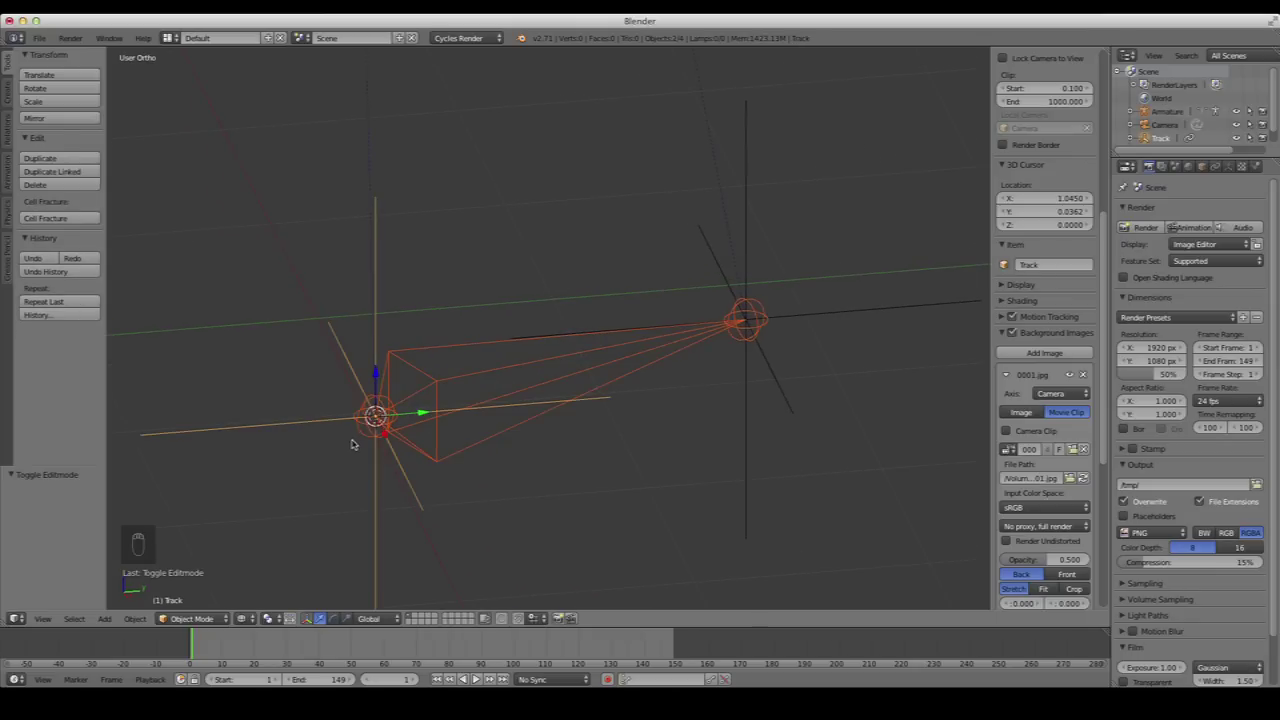
{"action": "key", "text": "ctrl+p"}
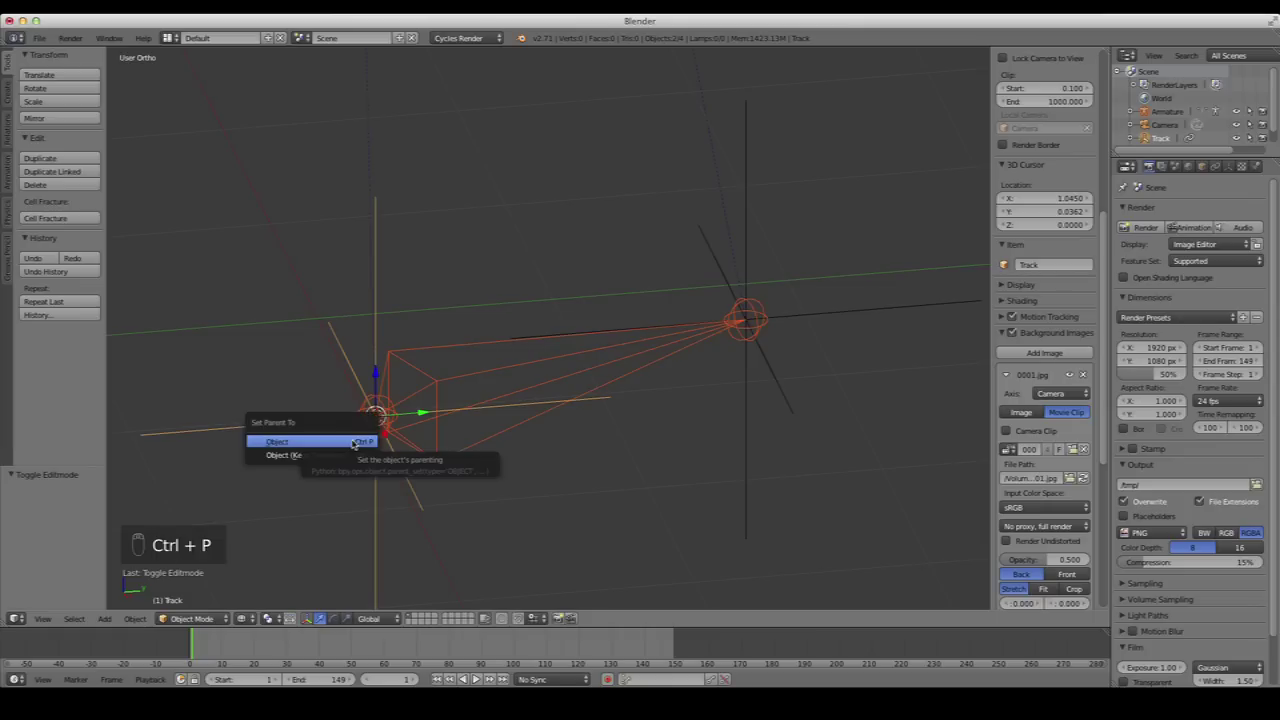
{"action": "left_click", "coordinate": [305, 456]}
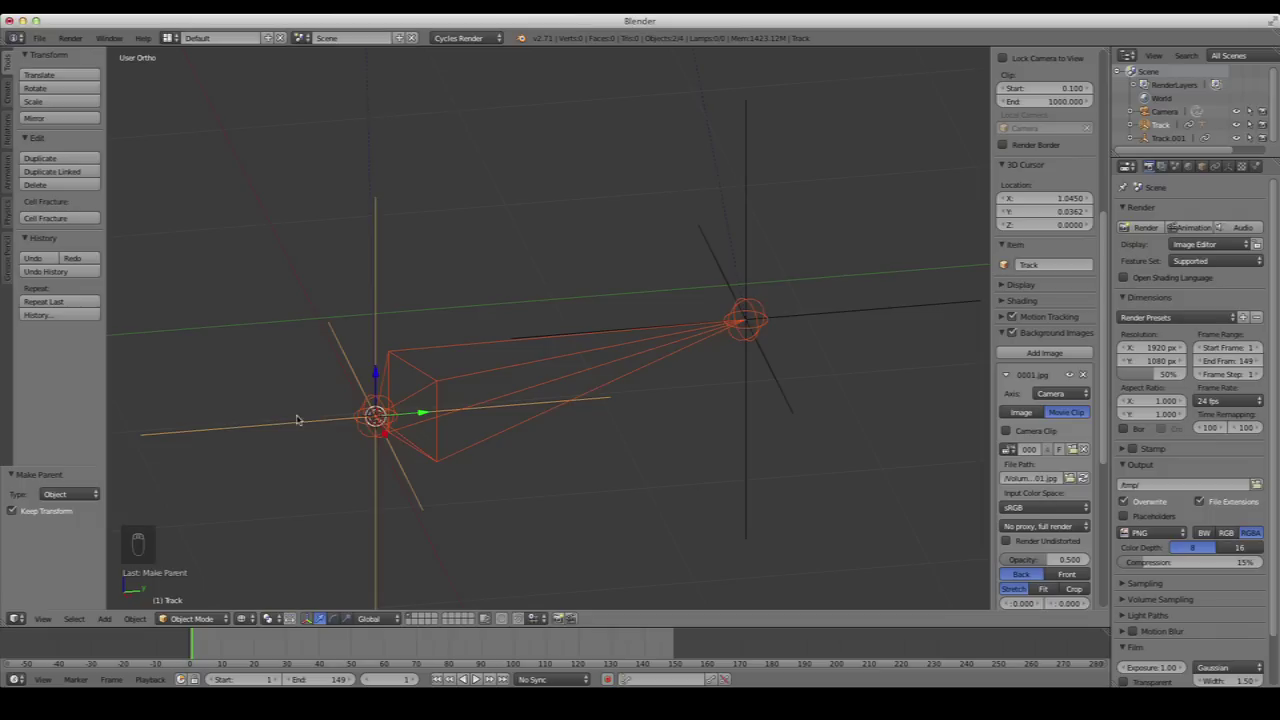
Put the armature in Pose Mode and give its bone a Stretch To constraint targeting the tip's Track.001 empty
{"action": "middle_click_drag", "start_coordinate": [713, 350], "coordinate": [495, 265]}
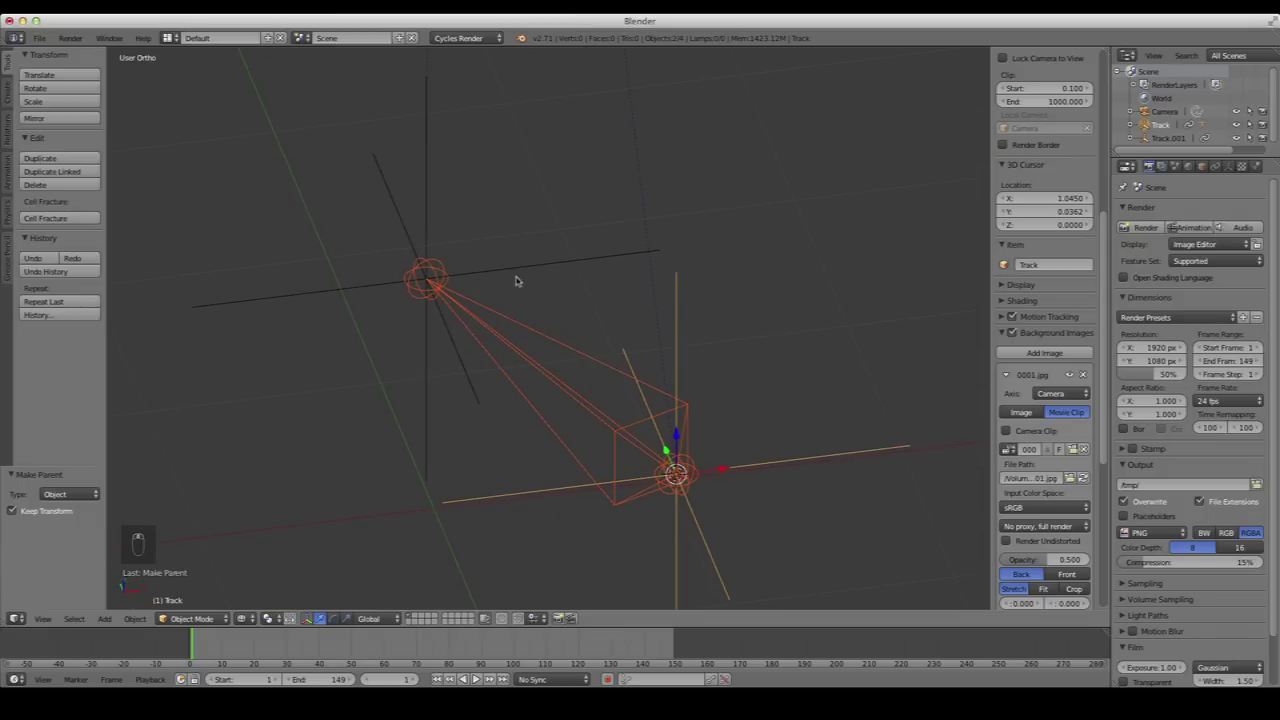
{"action": "right_click", "coordinate": [530, 365]}
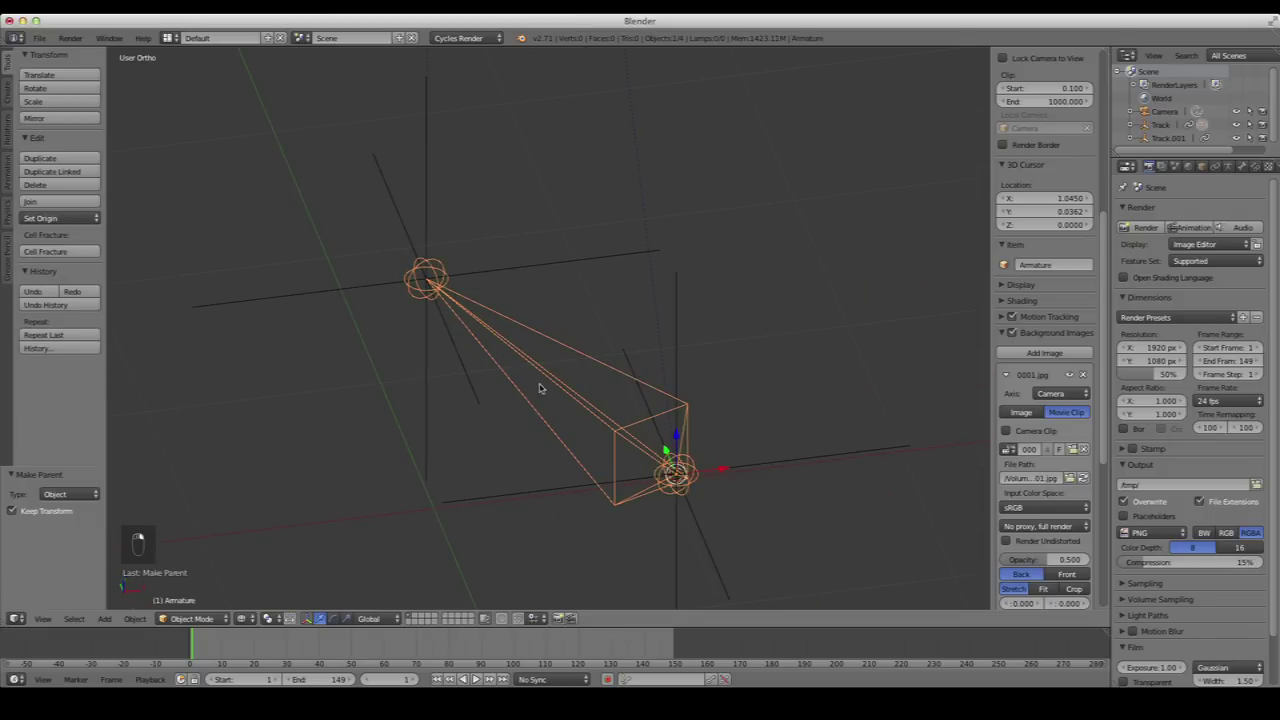
{"action": "middle_click_drag", "start_coordinate": [540, 391], "coordinate": [563, 431]}
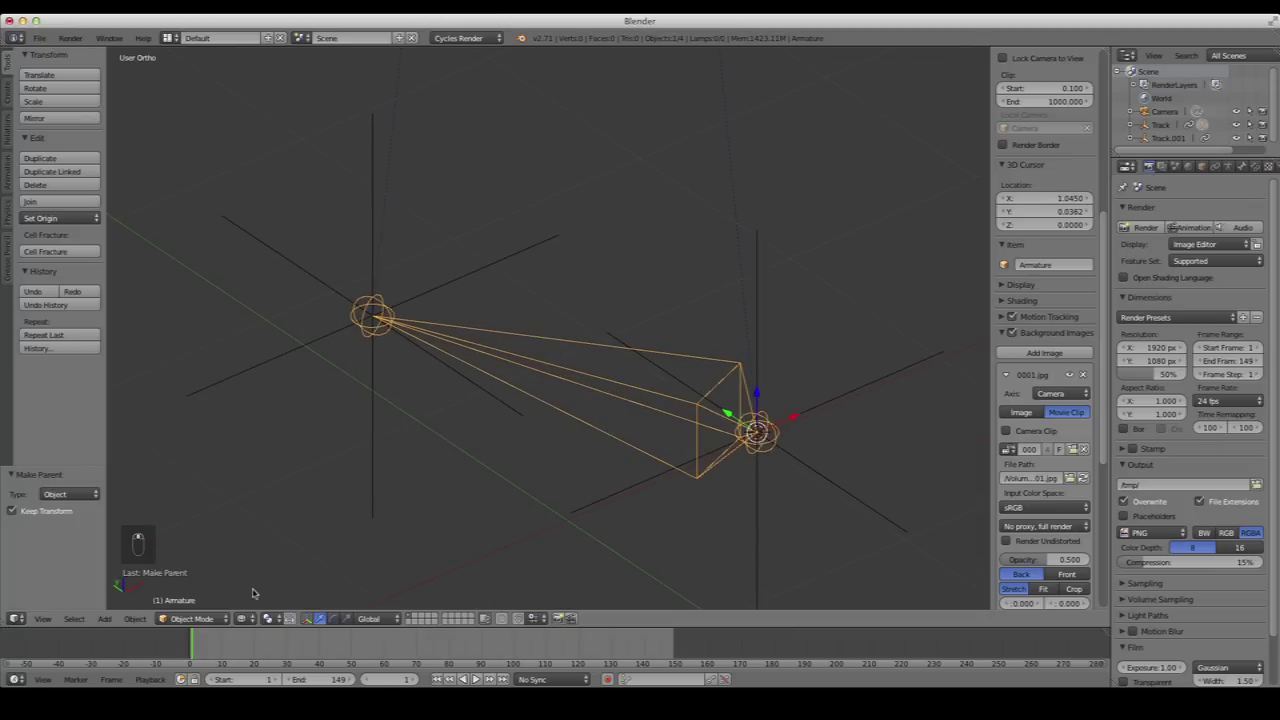
{"action": "left_click", "coordinate": [195, 620]}
{"action": "left_click", "coordinate": [200, 572]}
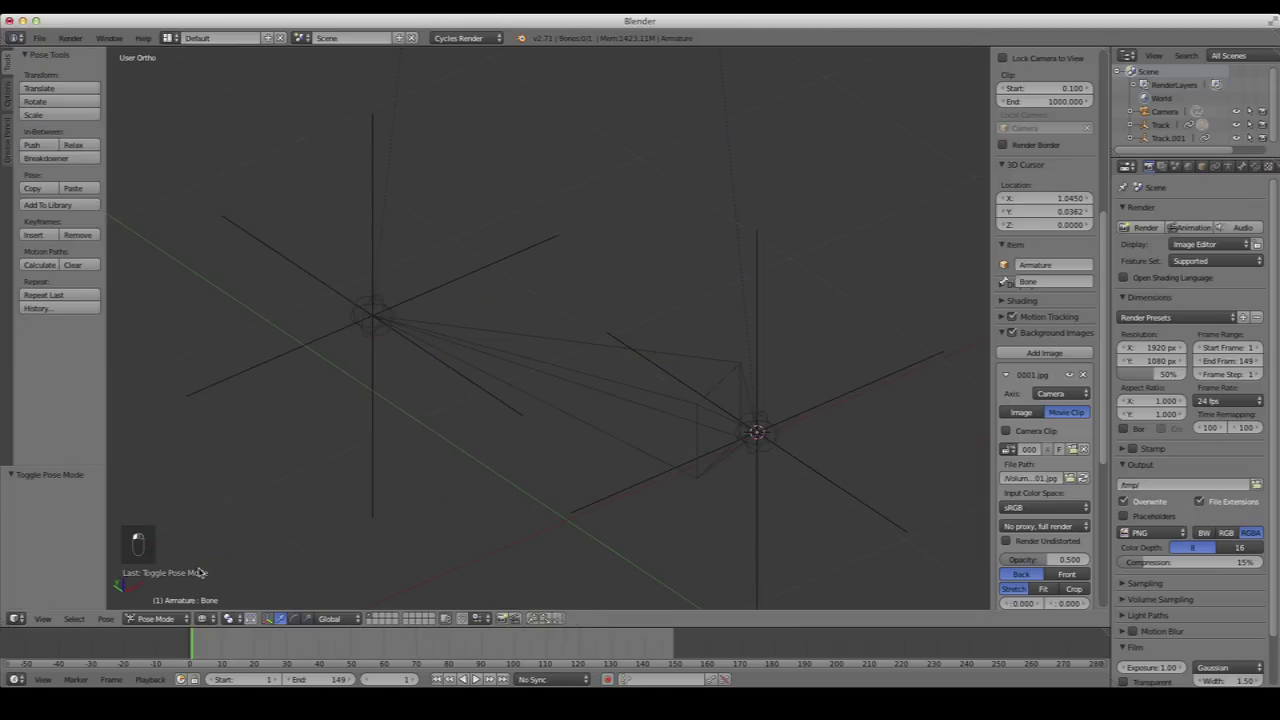
{"action": "right_click", "coordinate": [268, 362]}
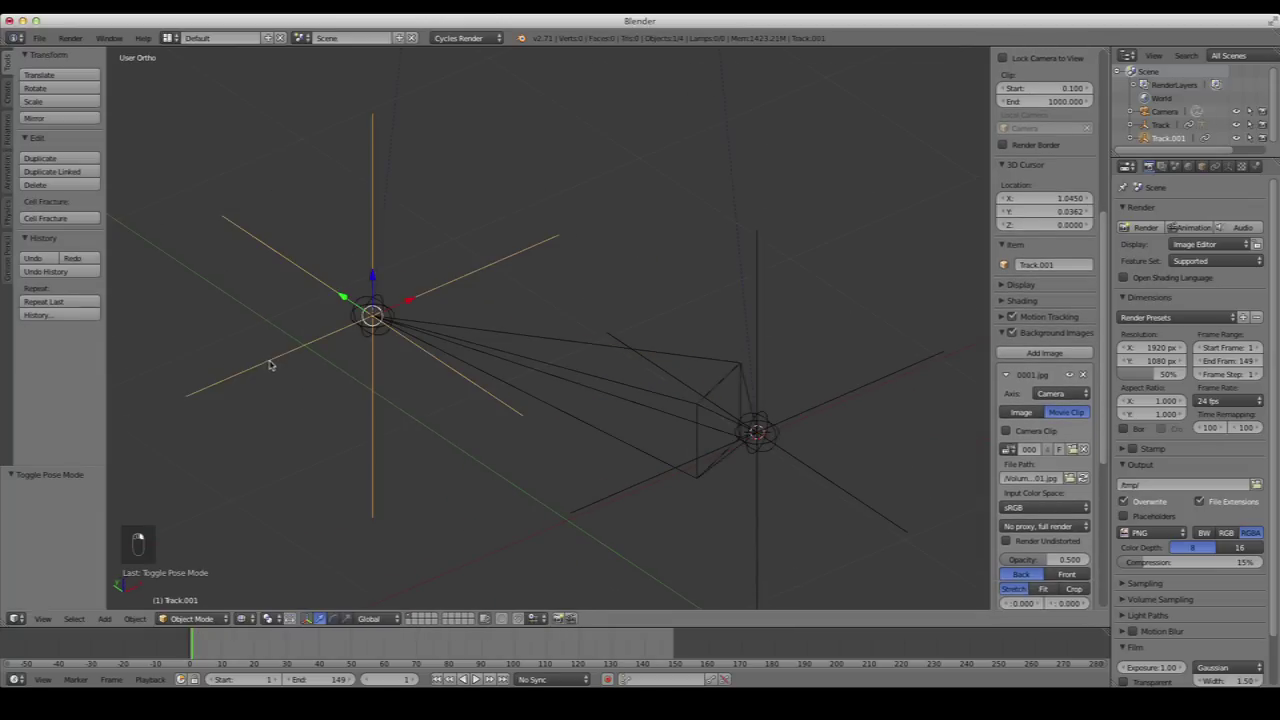
{"action": "right_click", "coordinate": [583, 391]}
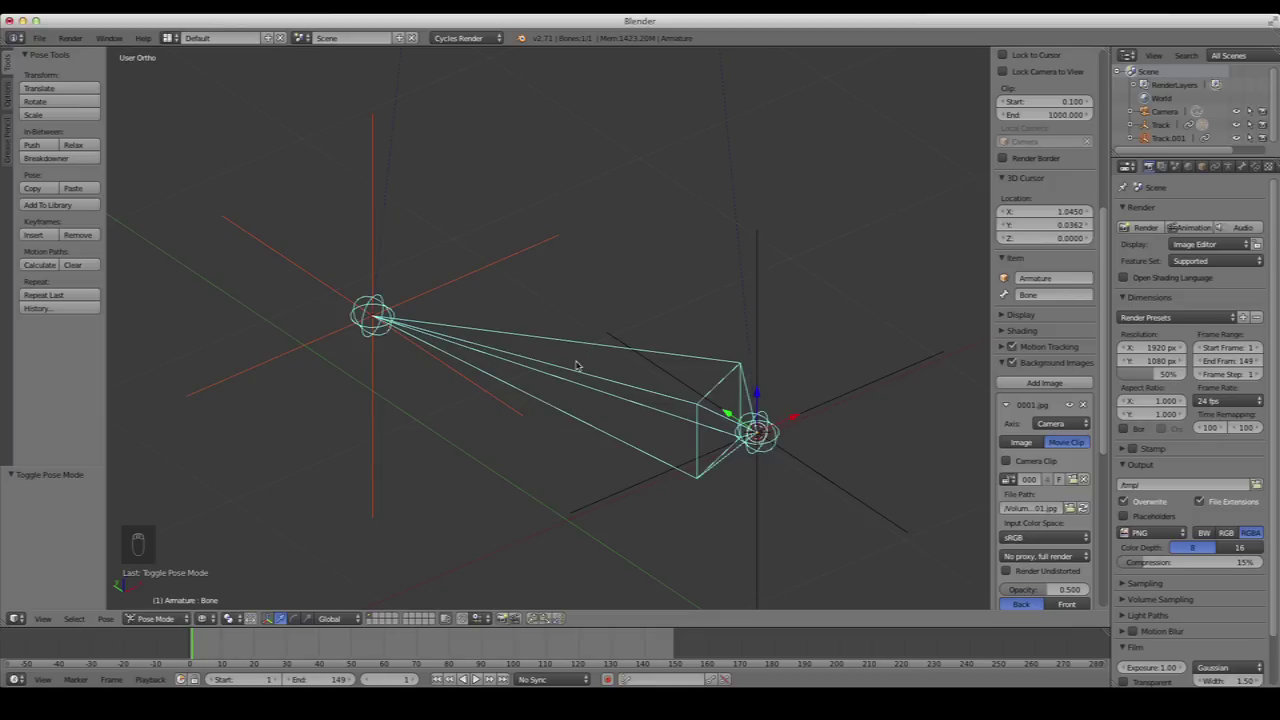
{"action": "key", "text": "ctrl+shift+c"}
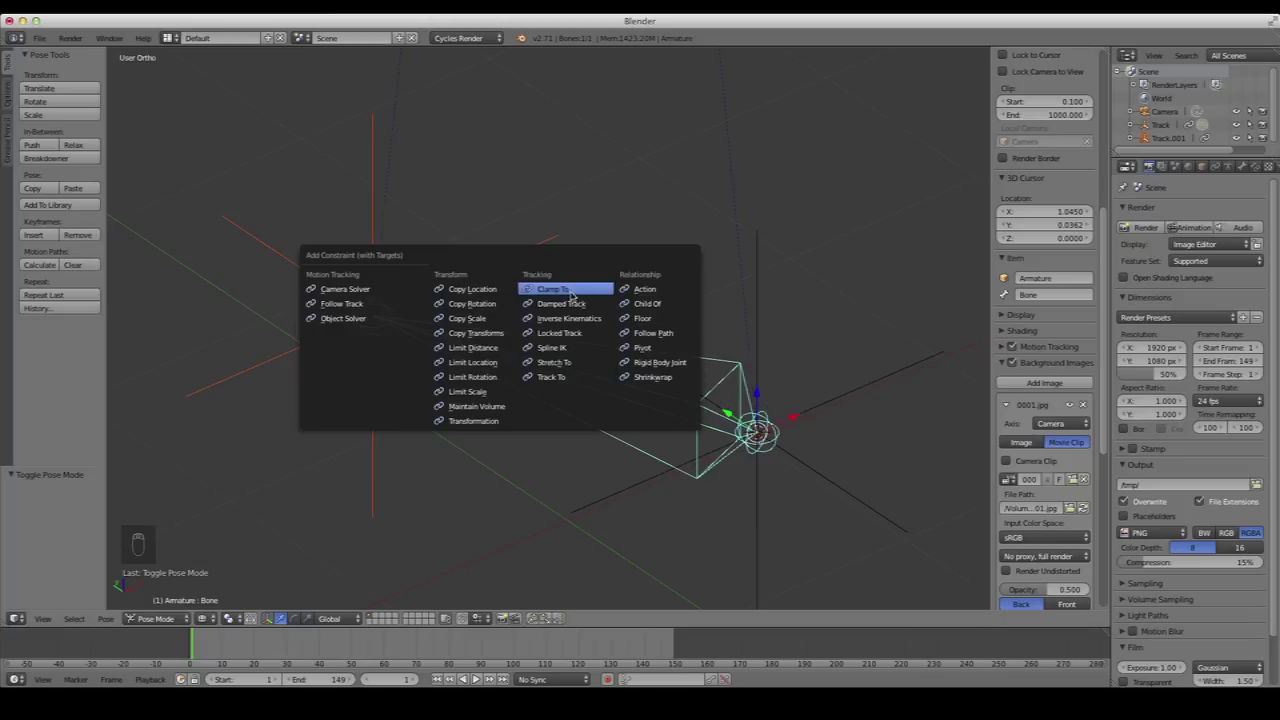
{"action": "left_click", "coordinate": [564, 364]}
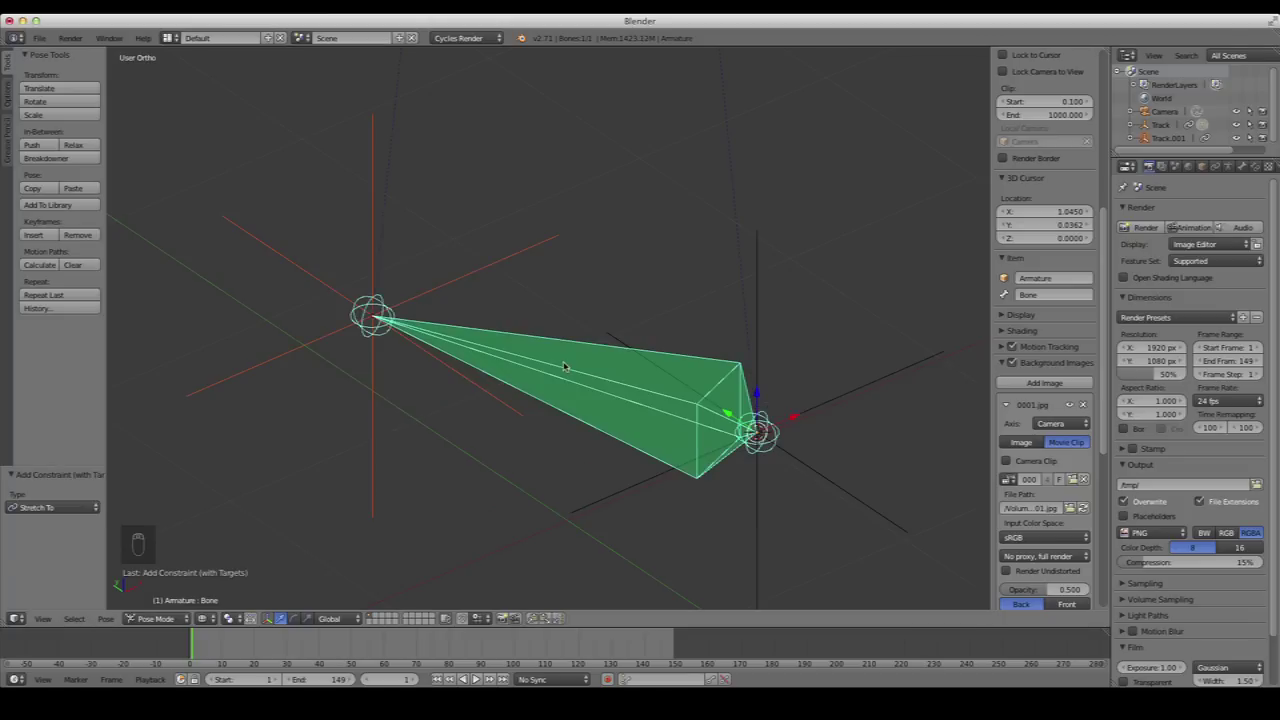
Check the bone's motion over the footage through the camera up to frame 24
{"action": "key", "text": "0"}
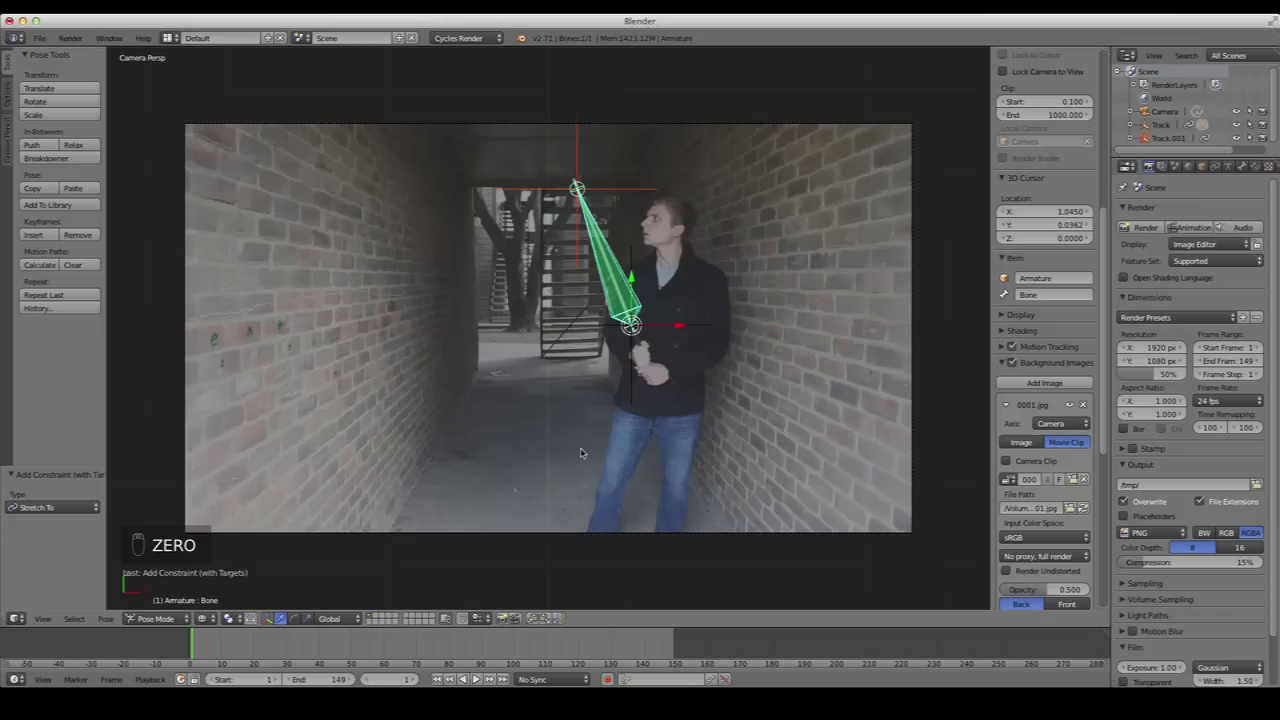
{"action": "left_click_drag", "start_coordinate": [214, 650], "coordinate": [267, 647]}
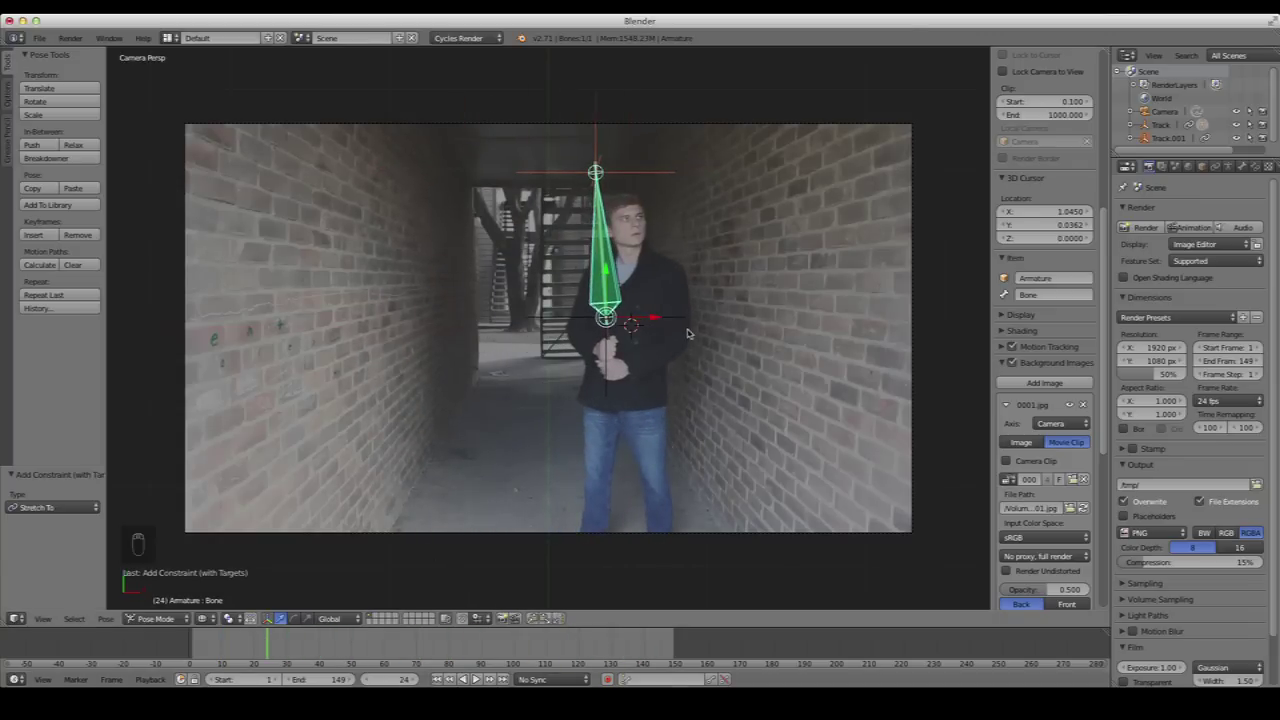
{"action": "scroll", "coordinate": [687, 333], "scroll_direction": "up", "scroll_amount": 2}
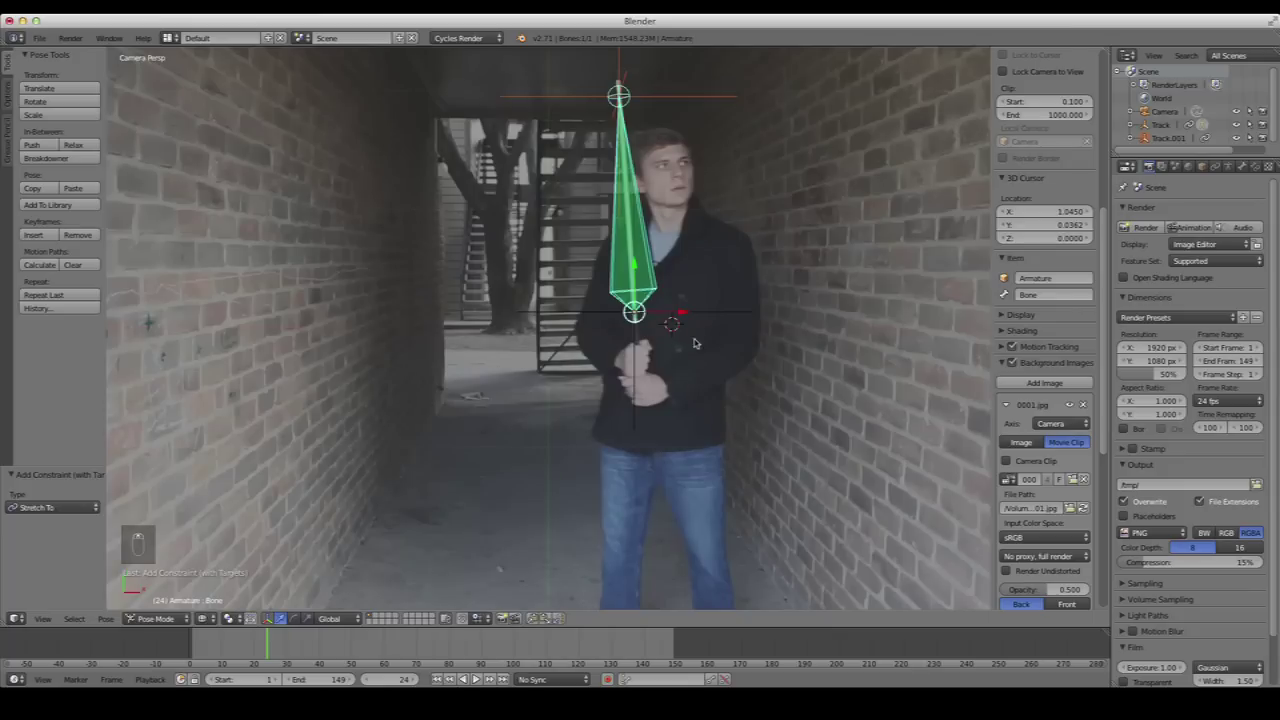
{"action": "middle_click_drag", "start_coordinate": [694, 343], "coordinate": [579, 400], "text": "shift"}
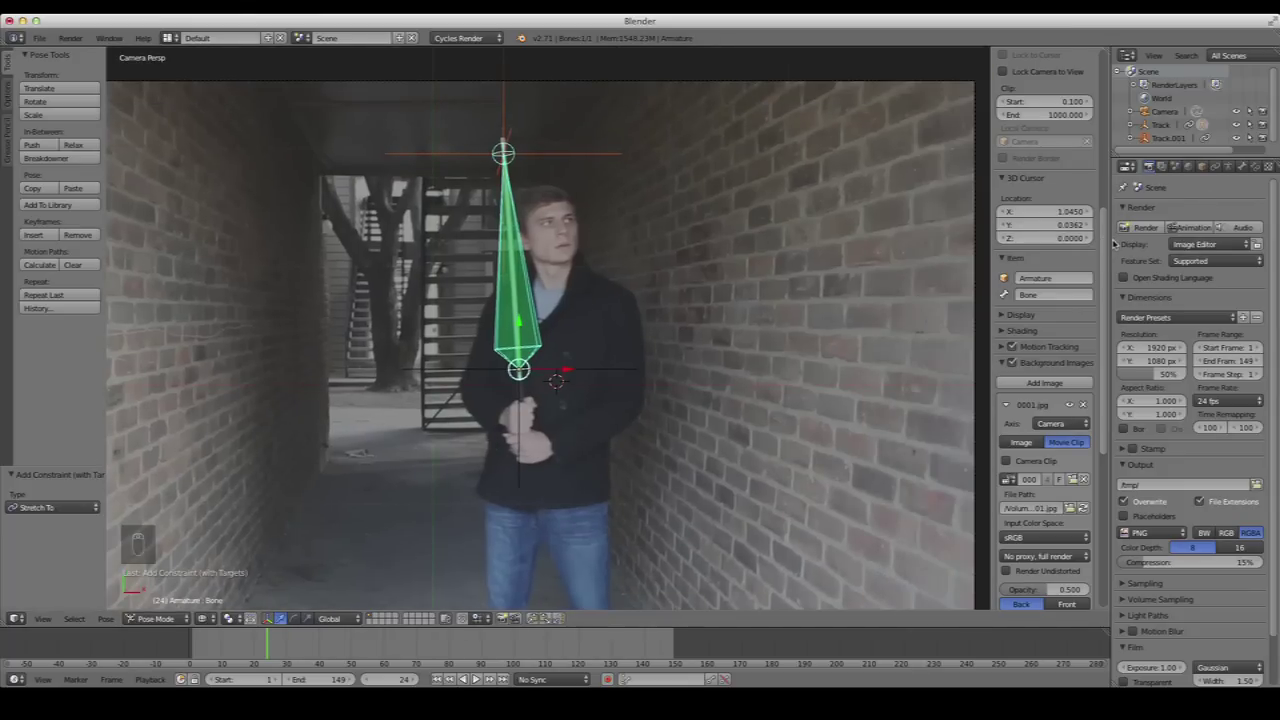
Display the armature's bone as a stick and check it against the footage at frame 9
{"action": "left_click_drag", "start_coordinate": [1108, 243], "coordinate": [1022, 240]}
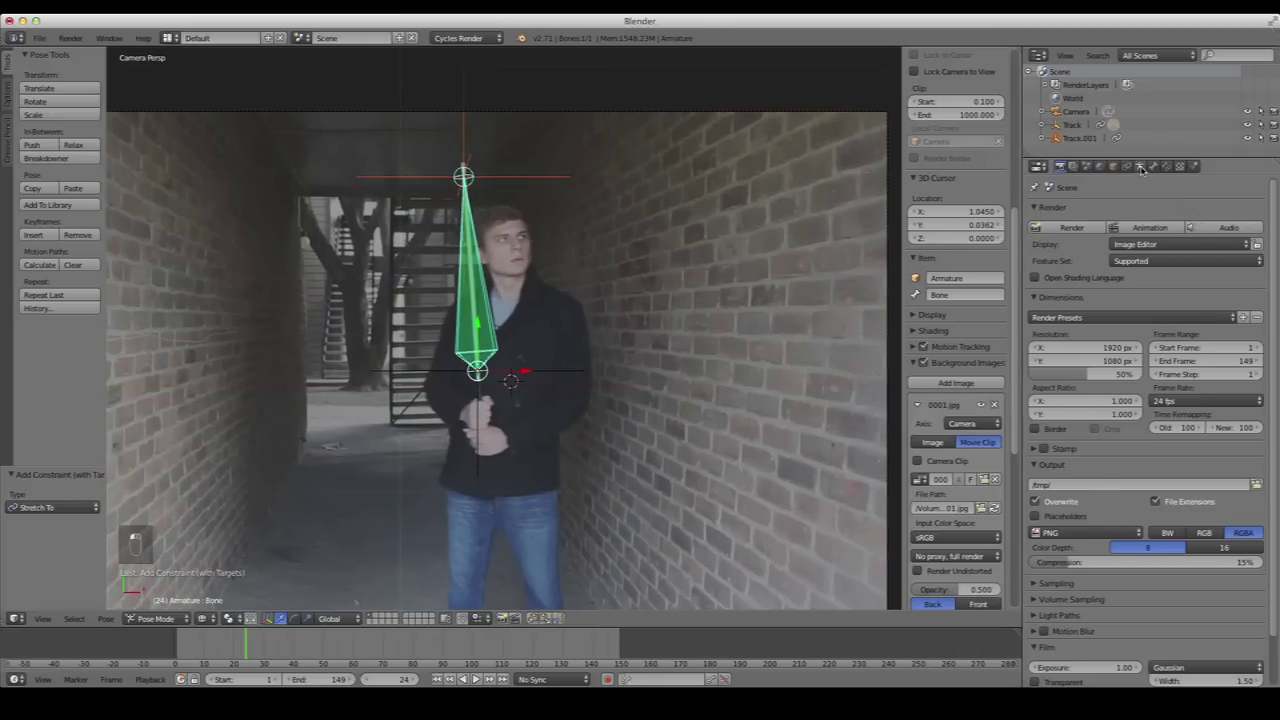
{"action": "left_click", "coordinate": [1141, 167]}
{"action": "left_click", "coordinate": [1096, 368]}
{"action": "left_click_drag", "start_coordinate": [340, 642], "coordinate": [200, 670]}
{"action": "scroll", "coordinate": [655, 365], "scroll_direction": "down", "scroll_amount": 2}
{"action": "middle_click_drag", "start_coordinate": [655, 365], "coordinate": [744, 345], "text": "shift"}
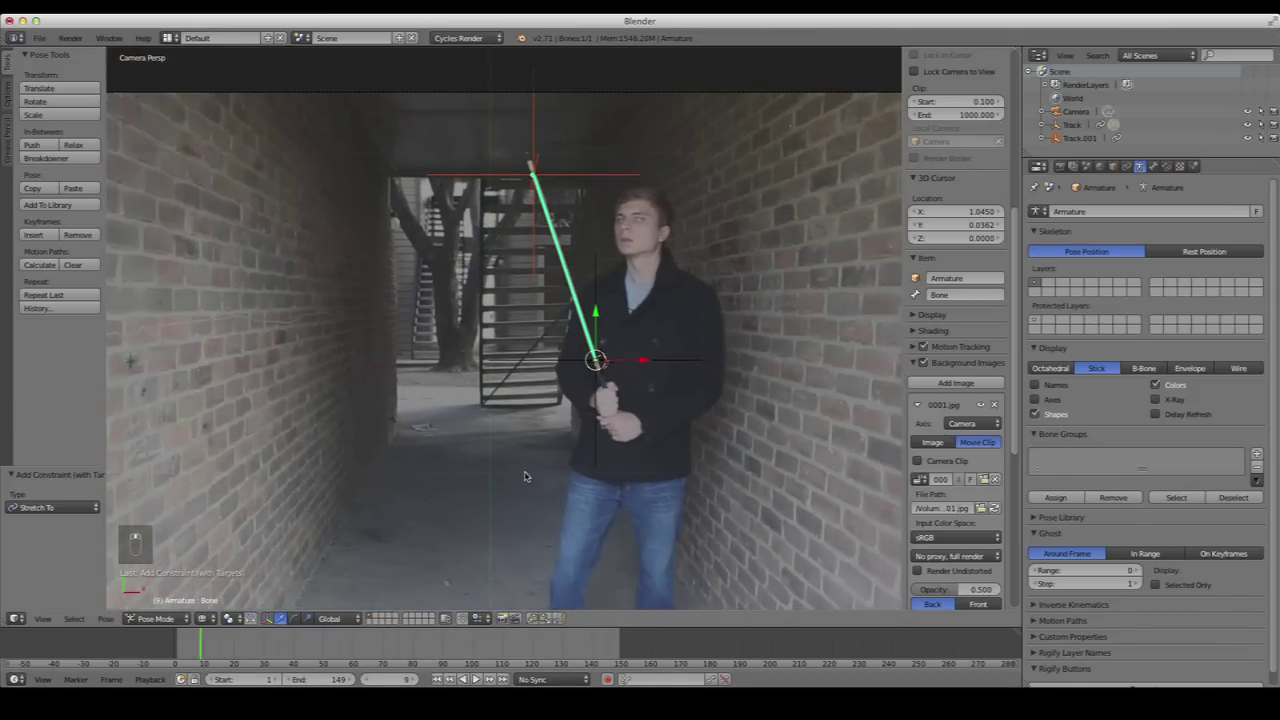
Show the scene in the top orthographic view and return to frame 1
{"action": "key", "text": "7"}
{"action": "scroll", "coordinate": [619, 410], "scroll_direction": "up", "scroll_amount": 1}
{"action": "scroll", "coordinate": [603, 436], "scroll_direction": "down", "scroll_amount": 1}
{"action": "middle_click_drag", "start_coordinate": [603, 436], "coordinate": [643, 341], "text": "shift"}
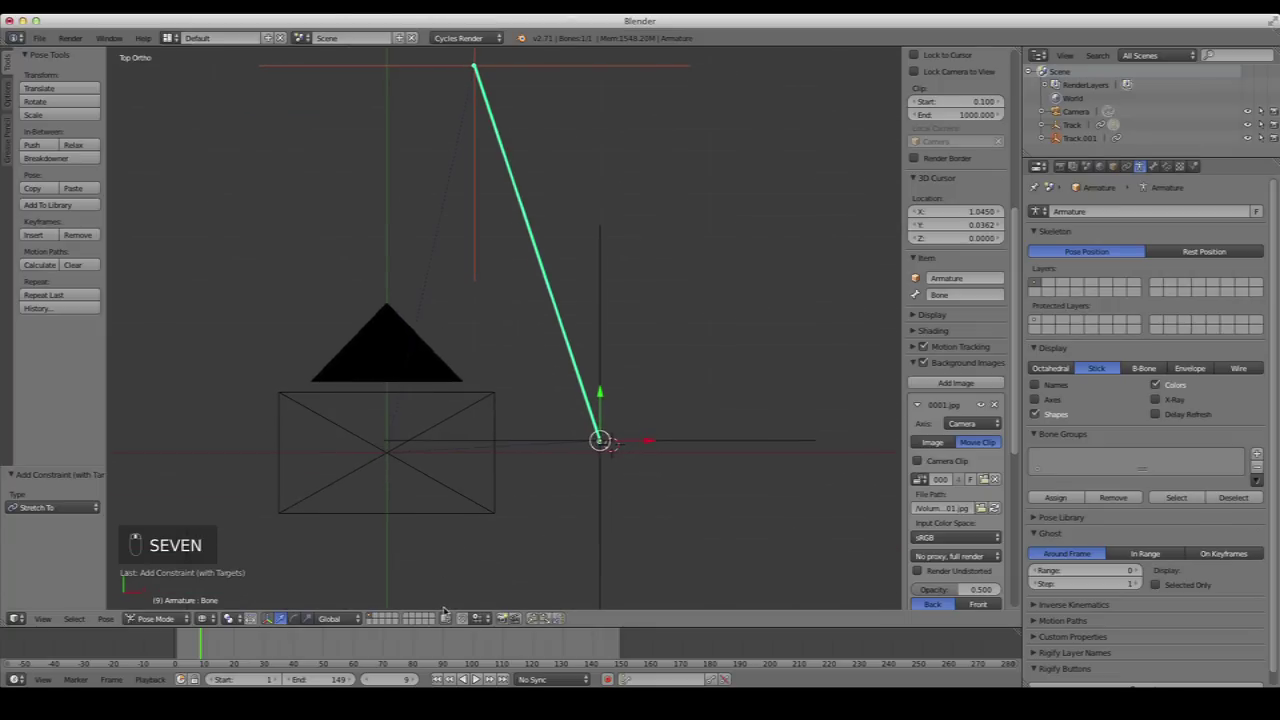
{"action": "left_click", "coordinate": [438, 680]}
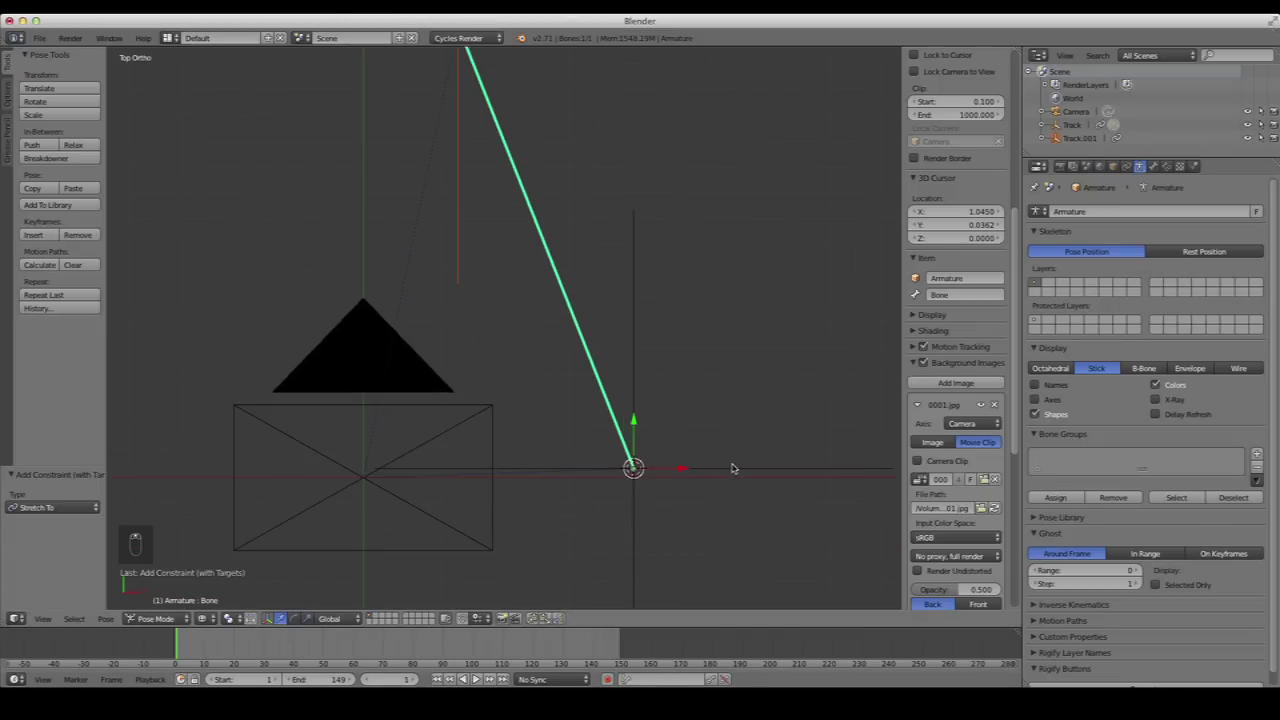
Select the Track empty at the stick's handle and snap the 3D cursor to it
{"action": "right_click", "coordinate": [735, 470]}
{"action": "scroll", "coordinate": [690, 515], "scroll_direction": "up", "scroll_amount": 2}
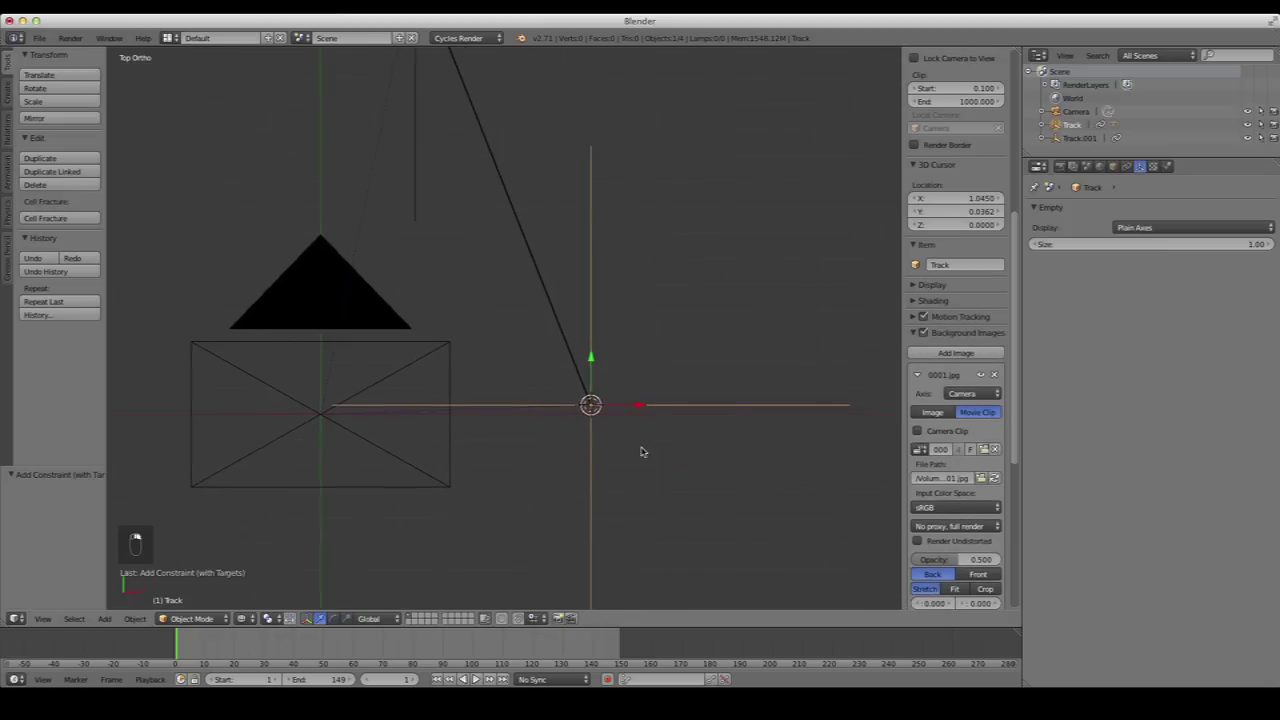
{"action": "scroll", "coordinate": [671, 468], "scroll_direction": "up", "scroll_amount": 1}
{"action": "middle_click_drag", "start_coordinate": [669, 464], "coordinate": [590, 344], "text": "shift"}
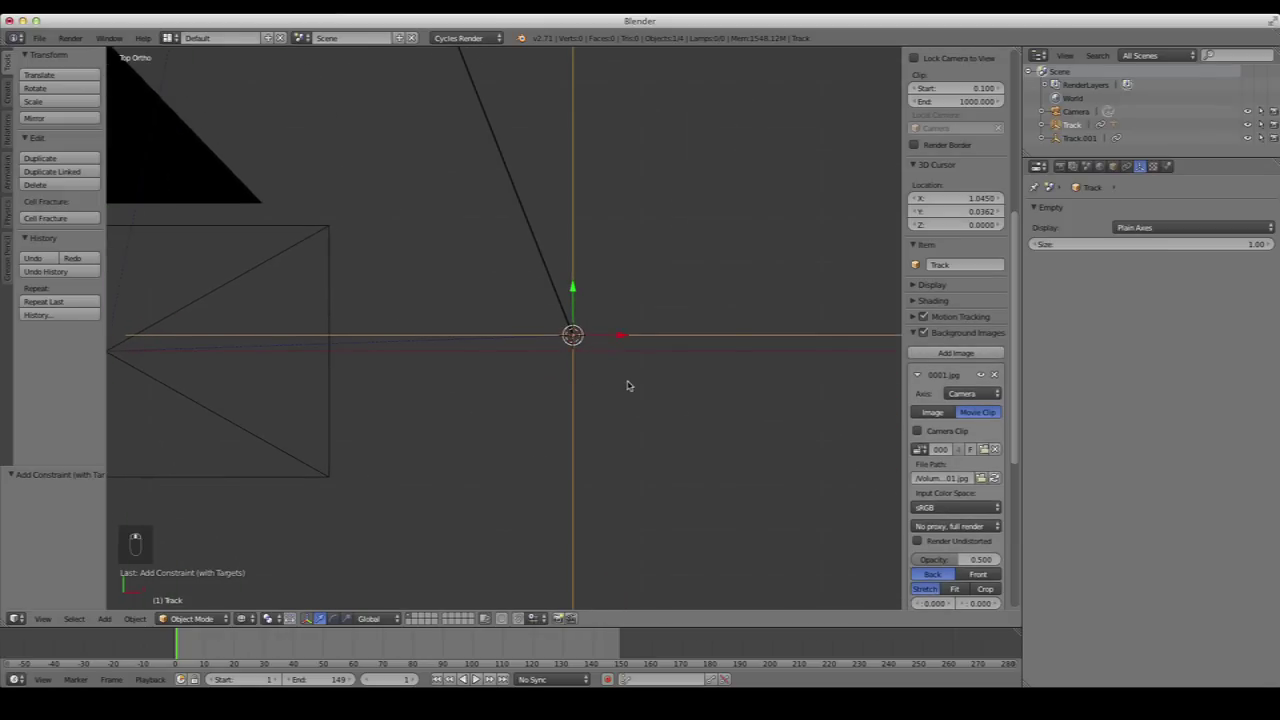
{"action": "key", "text": "shift+s"}
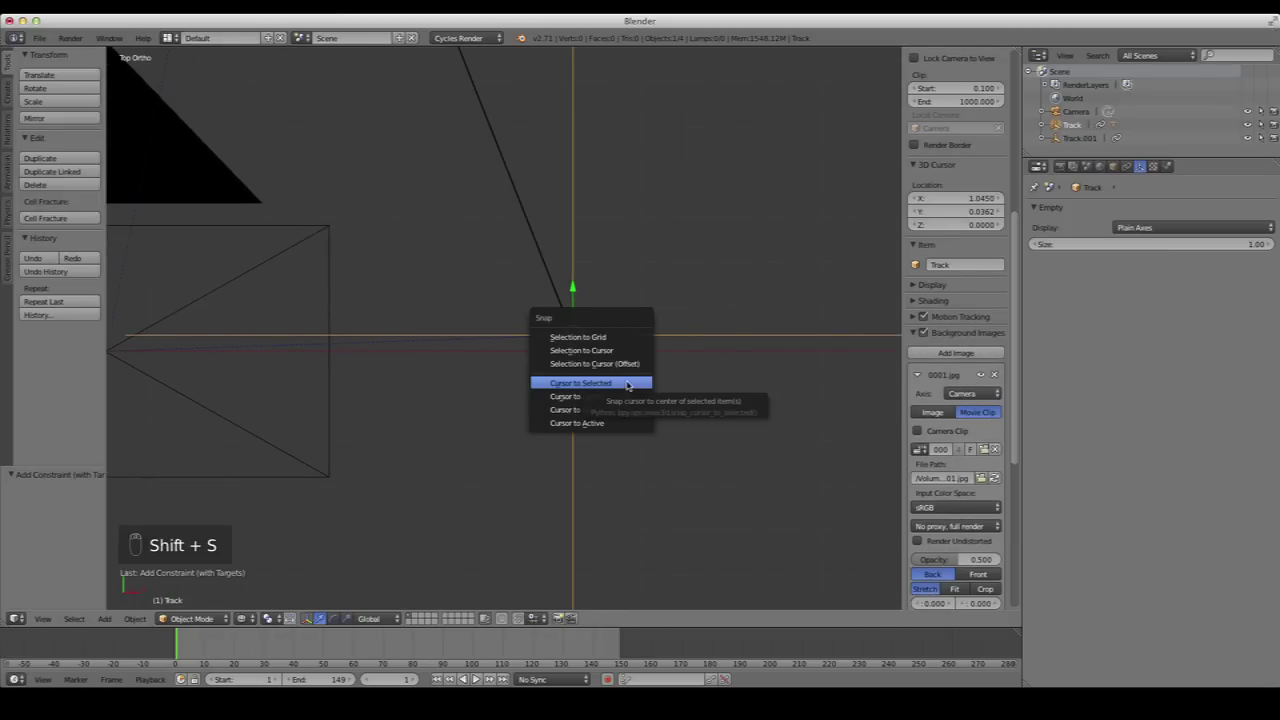
{"action": "left_click", "coordinate": [627, 384]}
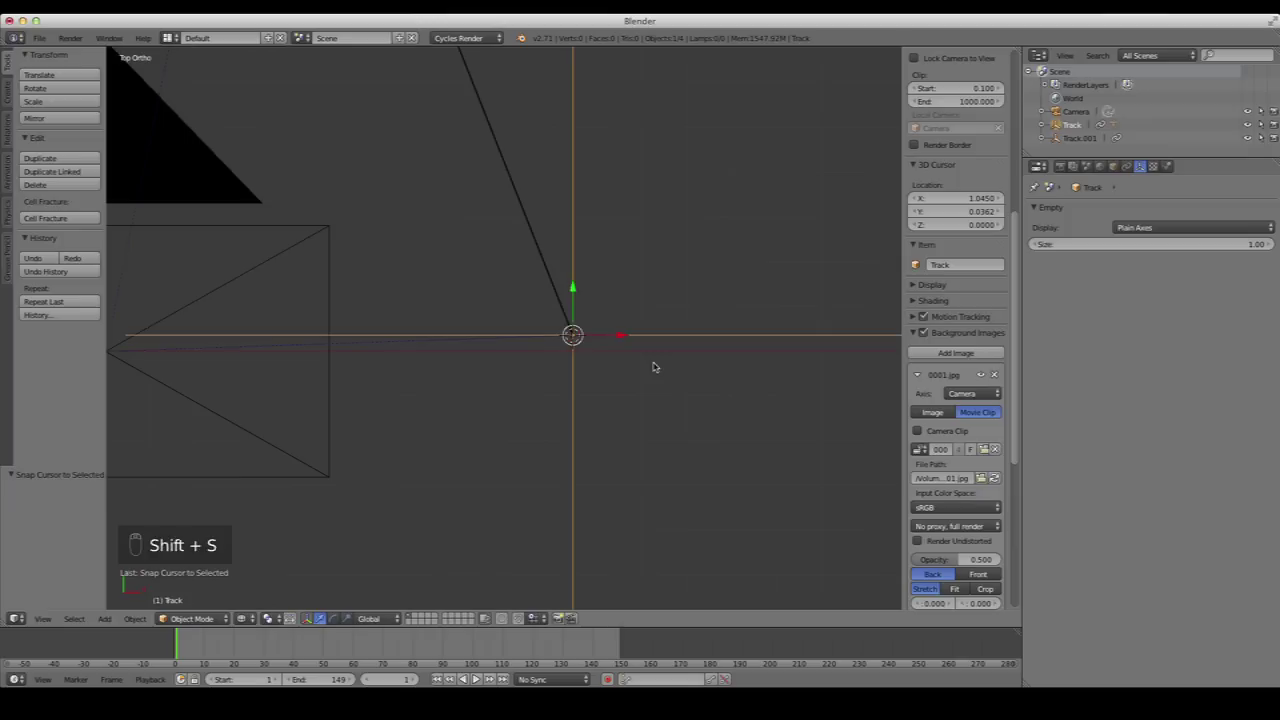
Add a mesh cylinder at the 3D cursor and scale it down to a small piece around the handle empty
{"action": "key", "text": "a"}
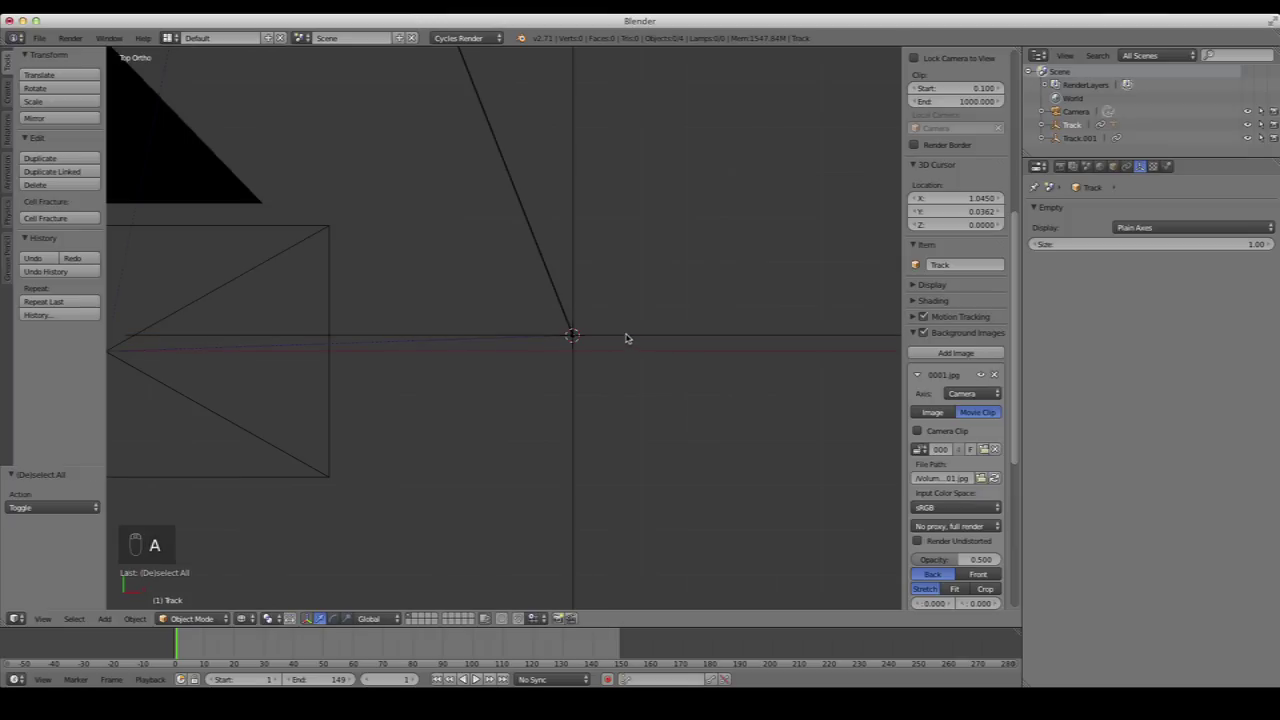
{"action": "key", "text": "shift+a"}
{"action": "mouse_move", "coordinate": [622, 268]}
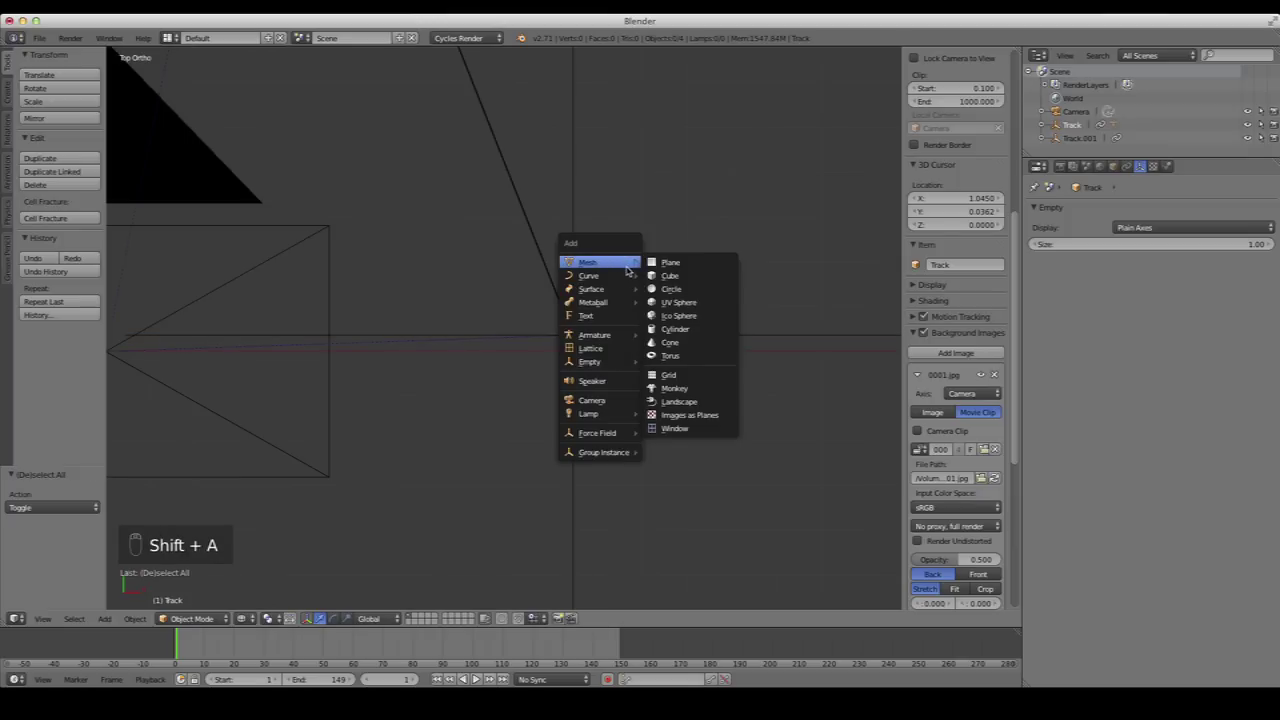
{"action": "left_click", "coordinate": [676, 329]}
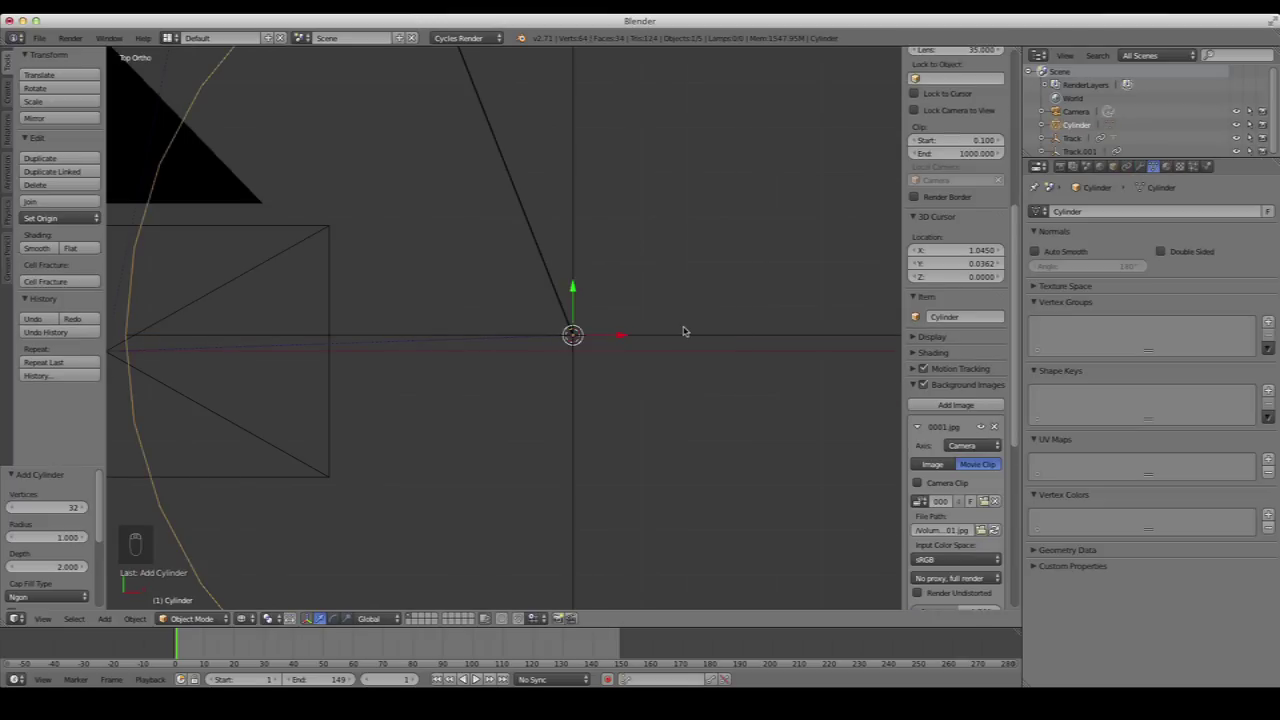
{"action": "key", "text": "s"}
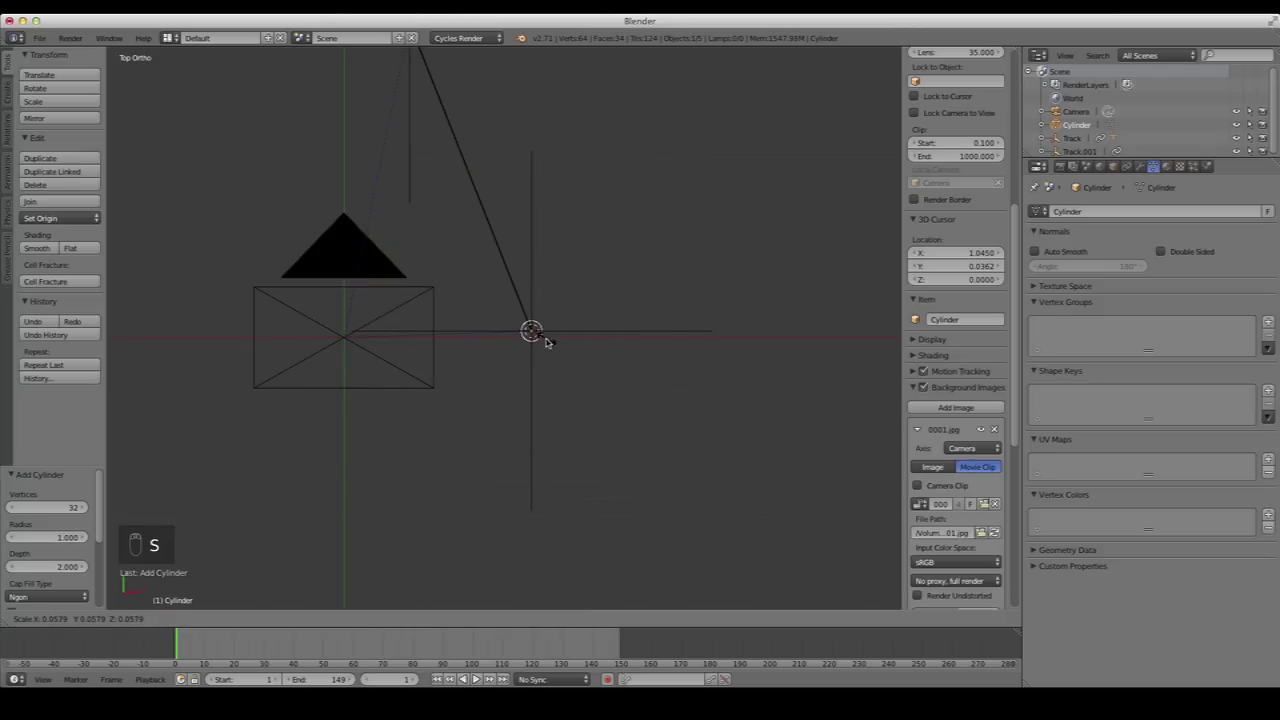
{"action": "left_click", "coordinate": [547, 342]}
{"action": "scroll", "coordinate": [548, 342], "scroll_direction": "up", "scroll_amount": 3}
{"action": "key", "text": "s"}
{"action": "left_click", "coordinate": [650, 389]}
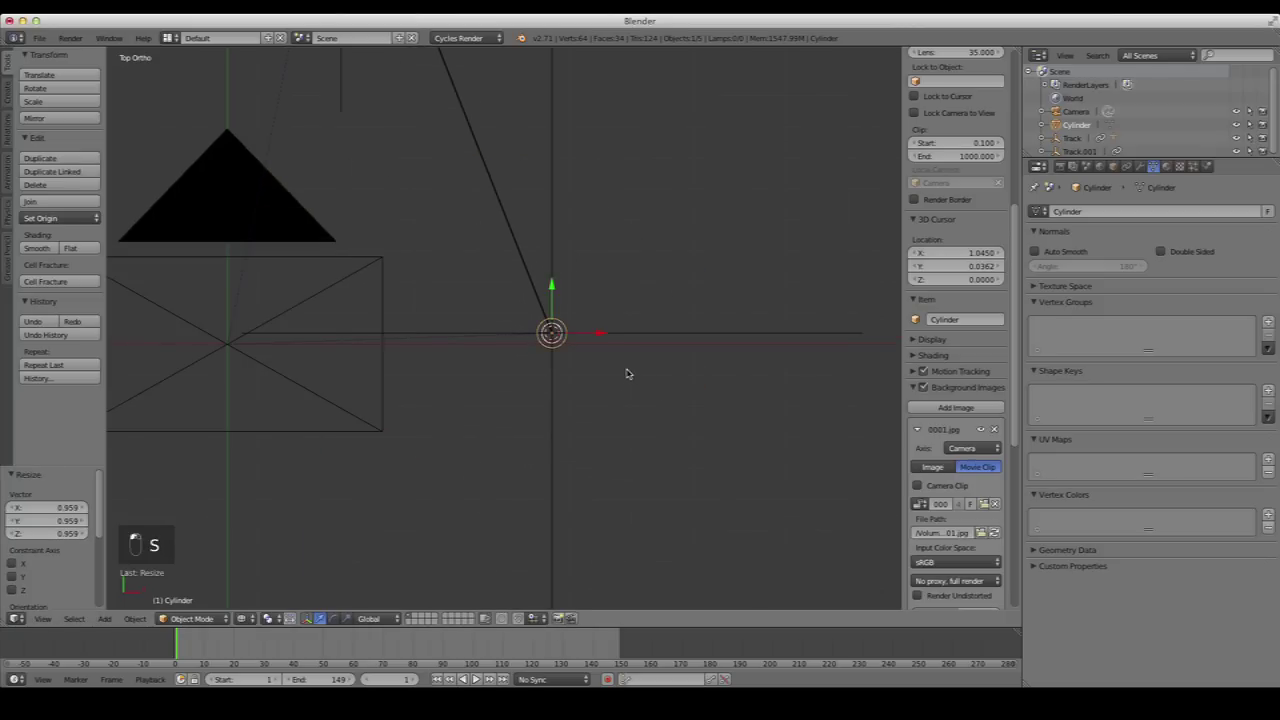
Rotate the cylinder 90° in the right orthographic view
{"action": "key", "text": "KP_3"}
{"action": "key", "text": "r"}
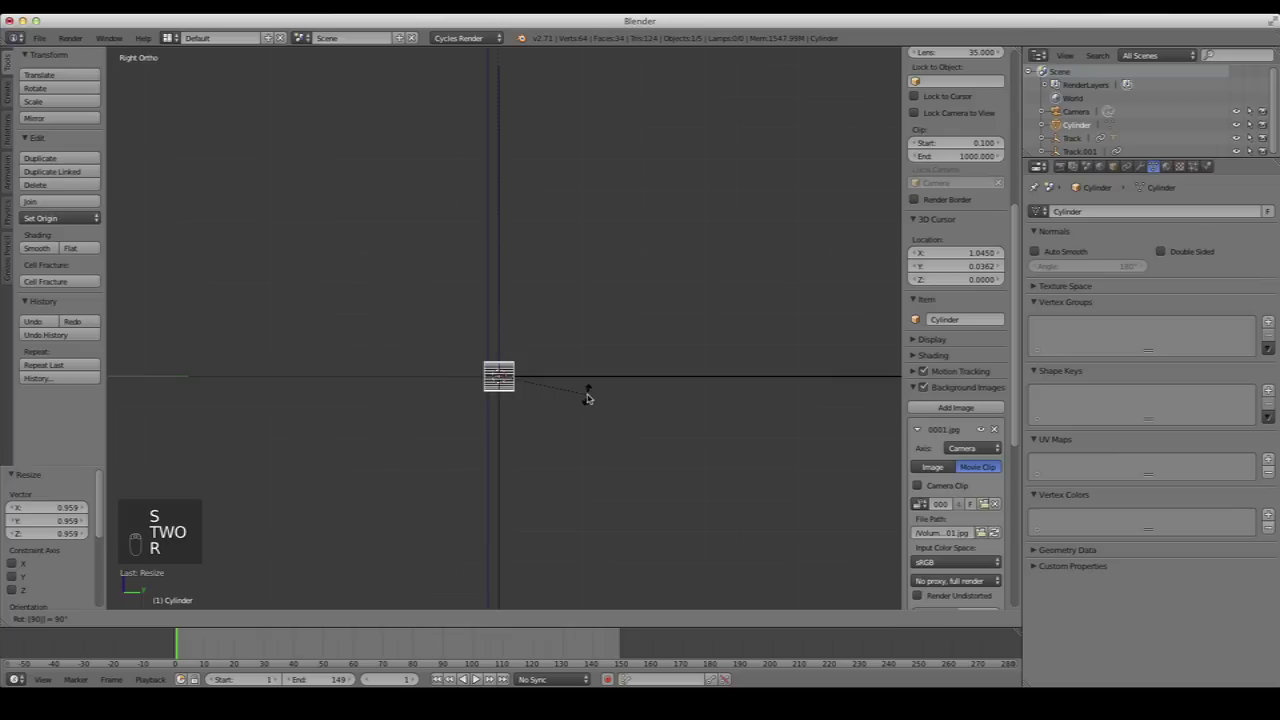
{"action": "left_click", "coordinate": [589, 394]}
{"action": "scroll", "coordinate": [586, 420], "scroll_direction": "up", "scroll_amount": 5}
{"action": "middle_click_drag", "start_coordinate": [586, 420], "coordinate": [528, 235], "text": "shift"}
In Edit Mode, move one end of the cylinder along Y, away from the handle empty, to lengthen it
{"action": "key", "text": "Tab"}
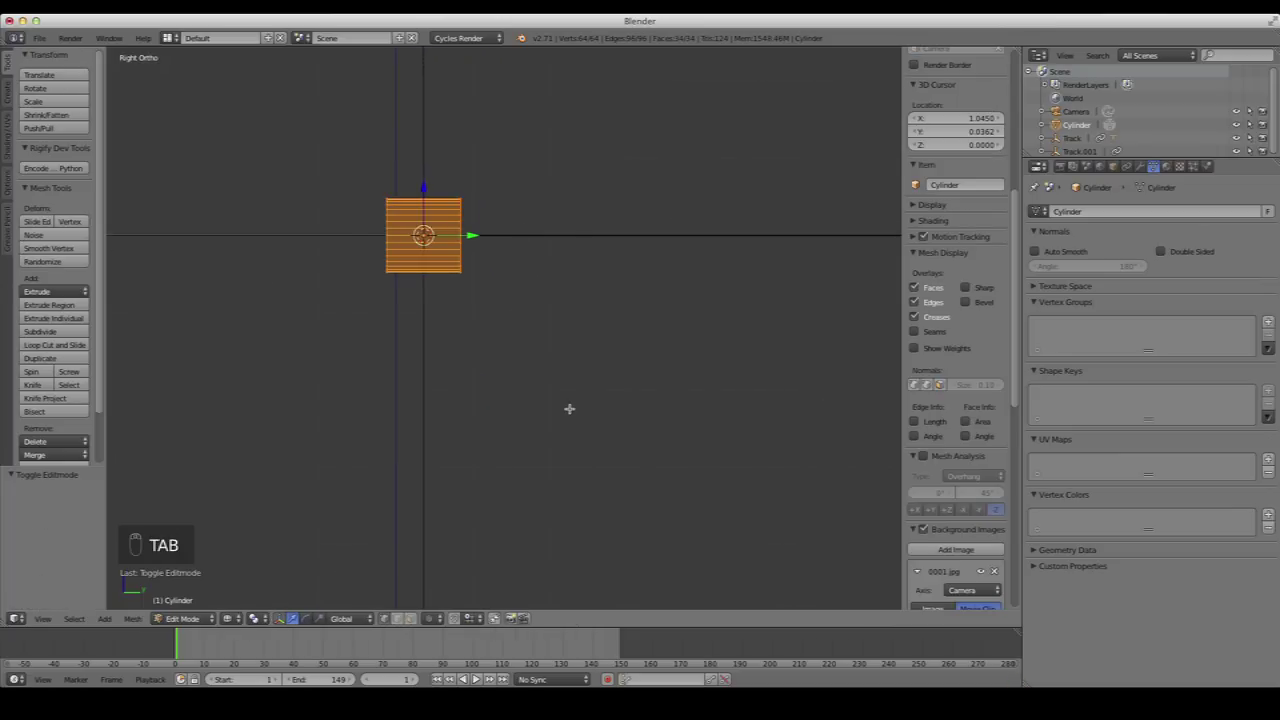
{"action": "key", "text": "a"}
{"action": "key", "text": "a"}
{"action": "key", "text": "b"}
{"action": "left_click_drag", "start_coordinate": [449, 203], "coordinate": [556, 343]}
{"action": "key", "text": "KP_7"}
{"action": "left_click_drag", "start_coordinate": [546, 468], "coordinate": [570, 351]}
Scale the whole cylinder mesh by 3.148 along Y, then shrink it uniformly by 0.553
{"action": "key", "text": "a"}
{"action": "key", "text": "a"}
{"action": "key", "text": "a"}
{"action": "key", "text": "s"}
{"action": "key", "text": "y"}
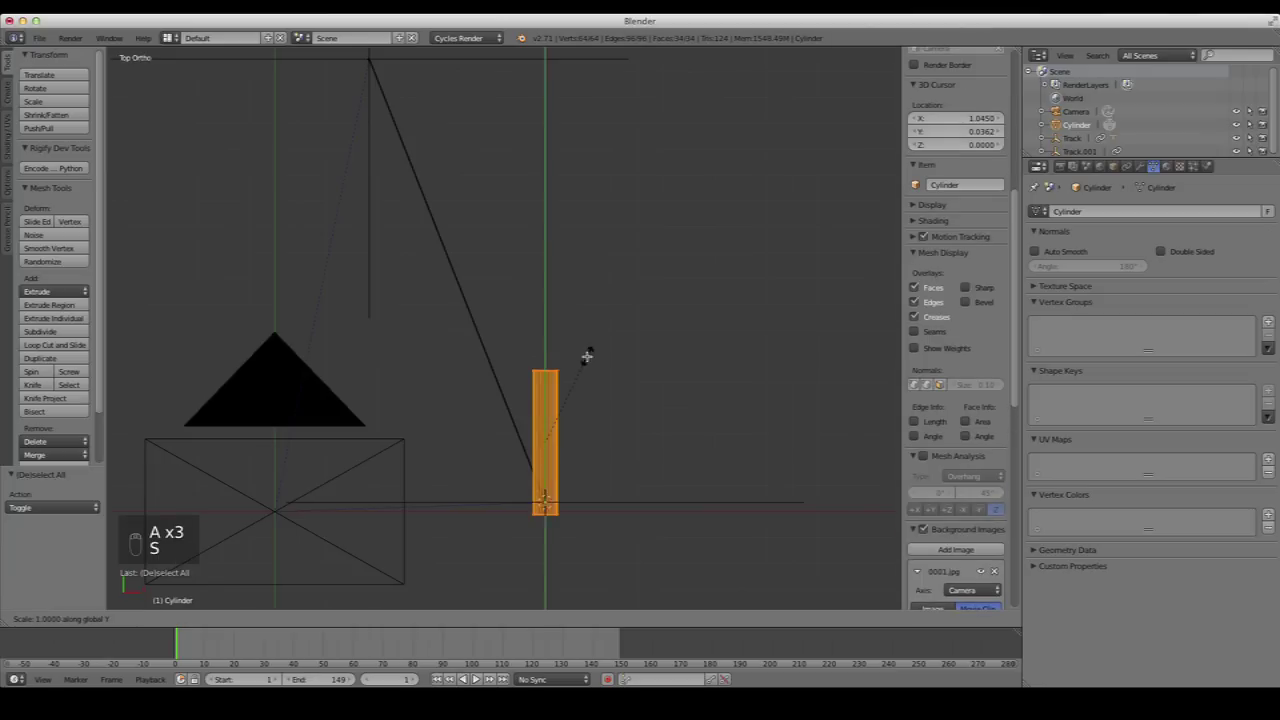
{"action": "left_click", "coordinate": [641, 157]}
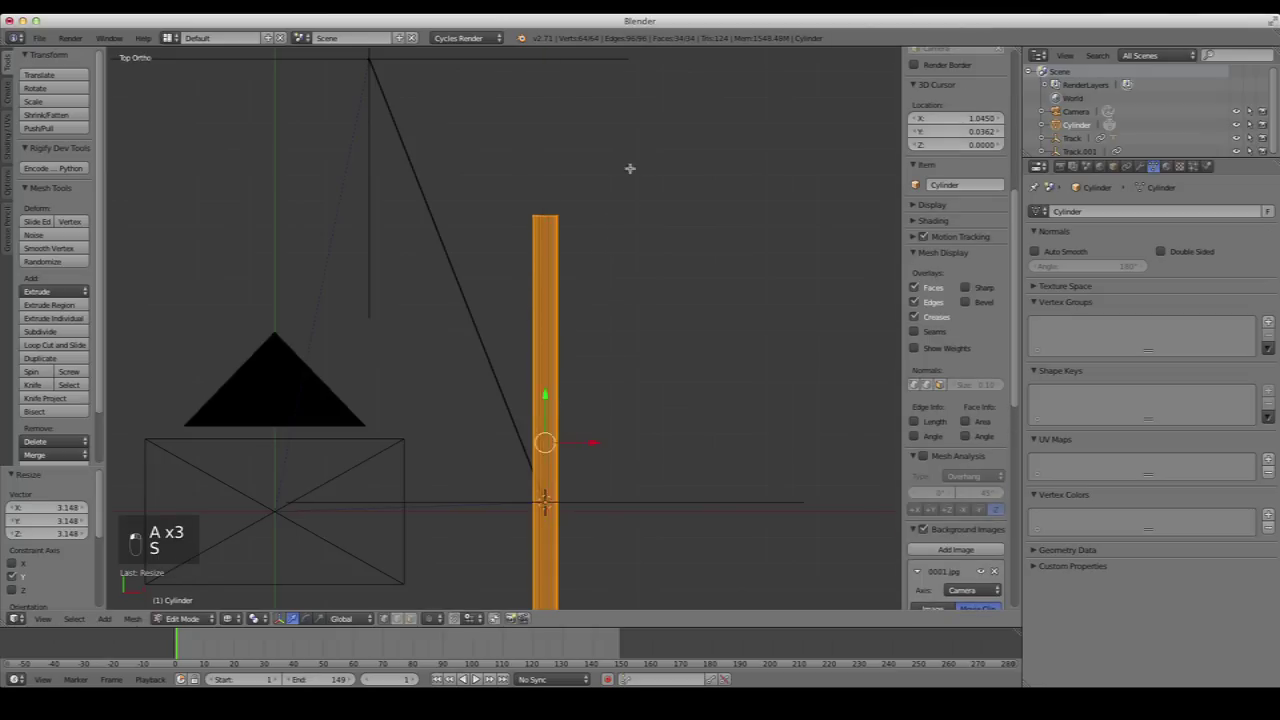
{"action": "key", "text": "s"}
{"action": "left_click", "coordinate": [573, 287]}
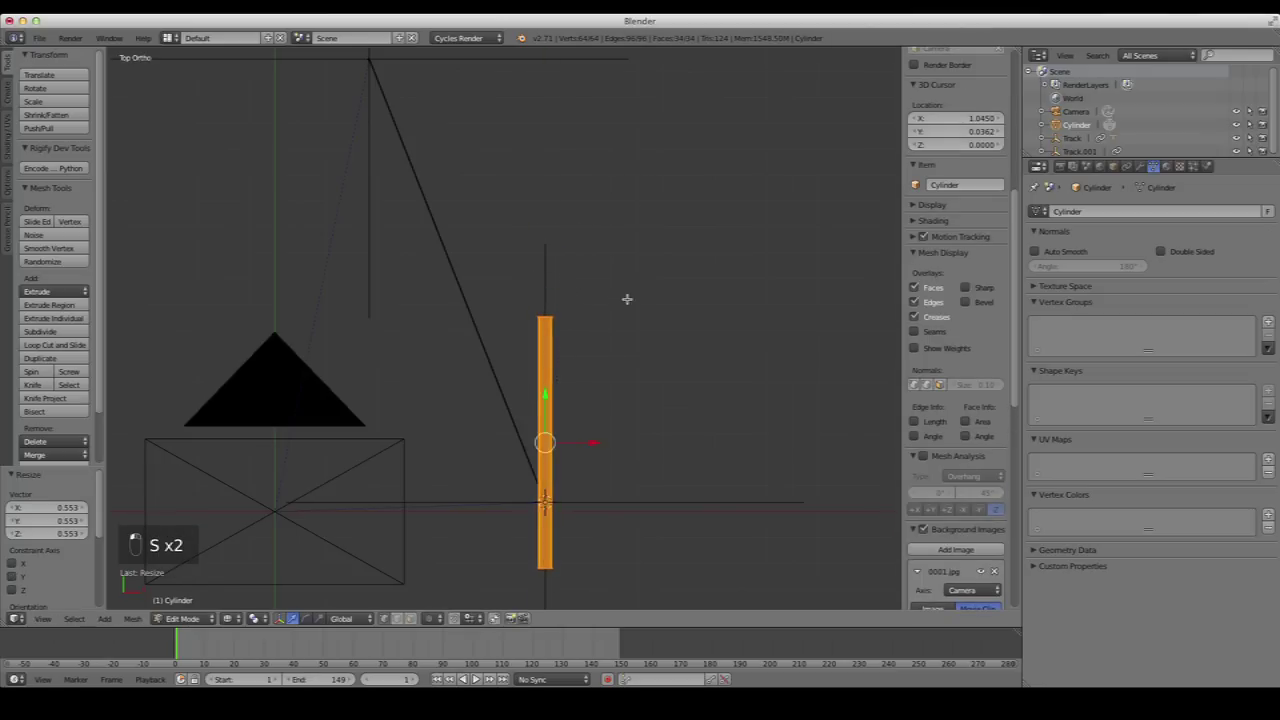
Compare the cylinder with the stick through the camera and enlarge its mesh uniformly by 1.282
{"action": "key", "text": "0"}
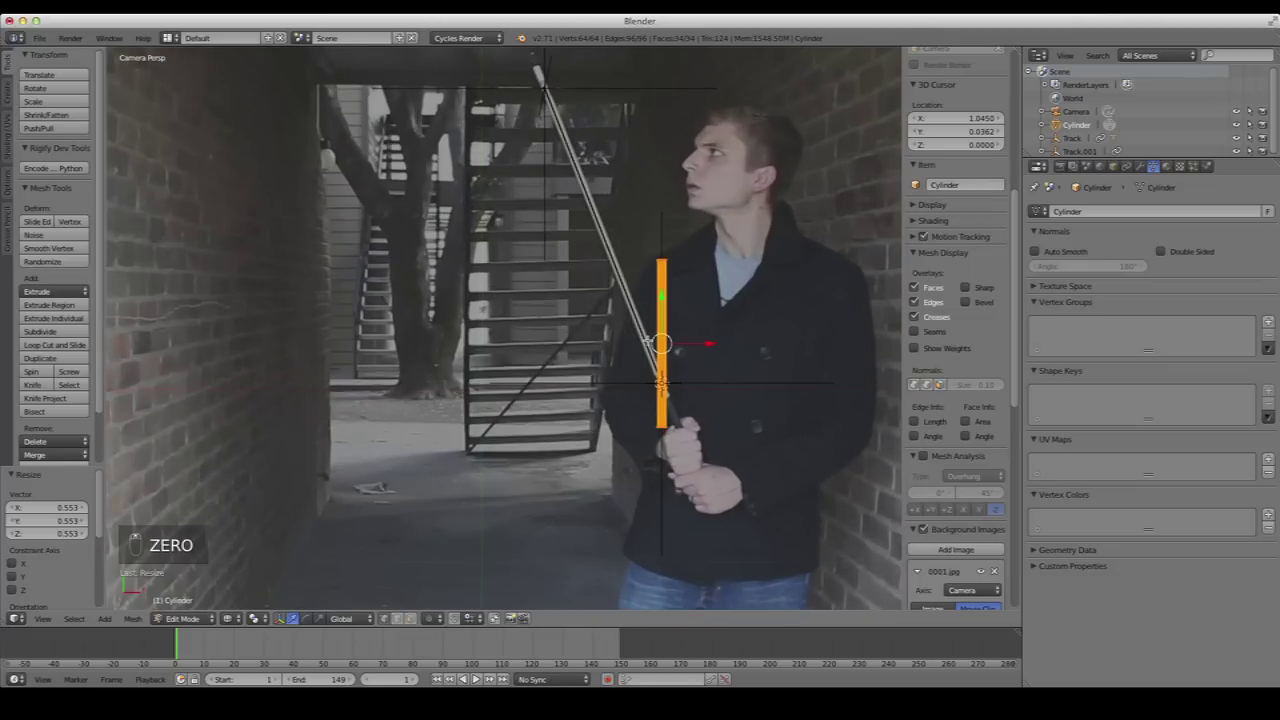
{"action": "key", "text": "7"}
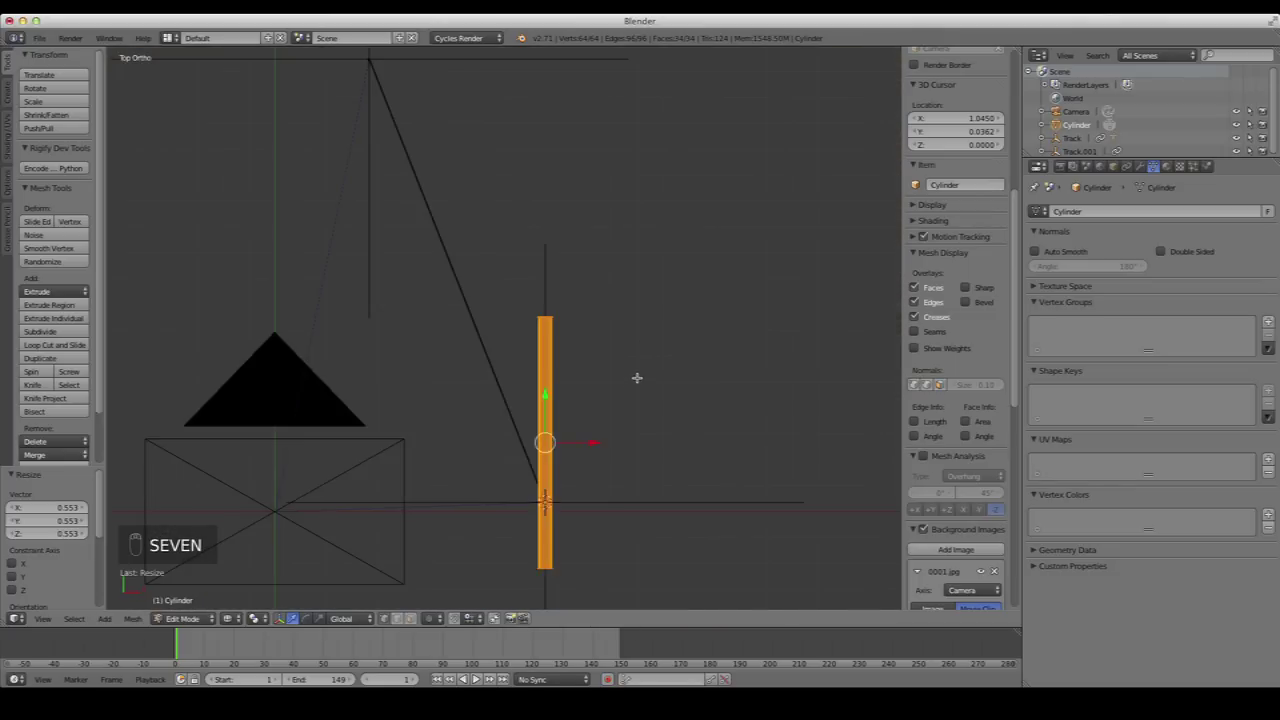
{"action": "key", "text": "s"}
{"action": "key", "text": "s"}
{"action": "left_click", "coordinate": [664, 358]}
{"action": "key", "text": "0"}
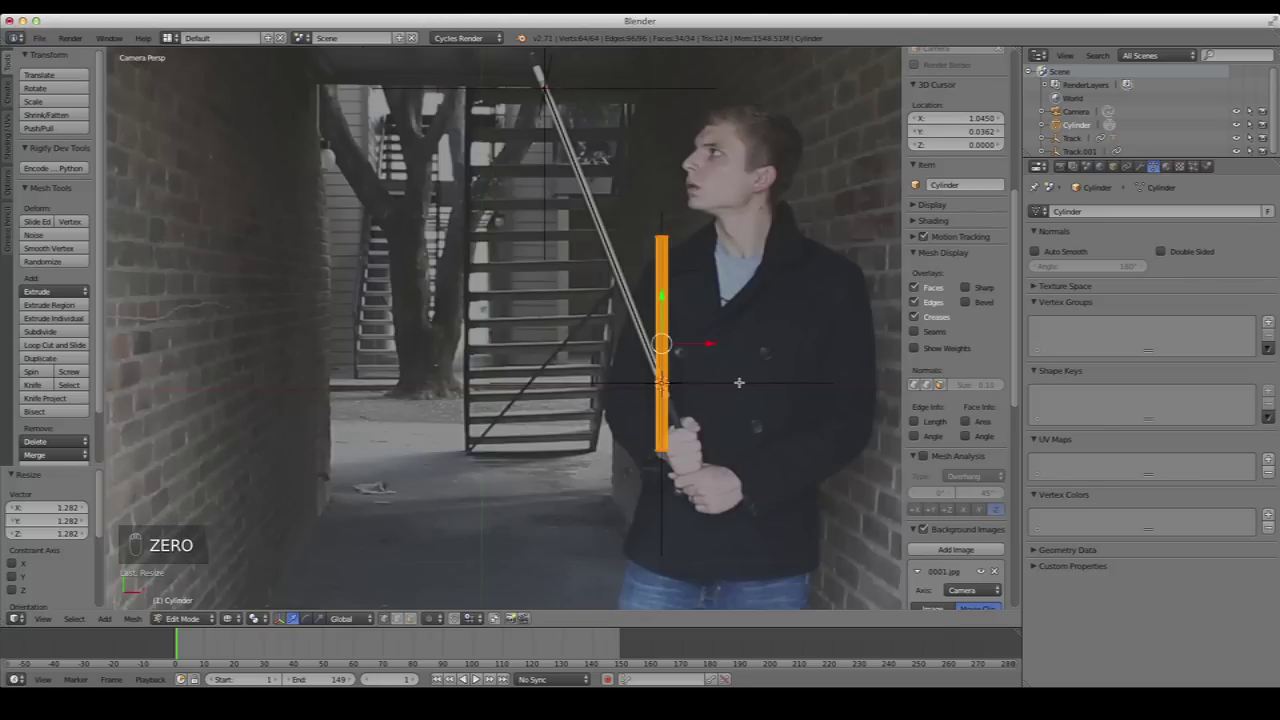
Shorten the cylinder mesh along Y by a factor of 0.726 and enlarge it uniformly by 1.221
{"action": "key", "text": "7"}
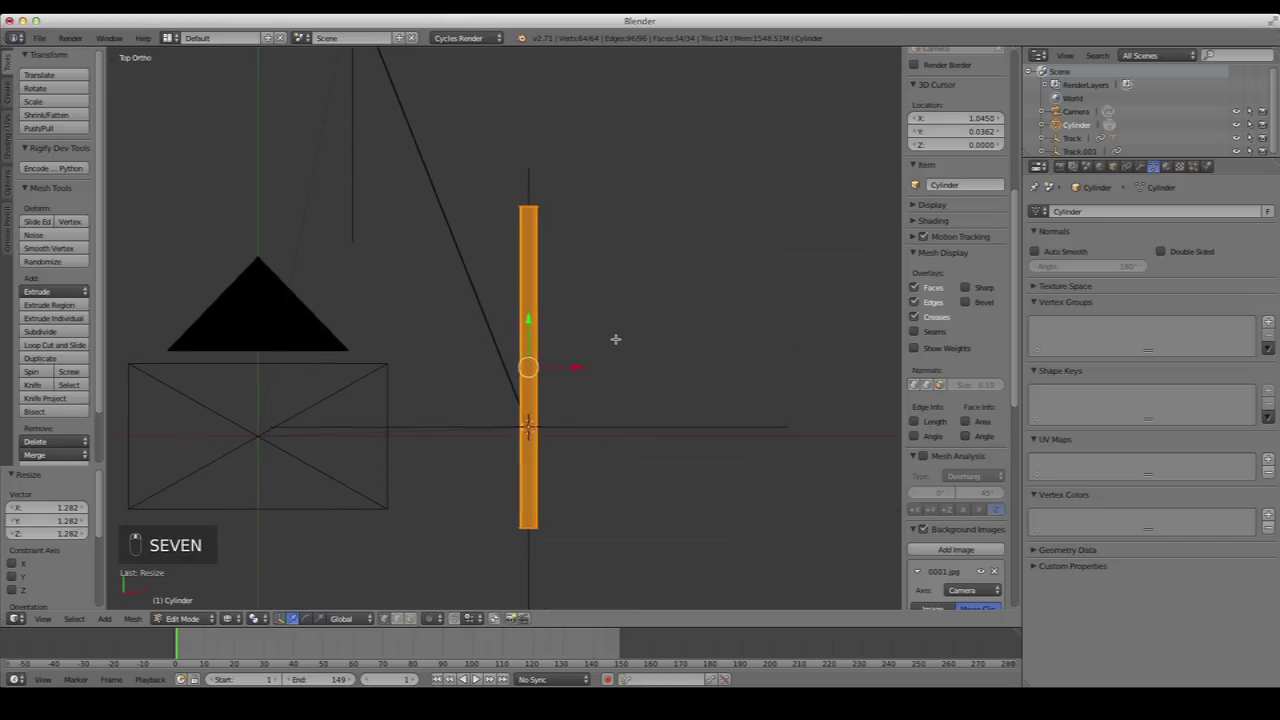
{"action": "key", "text": "s"}
{"action": "key", "text": "s"}
{"action": "left_click", "coordinate": [591, 351]}
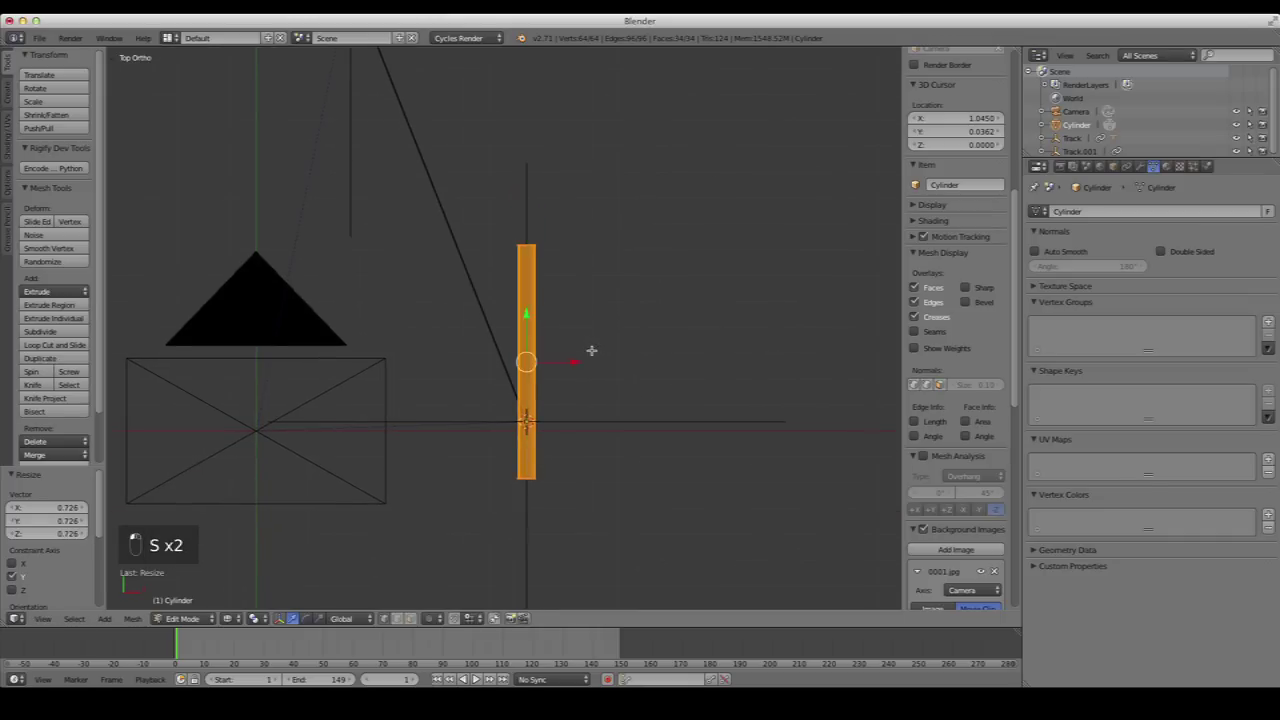
{"action": "key", "text": "s"}
{"action": "left_click", "coordinate": [600, 325]}
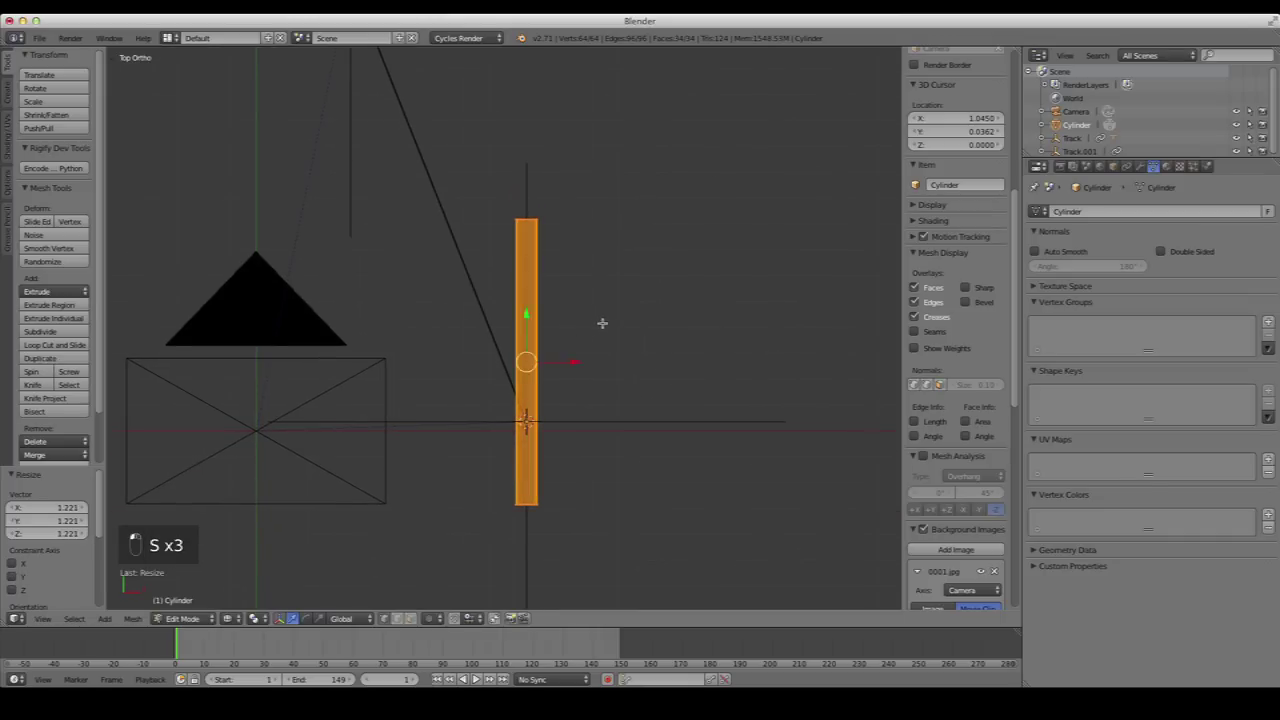
Fine-tune the cylinder's proportions over the footage in camera view, finishing with a scale of 0.821
{"action": "key", "text": "0"}
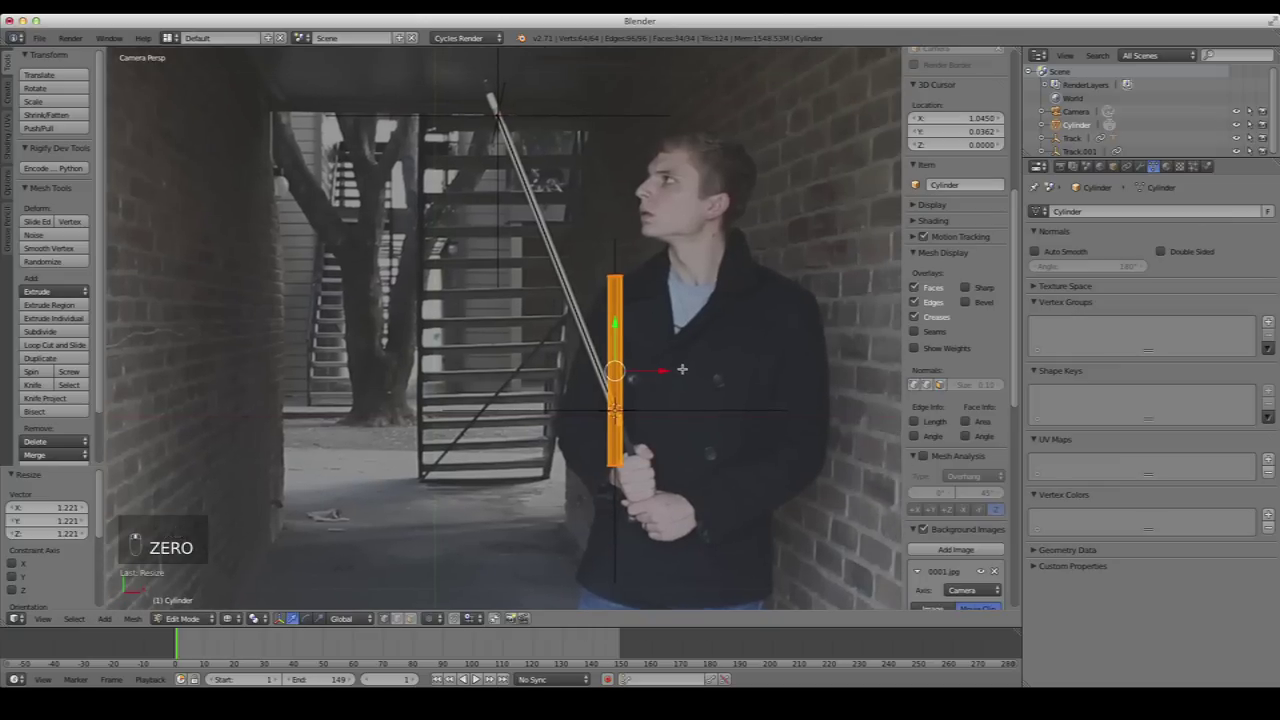
{"action": "key", "text": "s"}
{"action": "left_click", "coordinate": [662, 349]}
{"action": "key", "text": "s"}
{"action": "left_click", "coordinate": [661, 343]}
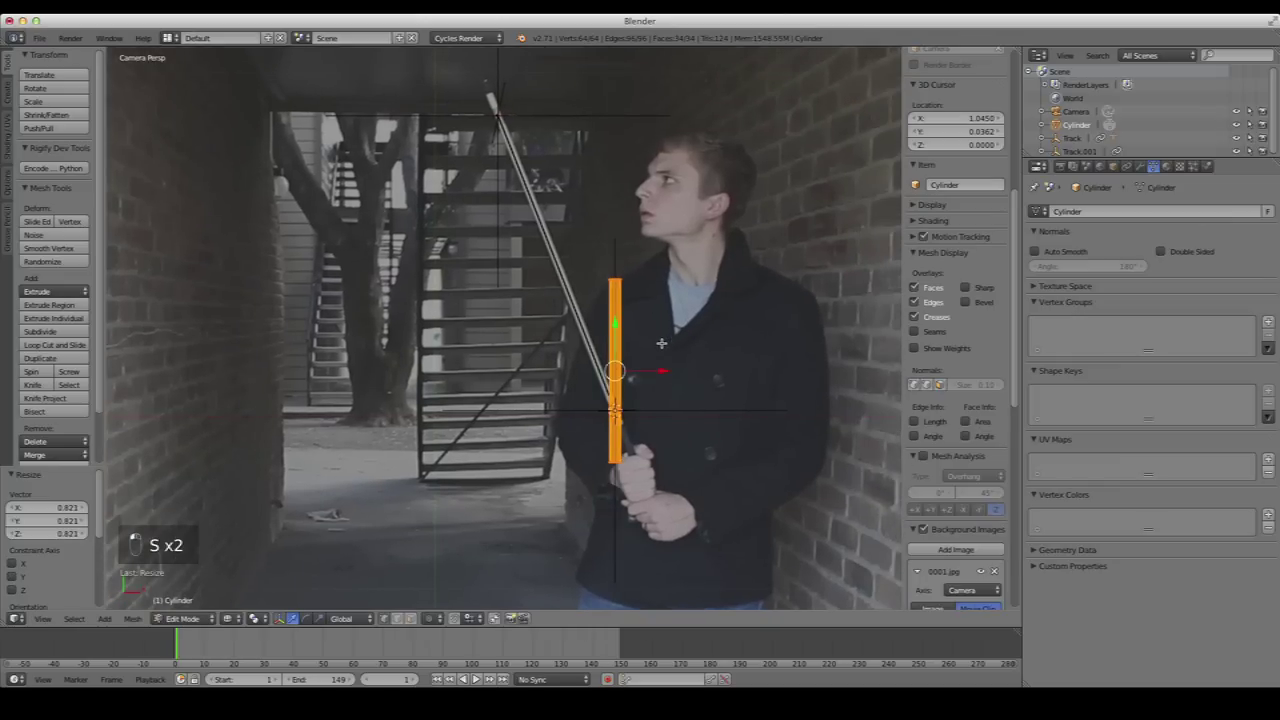
Move the cylinder mesh about 0.114 along Y toward the tip and check its base against the handle
{"action": "key", "text": "KP_0"}
{"action": "scroll", "coordinate": [652, 350], "scroll_direction": "up", "scroll_amount": 2}
{"action": "left_click_drag", "start_coordinate": [534, 336], "coordinate": [560, 294]}
{"action": "key", "text": "KP_7"}
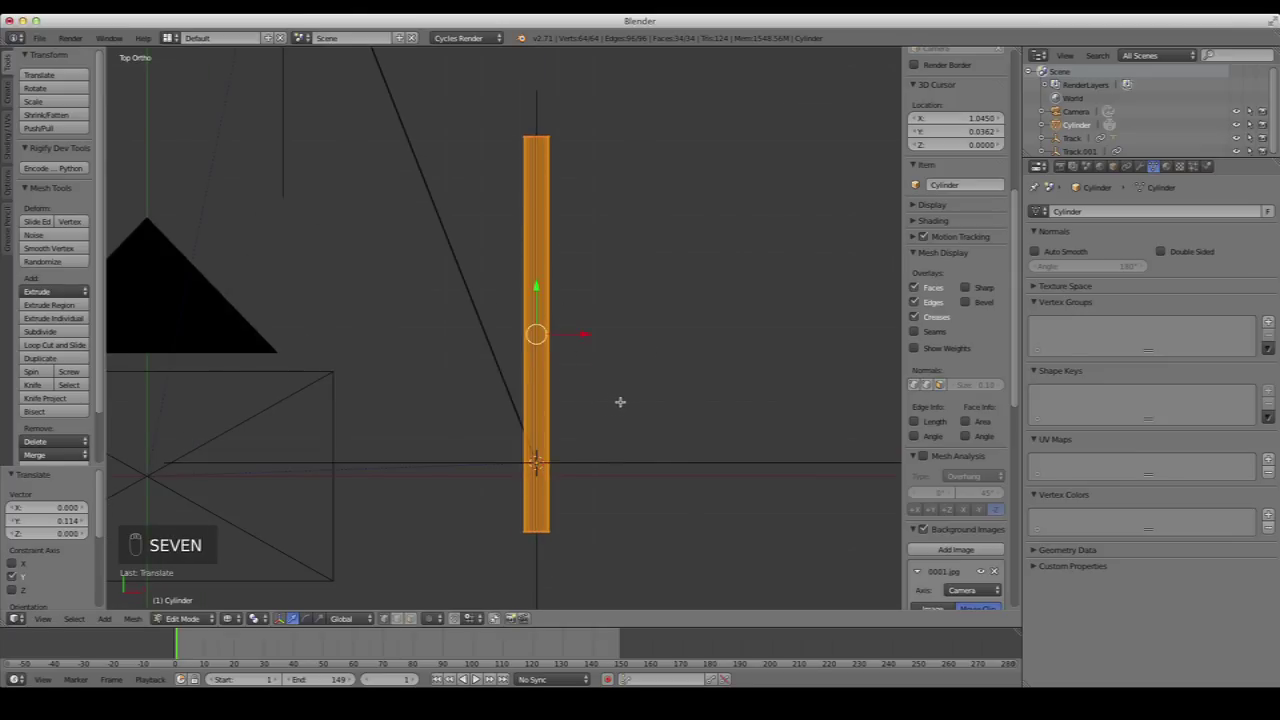
{"action": "key", "text": "KP_0"}
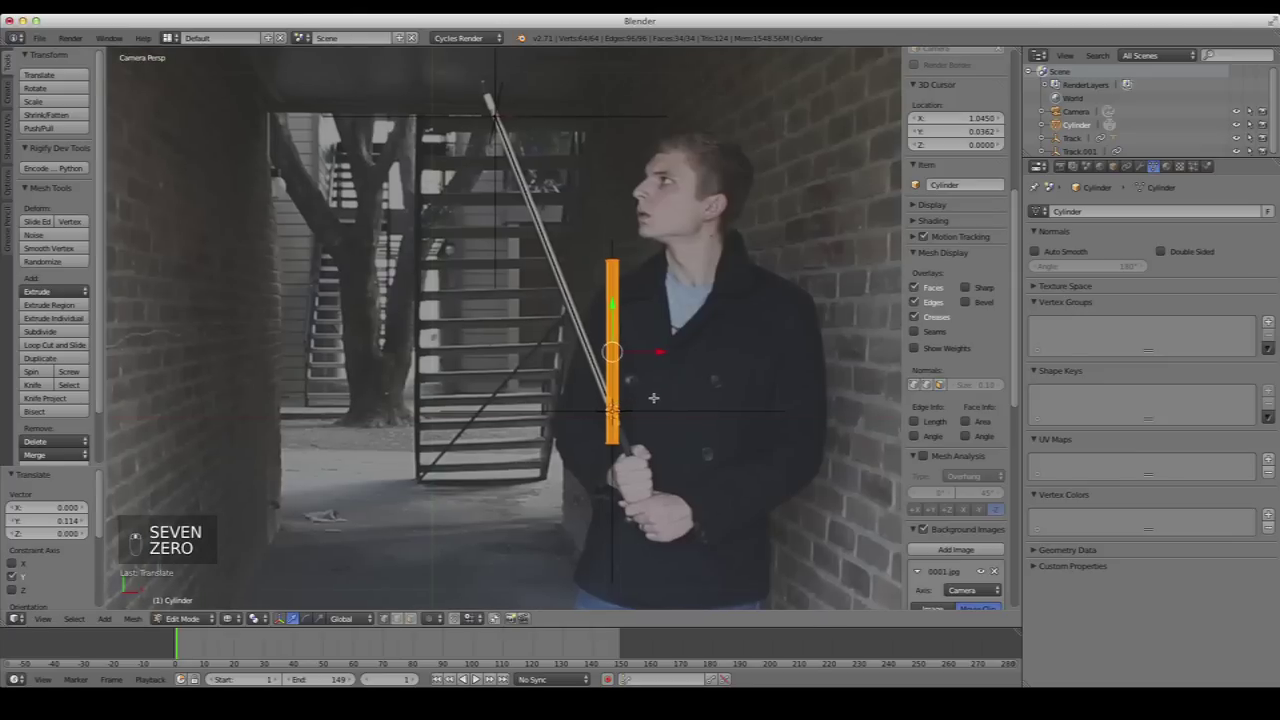
Select the cylinder's tip-end vertices in top view and move them about 1.082 along Y to lengthen the blade
{"action": "key", "text": "KP_7"}
{"action": "middle_click_drag", "start_coordinate": [631, 249], "coordinate": [603, 480], "text": "shift"}
{"action": "scroll", "coordinate": [603, 480], "scroll_direction": "down", "scroll_amount": 3}
{"action": "key", "text": "a"}
{"action": "key", "text": "b"}
{"action": "left_click_drag", "start_coordinate": [434, 294], "coordinate": [572, 377]}
{"action": "middle_click_drag", "start_coordinate": [557, 333], "coordinate": [572, 378], "text": "shift"}
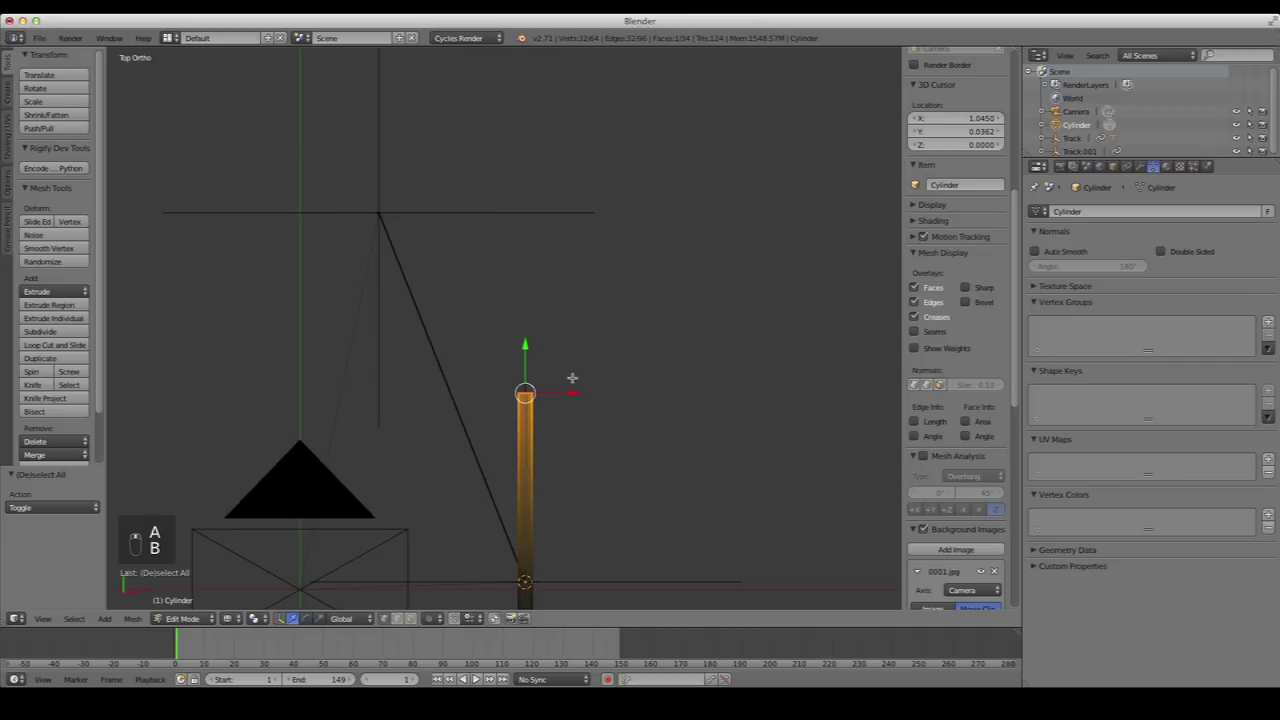
{"action": "left_click_drag", "start_coordinate": [530, 351], "coordinate": [561, 121]}
{"action": "scroll", "coordinate": [603, 277], "scroll_direction": "down", "scroll_amount": 3}
{"action": "middle_click_drag", "start_coordinate": [600, 280], "coordinate": [600, 231], "text": "shift"}
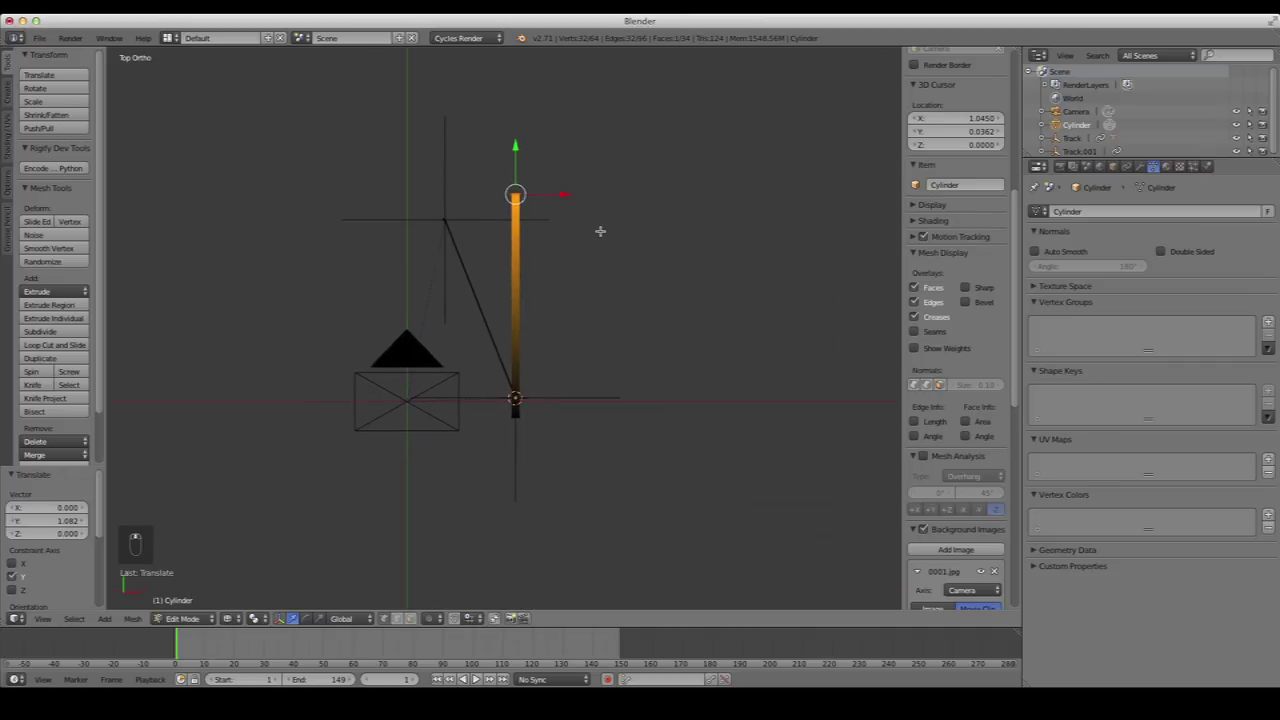
Adjust the blade's tip end against the footage by moving it about 0.216 along Y, and refine it in top view
{"action": "key", "text": "a"}
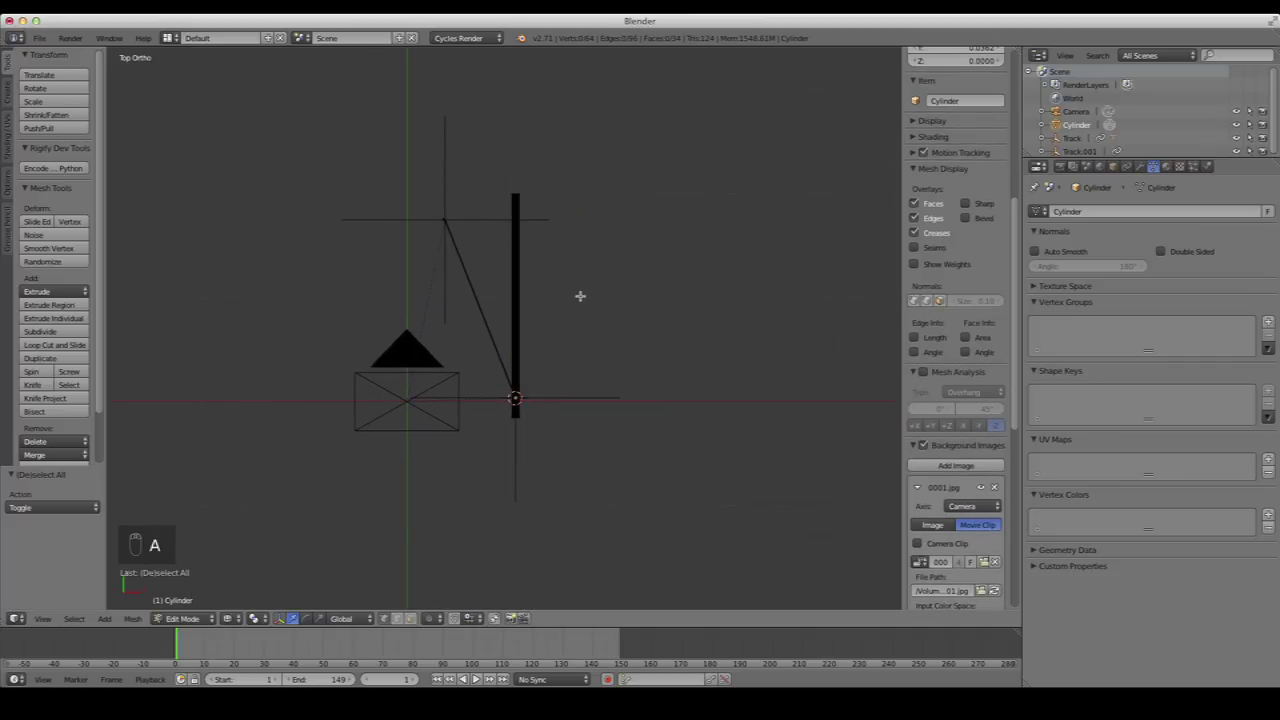
{"action": "key", "text": "0"}
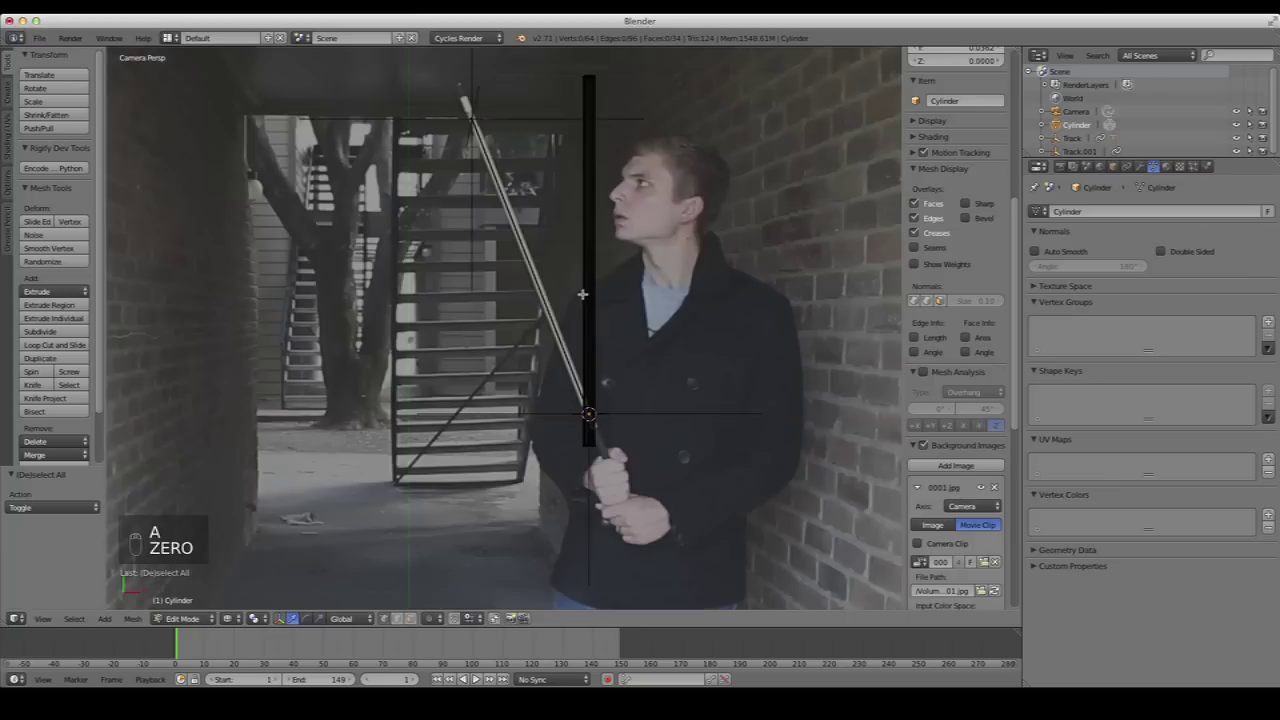
{"action": "middle_click_drag", "start_coordinate": [689, 204], "coordinate": [612, 264], "text": "shift"}
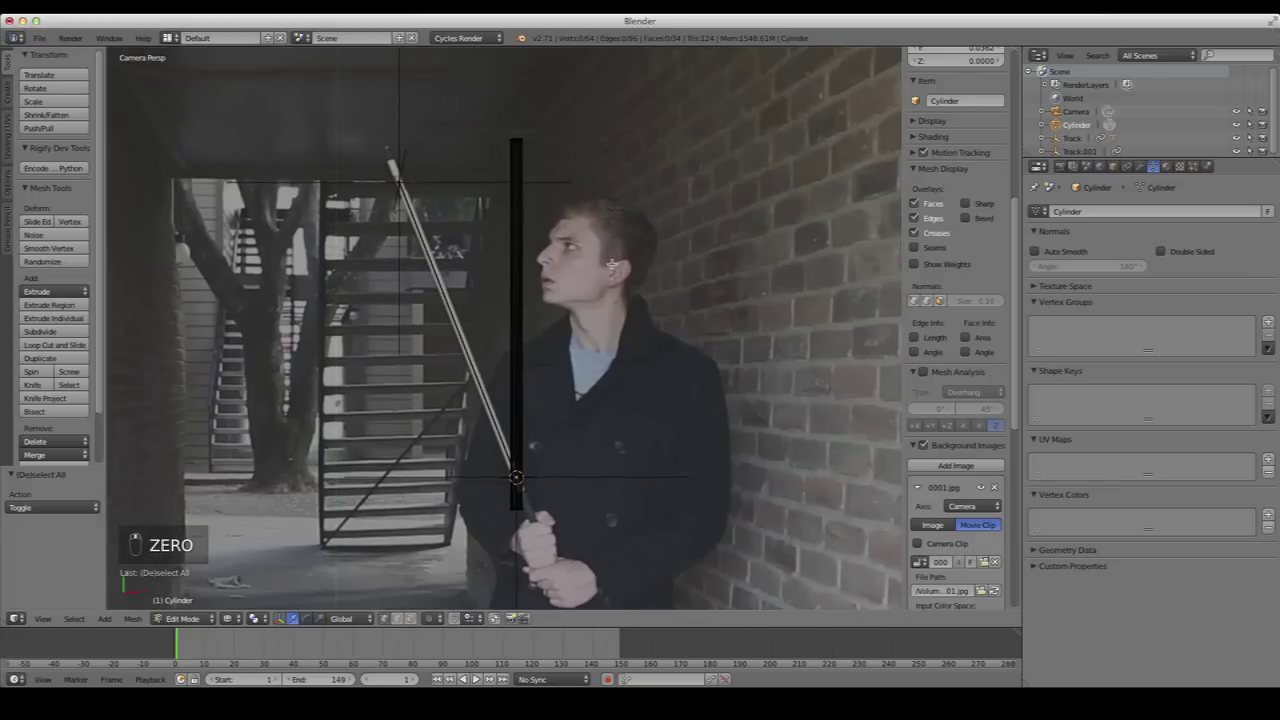
{"action": "key", "text": "b"}
{"action": "left_click_drag", "start_coordinate": [494, 117], "coordinate": [586, 169]}
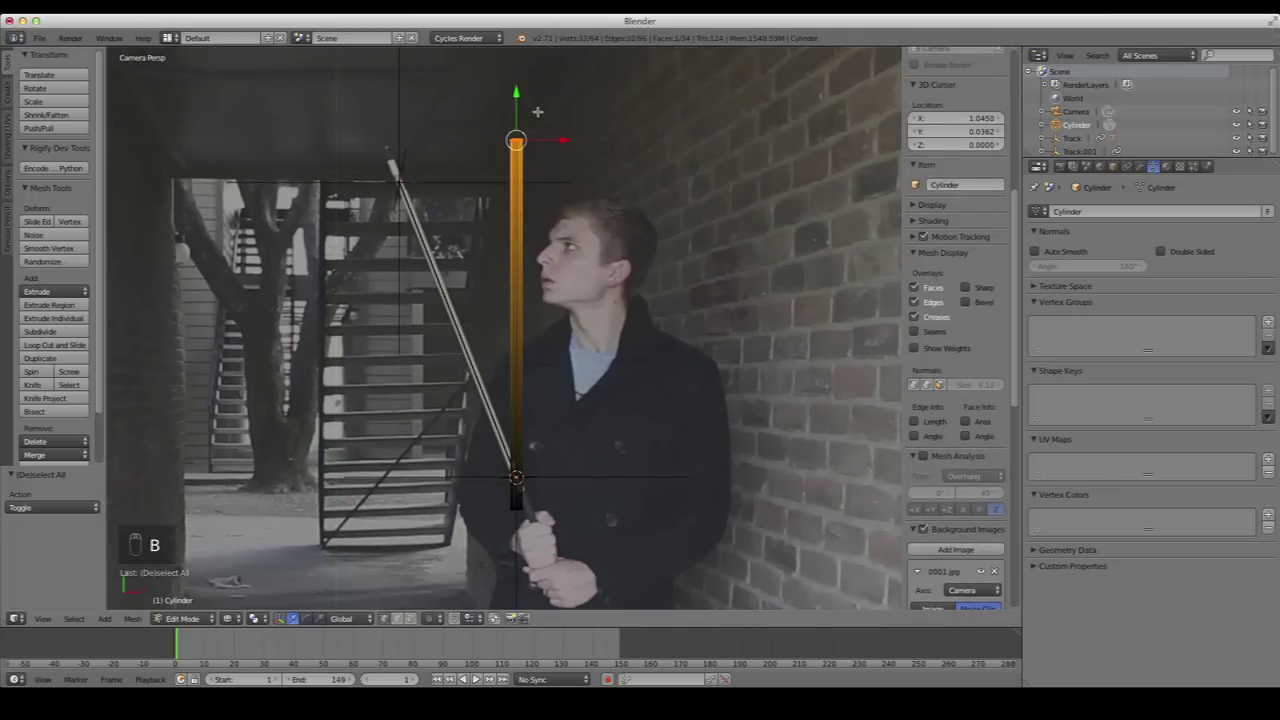
{"action": "left_click_drag", "start_coordinate": [517, 94], "coordinate": [546, 100]}
{"action": "key", "text": "KP_7"}
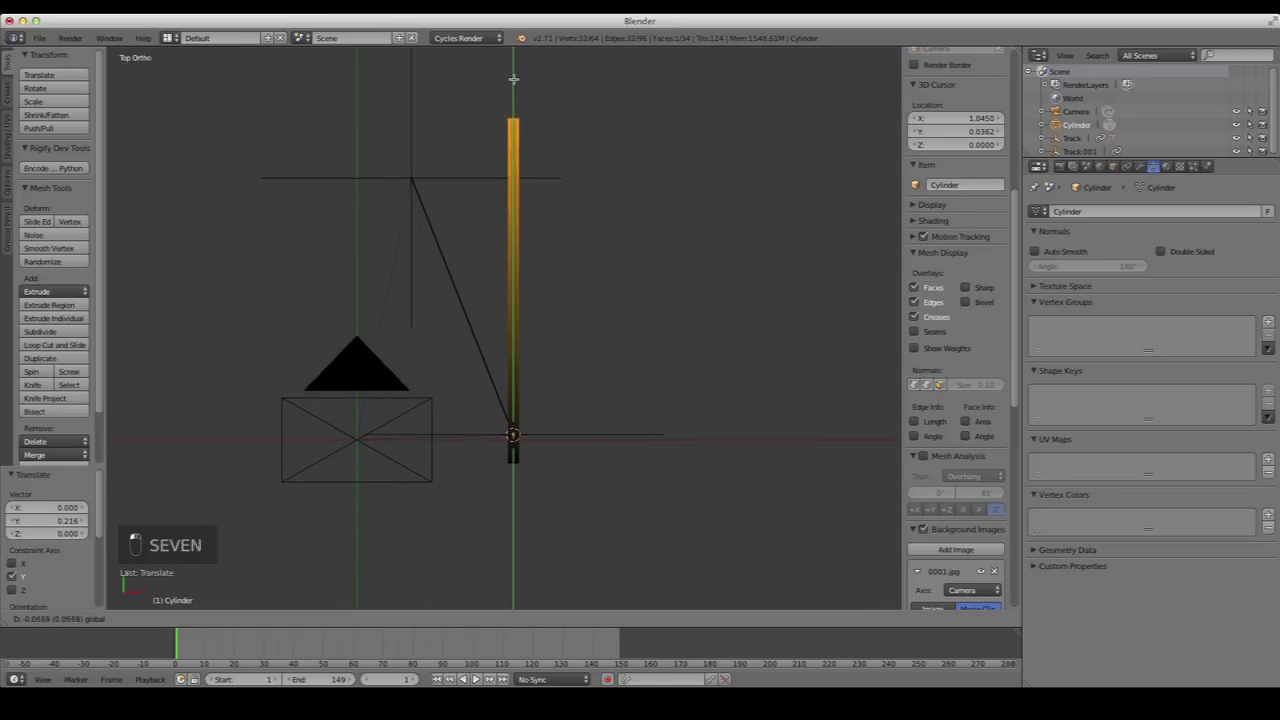
Extrude the cylinder's handle-end face about 0.008 outward along negative Y and scale it by 0.828 to start rounding that end
{"action": "middle_click_drag", "start_coordinate": [566, 503], "coordinate": [549, 374], "text": "shift"}
{"action": "scroll", "coordinate": [545, 385], "scroll_direction": "up", "scroll_amount": 4}
{"action": "key", "text": "a"}
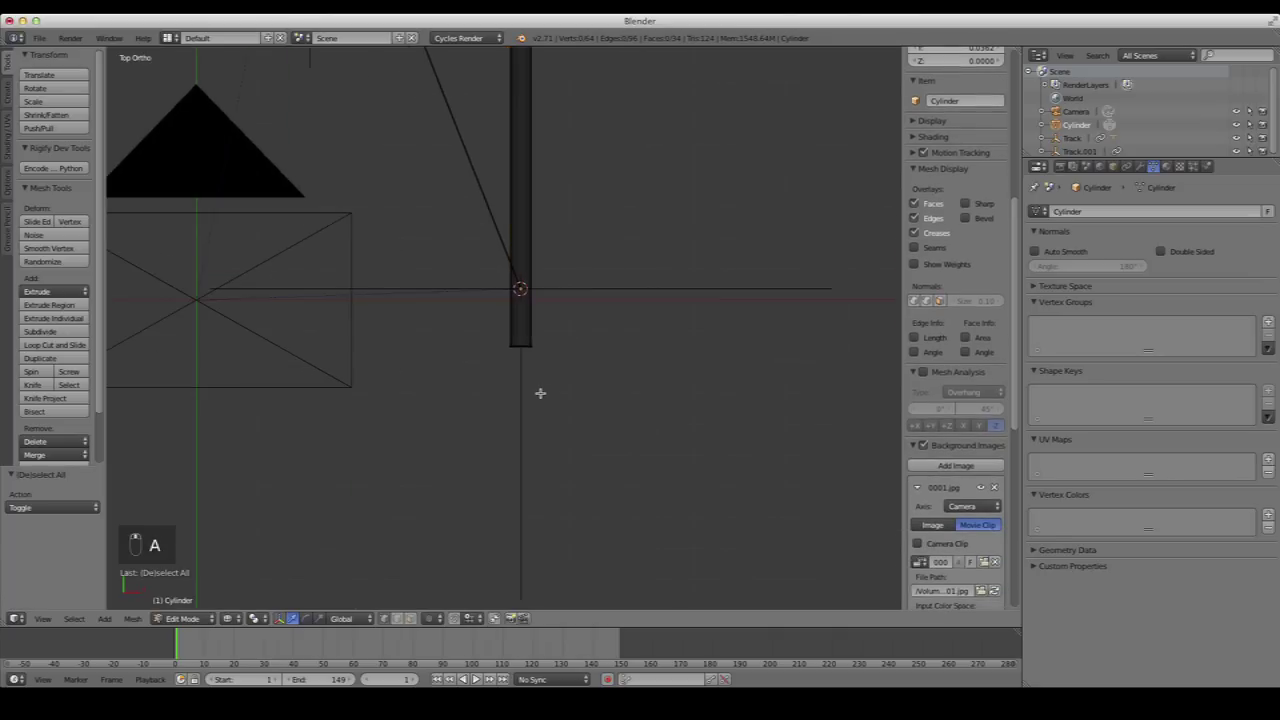
{"action": "scroll", "coordinate": [527, 386], "scroll_direction": "up", "scroll_amount": 6}
{"action": "key", "text": "b"}
{"action": "left_click_drag", "start_coordinate": [497, 363], "coordinate": [686, 451]}
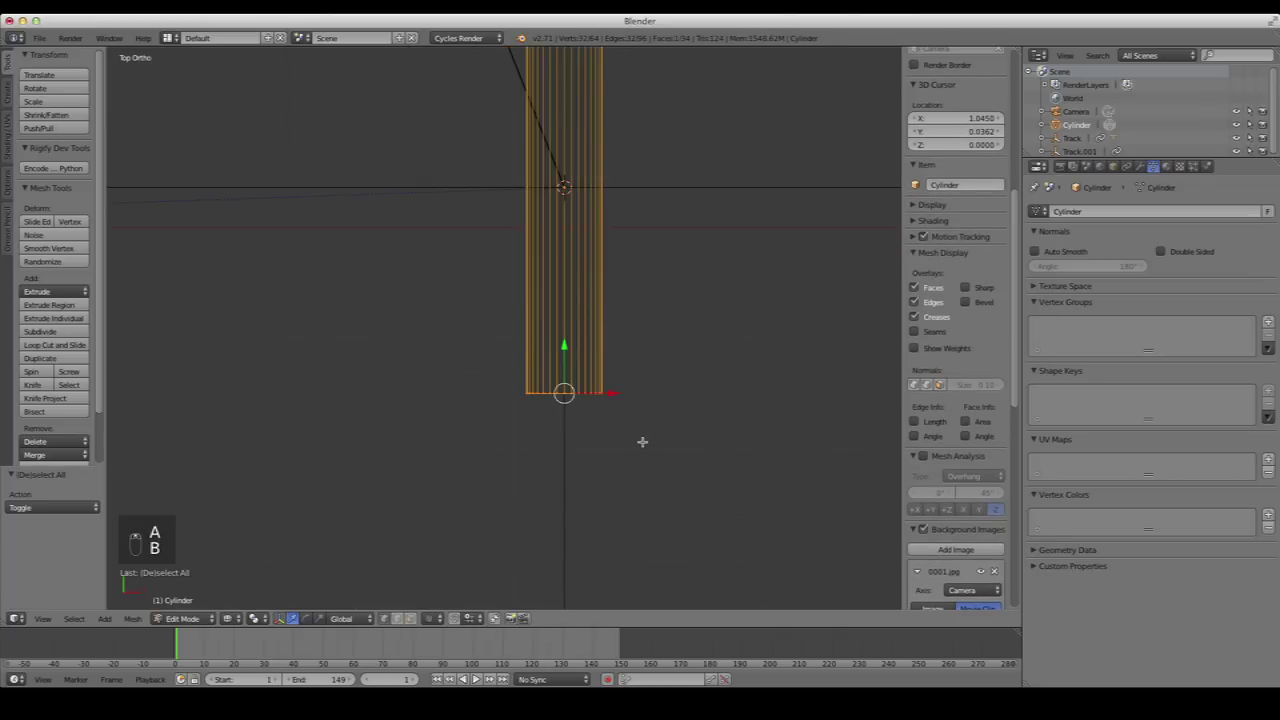
{"action": "key", "text": "e"}
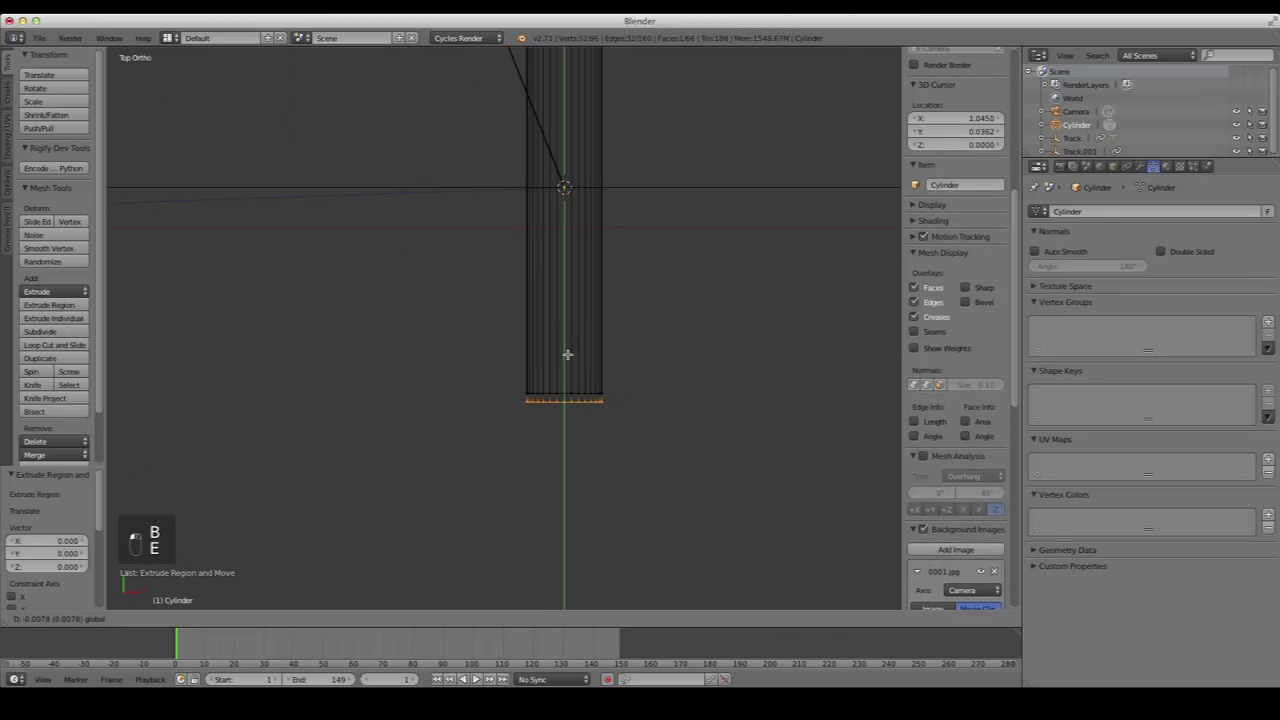
{"action": "left_click", "coordinate": [569, 354]}
{"action": "key", "text": "s"}
{"action": "left_click", "coordinate": [704, 486]}
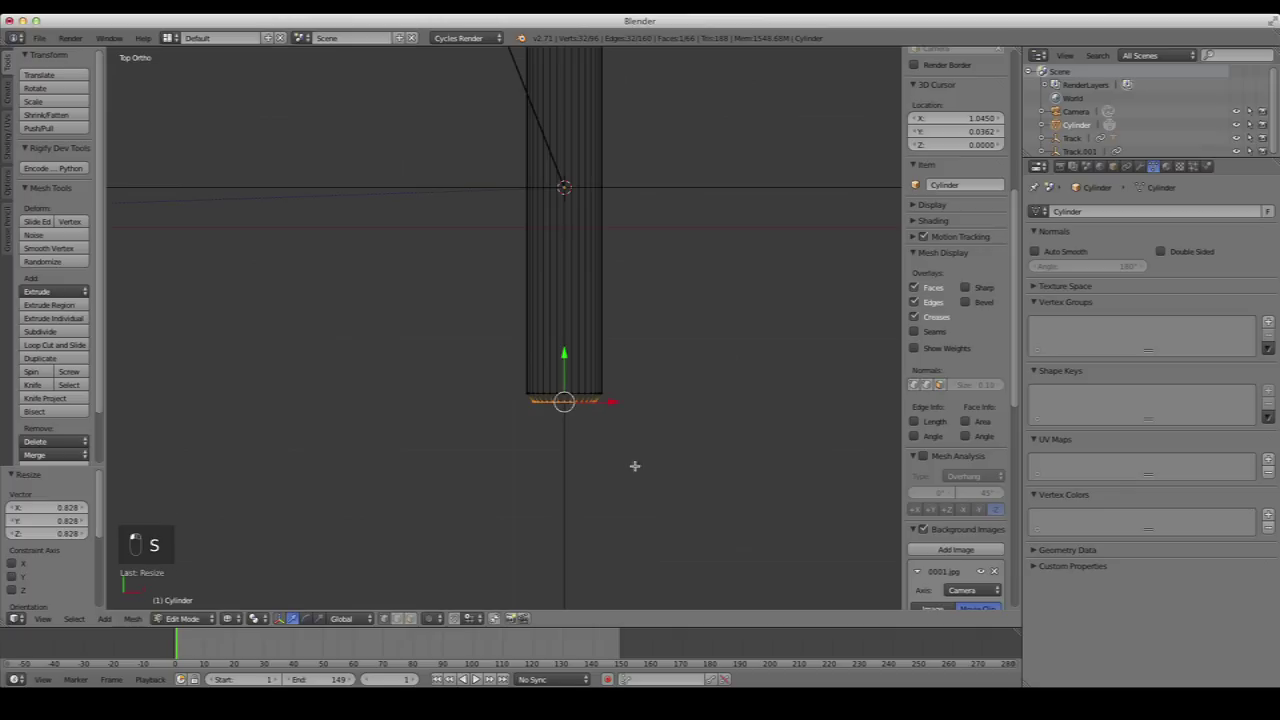
Extrude the cylinder's handle-end face outward again along negative Y and scale it down to continue the taper
{"action": "key", "text": "e"}
{"action": "left_click", "coordinate": [669, 477]}
{"action": "left_click_drag", "start_coordinate": [566, 358], "coordinate": [566, 363]}
{"action": "key", "text": "s"}
{"action": "left_click", "coordinate": [696, 470]}
Extrude the tapered handle end outward without scaling to form a short narrow stub, and return to Object Mode
{"action": "key", "text": "e"}
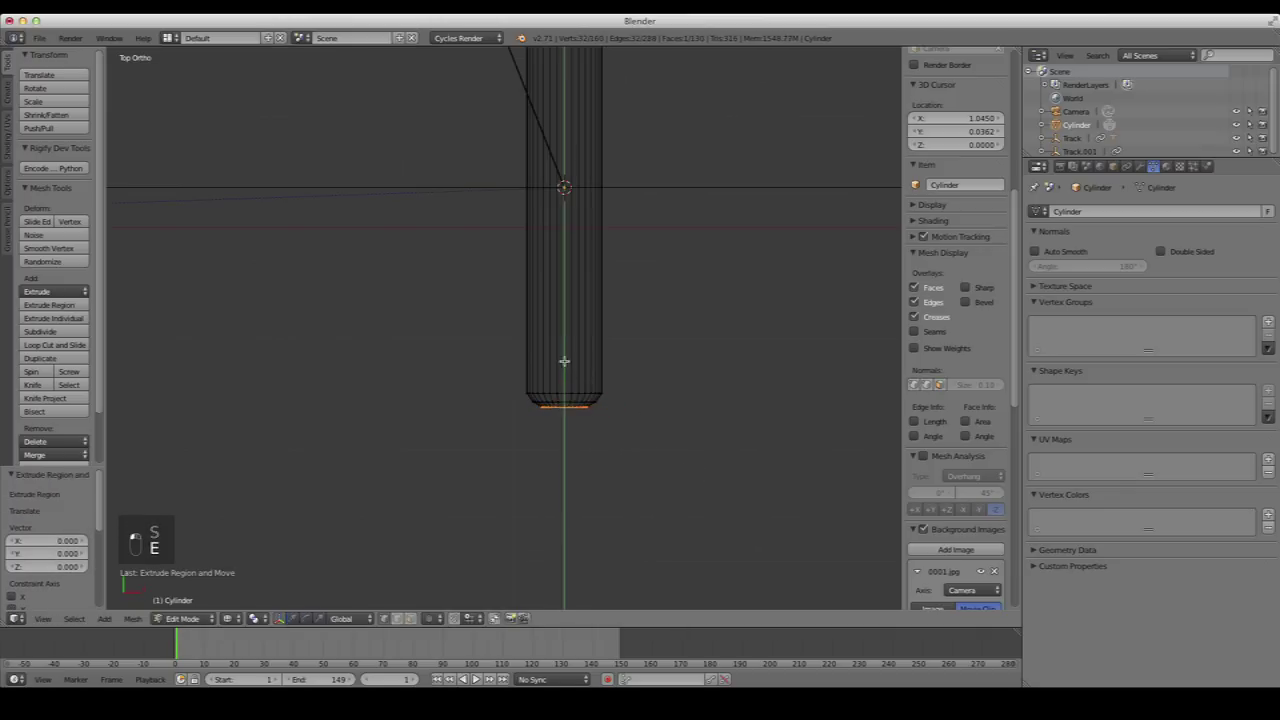
{"action": "left_click", "coordinate": [566, 367]}
{"action": "key", "text": "e"}
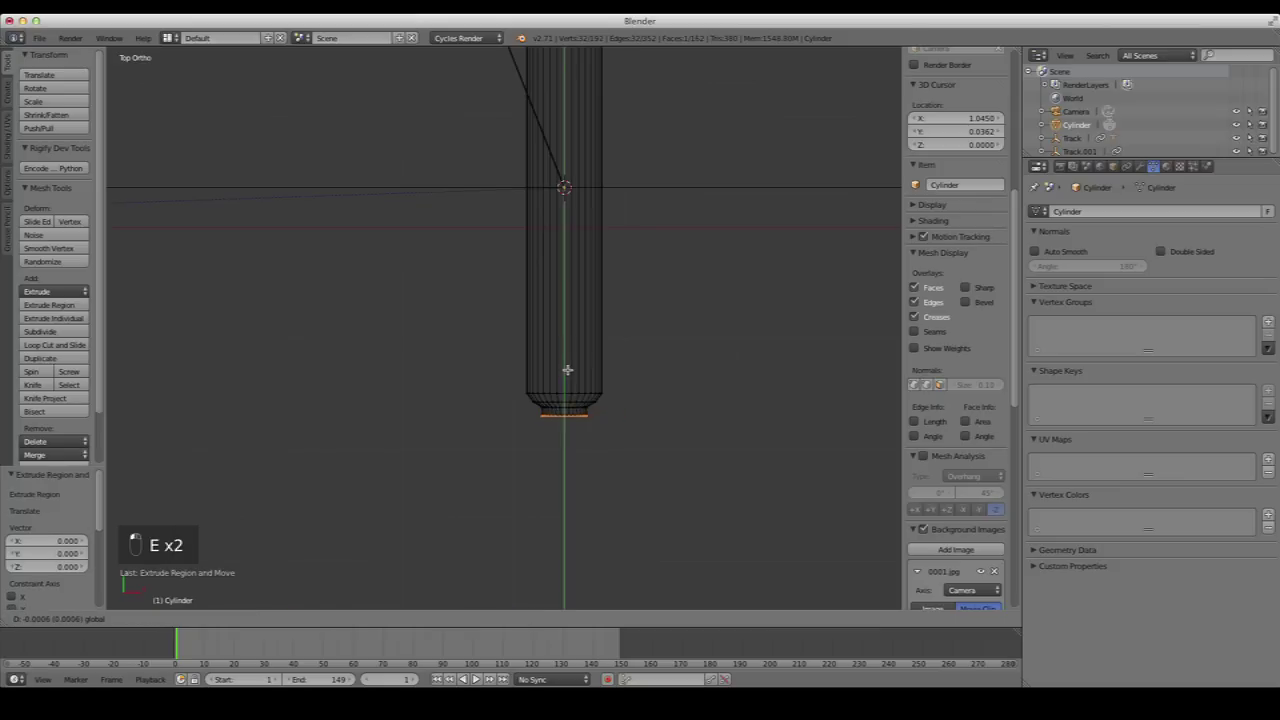
{"action": "left_click", "coordinate": [612, 441]}
{"action": "key", "text": "a"}
{"action": "scroll", "coordinate": [603, 436], "scroll_direction": "up", "scroll_amount": 3}
{"action": "scroll", "coordinate": [680, 489], "scroll_direction": "down", "scroll_amount": 4}
{"action": "key", "text": "Tab"}
Select the cylinder's tip-end vertices in Edit Mode, extrude them outward along Y and scale them by 0.733
{"action": "scroll", "coordinate": [655, 347], "scroll_direction": "down", "scroll_amount": 2}
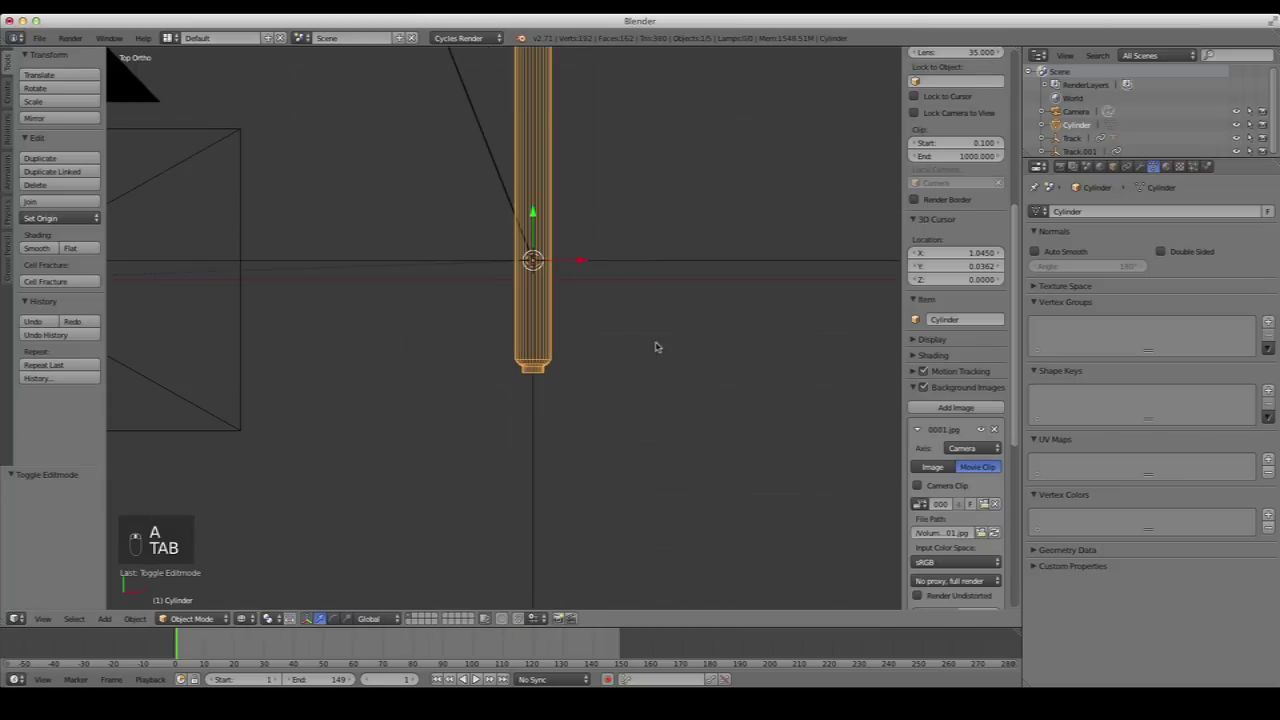
{"action": "scroll", "coordinate": [656, 343], "scroll_direction": "down", "scroll_amount": 2}
{"action": "middle_click_drag", "start_coordinate": [656, 343], "coordinate": [660, 495], "text": "shift"}
{"action": "scroll", "coordinate": [630, 280], "scroll_direction": "down", "scroll_amount": 1}
{"action": "middle_click_drag", "start_coordinate": [636, 272], "coordinate": [625, 707], "text": "shift"}
{"action": "scroll", "coordinate": [551, 257], "scroll_direction": "up", "scroll_amount": 8}
{"action": "key", "text": "Tab"}
{"action": "key", "text": "a"}
{"action": "key", "text": "a"}
{"action": "key", "text": "a"}
{"action": "key", "text": "b"}
{"action": "left_click_drag", "start_coordinate": [411, 266], "coordinate": [545, 308]}
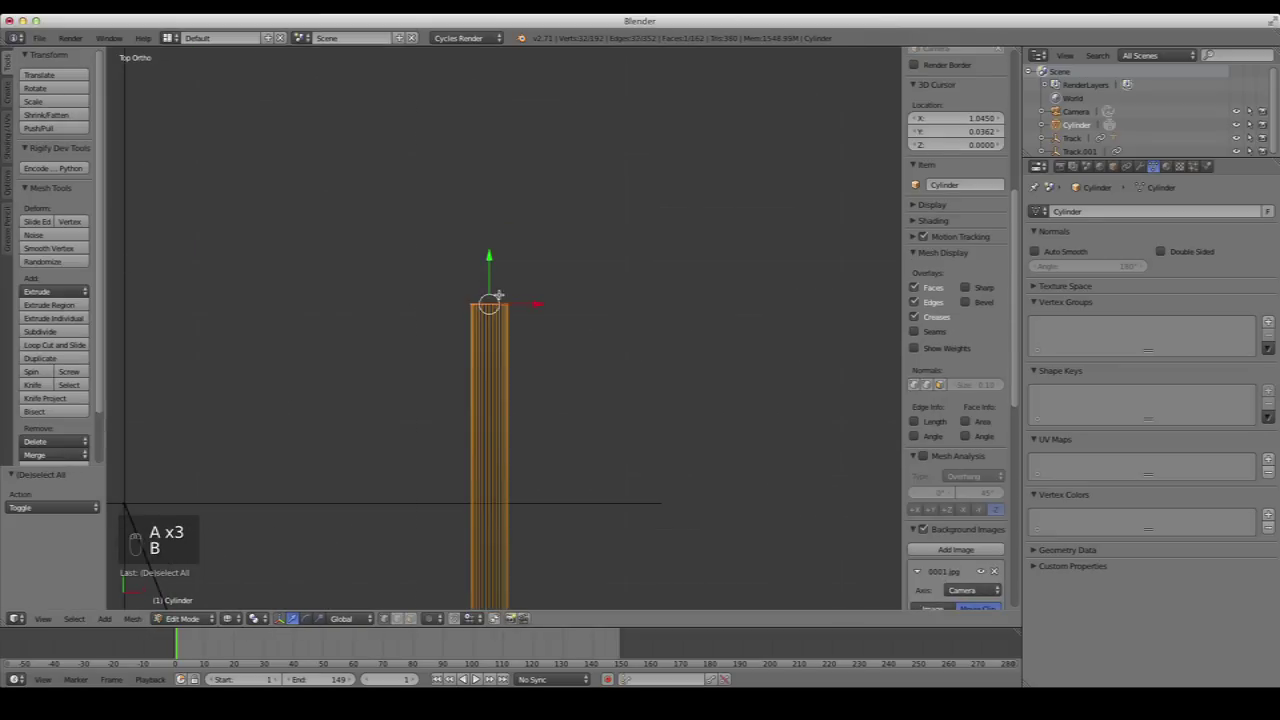
{"action": "scroll", "coordinate": [498, 297], "scroll_direction": "up", "scroll_amount": 3}
{"action": "key", "text": "e"}
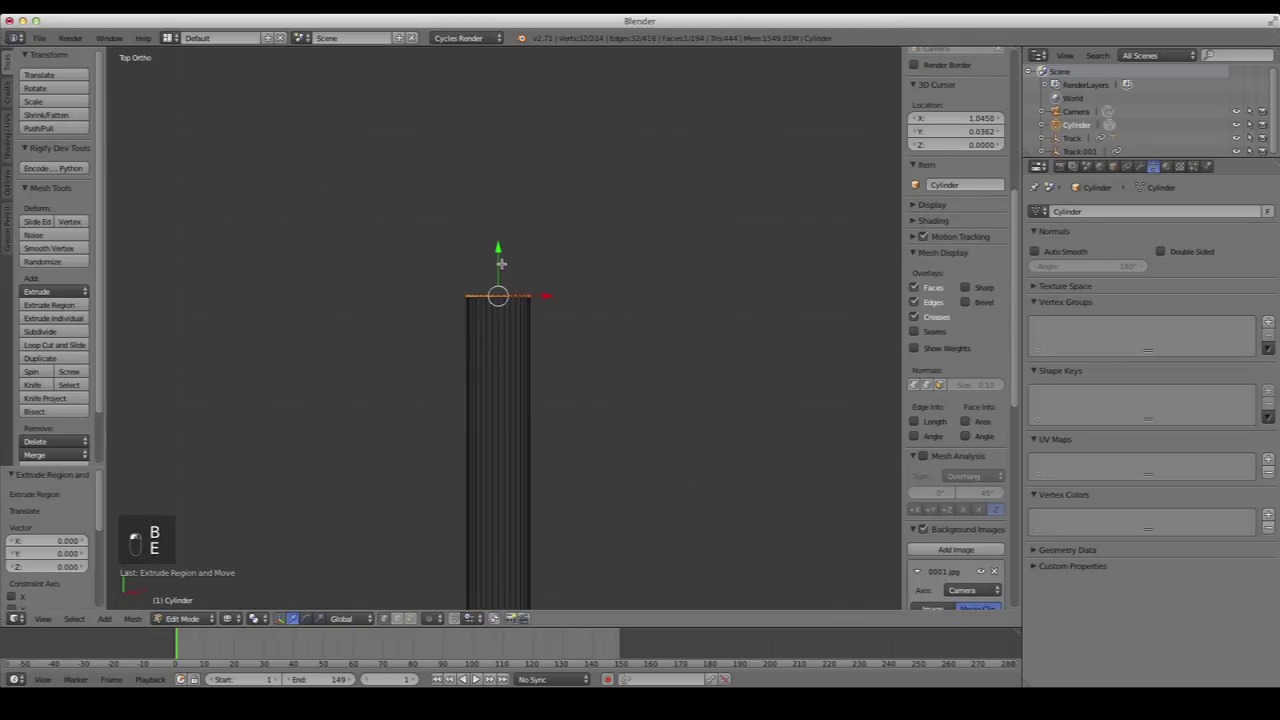
{"action": "left_click", "coordinate": [699, 333]}
{"action": "key", "text": "s"}
{"action": "left_click", "coordinate": [643, 318]}
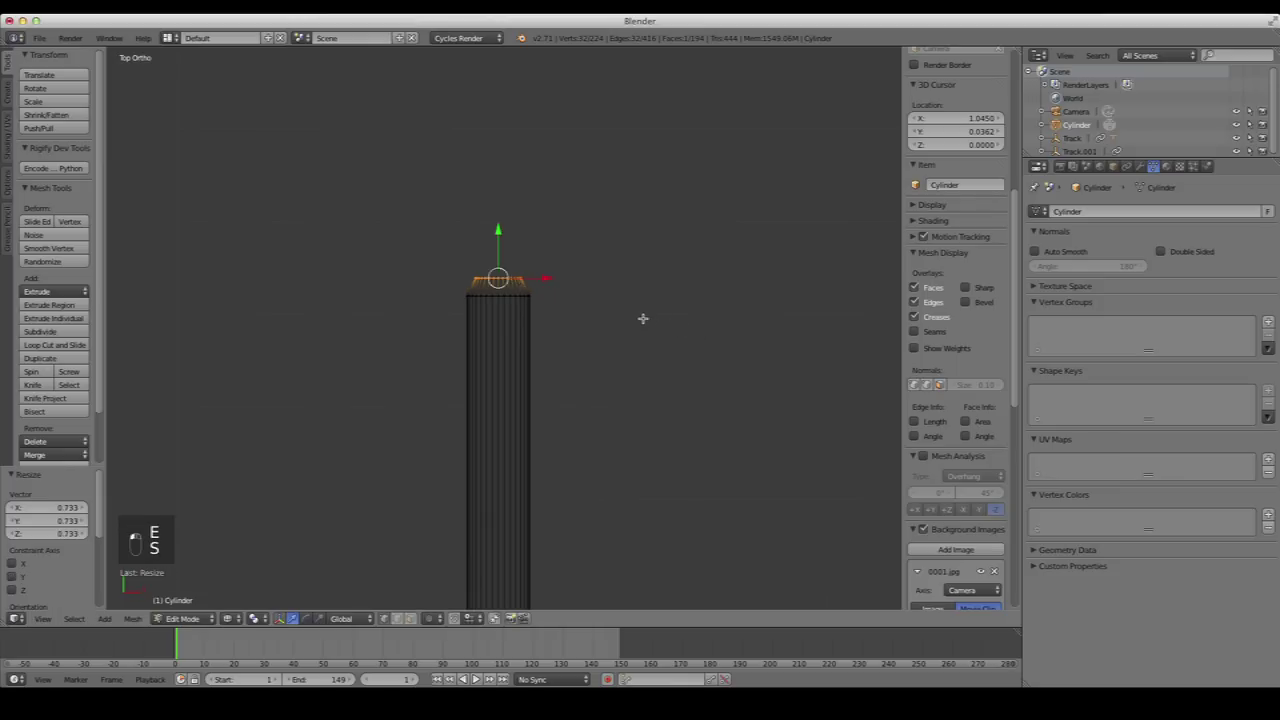
Extrude the tip-end face once more, scale it down into a blunt point, adjust it along Y, and return to Object Mode
{"action": "key", "text": "e"}
{"action": "left_click", "coordinate": [643, 318]}
{"action": "key", "text": "e"}
{"action": "left_click", "coordinate": [643, 303]}
{"action": "key", "text": "s"}
{"action": "left_click", "coordinate": [543, 270]}
{"action": "left_click_drag", "start_coordinate": [498, 213], "coordinate": [503, 210]}
{"action": "scroll", "coordinate": [569, 297], "scroll_direction": "down", "scroll_amount": 3}
{"action": "scroll", "coordinate": [585, 300], "scroll_direction": "down", "scroll_amount": 2}
{"action": "key", "text": "a"}
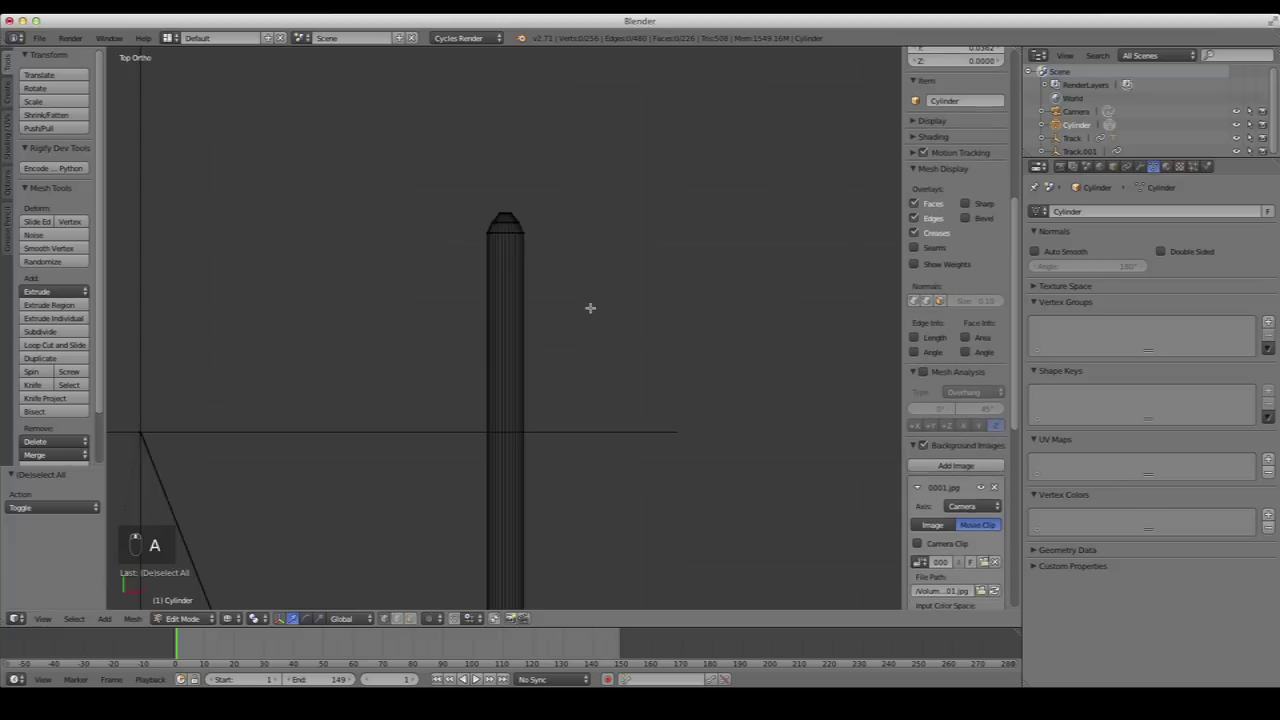
{"action": "scroll", "coordinate": [583, 343], "scroll_direction": "down", "scroll_amount": 3}
{"action": "key", "text": "Tab"}
Shade the cylinder smooth, display it solid, and check it against the footage in camera view
{"action": "middle_click_drag", "start_coordinate": [511, 428], "coordinate": [532, 258], "text": "shift"}
{"action": "left_click", "coordinate": [38, 248]}
{"action": "key", "text": "z"}
{"action": "middle_click_drag", "start_coordinate": [648, 400], "coordinate": [645, 250], "text": "shift"}
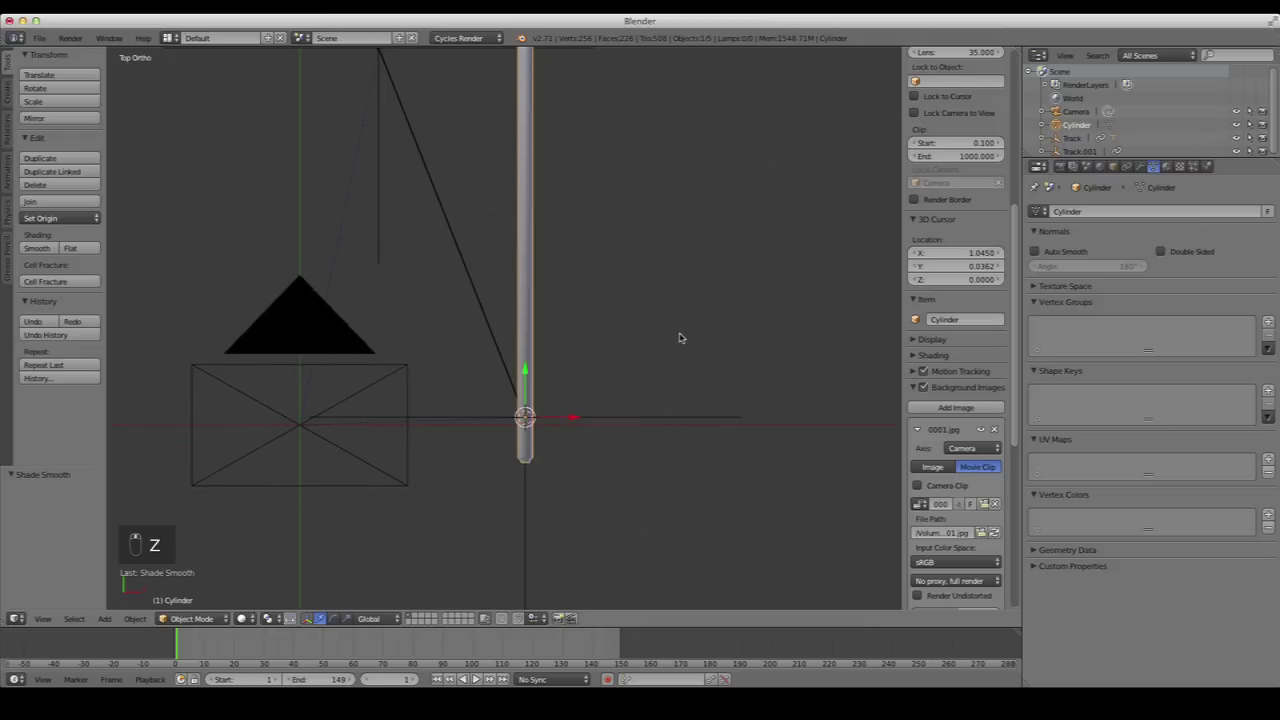
{"action": "key", "text": "0"}
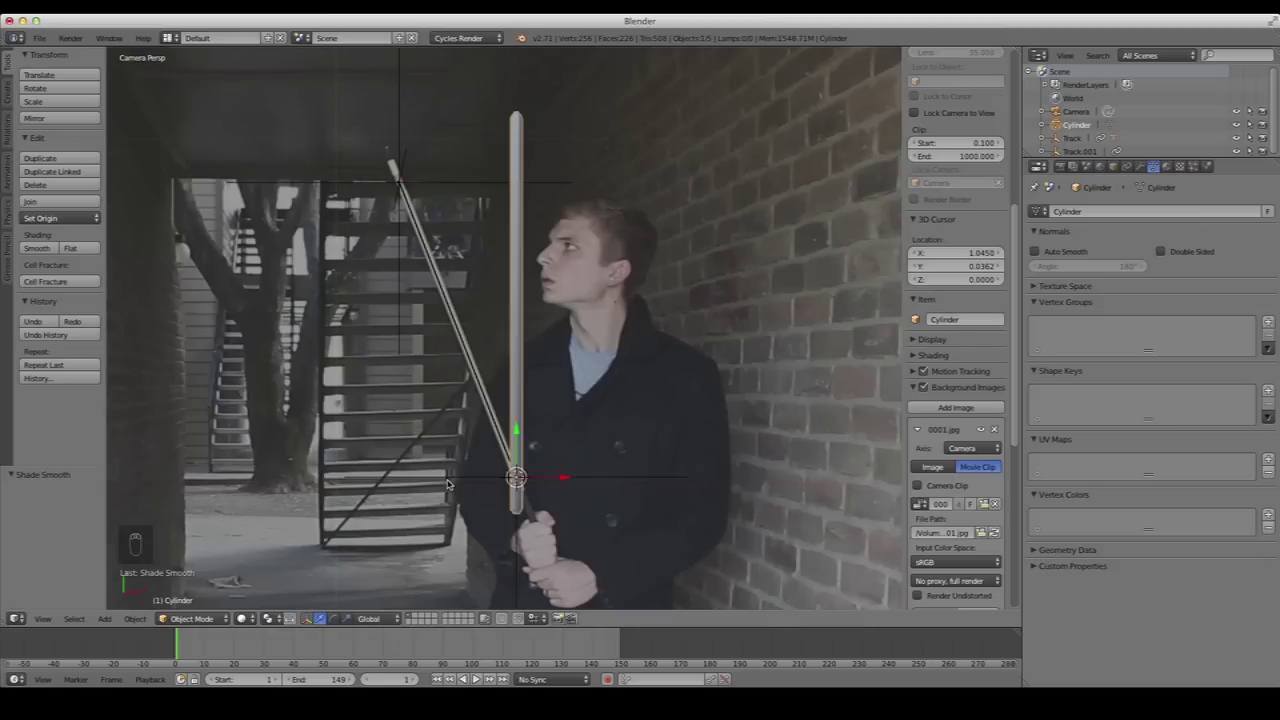
Return to top view and apply the cylinder's scale
{"action": "key", "text": "7"}
{"action": "middle_click_drag", "start_coordinate": [584, 410], "coordinate": [565, 531], "text": "shift"}
{"action": "left_click", "coordinate": [506, 321]}
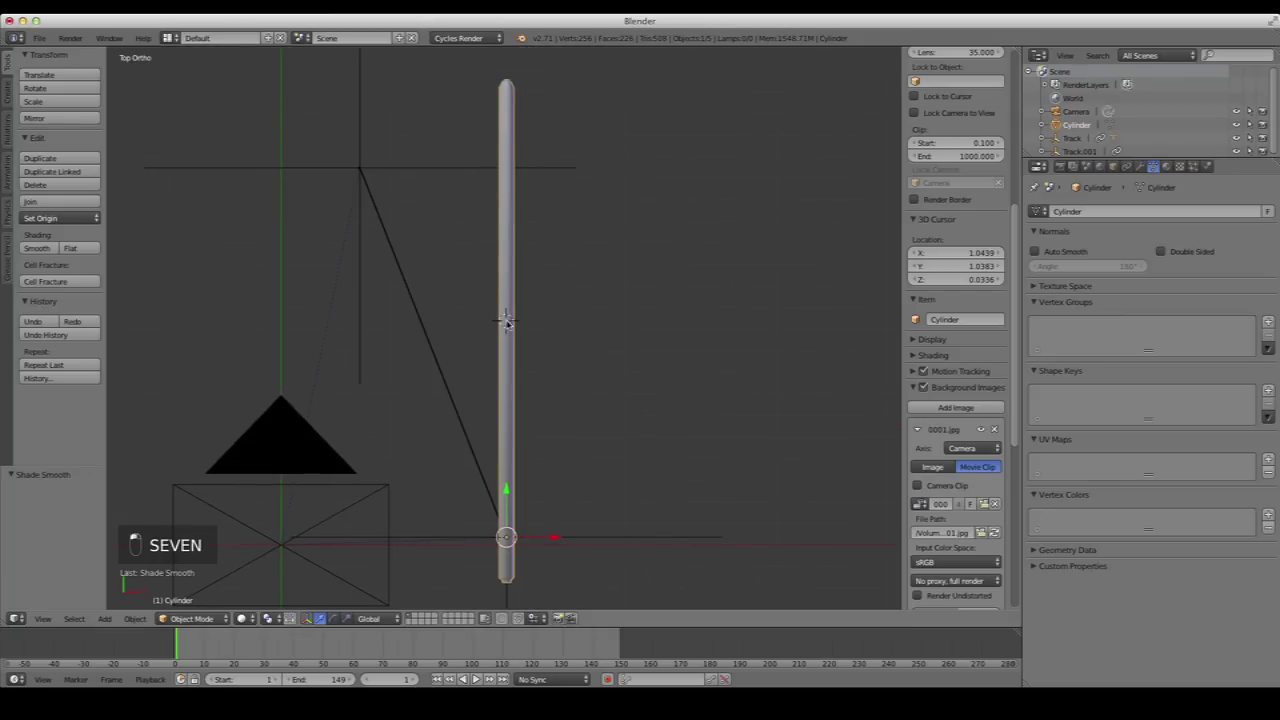
{"action": "key", "text": "ctrl+a"}
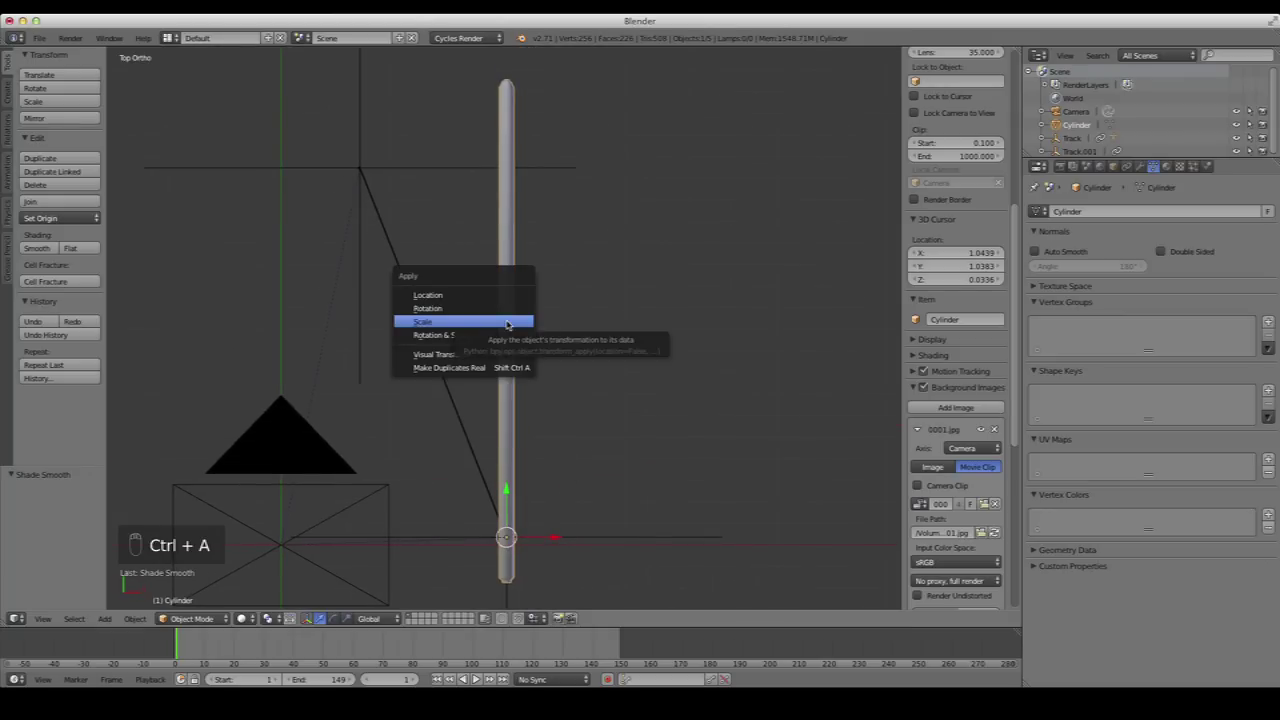
{"action": "left_click", "coordinate": [507, 322]}
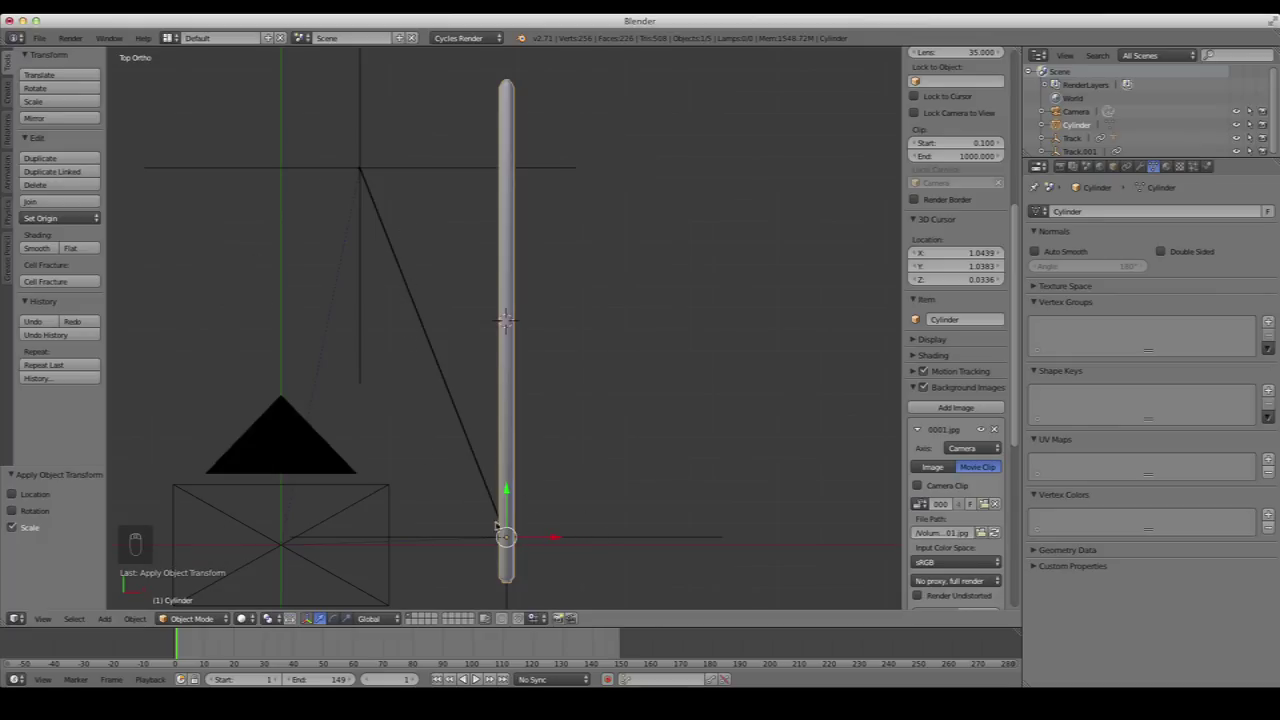
Snap the 3D cursor to the handle's Track empty and set the pivot point to 3D Cursor
{"action": "scroll", "coordinate": [500, 528], "scroll_direction": "up", "scroll_amount": 3}
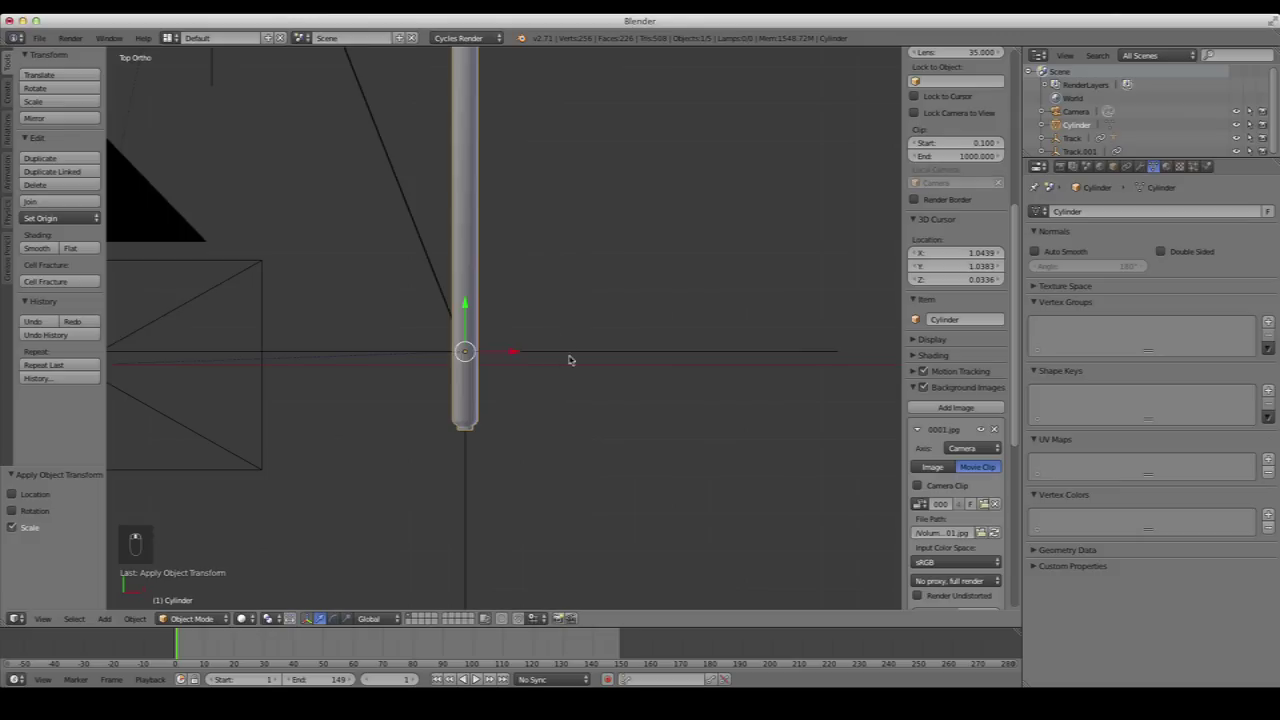
{"action": "right_click", "coordinate": [583, 352]}
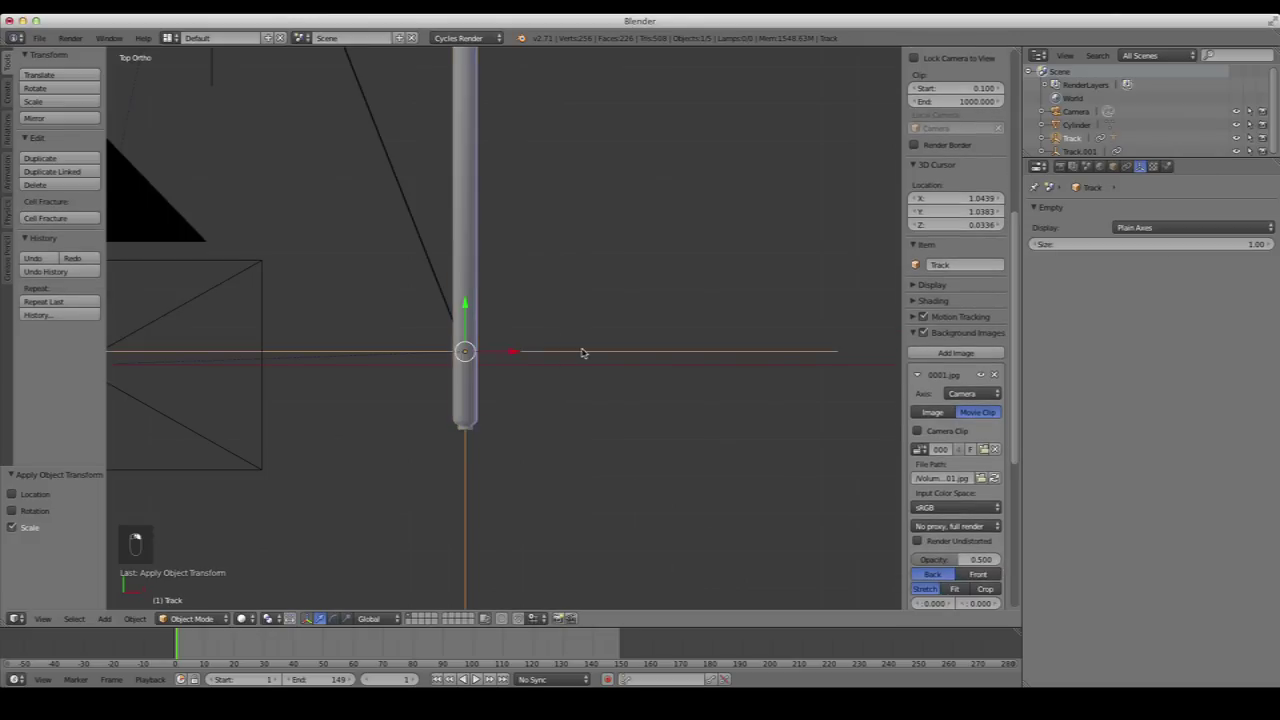
{"action": "key", "text": "shift+s"}
{"action": "left_click", "coordinate": [529, 353]}
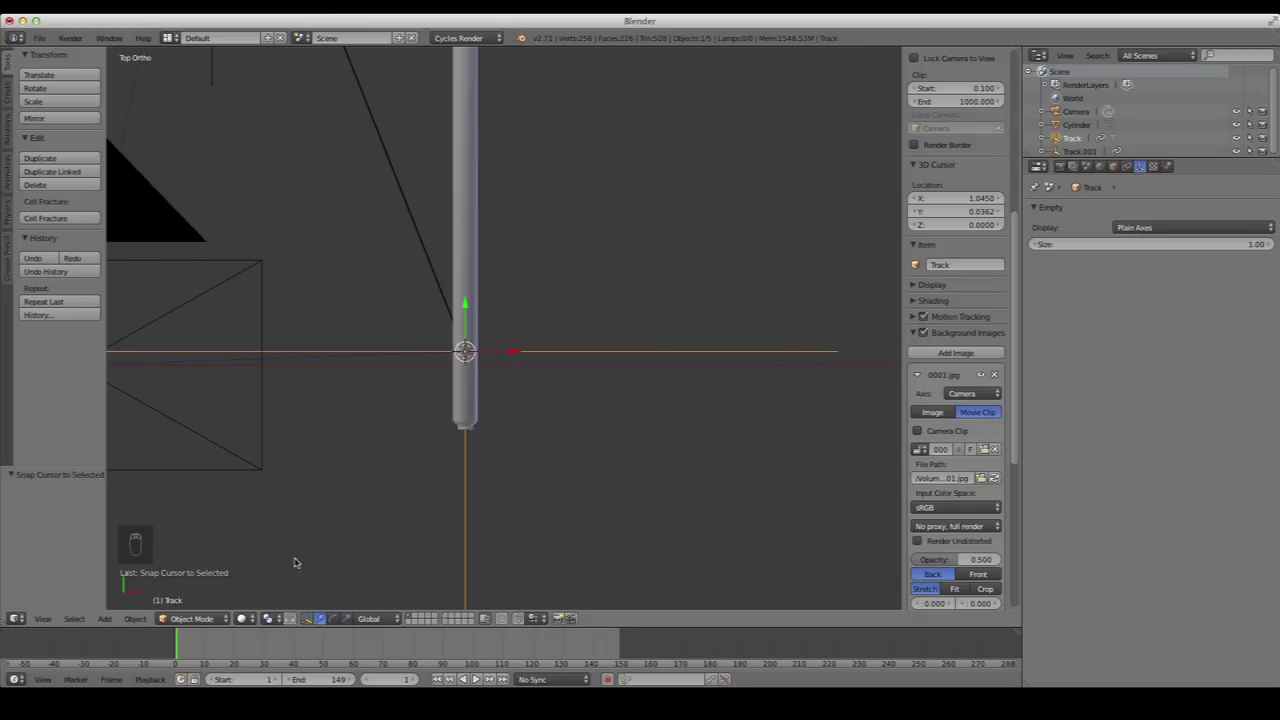
{"action": "left_click", "coordinate": [268, 619]}
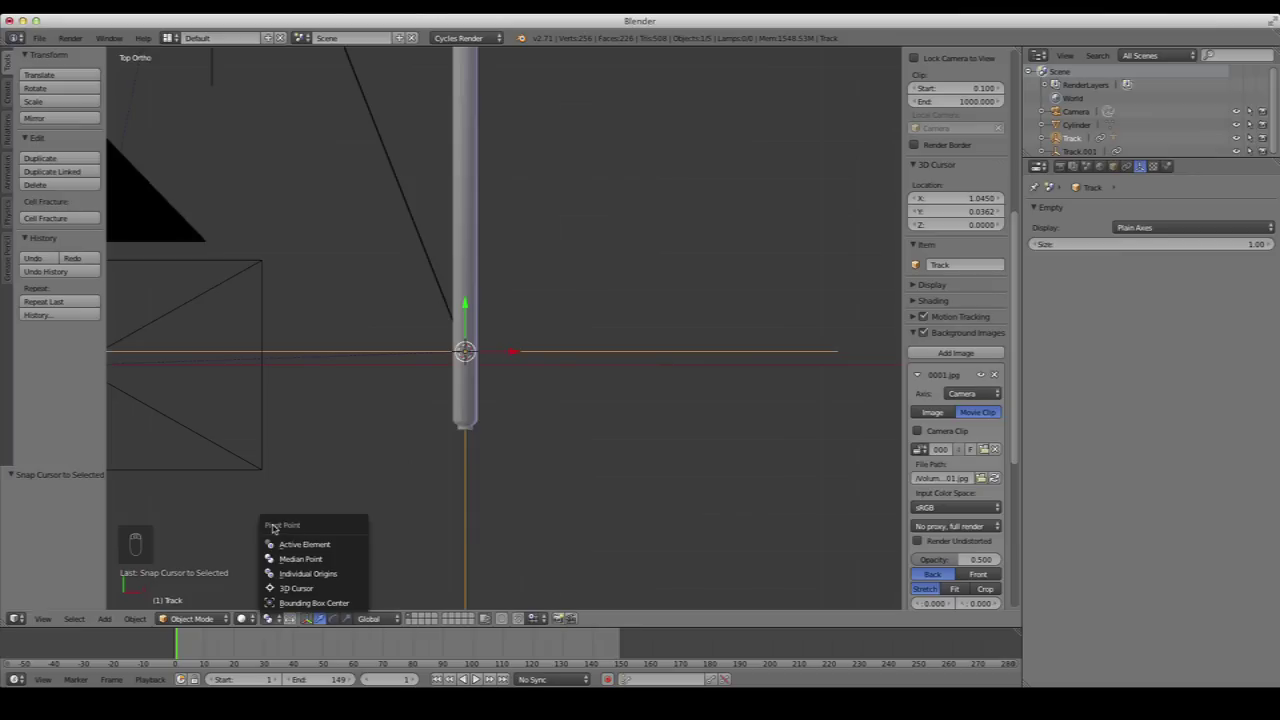
{"action": "left_click", "coordinate": [300, 590]}
{"action": "scroll", "coordinate": [500, 434], "scroll_direction": "down", "scroll_amount": 3}
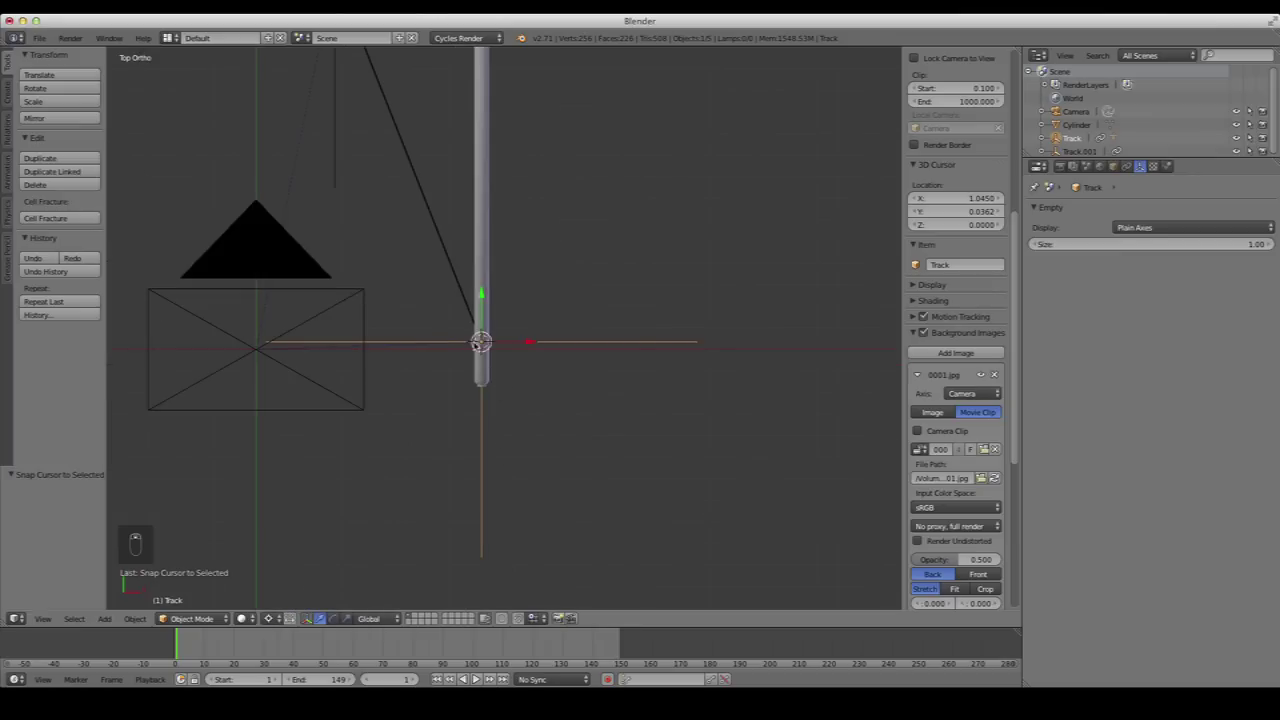
{"action": "middle_click_drag", "start_coordinate": [558, 398], "coordinate": [603, 492], "text": "shift"}
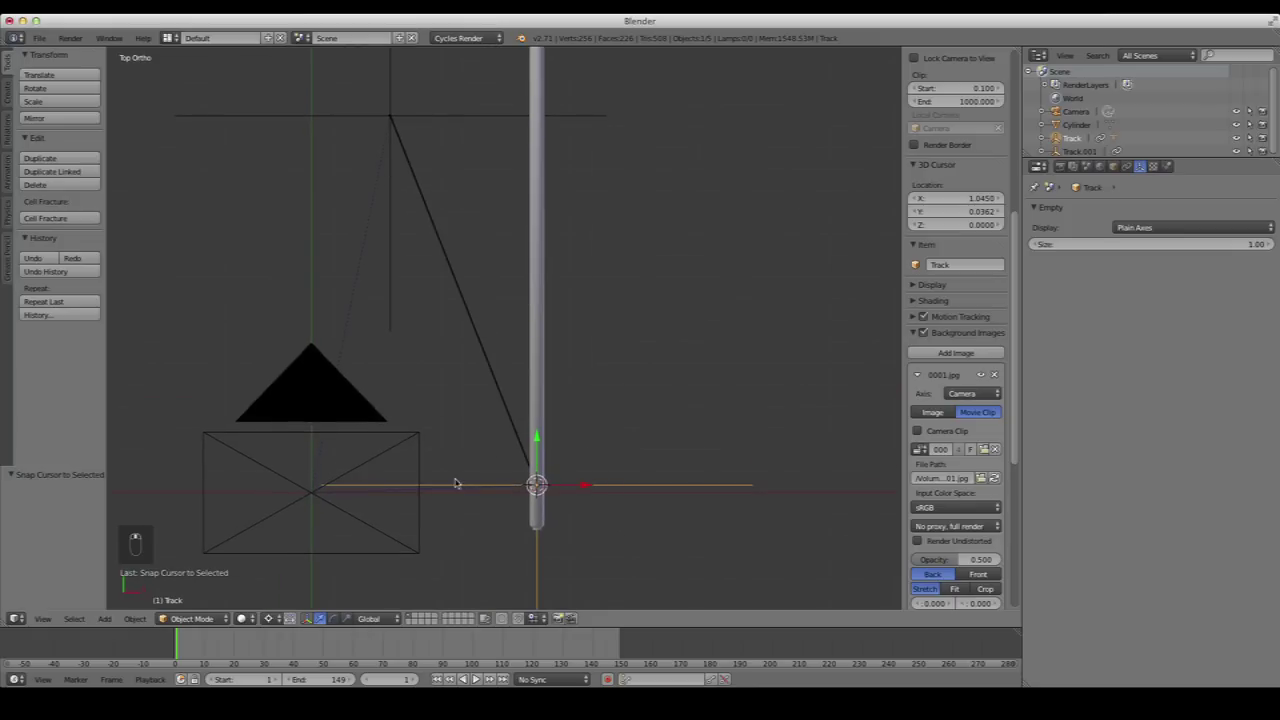
{"action": "key", "text": "r"}
{"action": "left_click", "coordinate": [697, 257]}
{"action": "key", "text": "super+z"}
Select the cylinder and rotate it about -21.328° around the 3D cursor to line up with the bone
{"action": "right_click", "coordinate": [540, 227]}
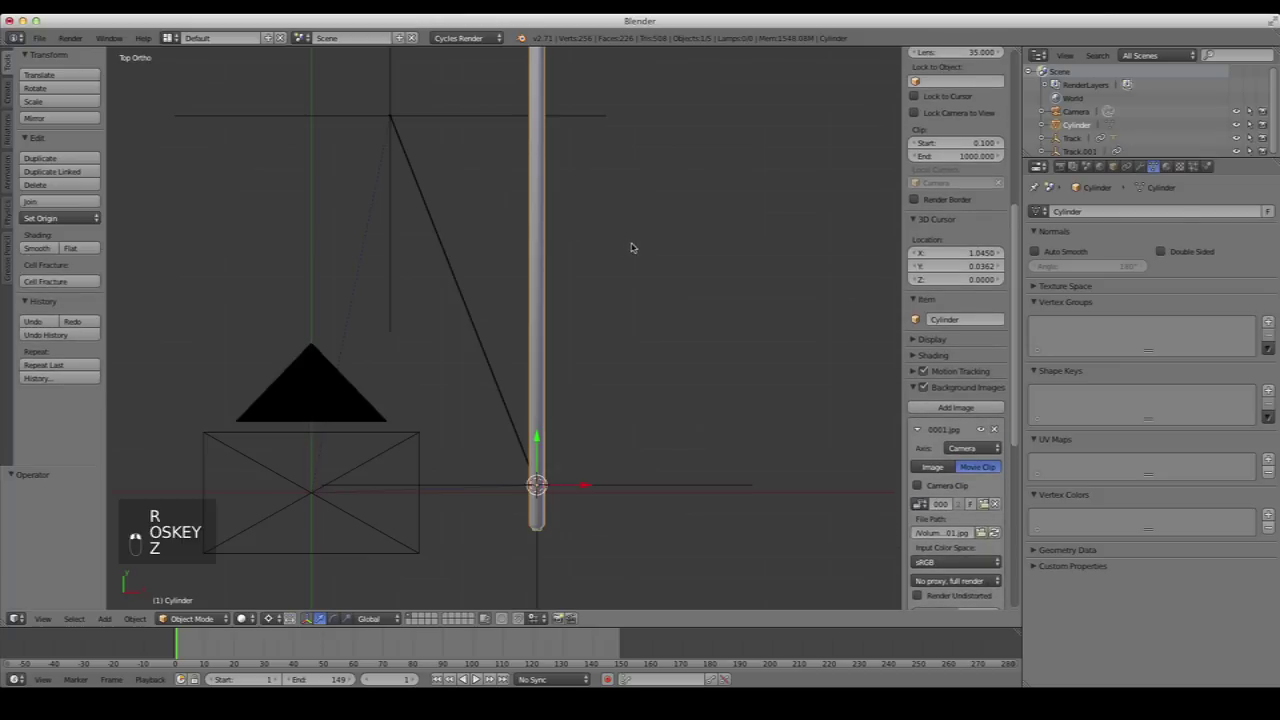
{"action": "key", "text": "r"}
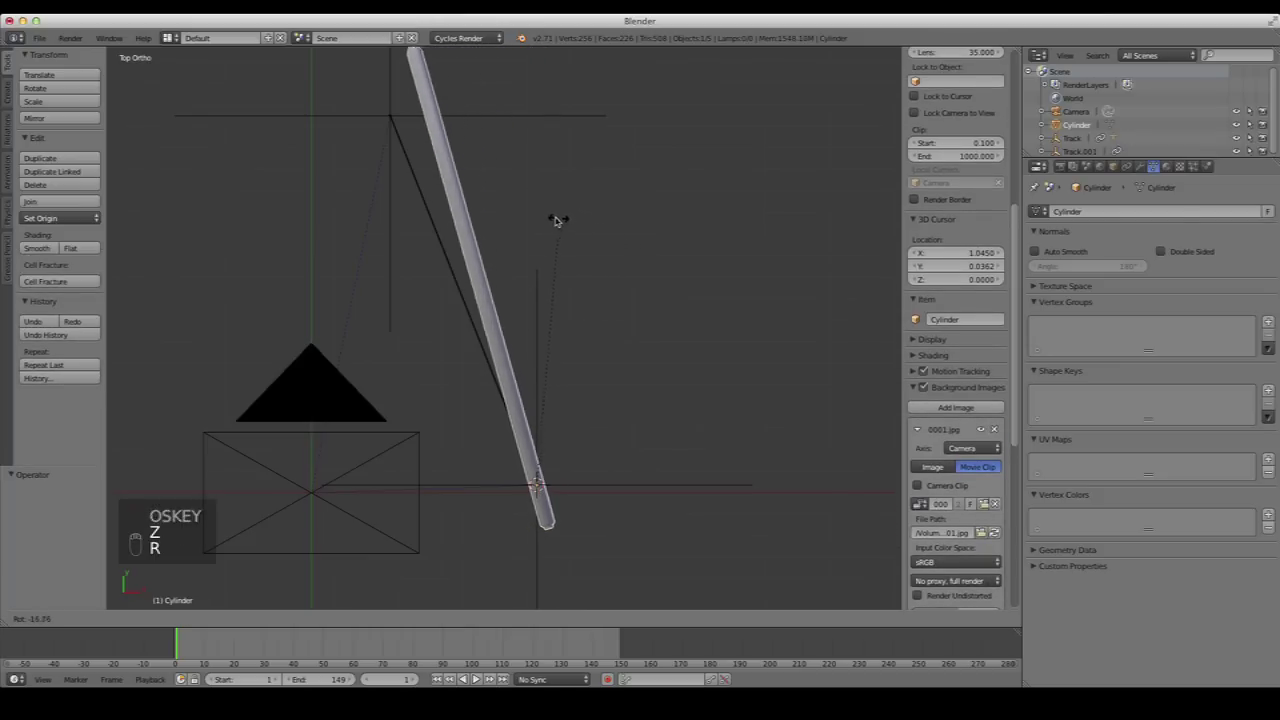
{"action": "left_click", "coordinate": [534, 217]}
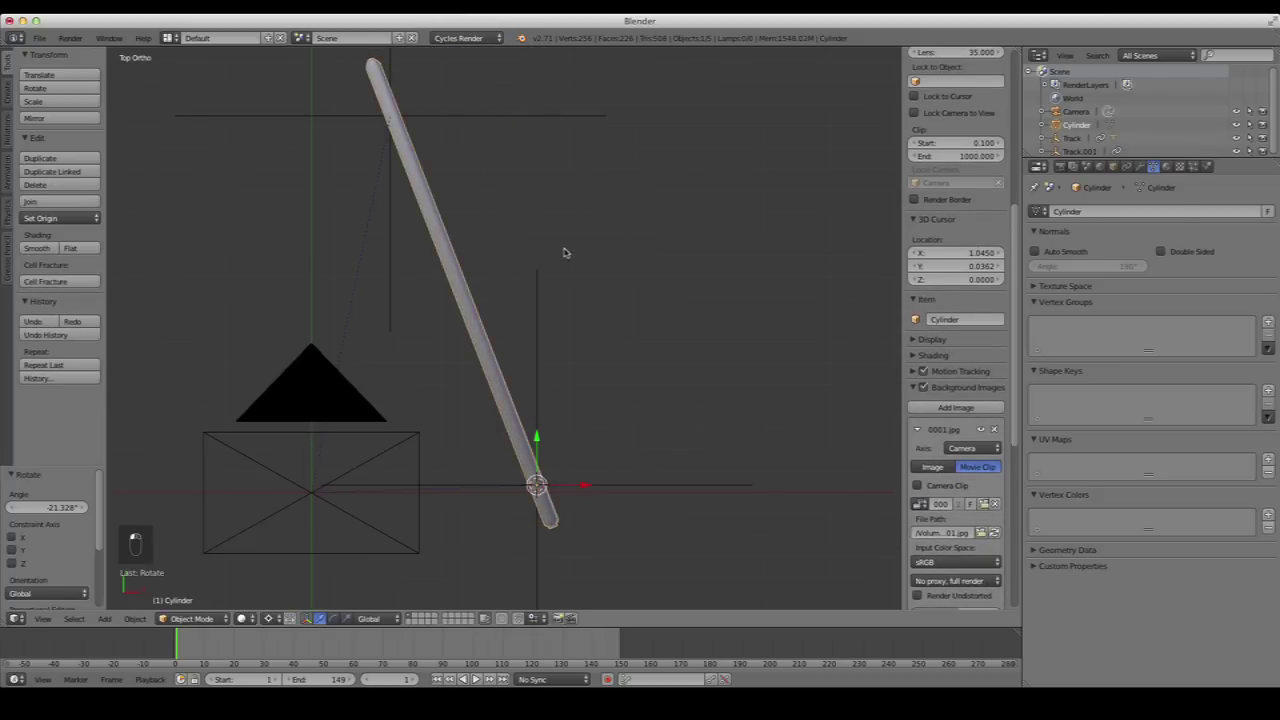
Refine the blade's angle against the footage in camera view with wireframe display, rotating it about -0.256°
{"action": "key", "text": "0"}
{"action": "scroll", "coordinate": [573, 322], "scroll_direction": "up", "scroll_amount": 1}
{"action": "key", "text": "z"}
{"action": "key", "text": "z"}
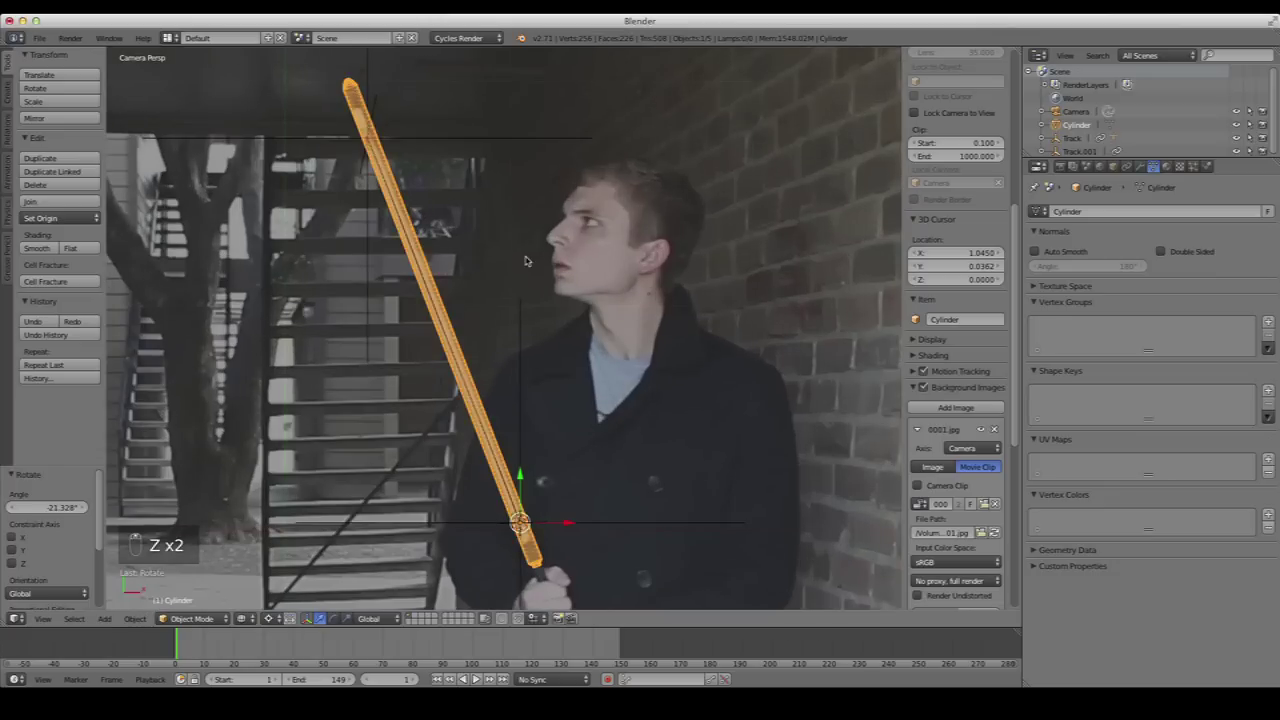
{"action": "scroll", "coordinate": [528, 262], "scroll_direction": "up", "scroll_amount": 1}
{"action": "key", "text": "r"}
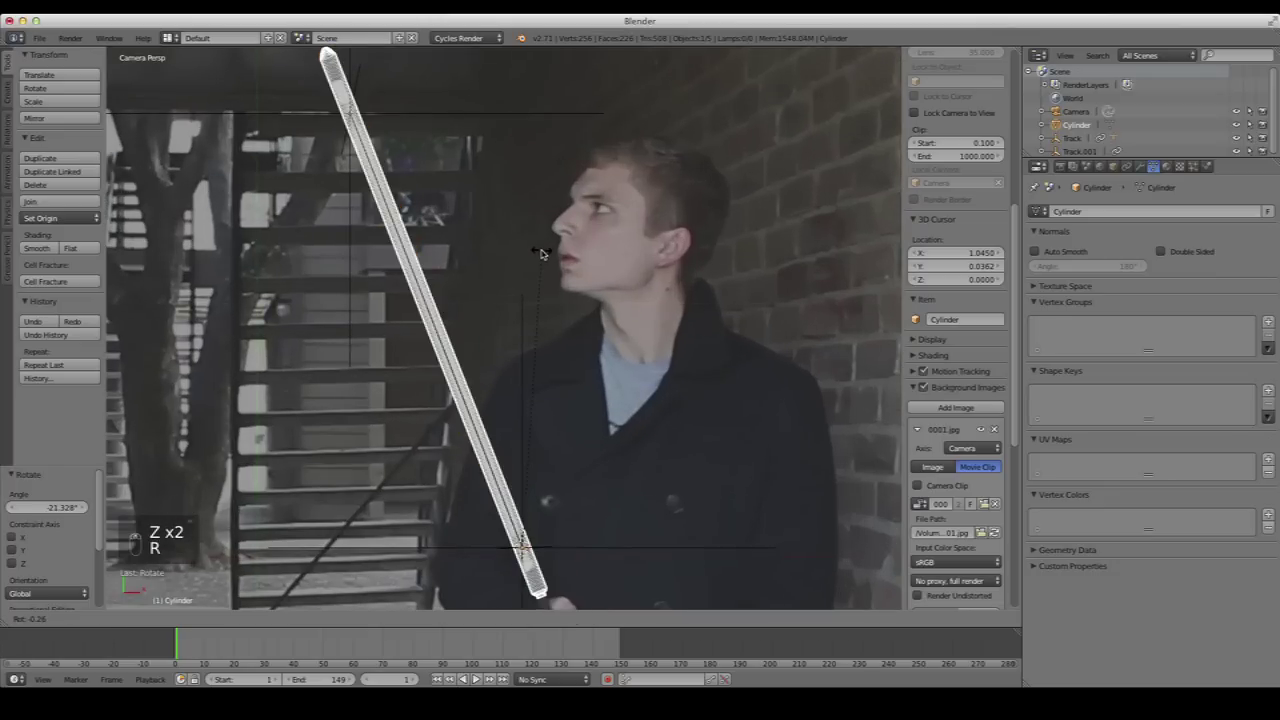
{"action": "left_click", "coordinate": [540, 253]}
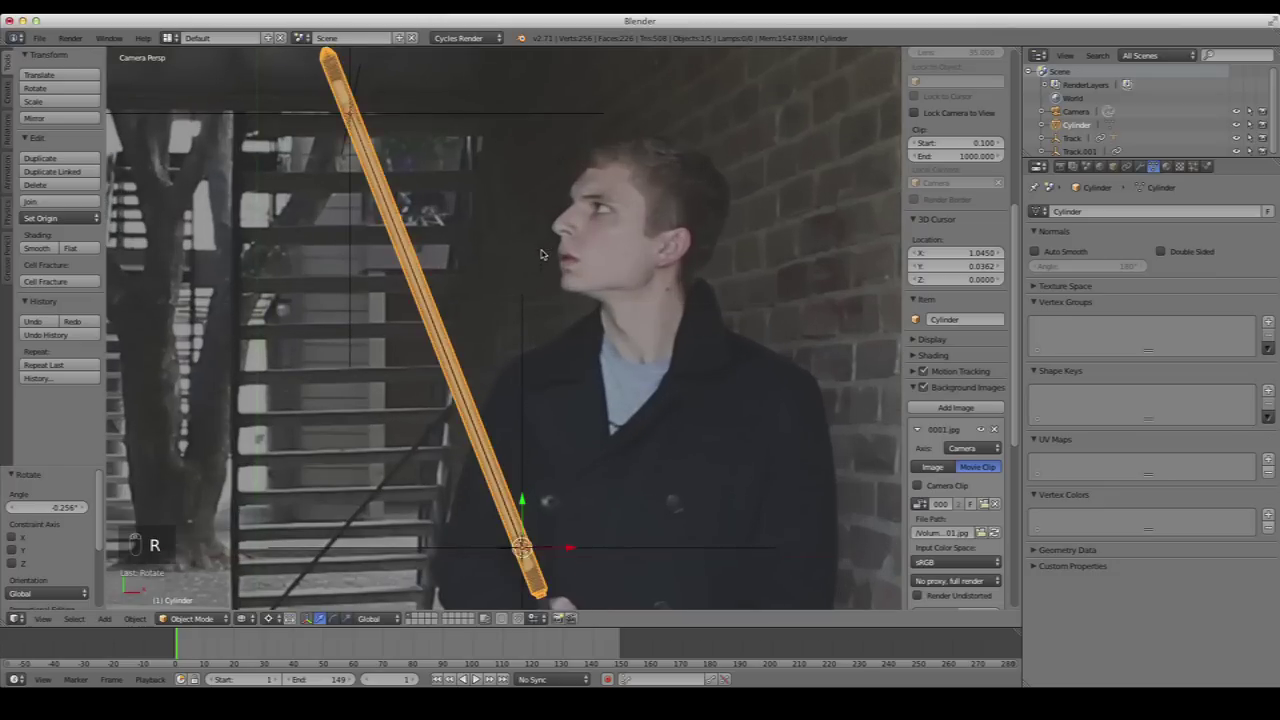
{"action": "scroll", "coordinate": [537, 347], "scroll_direction": "down", "scroll_amount": 1}
{"action": "scroll", "coordinate": [537, 347], "scroll_direction": "up", "scroll_amount": 2}
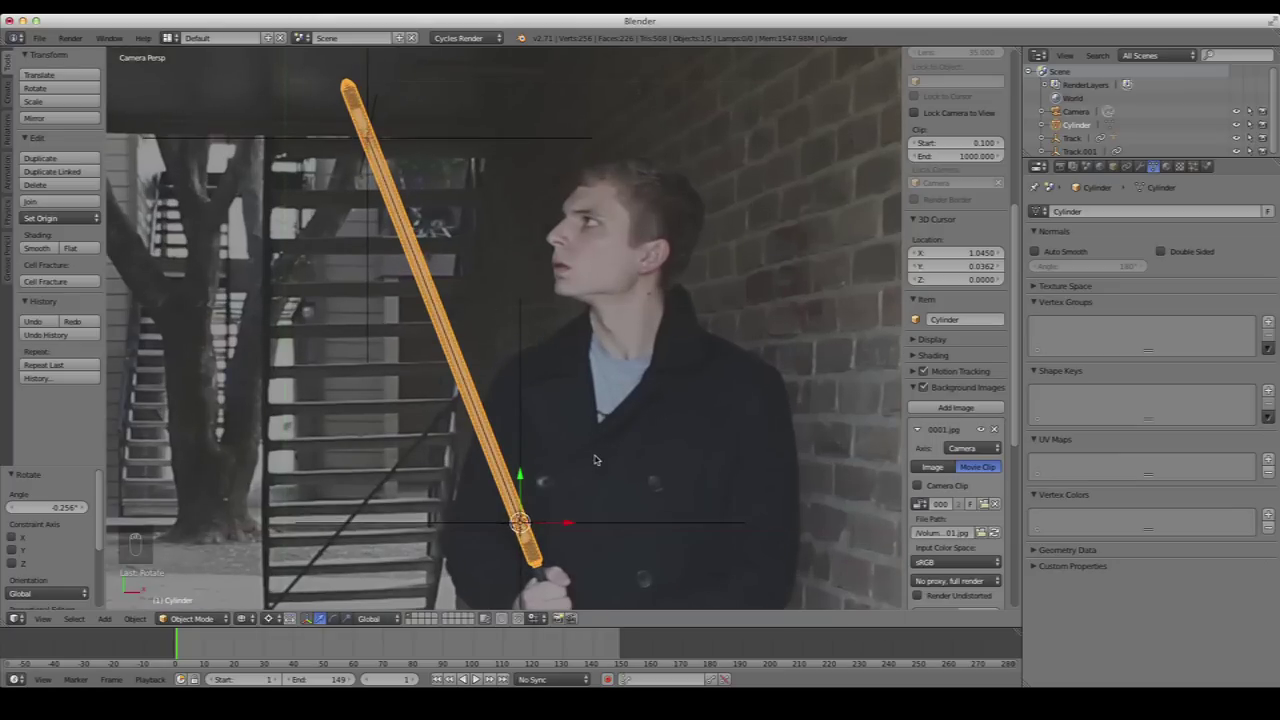
Move the cylinder about -0.003 along X to center its base on the stick's handle
{"action": "scroll", "coordinate": [594, 460], "scroll_direction": "up", "scroll_amount": 4}
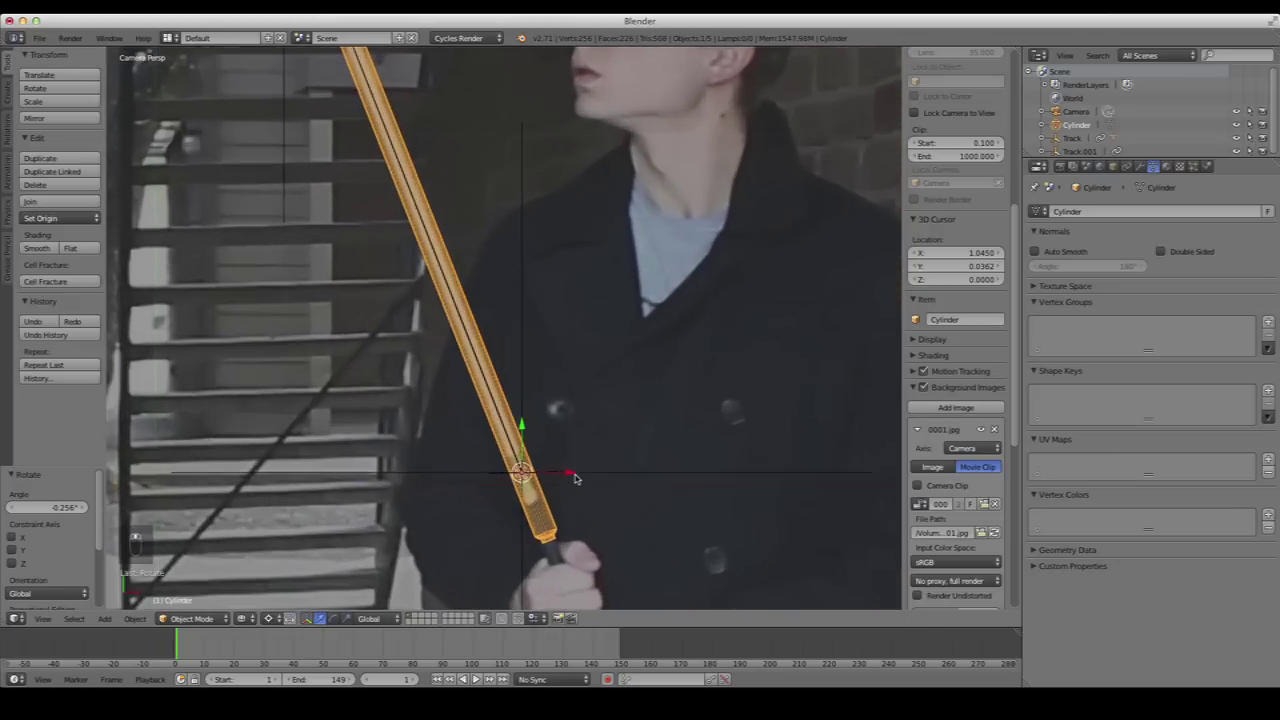
{"action": "scroll", "coordinate": [575, 478], "scroll_direction": "up", "scroll_amount": 2}
{"action": "middle_click_drag", "start_coordinate": [575, 478], "coordinate": [547, 285], "text": "shift"}
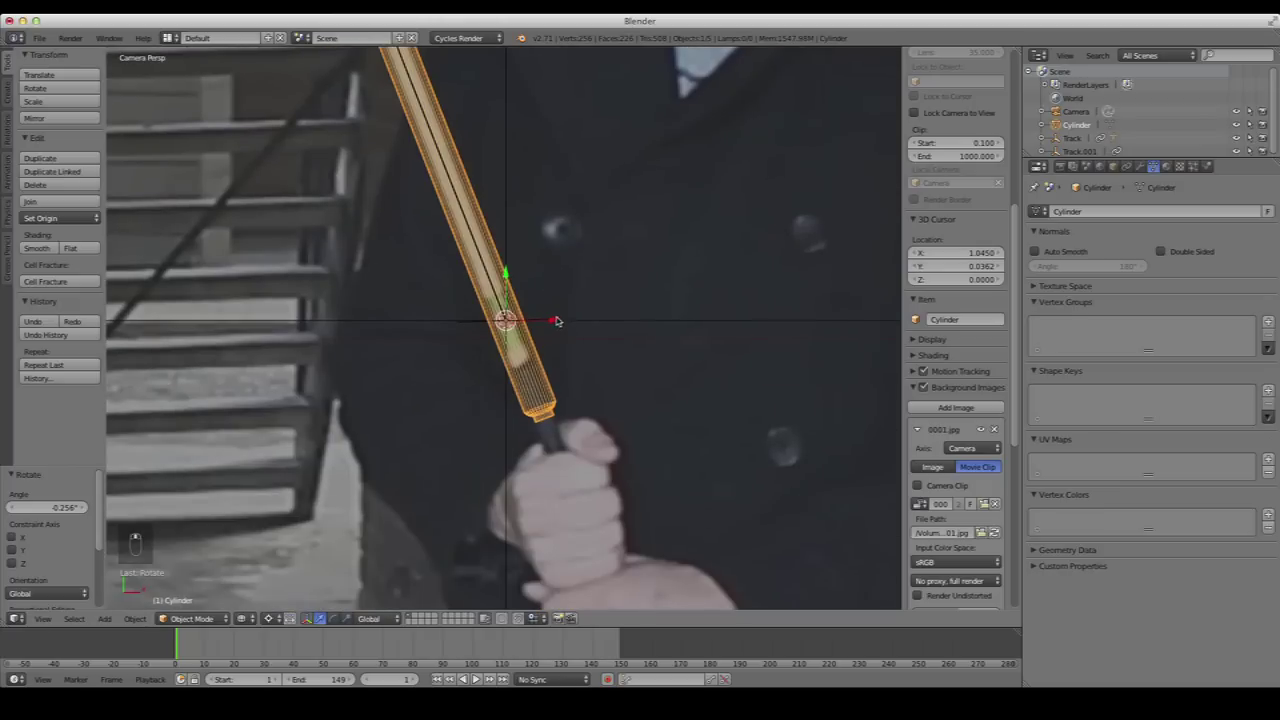
{"action": "key", "text": "g"}
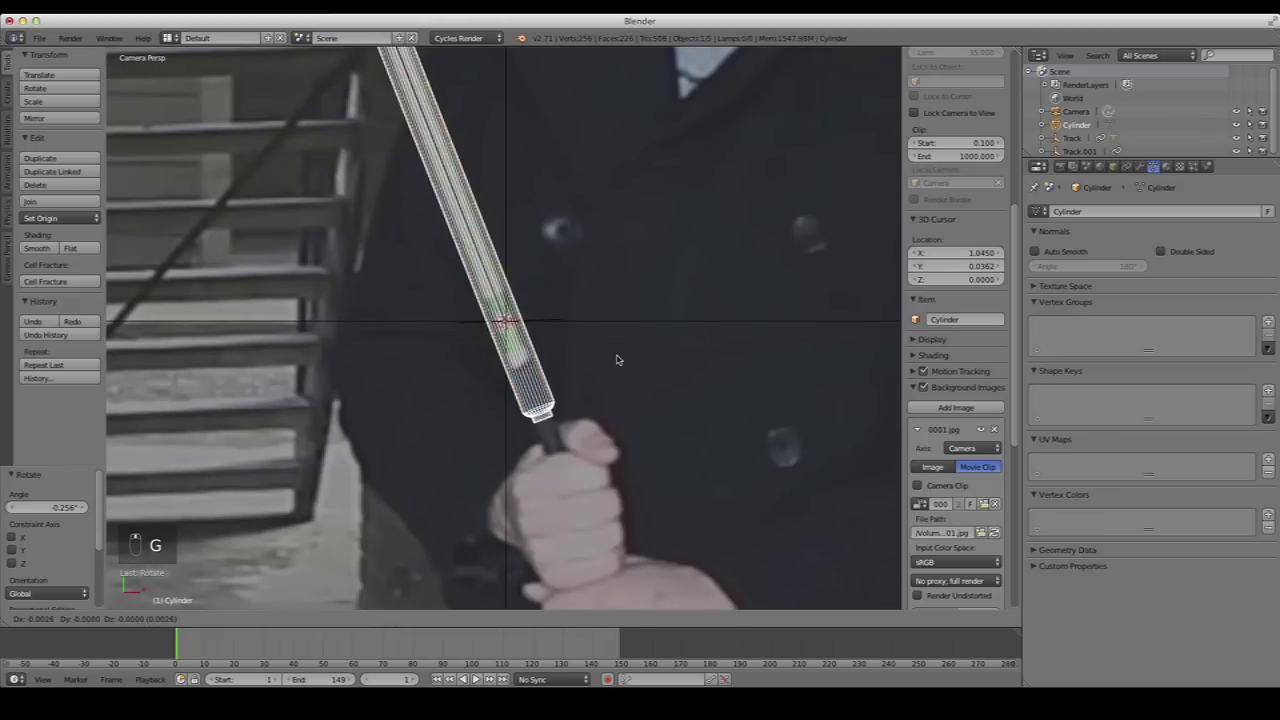
{"action": "left_click", "coordinate": [616, 360]}
{"action": "scroll", "coordinate": [620, 357], "scroll_direction": "down", "scroll_amount": 2}
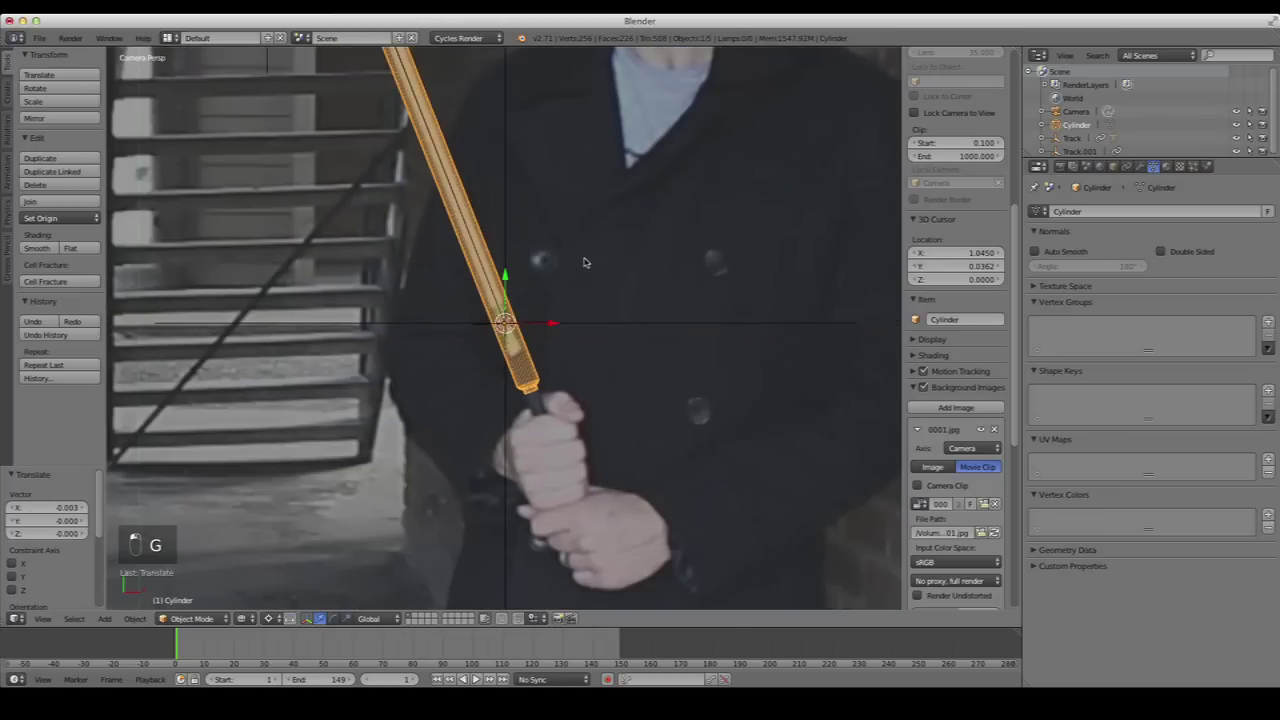
Rotate the cylinder about 0.04° to align its tip with the stick in the footage, and return to top view
{"action": "middle_click_drag", "start_coordinate": [586, 263], "coordinate": [666, 503], "text": "shift"}
{"action": "scroll", "coordinate": [666, 503], "scroll_direction": "down", "scroll_amount": 2}
{"action": "middle_click_drag", "start_coordinate": [568, 229], "coordinate": [574, 421], "text": "shift"}
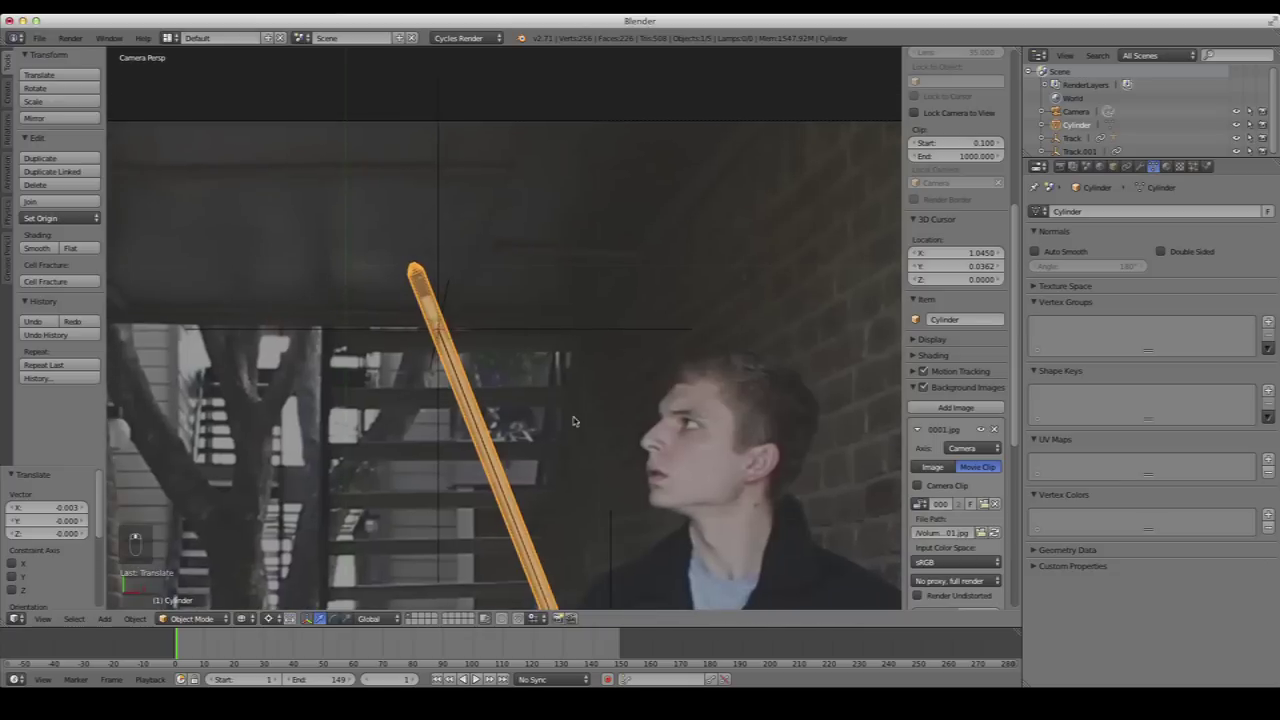
{"action": "scroll", "coordinate": [573, 421], "scroll_direction": "up", "scroll_amount": 2}
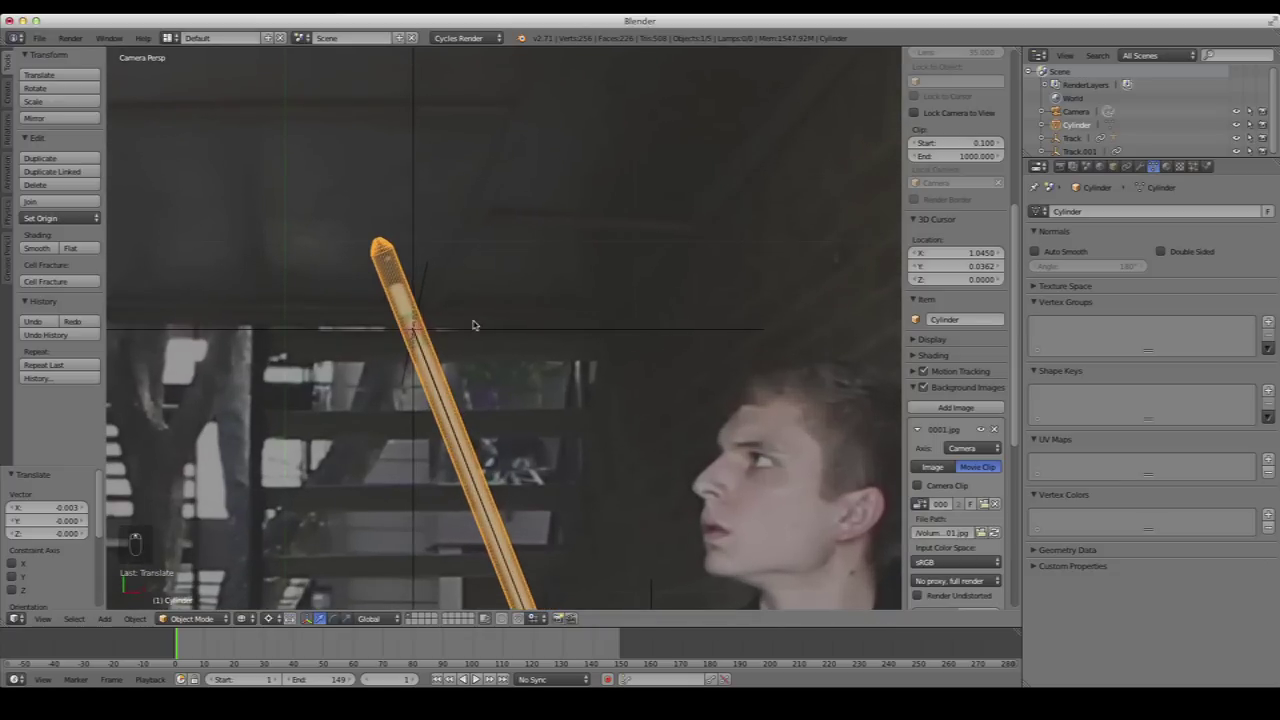
{"action": "key", "text": "r"}
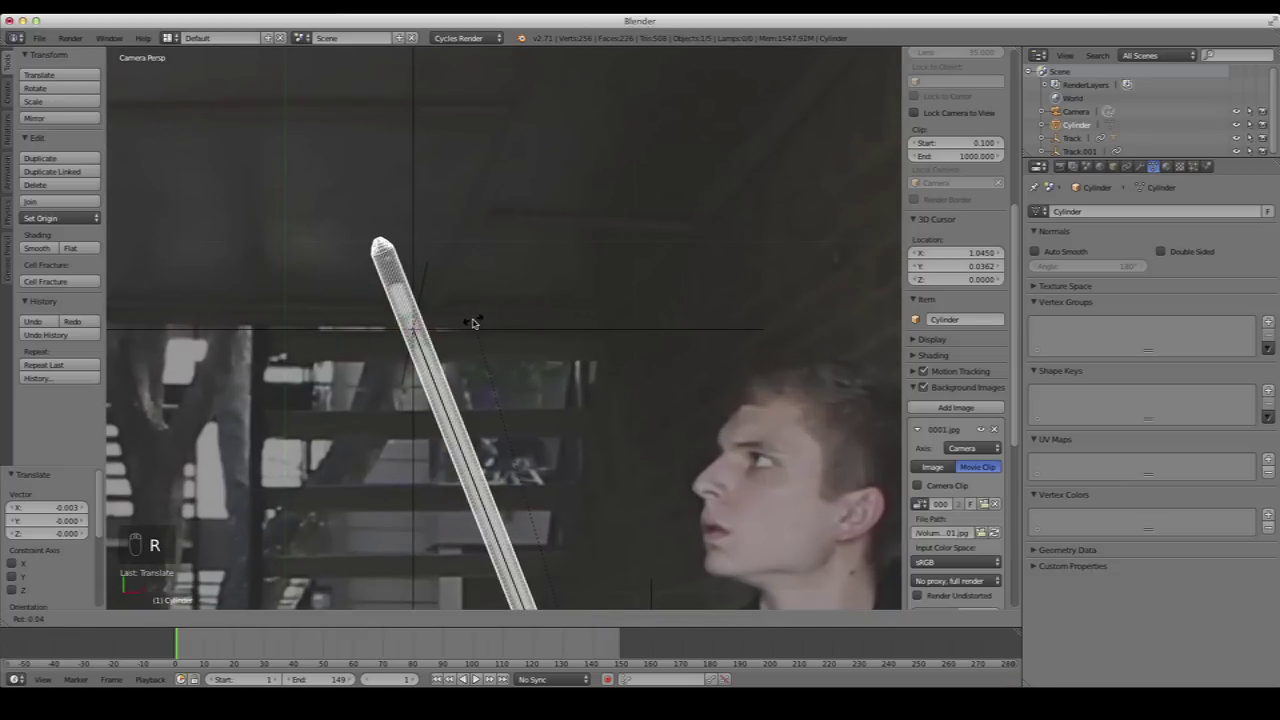
{"action": "left_click", "coordinate": [474, 322]}
{"action": "scroll", "coordinate": [474, 318], "scroll_direction": "down", "scroll_amount": 3}
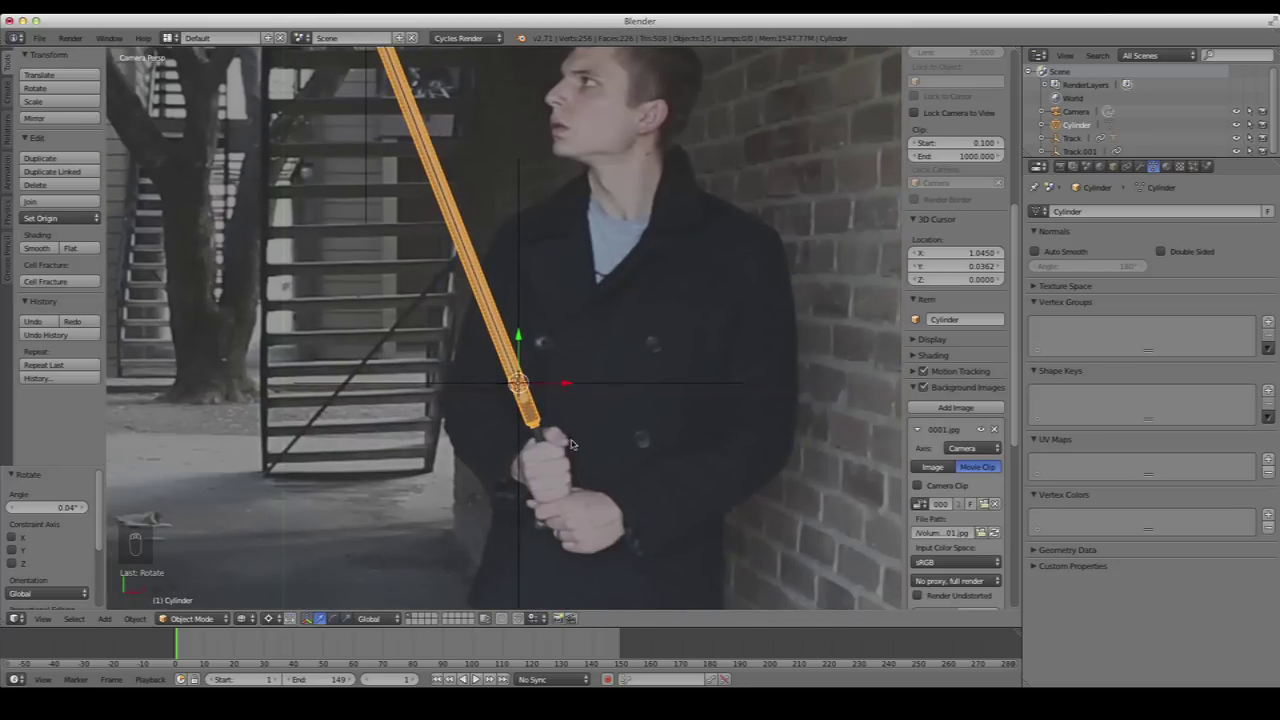
{"action": "key", "text": "KP_0"}
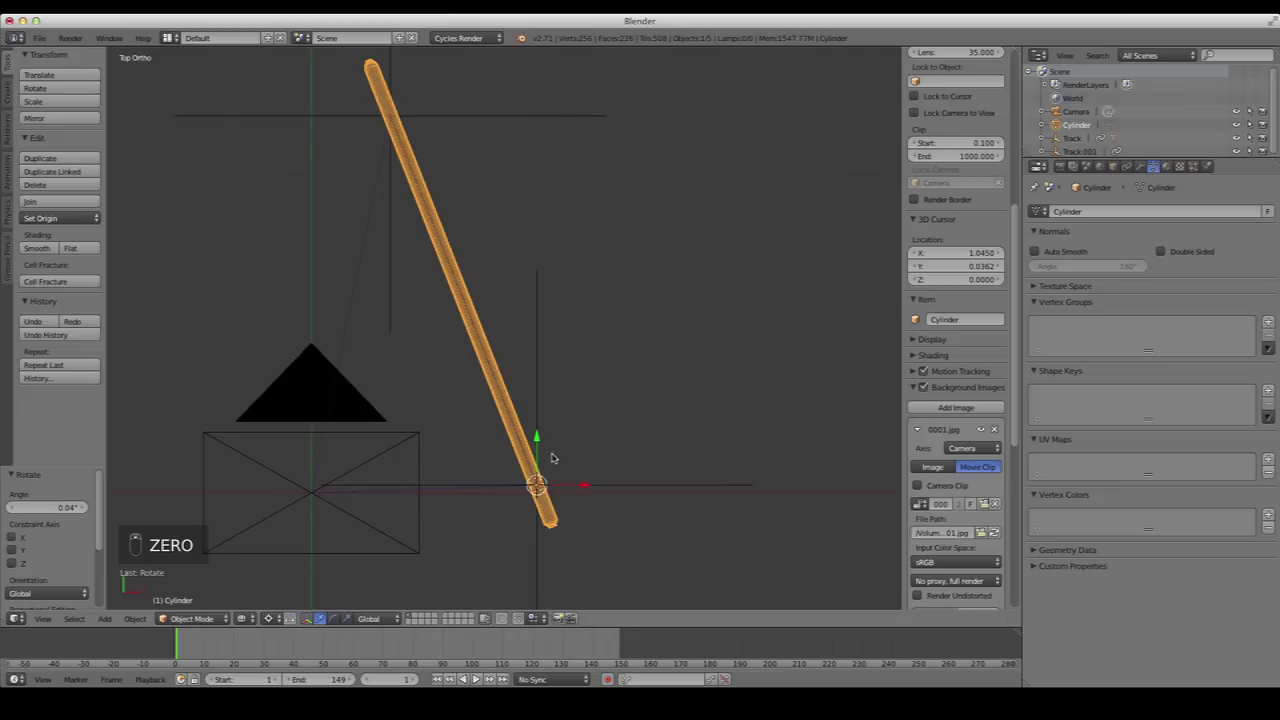
{"action": "scroll", "coordinate": [551, 458], "scroll_direction": "down", "scroll_amount": 2}
{"action": "scroll", "coordinate": [525, 520], "scroll_direction": "up", "scroll_amount": 3}
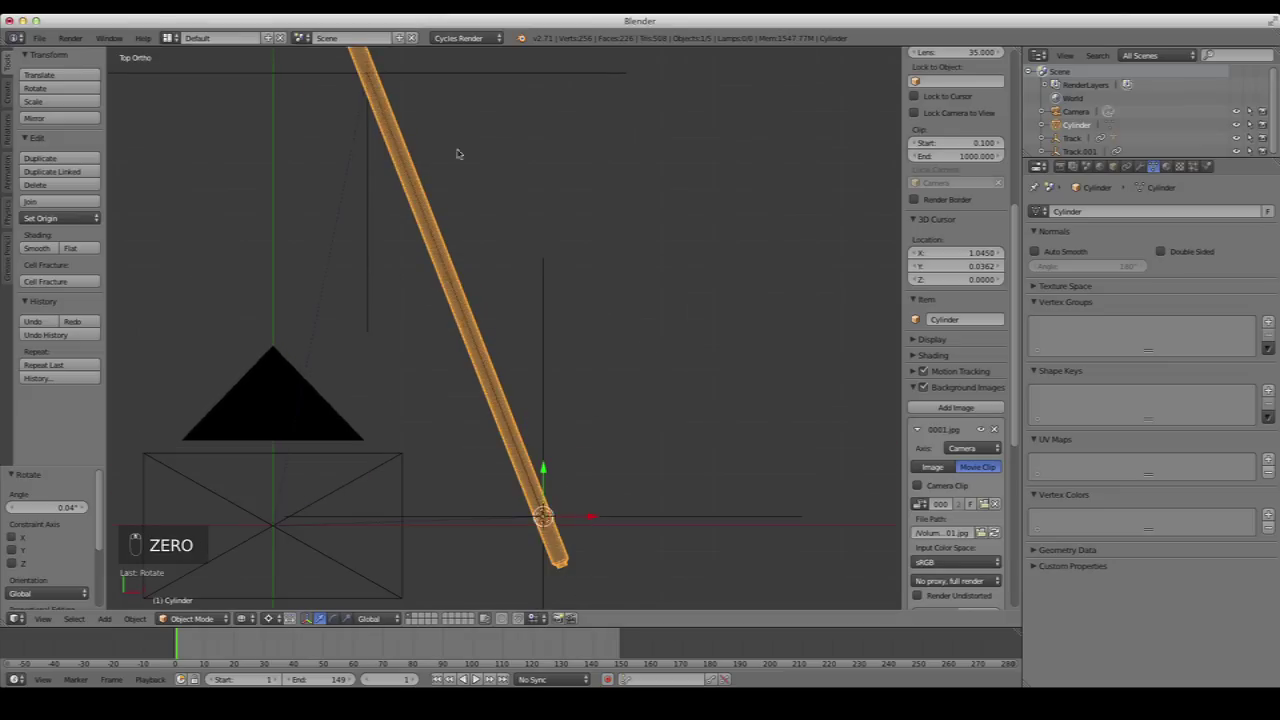
{"action": "scroll", "coordinate": [450, 160], "scroll_direction": "down", "scroll_amount": 2}
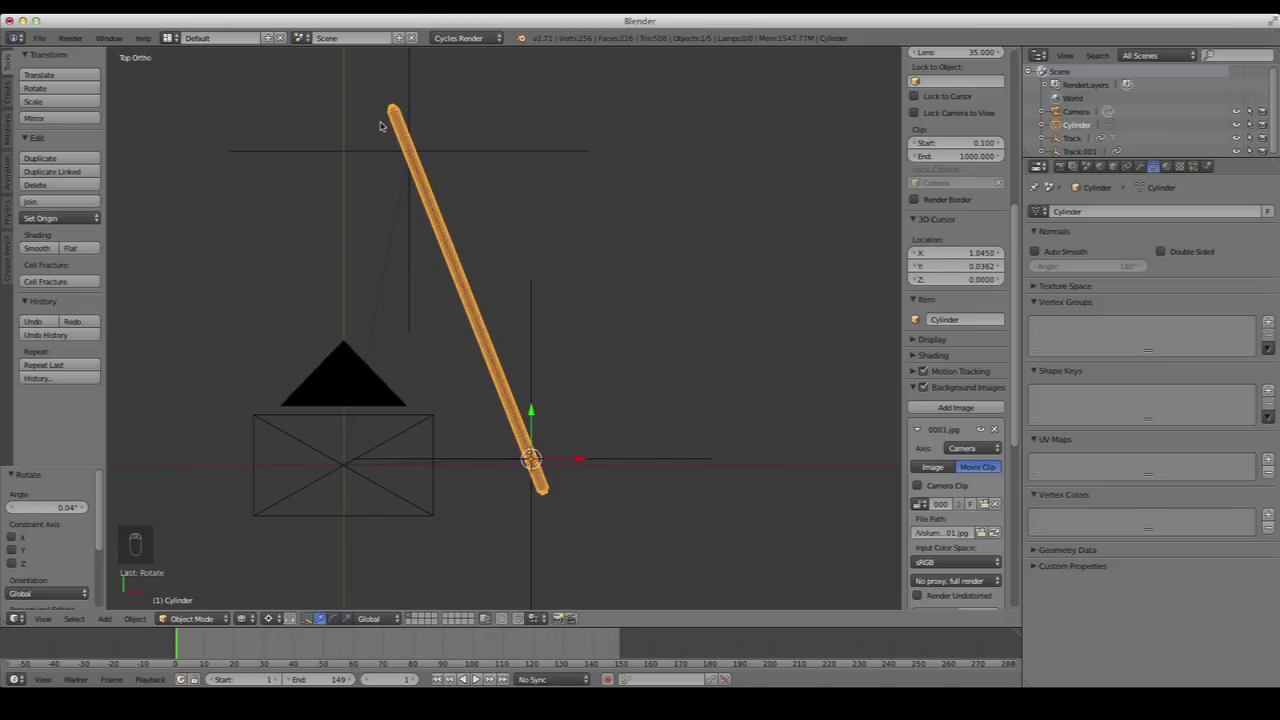
{"action": "key", "text": "a"}
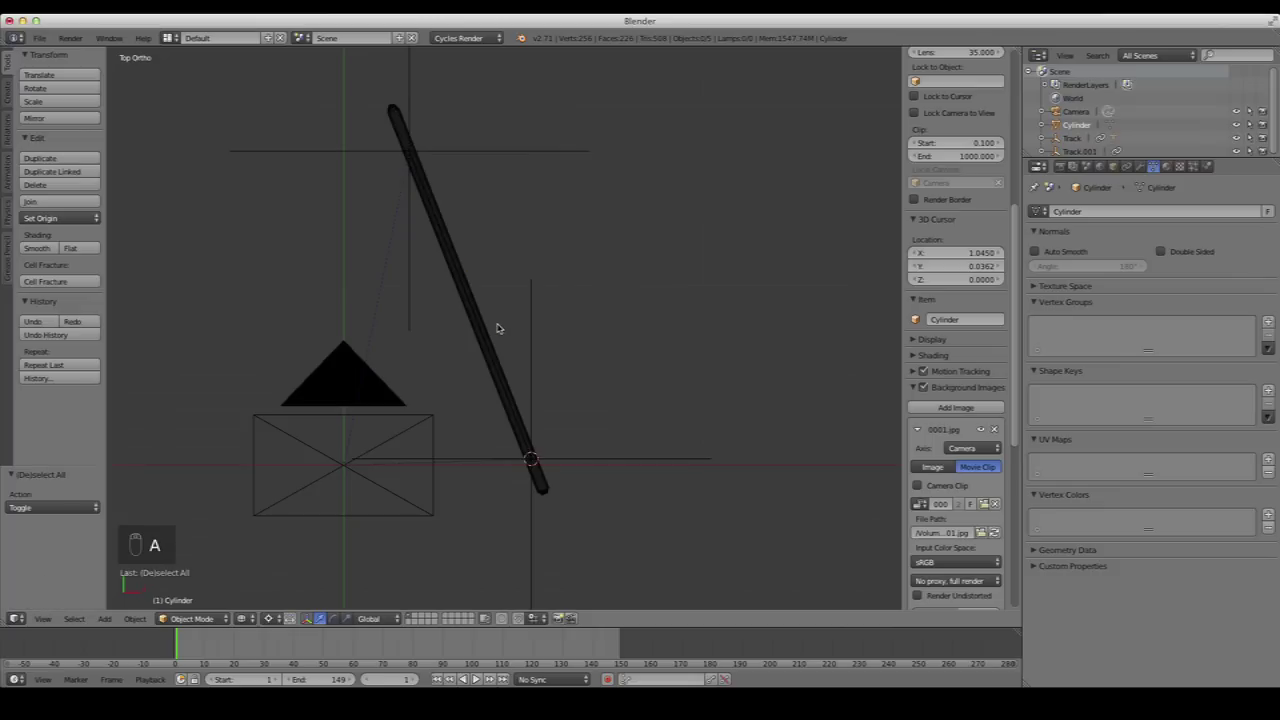
{"action": "key", "text": "a"}
{"action": "right_click", "coordinate": [481, 319]}
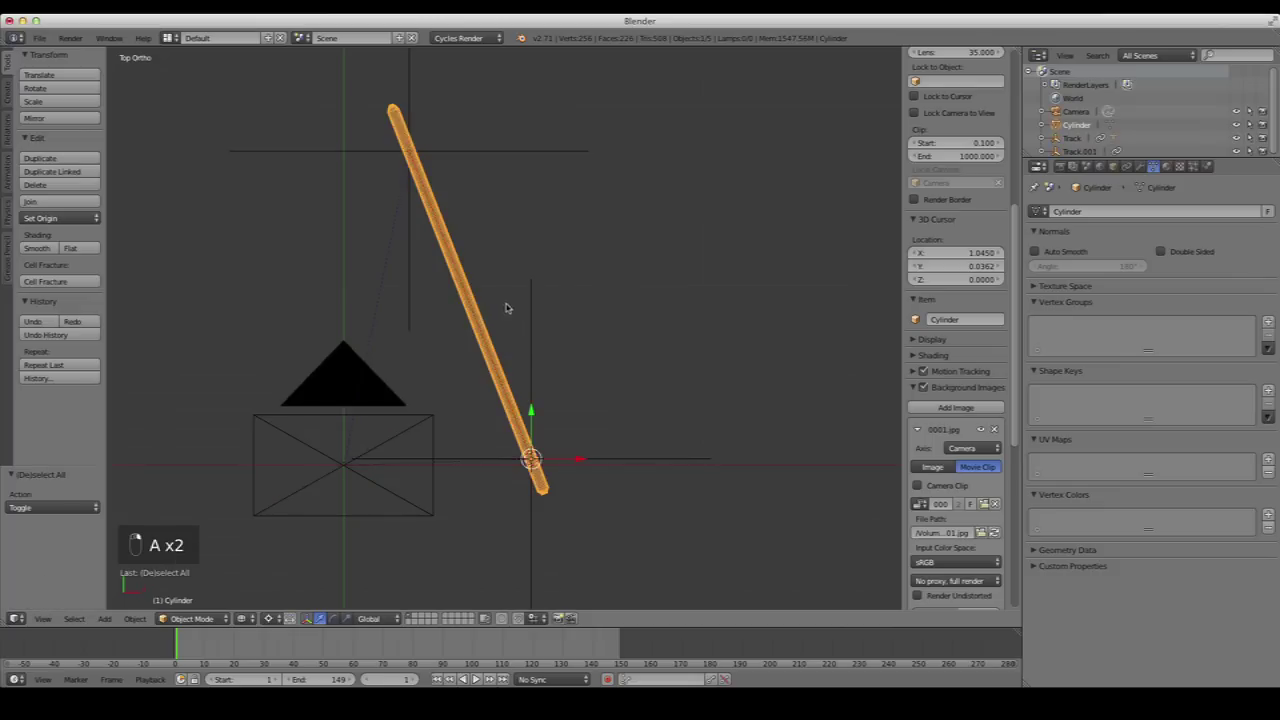
{"action": "scroll", "coordinate": [543, 349], "scroll_direction": "down", "scroll_amount": 3}
{"action": "scroll", "coordinate": [591, 354], "scroll_direction": "up", "scroll_amount": 2}
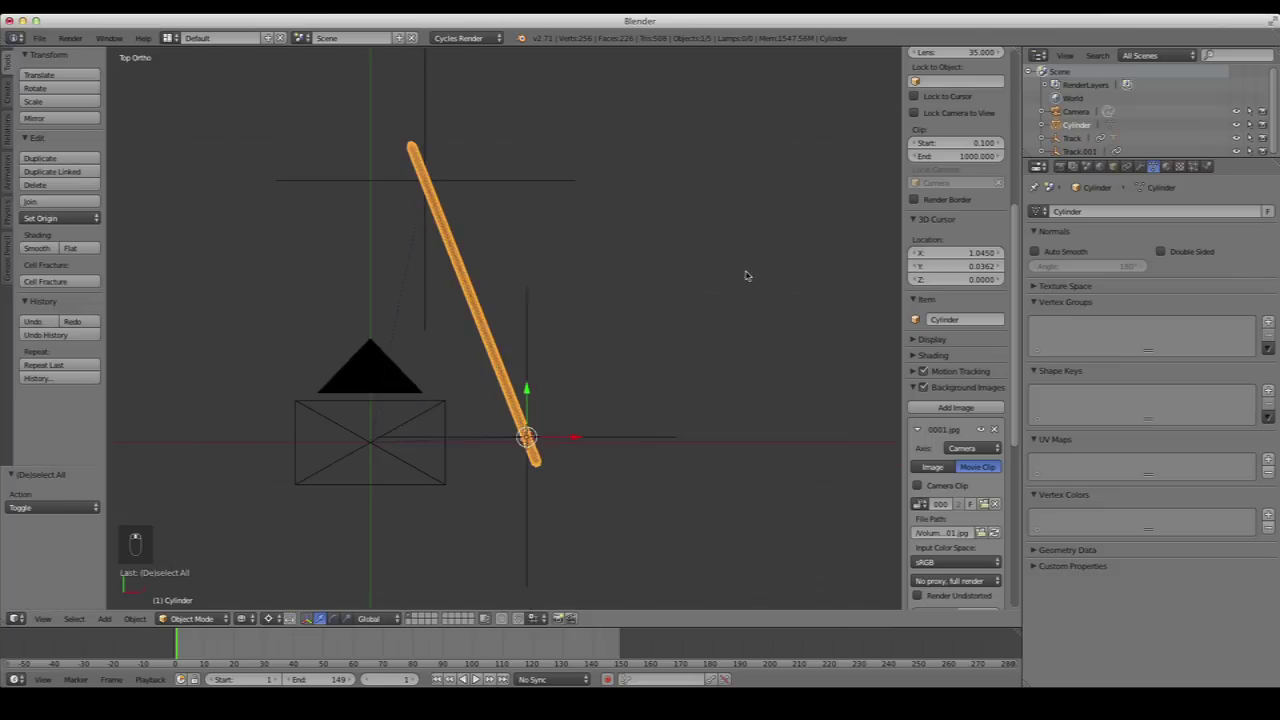
{"action": "scroll", "coordinate": [576, 344], "scroll_direction": "up", "scroll_amount": 3}
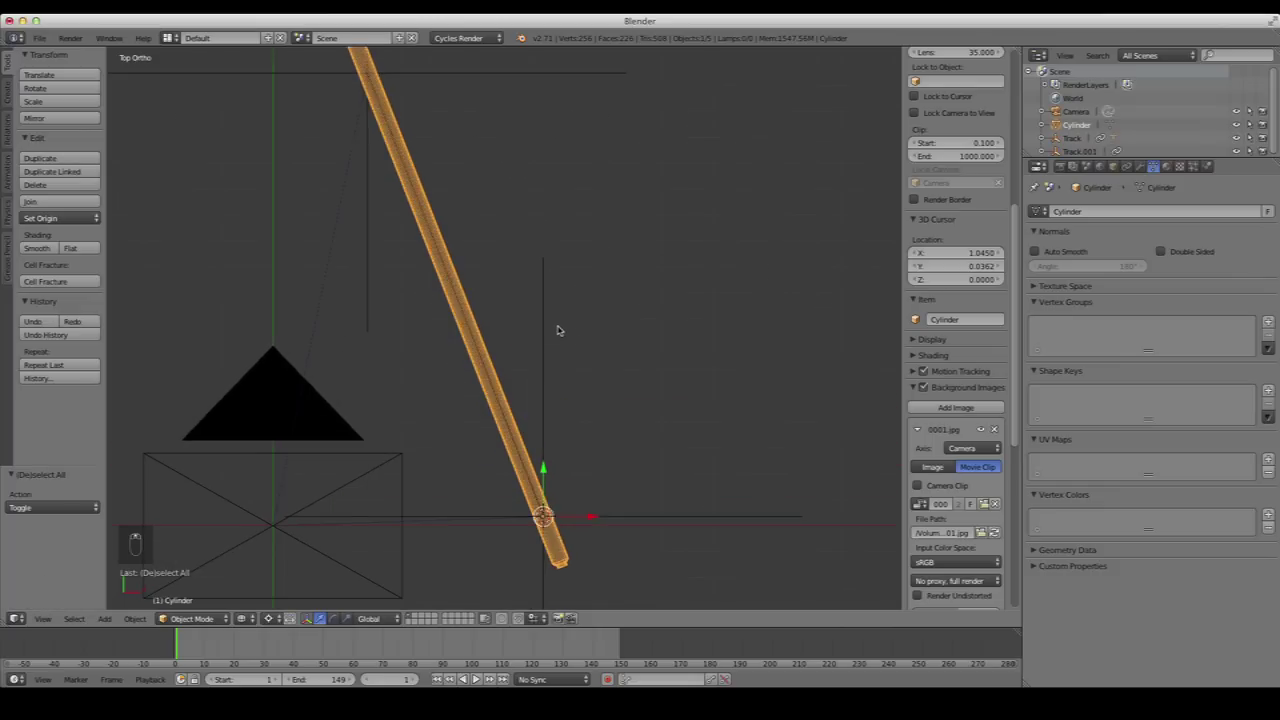
{"action": "right_click", "coordinate": [478, 355]}
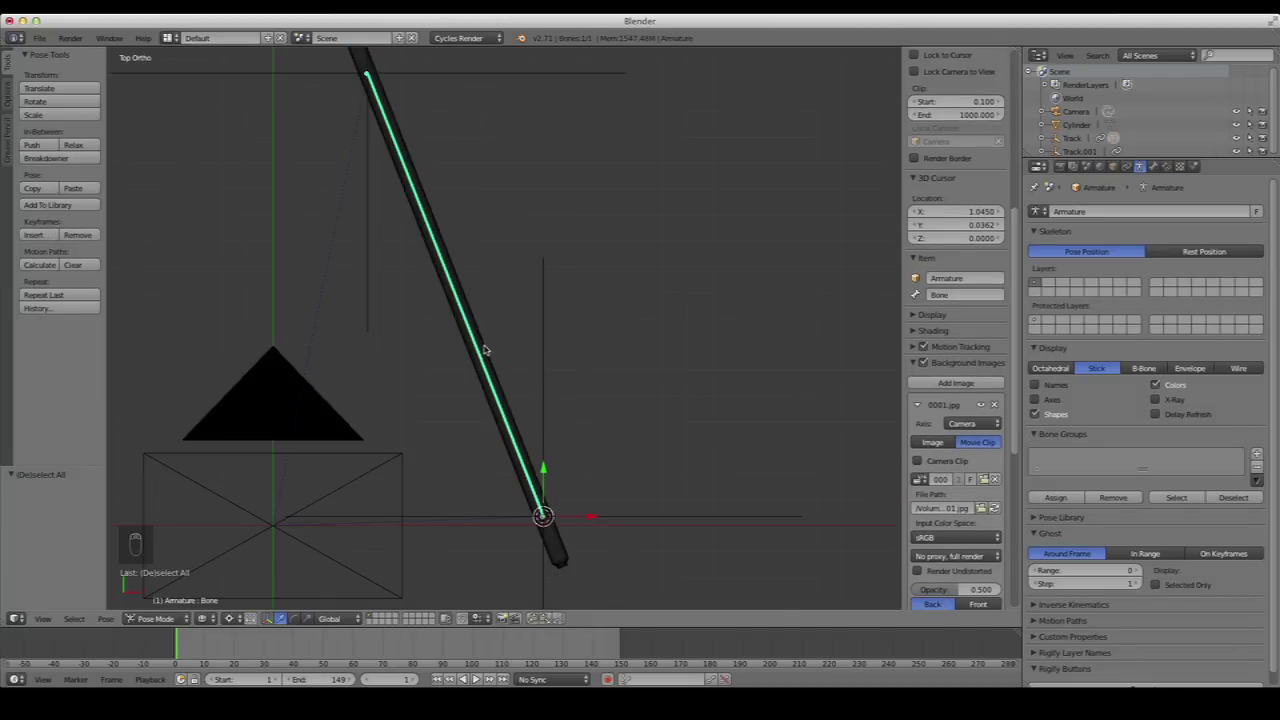
{"action": "right_click", "coordinate": [484, 349]}
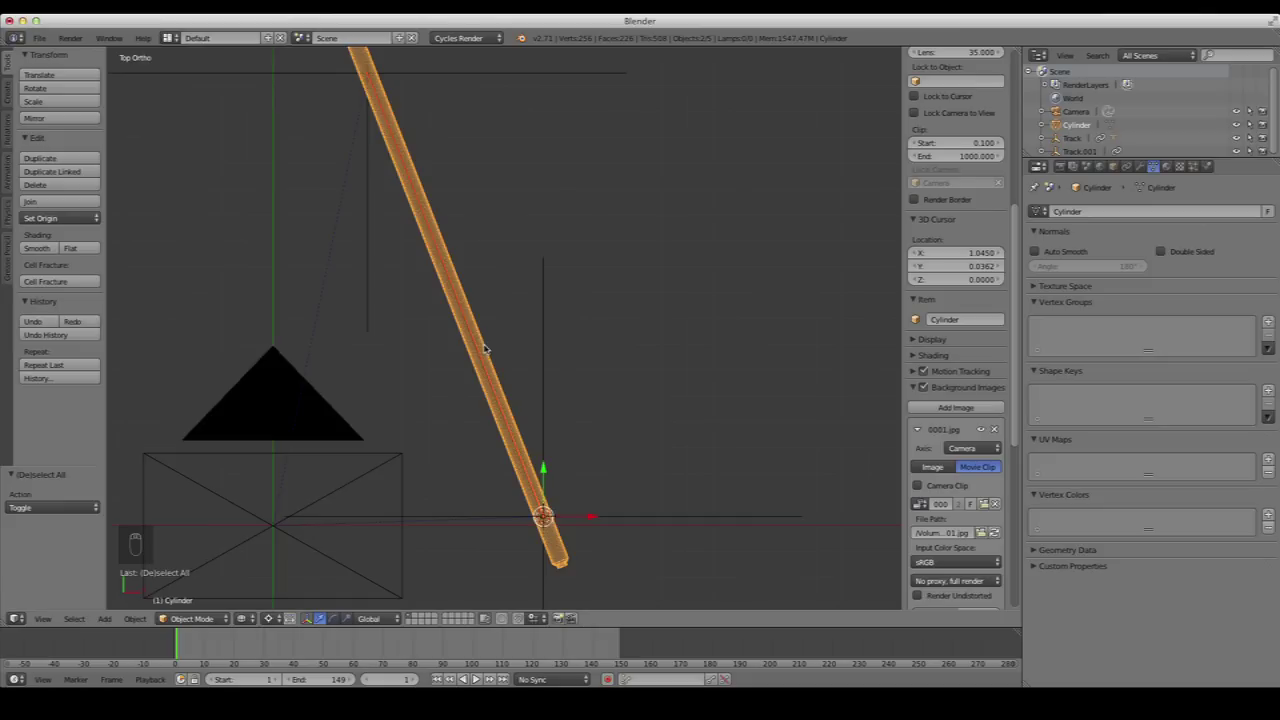
{"action": "key", "text": "ctrl+p"}
{"action": "left_click", "coordinate": [486, 347]}
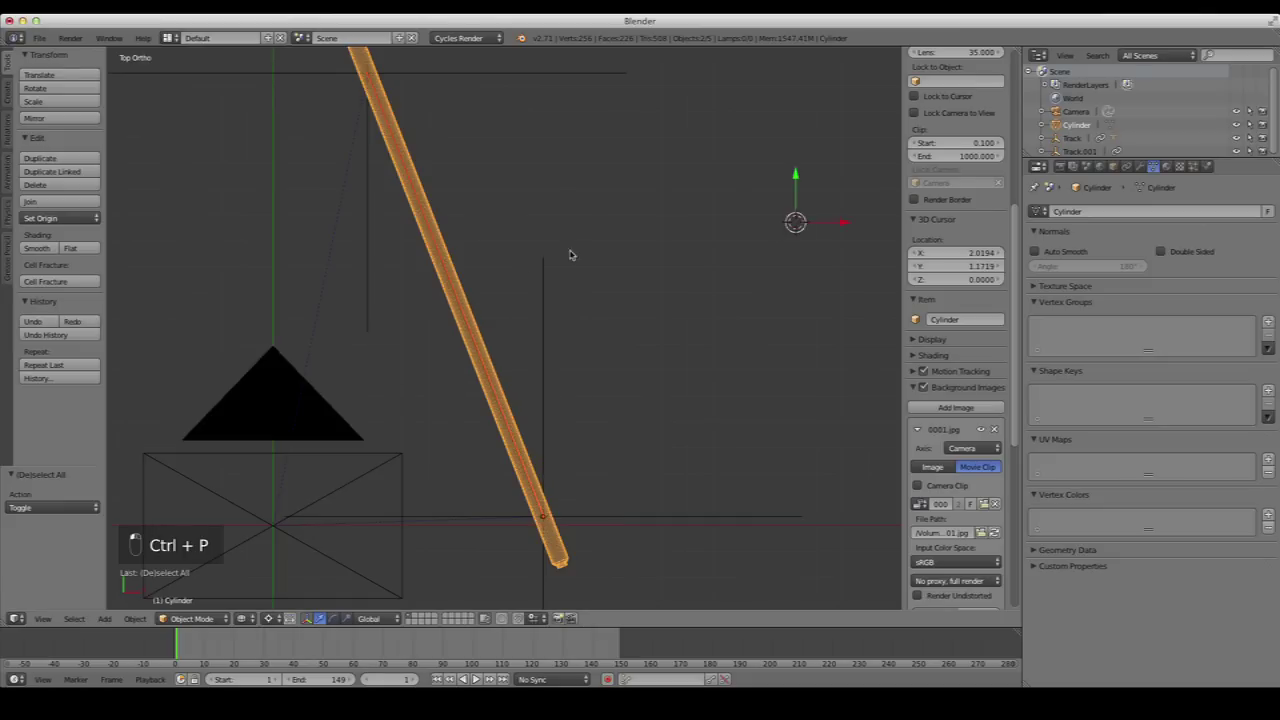
Parent the cylinder to the armature's bone using the With Envelope Weights option
{"action": "right_click", "coordinate": [476, 325]}
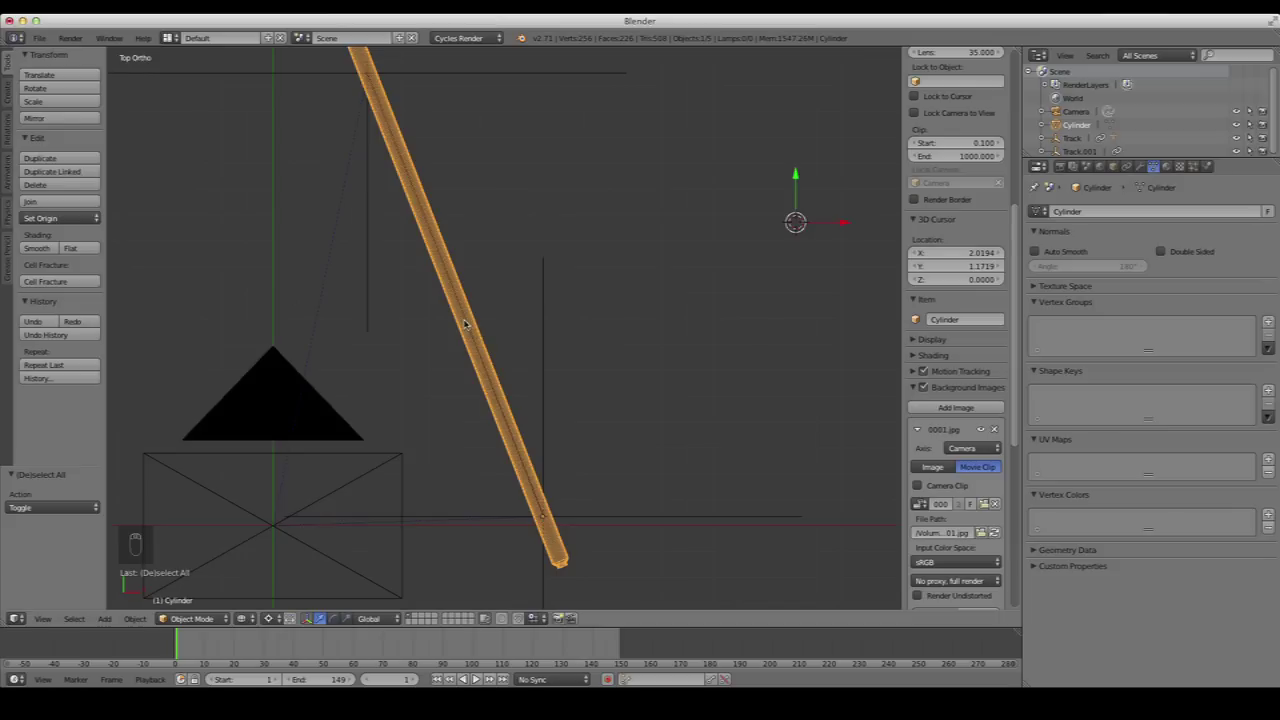
{"action": "right_click", "coordinate": [464, 320]}
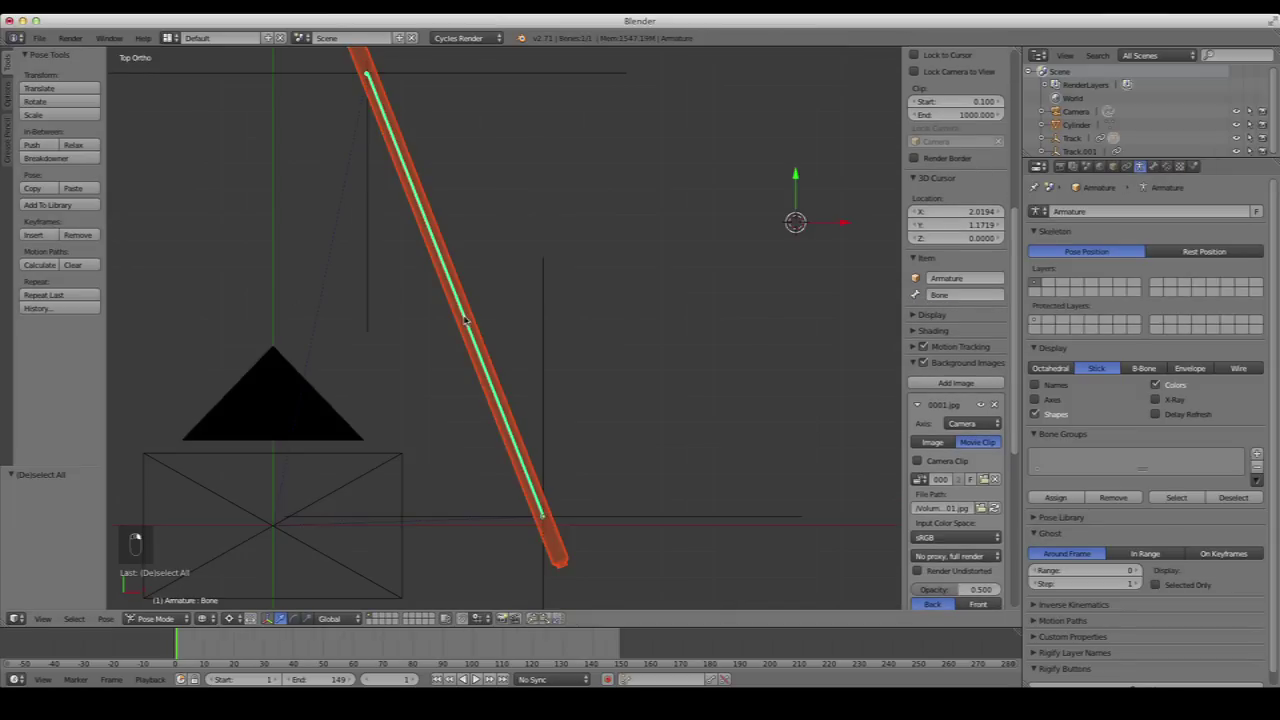
{"action": "key", "text": "ctrl+p"}
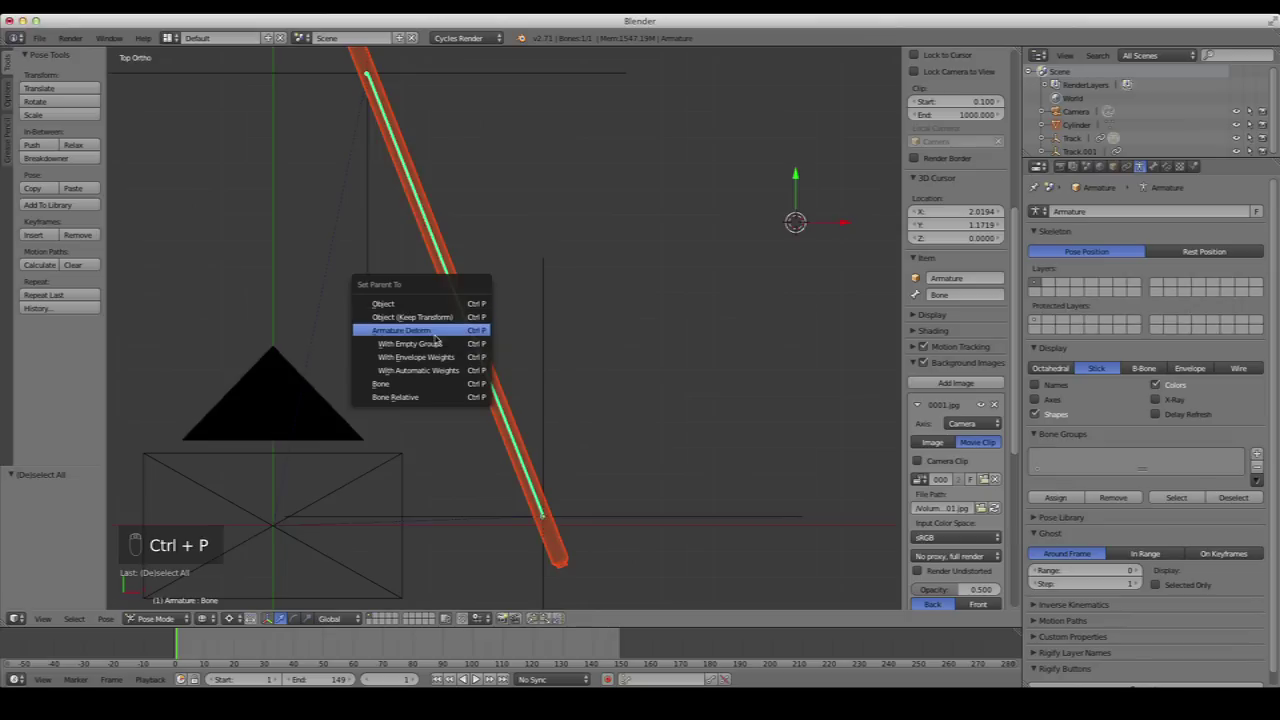
{"action": "left_click", "coordinate": [436, 358]}
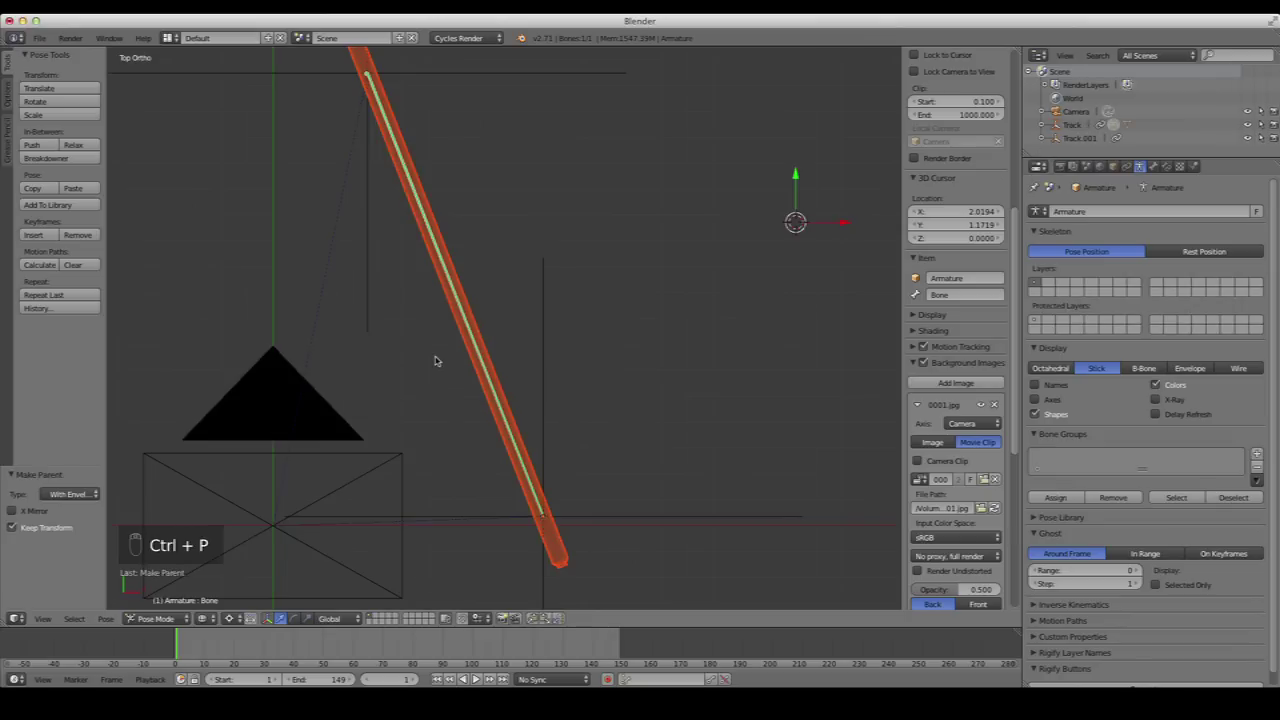
Scrub through the timeline in camera view to check the blade follows the stick, and return to the first frame
{"action": "scroll", "coordinate": [557, 383], "scroll_direction": "down", "scroll_amount": 3}
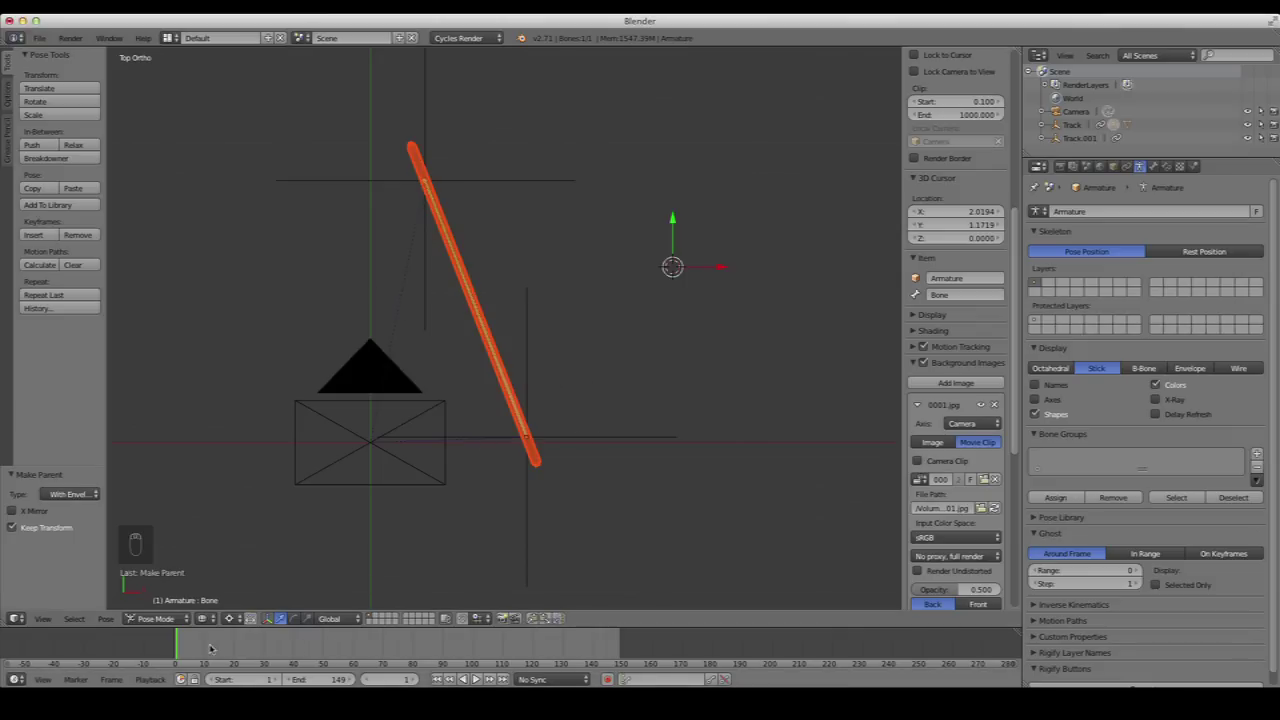
{"action": "mouse_move", "coordinate": [188, 651]}
{"action": "left_mouse_down"}
{"action": "mouse_move", "coordinate": [522, 655]}
{"action": "mouse_move", "coordinate": [378, 648]}
{"action": "left_mouse_up"}
{"action": "key", "text": "0"}
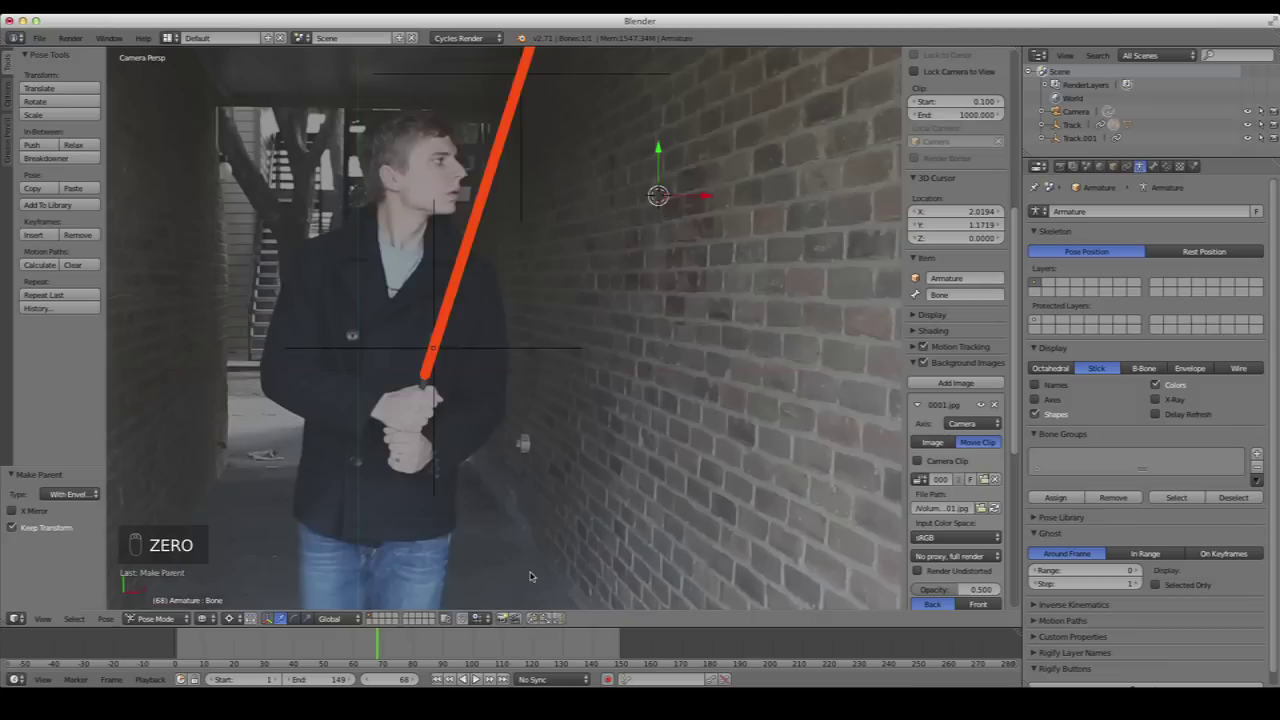
{"action": "left_click_drag", "start_coordinate": [479, 658], "coordinate": [210, 663]}
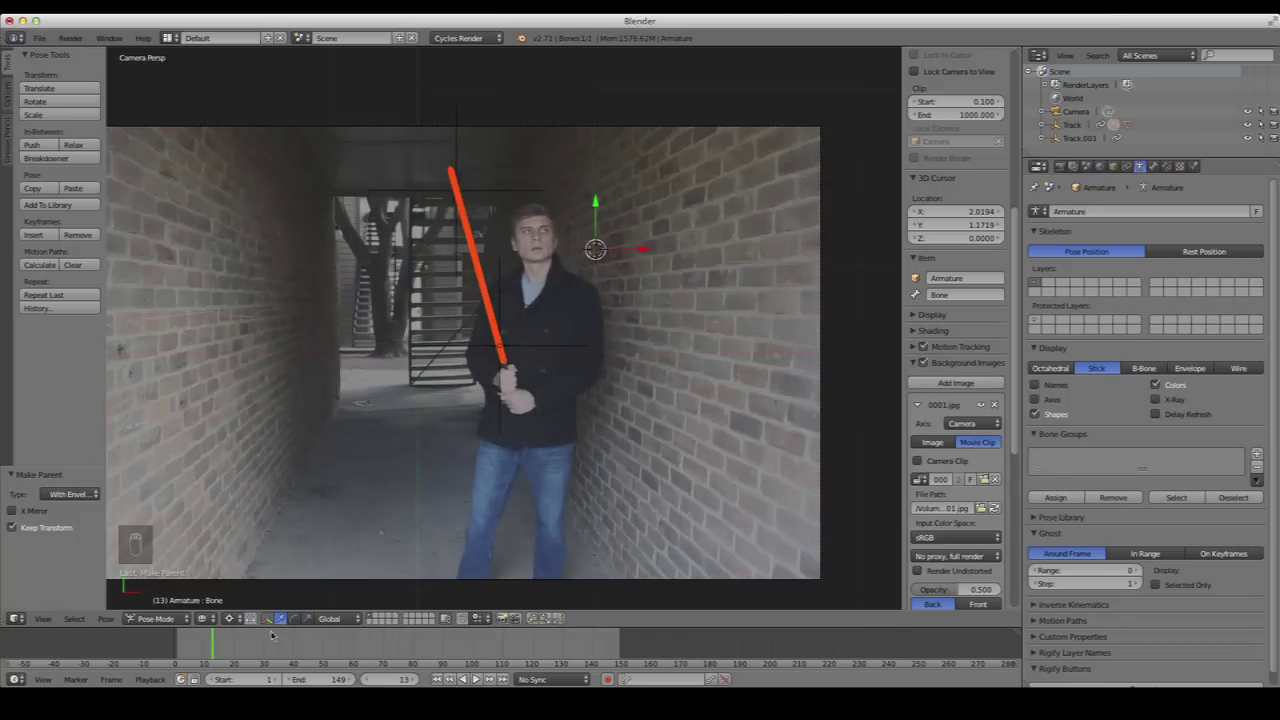
{"action": "left_click", "coordinate": [436, 680]}
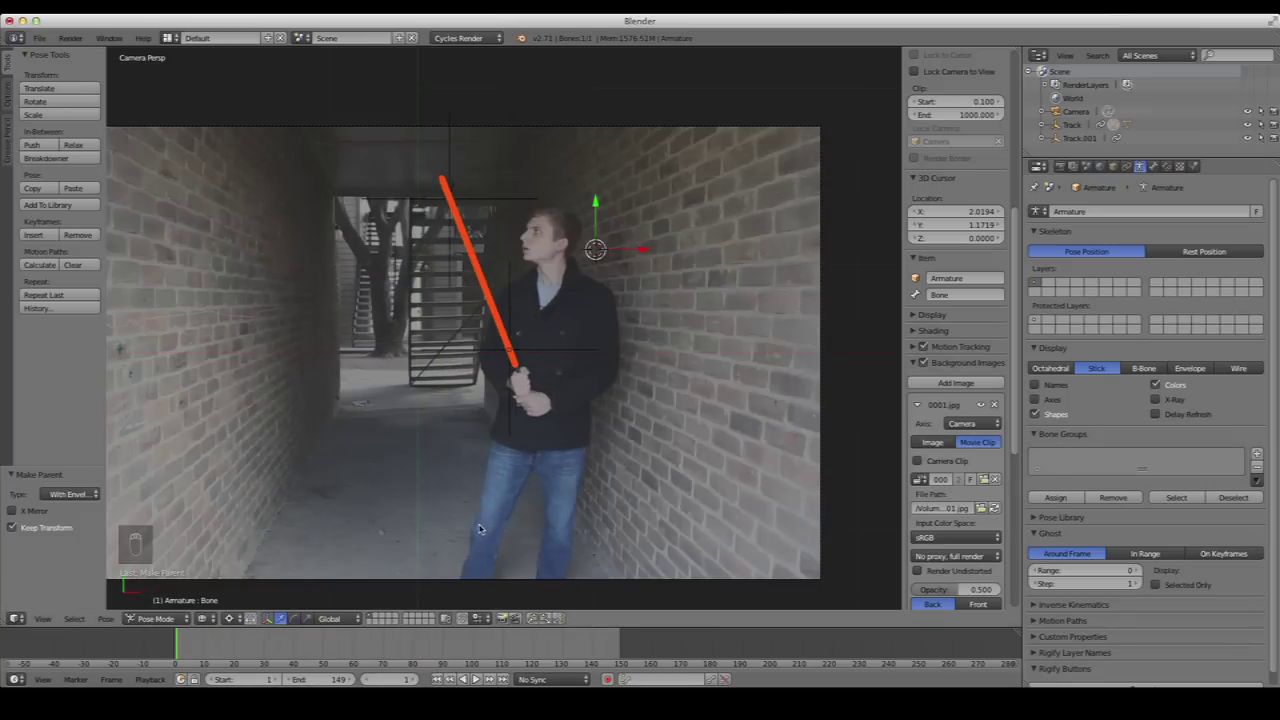
In top view, select the bone inside the blade and move it to the eighth bone layer
{"action": "key", "text": "KP_7"}
{"action": "scroll", "coordinate": [476, 549], "scroll_direction": "up", "scroll_amount": 4}
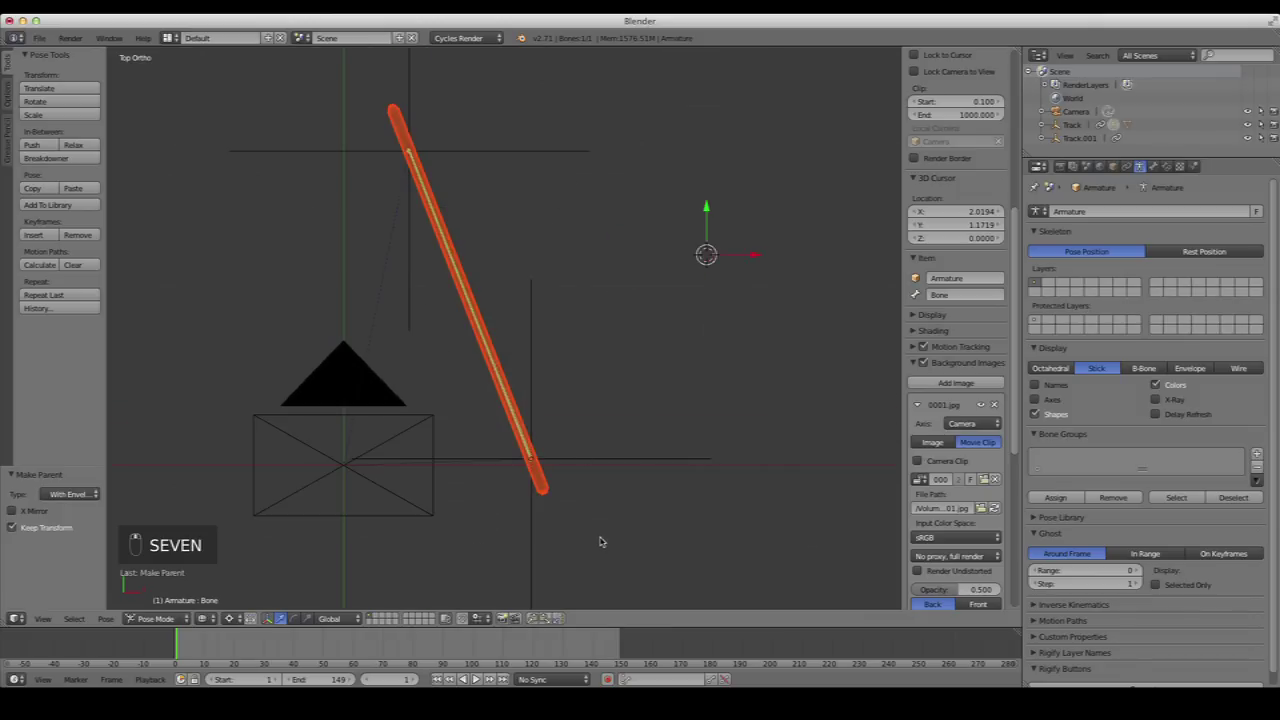
{"action": "right_click", "coordinate": [533, 312]}
{"action": "right_click", "coordinate": [525, 158]}
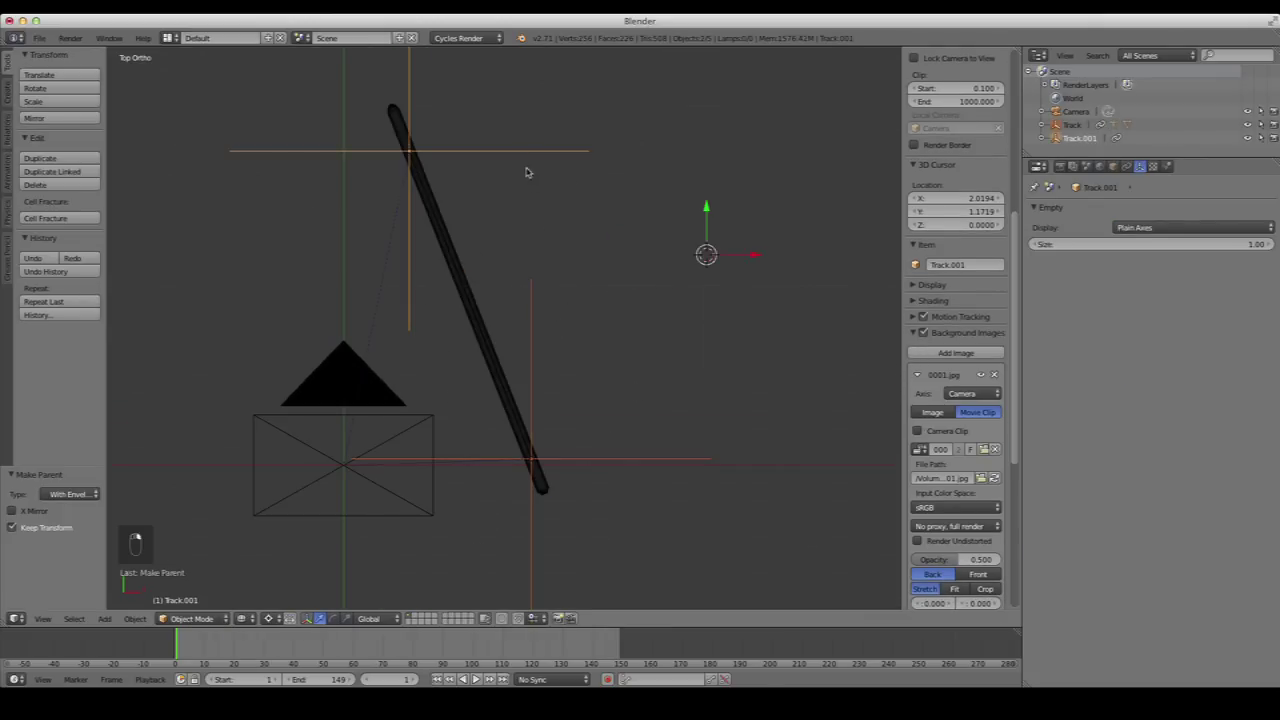
{"action": "right_click", "coordinate": [452, 265]}
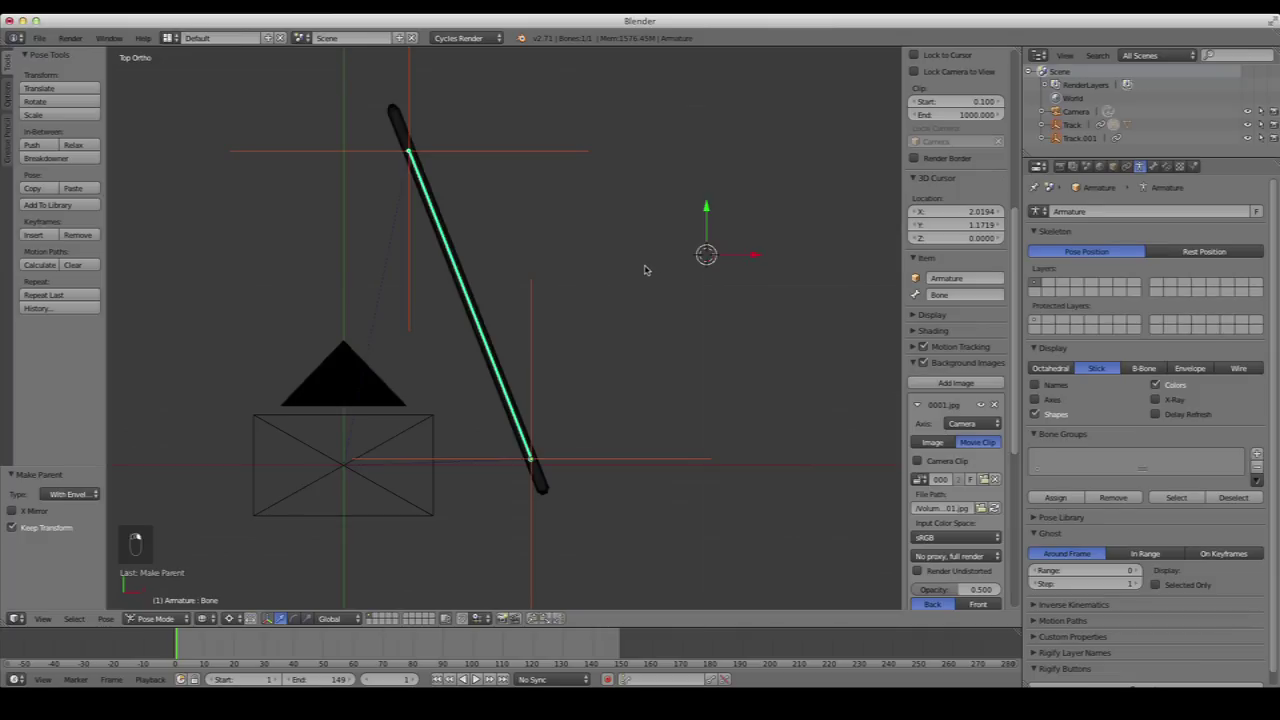
{"action": "key", "text": "m"}
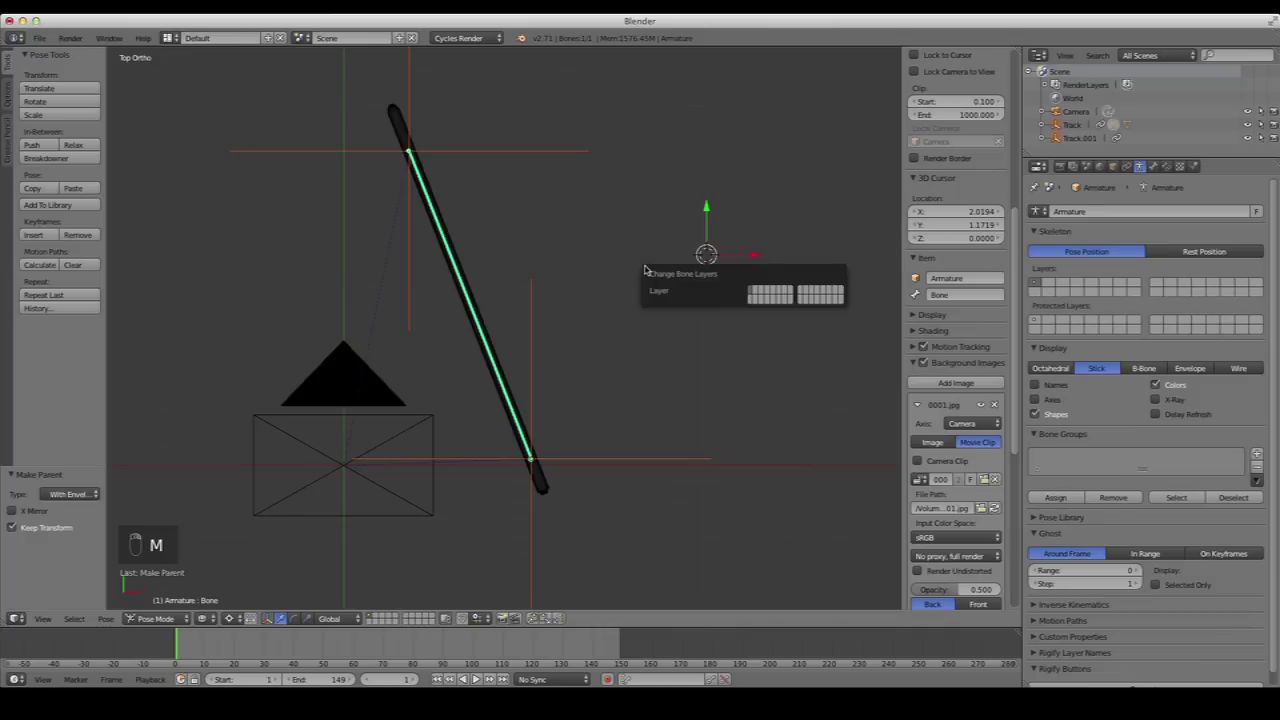
{"action": "left_click", "coordinate": [790, 292]}
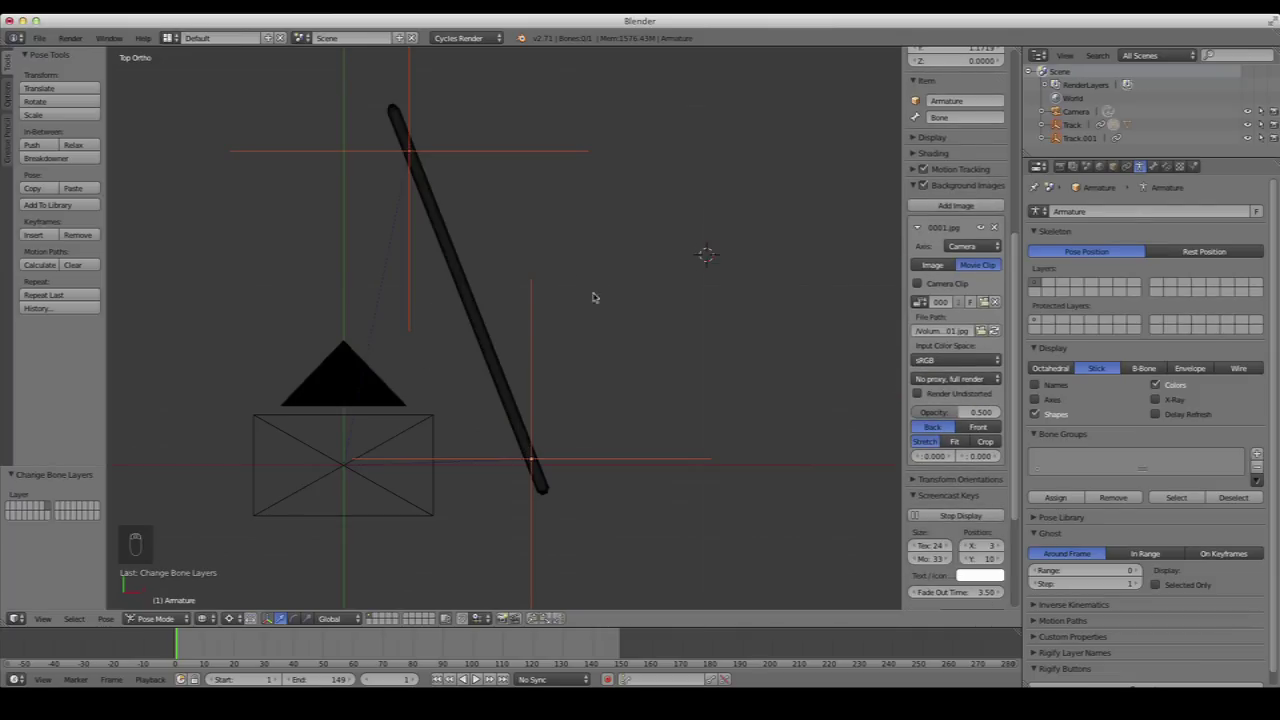
Move the two tracking empties, Track and Track.001, to layer 5
{"action": "right_click", "coordinate": [674, 460]}
{"action": "key", "text": "m"}
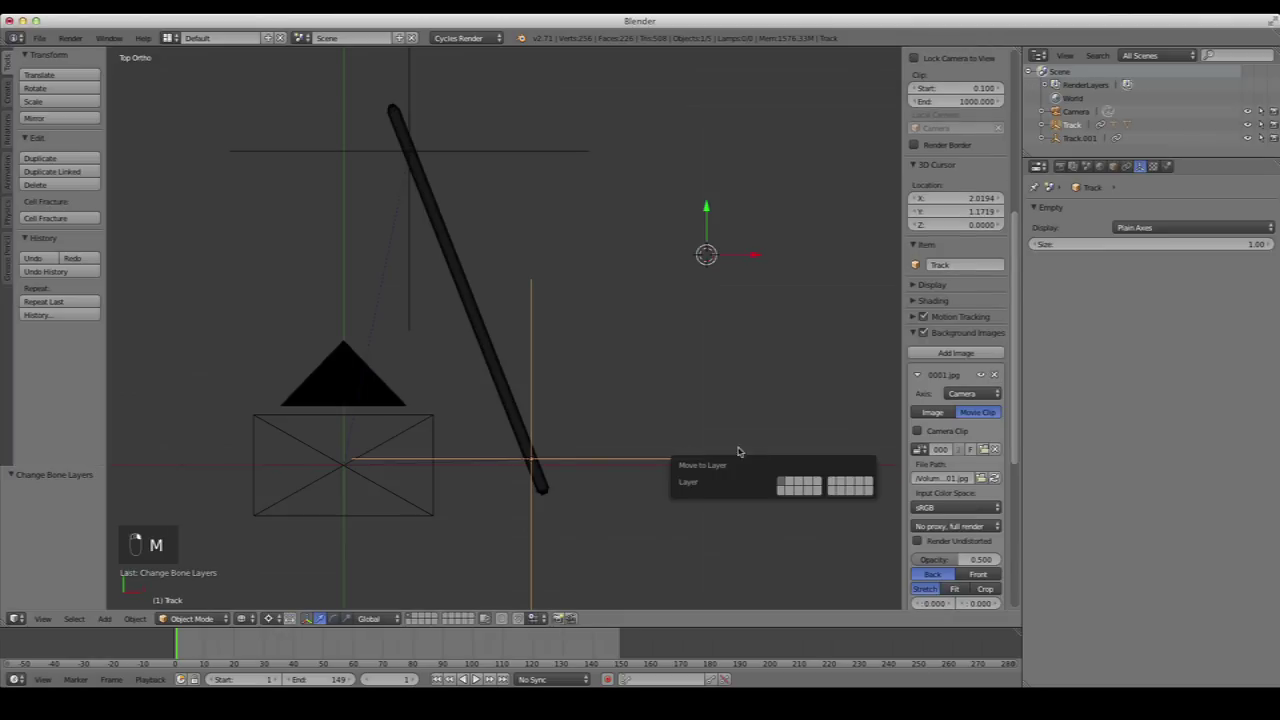
{"action": "right_click", "coordinate": [492, 150]}
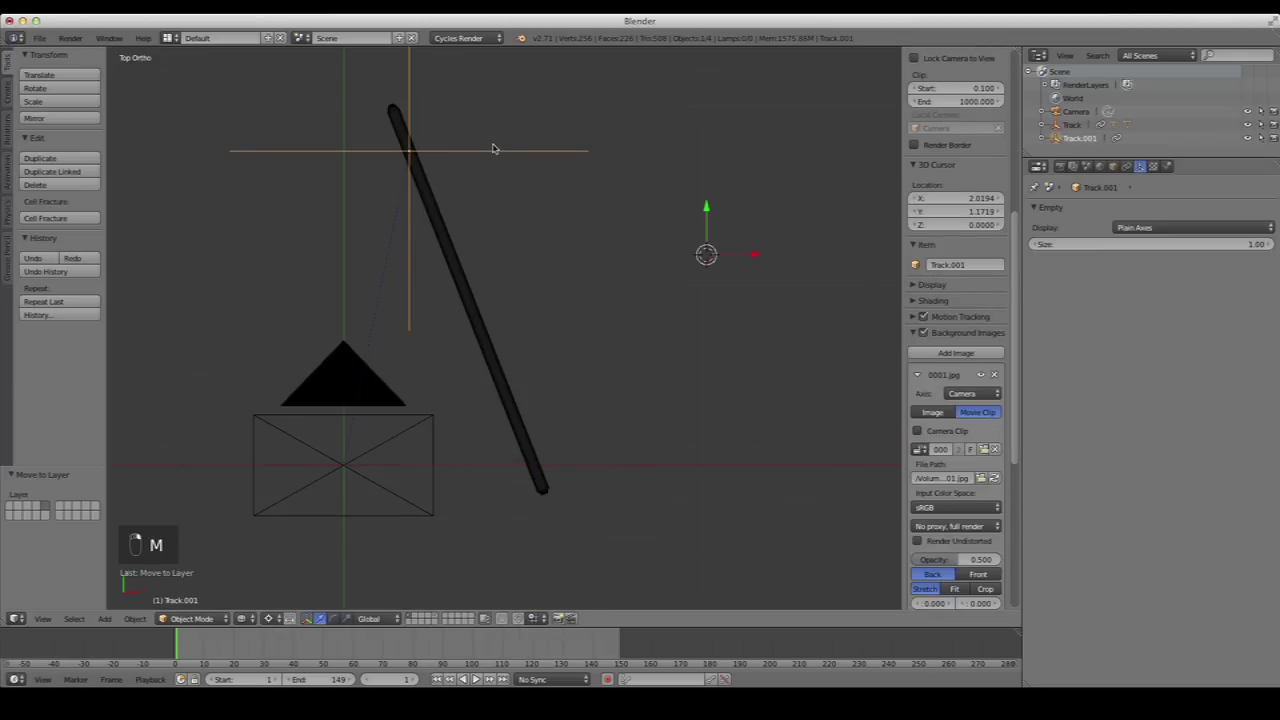
{"action": "key", "text": "m"}
{"action": "left_click", "coordinate": [638, 176]}
Scrub the animation in top and camera views to examine the blade's motion, ending on the first frame with solid display
{"action": "scroll", "coordinate": [608, 369], "scroll_direction": "down", "scroll_amount": 4}
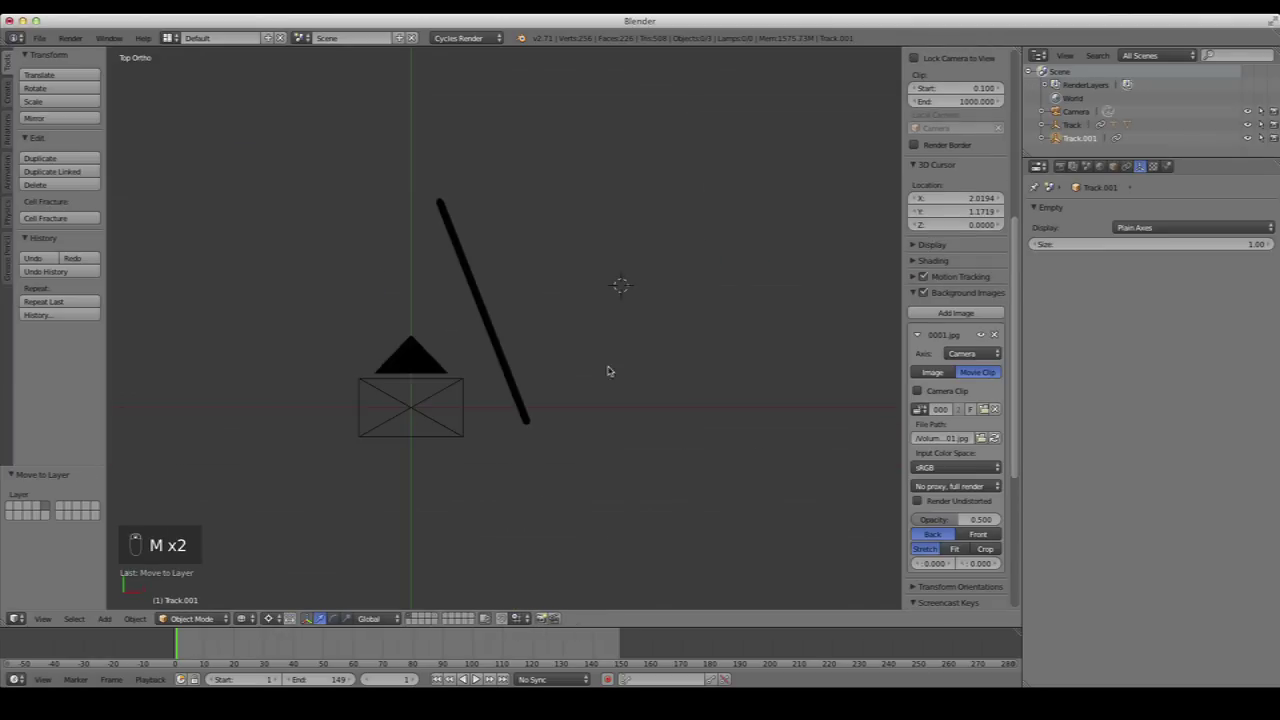
{"action": "scroll", "coordinate": [511, 434], "scroll_direction": "up", "scroll_amount": 3}
{"action": "left_click_drag", "start_coordinate": [186, 641], "coordinate": [314, 650]}
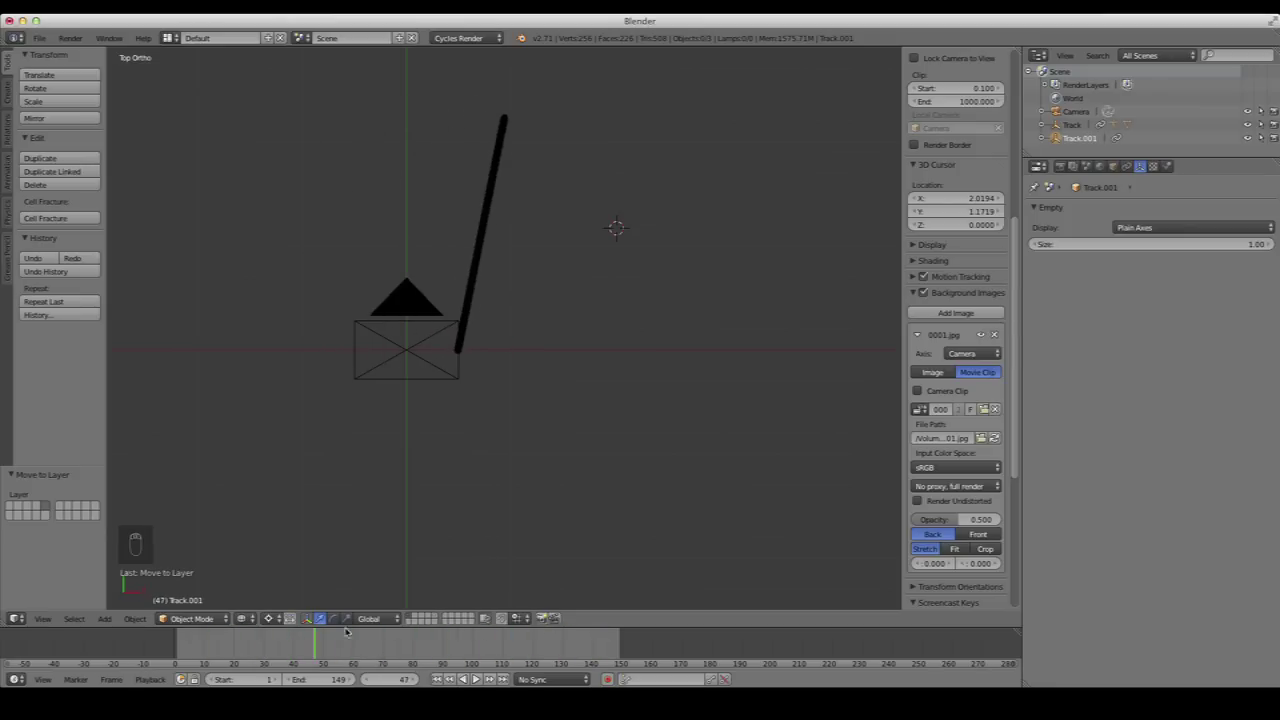
{"action": "key", "text": "0"}
{"action": "left_click_drag", "start_coordinate": [419, 640], "coordinate": [296, 642]}
{"action": "middle_click_drag", "start_coordinate": [585, 455], "coordinate": [686, 433], "text": "shift"}
{"action": "scroll", "coordinate": [708, 429], "scroll_direction": "down", "scroll_amount": 1}
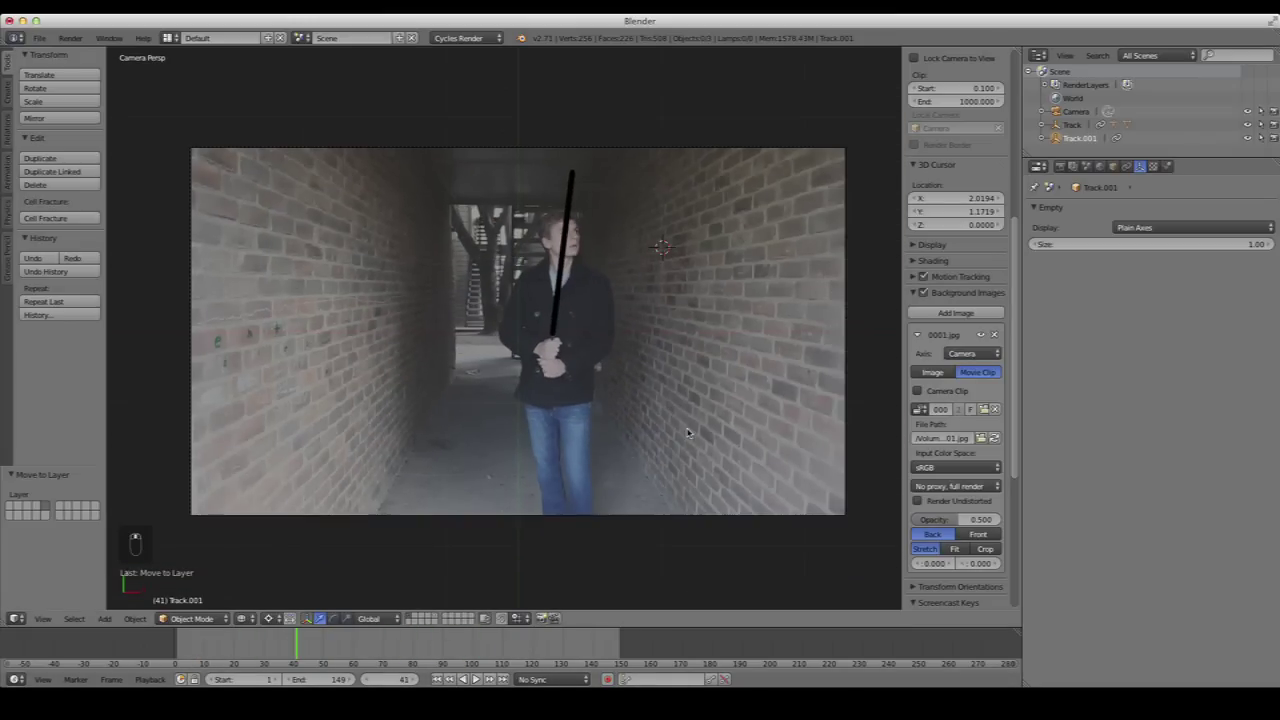
{"action": "key", "text": "shift+Left"}
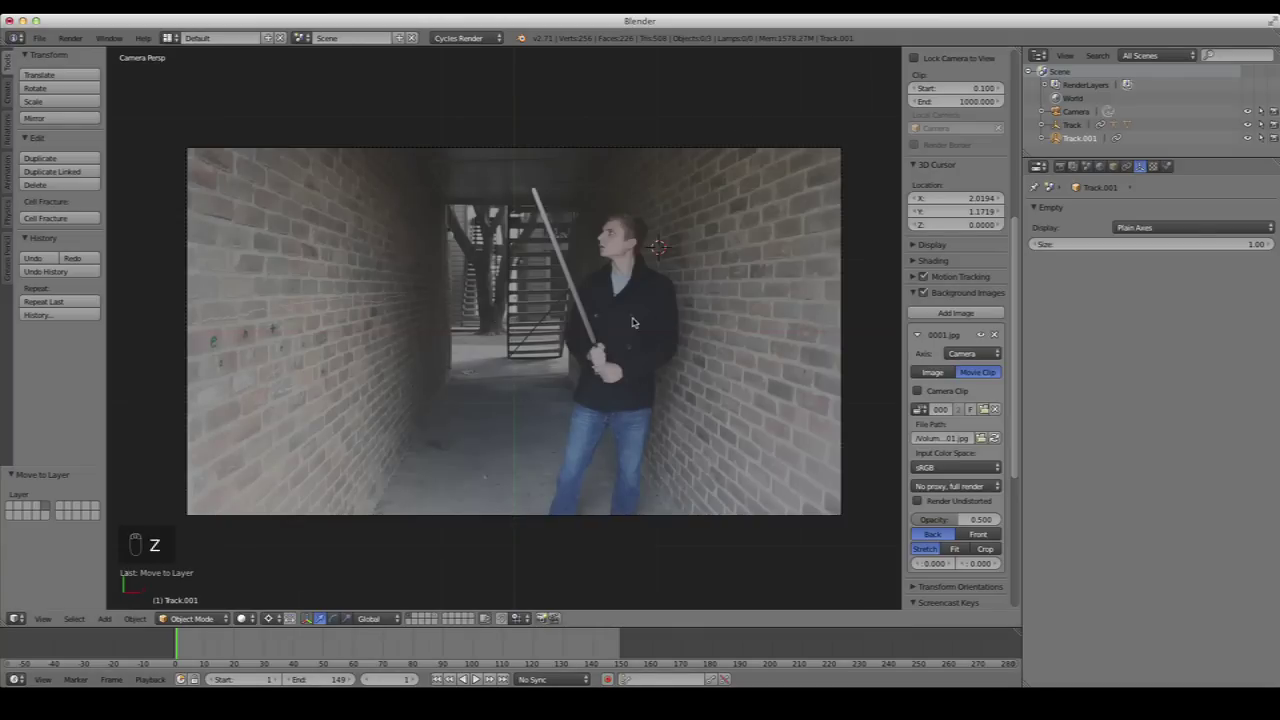
Select the cylinder, set the pivot point to Median Point, and set its origin to its geometry
{"action": "scroll", "coordinate": [640, 384], "scroll_direction": "up", "scroll_amount": 5}
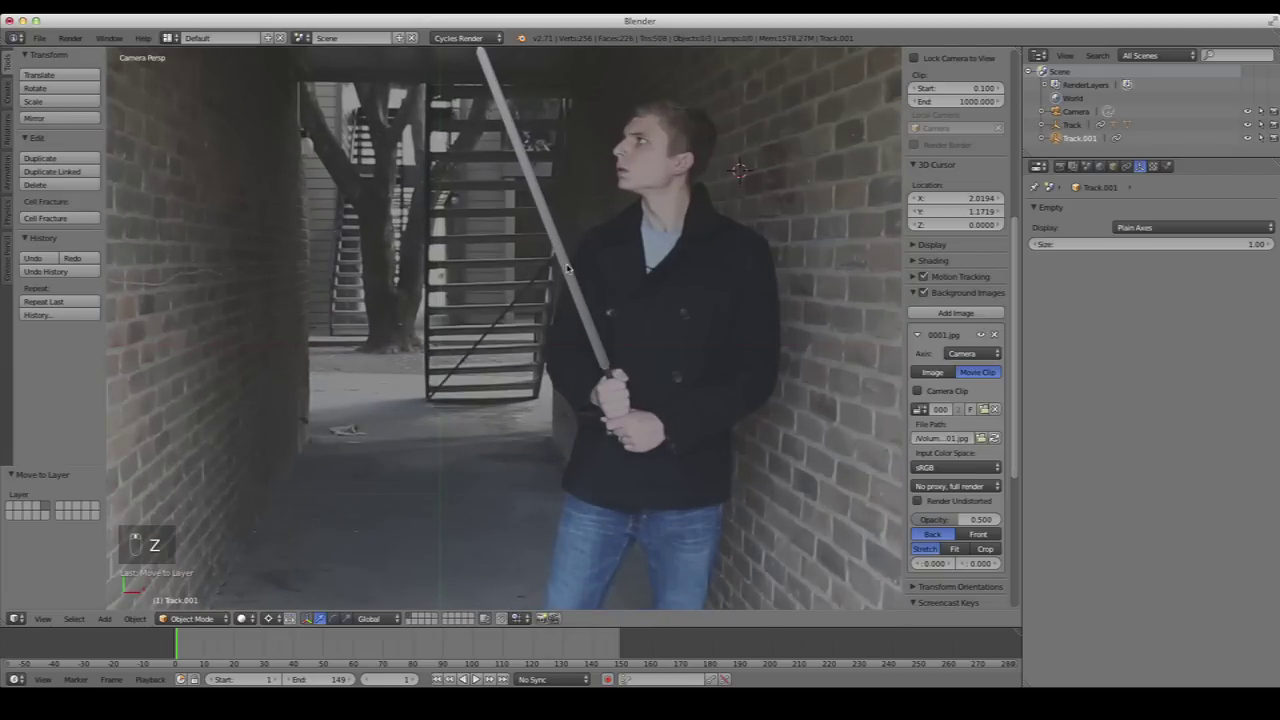
{"action": "right_click", "coordinate": [565, 275]}
{"action": "scroll", "coordinate": [585, 337], "scroll_direction": "down", "scroll_amount": 3}
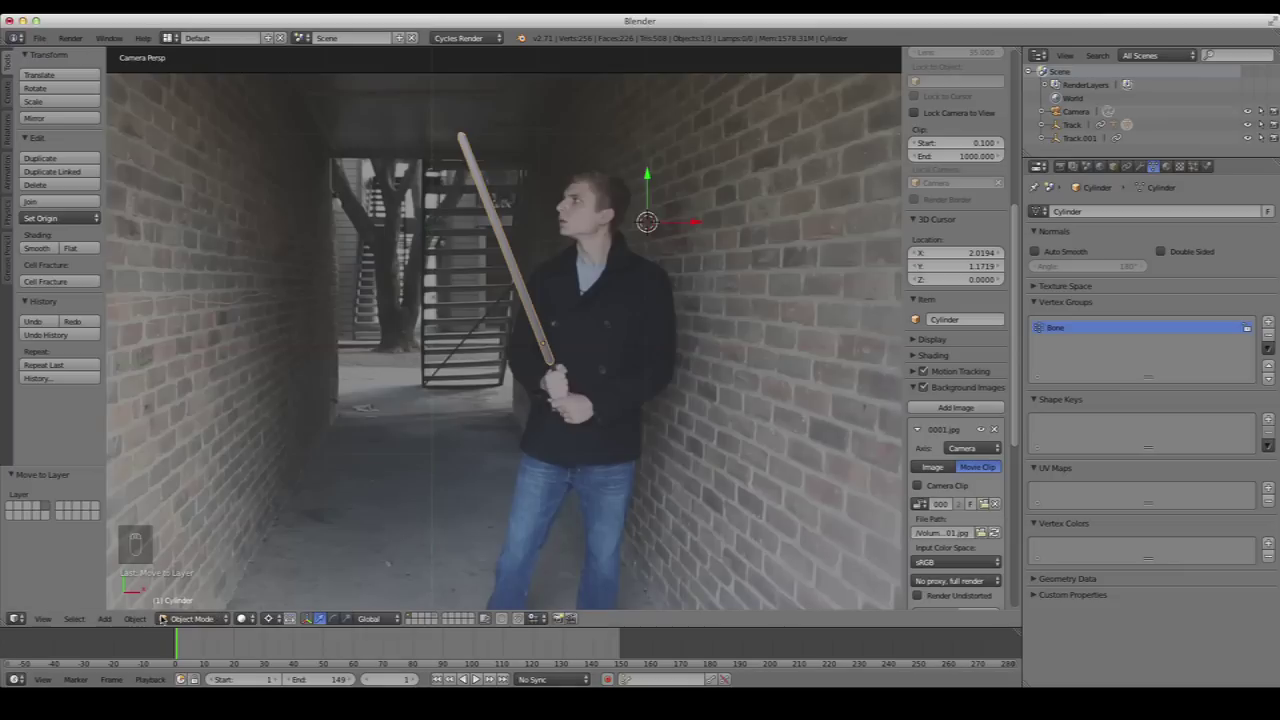
{"action": "left_click", "coordinate": [273, 619]}
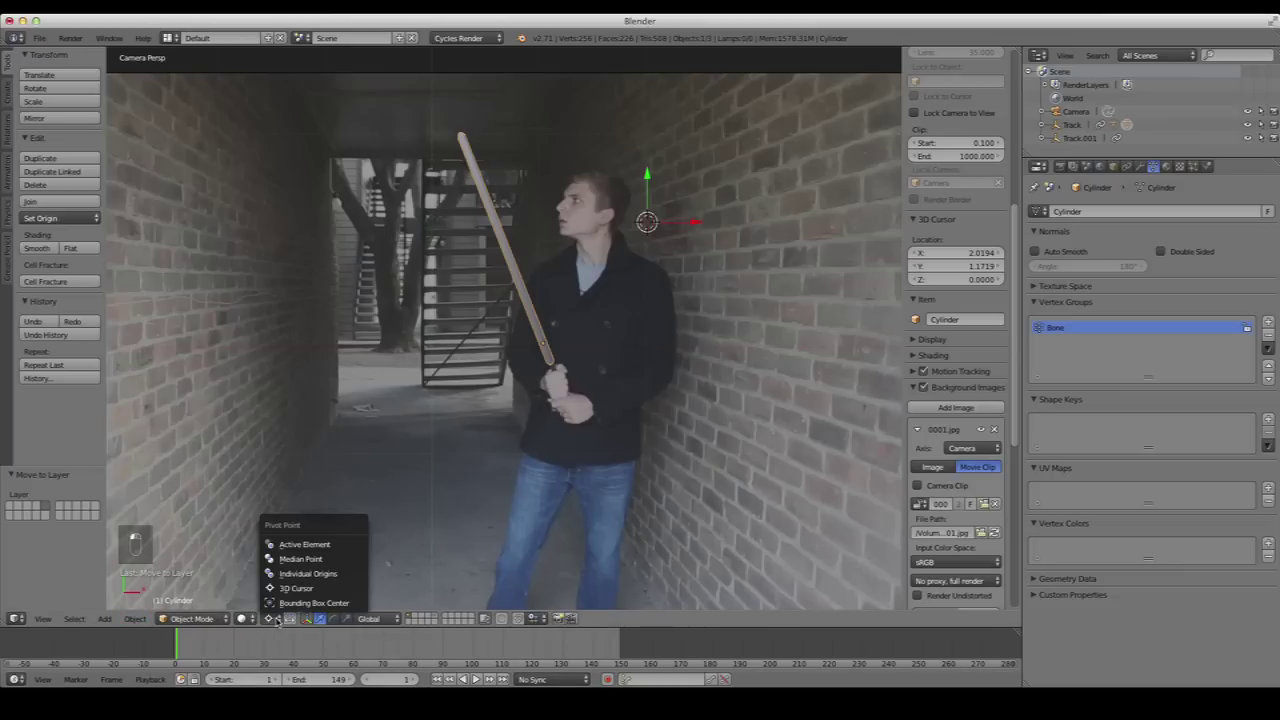
{"action": "left_click", "coordinate": [316, 559]}
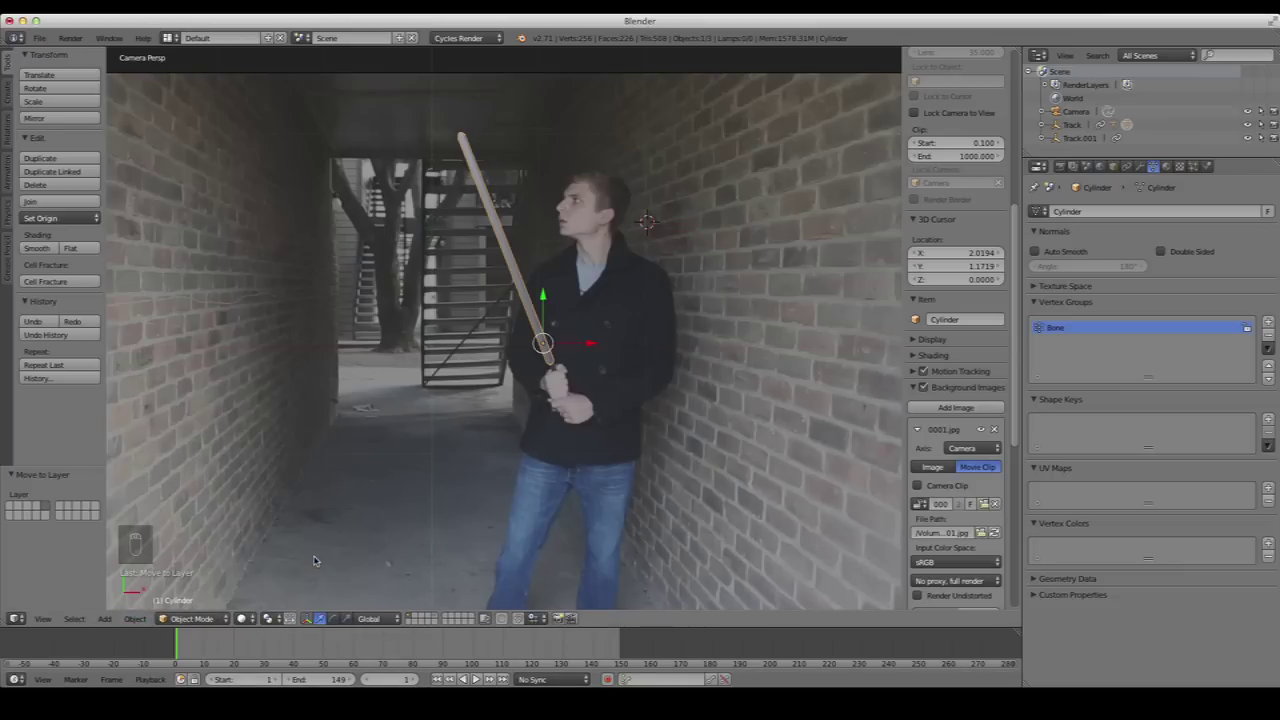
{"action": "left_click", "coordinate": [134, 618]}
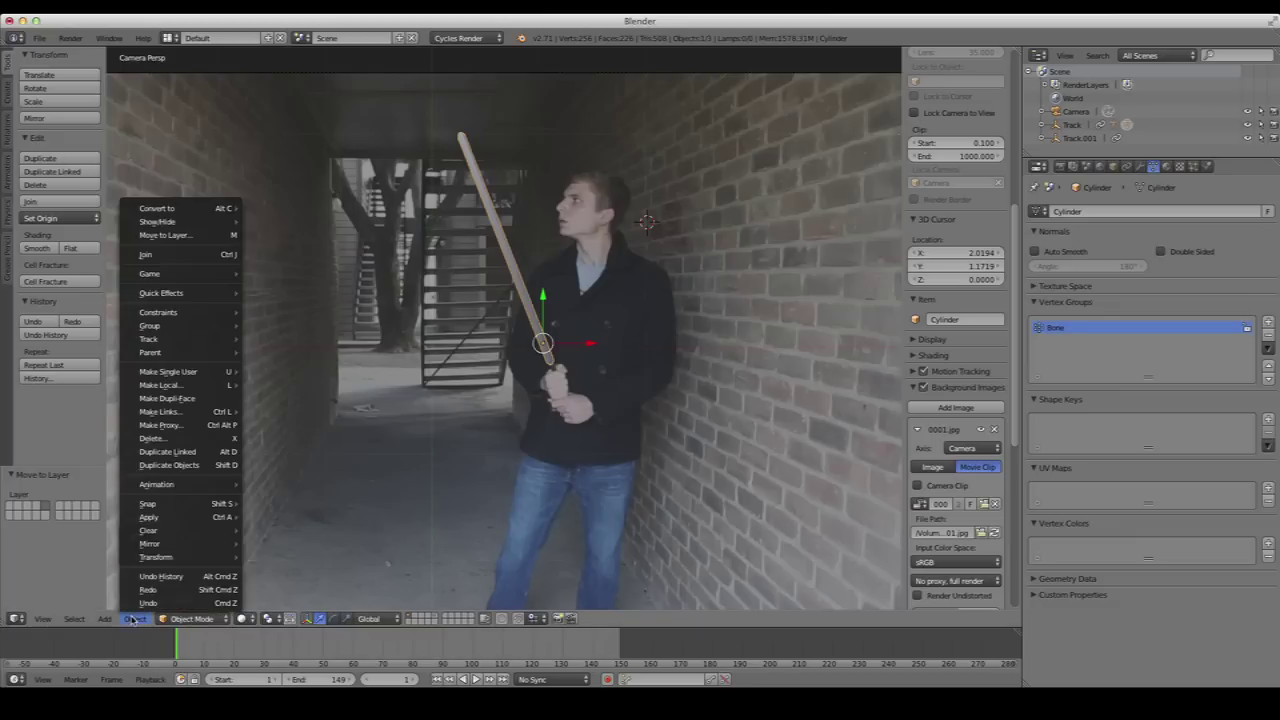
{"action": "mouse_move", "coordinate": [170, 556]}
{"action": "left_click", "coordinate": [347, 483]}
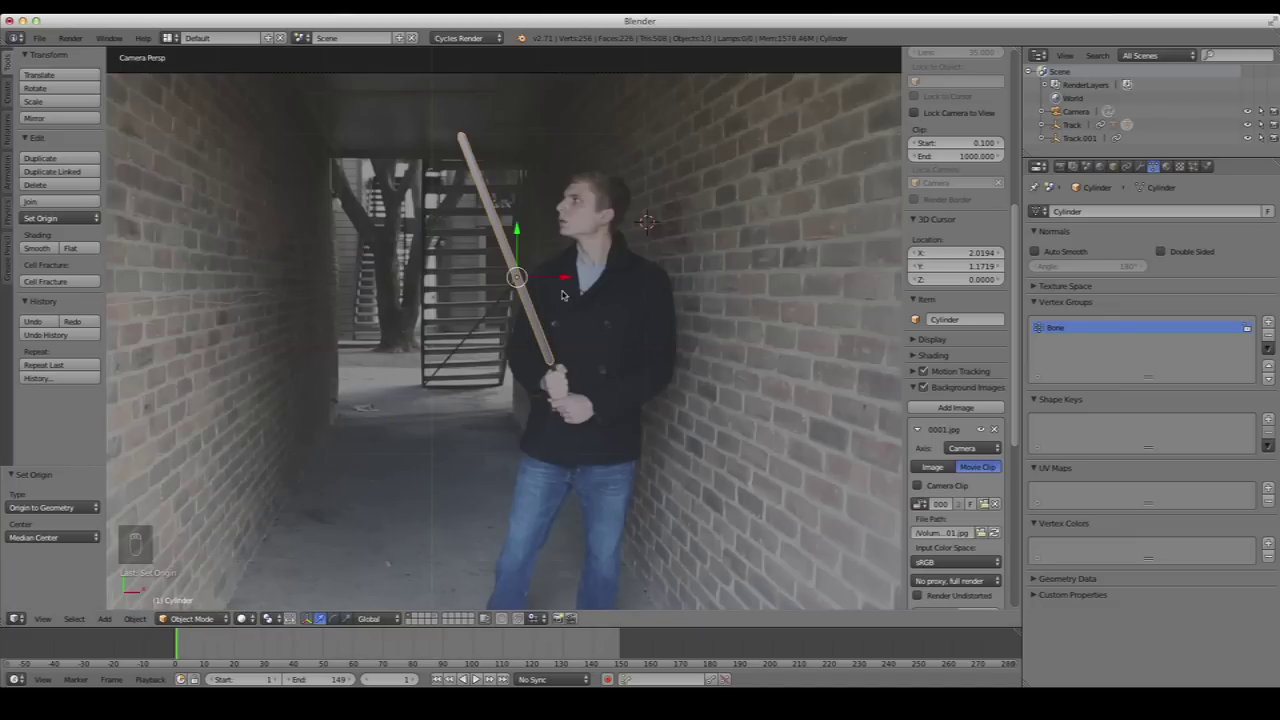
Deselect the blade, scrub the footage to check its alignment, and return to the first frame
{"action": "key", "text": "a"}
{"action": "mouse_move", "coordinate": [250, 655]}
{"action": "left_mouse_down"}
{"action": "mouse_move", "coordinate": [534, 648]}
{"action": "mouse_move", "coordinate": [414, 646]}
{"action": "mouse_move", "coordinate": [300, 667]}
{"action": "mouse_move", "coordinate": [502, 664]}
{"action": "mouse_move", "coordinate": [444, 658]}
{"action": "left_mouse_up"}
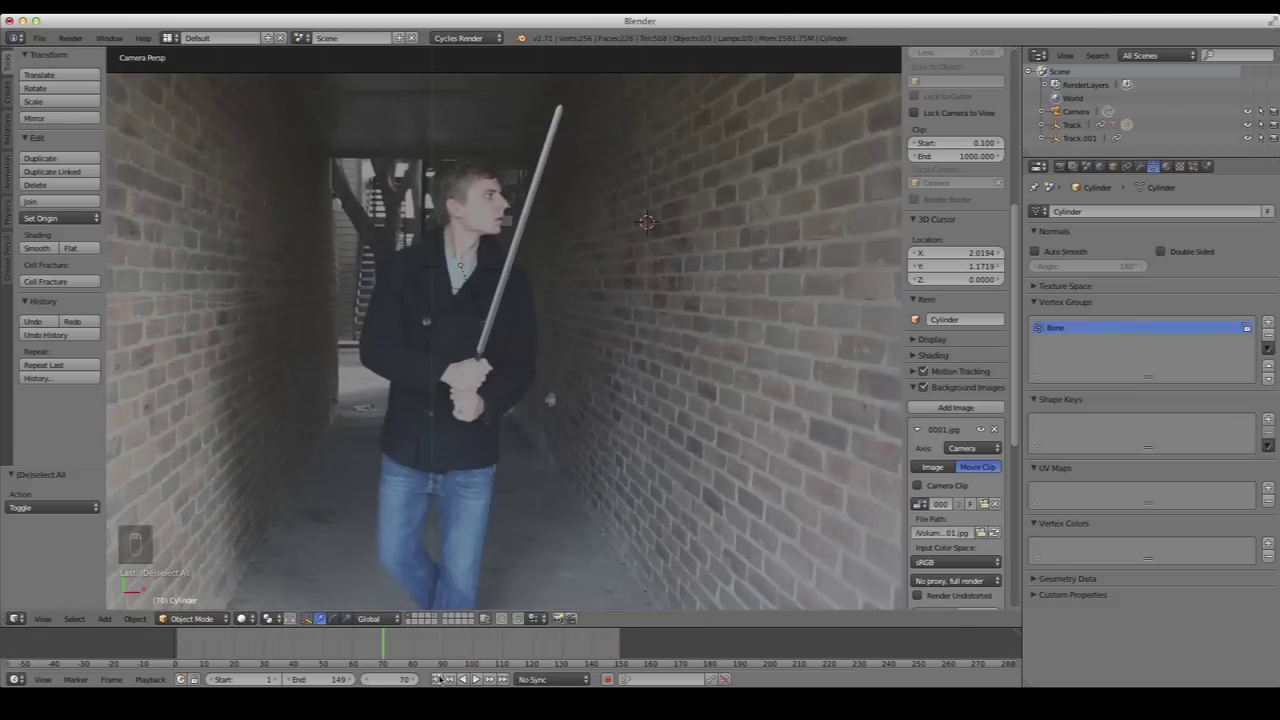
{"action": "left_click", "coordinate": [437, 679]}
Add a new material to the cylinder blade and name it light
{"action": "right_click", "coordinate": [502, 232]}
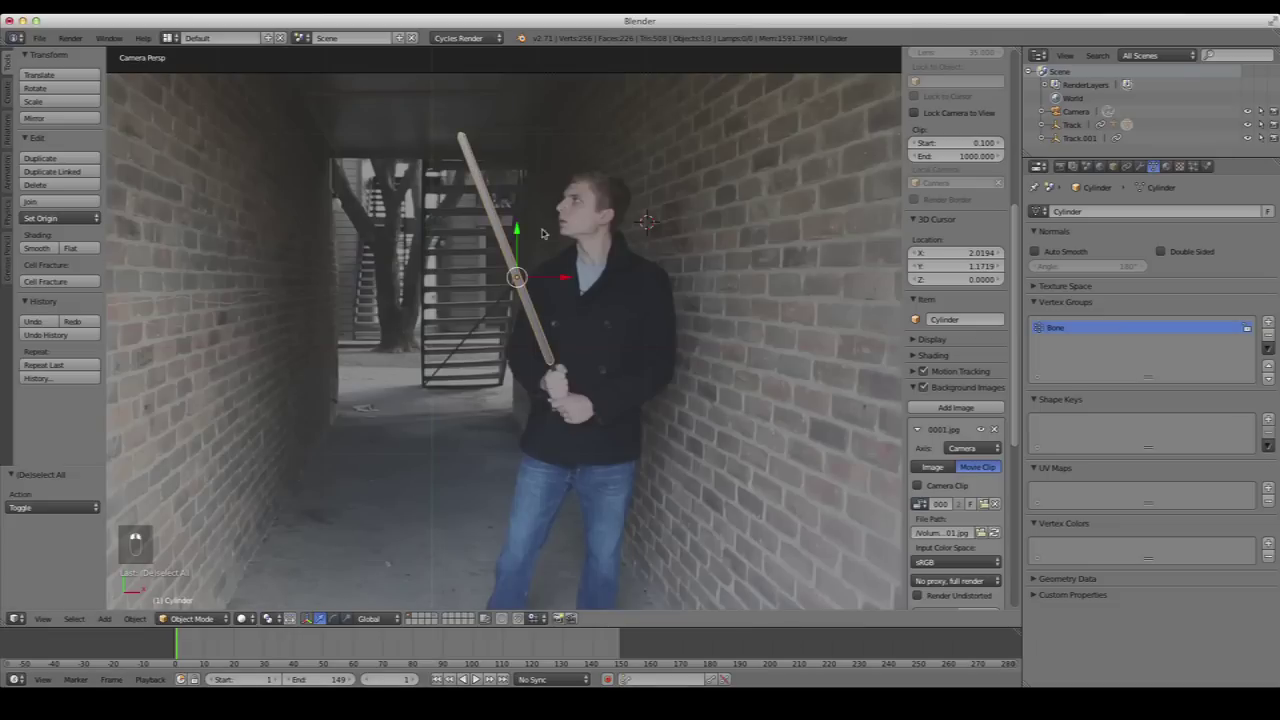
{"action": "left_click", "coordinate": [1166, 166]}
{"action": "left_click", "coordinate": [1100, 260]}
{"action": "double_click", "coordinate": [1066, 216]}
{"action": "type", "text": "k"}
{"action": "key", "text": "BackSpace"}
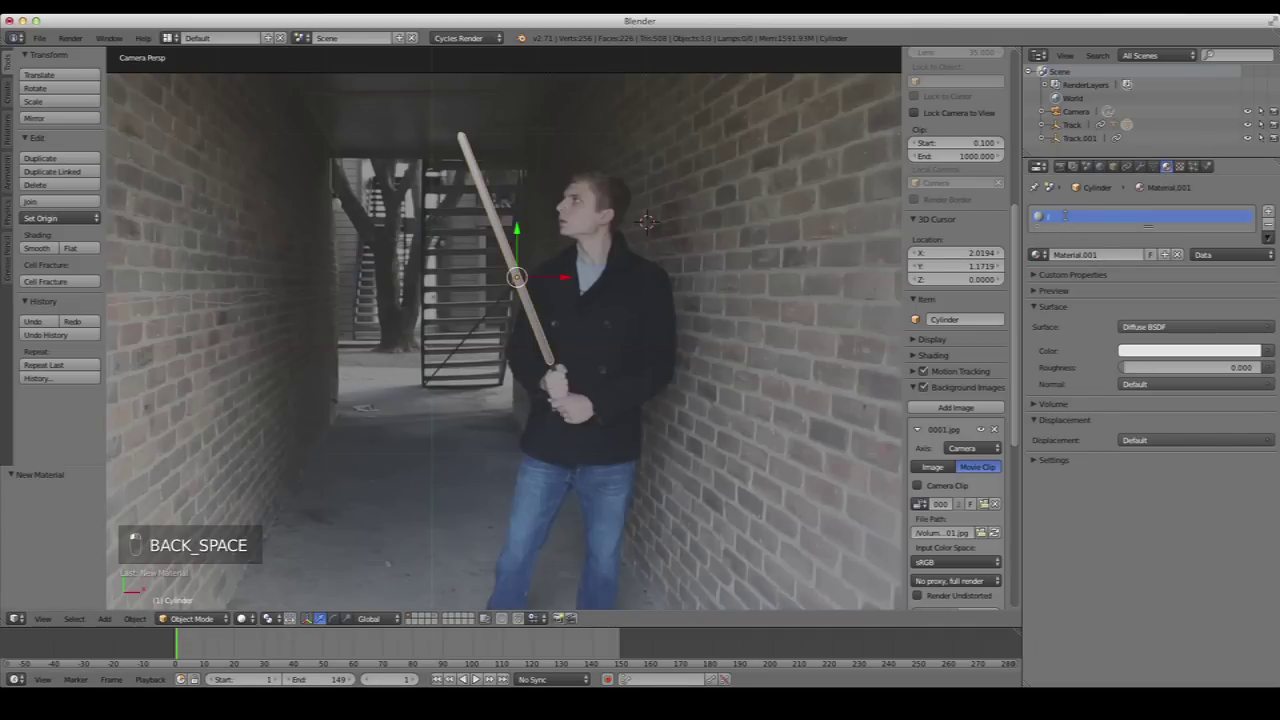
{"action": "key", "text": "Return"}
Make the light material's diffuse color bright green by lowering its red and blue values
{"action": "left_click", "coordinate": [1189, 350]}
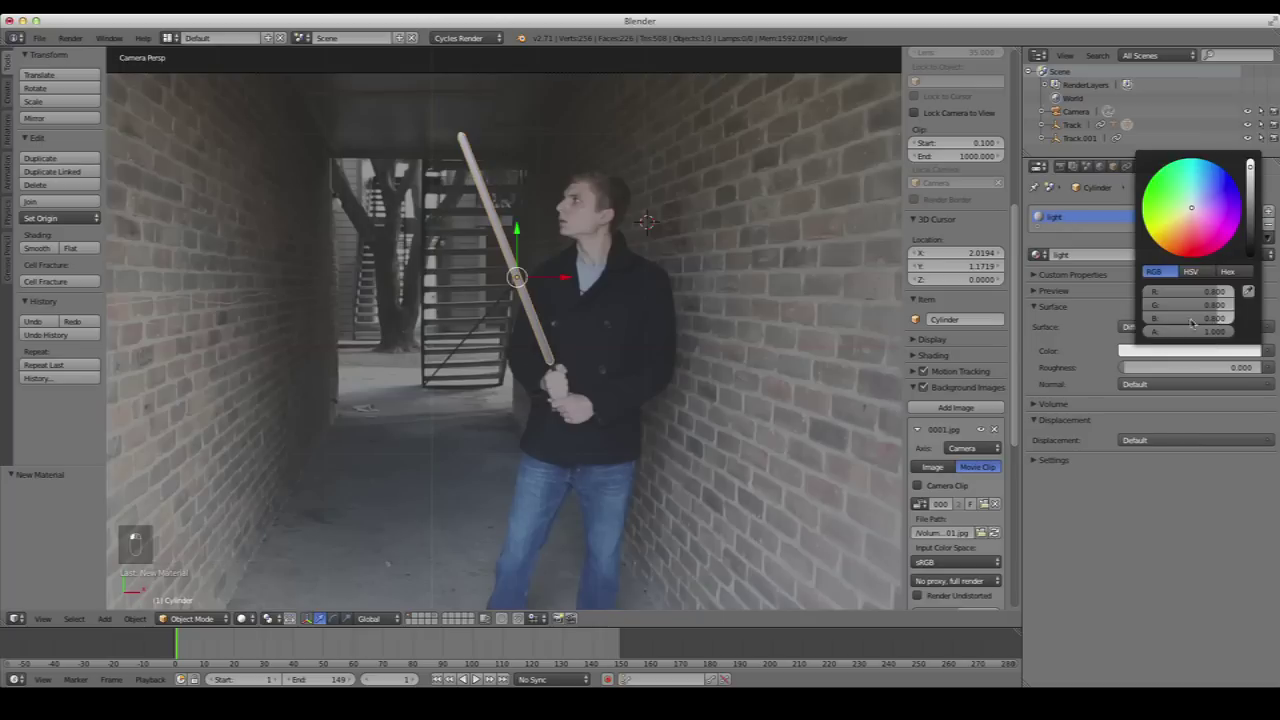
{"action": "left_click", "coordinate": [1195, 353]}
{"action": "left_click_drag", "start_coordinate": [1204, 319], "coordinate": [1144, 318]}
{"action": "left_click_drag", "start_coordinate": [1225, 291], "coordinate": [1146, 291]}
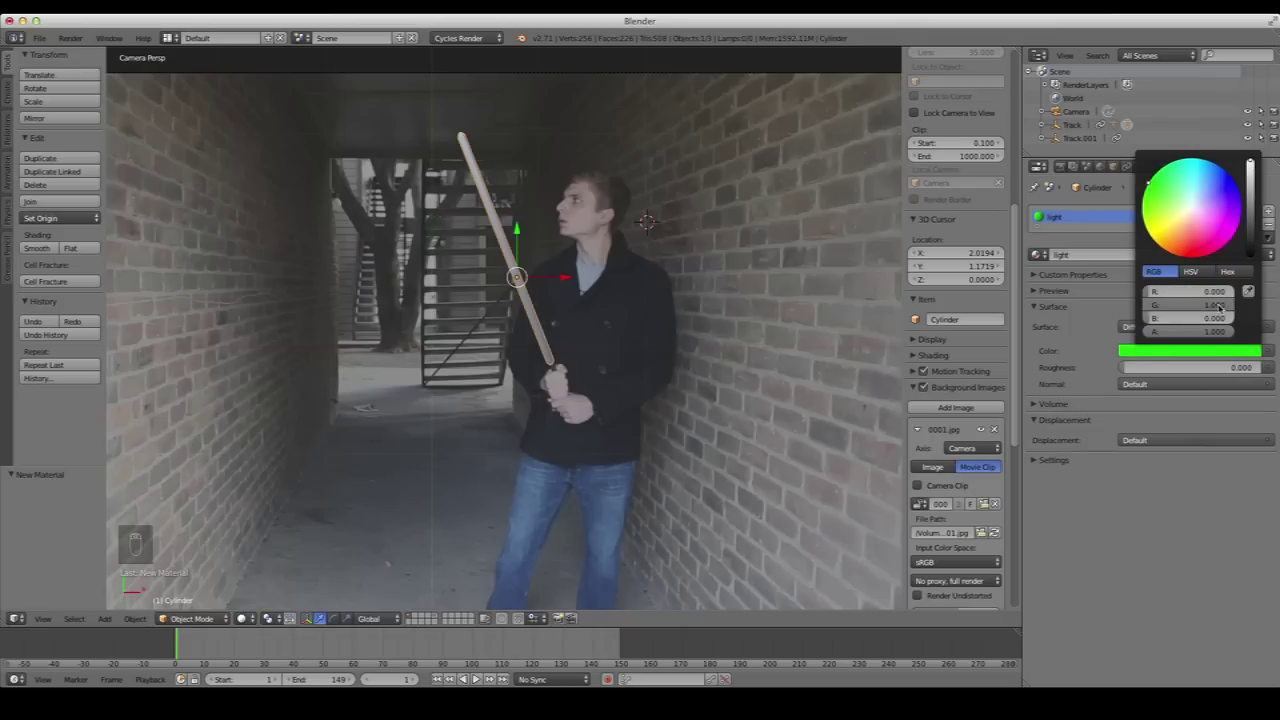
Set the light material's viewport color to the same green, sampled from its diffuse color
{"action": "left_click", "coordinate": [1045, 460]}
{"action": "left_click", "coordinate": [1073, 496]}
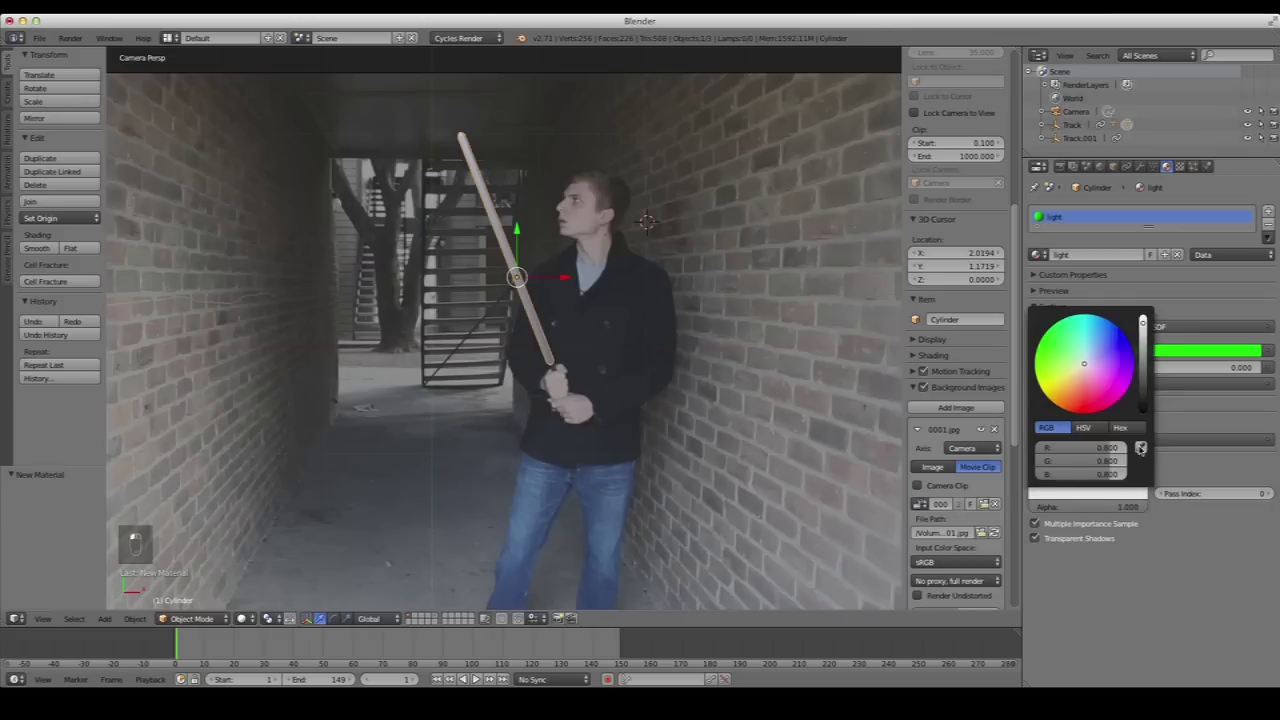
{"action": "left_click", "coordinate": [1145, 452]}
{"action": "left_click", "coordinate": [1176, 352]}
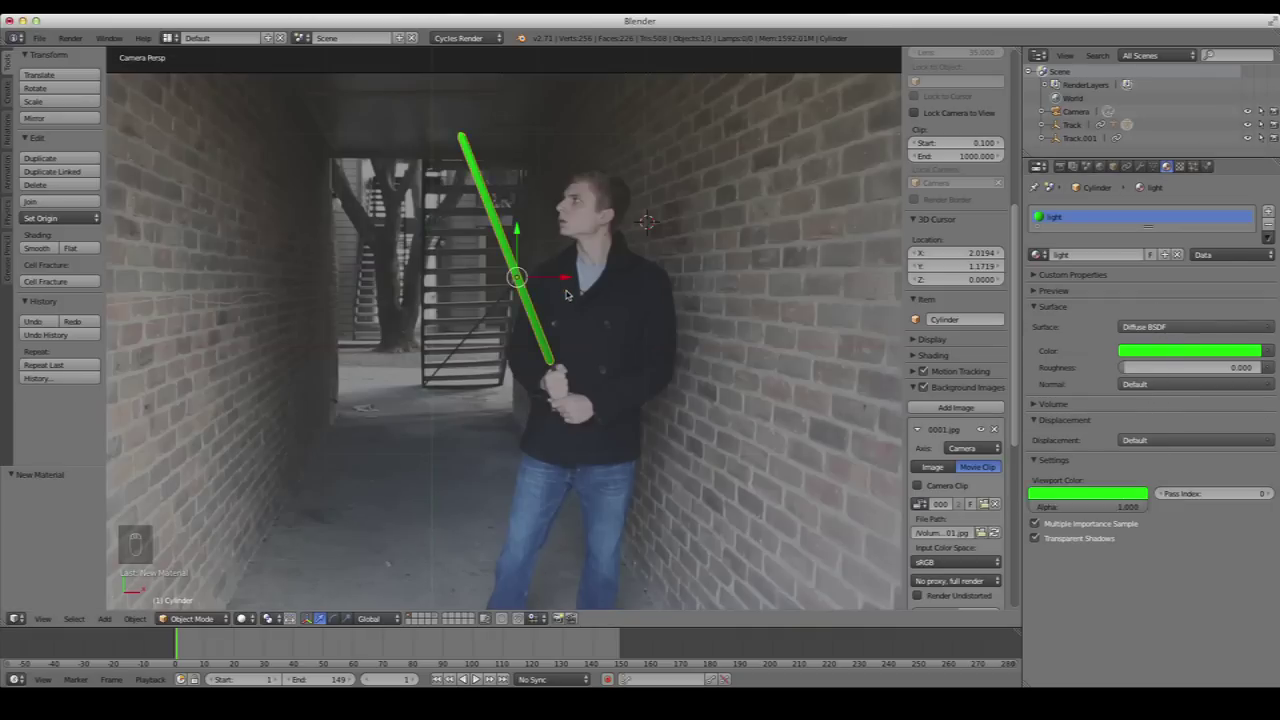
Scrub the footage to check the green blade against the stick and return to the first frame
{"action": "scroll", "coordinate": [572, 298], "scroll_direction": "up", "scroll_amount": 1}
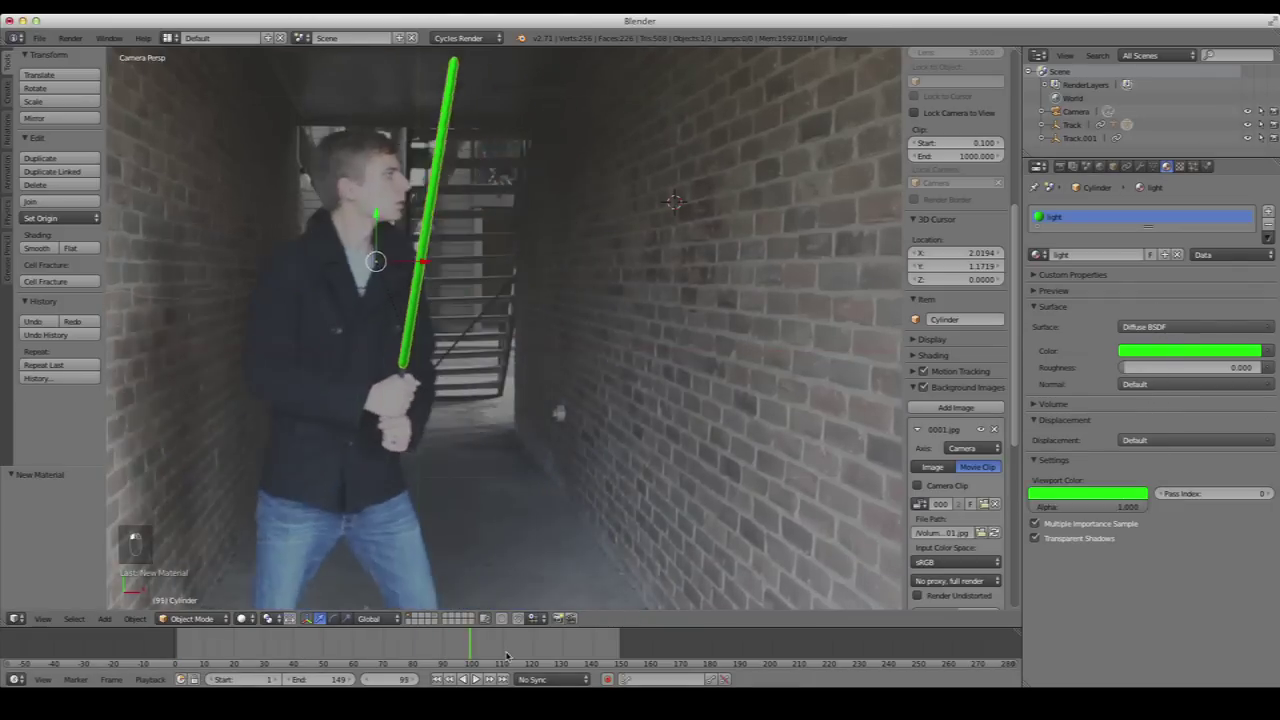
{"action": "left_click_drag", "start_coordinate": [495, 654], "coordinate": [404, 654]}
{"action": "scroll", "coordinate": [663, 442], "scroll_direction": "down", "scroll_amount": 3}
{"action": "middle_click_drag", "start_coordinate": [520, 448], "coordinate": [594, 424], "text": "shift"}
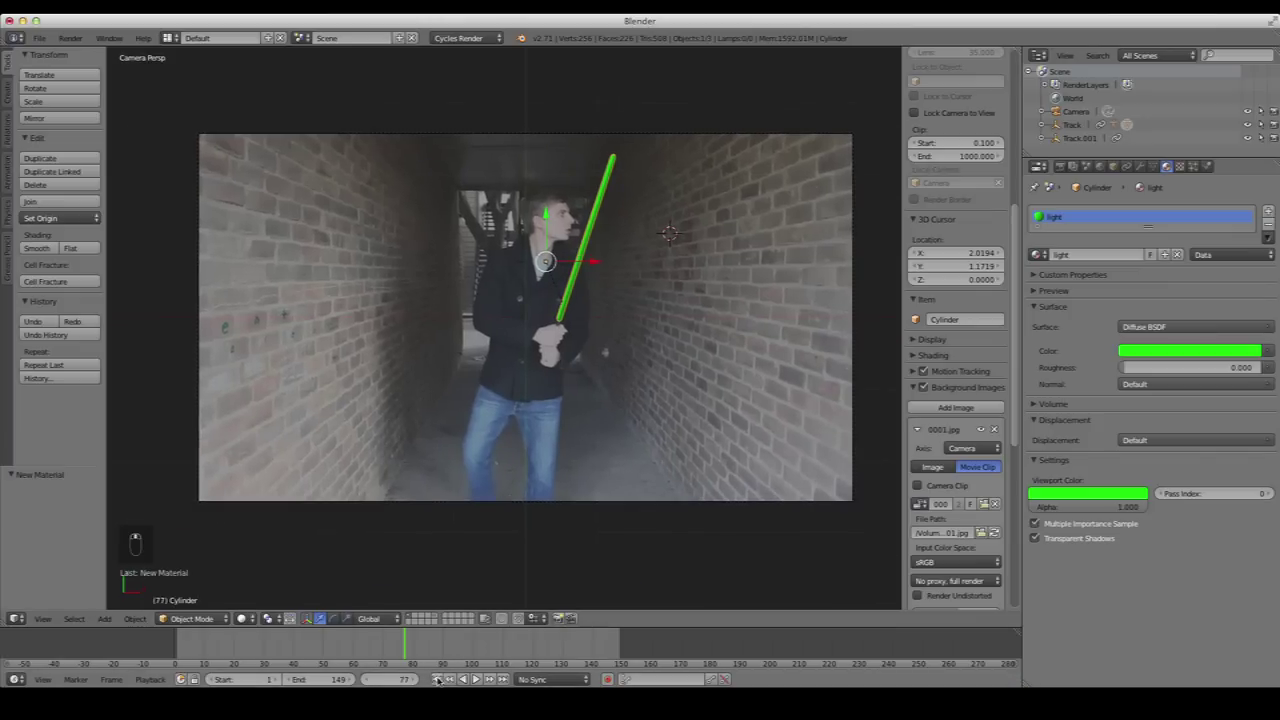
{"action": "left_click", "coordinate": [440, 679]}
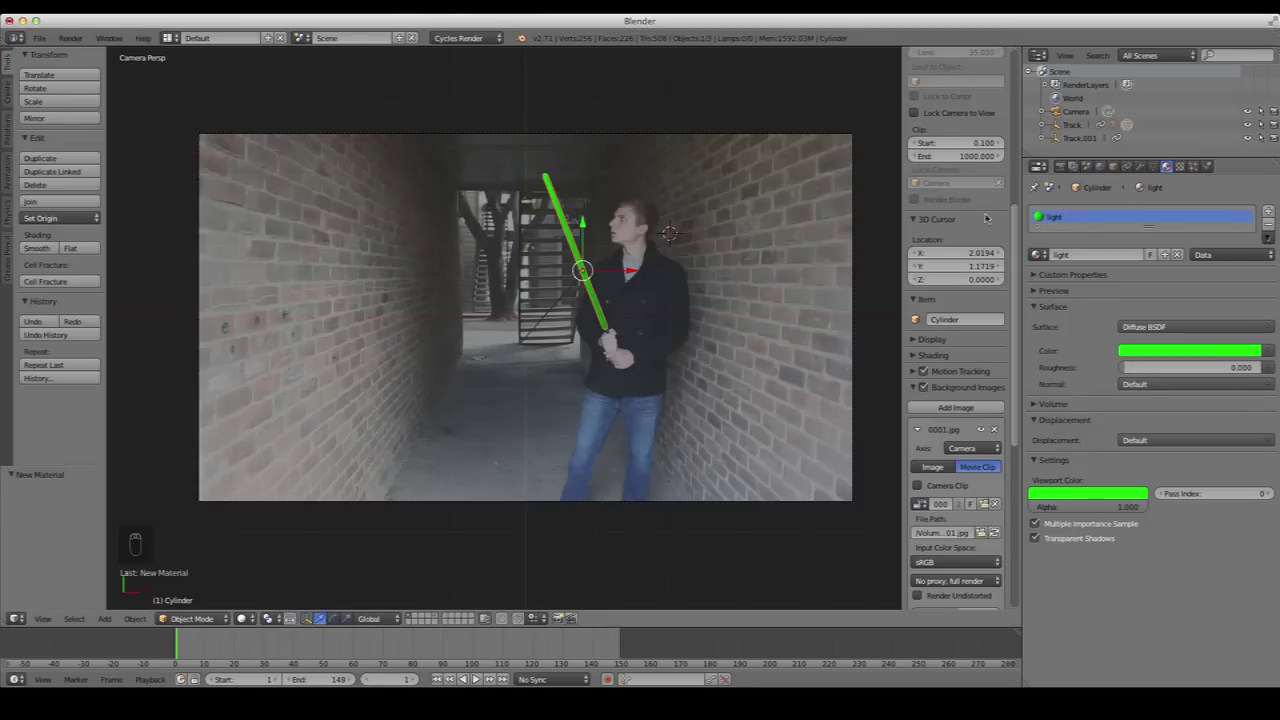
Rename the existing render layer to forground and restrict it to layer 1
{"action": "left_click", "coordinate": [1086, 166]}
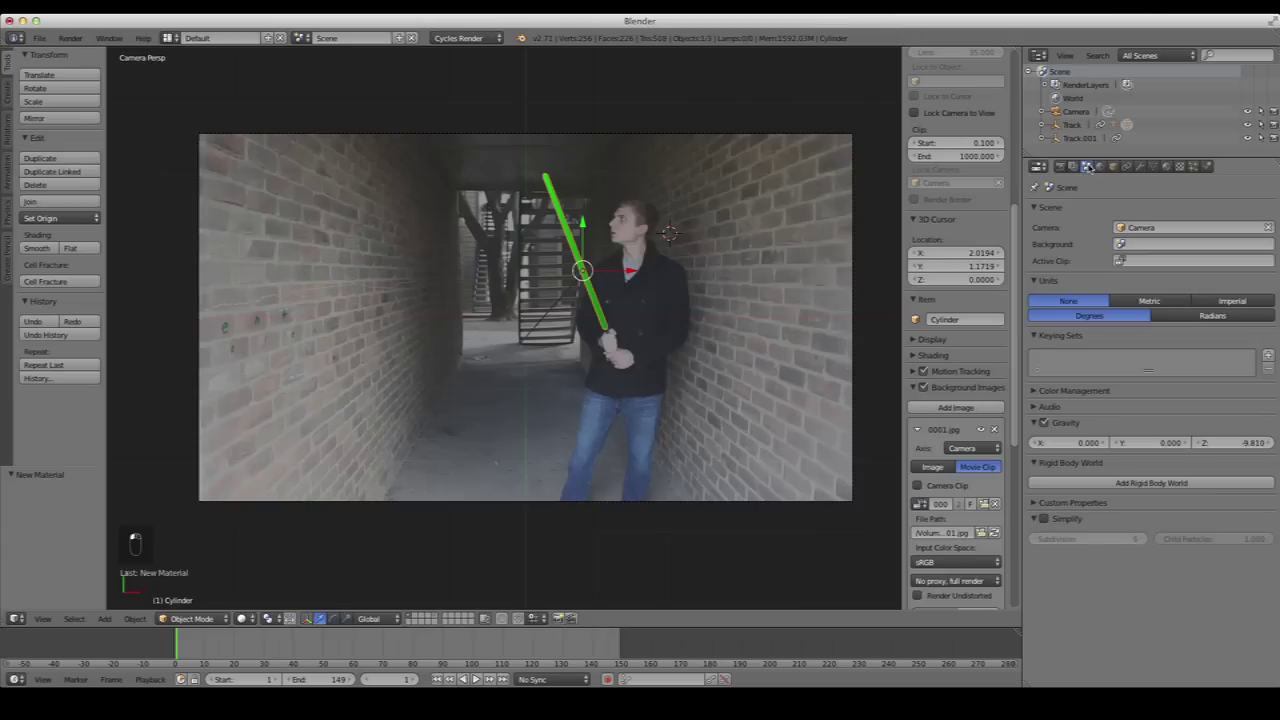
{"action": "left_click", "coordinate": [1073, 167]}
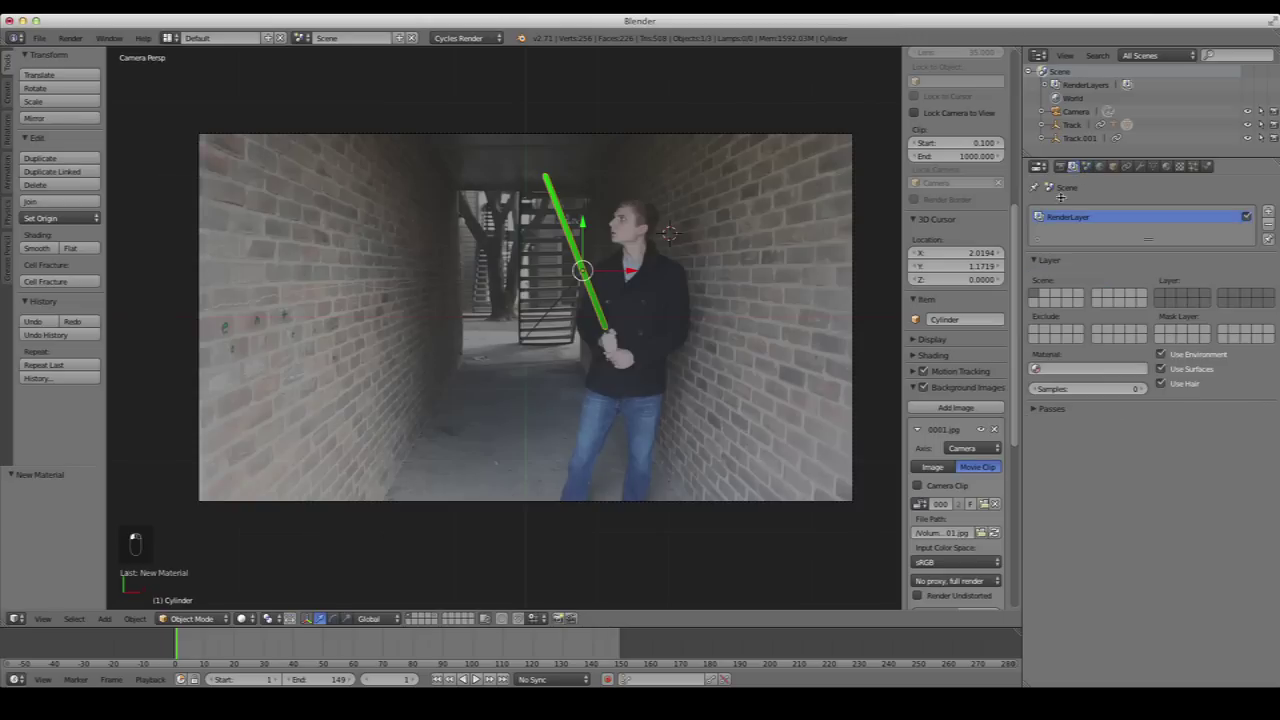
{"action": "double_click", "coordinate": [1059, 219]}
{"action": "type", "text": "foreground"}
{"action": "left_click", "coordinate": [1161, 293]}
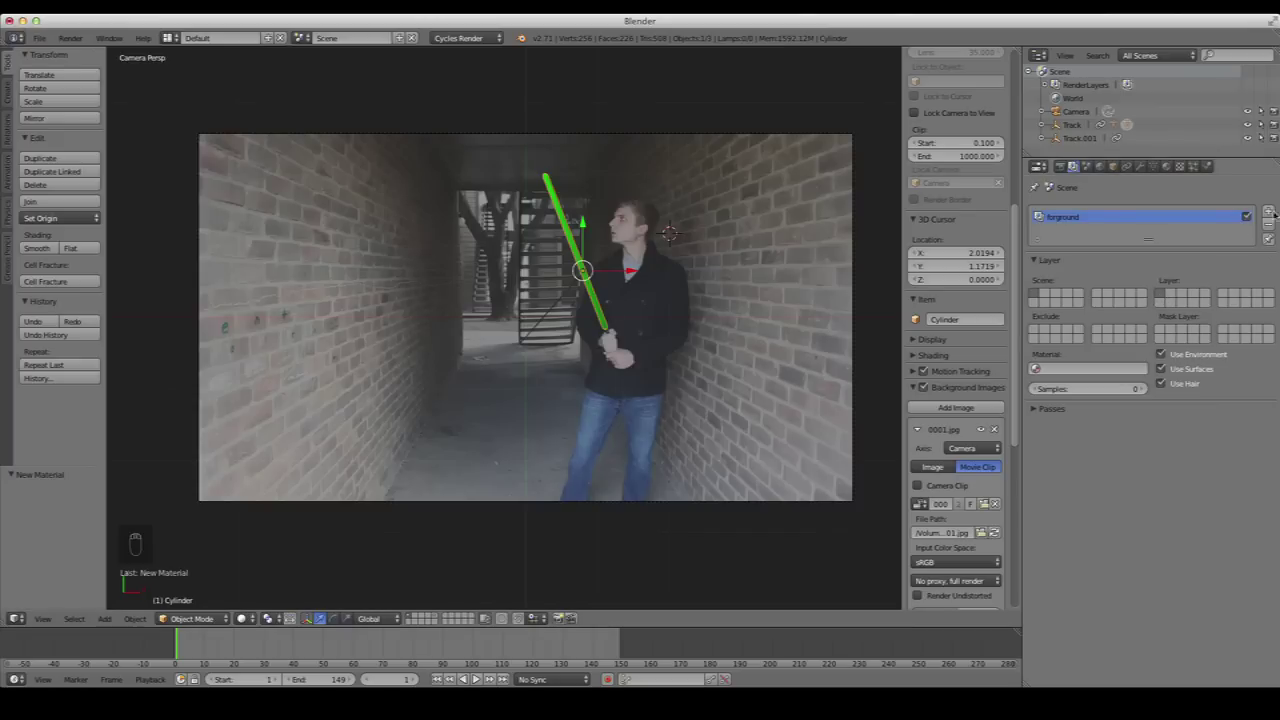
Add a second render layer named background and restrict it to layer 11
{"action": "left_click", "coordinate": [1269, 212]}
{"action": "double_click", "coordinate": [1078, 233]}
{"action": "type", "text": "bac"}
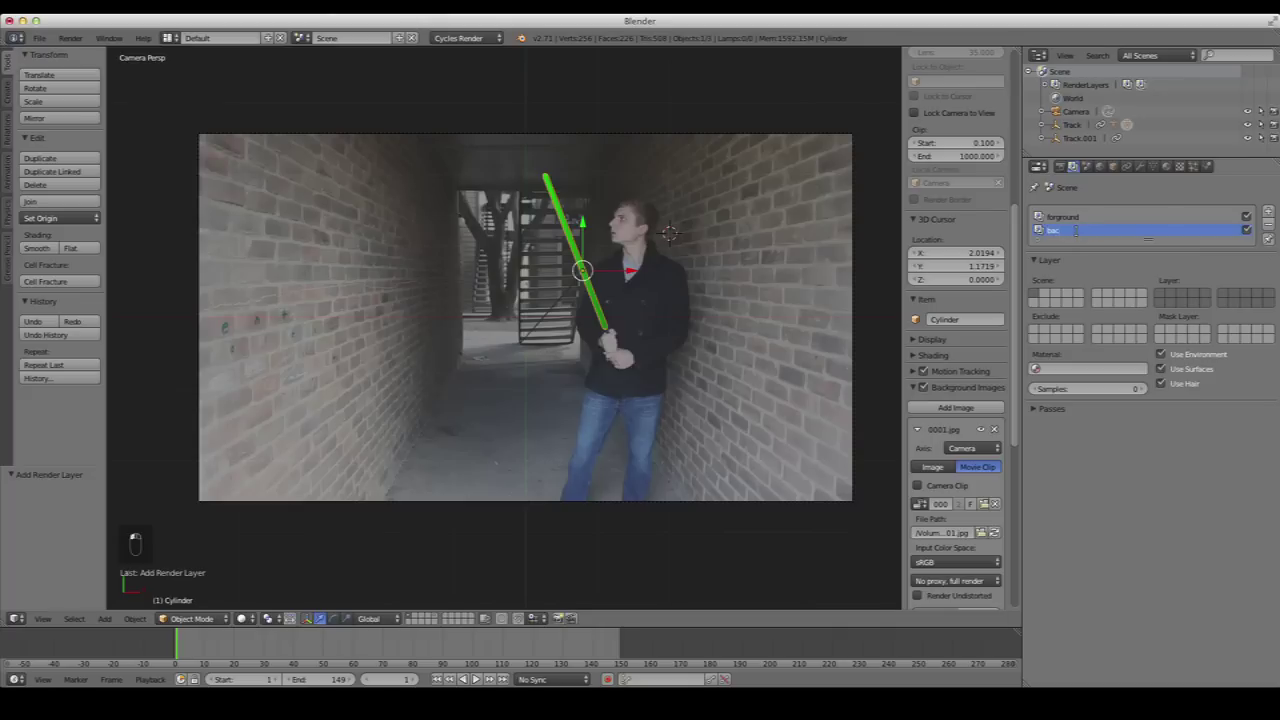
{"action": "type", "text": "kground"}
{"action": "key", "text": "Return"}
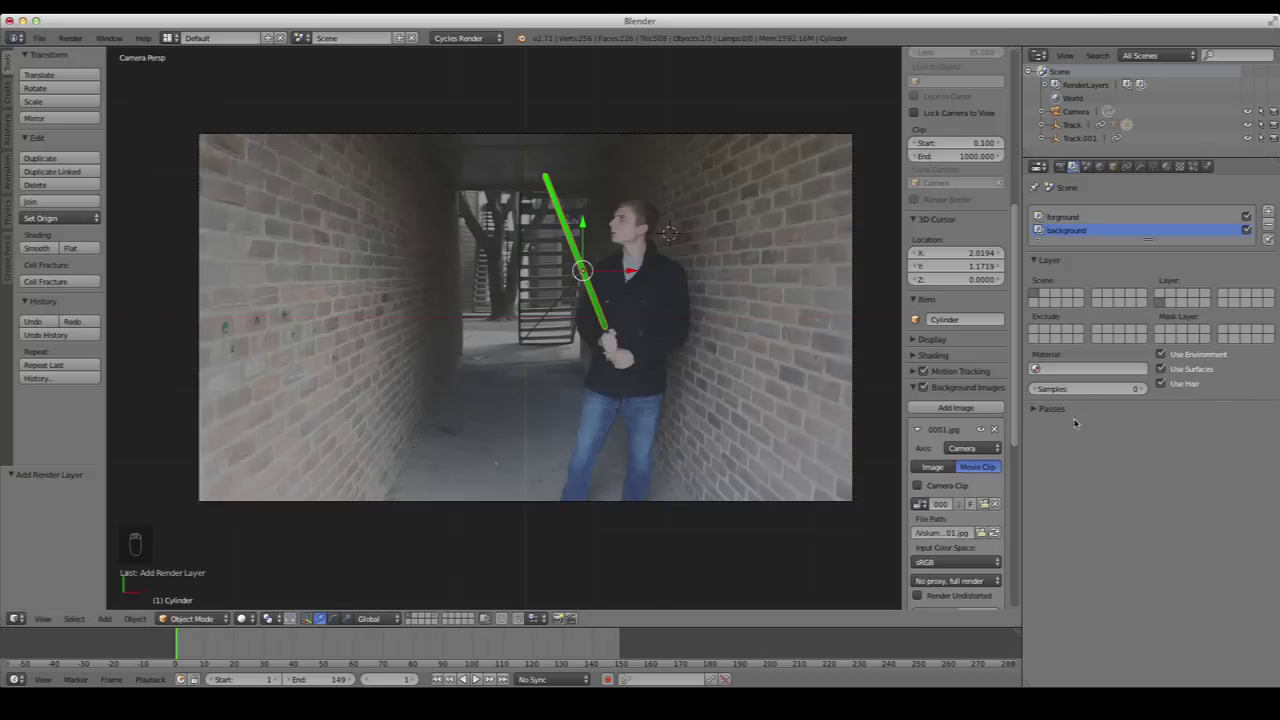
Show only scene layer 11 in top view and place the 3D cursor close to the world origin
{"action": "left_click", "coordinate": [411, 621]}
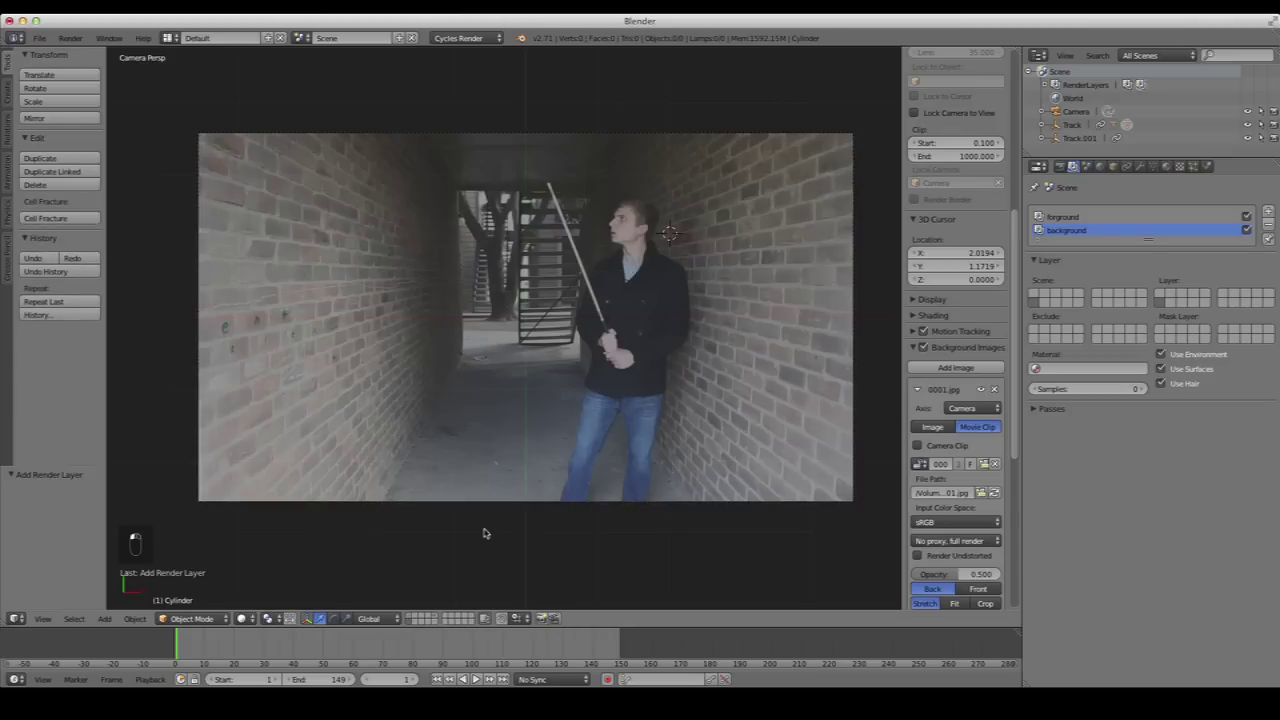
{"action": "key", "text": "KP_7"}
{"action": "scroll", "coordinate": [481, 437], "scroll_direction": "down", "scroll_amount": 2}
{"action": "middle_click_drag", "start_coordinate": [572, 390], "coordinate": [743, 417], "text": "shift"}
{"action": "left_click", "coordinate": [607, 371]}
{"action": "middle_click_drag", "start_coordinate": [603, 386], "coordinate": [577, 346], "text": "shift"}
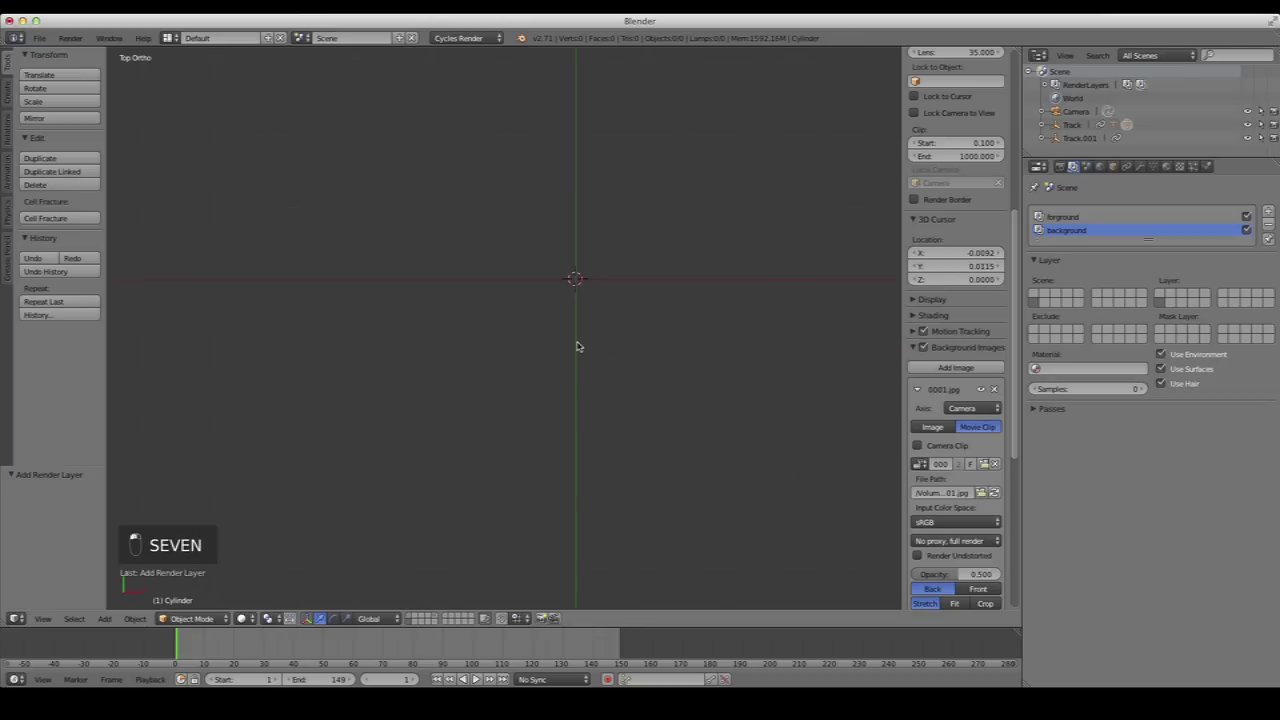
Add a plane at the 3D cursor and scale it up by a factor of about 8.83
{"action": "key", "text": "shift+a"}
{"action": "left_click", "coordinate": [640, 343]}
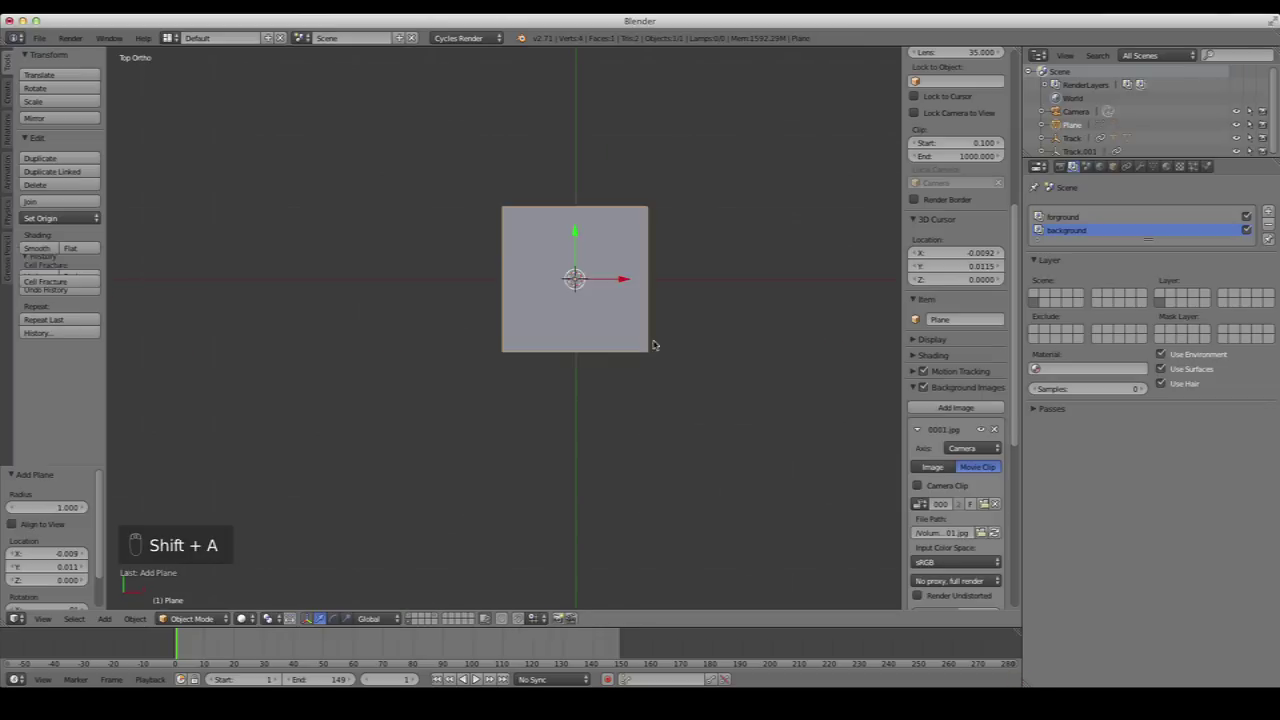
{"action": "scroll", "coordinate": [563, 357], "scroll_direction": "down", "scroll_amount": 4}
{"action": "key", "text": "s"}
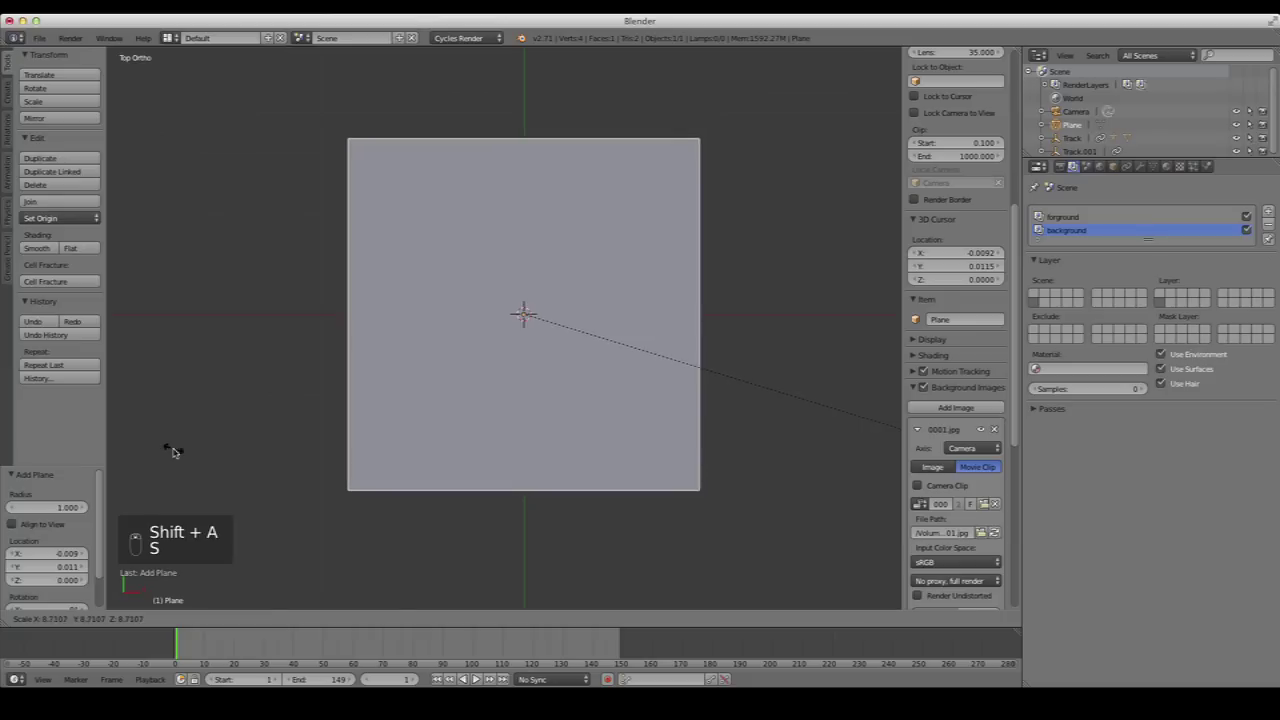
{"action": "left_click", "coordinate": [176, 450]}
{"action": "middle_click_drag", "start_coordinate": [552, 426], "coordinate": [486, 457]}
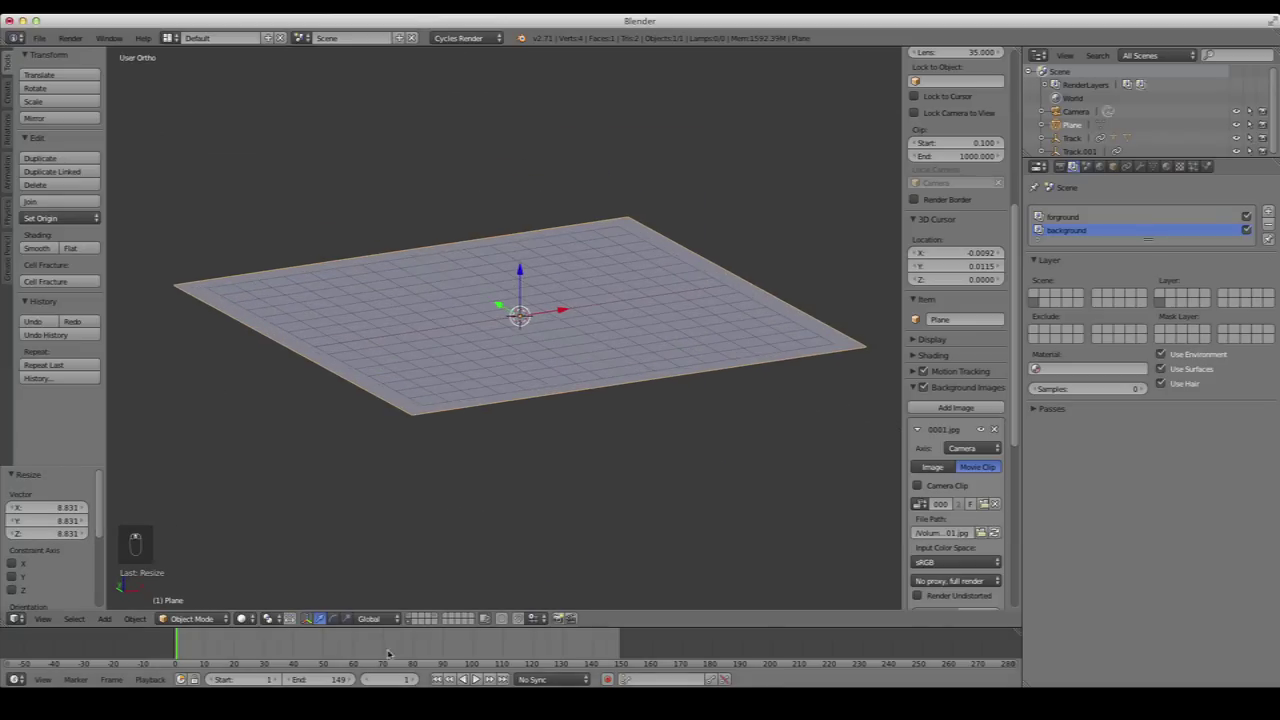
Show layer 1 together with layer 11 and lower the plane about 0.47 units along Z beneath the blade
{"action": "left_click", "coordinate": [409, 619], "text": "shift"}
{"action": "middle_click_drag", "start_coordinate": [603, 391], "coordinate": [569, 251]}
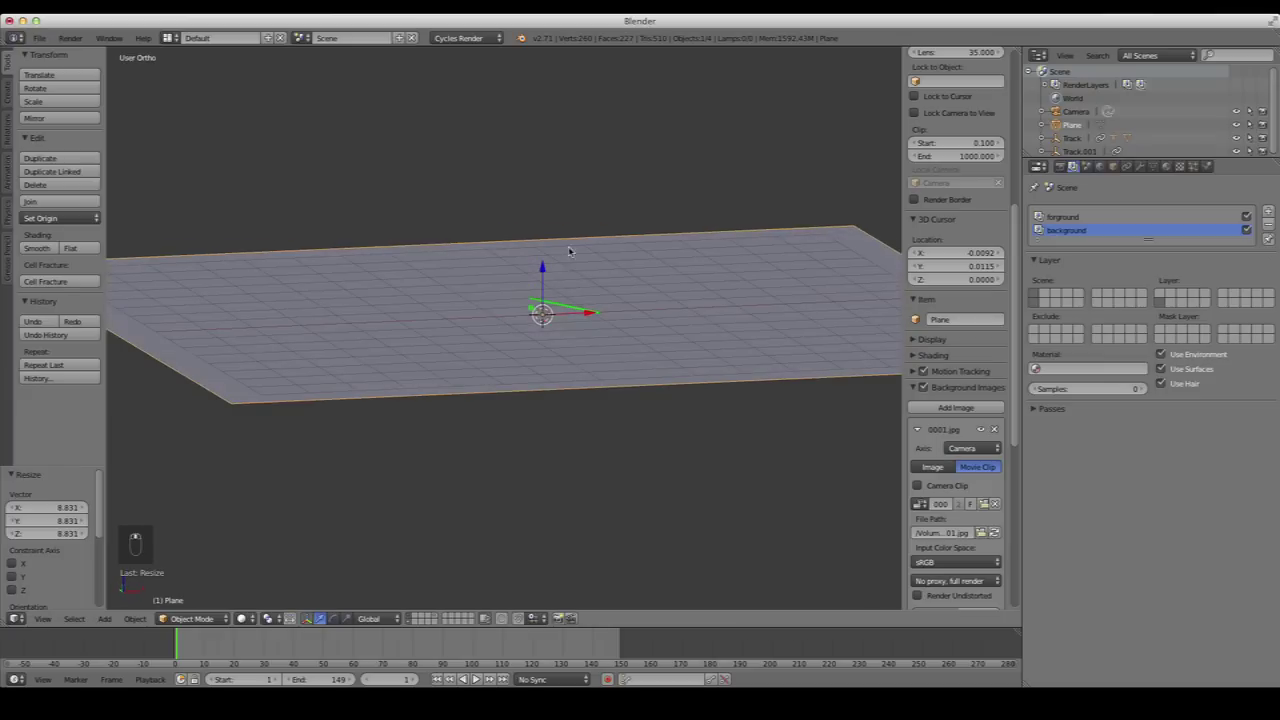
{"action": "left_click_drag", "start_coordinate": [541, 264], "coordinate": [548, 289]}
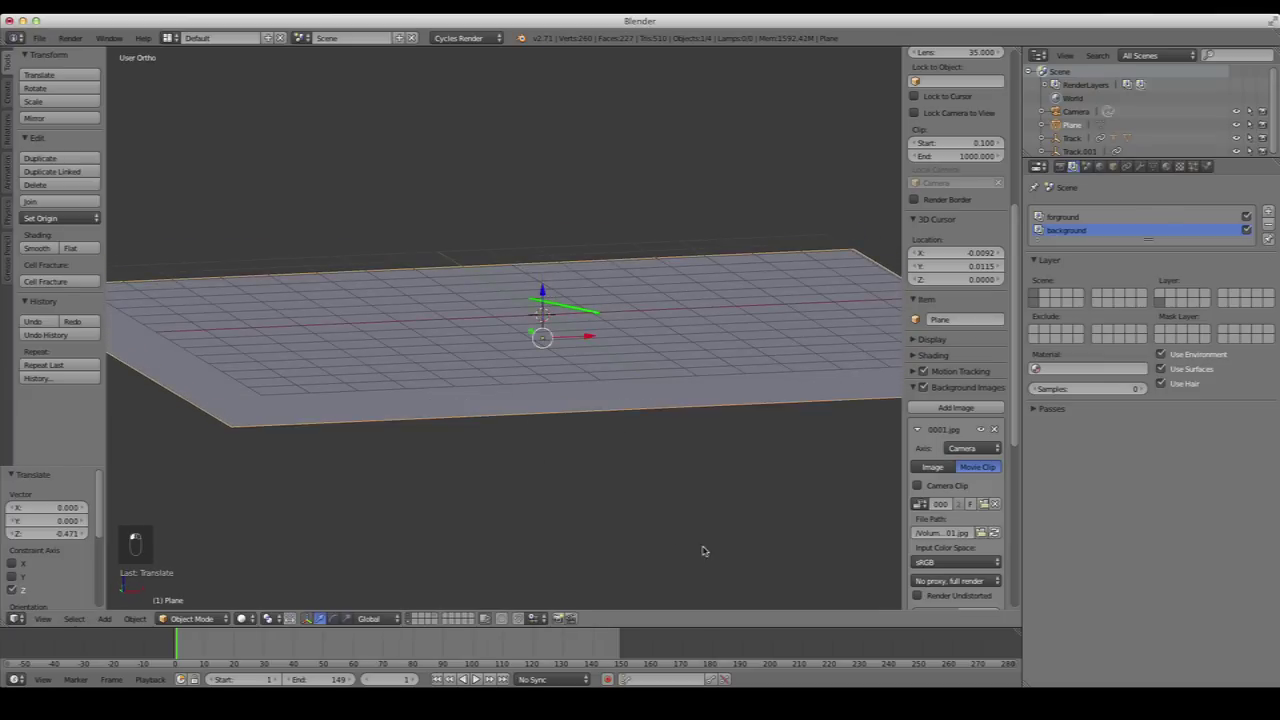
Raise the plane about 0.27 units along Z in front view so it sits just below the blade
{"action": "middle_click_drag", "start_coordinate": [703, 550], "coordinate": [660, 532]}
{"action": "key", "text": "KP_1"}
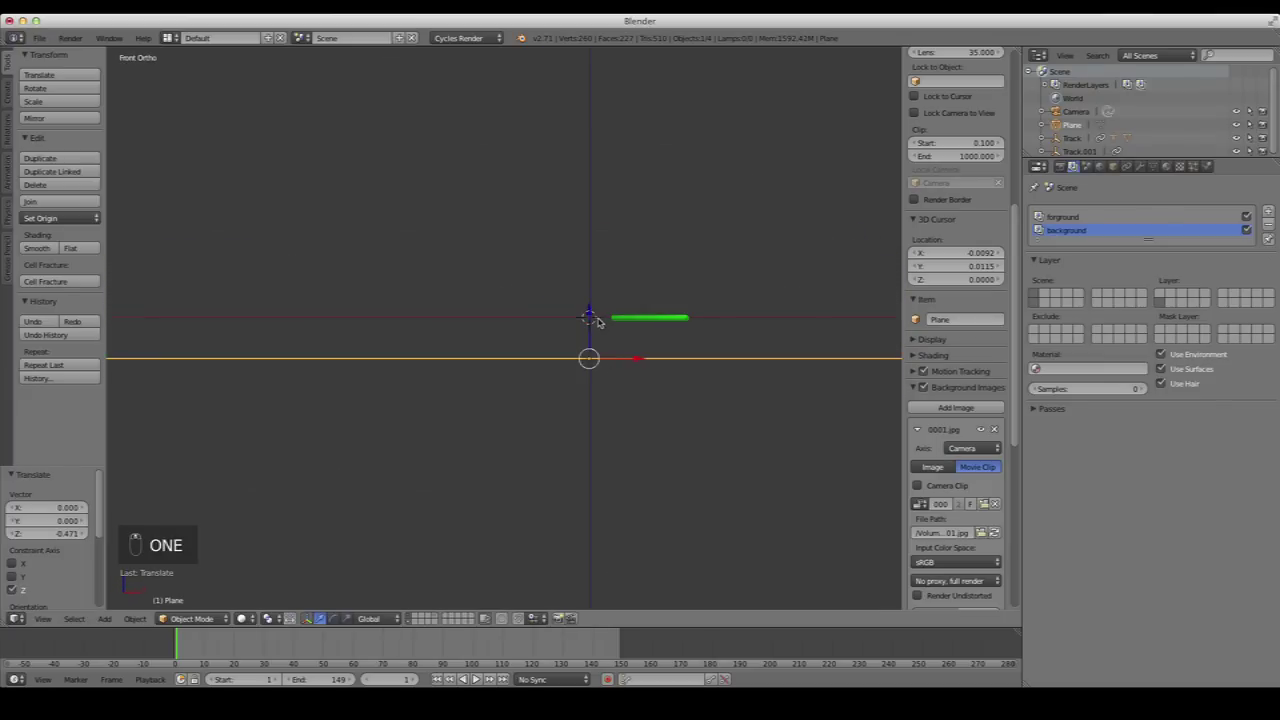
{"action": "key", "text": "g"}
{"action": "key", "text": "z"}
{"action": "left_click", "coordinate": [600, 302]}
{"action": "middle_click_drag", "start_coordinate": [662, 392], "coordinate": [656, 419]}
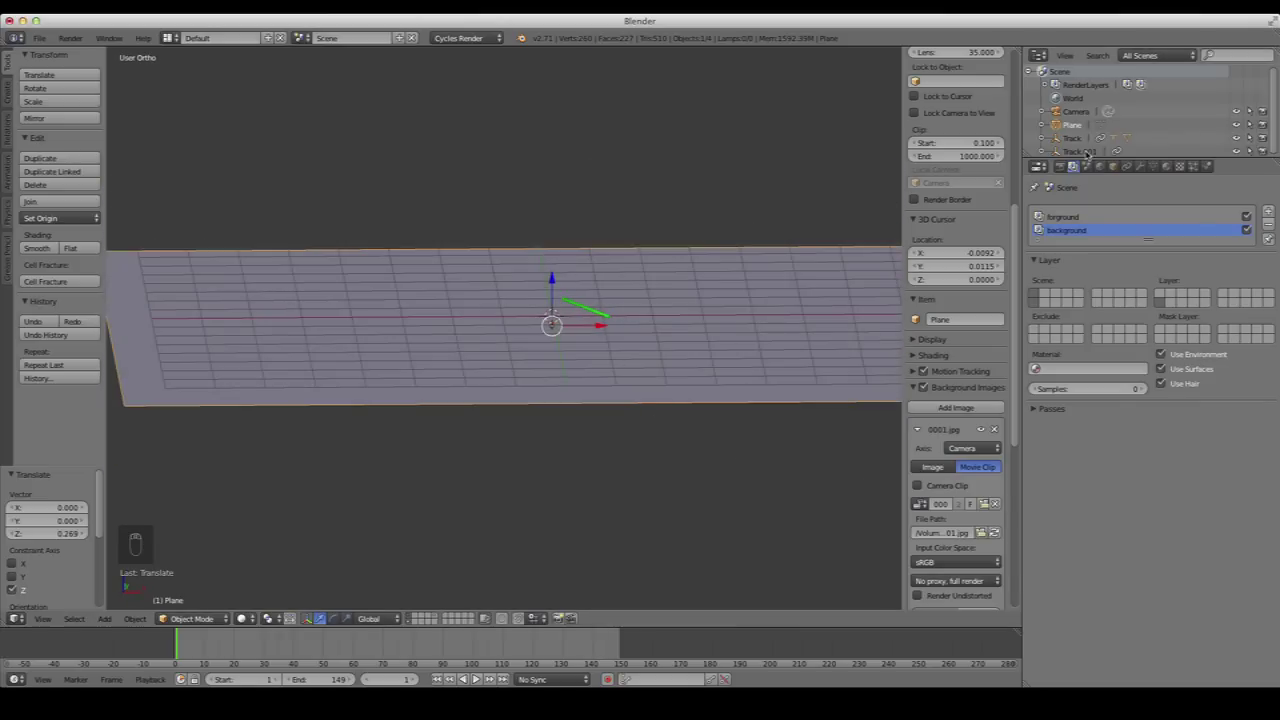
Enable the Shadow, AO, Emission and Environment passes for the forground render layer
{"action": "left_click", "coordinate": [1059, 217]}
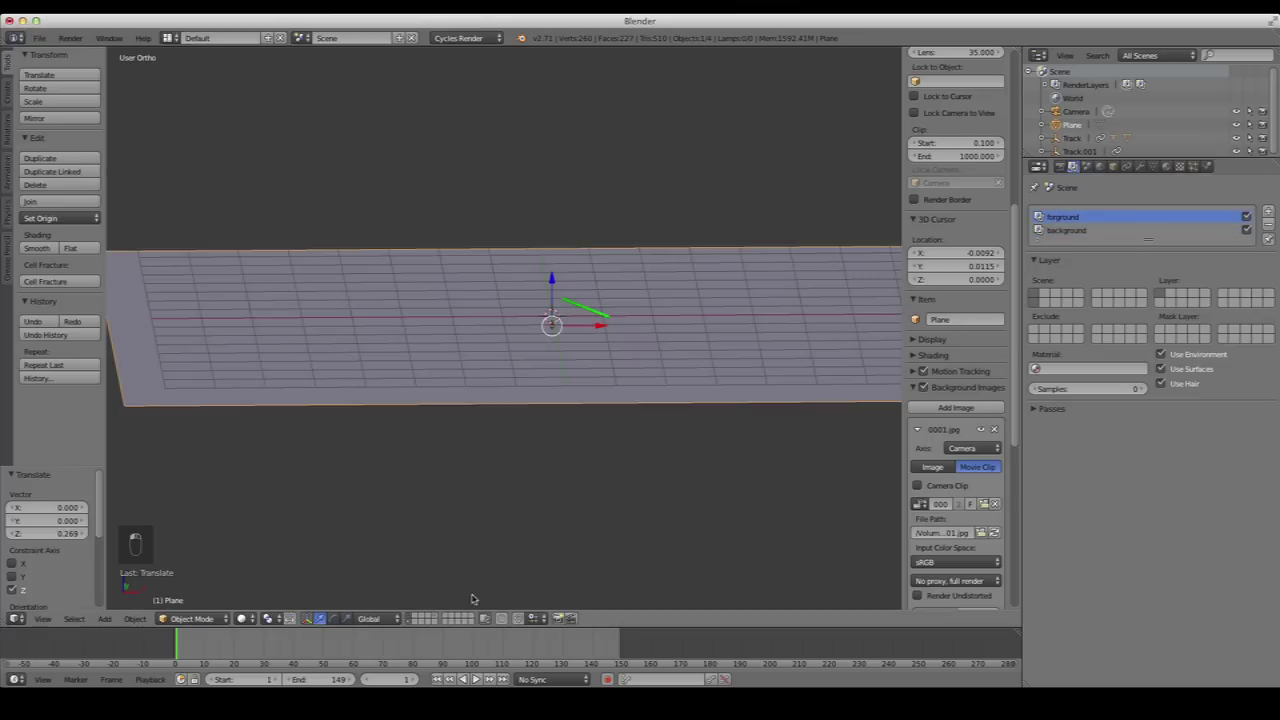
{"action": "left_click", "coordinate": [1038, 409]}
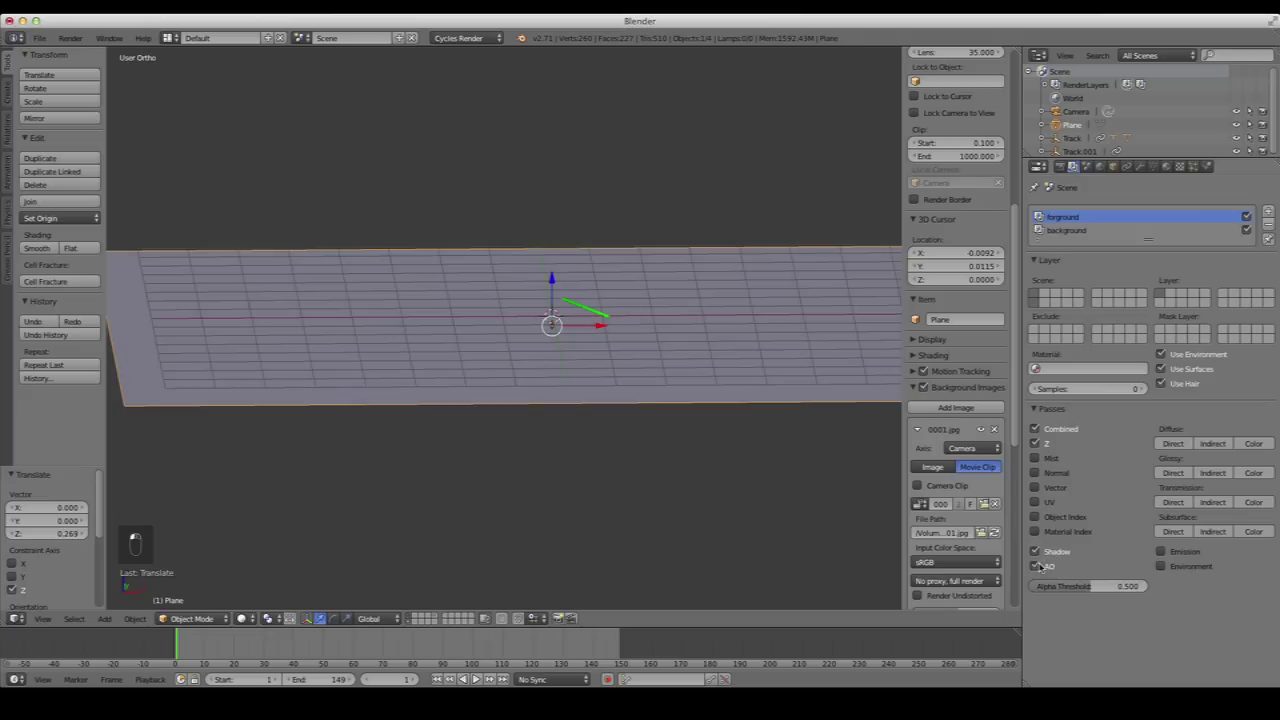
{"action": "left_click", "coordinate": [1177, 553]}
{"action": "left_click", "coordinate": [1177, 567]}
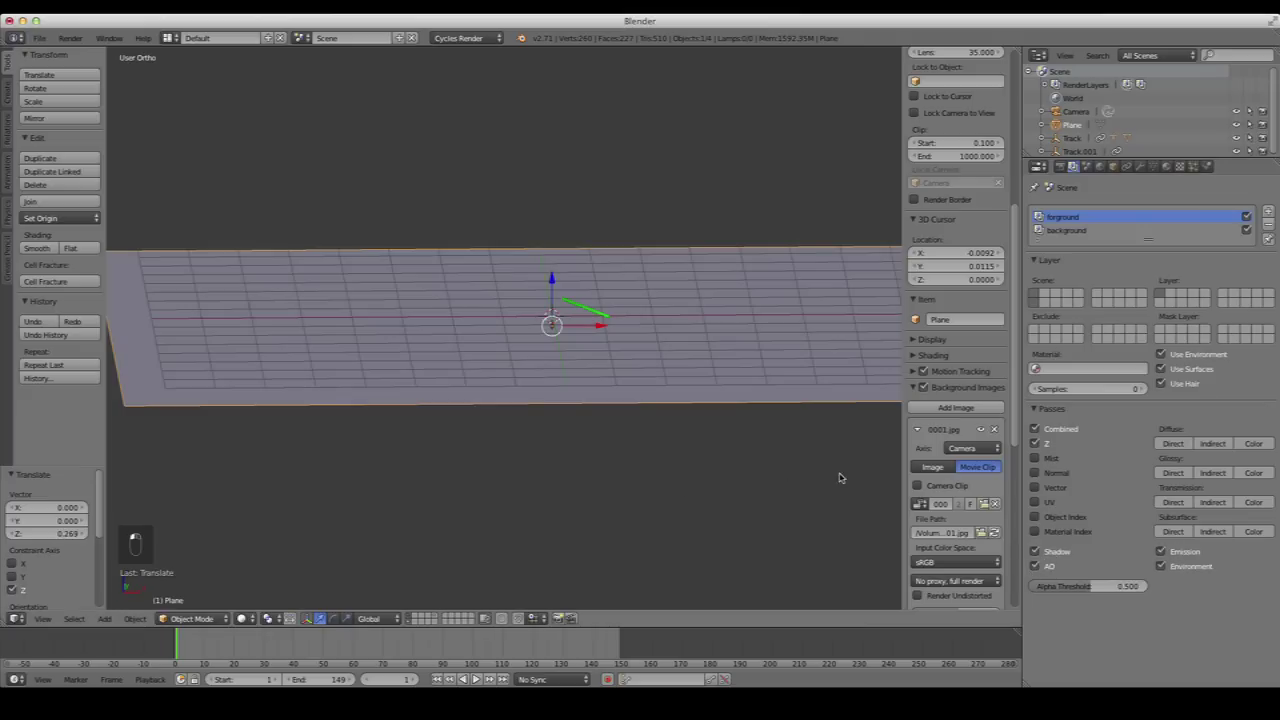
Select the background render layer and add a new material to the plane
{"action": "left_click", "coordinate": [1072, 231]}
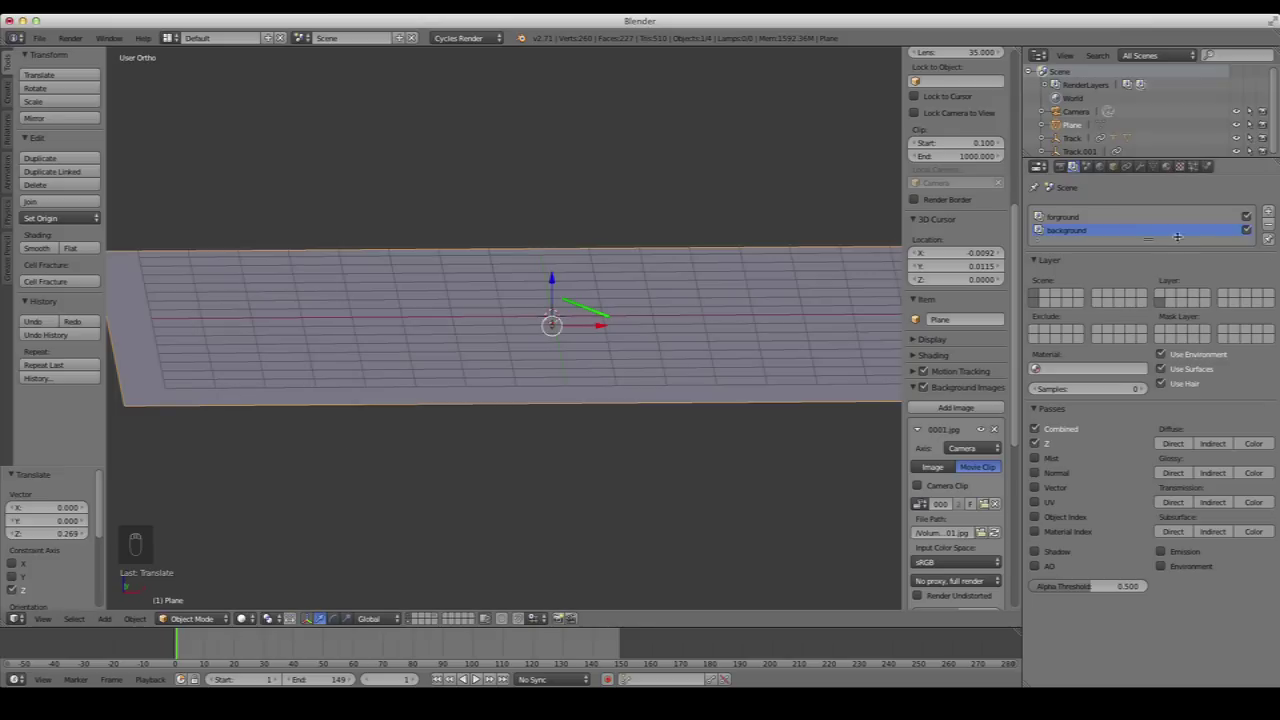
{"action": "left_click", "coordinate": [1166, 166]}
{"action": "left_click", "coordinate": [1158, 254]}
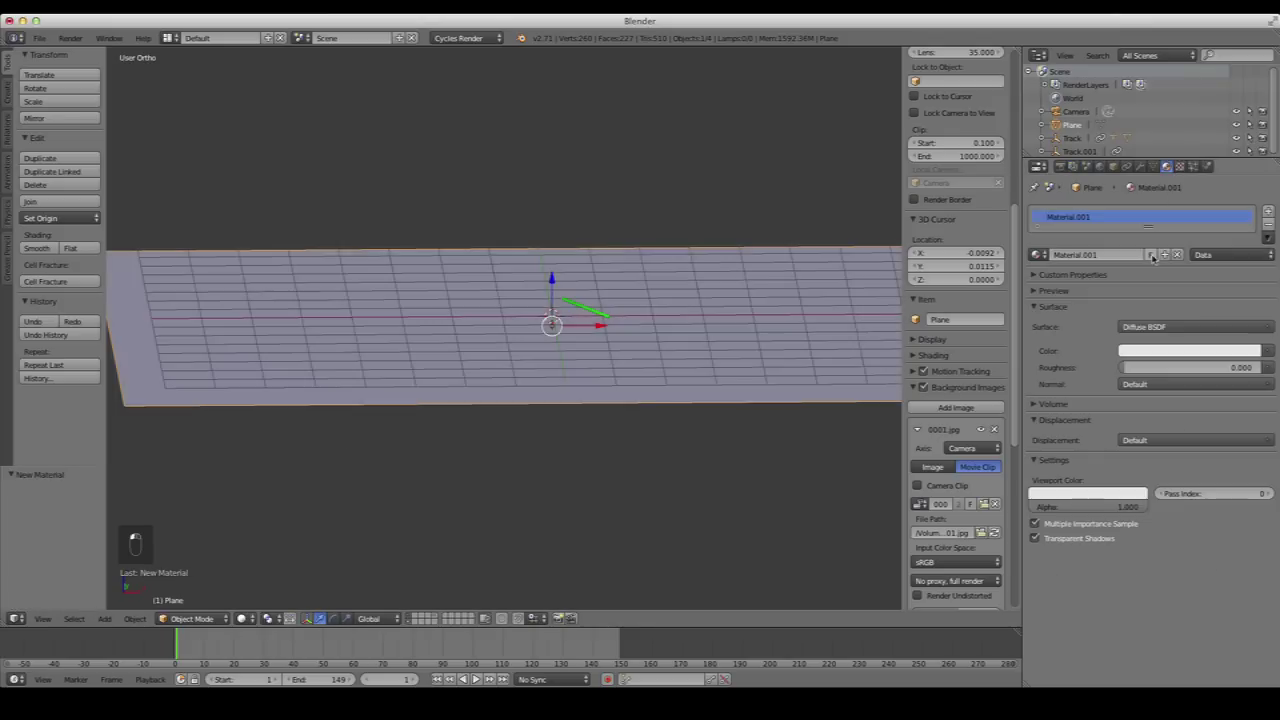
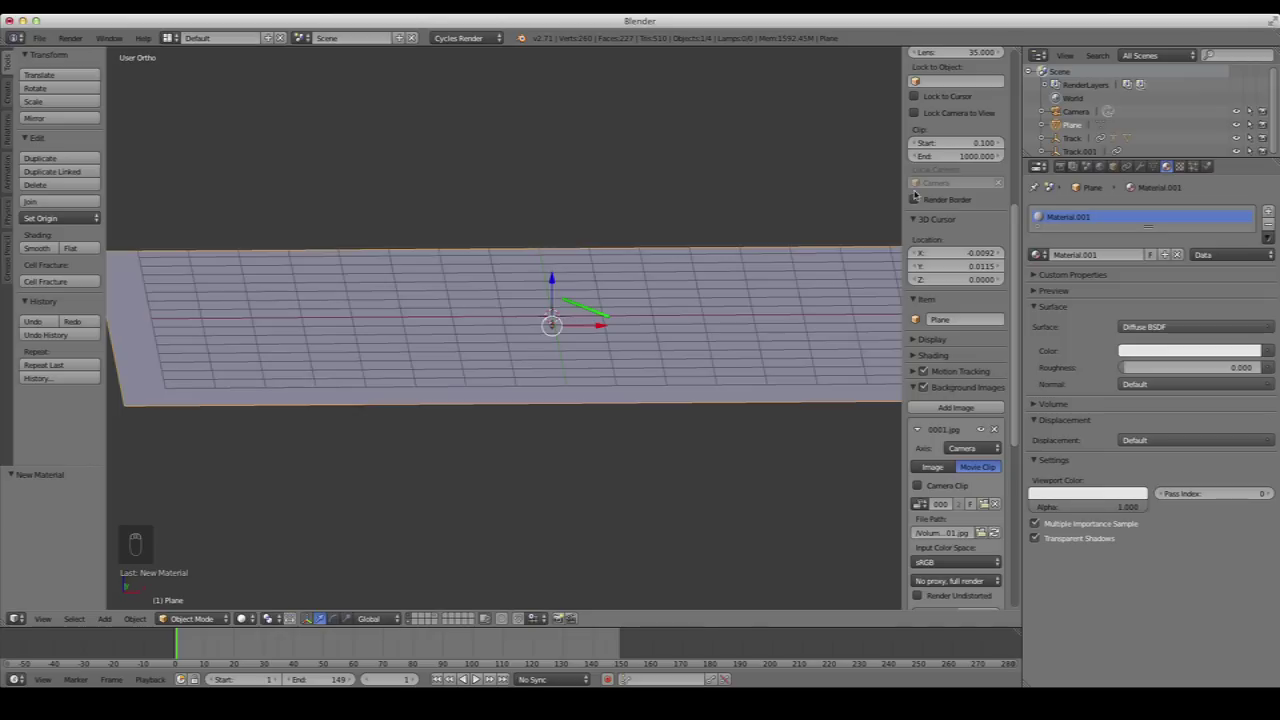
Enable the Transparent film option in the render settings
{"action": "left_click", "coordinate": [1061, 168]}
{"action": "scroll", "coordinate": [1053, 546], "scroll_direction": "down", "scroll_amount": 3}
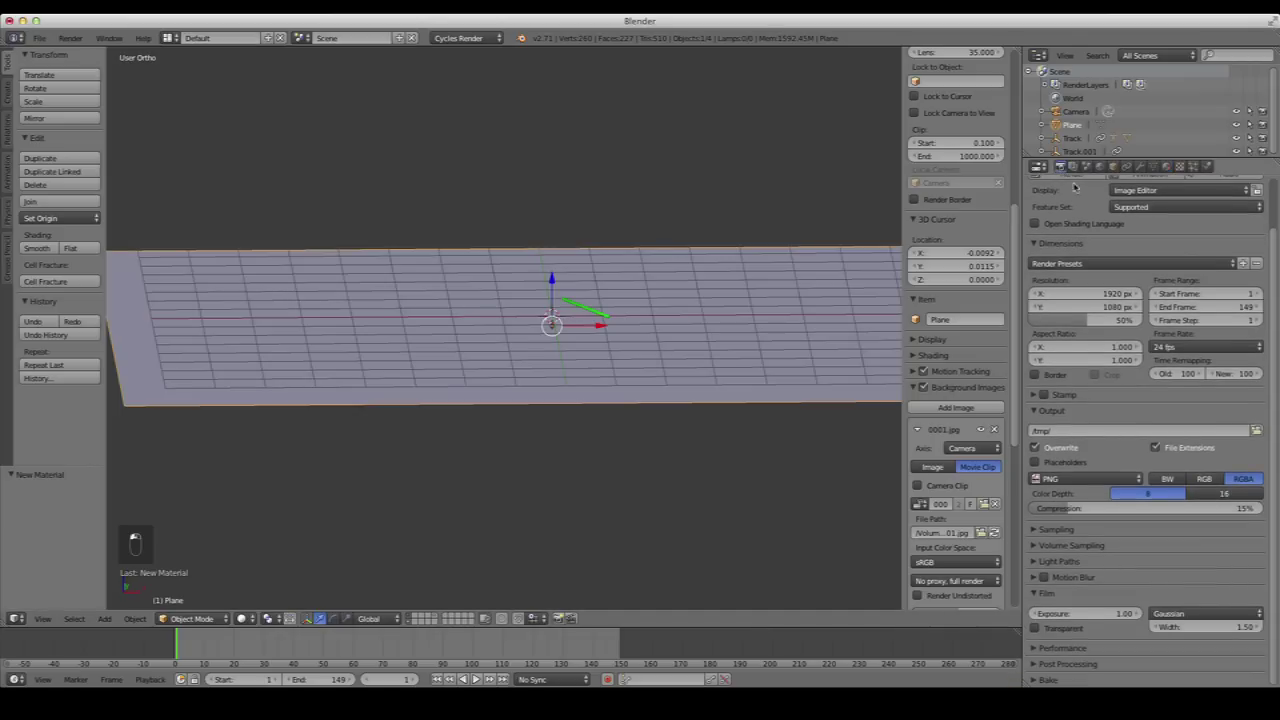
{"action": "left_click", "coordinate": [1036, 629]}
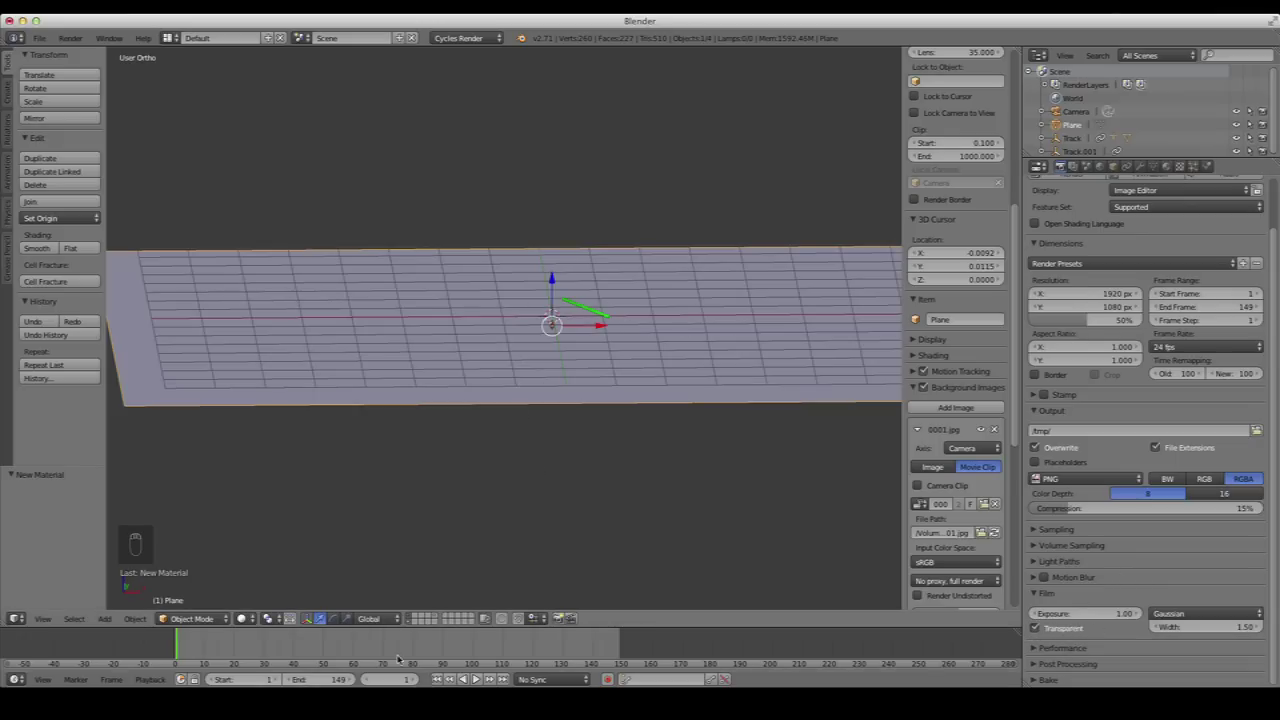
Select the green blade cylinder in top view
{"action": "middle_click_drag", "start_coordinate": [594, 397], "coordinate": [609, 305]}
{"action": "key", "text": "KP_7"}
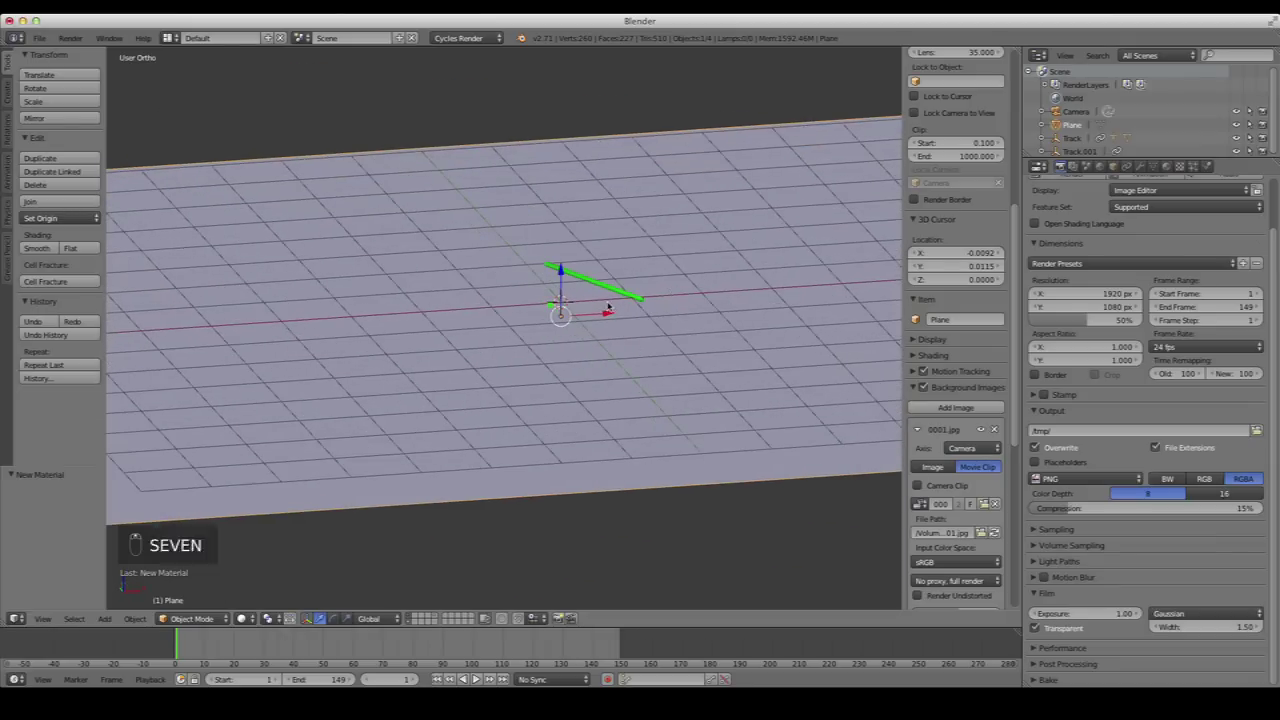
{"action": "scroll", "coordinate": [571, 408], "scroll_direction": "up", "scroll_amount": 2}
{"action": "middle_click_drag", "start_coordinate": [580, 418], "coordinate": [601, 339], "text": "shift"}
{"action": "right_click", "coordinate": [567, 325]}
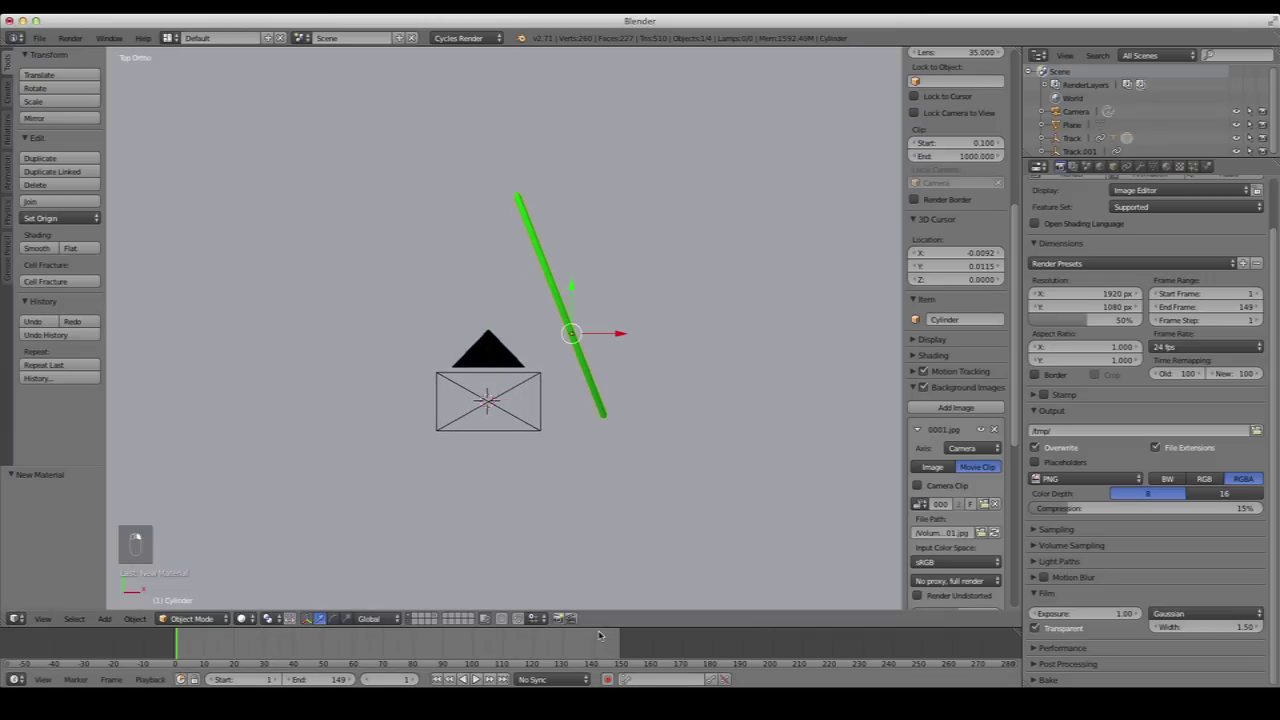
Enlarge the timeline area and change it to the Node Editor showing the blade's light material
{"action": "left_click_drag", "start_coordinate": [601, 630], "coordinate": [663, 347]}
{"action": "scroll", "coordinate": [421, 342], "scroll_direction": "up", "scroll_amount": 2}
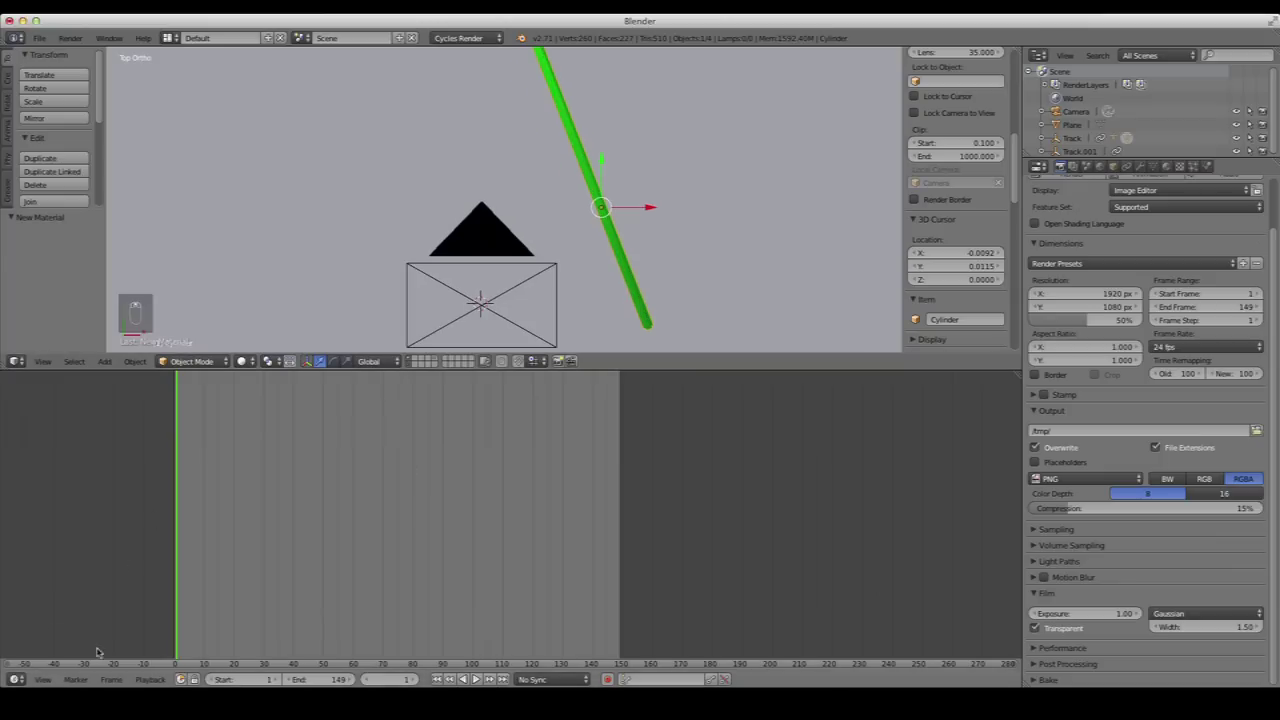
{"action": "left_click", "coordinate": [14, 680]}
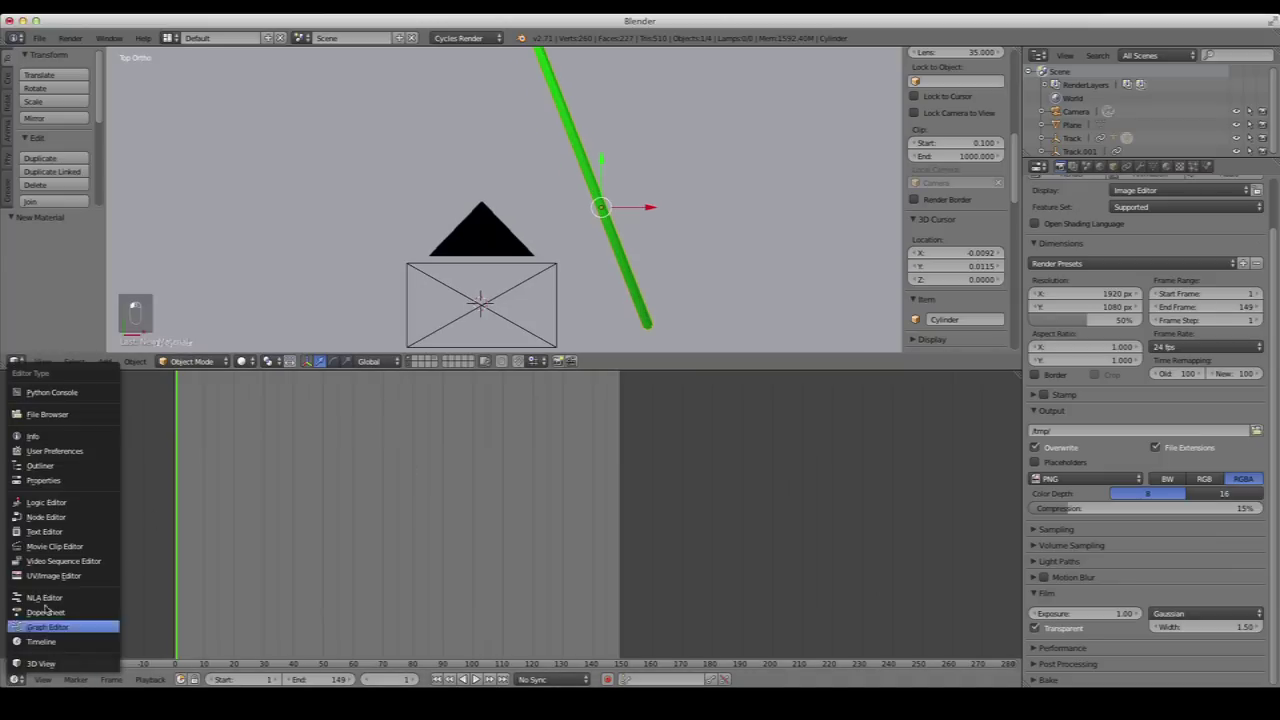
{"action": "left_click", "coordinate": [60, 518]}
{"action": "scroll", "coordinate": [428, 505], "scroll_direction": "up", "scroll_amount": 2}
{"action": "middle_click_drag", "start_coordinate": [428, 505], "coordinate": [588, 474]}
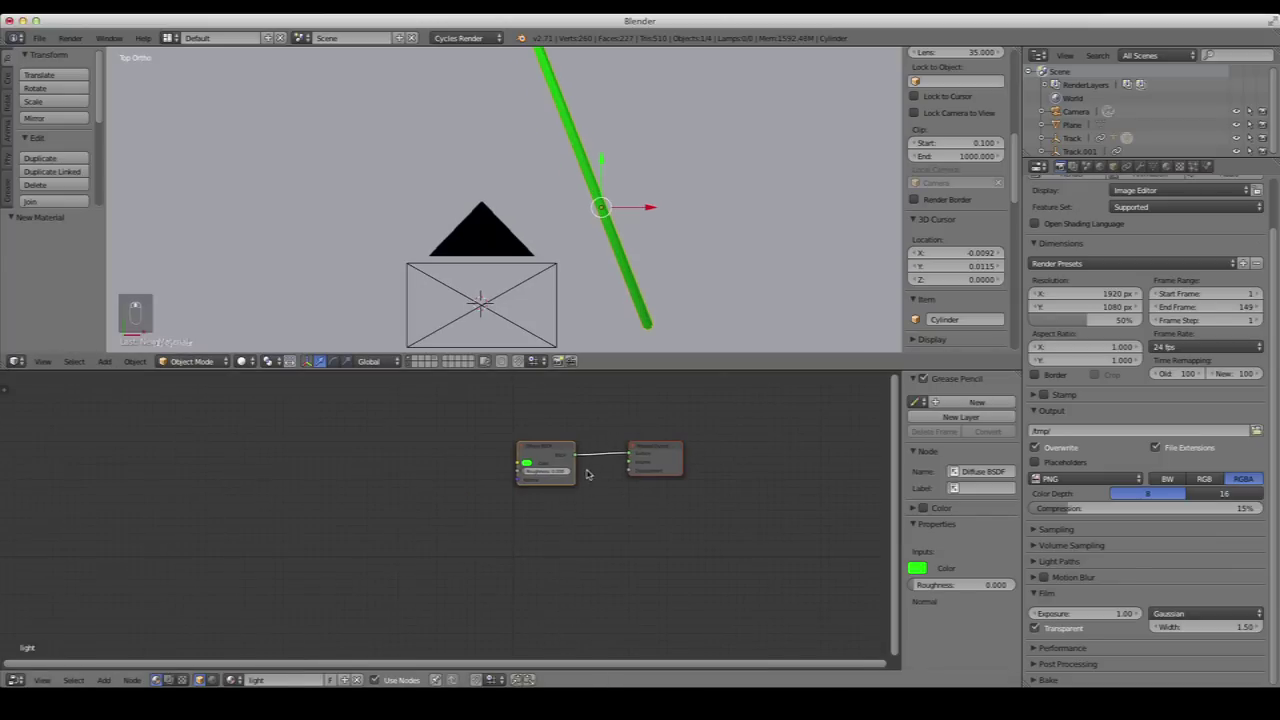
Move the Diffuse BSDF node away from the Material Output and set the 3D view to Rendered shading
{"action": "left_click_drag", "start_coordinate": [558, 451], "coordinate": [347, 461]}
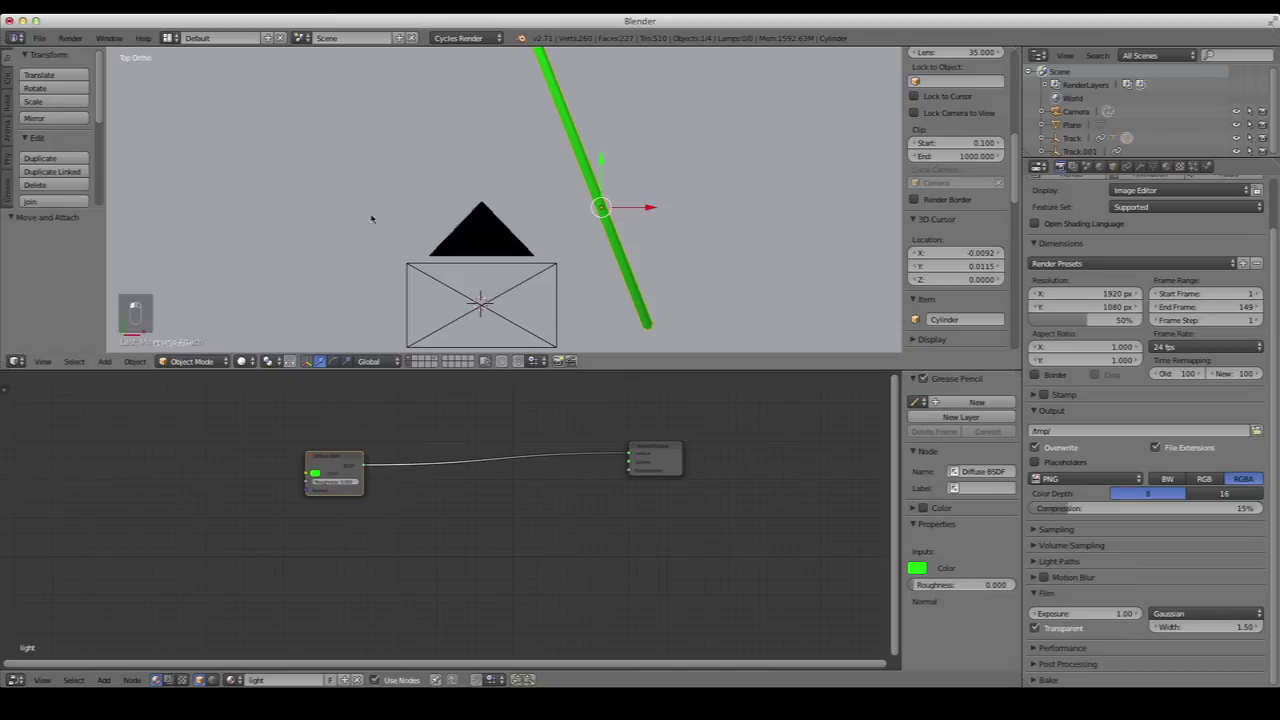
{"action": "left_click", "coordinate": [243, 361]}
{"action": "left_click", "coordinate": [265, 272]}
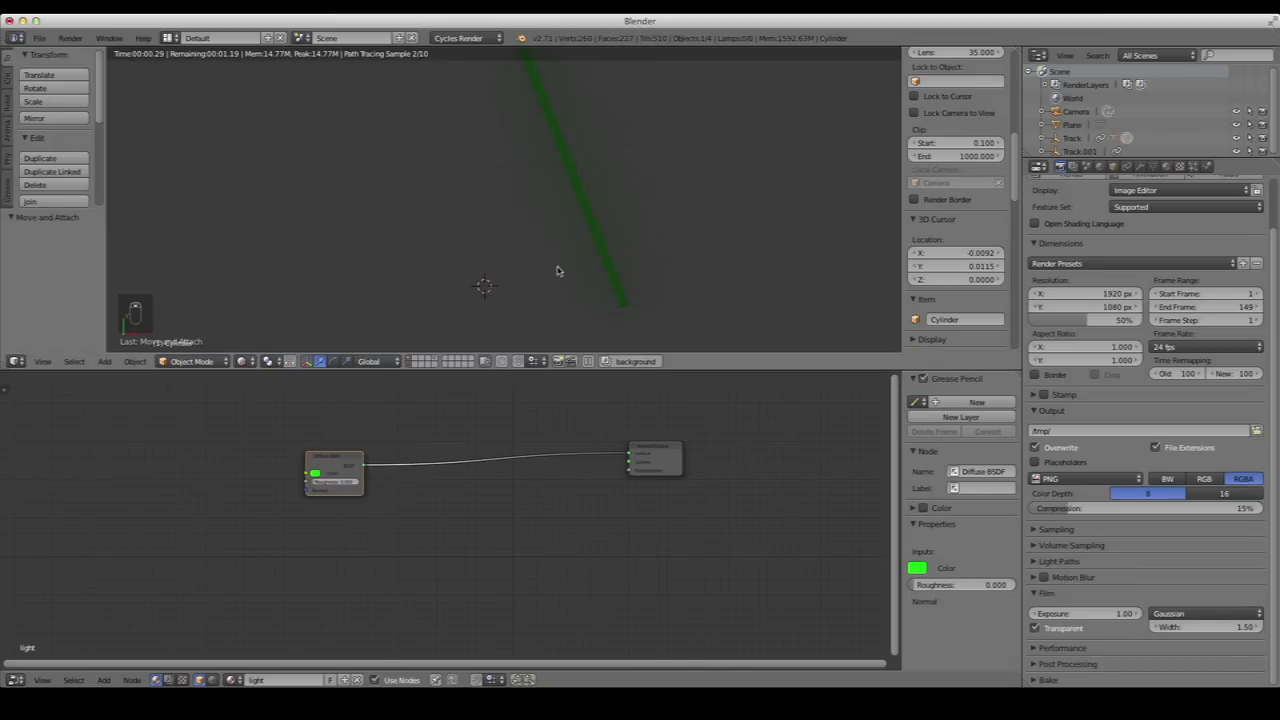
Insert a Mix Shader node on the link between the Diffuse BSDF and the Material Output
{"action": "middle_click_drag", "start_coordinate": [487, 475], "coordinate": [535, 448]}
{"action": "left_click", "coordinate": [384, 433]}
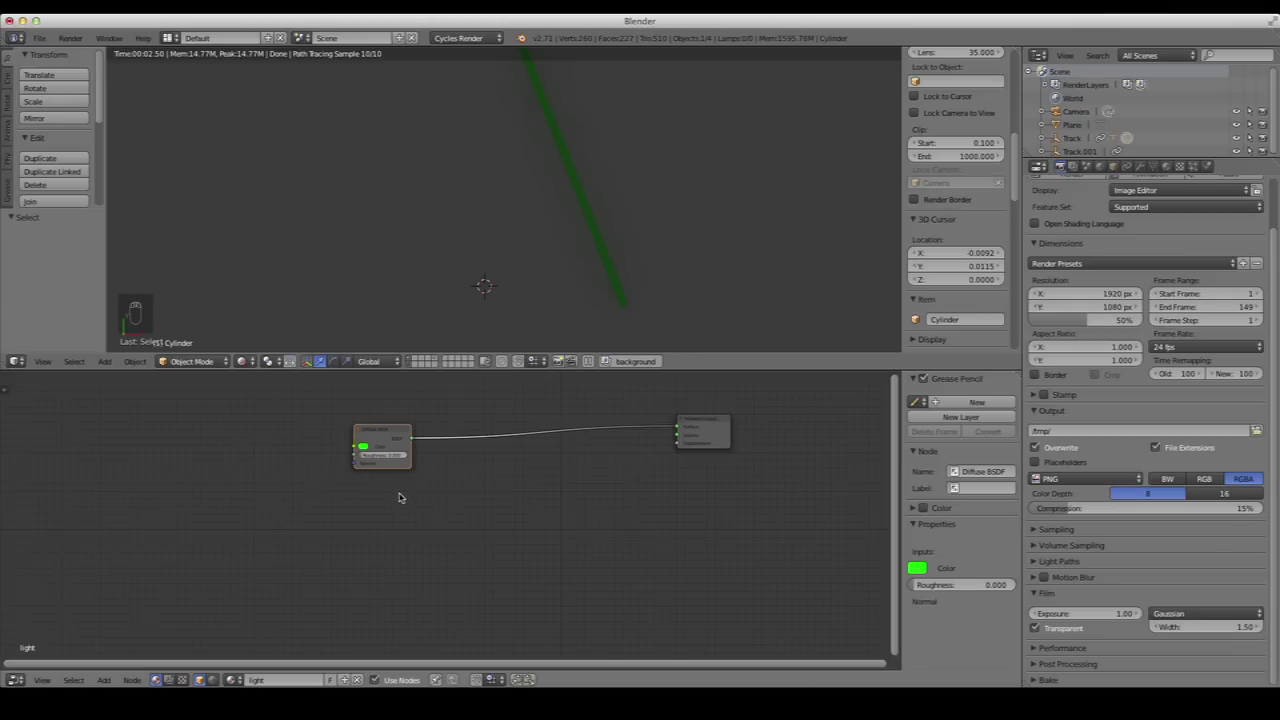
{"action": "key", "text": "shift+a"}
{"action": "mouse_move", "coordinate": [380, 562]}
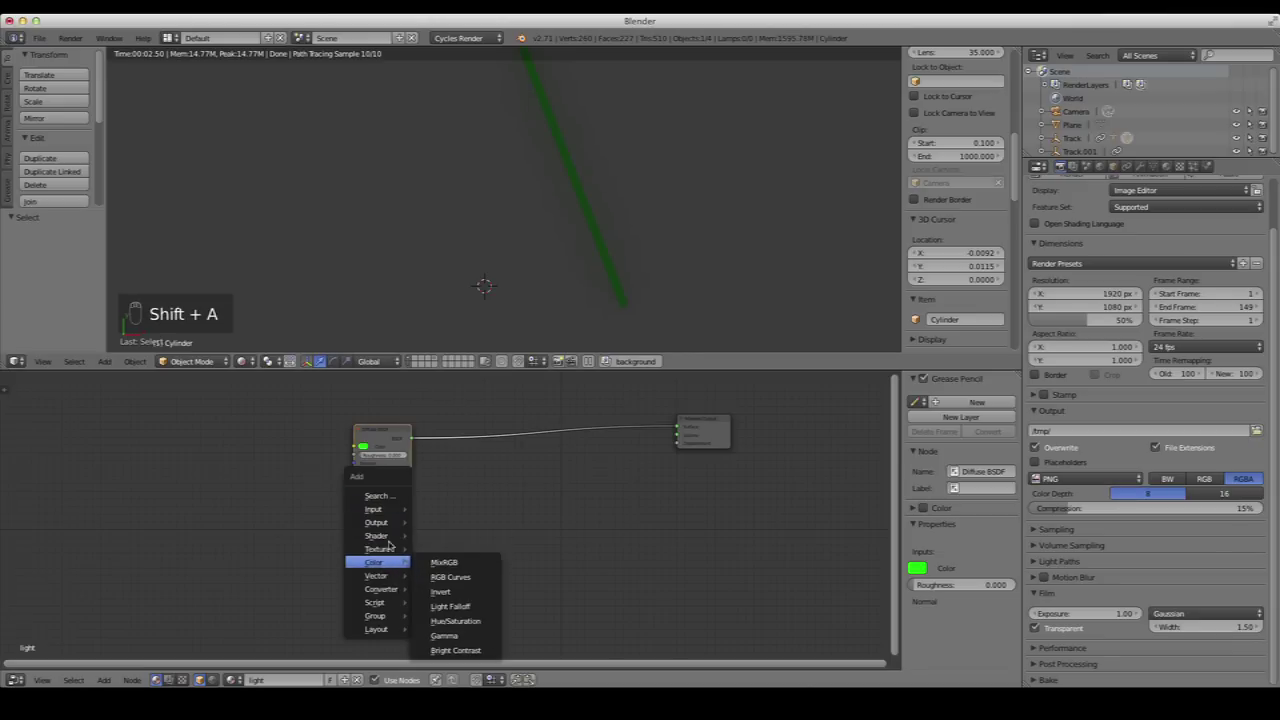
{"action": "mouse_move", "coordinate": [390, 537]}
{"action": "left_click", "coordinate": [452, 271]}
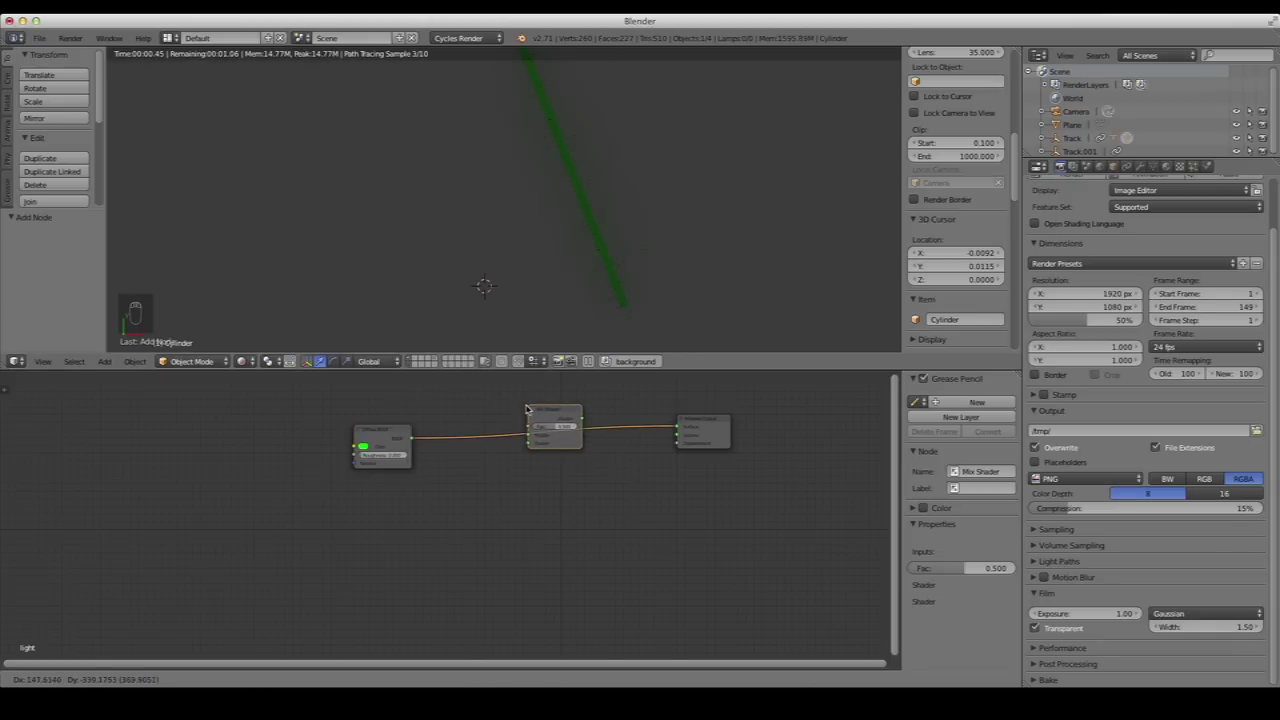
{"action": "left_click", "coordinate": [553, 425]}
Add a Glossy BSDF linked to the Mix Shader's second shader input and move the Material Output farther away
{"action": "key", "text": "shift+a"}
{"action": "mouse_move", "coordinate": [334, 543]}
{"action": "left_click", "coordinate": [392, 321]}
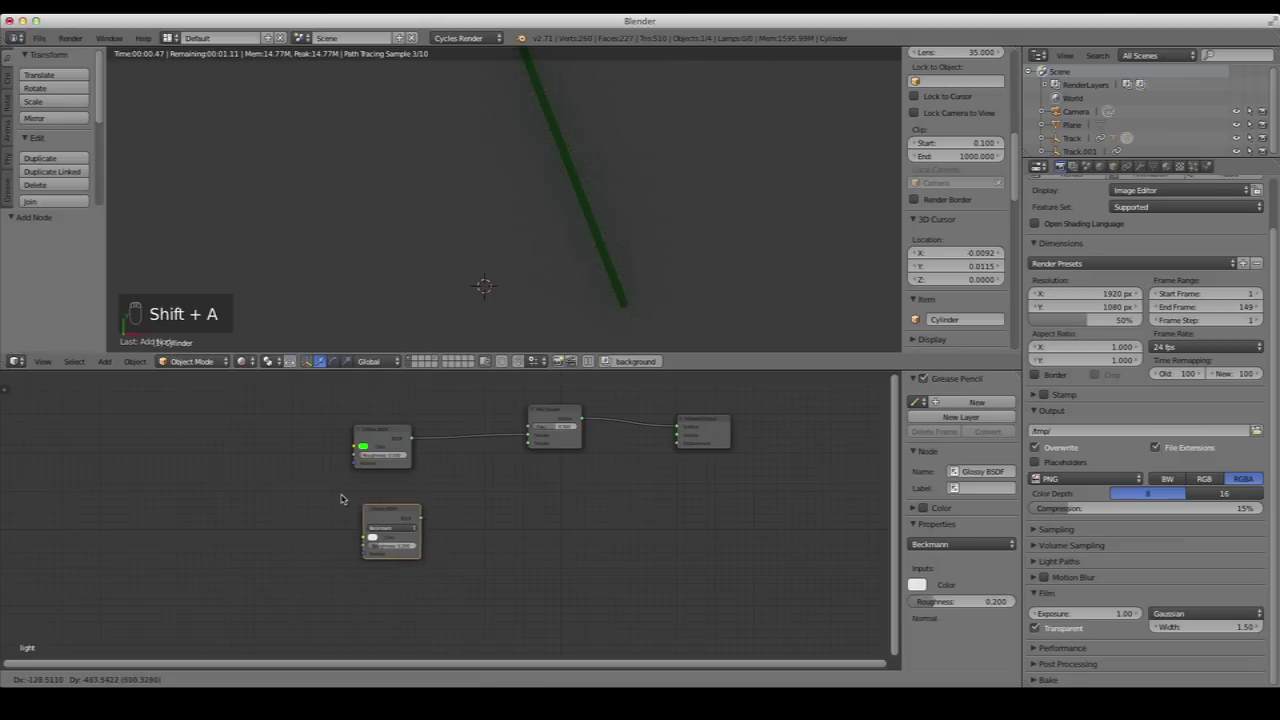
{"action": "left_click", "coordinate": [418, 515]}
{"action": "left_click_drag", "start_coordinate": [418, 501], "coordinate": [528, 443]}
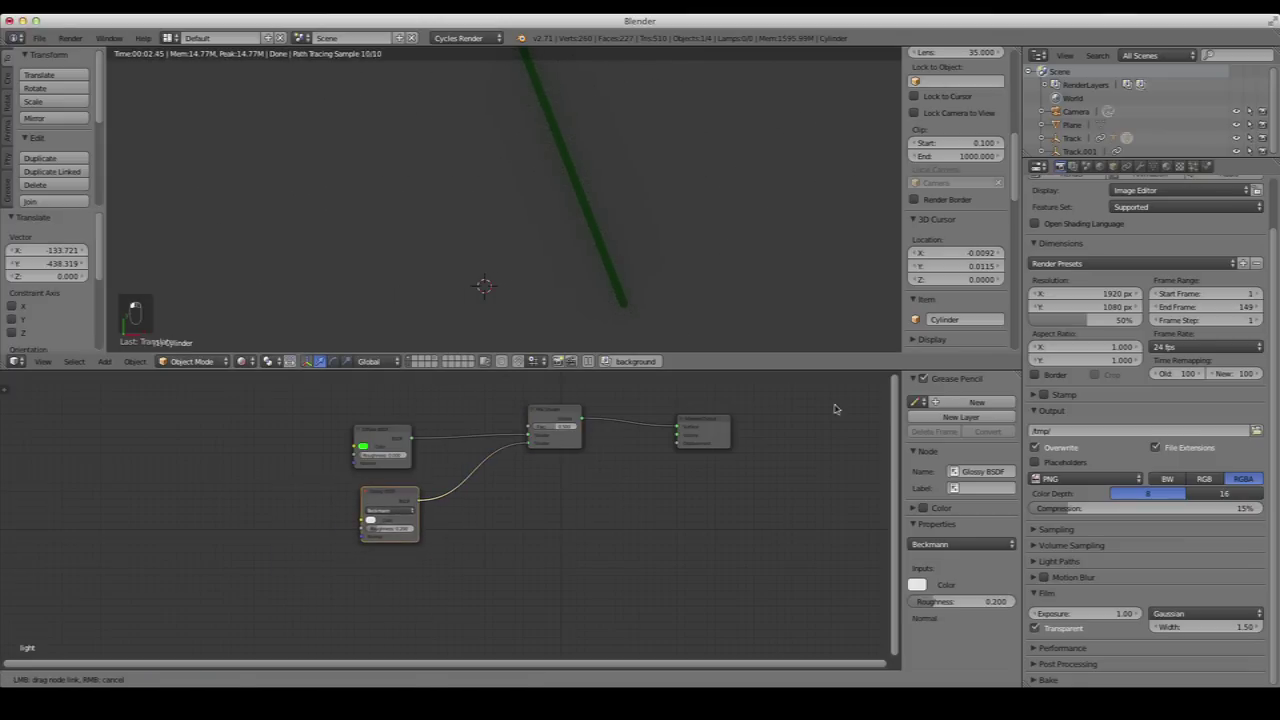
{"action": "left_click_drag", "start_coordinate": [716, 423], "coordinate": [820, 420]}
Set the Glossy BSDF's roughness to 0 and its color to the same green as the Diffuse BSDF
{"action": "scroll", "coordinate": [450, 508], "scroll_direction": "up", "scroll_amount": 3}
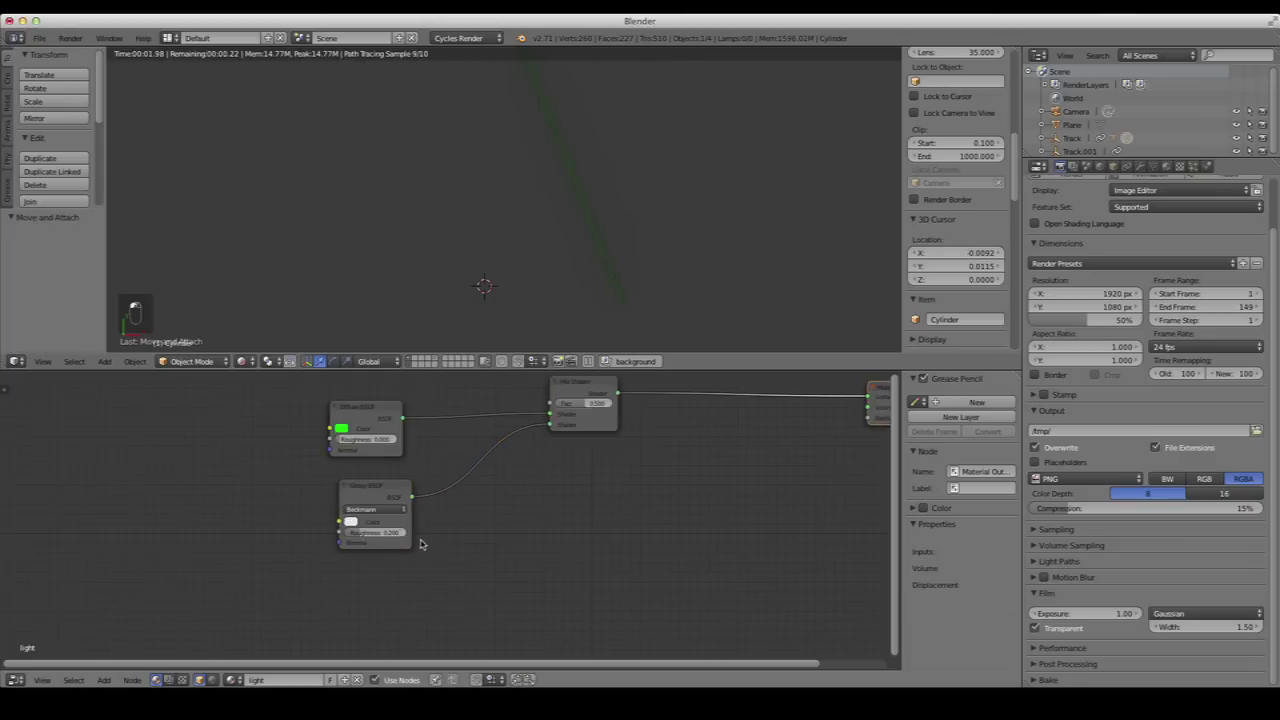
{"action": "middle_click_drag", "start_coordinate": [335, 534], "coordinate": [400, 540]}
{"action": "left_click_drag", "start_coordinate": [438, 538], "coordinate": [393, 512]}
{"action": "left_click_drag", "start_coordinate": [445, 414], "coordinate": [423, 430]}
{"action": "left_click", "coordinate": [382, 542]}
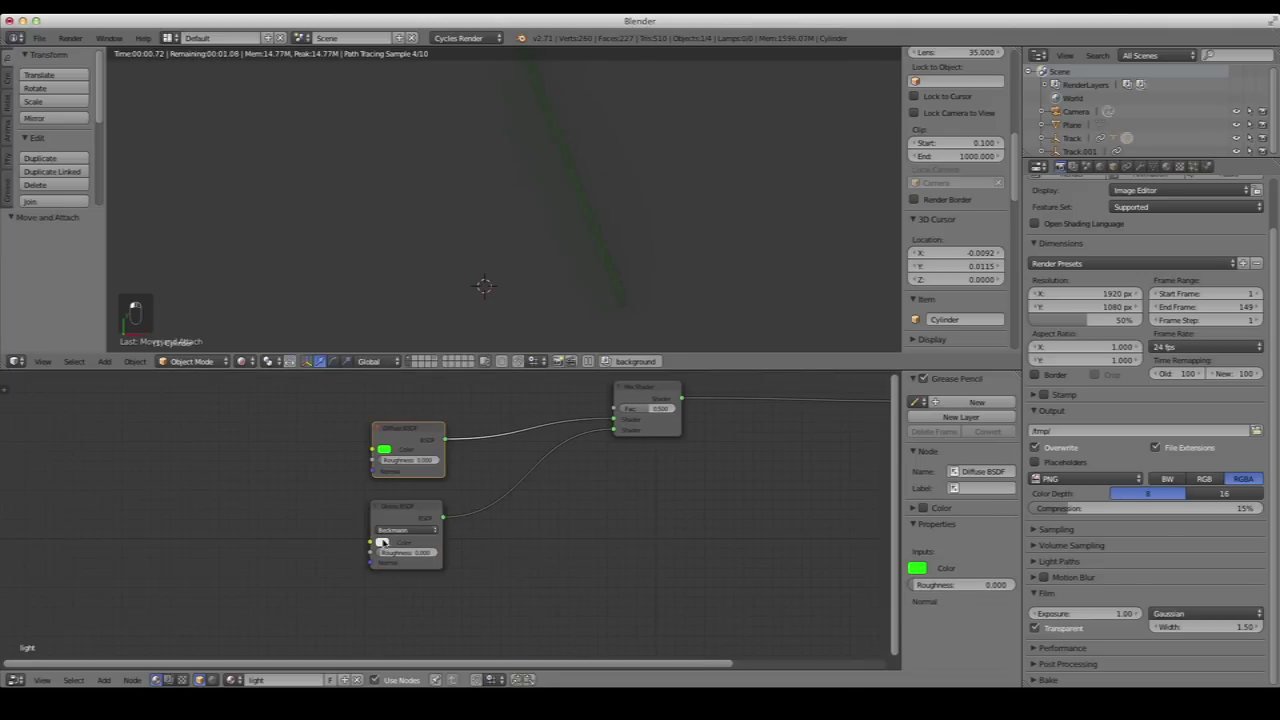
{"action": "left_click", "coordinate": [382, 542]}
Make room before the Material Output and insert an Add Shader node between it and the Mix Shader
{"action": "scroll", "coordinate": [569, 506], "scroll_direction": "up", "scroll_amount": 3}
{"action": "middle_click_drag", "start_coordinate": [660, 471], "coordinate": [523, 563]}
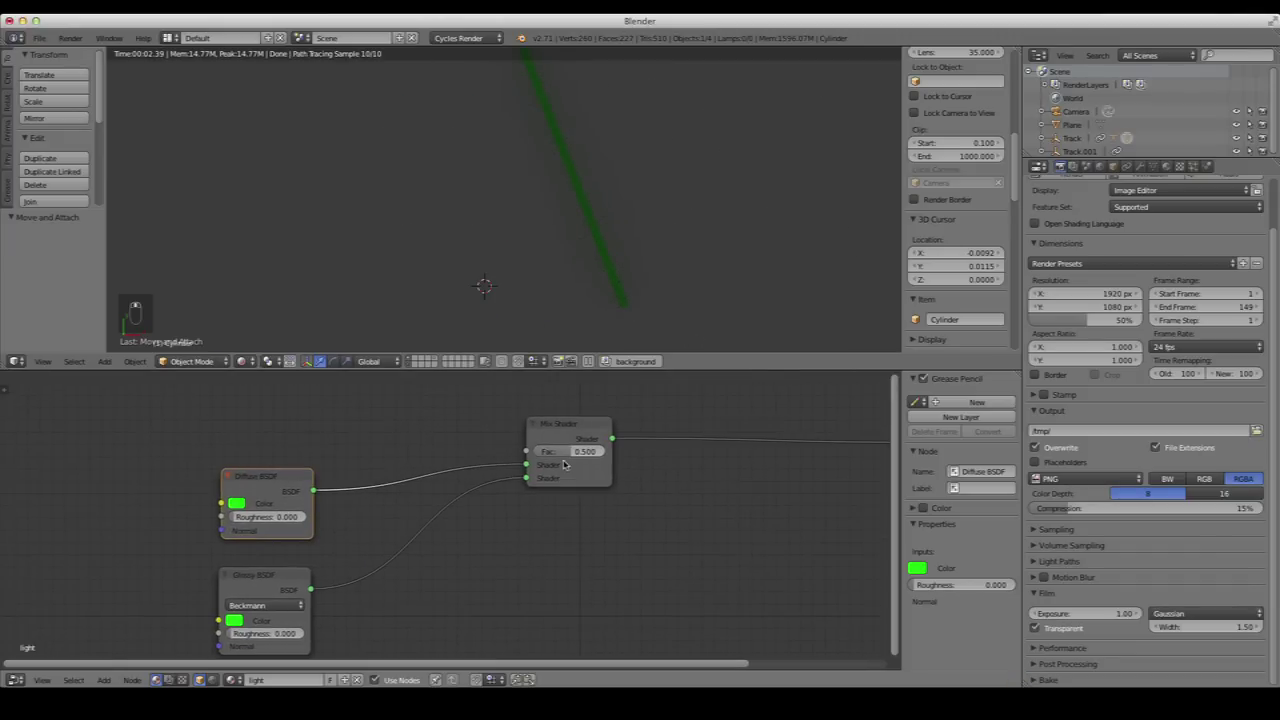
{"action": "key", "text": "Home"}
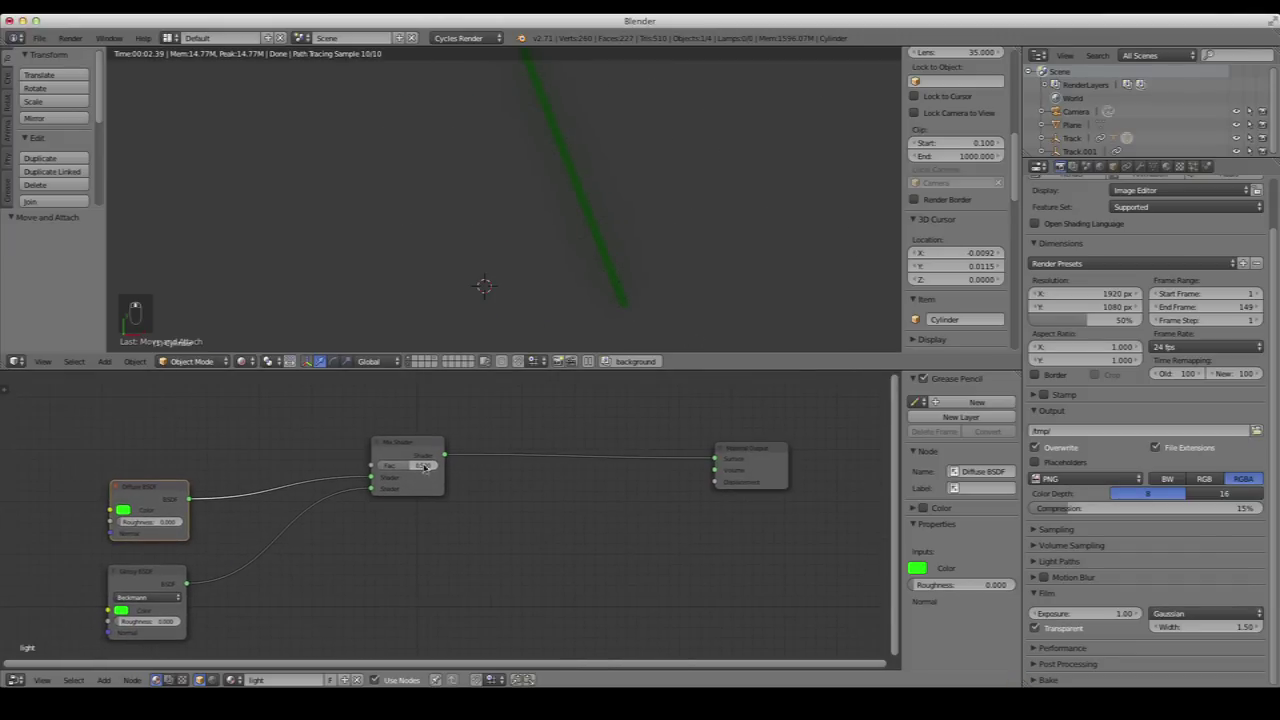
{"action": "left_click_drag", "start_coordinate": [734, 458], "coordinate": [797, 462]}
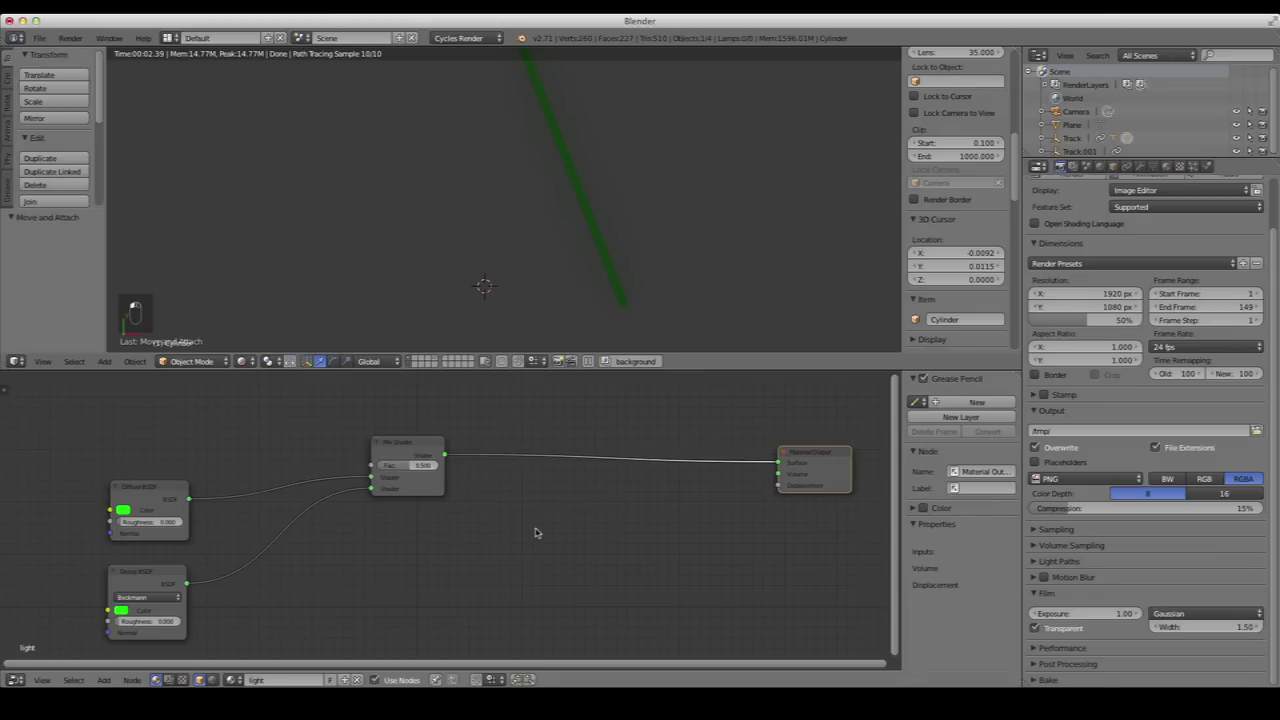
{"action": "key", "text": "shift+a"}
{"action": "mouse_move", "coordinate": [530, 531]}
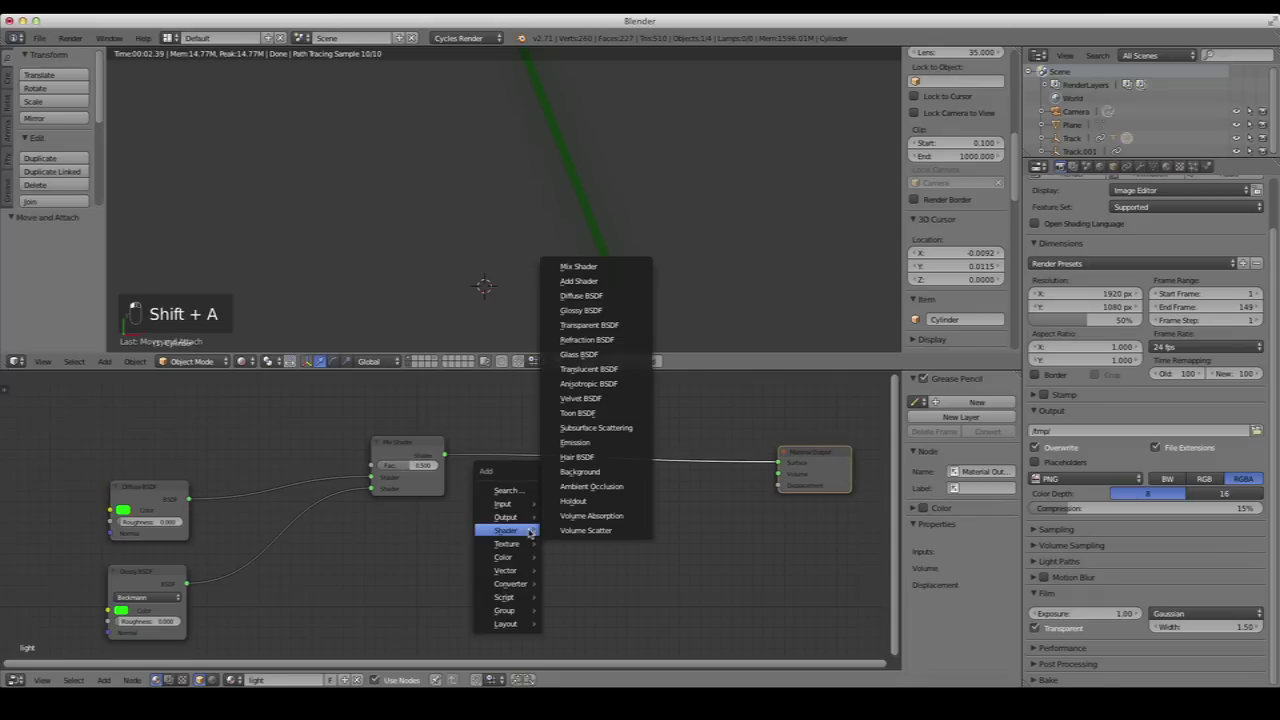
{"action": "left_click", "coordinate": [632, 281]}
{"action": "left_click", "coordinate": [592, 438]}
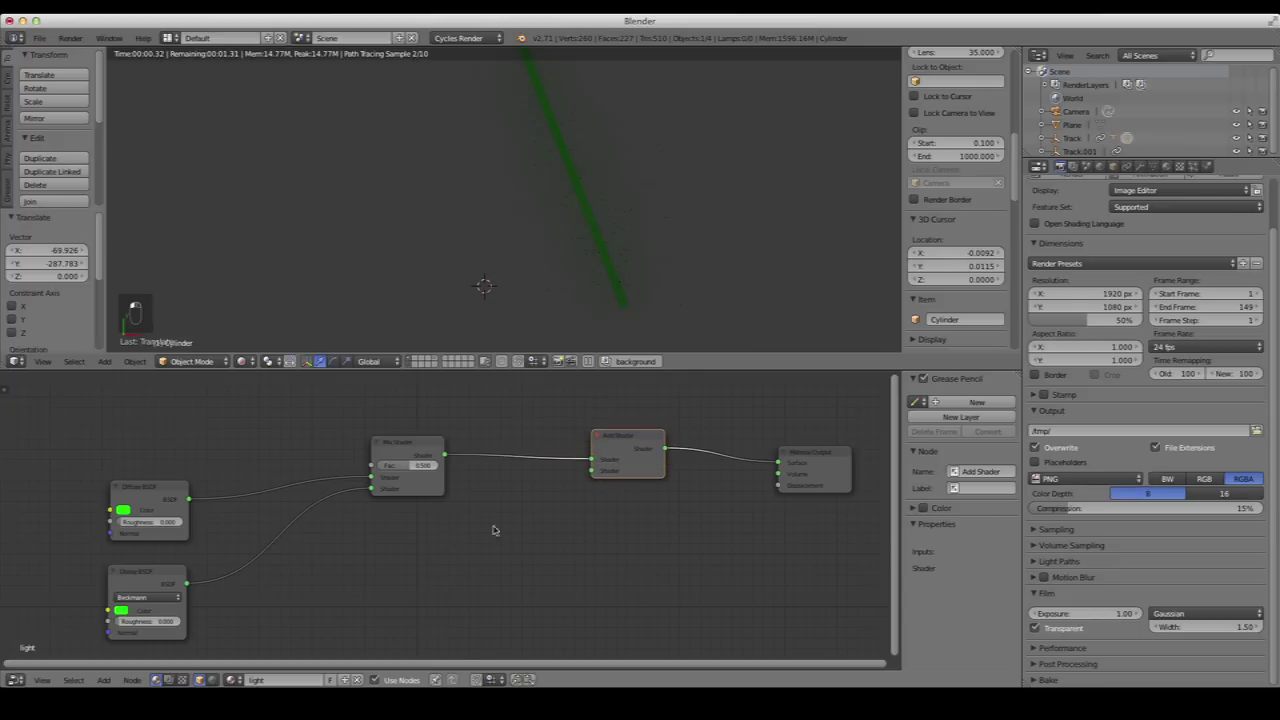
Add an Emission node below the Mix Shader and link it to the Add Shader's second shader input
{"action": "key", "text": "shift+a"}
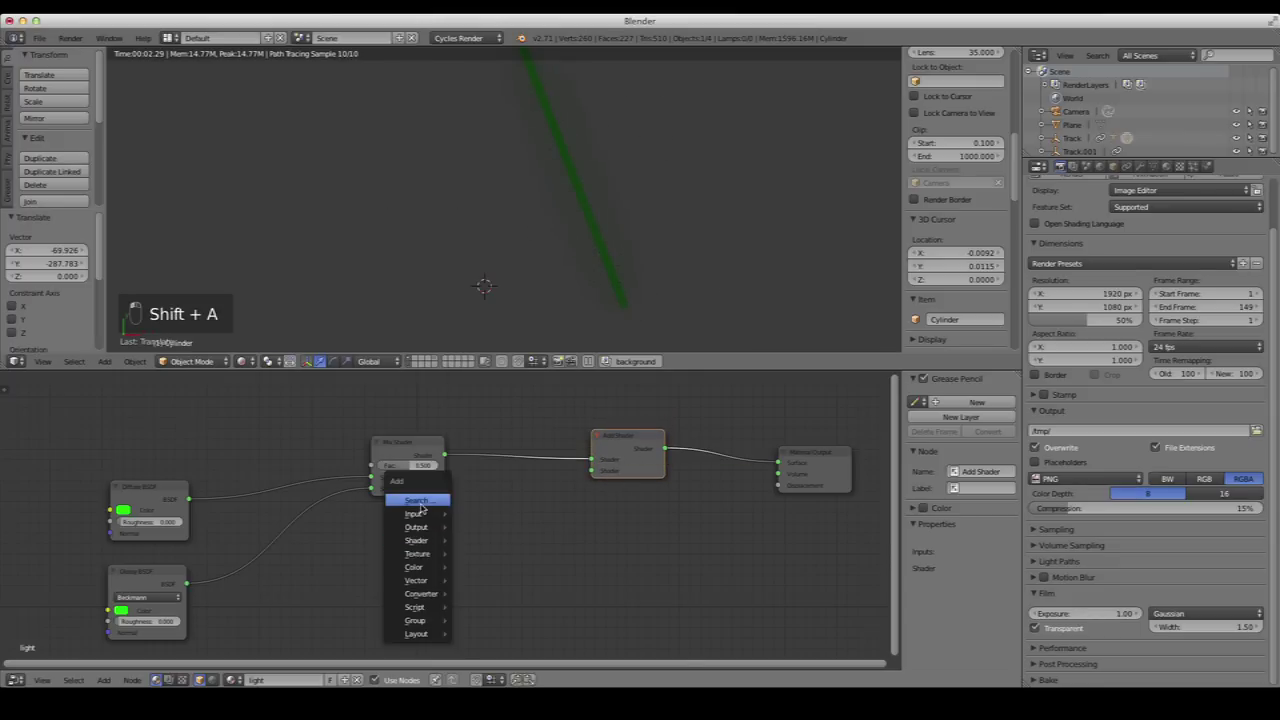
{"action": "mouse_move", "coordinate": [436, 543]}
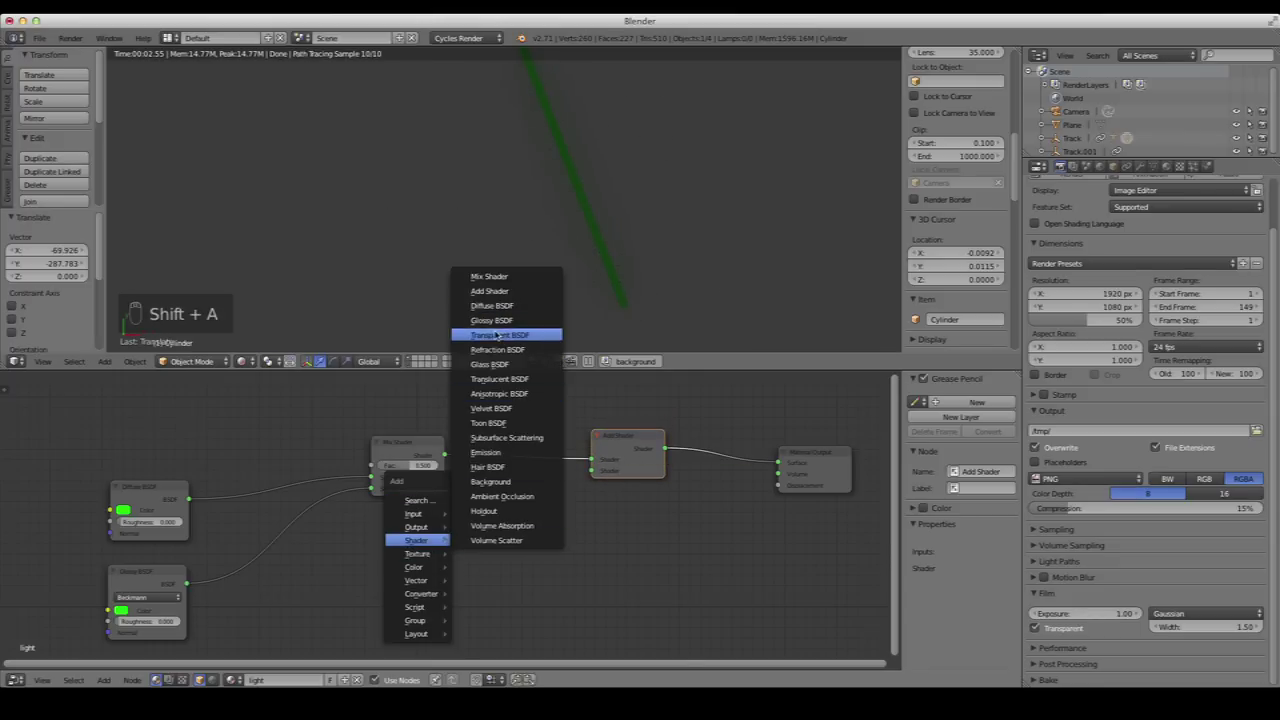
{"action": "left_click", "coordinate": [488, 452]}
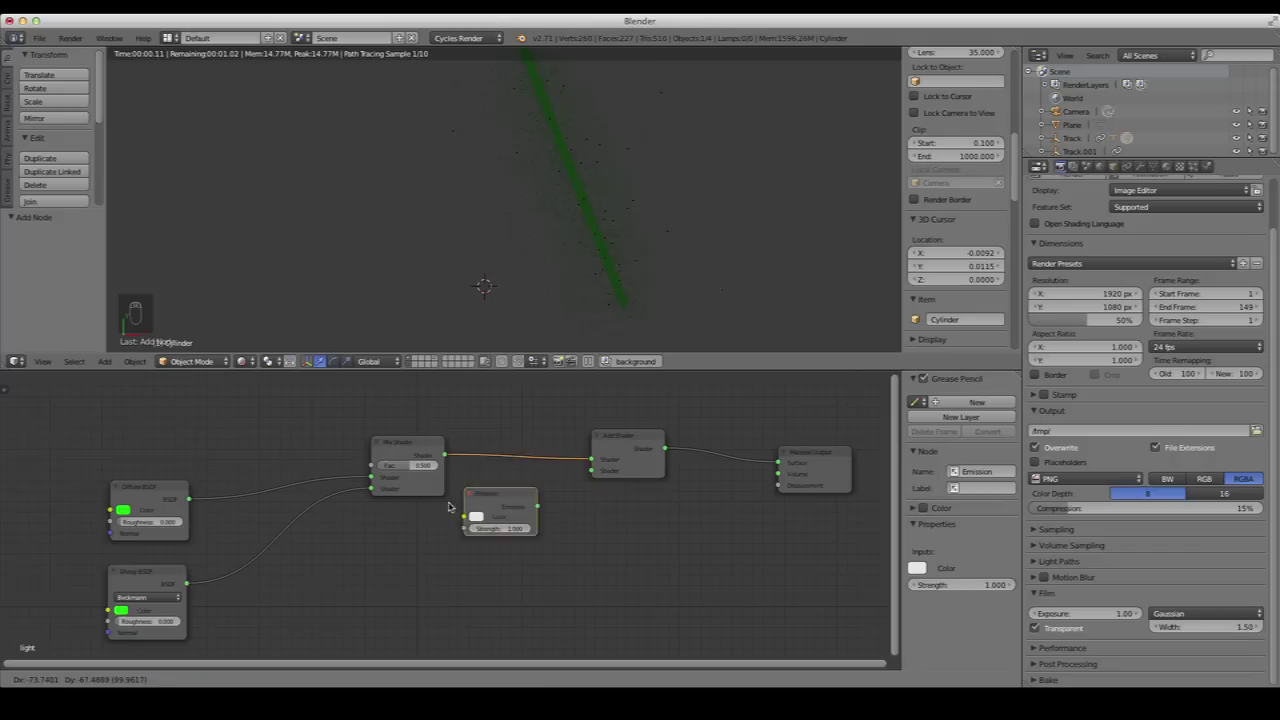
{"action": "left_click", "coordinate": [386, 534]}
{"action": "left_click_drag", "start_coordinate": [468, 545], "coordinate": [592, 470]}
Sample the Diffuse BSDF's green as the Emission node's color
{"action": "scroll", "coordinate": [405, 570], "scroll_direction": "up", "scroll_amount": 1}
{"action": "scroll", "coordinate": [405, 571], "scroll_direction": "up", "scroll_amount": 1}
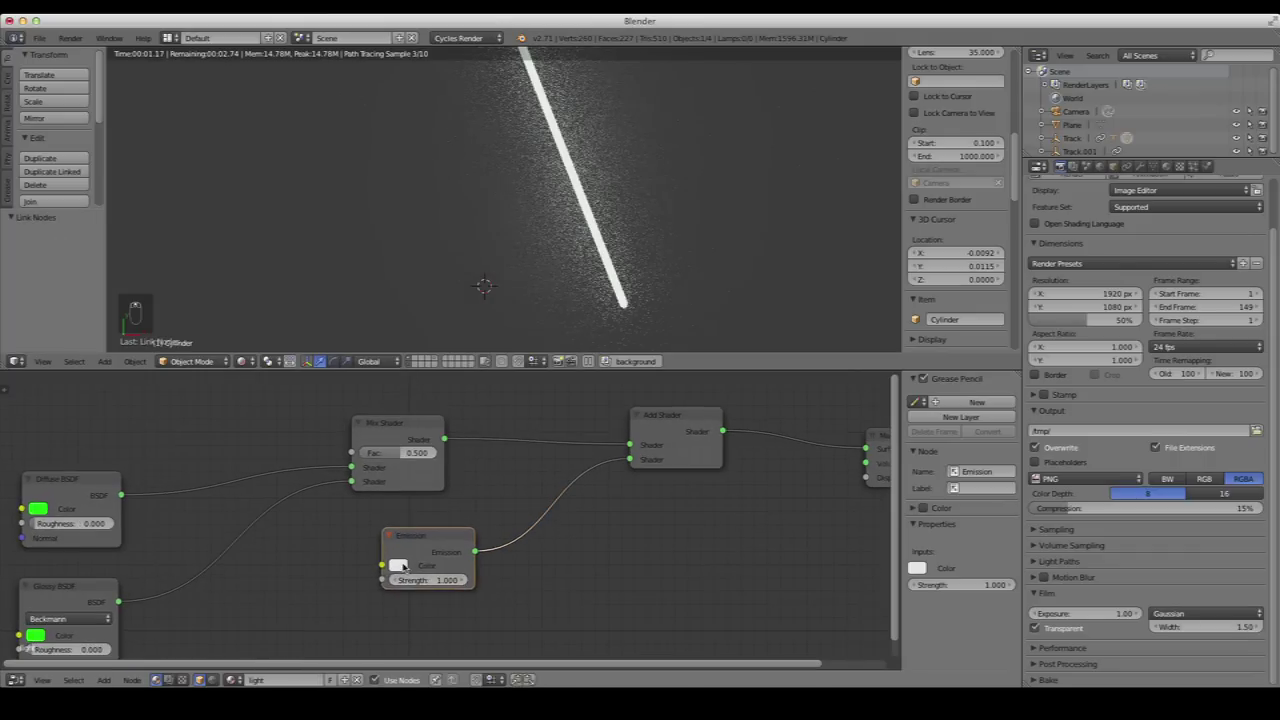
{"action": "left_click", "coordinate": [401, 564]}
{"action": "left_click", "coordinate": [503, 507]}
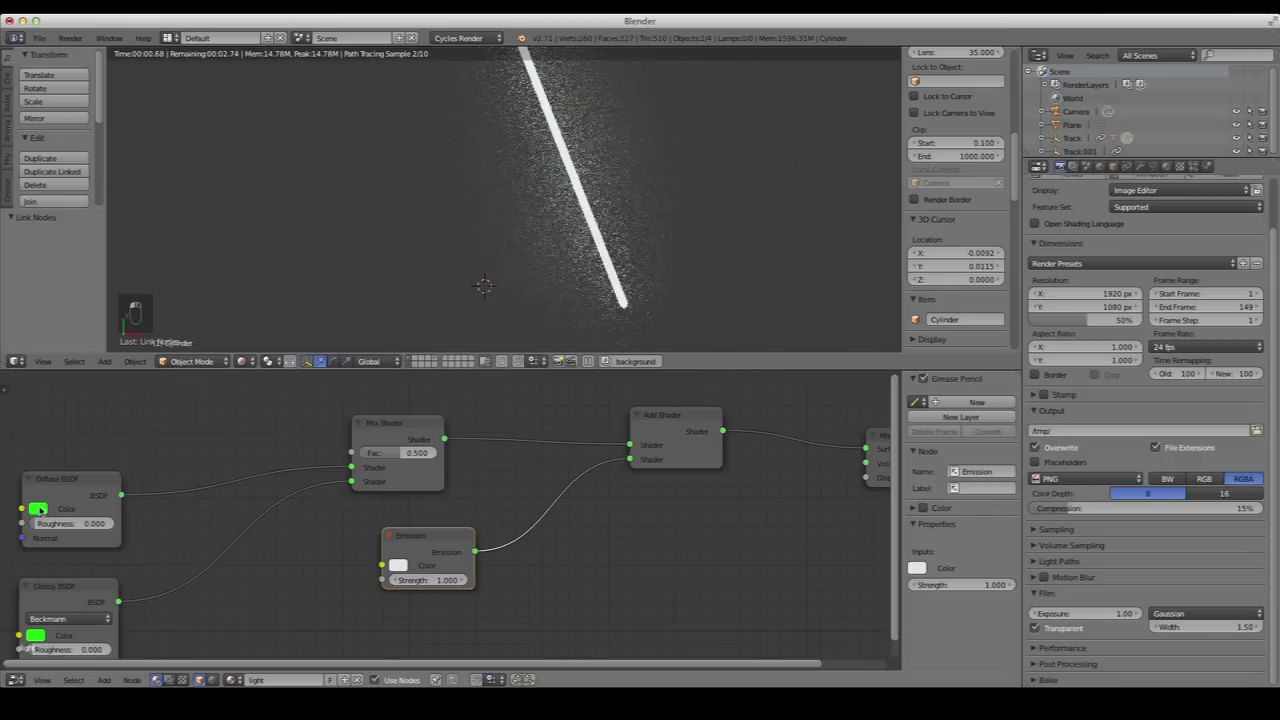
{"action": "left_click", "coordinate": [43, 509]}
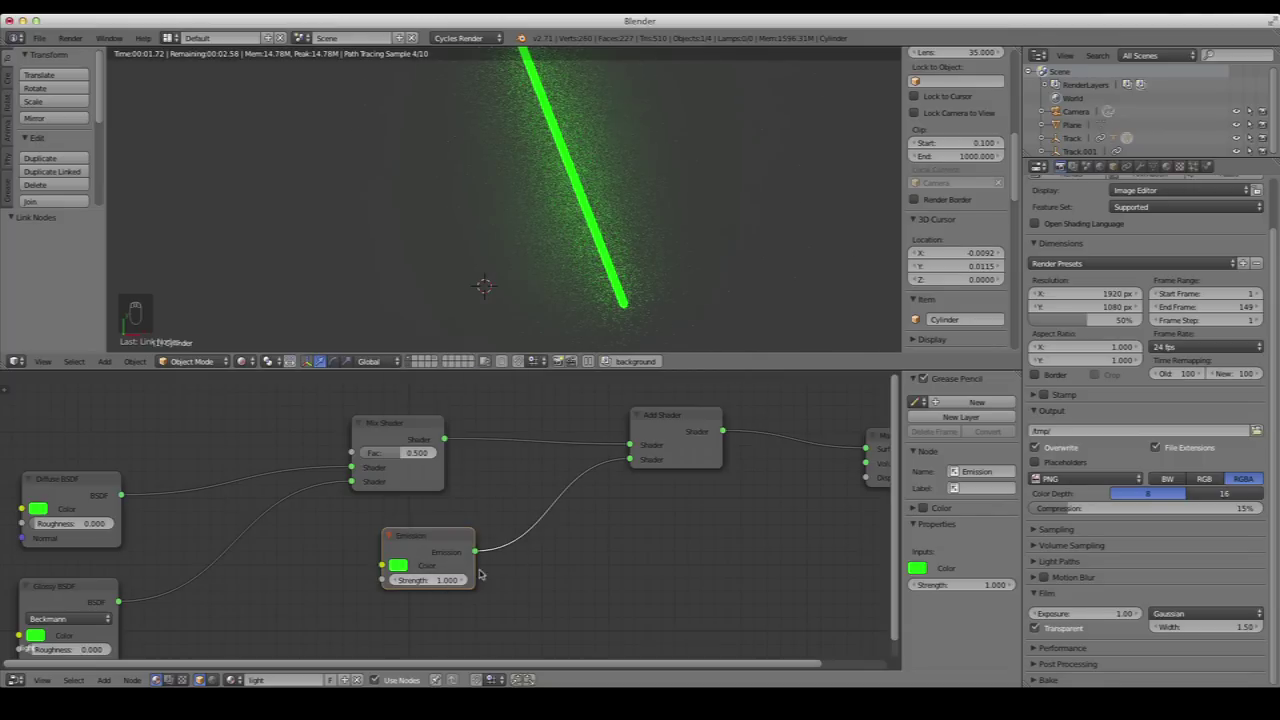
Set the Emission strength to 20
{"action": "left_click", "coordinate": [449, 581]}
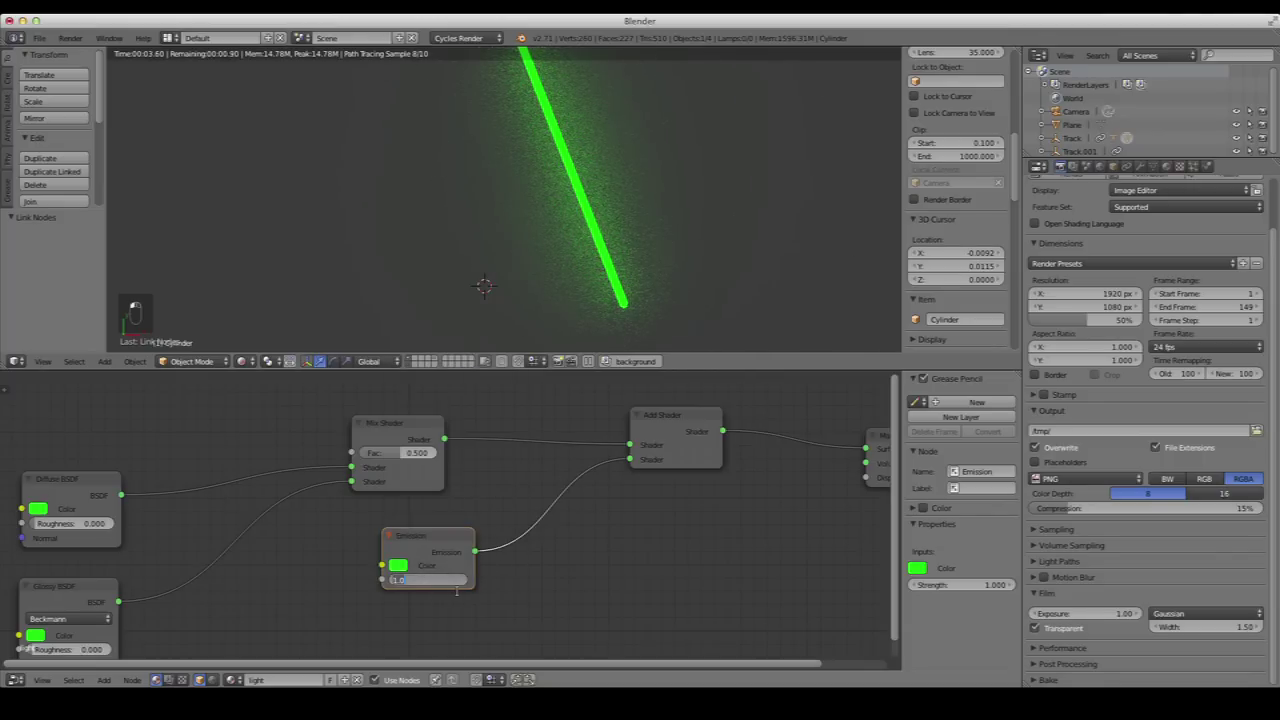
{"action": "type", "text": "20"}
{"action": "key", "text": "Return"}
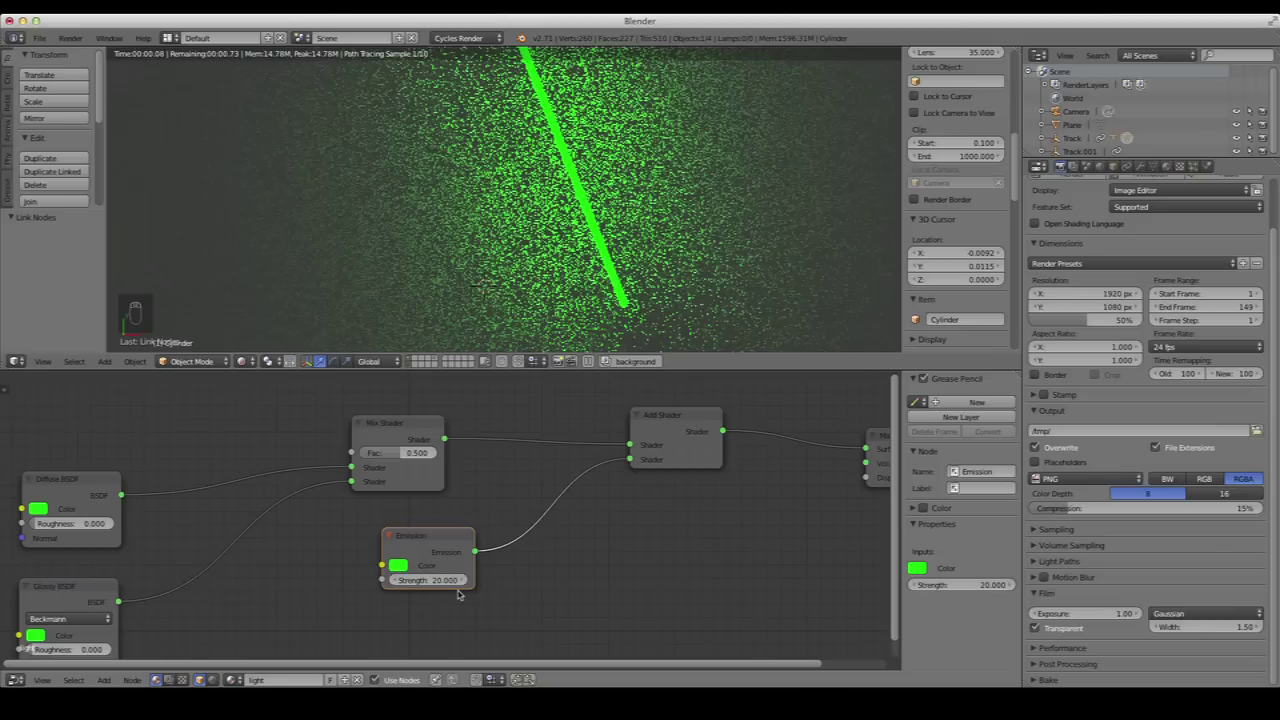
{"action": "scroll", "coordinate": [490, 595], "scroll_direction": "down", "scroll_amount": 2}
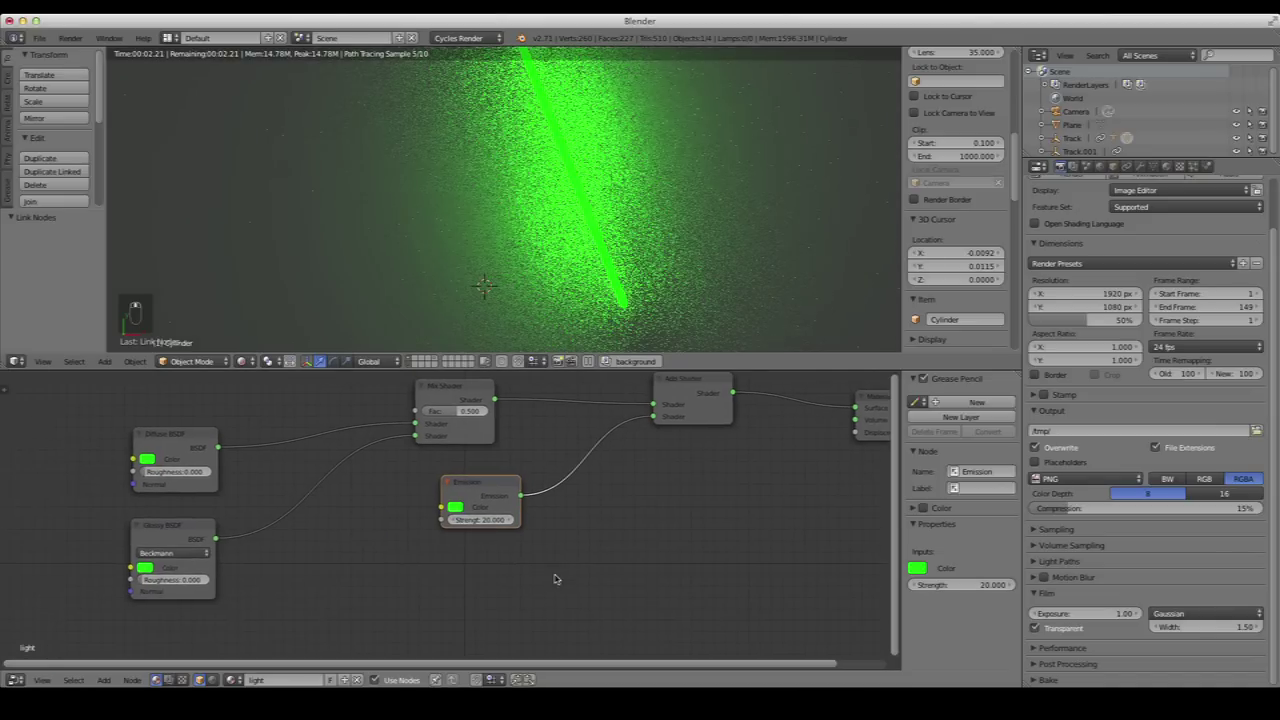
Change the Emission color to pure white with R, G and B at 1.000
{"action": "left_click", "coordinate": [455, 507]}
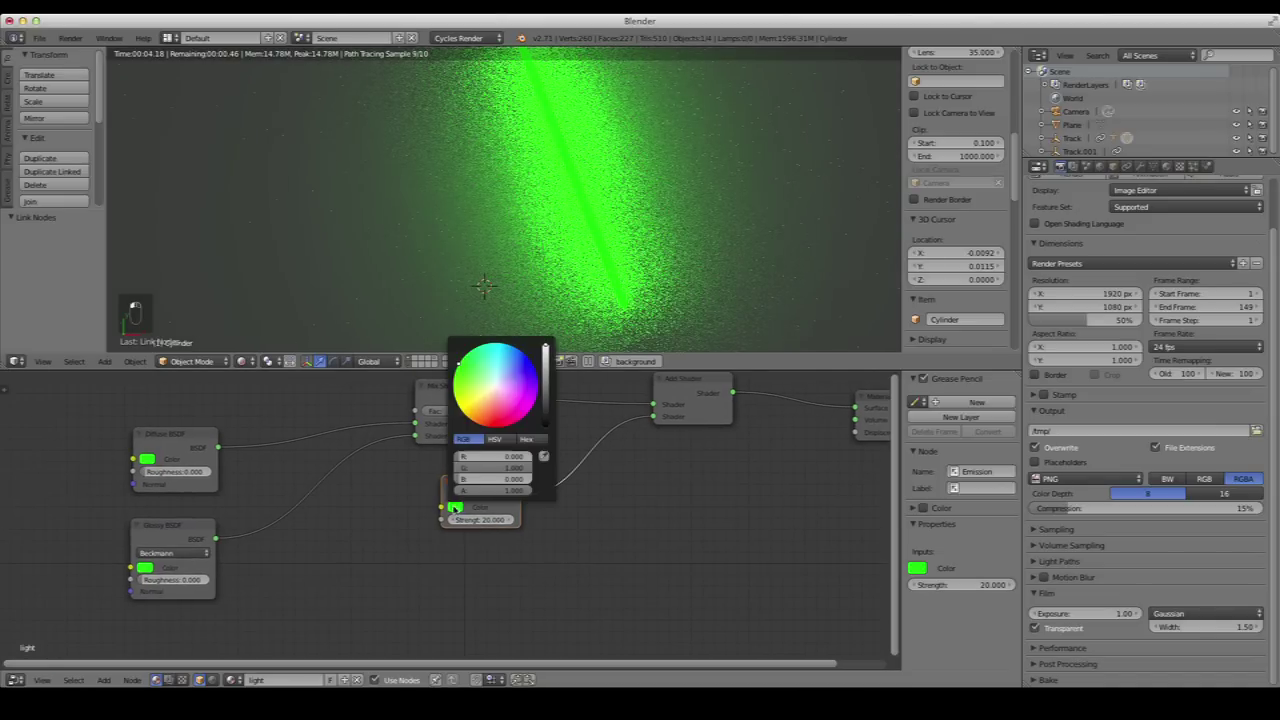
{"action": "left_click_drag", "start_coordinate": [524, 467], "coordinate": [455, 467]}
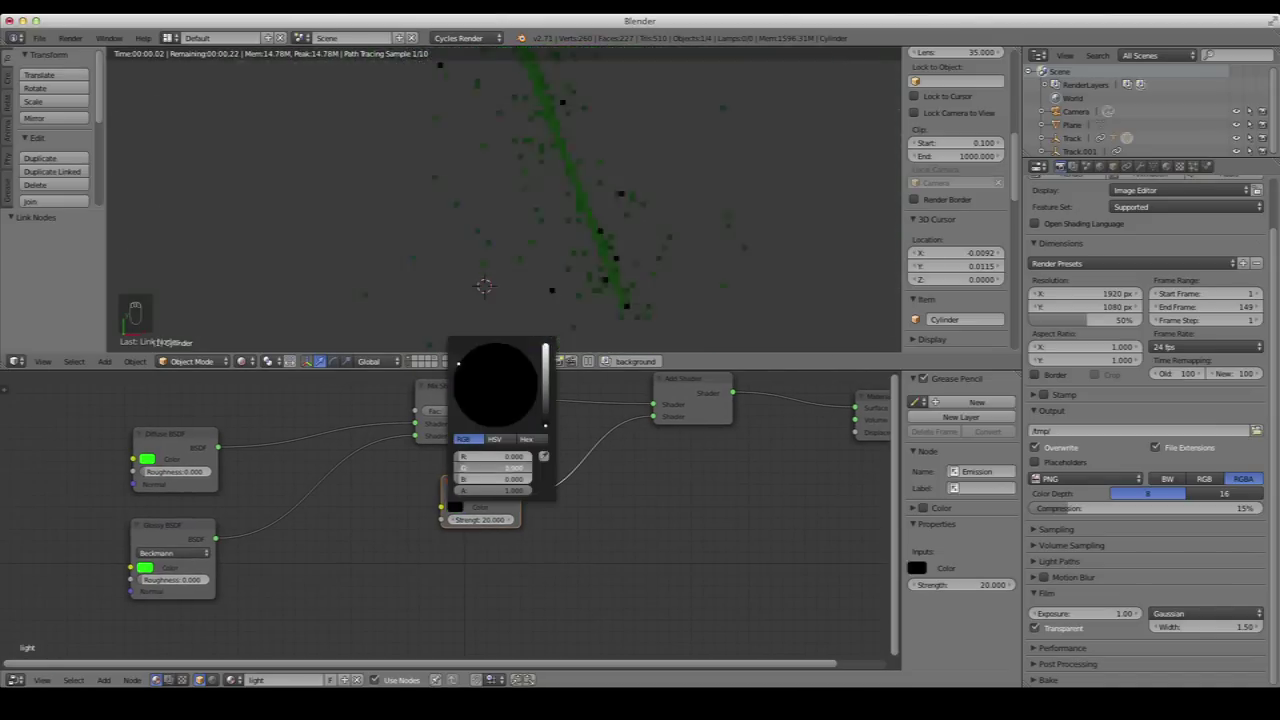
{"action": "left_click", "coordinate": [458, 507]}
{"action": "left_click_drag", "start_coordinate": [546, 426], "coordinate": [546, 343]}
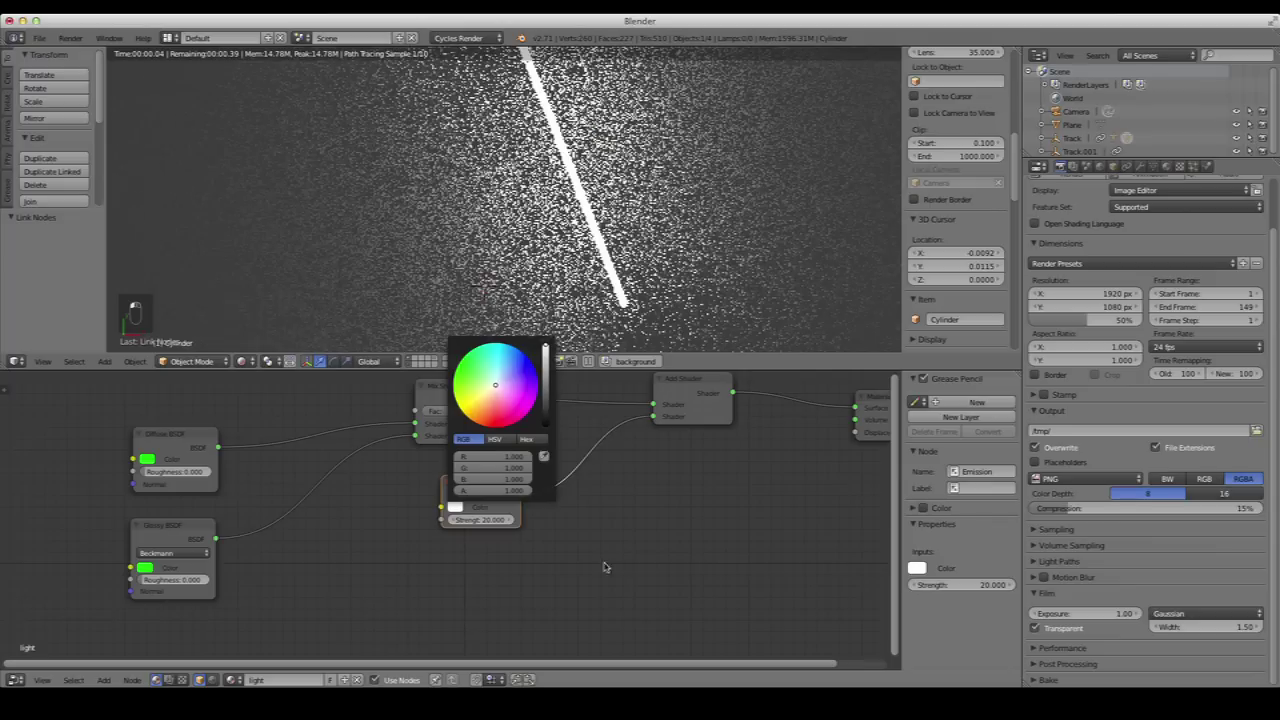
{"action": "scroll", "coordinate": [500, 505], "scroll_direction": "up", "scroll_amount": 3}
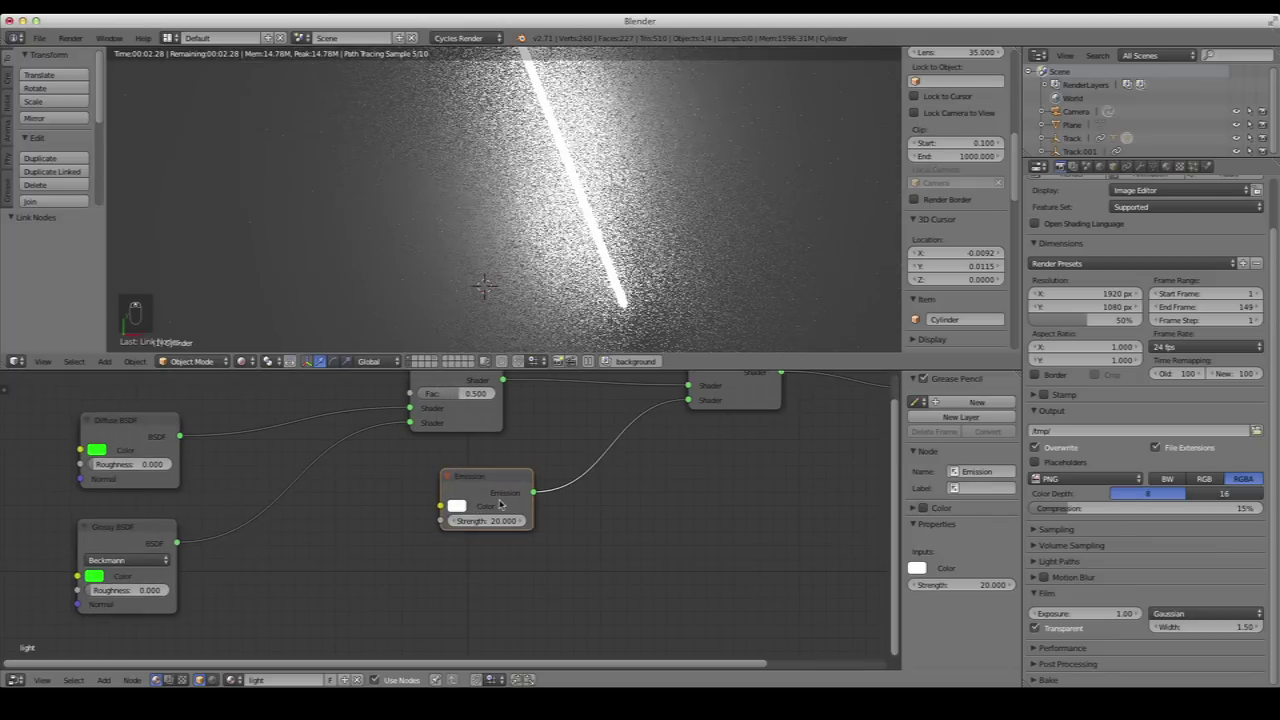
{"action": "scroll", "coordinate": [522, 470], "scroll_direction": "down", "scroll_amount": 4}
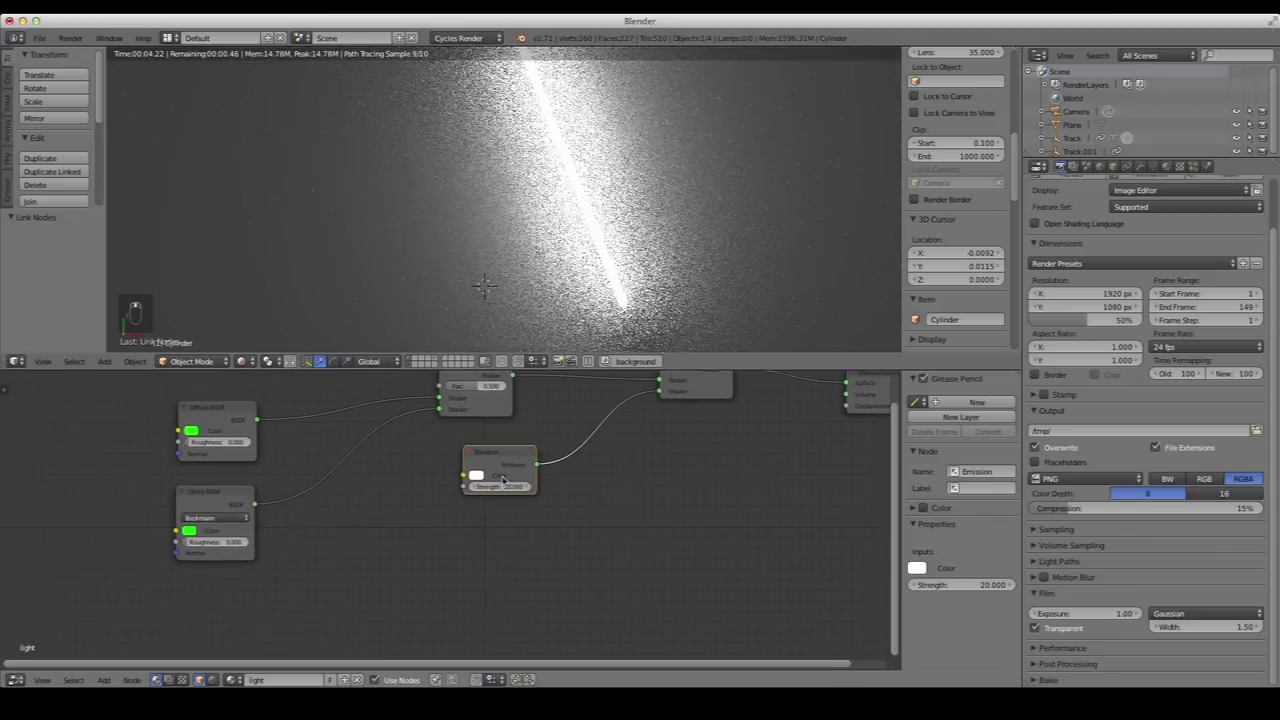
Change the Glossy BSDF node's color from green to white
{"action": "middle_click_drag", "start_coordinate": [601, 487], "coordinate": [603, 503]}
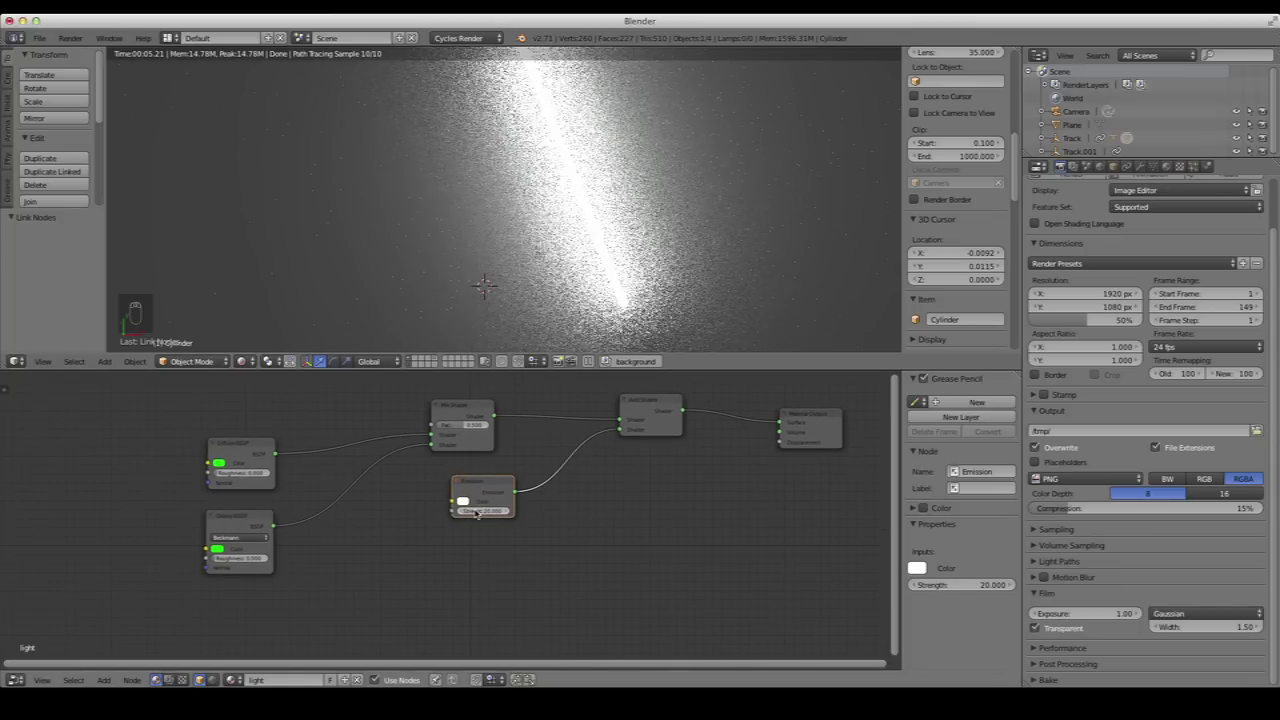
{"action": "left_click", "coordinate": [218, 549]}
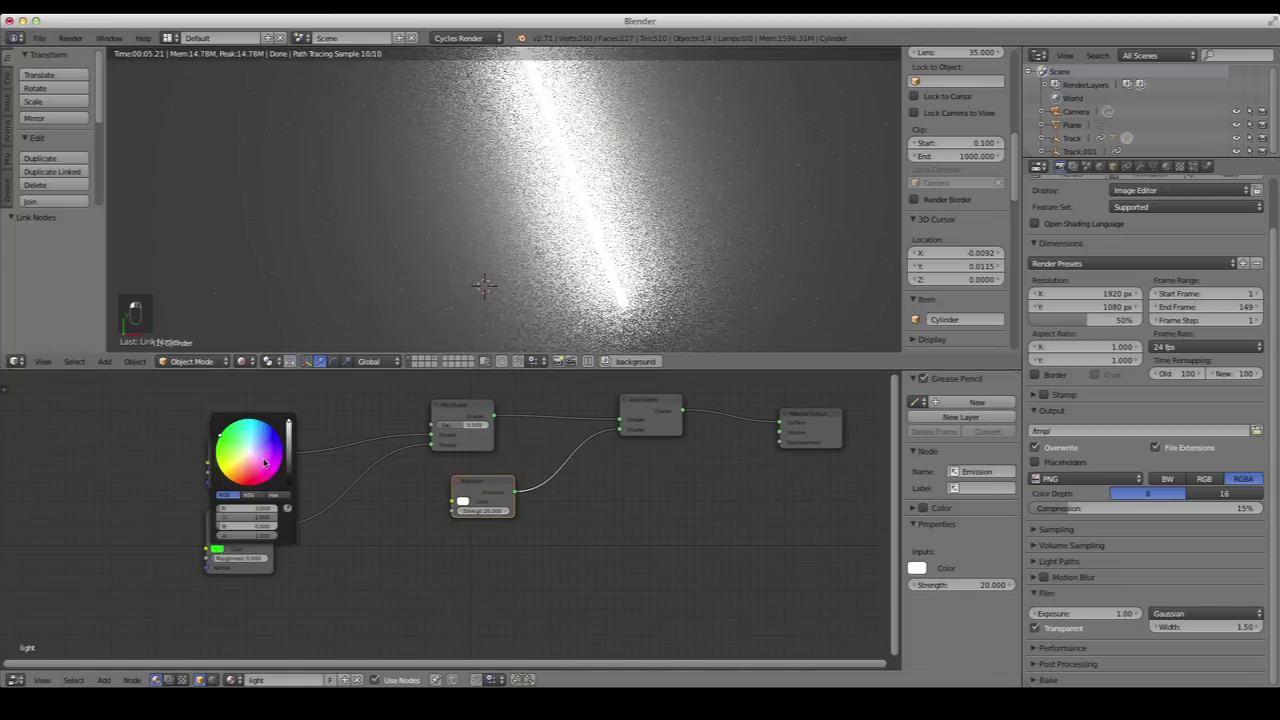
{"action": "left_click", "coordinate": [244, 458]}
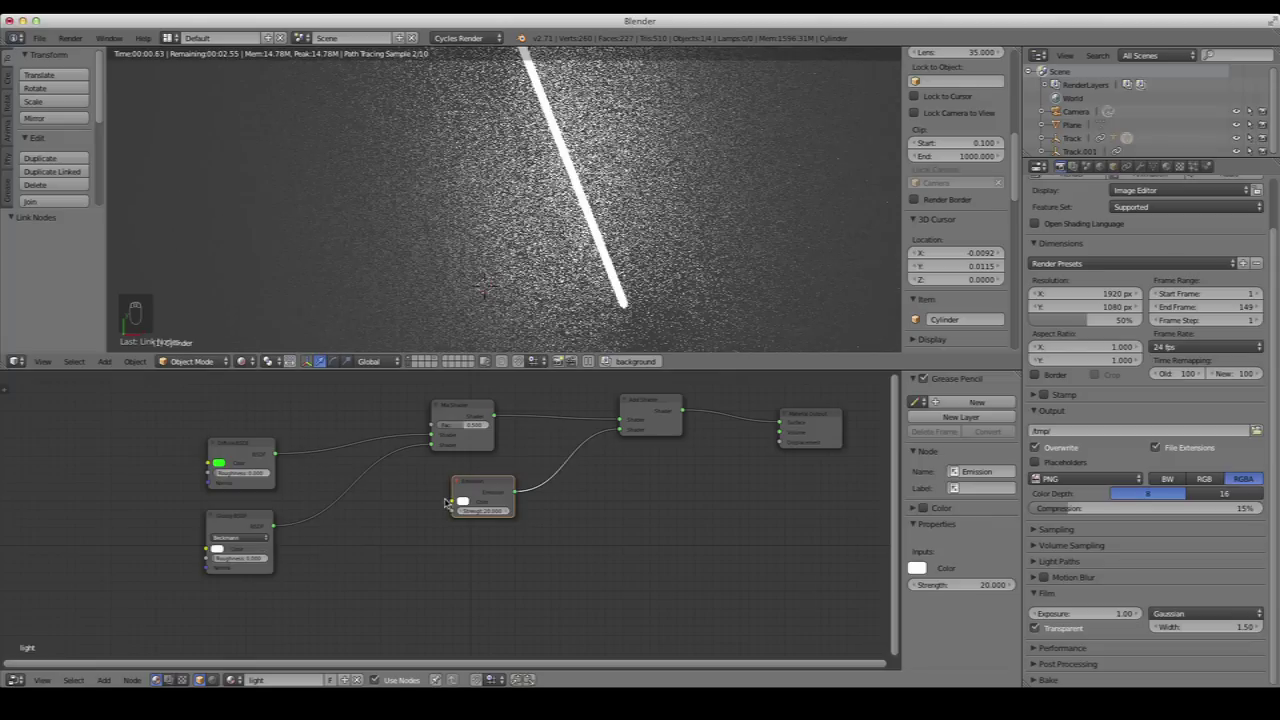
Change the Emission node's color to a light, slightly desaturated green for the blade's glow
{"action": "left_click", "coordinate": [462, 502]}
{"action": "left_click", "coordinate": [472, 398]}
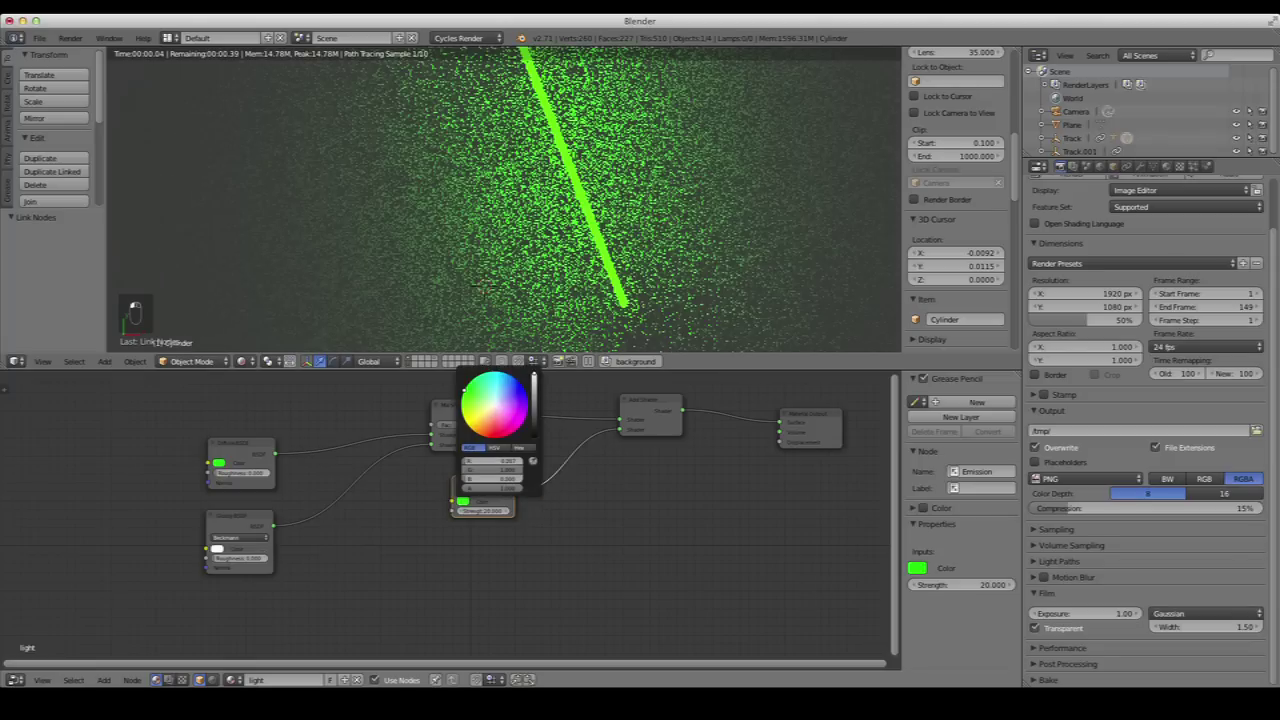
{"action": "left_click", "coordinate": [462, 502]}
{"action": "left_click_drag", "start_coordinate": [486, 410], "coordinate": [484, 401]}
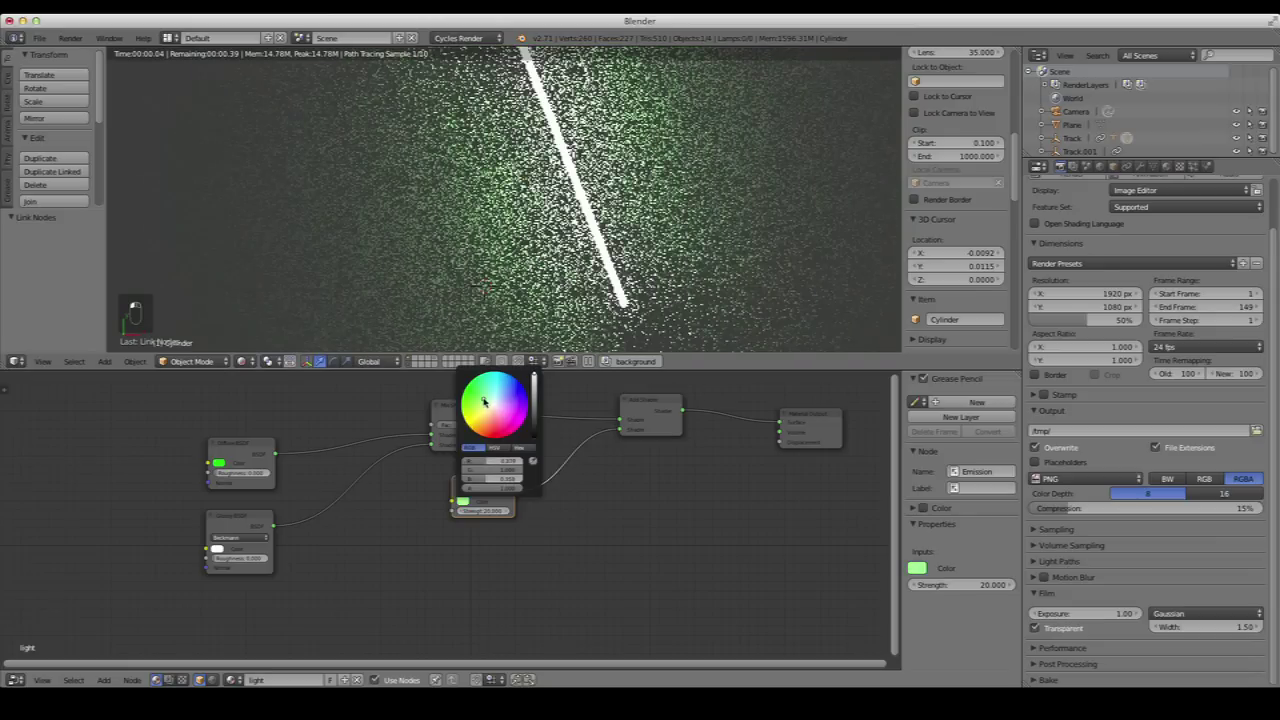
{"action": "scroll", "coordinate": [417, 528], "scroll_direction": "up", "scroll_amount": 3}
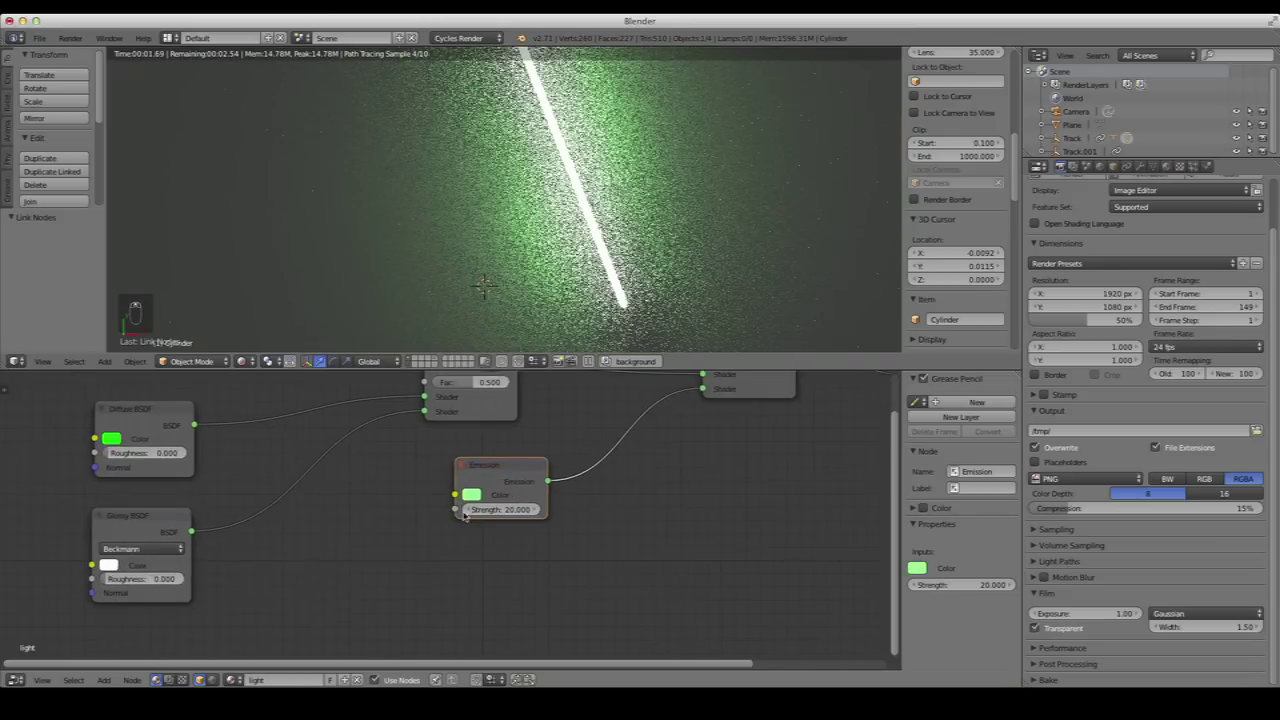
{"action": "scroll", "coordinate": [520, 545], "scroll_direction": "down", "scroll_amount": 3}
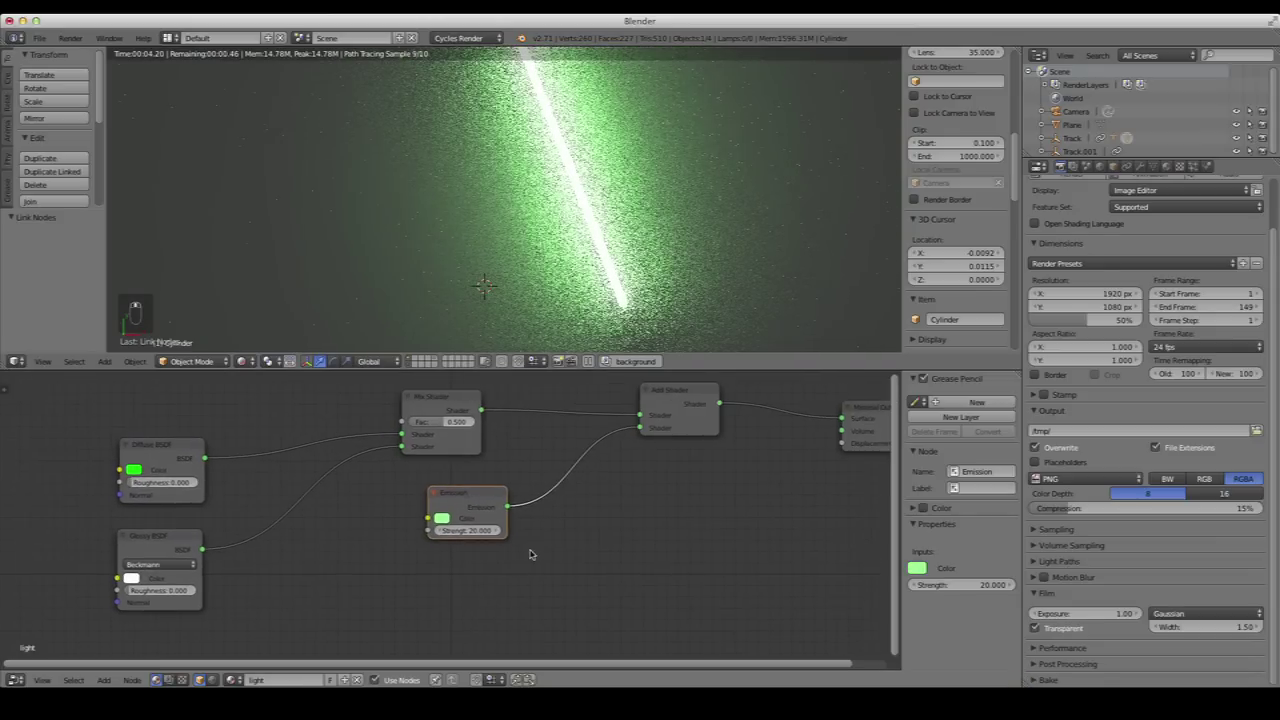
{"action": "scroll", "coordinate": [650, 232], "scroll_direction": "down", "scroll_amount": 3}
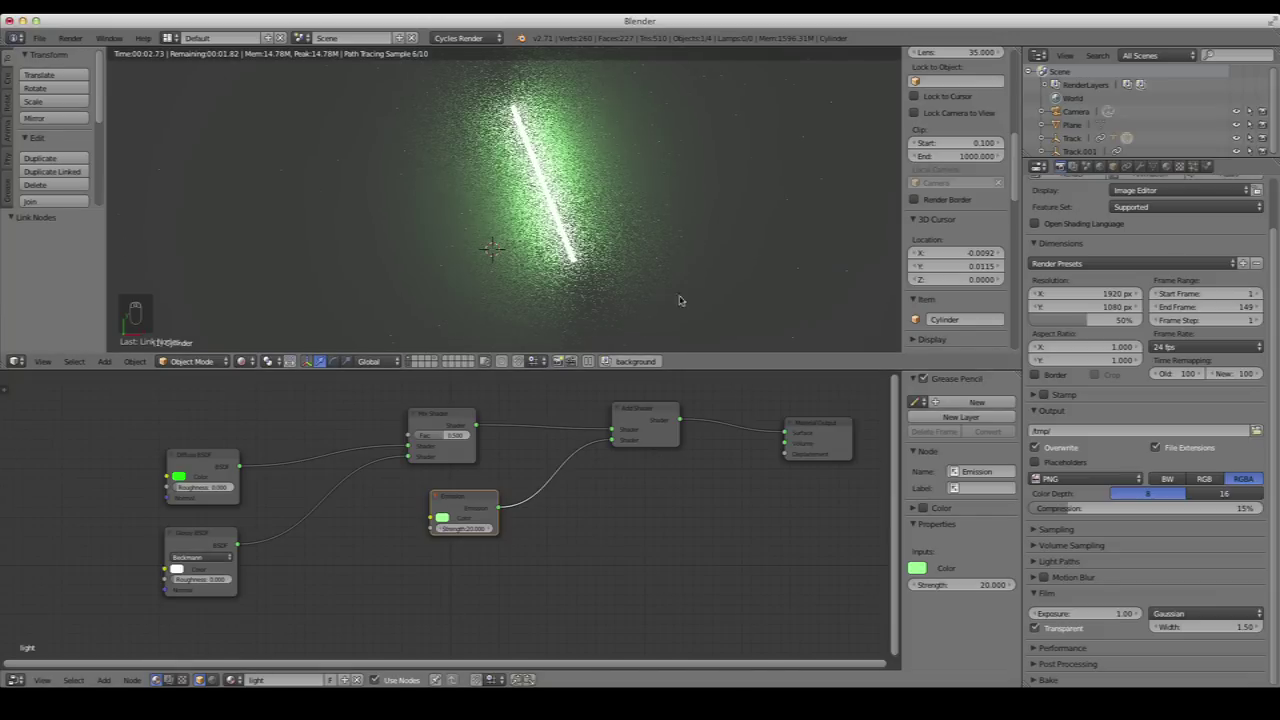
{"action": "scroll", "coordinate": [571, 525], "scroll_direction": "up", "scroll_amount": 2}
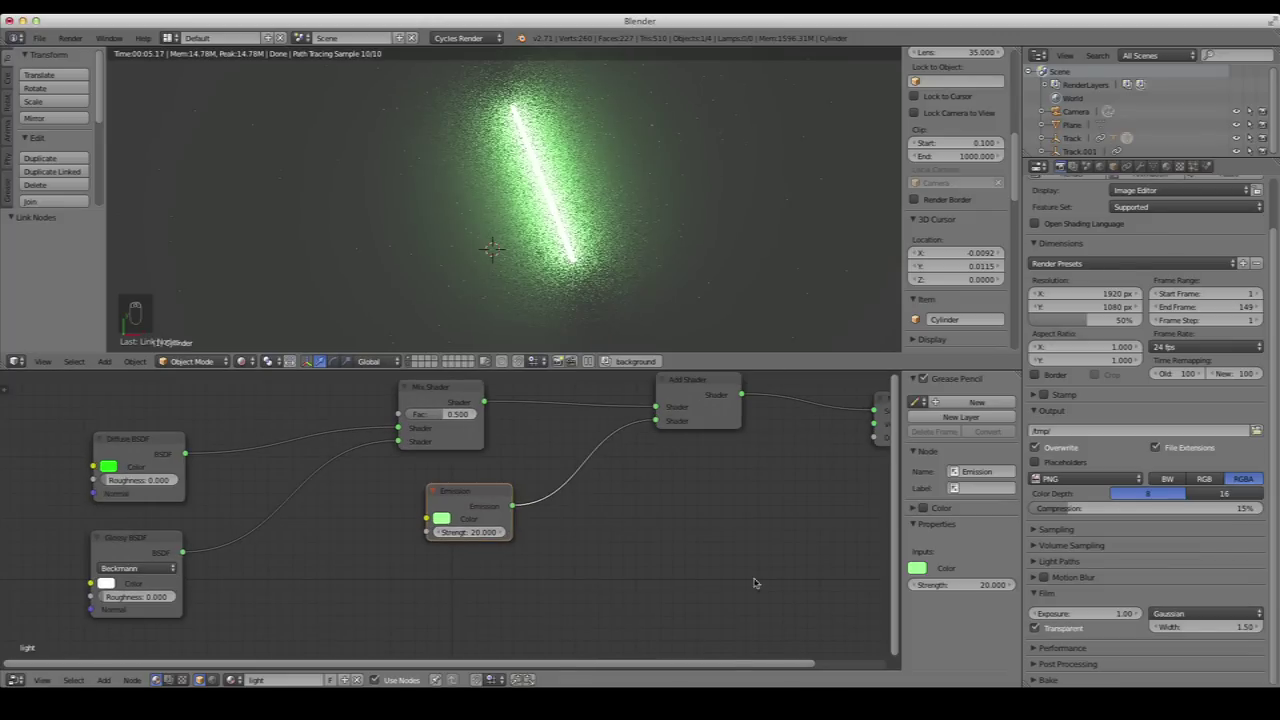
{"action": "scroll", "coordinate": [656, 558], "scroll_direction": "down", "scroll_amount": 2}
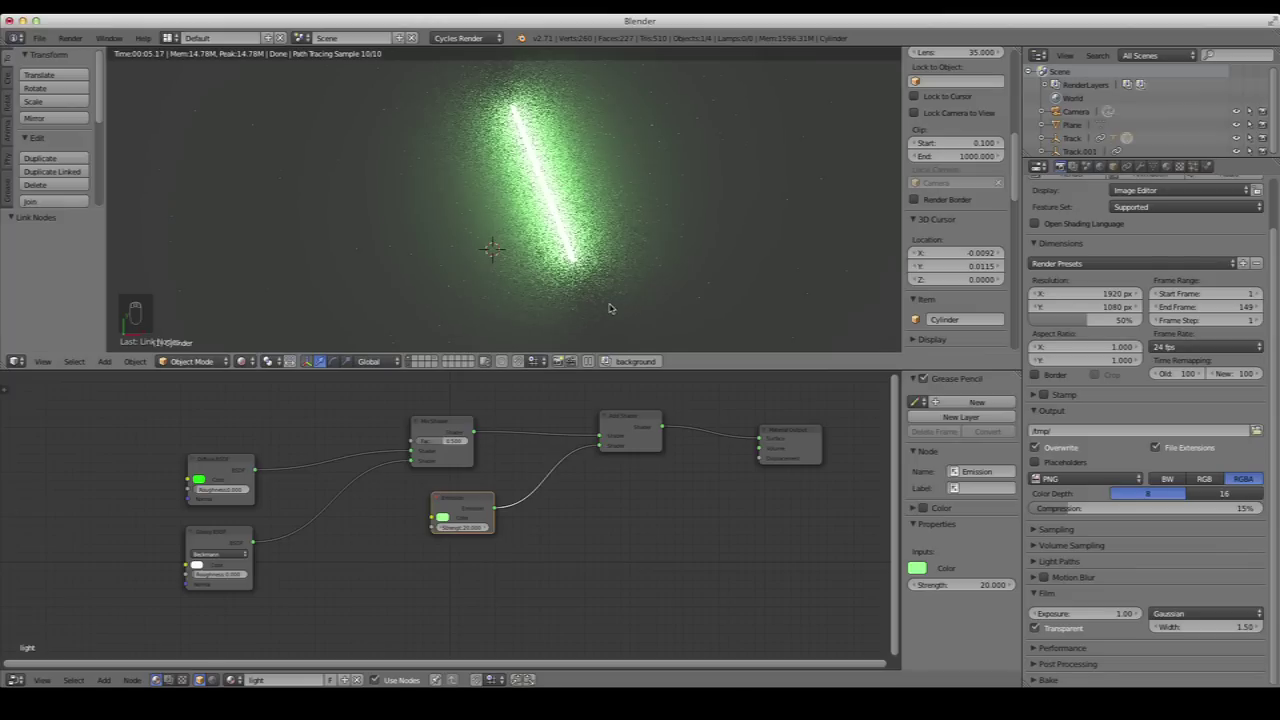
View the scene through the camera and render the current frame
{"action": "key", "text": "KP_0"}
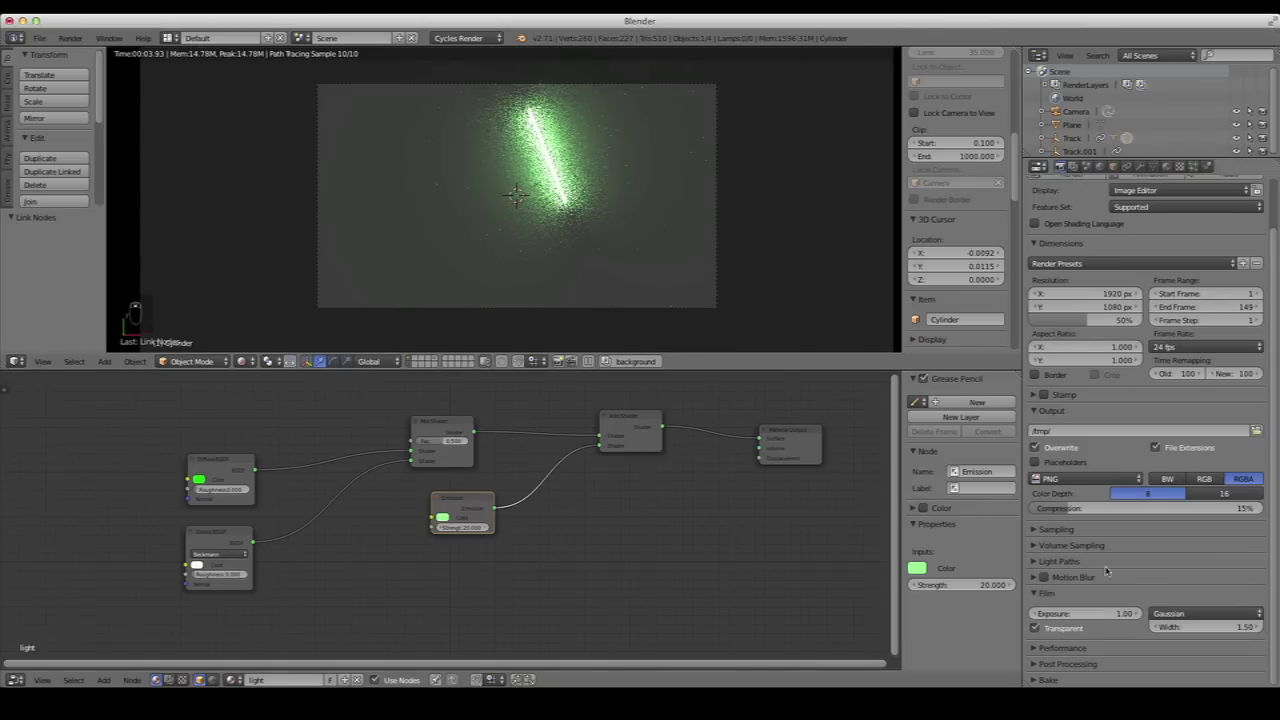
{"action": "left_click", "coordinate": [1039, 529]}
{"action": "scroll", "coordinate": [1208, 481], "scroll_direction": "up", "scroll_amount": 2}
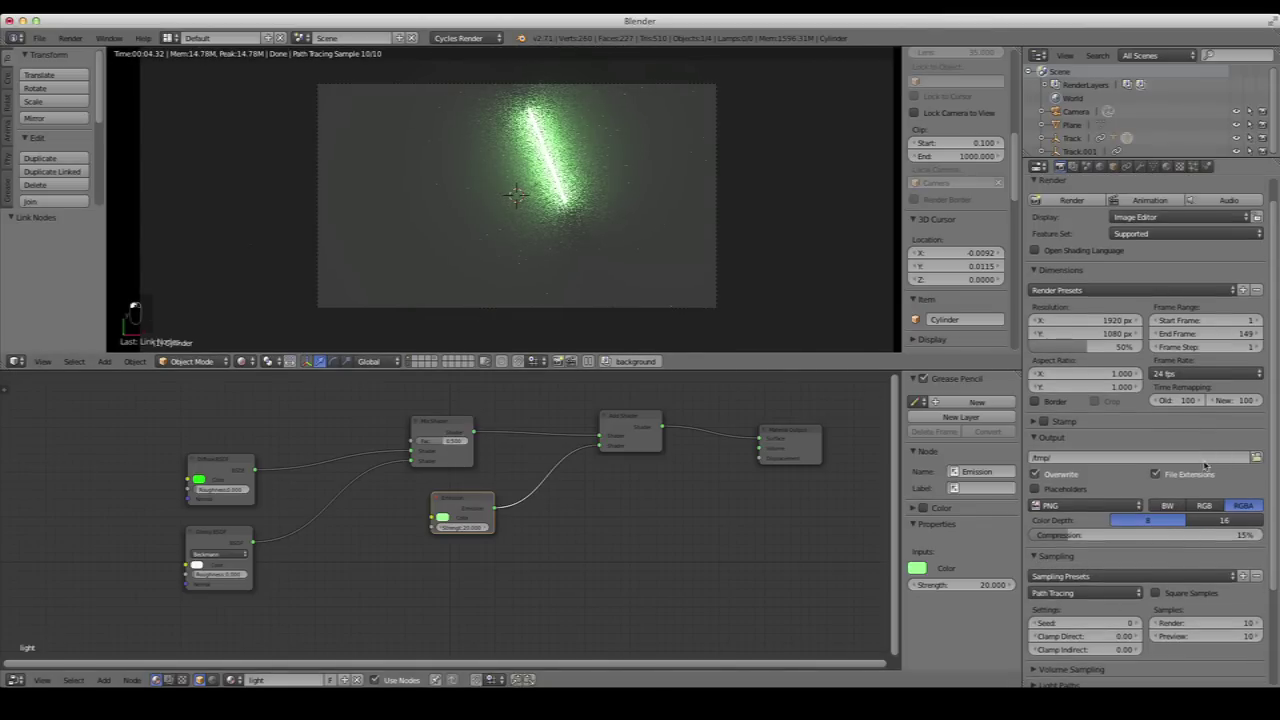
{"action": "left_click", "coordinate": [1085, 231]}
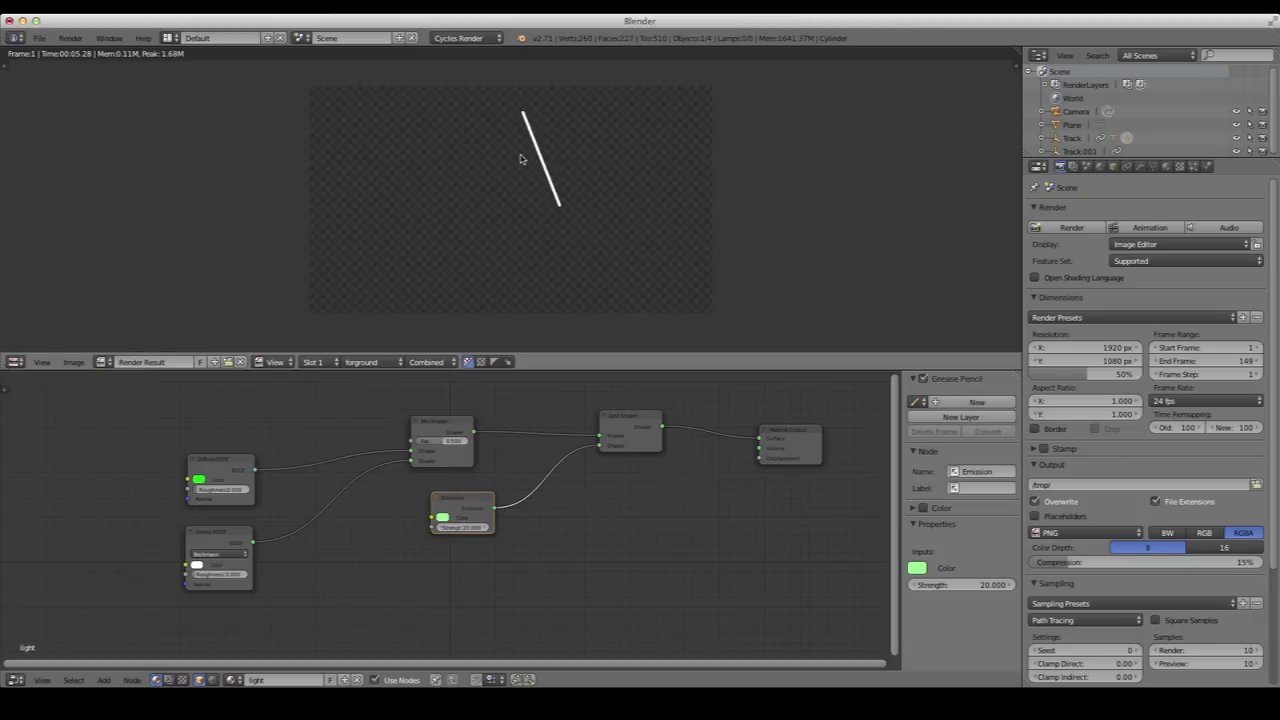
{"action": "scroll", "coordinate": [462, 176], "scroll_direction": "up", "scroll_amount": 1}
{"action": "scroll", "coordinate": [461, 176], "scroll_direction": "down", "scroll_amount": 1}
Switch to the Compositing layout and enable compositing nodes and the backdrop
{"action": "left_click", "coordinate": [170, 37]}
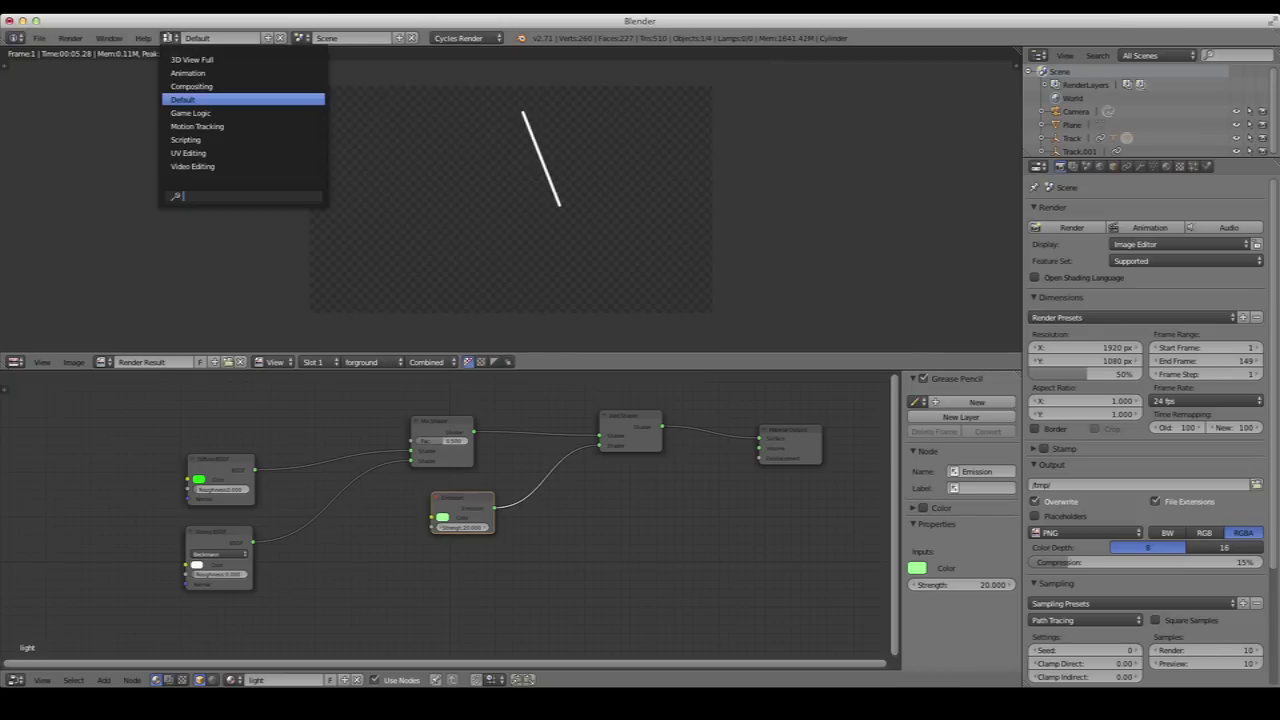
{"action": "left_click", "coordinate": [203, 86]}
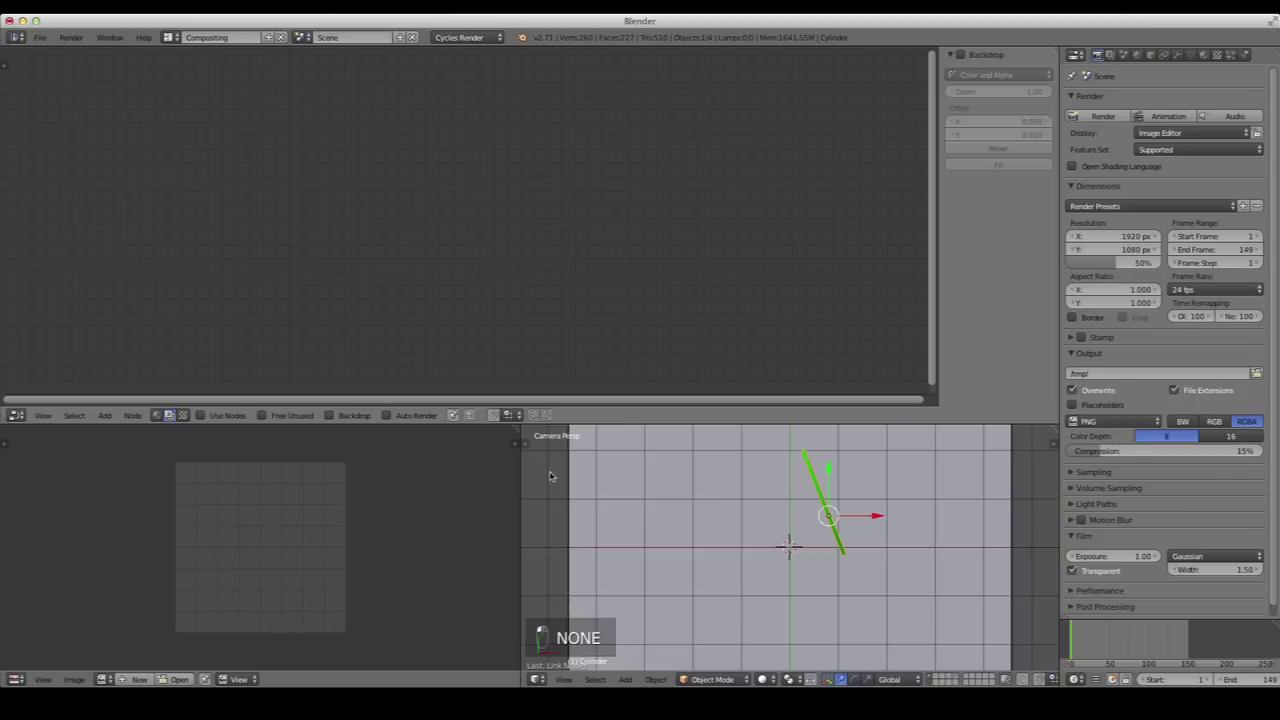
{"action": "left_click", "coordinate": [200, 415]}
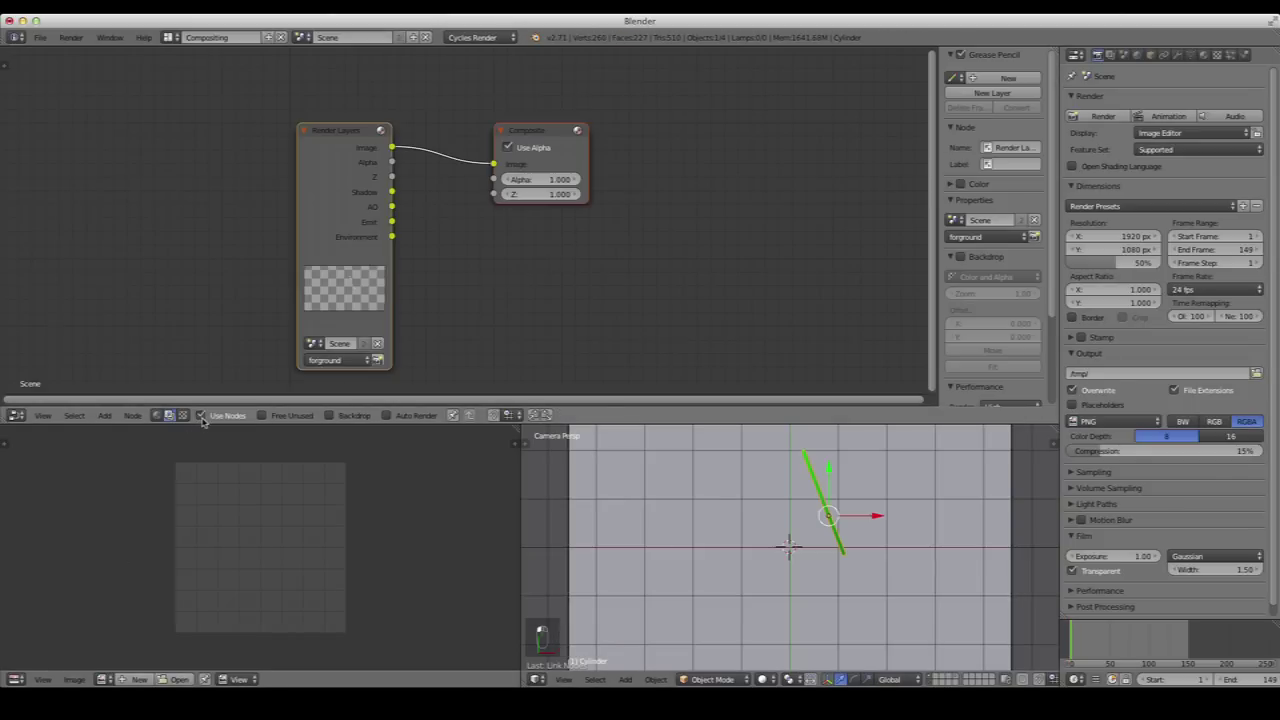
{"action": "scroll", "coordinate": [448, 346], "scroll_direction": "down", "scroll_amount": 4}
{"action": "middle_click_drag", "start_coordinate": [440, 317], "coordinate": [671, 319]}
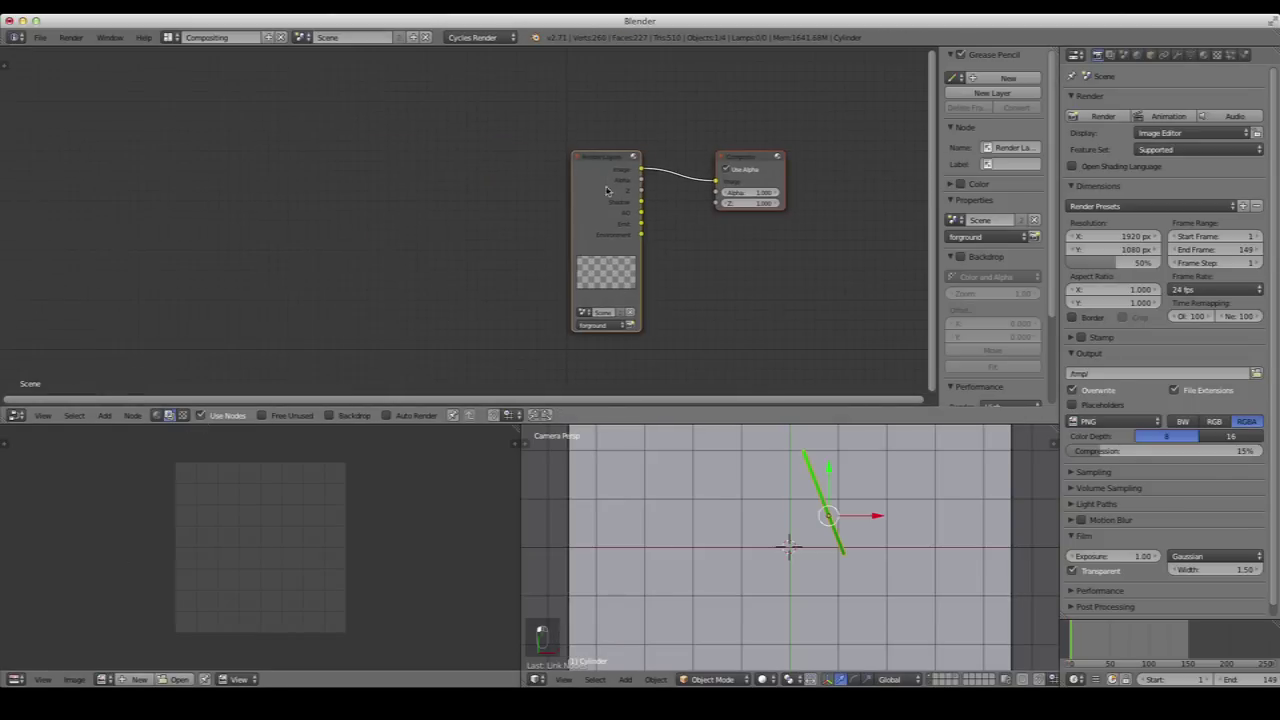
{"action": "left_click", "coordinate": [330, 415]}
Move the Render Layers node well away from the Composite node and add a Viewer node just above the Composite node
{"action": "left_click_drag", "start_coordinate": [620, 166], "coordinate": [206, 130]}
{"action": "key", "text": "shift+a"}
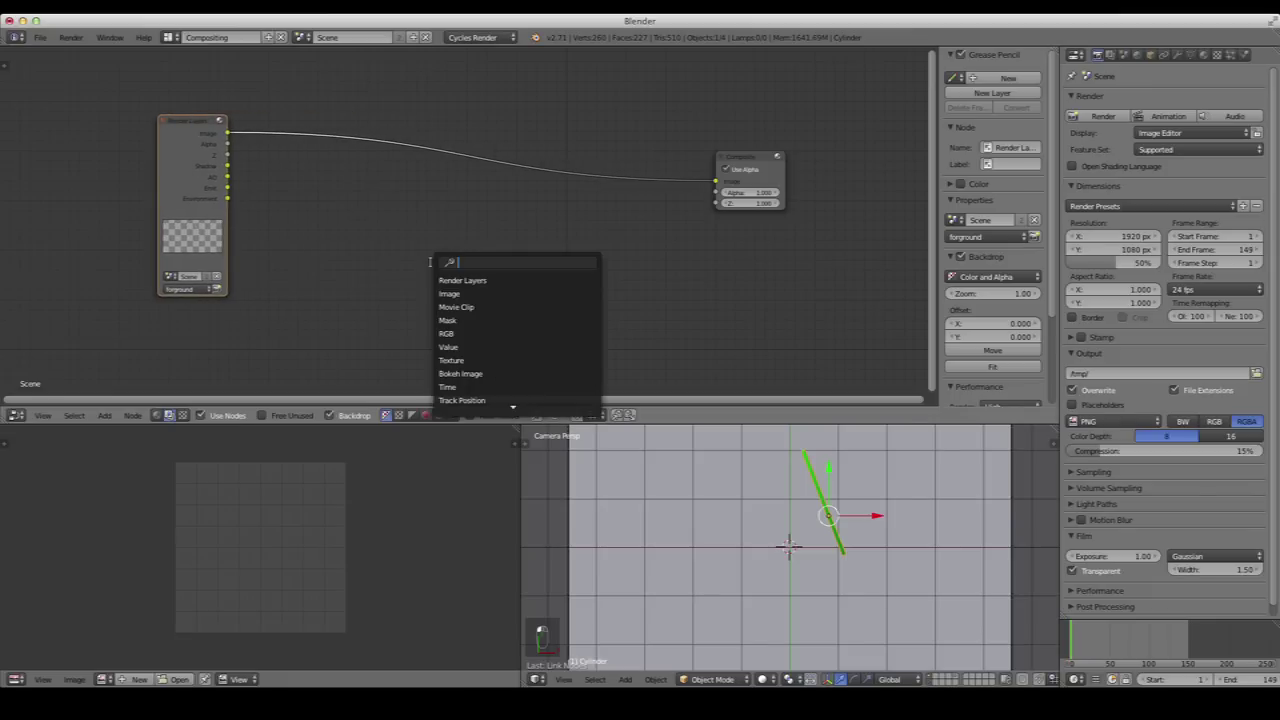
{"action": "type", "text": "vie"}
{"action": "key", "text": "Down"}
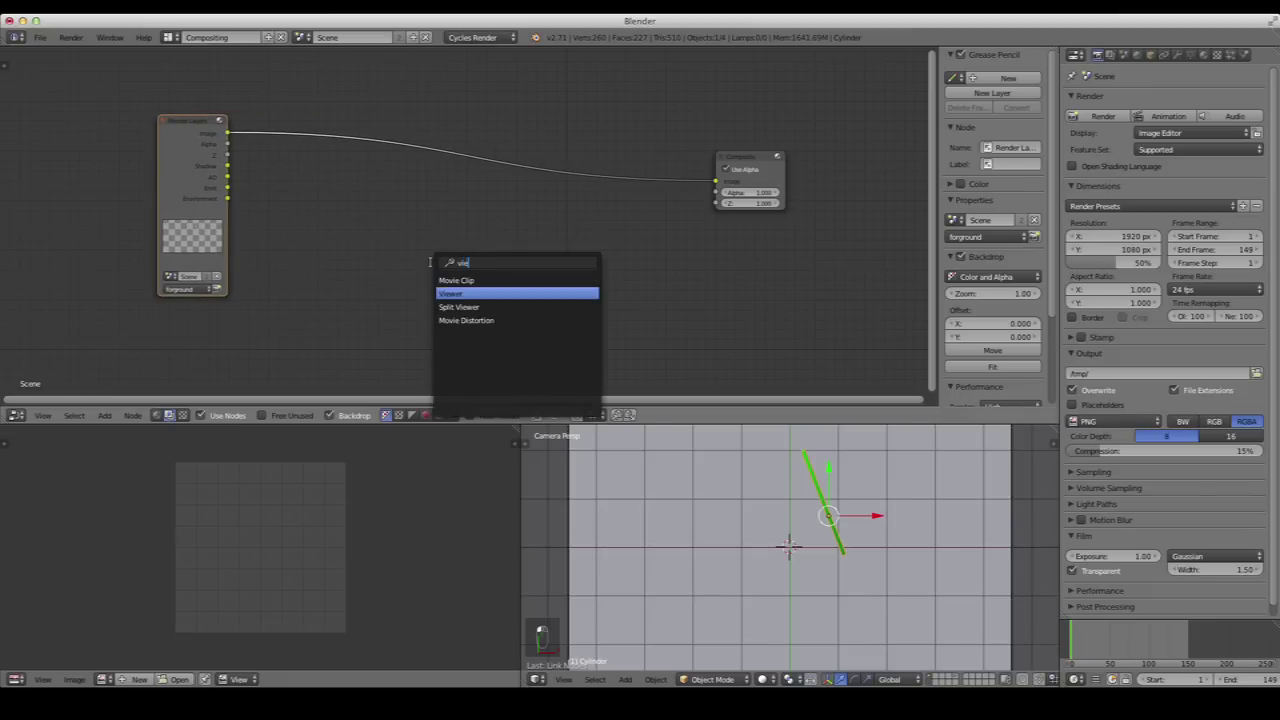
{"action": "key", "text": "Return"}
{"action": "left_click", "coordinate": [612, 86]}
{"action": "scroll", "coordinate": [637, 140], "scroll_direction": "down", "scroll_amount": 4}
{"action": "middle_click_drag", "start_coordinate": [636, 141], "coordinate": [565, 297]}
{"action": "left_click_drag", "start_coordinate": [541, 284], "coordinate": [609, 260]}
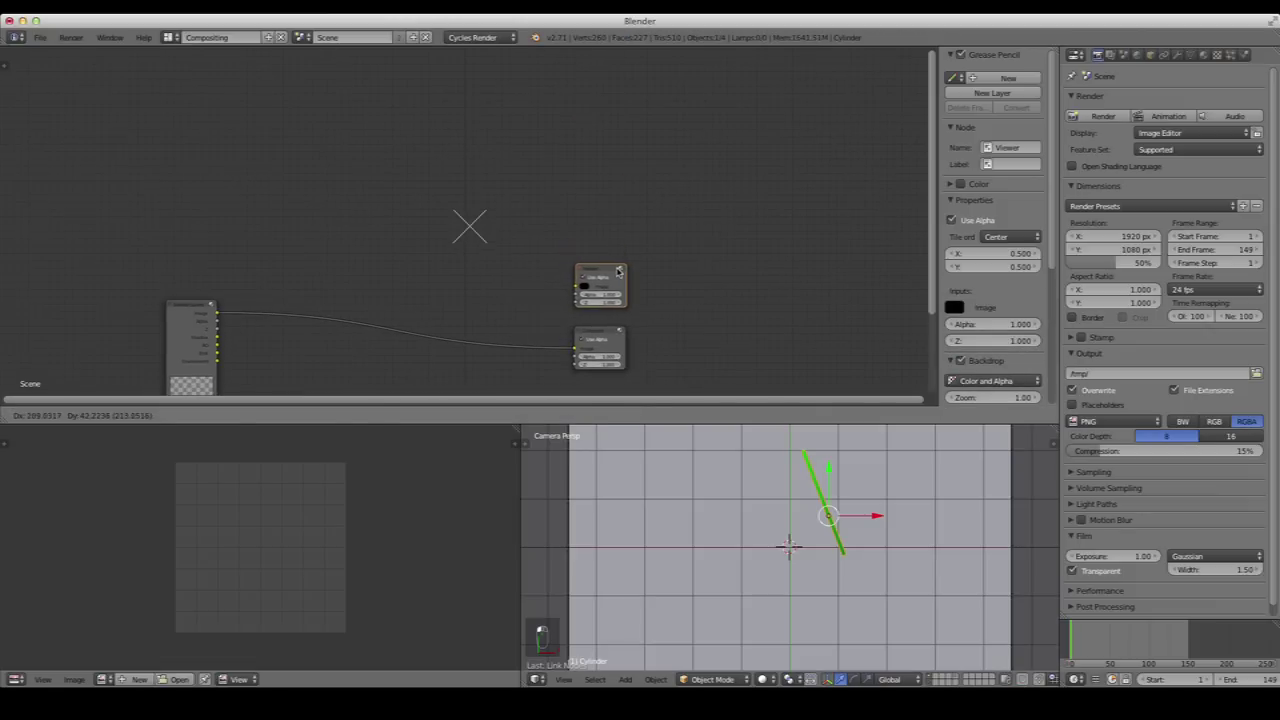
{"action": "left_click", "coordinate": [610, 268]}
Spread the Render Layers node further apart from the Viewer and Composite nodes
{"action": "key", "text": "Home"}
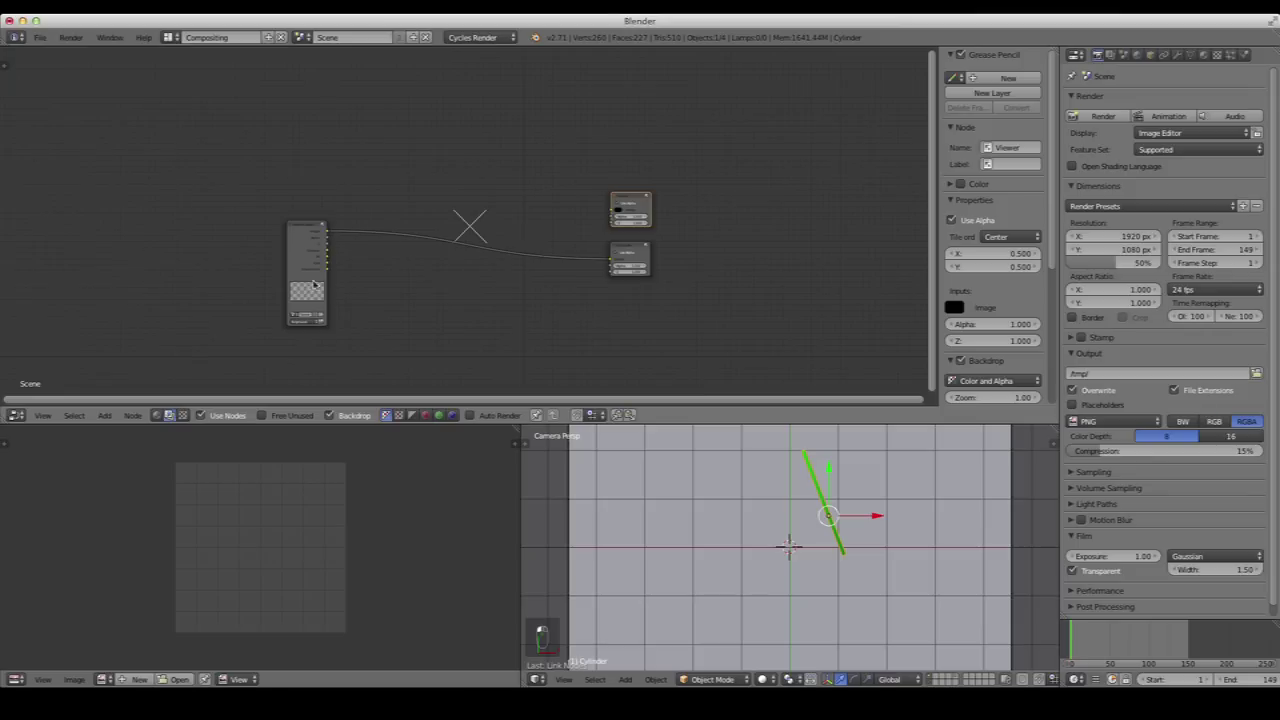
{"action": "left_click_drag", "start_coordinate": [291, 227], "coordinate": [233, 226]}
{"action": "left_click_drag", "start_coordinate": [637, 248], "coordinate": [645, 249]}
{"action": "left_click_drag", "start_coordinate": [638, 197], "coordinate": [646, 200]}
{"action": "middle_click_drag", "start_coordinate": [455, 213], "coordinate": [534, 243]}
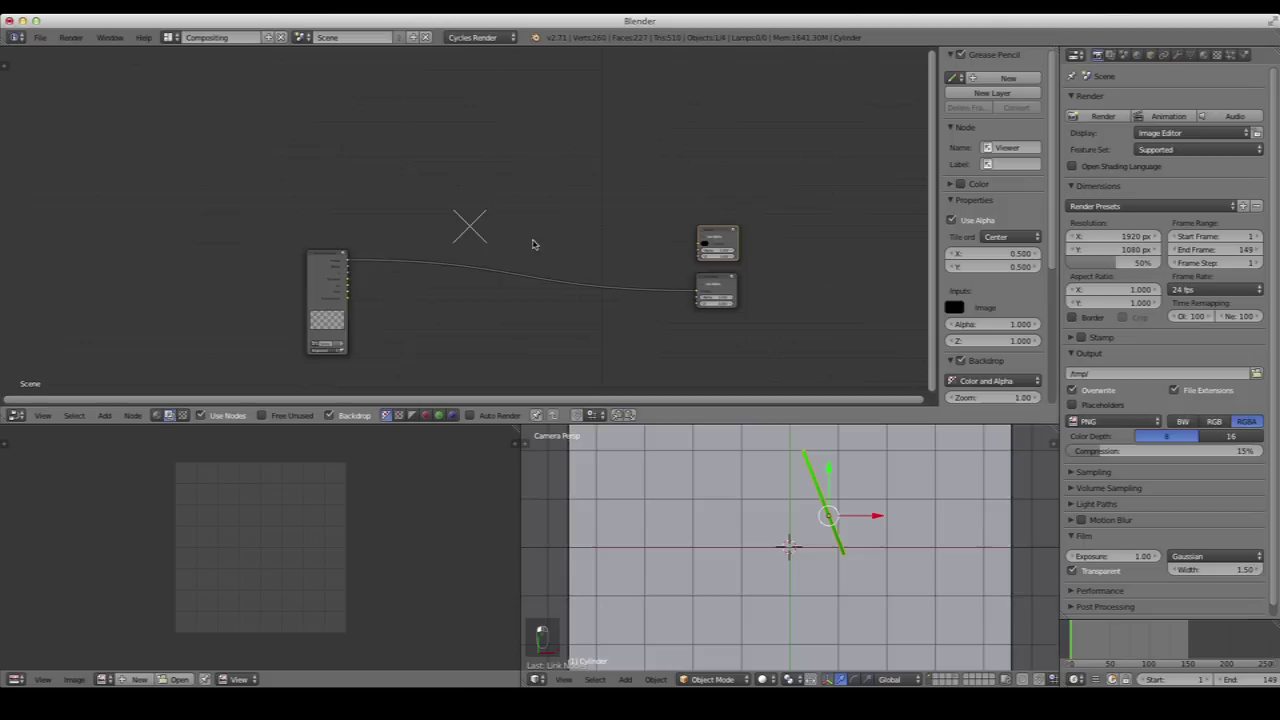
Add a Movie Clip node above the Render Layers node
{"action": "scroll", "coordinate": [329, 208], "scroll_direction": "up", "scroll_amount": 1}
{"action": "key", "text": "shift+a"}
{"action": "left_click", "coordinate": [320, 198]}
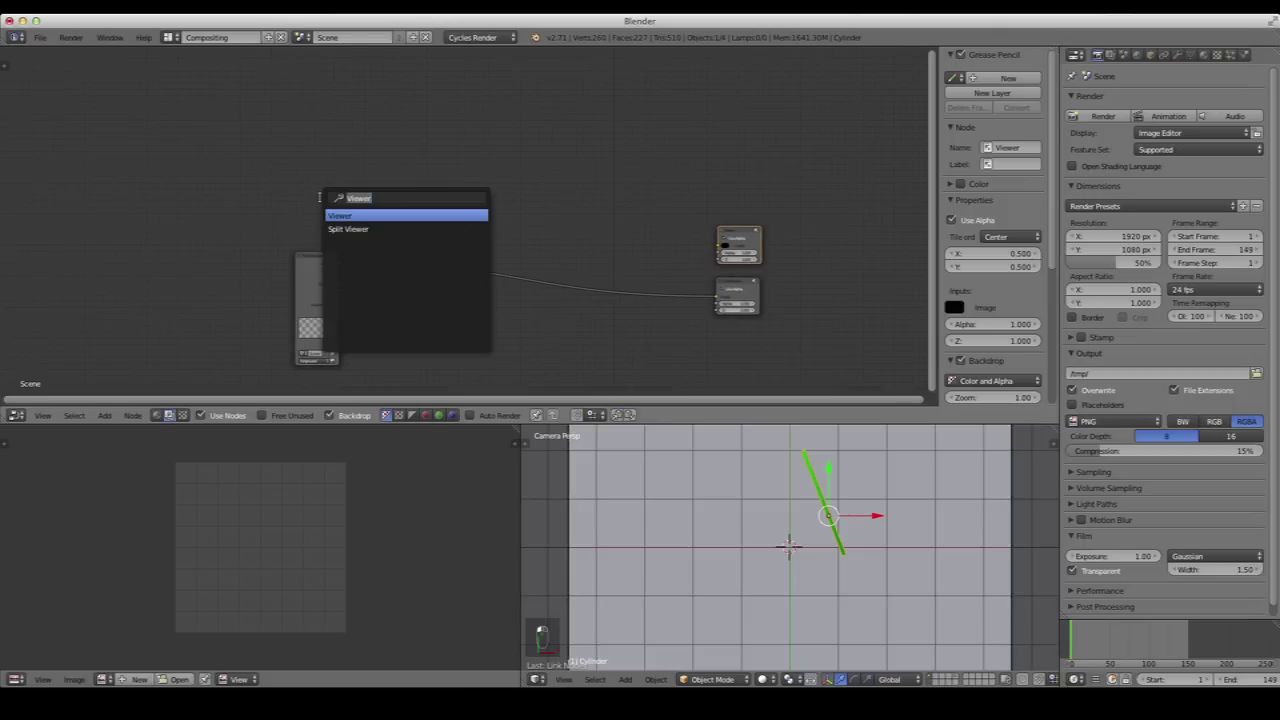
{"action": "type", "text": "mo"}
{"action": "key", "text": "Return"}
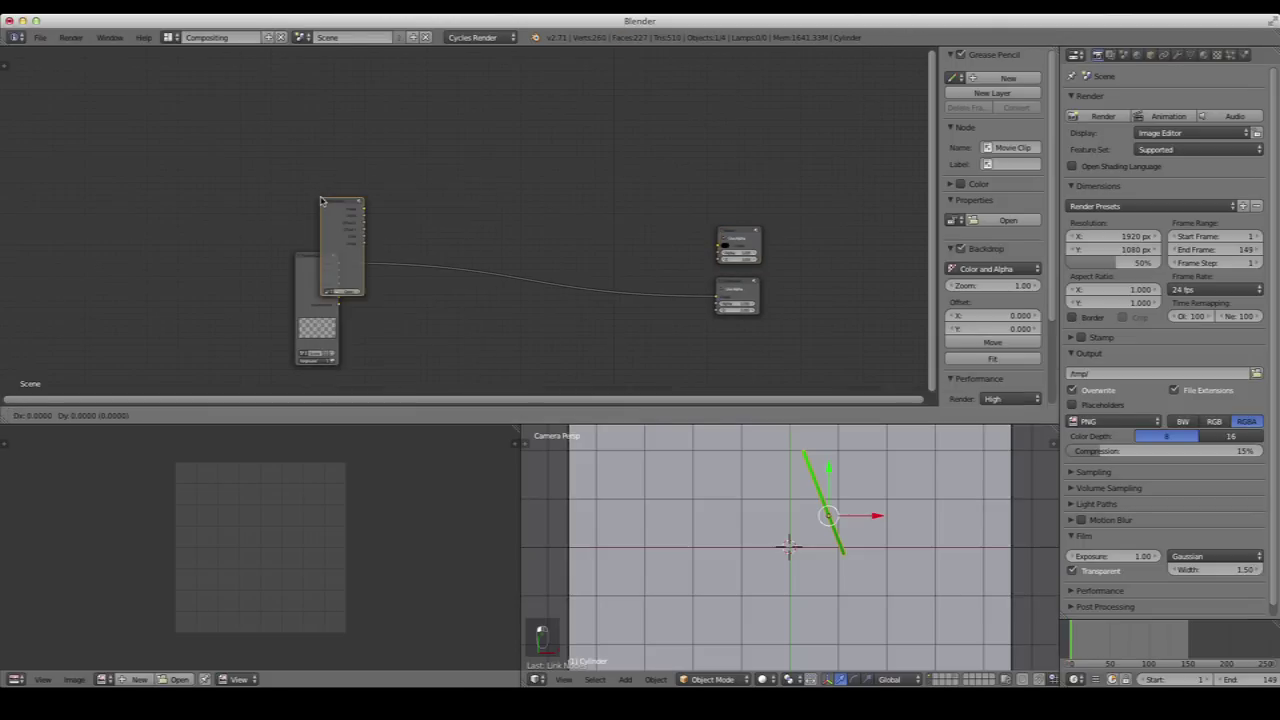
{"action": "scroll", "coordinate": [327, 180], "scroll_direction": "up", "scroll_amount": 2}
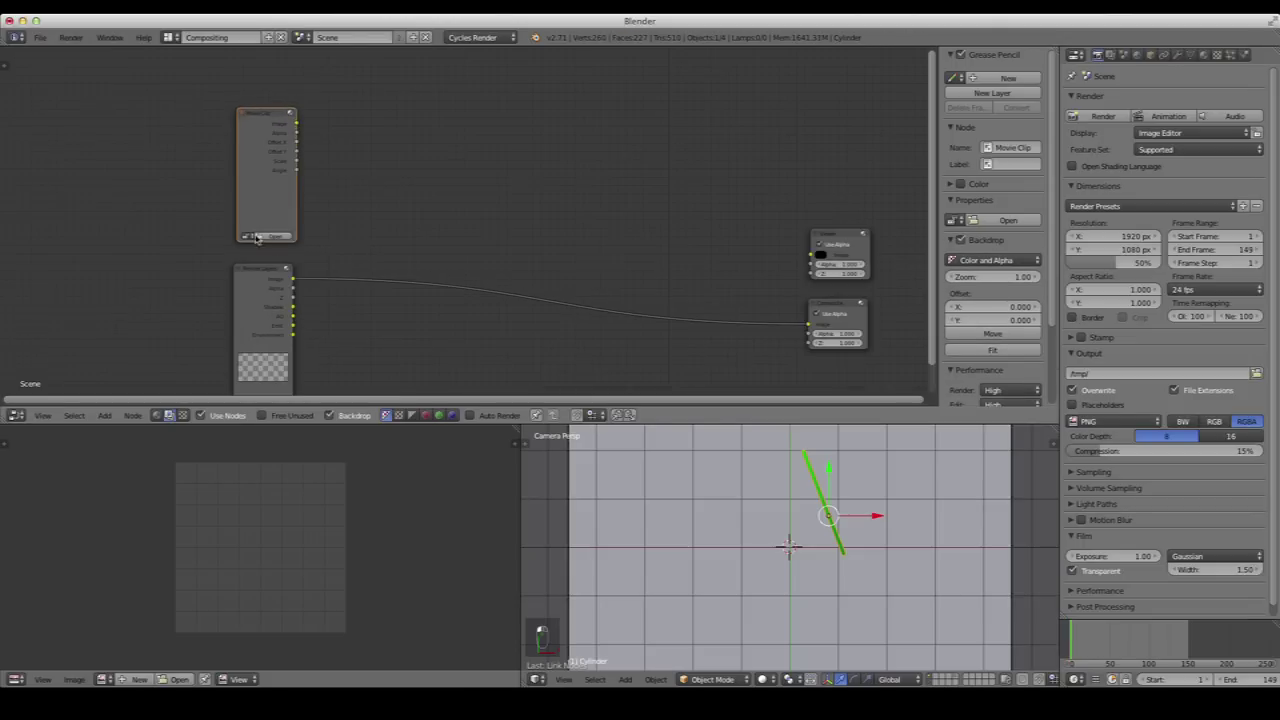
Assign the existing footage clip to the Movie Clip node and link its Image output to the Viewer's Image input
{"action": "left_click", "coordinate": [248, 237]}
{"action": "left_click", "coordinate": [268, 252]}
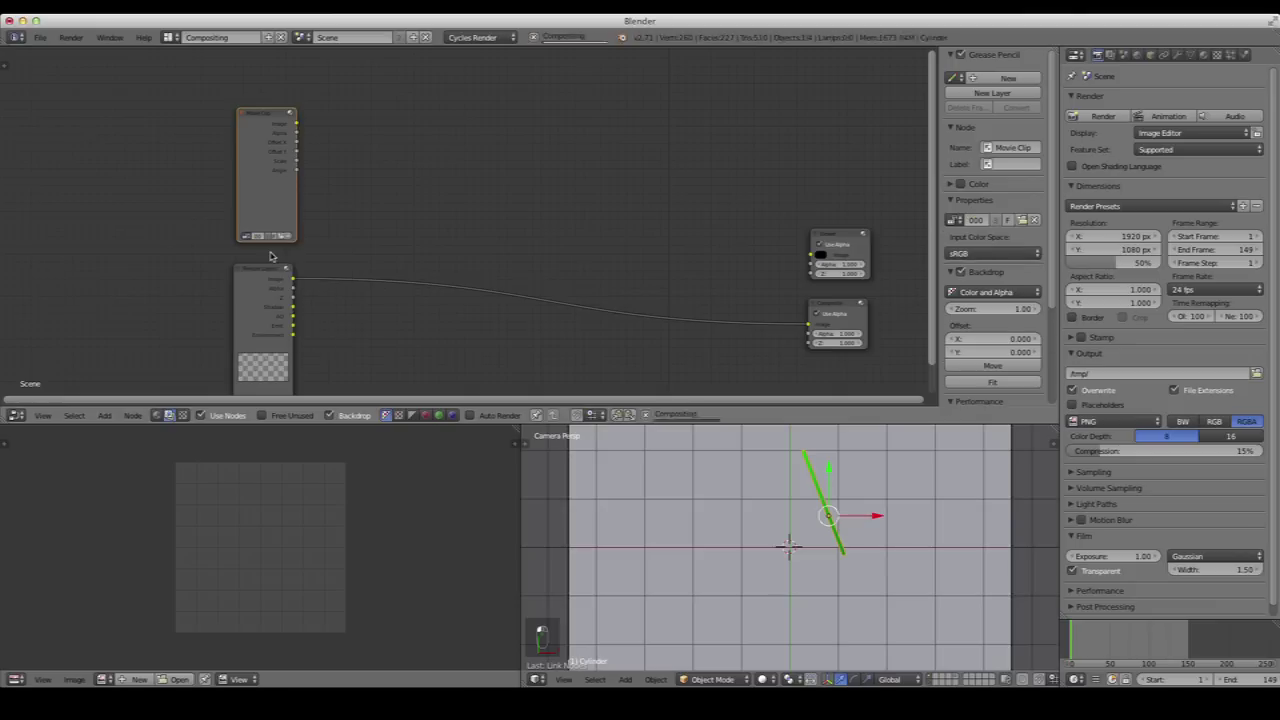
{"action": "scroll", "coordinate": [455, 243], "scroll_direction": "down", "scroll_amount": 1}
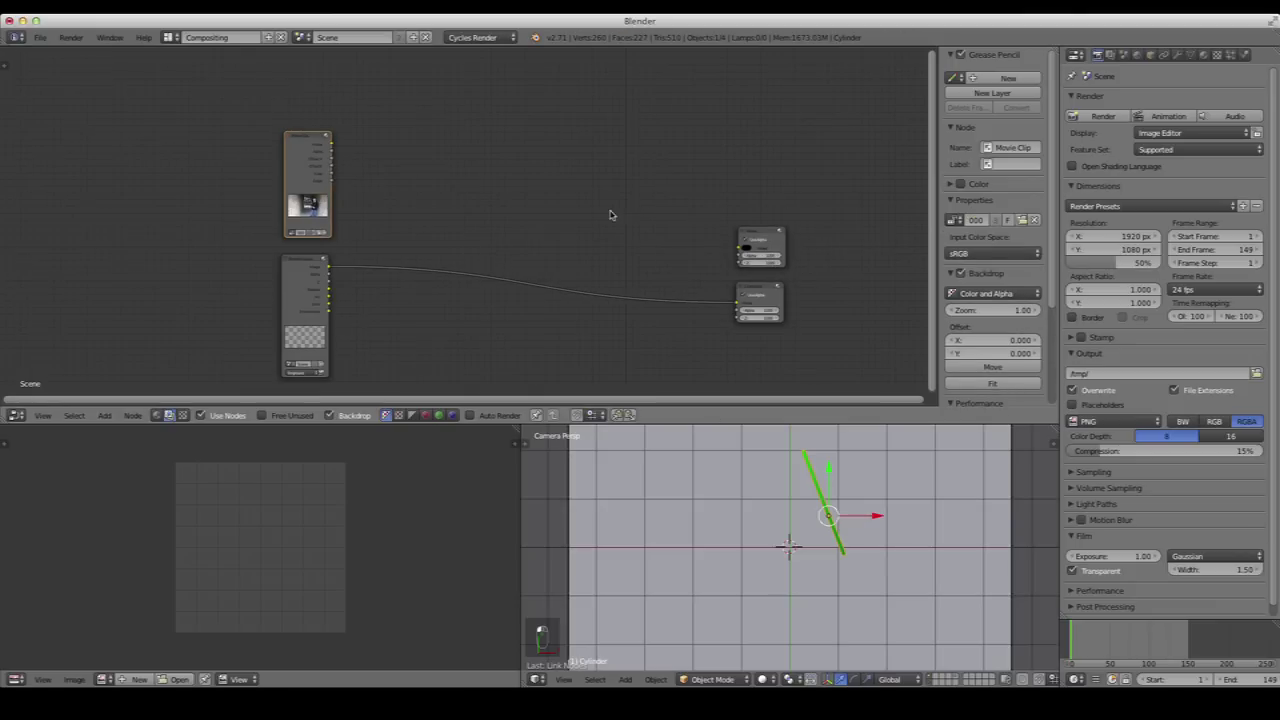
{"action": "left_click_drag", "start_coordinate": [332, 145], "coordinate": [741, 242]}
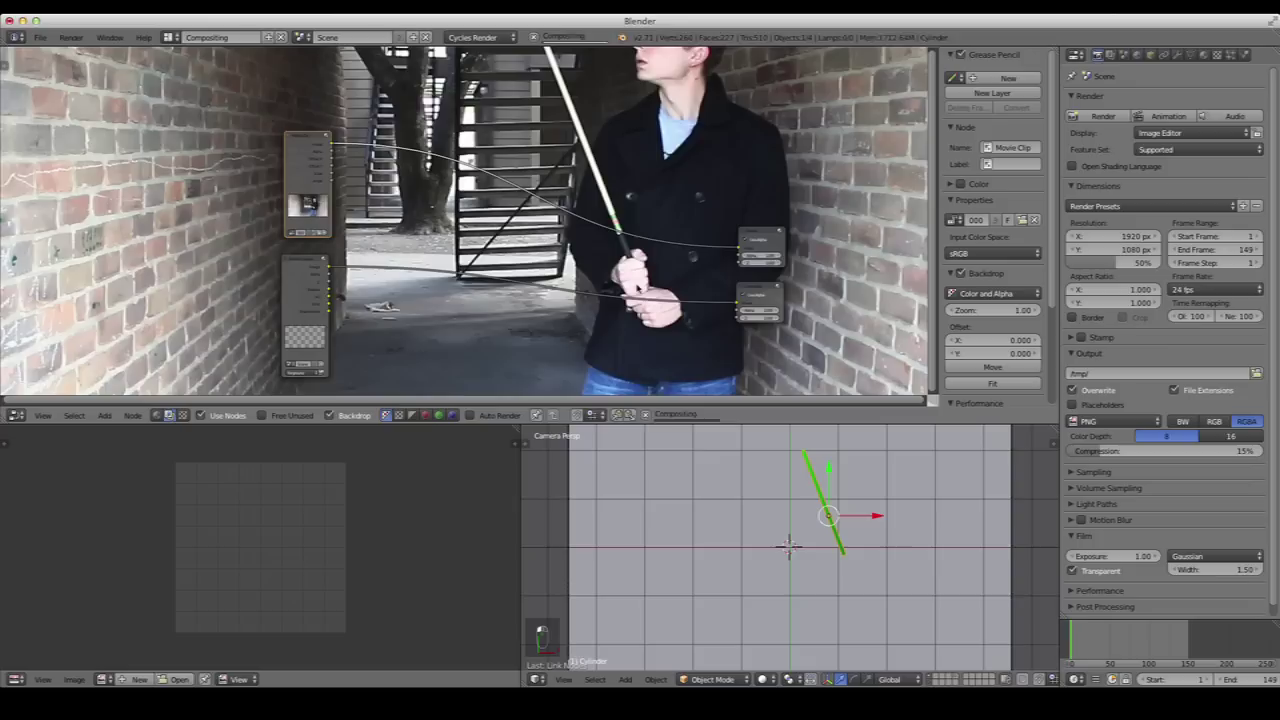
{"action": "scroll", "coordinate": [741, 242], "scroll_direction": "down", "scroll_amount": 1}
{"action": "scroll", "coordinate": [952, 325], "scroll_direction": "down", "scroll_amount": 5}
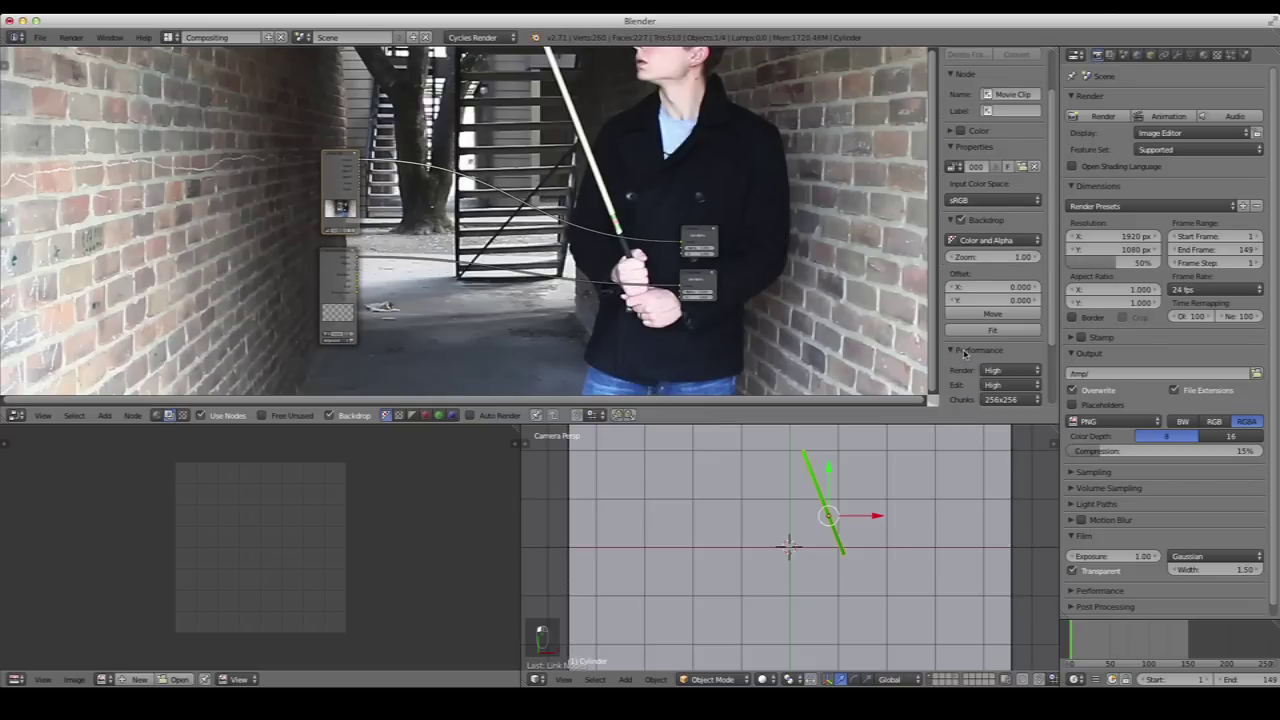
{"action": "scroll", "coordinate": [968, 300], "scroll_direction": "up", "scroll_amount": 4}
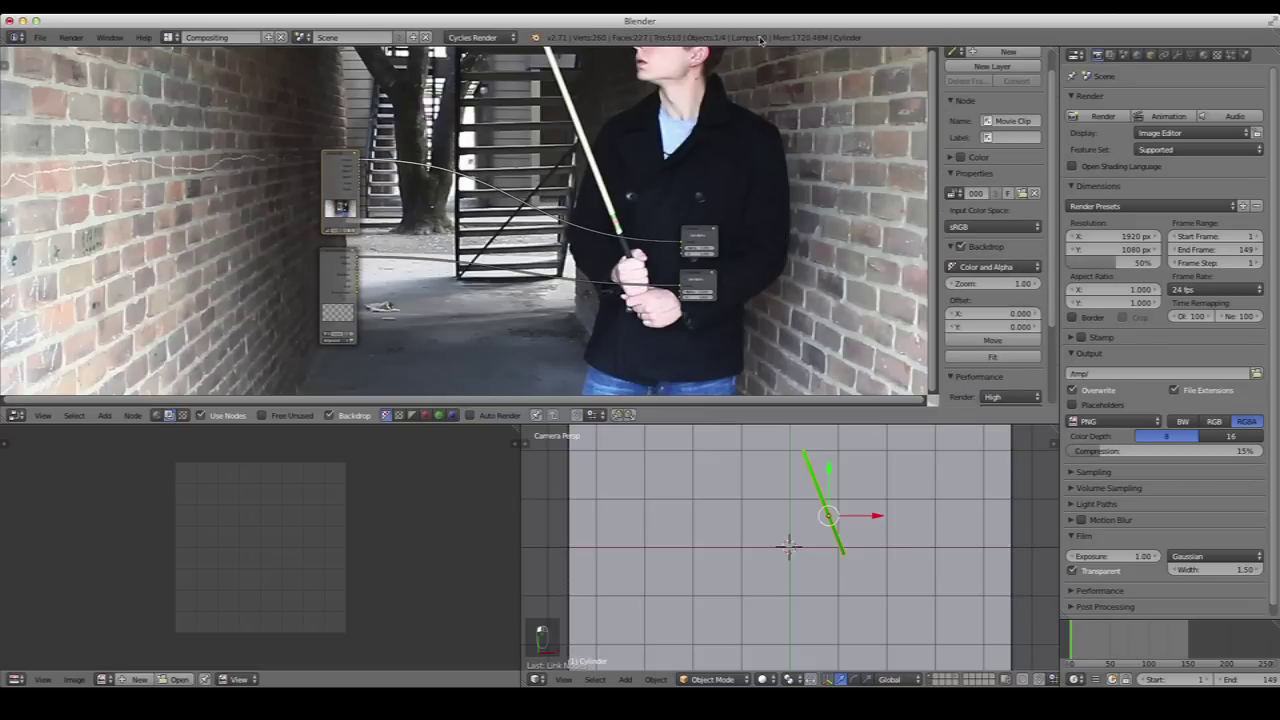
{"action": "scroll", "coordinate": [740, 216], "scroll_direction": "up", "scroll_amount": 1}
{"action": "scroll", "coordinate": [770, 170], "scroll_direction": "down", "scroll_amount": 1}
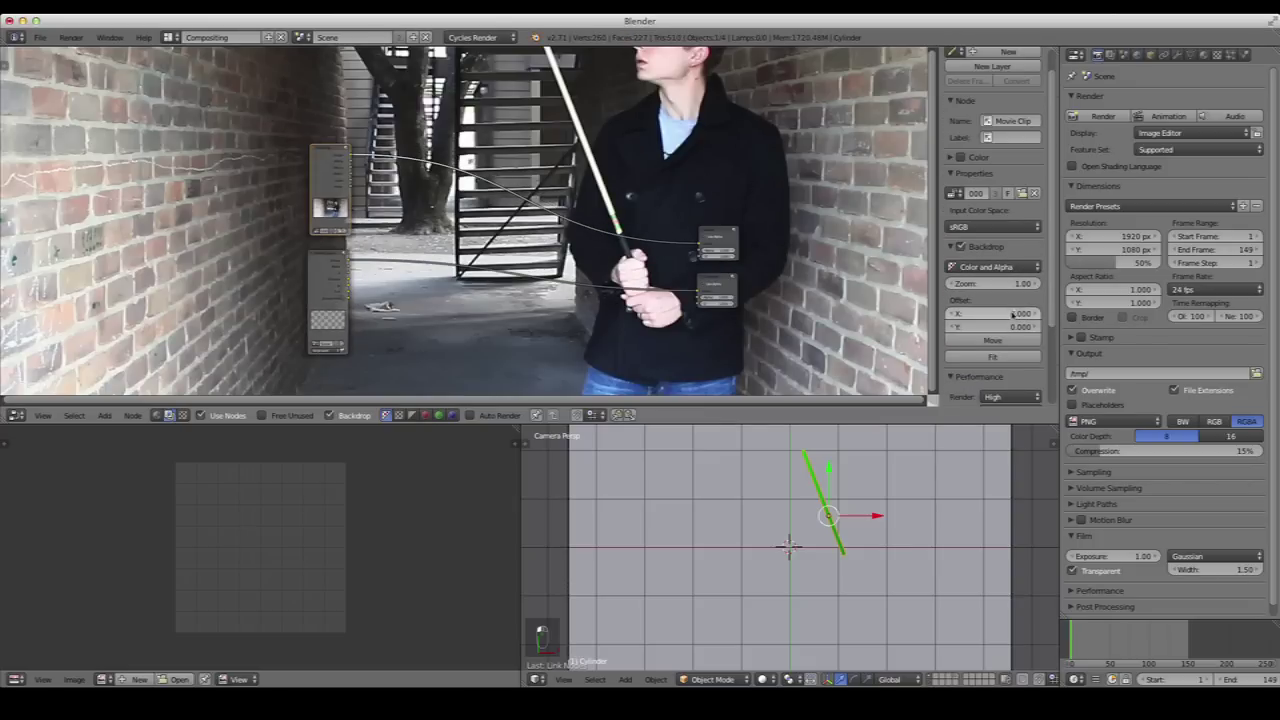
{"action": "left_click_drag", "start_coordinate": [1007, 286], "coordinate": [1004, 286]}
{"action": "left_click", "coordinate": [1004, 285]}
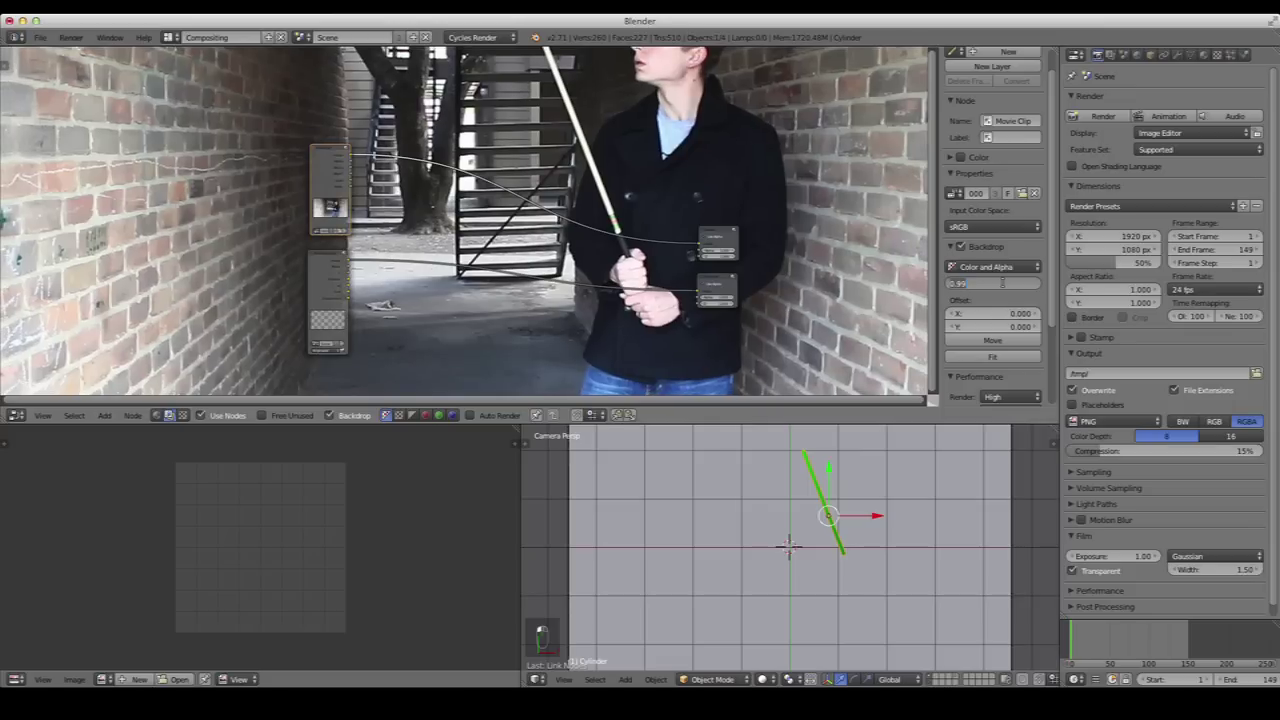
Insert a Scale node on the link between the Movie Clip and Viewer nodes and set its scaling mode to Render Size
{"action": "key", "text": "shift+a"}
{"action": "left_click", "coordinate": [403, 200]}
{"action": "type", "text": "scale"}
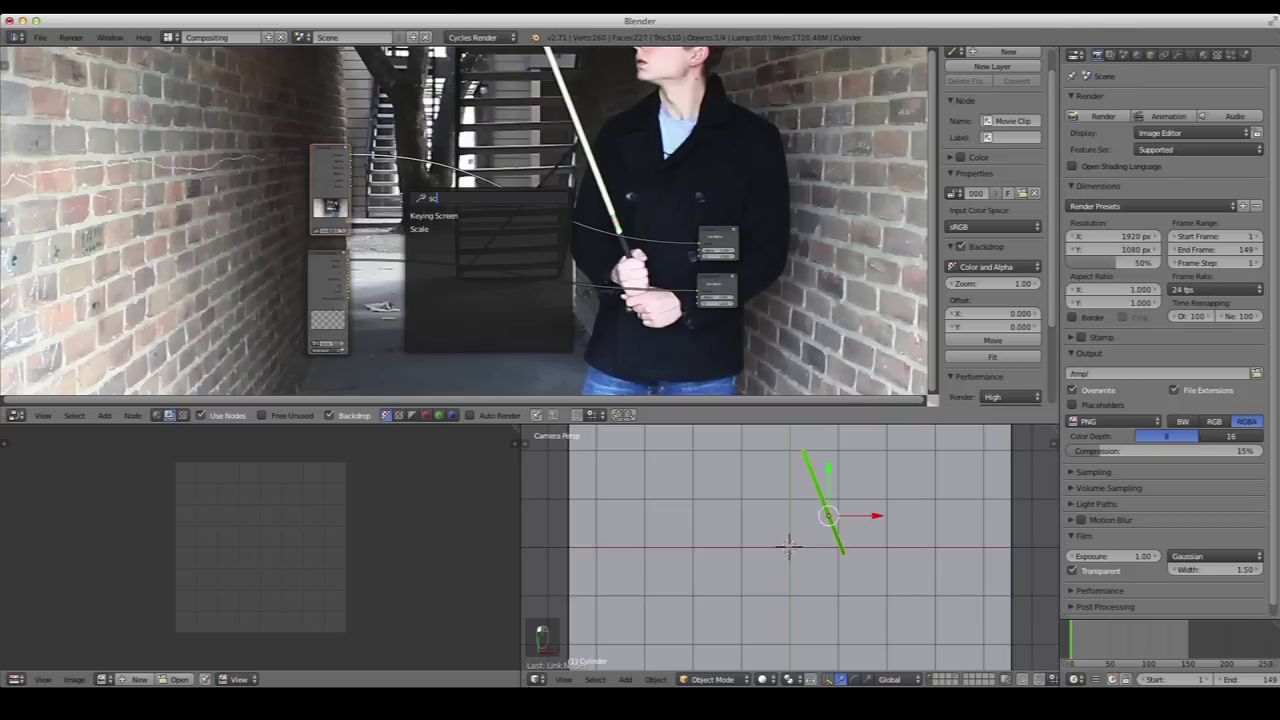
{"action": "key", "text": "Return"}
{"action": "left_click", "coordinate": [403, 200]}
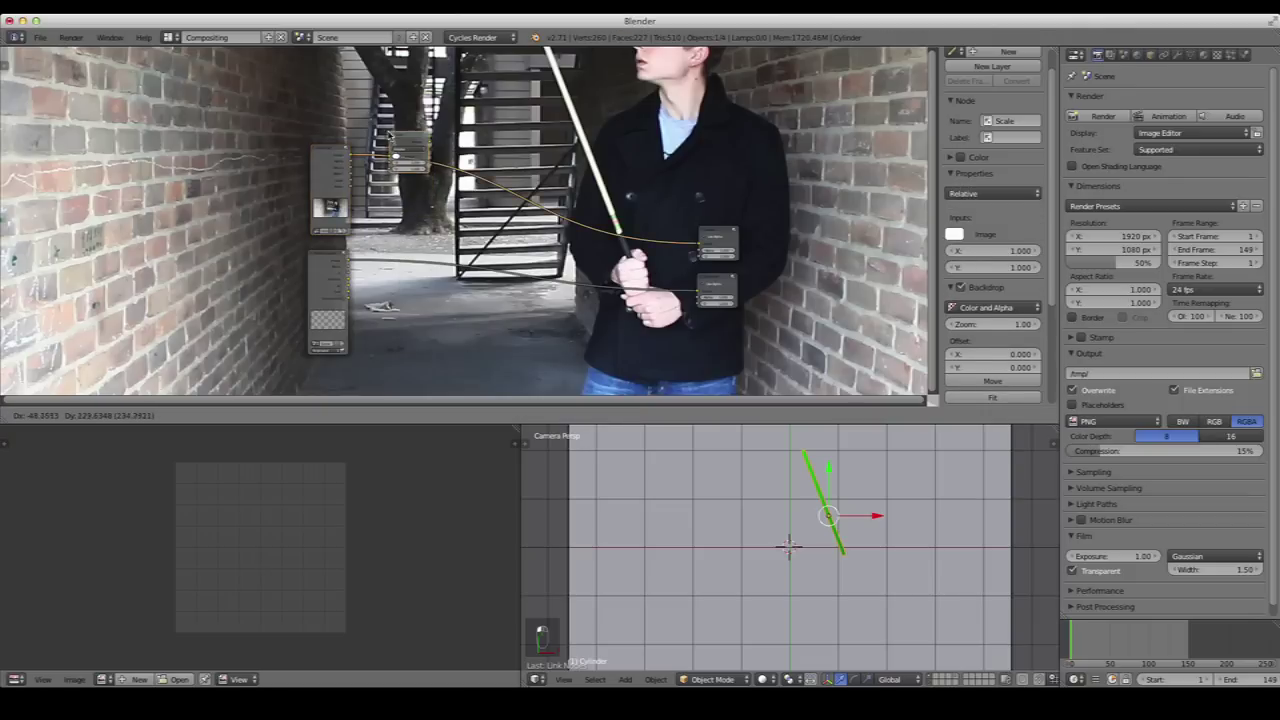
{"action": "scroll", "coordinate": [404, 127], "scroll_direction": "up", "scroll_amount": 2}
{"action": "left_click", "coordinate": [378, 112]}
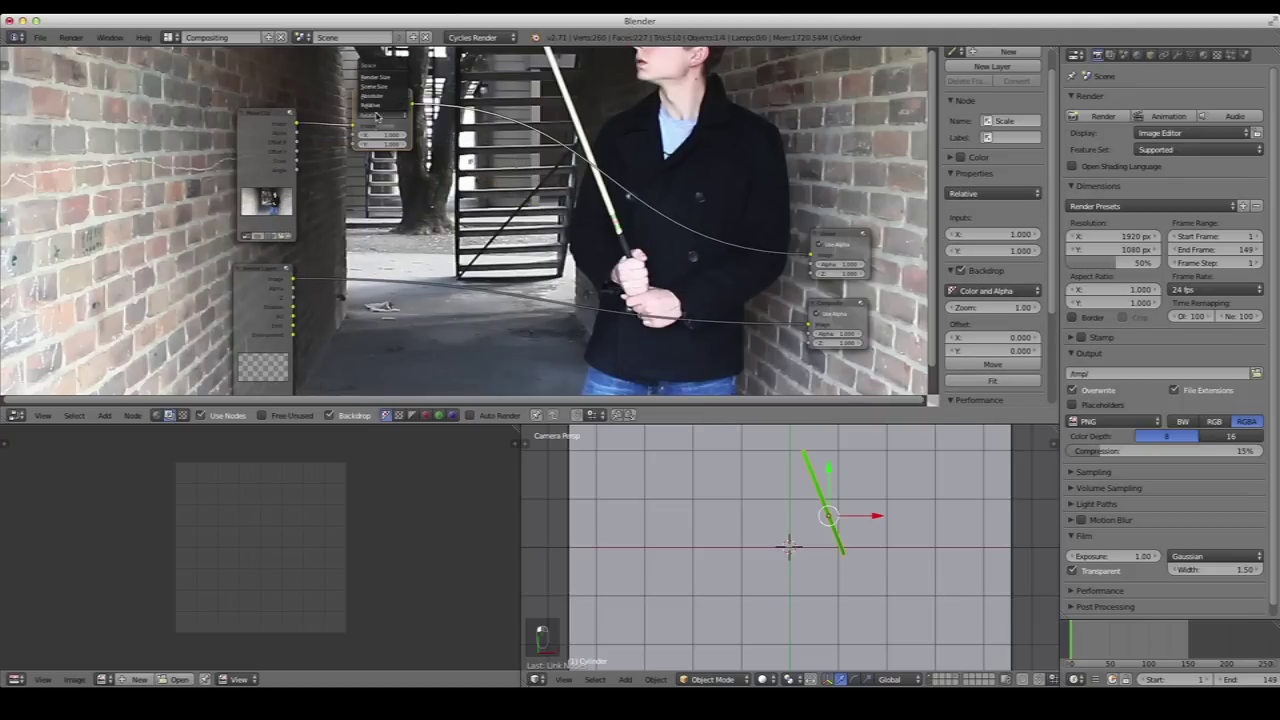
{"action": "left_click", "coordinate": [380, 76]}
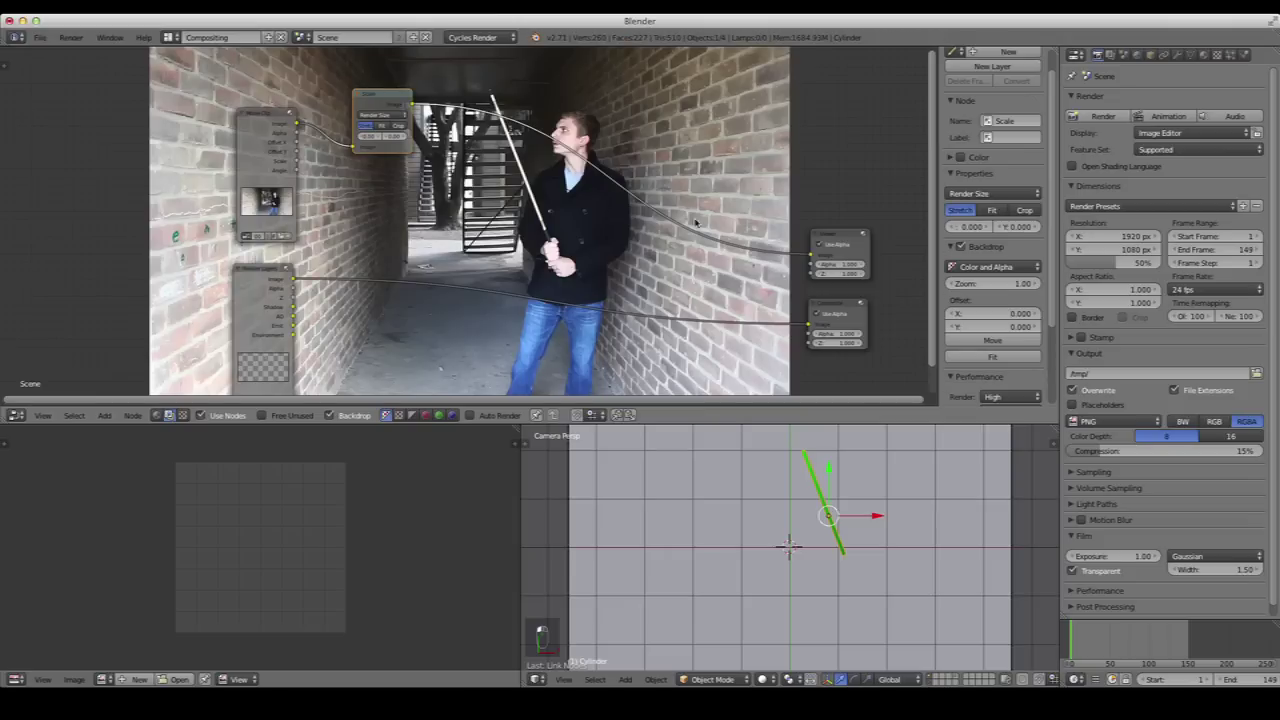
{"action": "scroll", "coordinate": [695, 222], "scroll_direction": "down", "scroll_amount": 1}
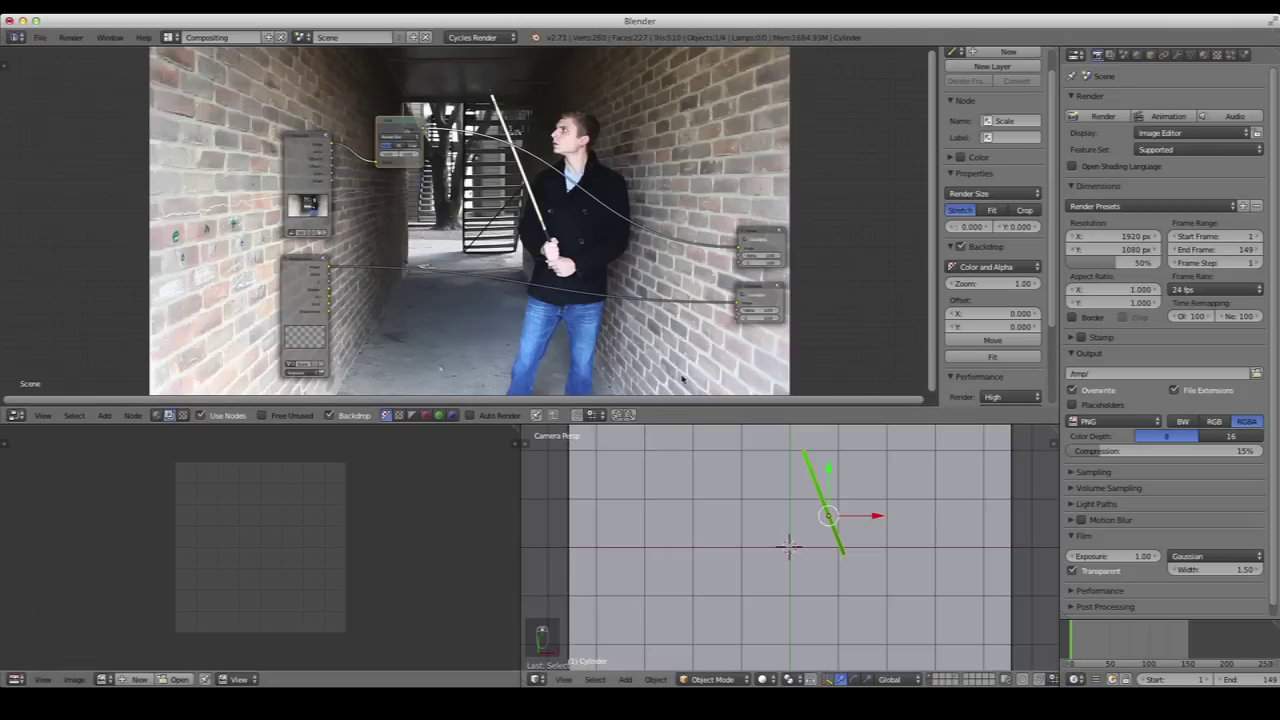
Move the Viewer and Composite nodes further from the source nodes and slightly lower the Render Layers and Scale nodes
{"action": "middle_click_drag", "start_coordinate": [512, 205], "coordinate": [449, 183]}
{"action": "scroll", "coordinate": [447, 183], "scroll_direction": "up", "scroll_amount": 1}
{"action": "left_click_drag", "start_coordinate": [712, 212], "coordinate": [759, 212]}
{"action": "left_click_drag", "start_coordinate": [708, 277], "coordinate": [758, 281]}
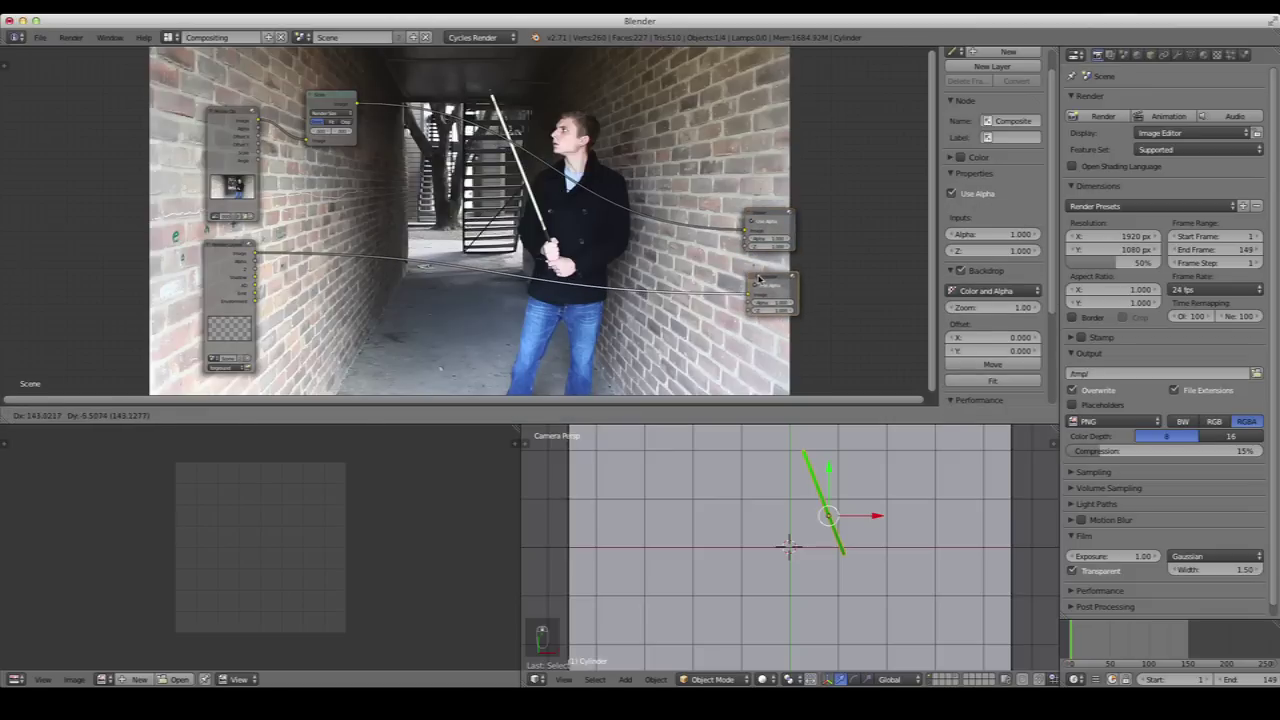
{"action": "left_click_drag", "start_coordinate": [242, 252], "coordinate": [235, 264]}
{"action": "mouse_move", "coordinate": [338, 101]}
{"action": "left_mouse_down"}
{"action": "mouse_move", "coordinate": [389, 112]}
{"action": "mouse_move", "coordinate": [334, 117]}
{"action": "left_mouse_up"}
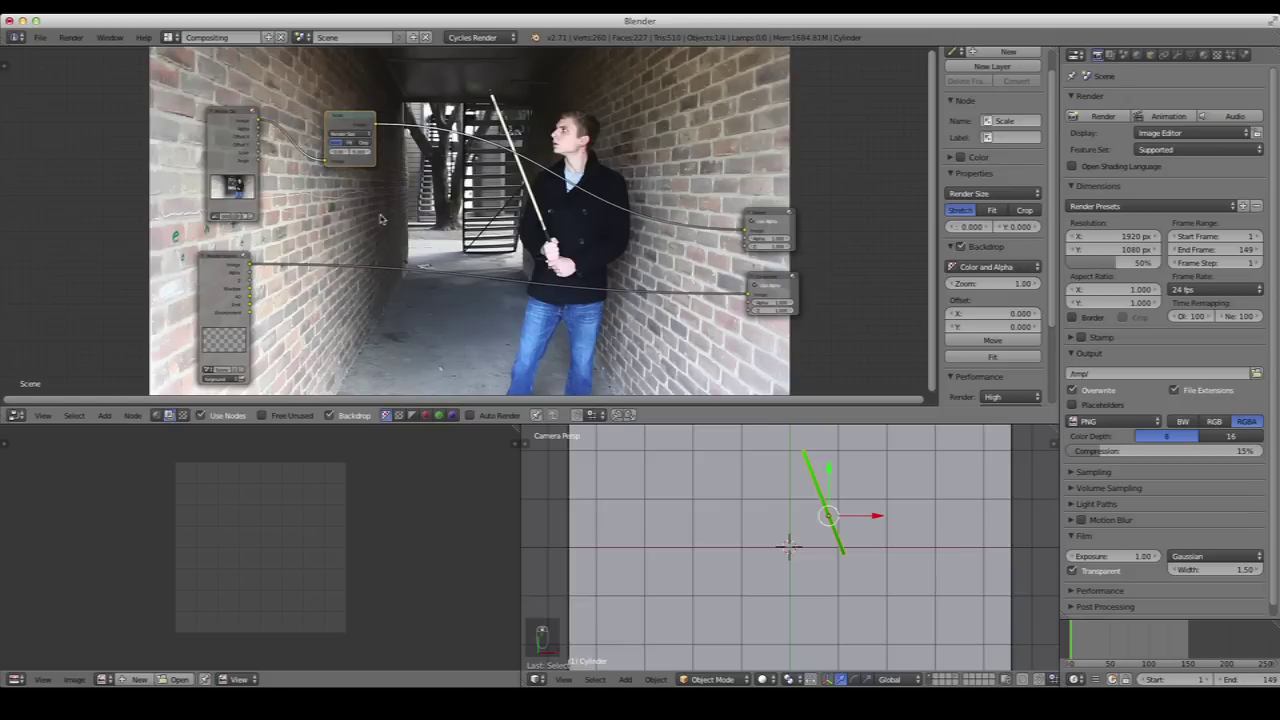
Insert an Alpha Over node on the link between the Scale and Viewer nodes
{"action": "key", "text": "shift+a"}
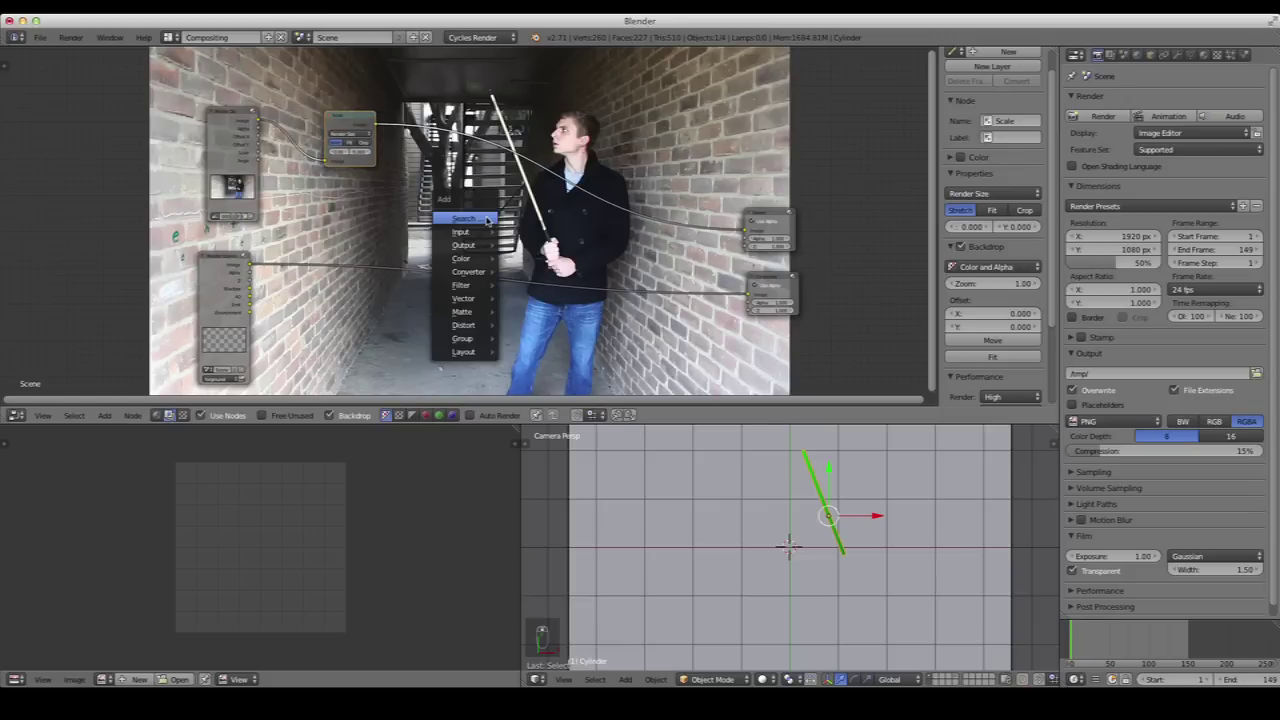
{"action": "left_click", "coordinate": [470, 215]}
{"action": "type", "text": "Scaleal"}
{"action": "key", "text": "Down"}
{"action": "key", "text": "Down"}
{"action": "key", "text": "Return"}
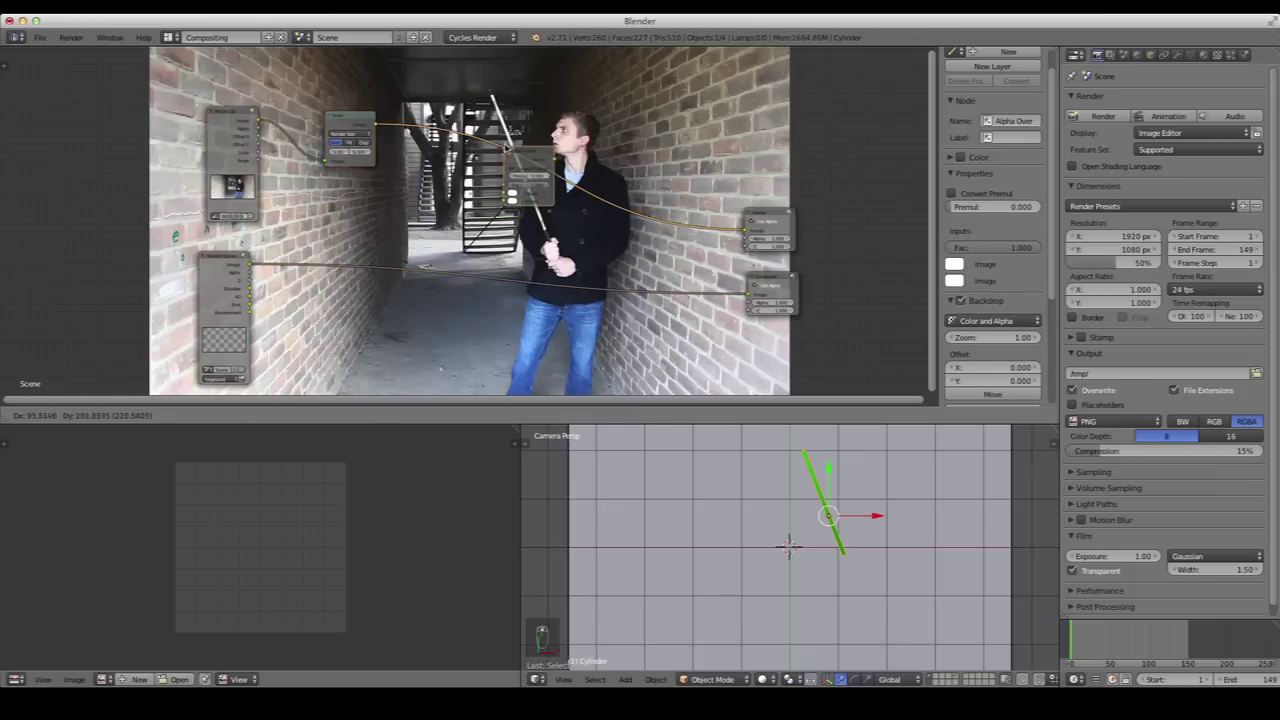
{"action": "left_click", "coordinate": [507, 145]}
{"action": "left_click_drag", "start_coordinate": [527, 148], "coordinate": [540, 168]}
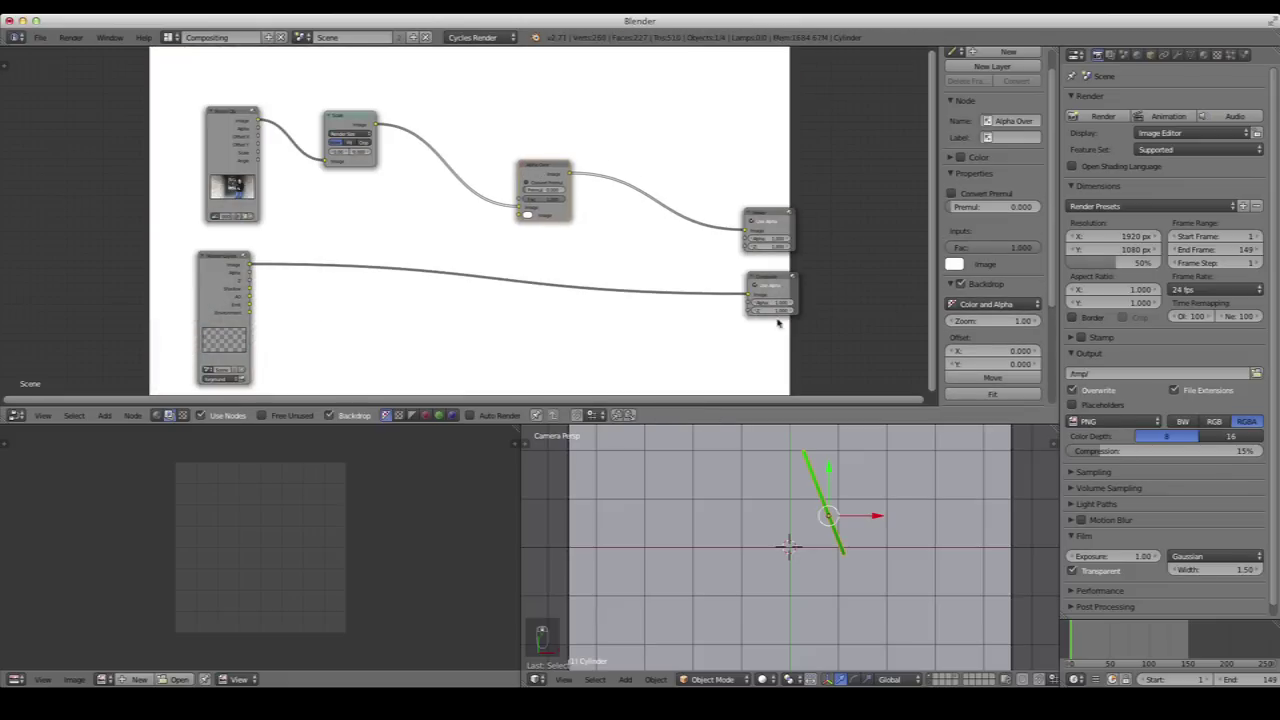
Reroute the Render Layers image link from the Composite node to Alpha Over's second Image input and reposition the Alpha Over node
{"action": "left_click_drag", "start_coordinate": [750, 298], "coordinate": [525, 216]}
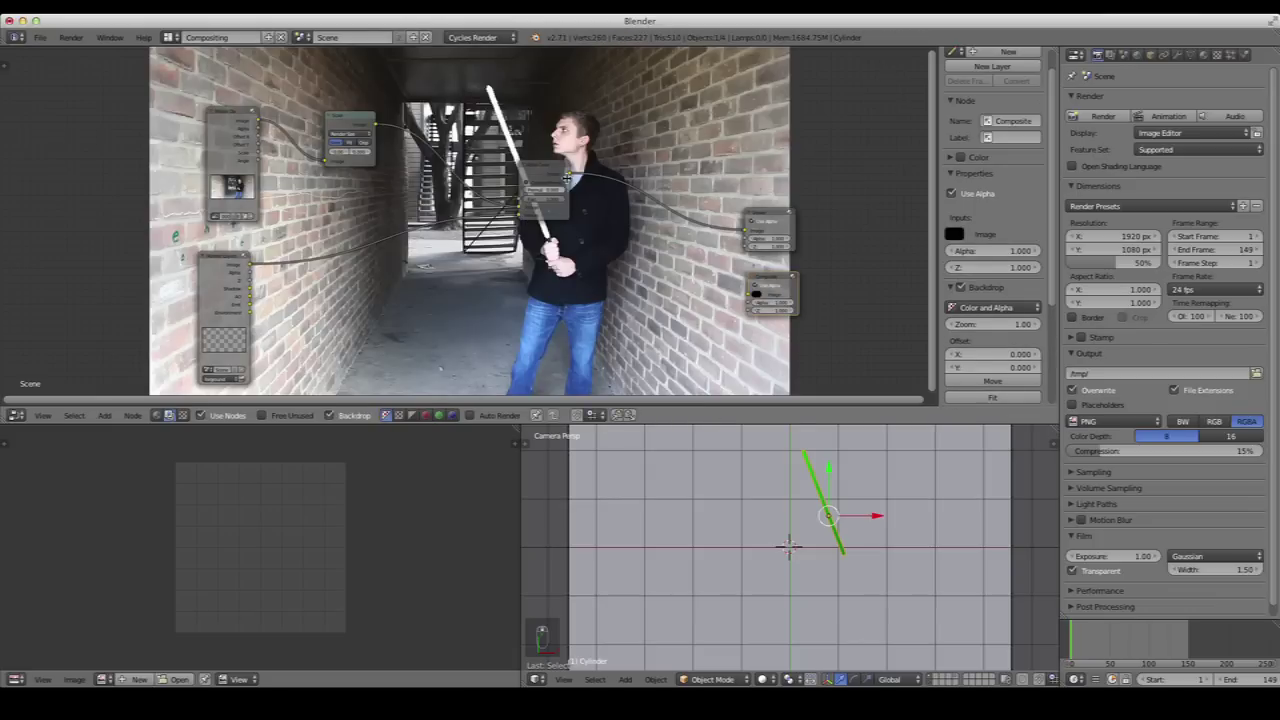
{"action": "left_click_drag", "start_coordinate": [543, 167], "coordinate": [518, 186]}
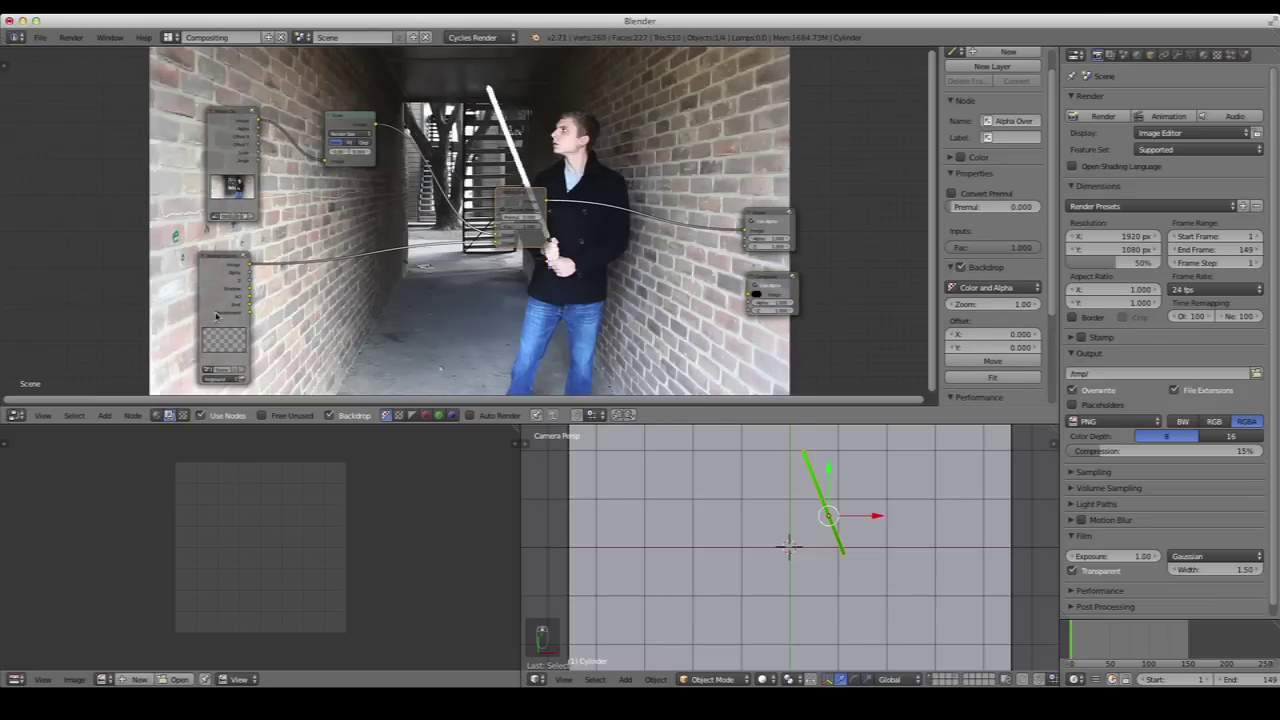
{"action": "scroll", "coordinate": [229, 344], "scroll_direction": "up", "scroll_amount": 2}
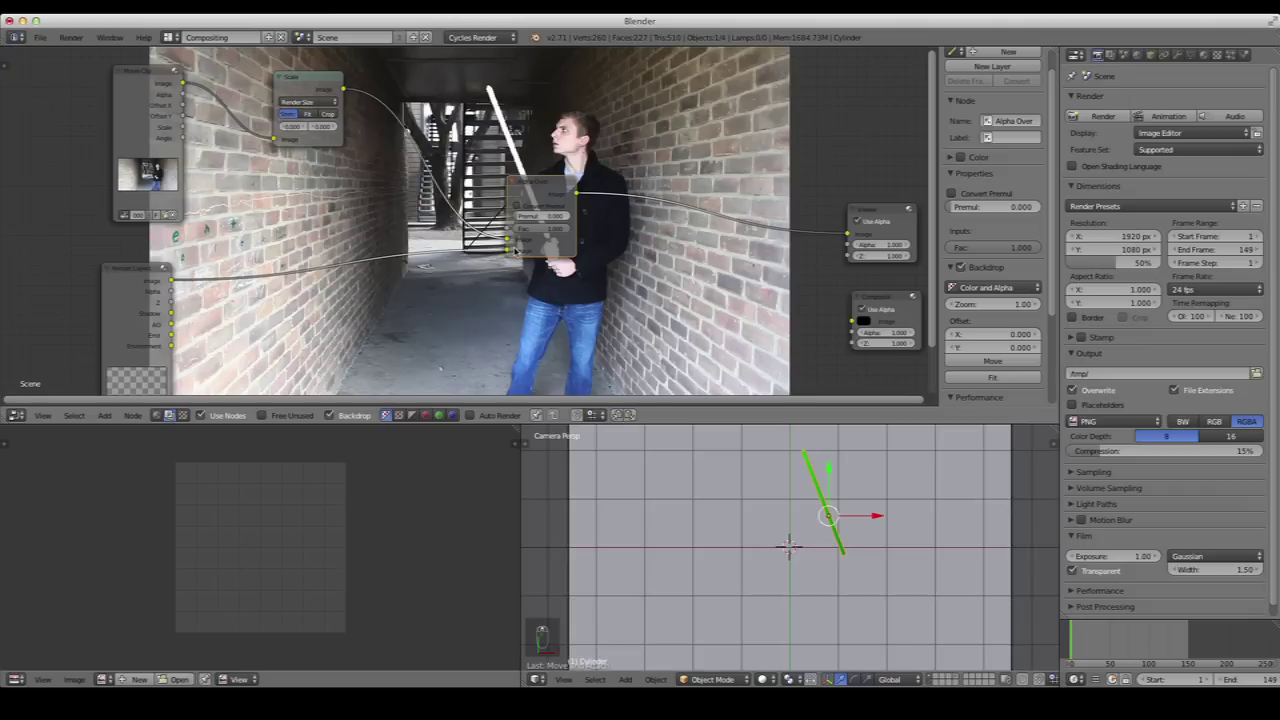
{"action": "left_click_drag", "start_coordinate": [532, 190], "coordinate": [546, 188]}
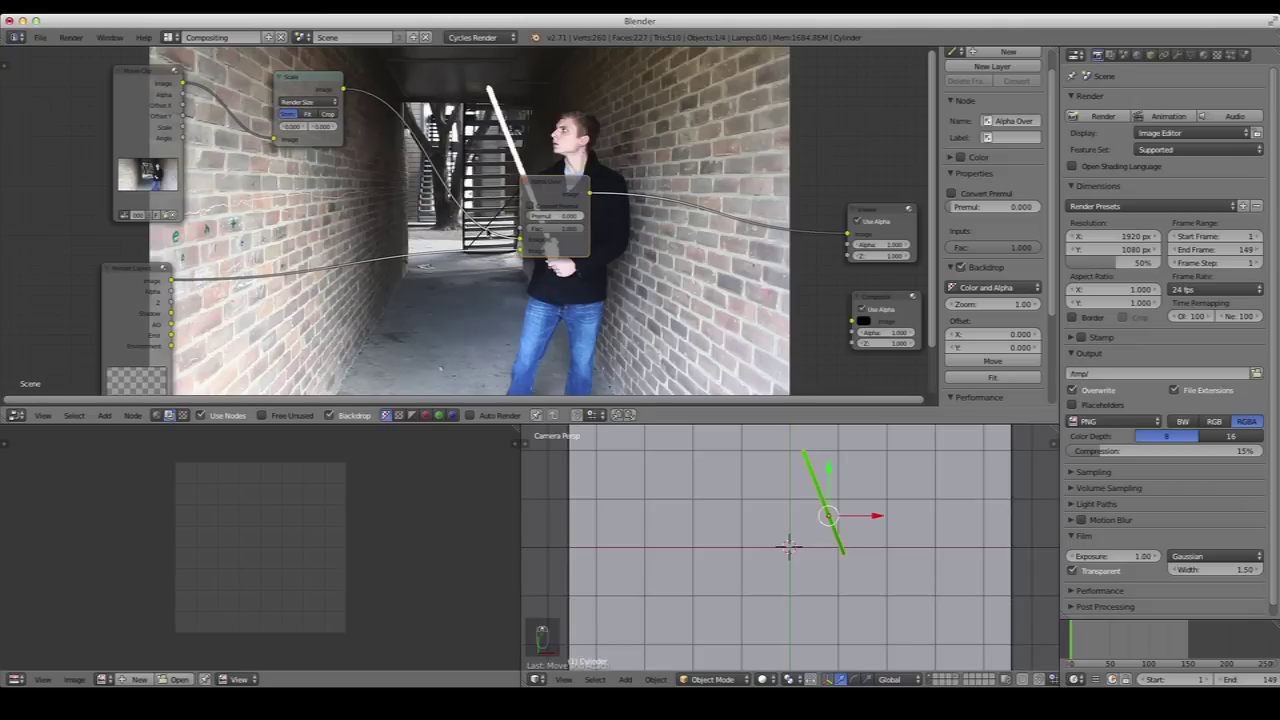
{"action": "scroll", "coordinate": [694, 298], "scroll_direction": "down", "scroll_amount": 2}
{"action": "middle_click_drag", "start_coordinate": [694, 298], "coordinate": [584, 339]}
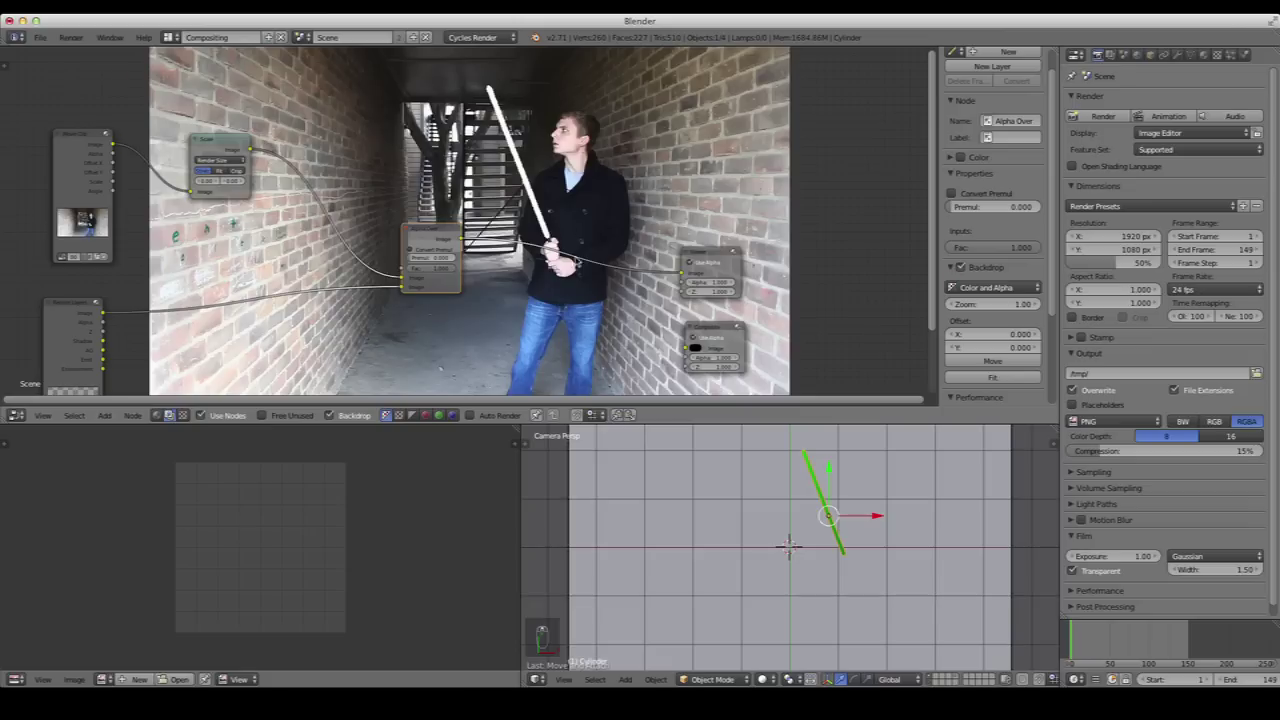
Move the Movie Clip and Scale nodes further away from the Alpha Over node
{"action": "scroll", "coordinate": [523, 262], "scroll_direction": "down", "scroll_amount": 2}
{"action": "middle_click_drag", "start_coordinate": [188, 163], "coordinate": [284, 172]}
{"action": "left_click_drag", "start_coordinate": [232, 157], "coordinate": [172, 175]}
{"action": "left_click_drag", "start_coordinate": [358, 160], "coordinate": [288, 183]}
{"action": "scroll", "coordinate": [424, 156], "scroll_direction": "down", "scroll_amount": 1}
{"action": "middle_click_drag", "start_coordinate": [419, 163], "coordinate": [454, 150]}
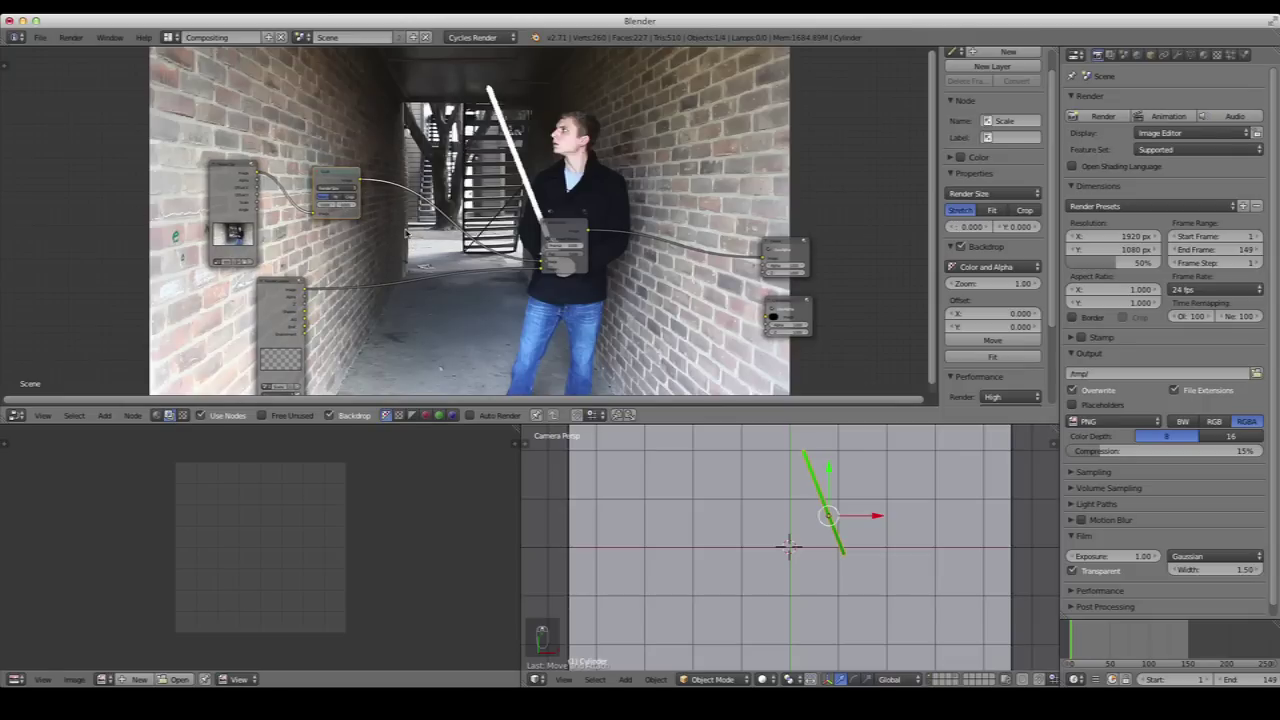
Add a Mix node set to Add and insert it on the link between the Scale and Alpha Over nodes
{"action": "key", "text": "shift+a"}
{"action": "left_click", "coordinate": [401, 229]}
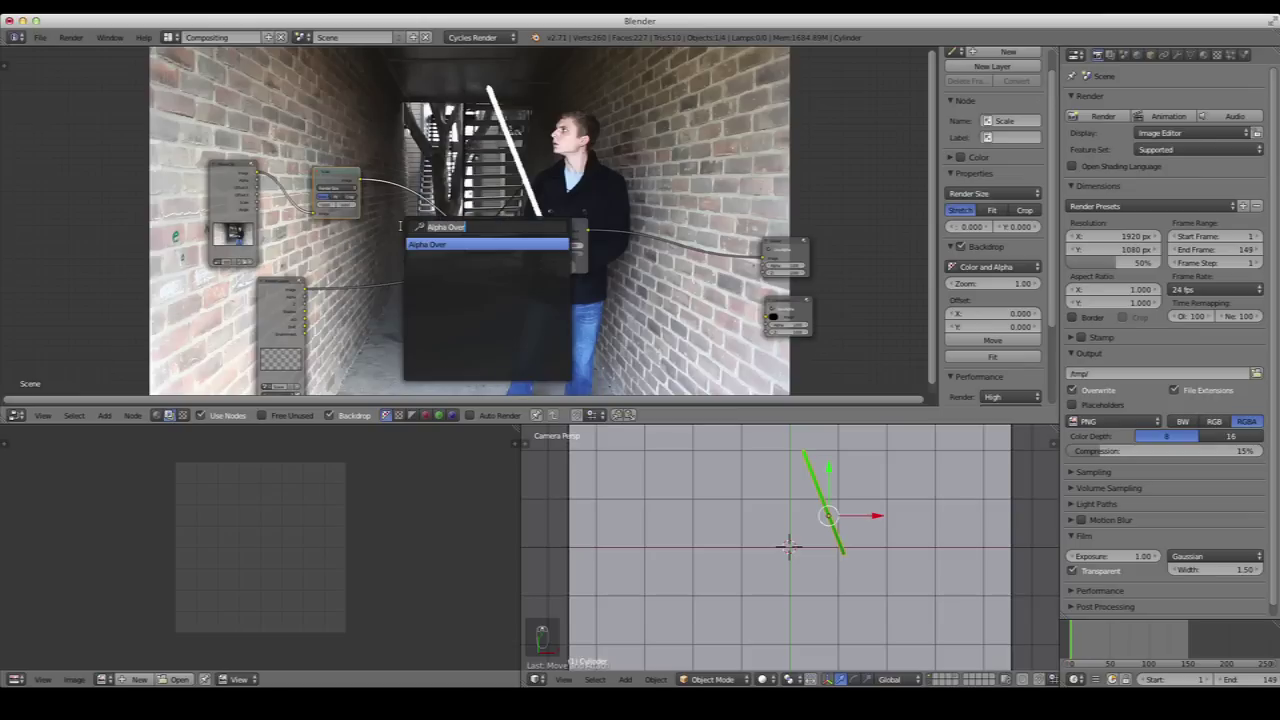
{"action": "type", "text": "mix"}
{"action": "key", "text": "Return"}
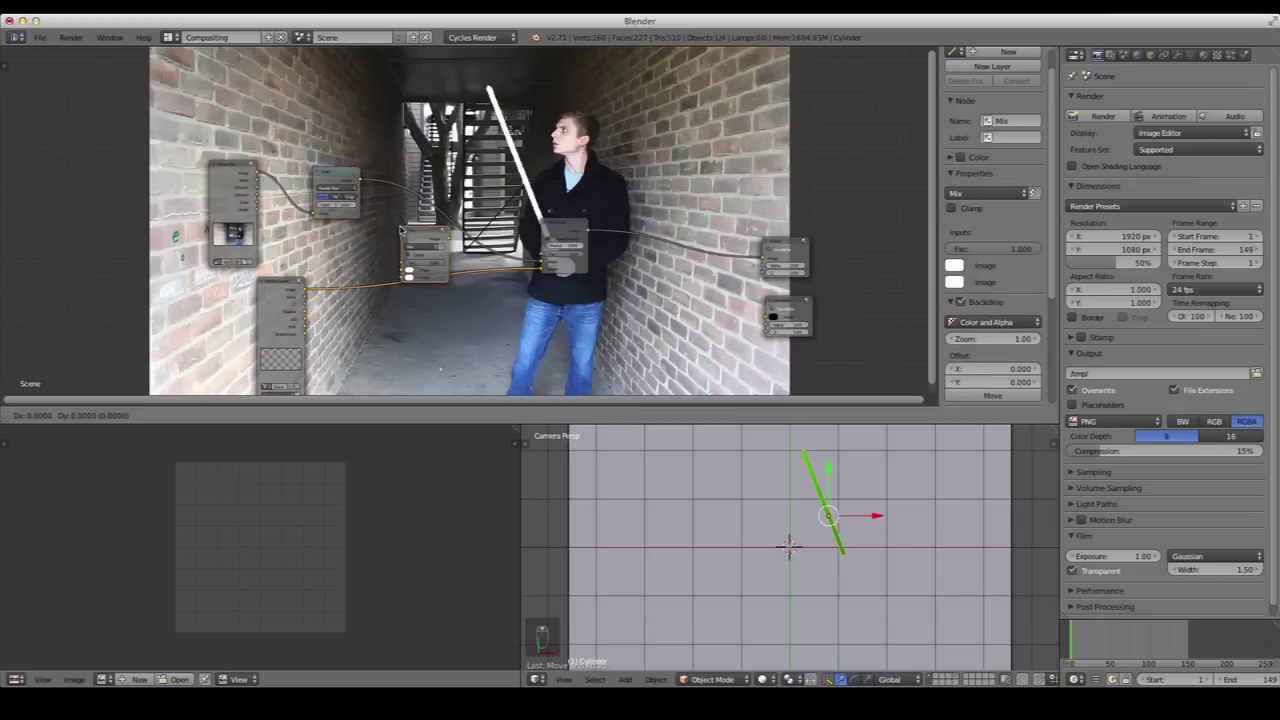
{"action": "left_click", "coordinate": [467, 125]}
{"action": "scroll", "coordinate": [470, 130], "scroll_direction": "up", "scroll_amount": 1}
{"action": "left_click", "coordinate": [483, 138]}
{"action": "left_click", "coordinate": [483, 155]}
{"action": "left_click_drag", "start_coordinate": [490, 122], "coordinate": [440, 198]}
{"action": "middle_click_drag", "start_coordinate": [440, 198], "coordinate": [560, 226]}
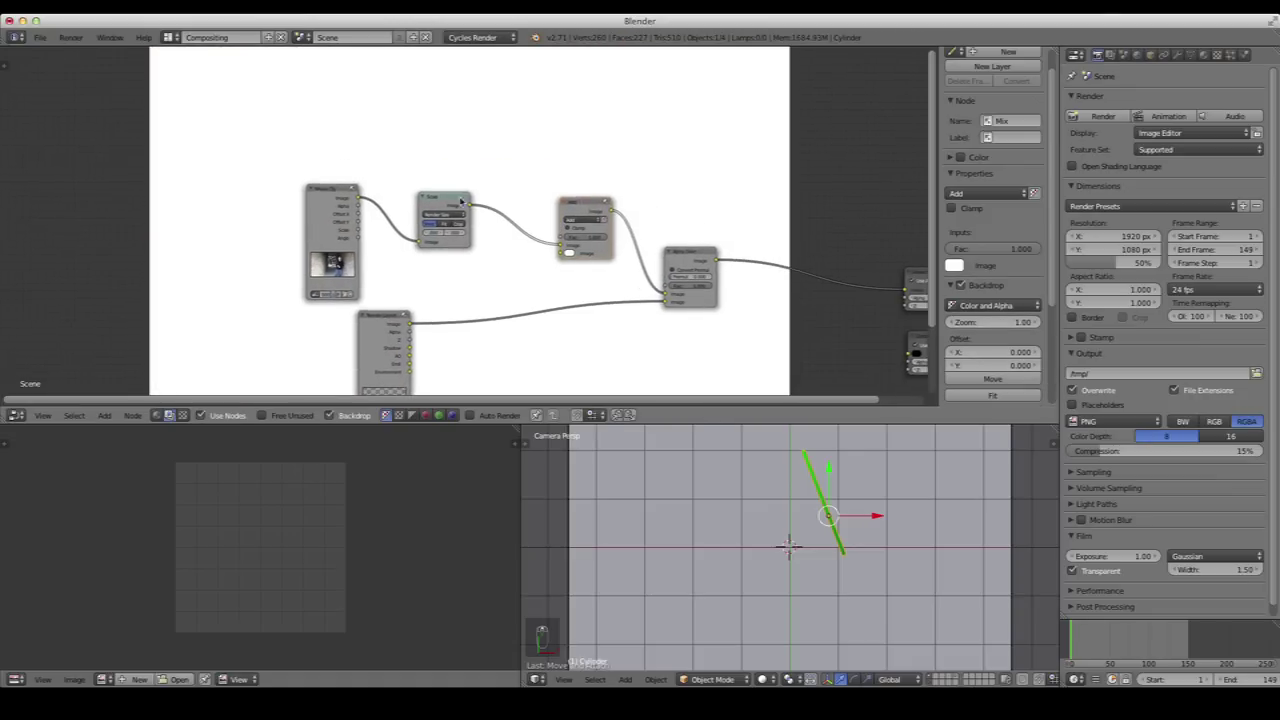
Duplicate the Render Layers node, place the copy above the Movie Clip node, and switch it to the background layer
{"action": "scroll", "coordinate": [388, 310], "scroll_direction": "down", "scroll_amount": 2}
{"action": "left_click", "coordinate": [395, 302]}
{"action": "left_click_drag", "start_coordinate": [395, 302], "coordinate": [352, 302]}
{"action": "middle_click_drag", "start_coordinate": [443, 300], "coordinate": [451, 351]}
{"action": "key", "text": "shift+d"}
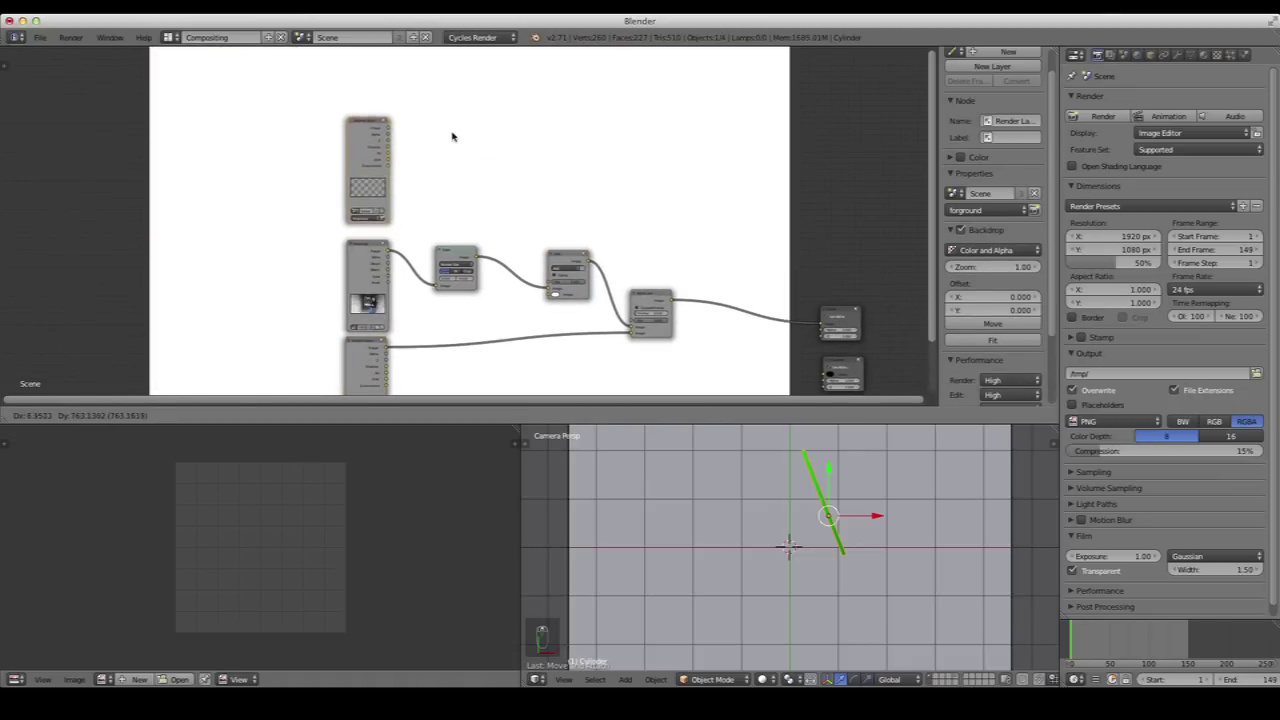
{"action": "left_click", "coordinate": [450, 139]}
{"action": "scroll", "coordinate": [410, 172], "scroll_direction": "up", "scroll_amount": 4}
{"action": "left_click", "coordinate": [333, 224]}
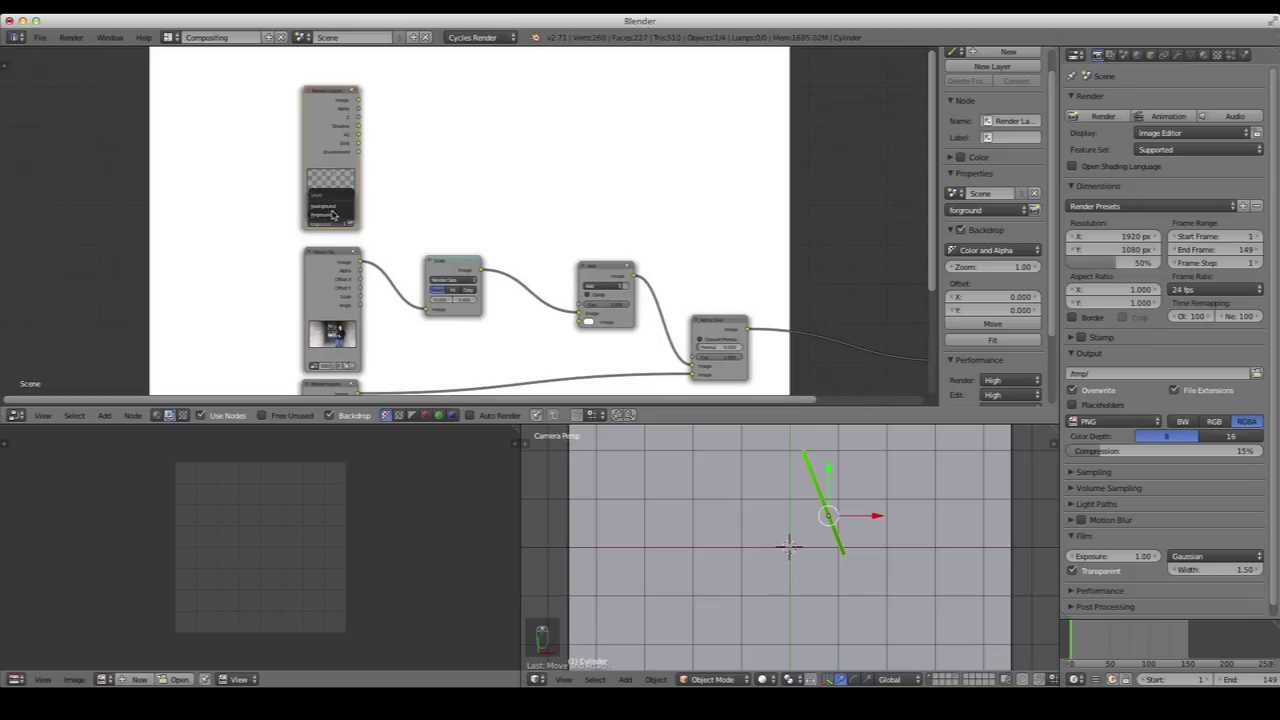
{"action": "left_click", "coordinate": [335, 210]}
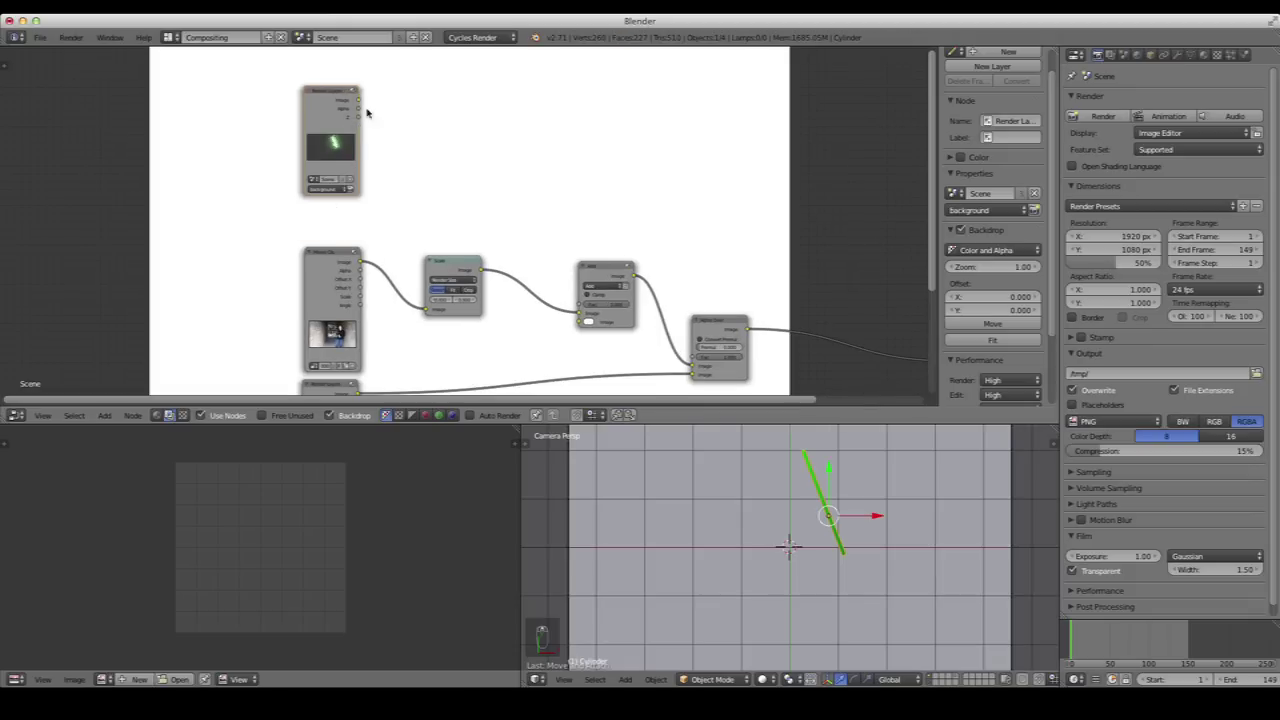
Link the background layer's Image output to the Add node's second Image input and set the Add factor to 0.327
{"action": "left_click_drag", "start_coordinate": [358, 100], "coordinate": [589, 322]}
{"action": "middle_click_drag", "start_coordinate": [731, 224], "coordinate": [556, 263]}
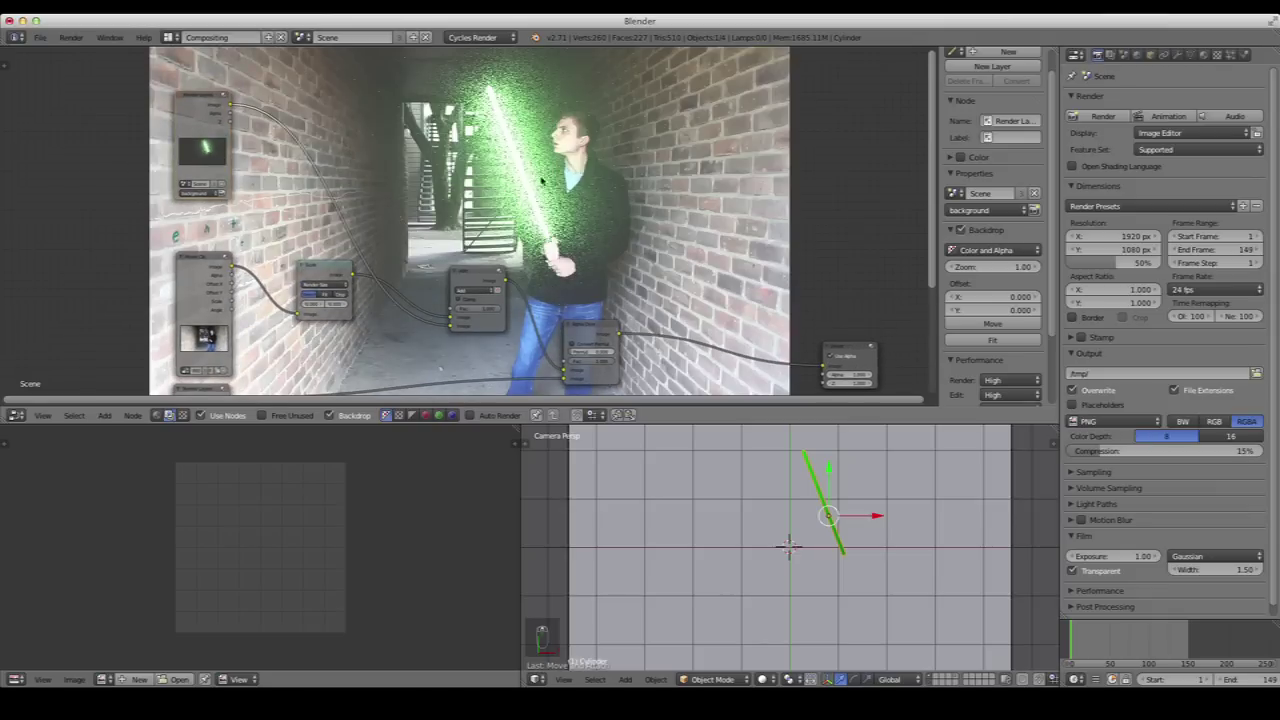
{"action": "scroll", "coordinate": [517, 352], "scroll_direction": "up", "scroll_amount": 1}
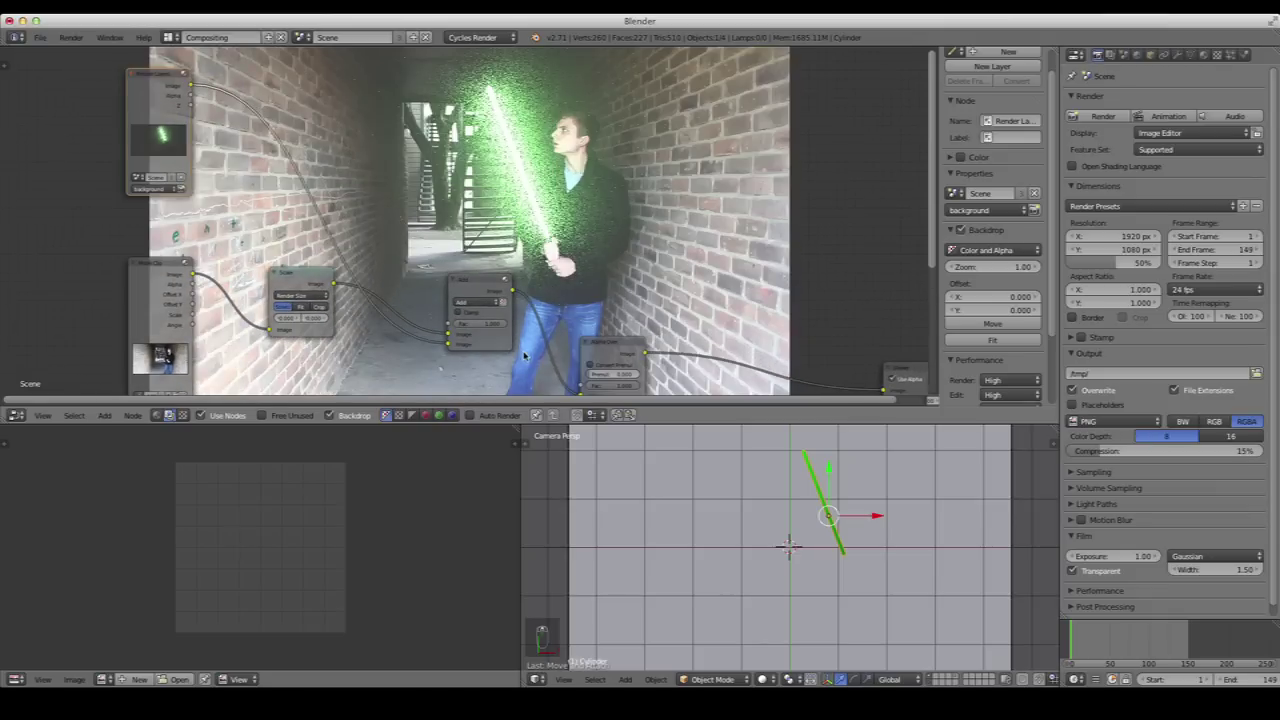
{"action": "middle_click_drag", "start_coordinate": [524, 355], "coordinate": [538, 298]}
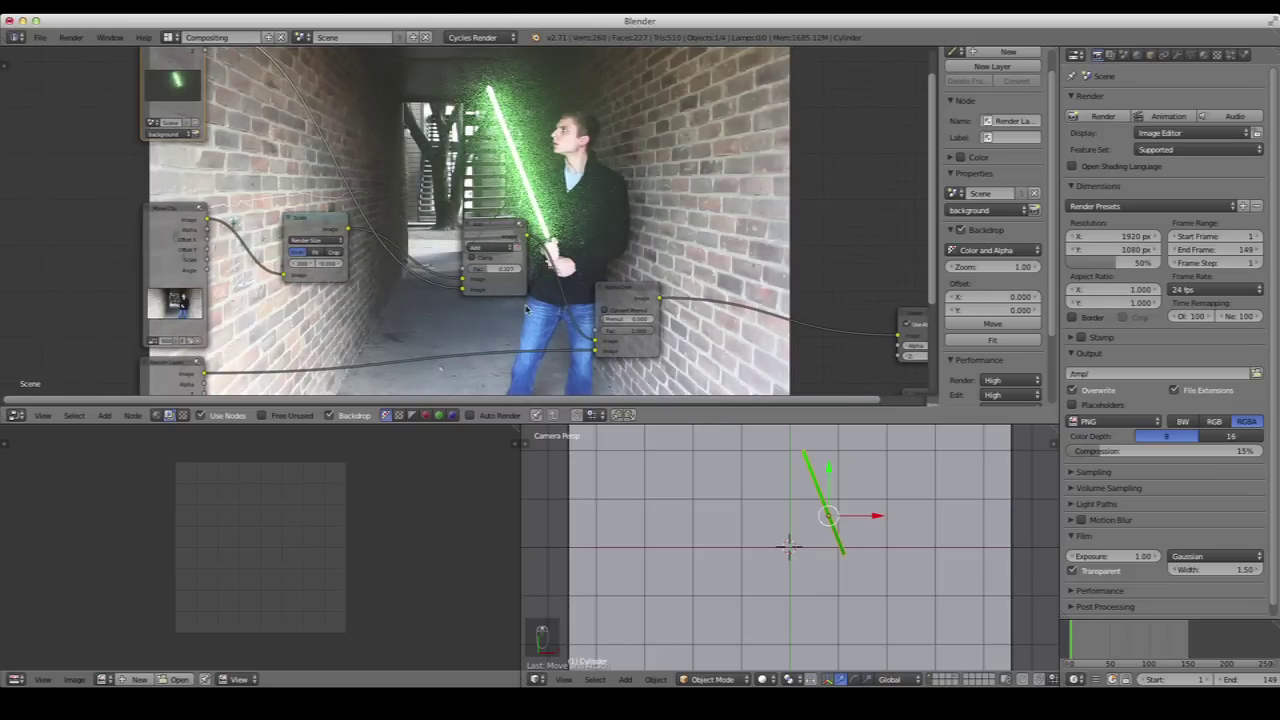
{"action": "middle_click_drag", "start_coordinate": [538, 367], "coordinate": [540, 315]}
Move the background Render Layers node closer to the Movie Clip node and shift the Viewer and Add nodes further from the source nodes
{"action": "scroll", "coordinate": [540, 316], "scroll_direction": "down", "scroll_amount": 2}
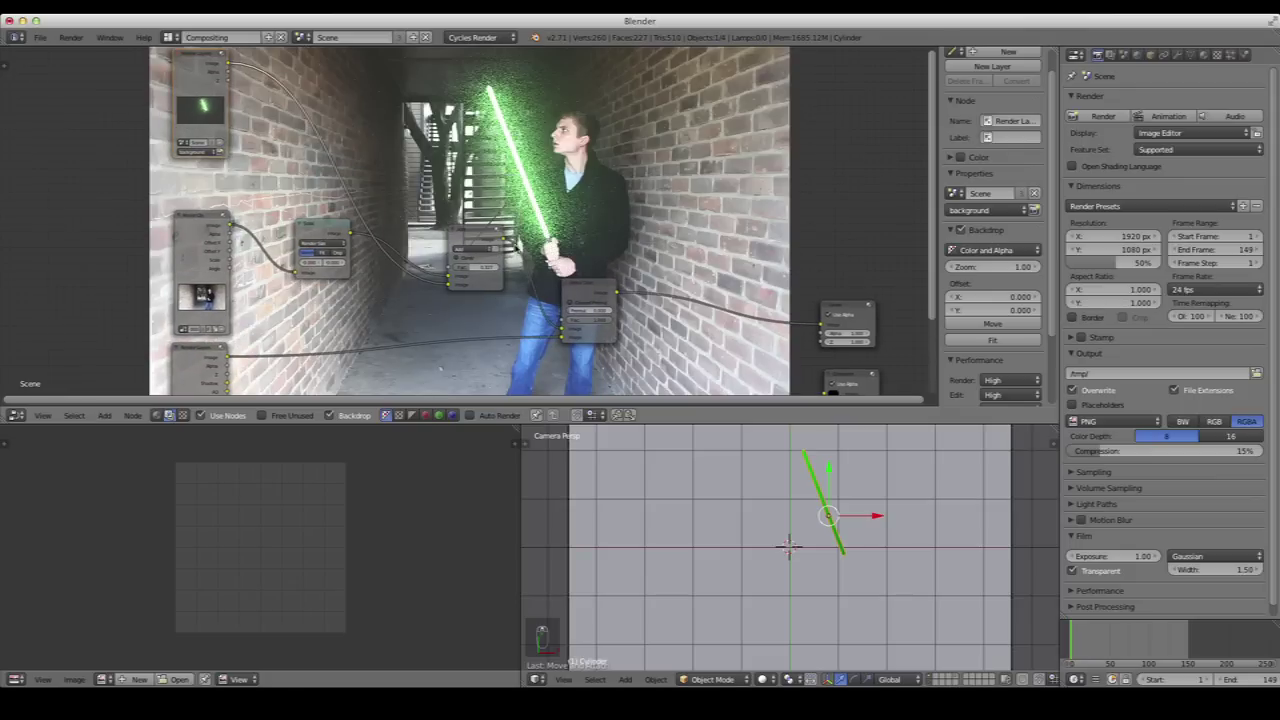
{"action": "scroll", "coordinate": [580, 210], "scroll_direction": "down", "scroll_amount": 2}
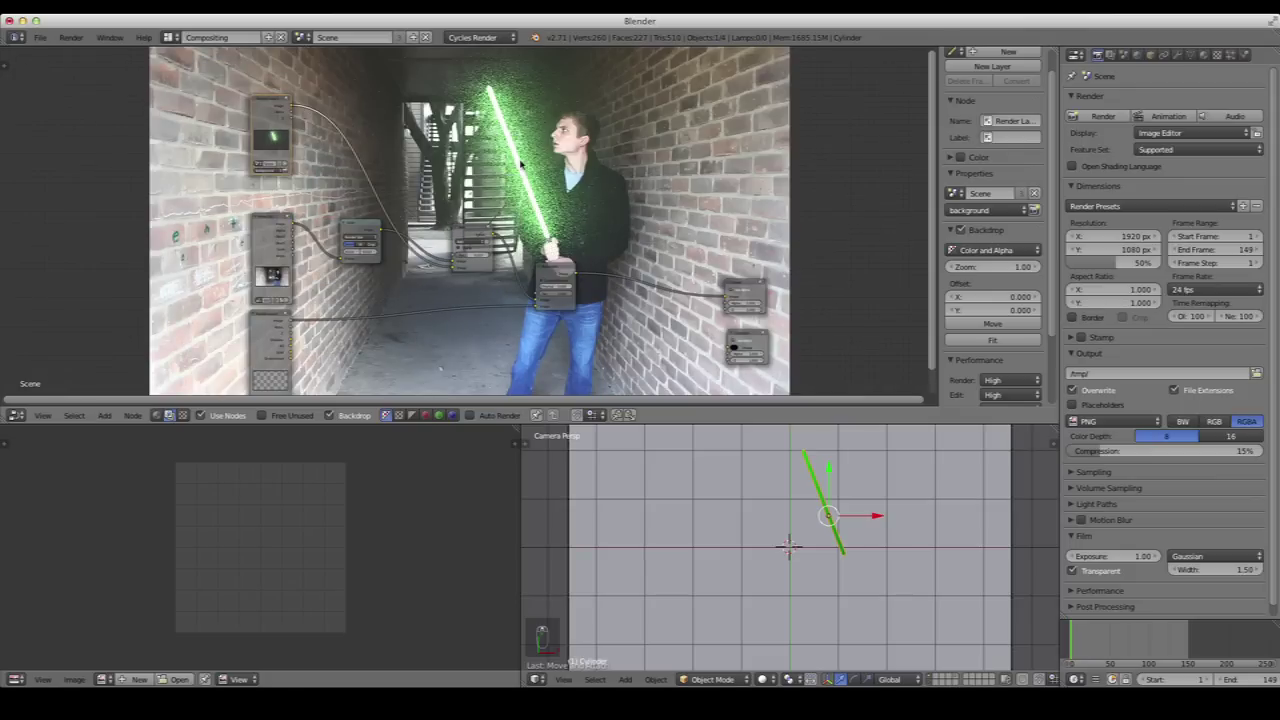
{"action": "scroll", "coordinate": [521, 164], "scroll_direction": "down", "scroll_amount": 4}
{"action": "scroll", "coordinate": [481, 178], "scroll_direction": "down", "scroll_amount": 1}
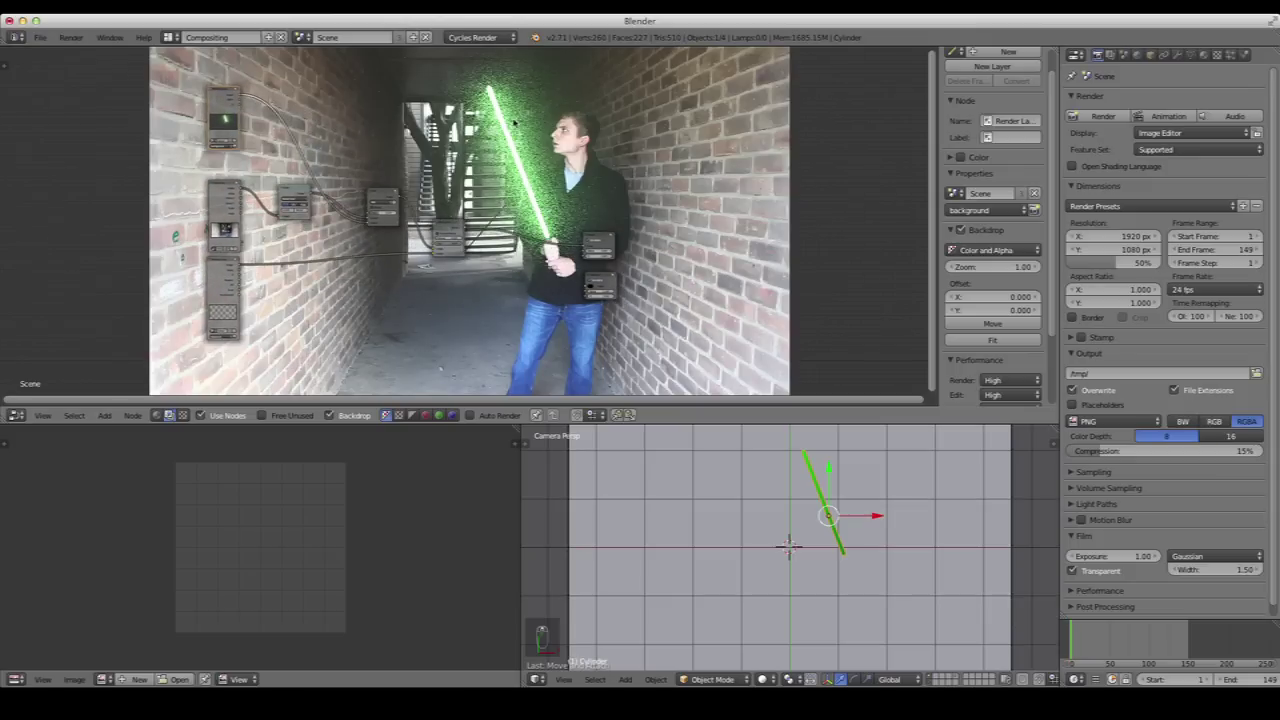
{"action": "scroll", "coordinate": [518, 160], "scroll_direction": "up", "scroll_amount": 1}
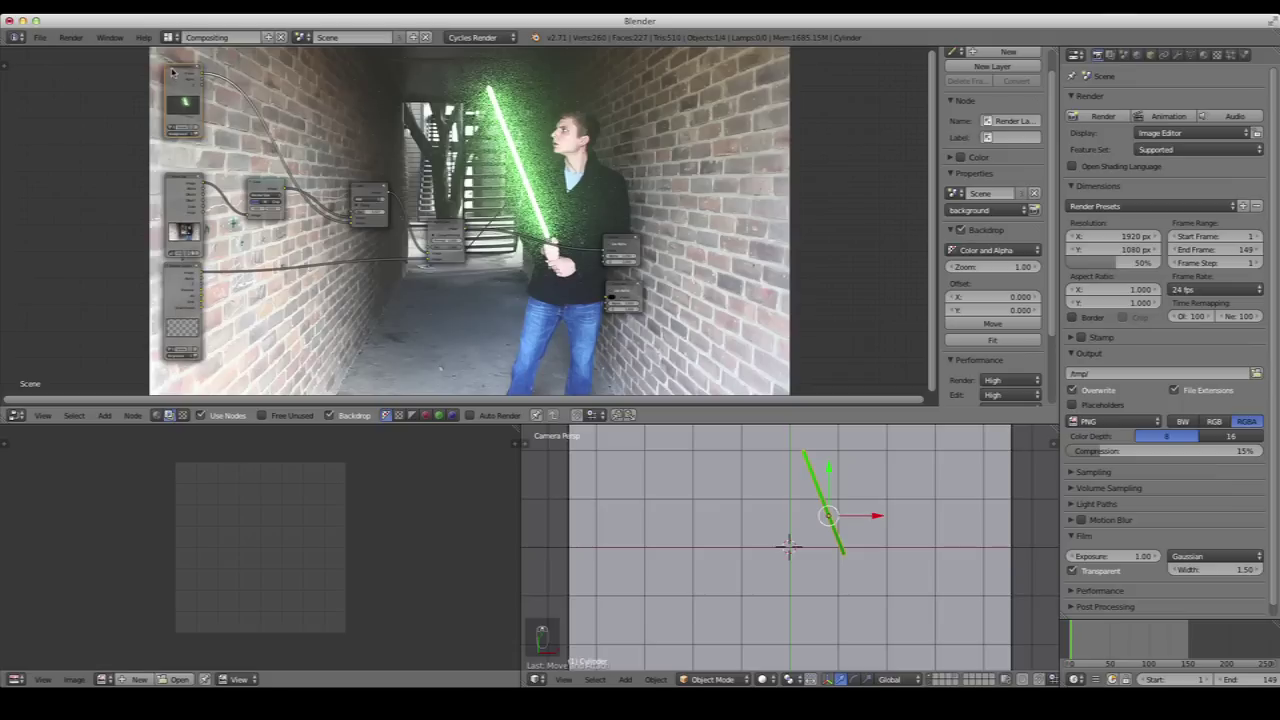
{"action": "left_click_drag", "start_coordinate": [172, 72], "coordinate": [178, 89]}
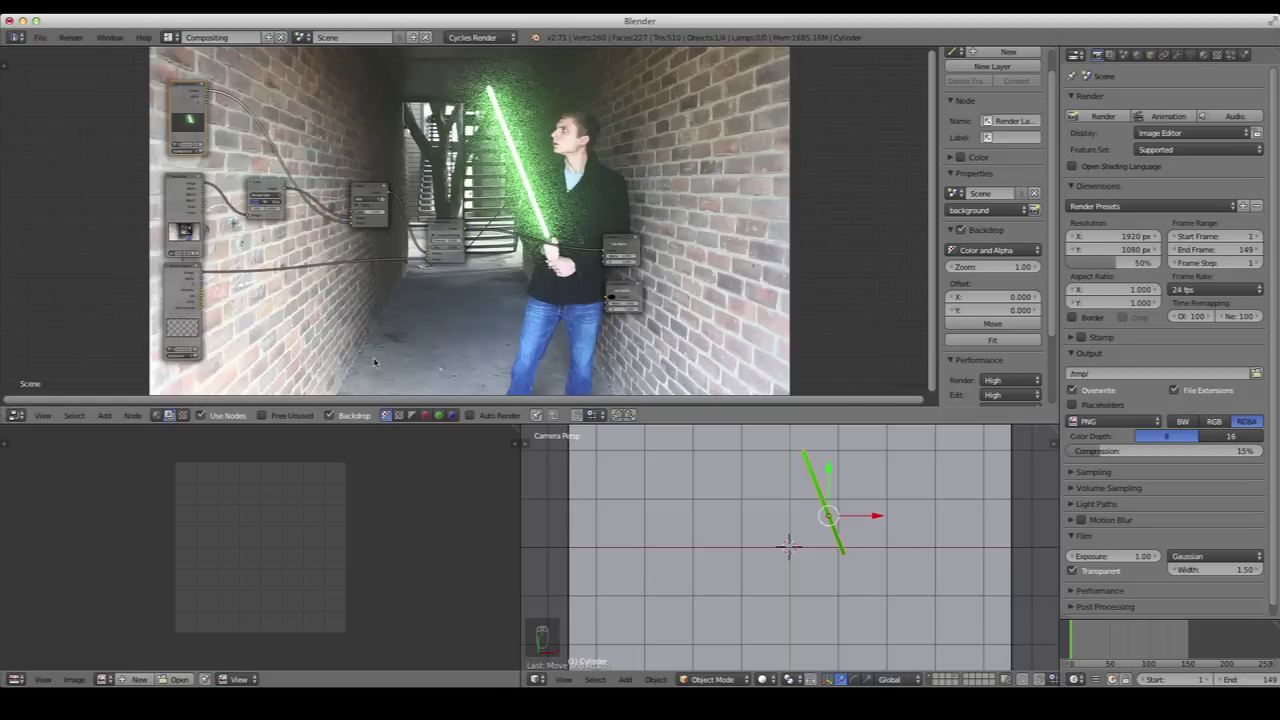
{"action": "scroll", "coordinate": [373, 314], "scroll_direction": "up", "scroll_amount": 1}
{"action": "middle_click_drag", "start_coordinate": [428, 316], "coordinate": [466, 288]}
{"action": "left_click_drag", "start_coordinate": [693, 218], "coordinate": [715, 218]}
{"action": "middle_click_drag", "start_coordinate": [323, 261], "coordinate": [382, 301]}
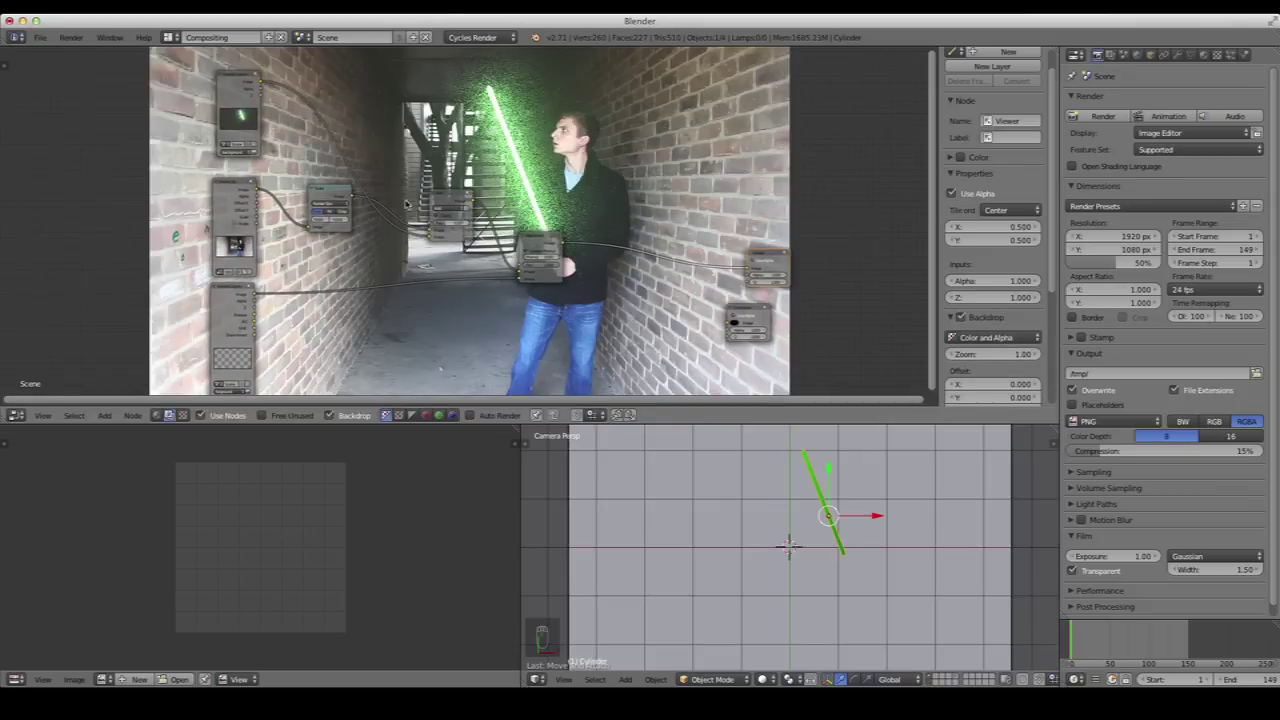
{"action": "left_click_drag", "start_coordinate": [453, 203], "coordinate": [473, 203]}
Insert a Glare node on the link between the foreground Render Layers node and the Alpha Over node
{"action": "middle_click_drag", "start_coordinate": [233, 298], "coordinate": [237, 230]}
{"action": "left_click", "coordinate": [237, 230]}
{"action": "scroll", "coordinate": [290, 265], "scroll_direction": "up", "scroll_amount": 2}
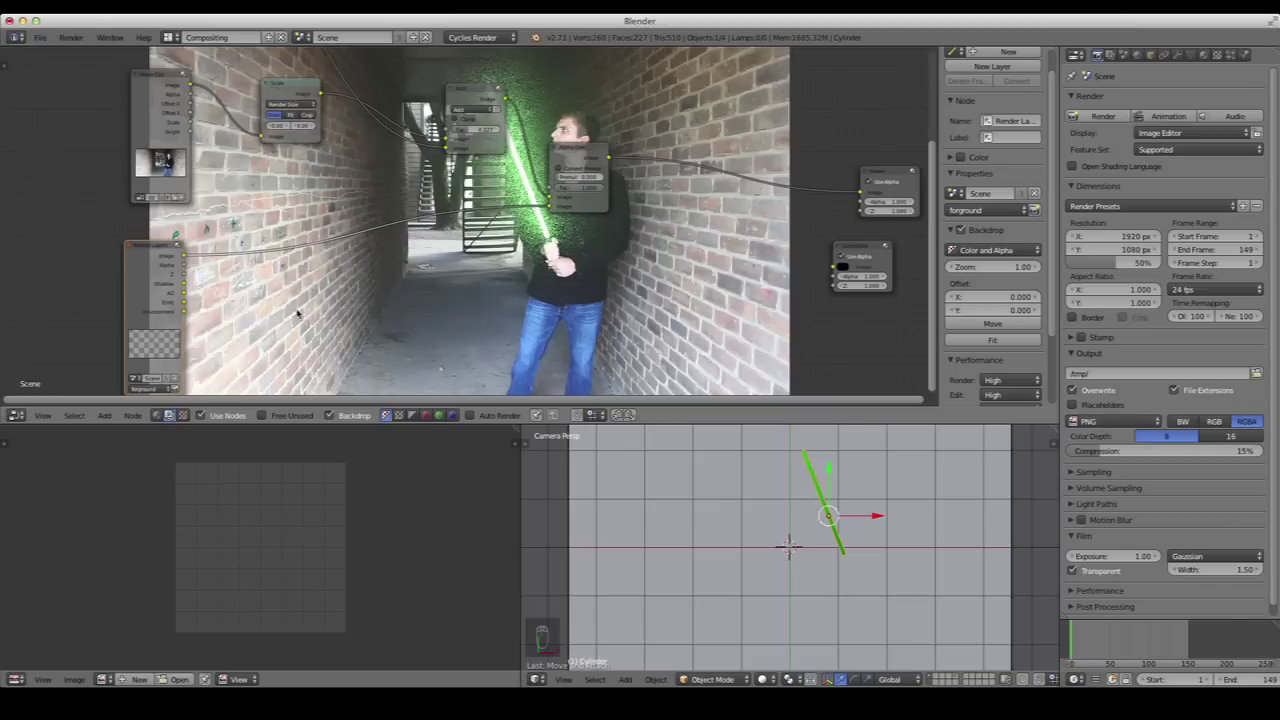
{"action": "key", "text": "shift+a"}
{"action": "left_click", "coordinate": [295, 300]}
{"action": "type", "text": "gl"}
{"action": "key", "text": "Return"}
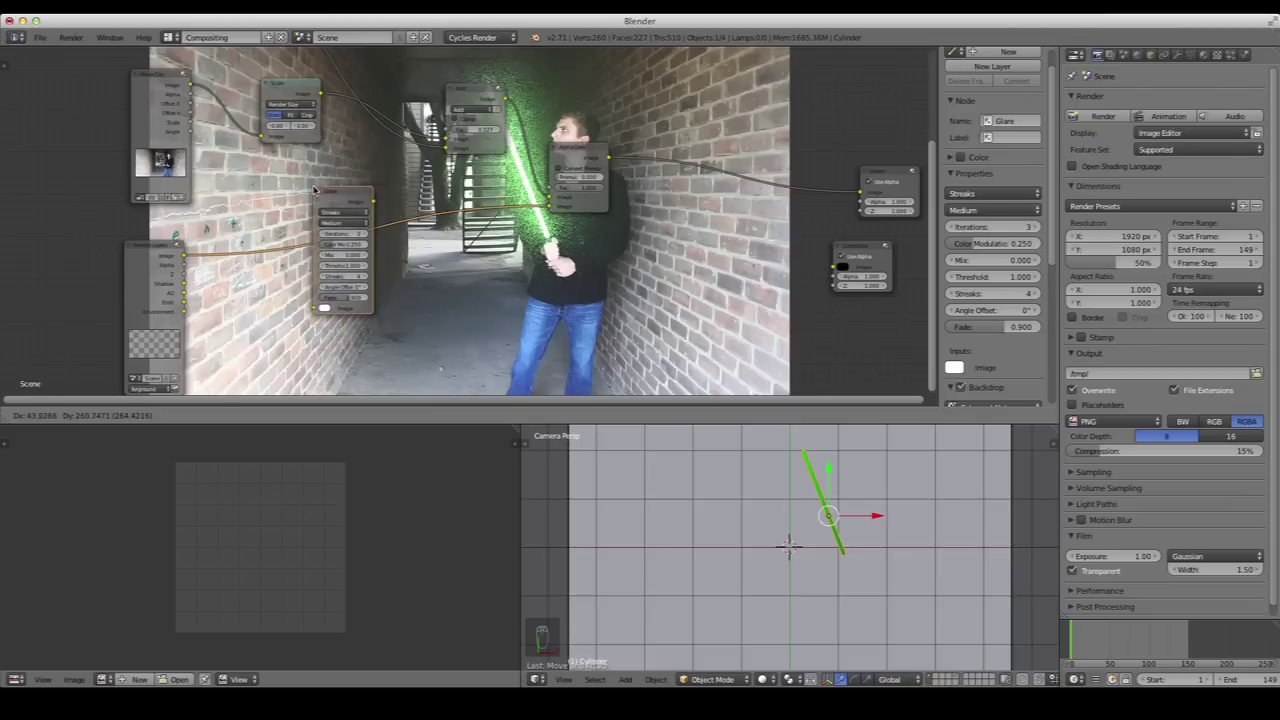
{"action": "left_click", "coordinate": [313, 189]}
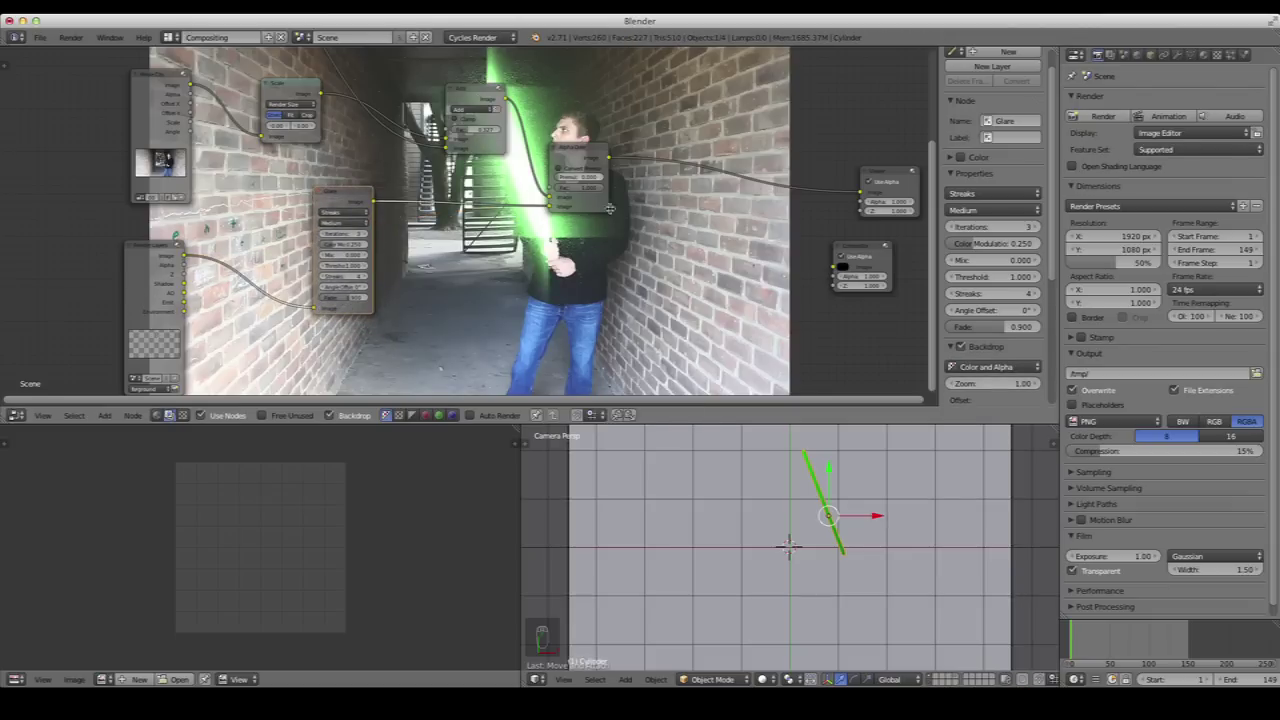
Change the Glare node's type to Fog Glow
{"action": "scroll", "coordinate": [584, 255], "scroll_direction": "up", "scroll_amount": 5}
{"action": "mouse_move", "coordinate": [452, 223]}
{"action": "middle_mouse_down"}
{"action": "mouse_move", "coordinate": [589, 187]}
{"action": "mouse_move", "coordinate": [486, 148]}
{"action": "mouse_move", "coordinate": [447, 184]}
{"action": "middle_mouse_up"}
{"action": "left_click", "coordinate": [263, 172]}
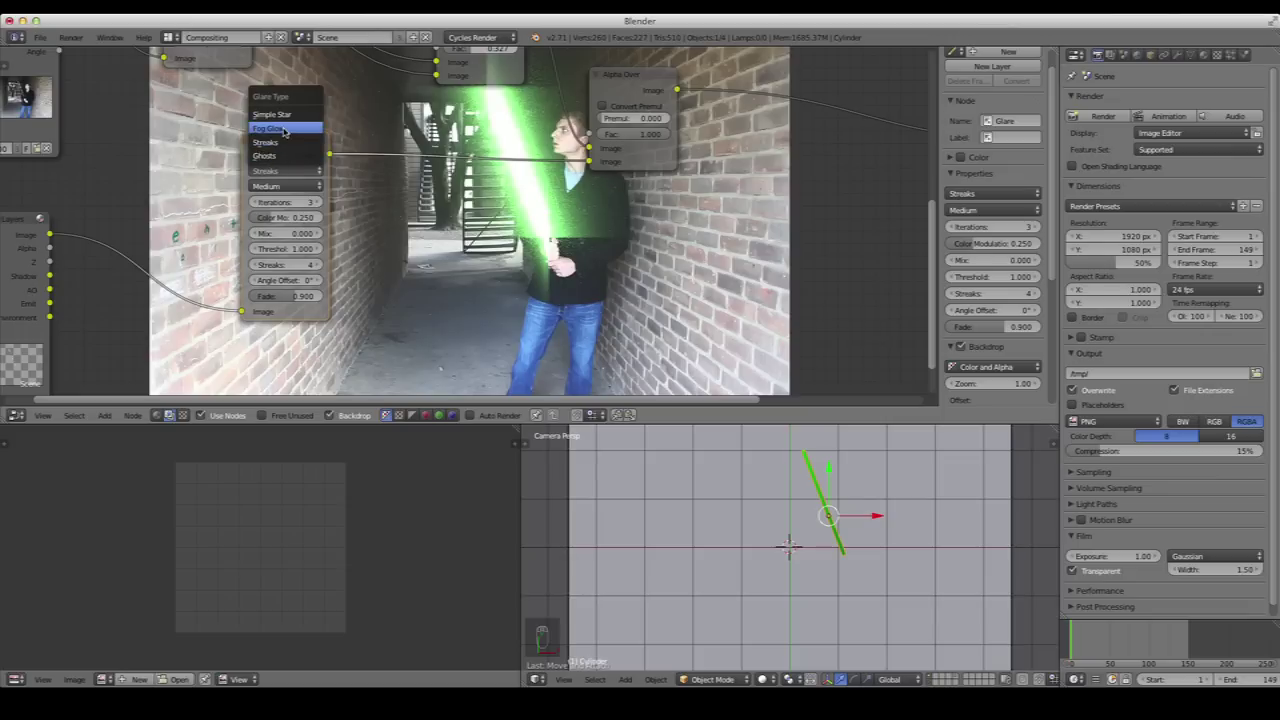
{"action": "left_click", "coordinate": [285, 131]}
Set the Fog Glow size on the Glare node to 9
{"action": "scroll", "coordinate": [292, 280], "scroll_direction": "up", "scroll_amount": 3}
{"action": "middle_click_drag", "start_coordinate": [273, 271], "coordinate": [311, 296]}
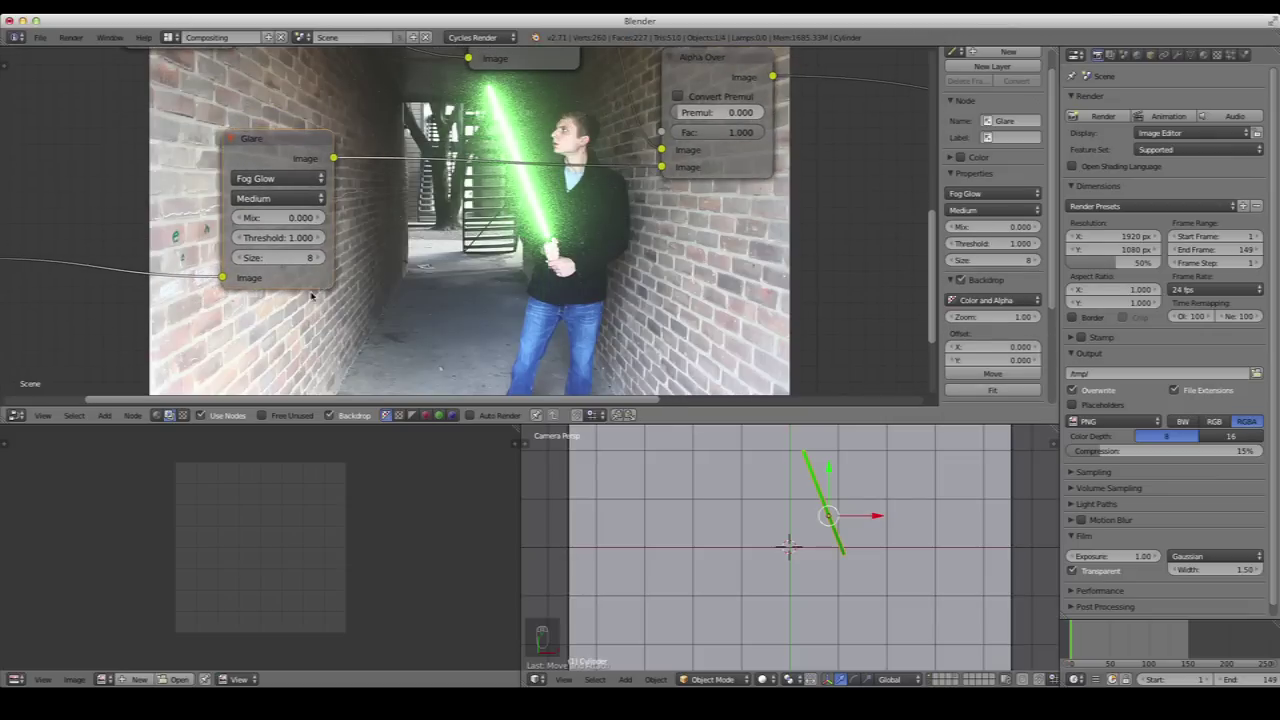
{"action": "scroll", "coordinate": [312, 296], "scroll_direction": "up", "scroll_amount": 1}
{"action": "left_click", "coordinate": [292, 264]}
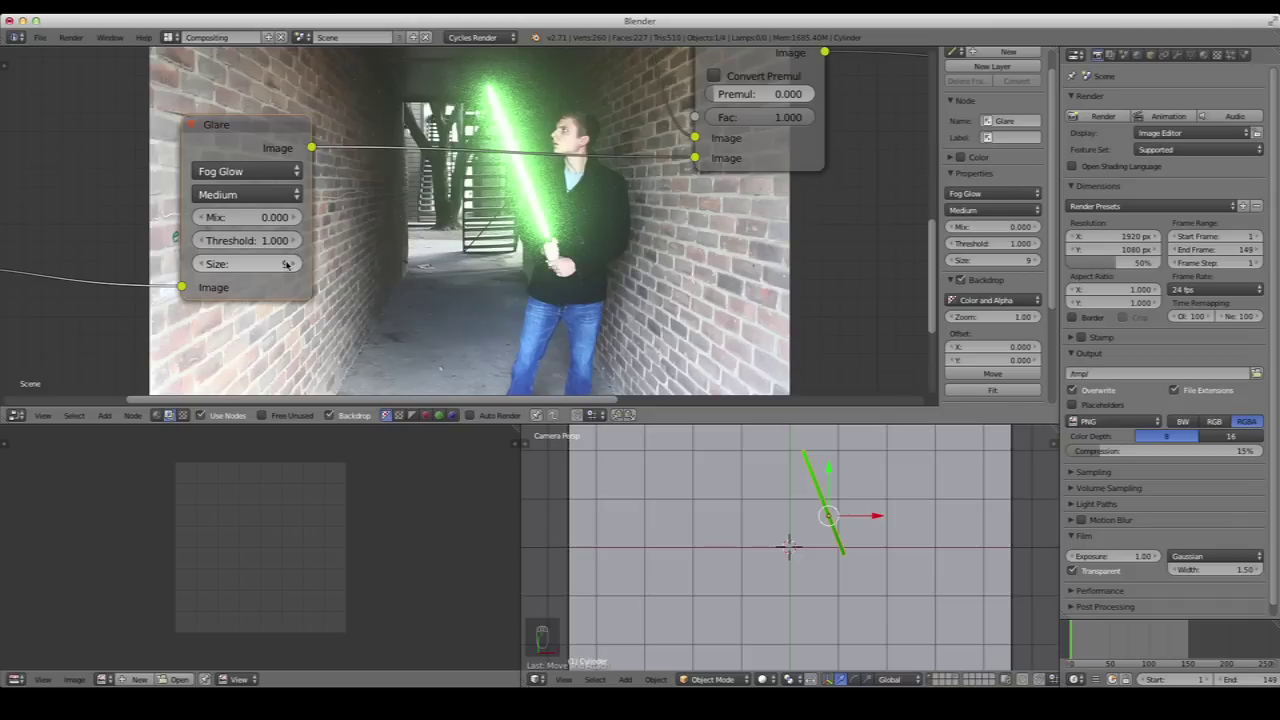
{"action": "left_click", "coordinate": [284, 263]}
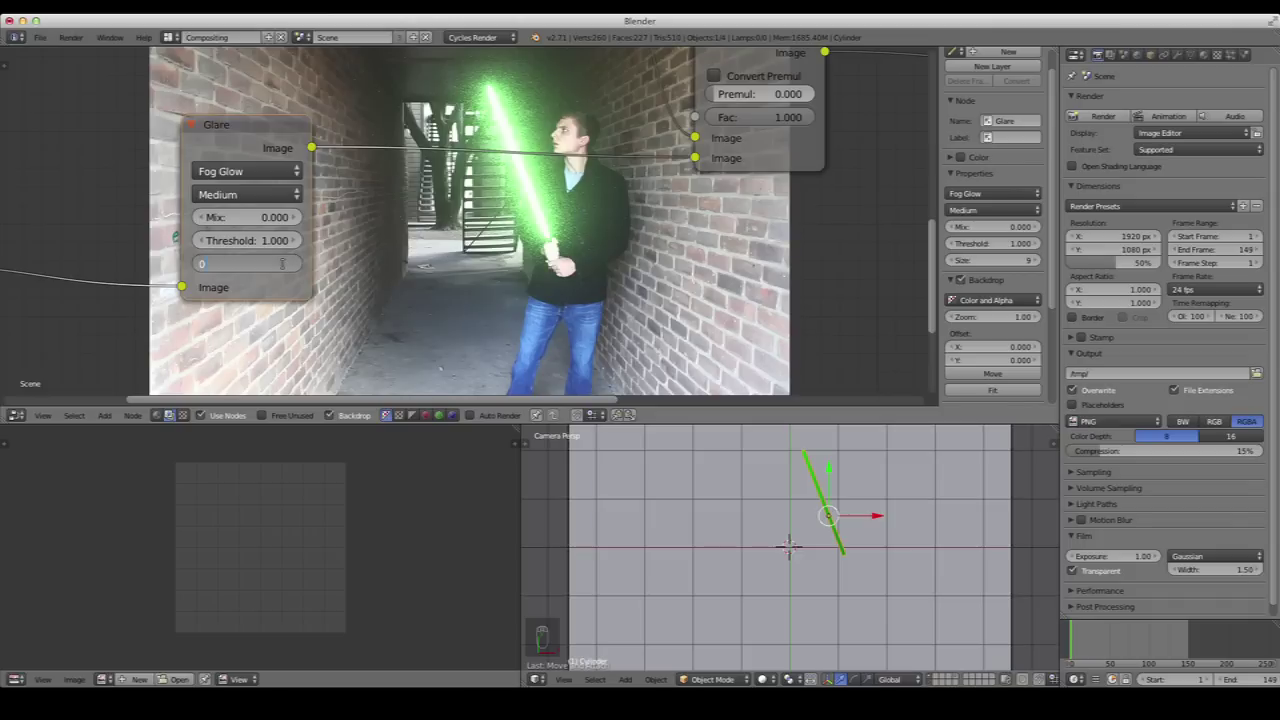
{"action": "key", "text": "Return"}
{"action": "scroll", "coordinate": [208, 222], "scroll_direction": "up", "scroll_amount": 2}
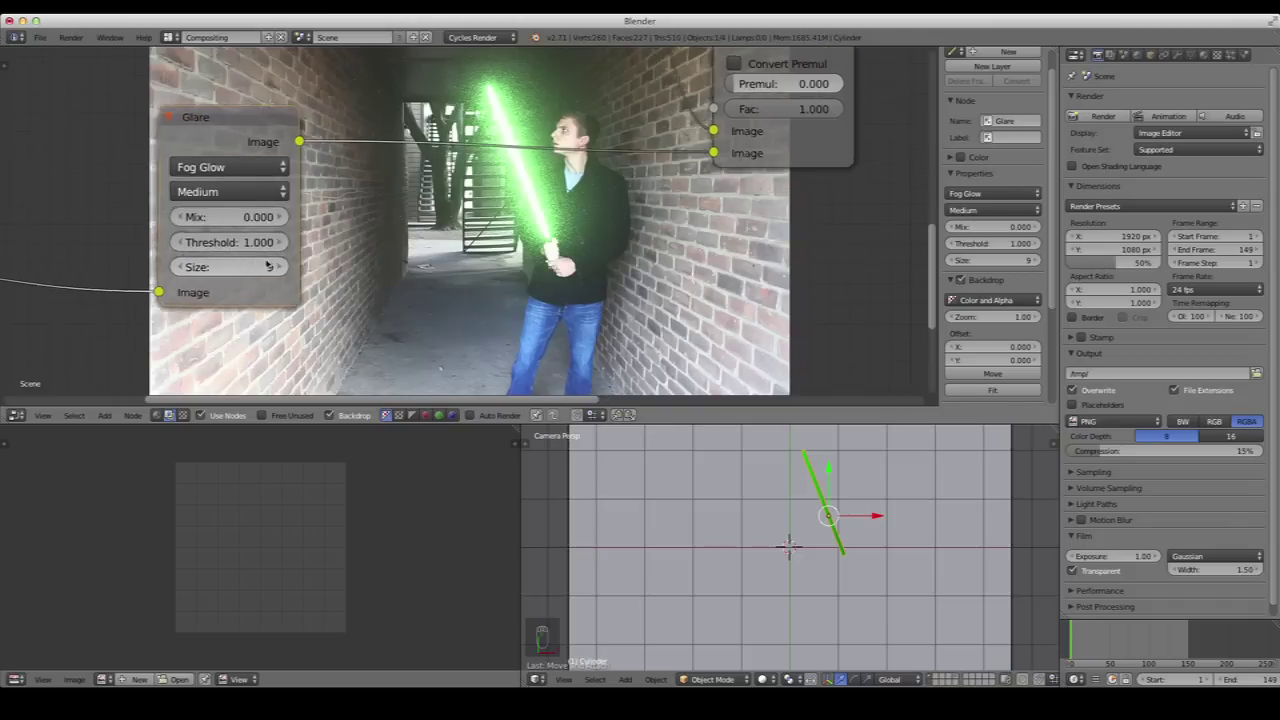
Set the Glare node's threshold to 1.9 and its mix to 0.6
{"action": "left_click_drag", "start_coordinate": [207, 248], "coordinate": [160, 248]}
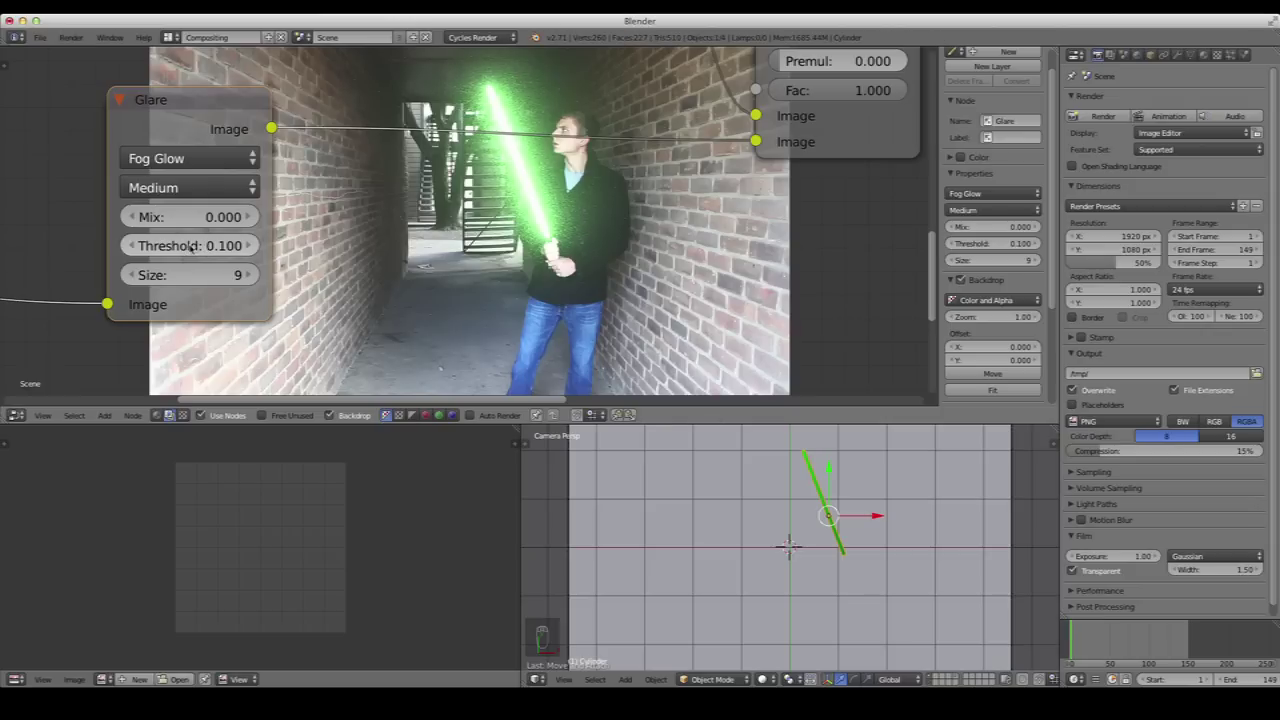
{"action": "left_click_drag", "start_coordinate": [190, 248], "coordinate": [225, 248]}
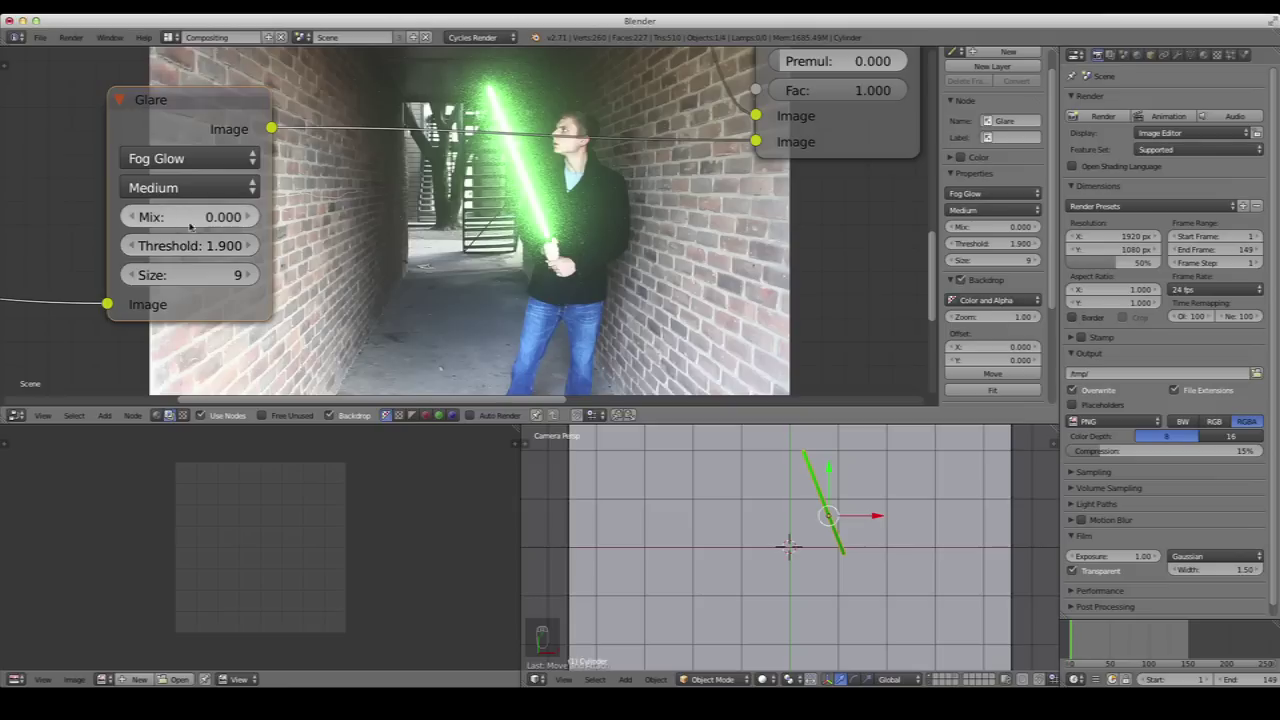
{"action": "left_click_drag", "start_coordinate": [183, 217], "coordinate": [213, 217]}
Set the Glare node's quality to High
{"action": "left_click", "coordinate": [195, 187]}
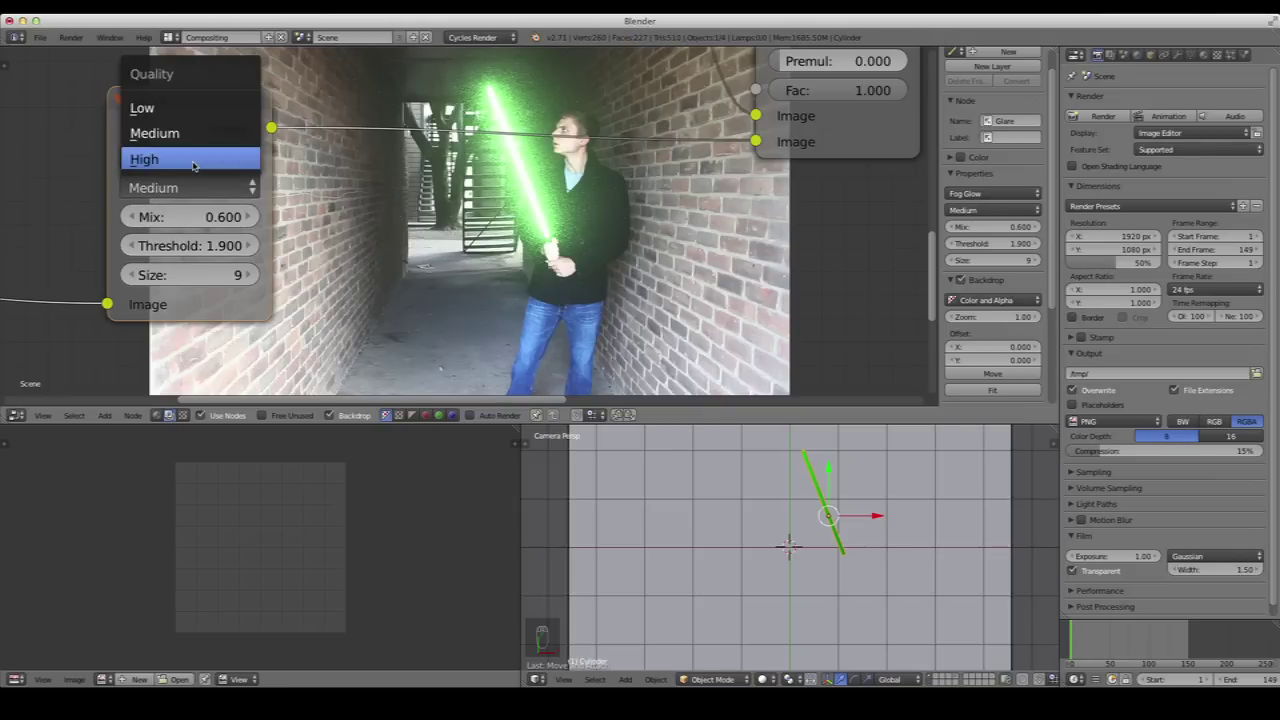
{"action": "left_click", "coordinate": [195, 166]}
{"action": "scroll", "coordinate": [484, 274], "scroll_direction": "down", "scroll_amount": 1}
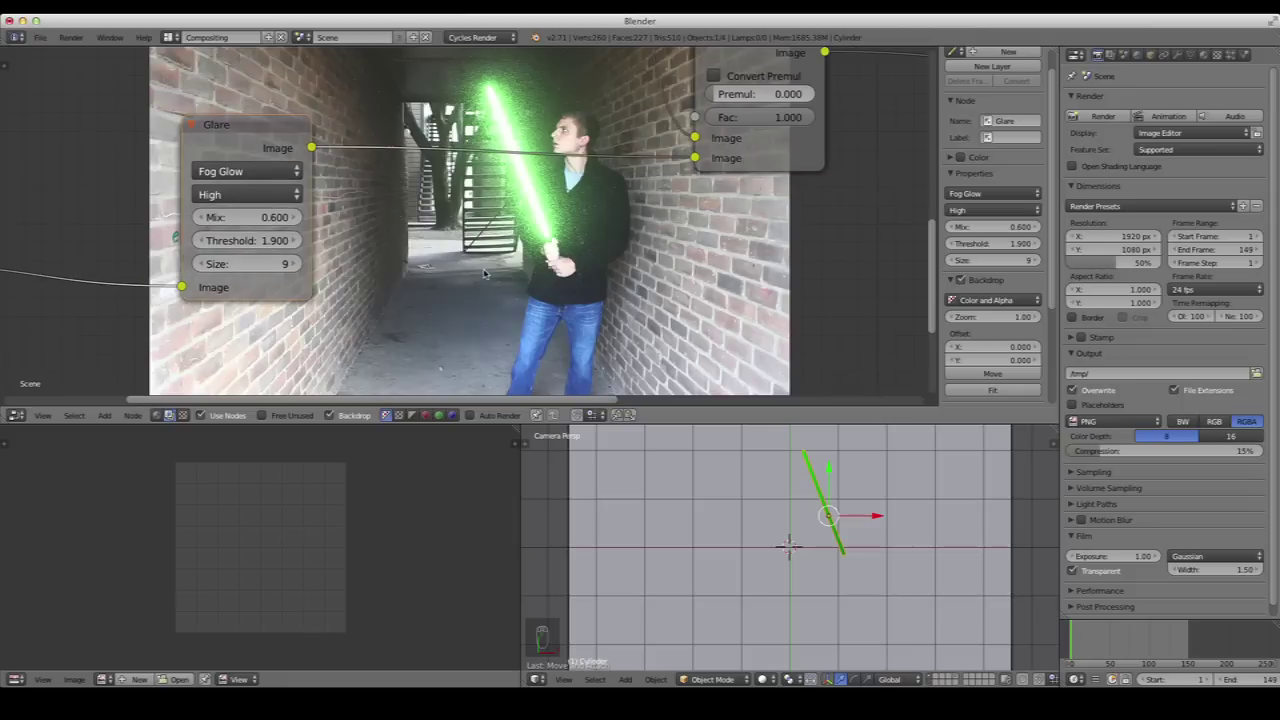
{"action": "middle_click_drag", "start_coordinate": [424, 253], "coordinate": [470, 269]}
Set the Glare node's threshold to 3 and its mix to 1
{"action": "scroll", "coordinate": [437, 285], "scroll_direction": "up", "scroll_amount": 1}
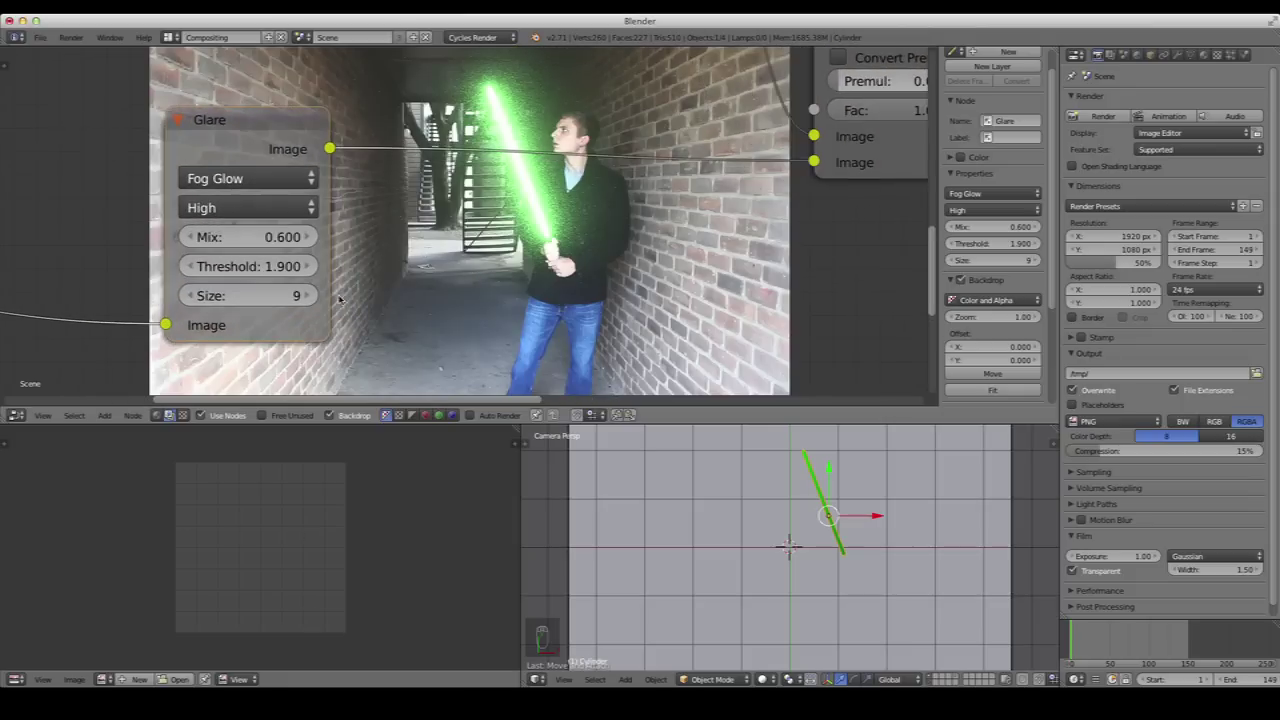
{"action": "left_click", "coordinate": [259, 262]}
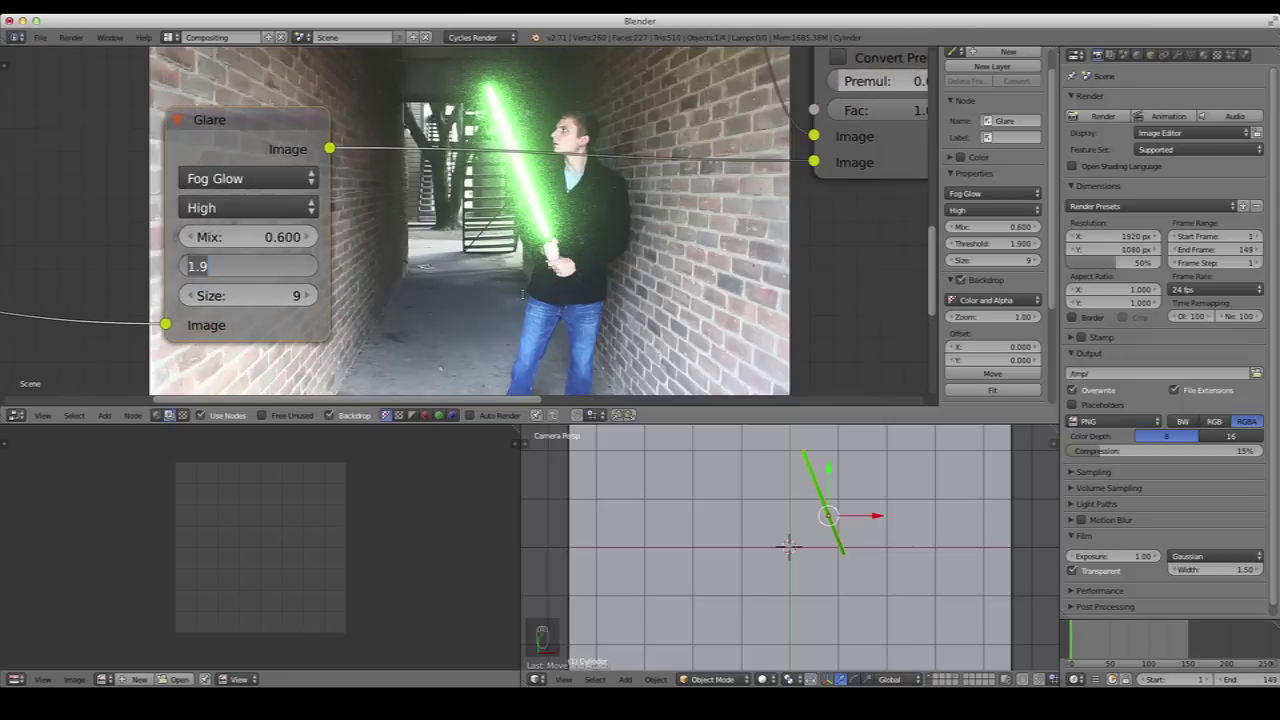
{"action": "type", "text": "3"}
{"action": "key", "text": "Return"}
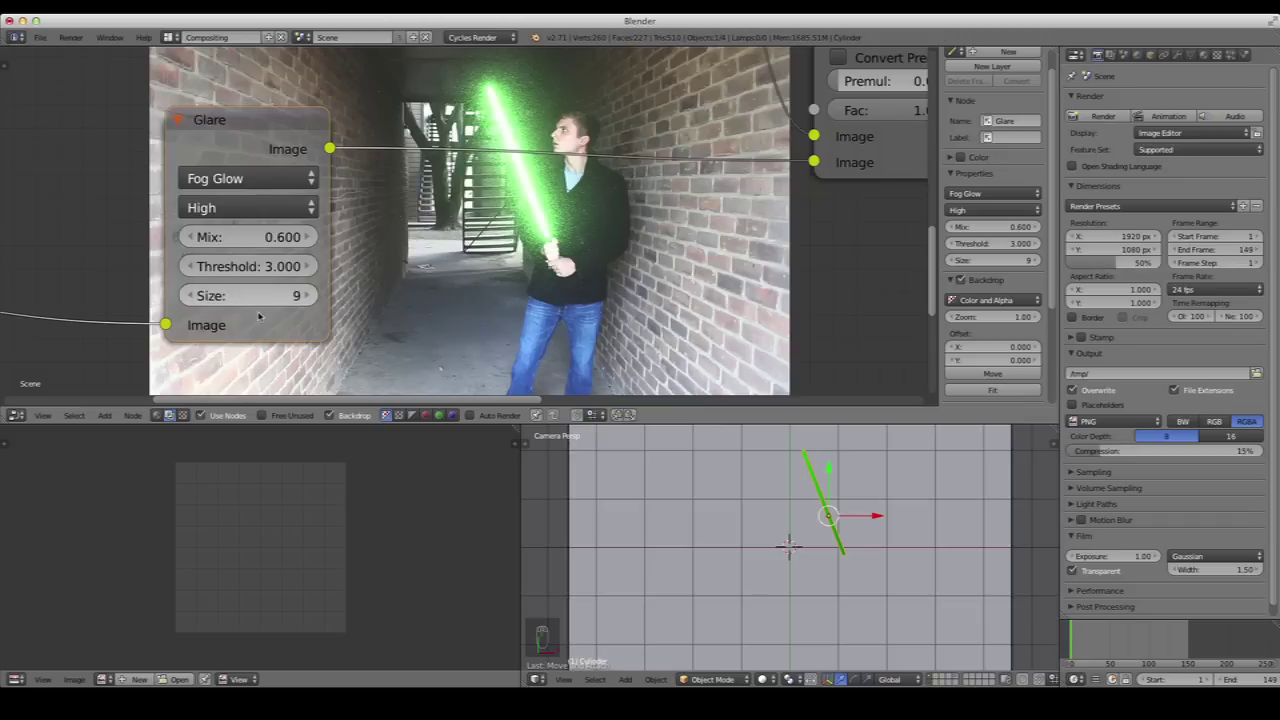
{"action": "scroll", "coordinate": [260, 300], "scroll_direction": "up", "scroll_amount": 1}
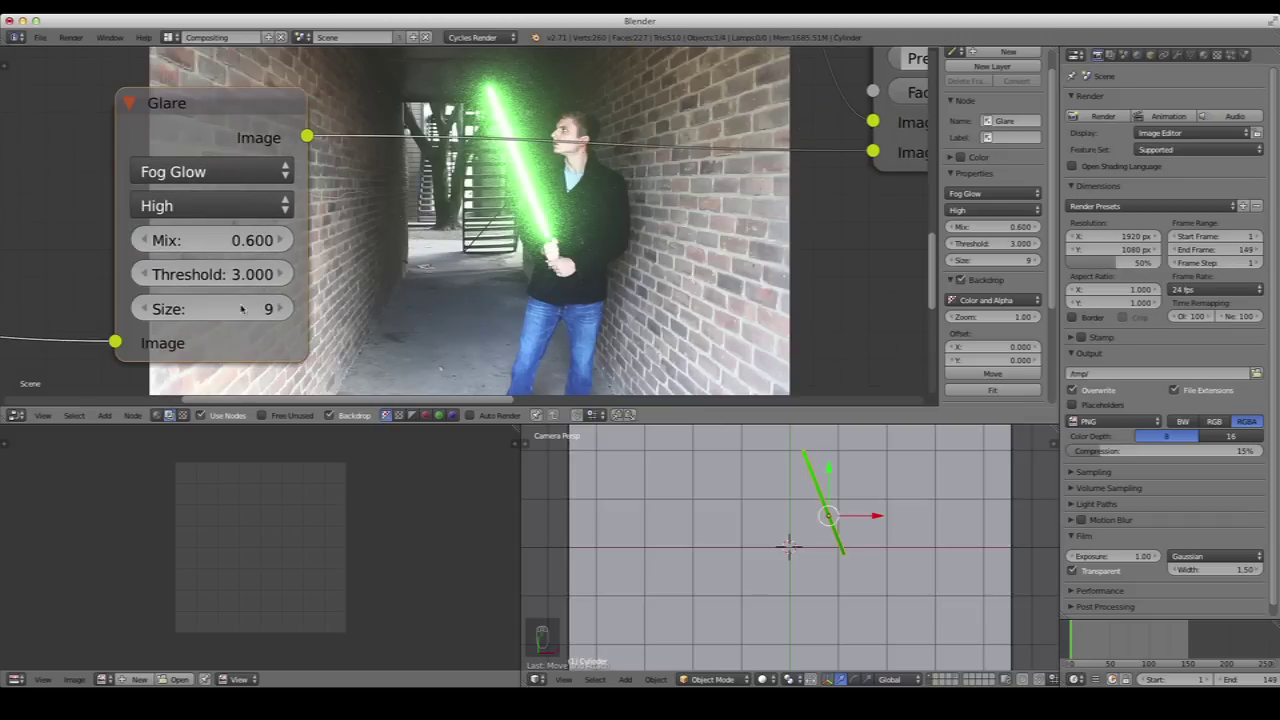
{"action": "left_click", "coordinate": [220, 173]}
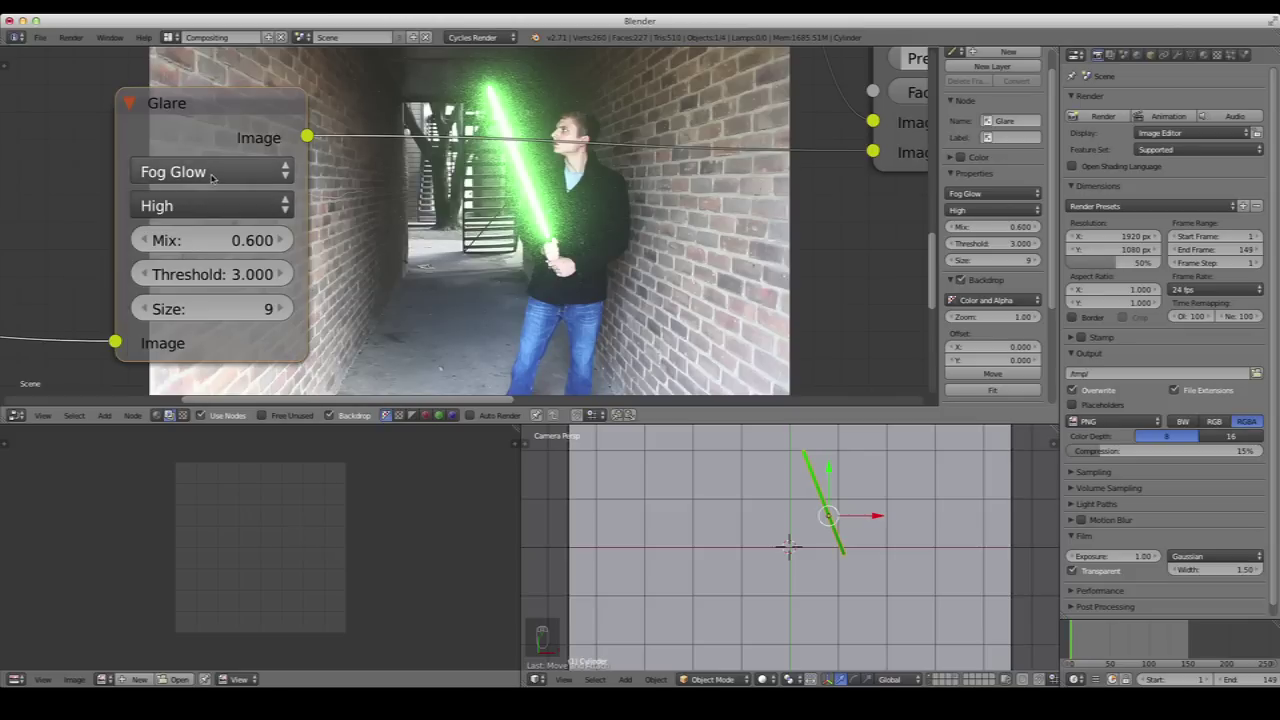
{"action": "left_click", "coordinate": [214, 240]}
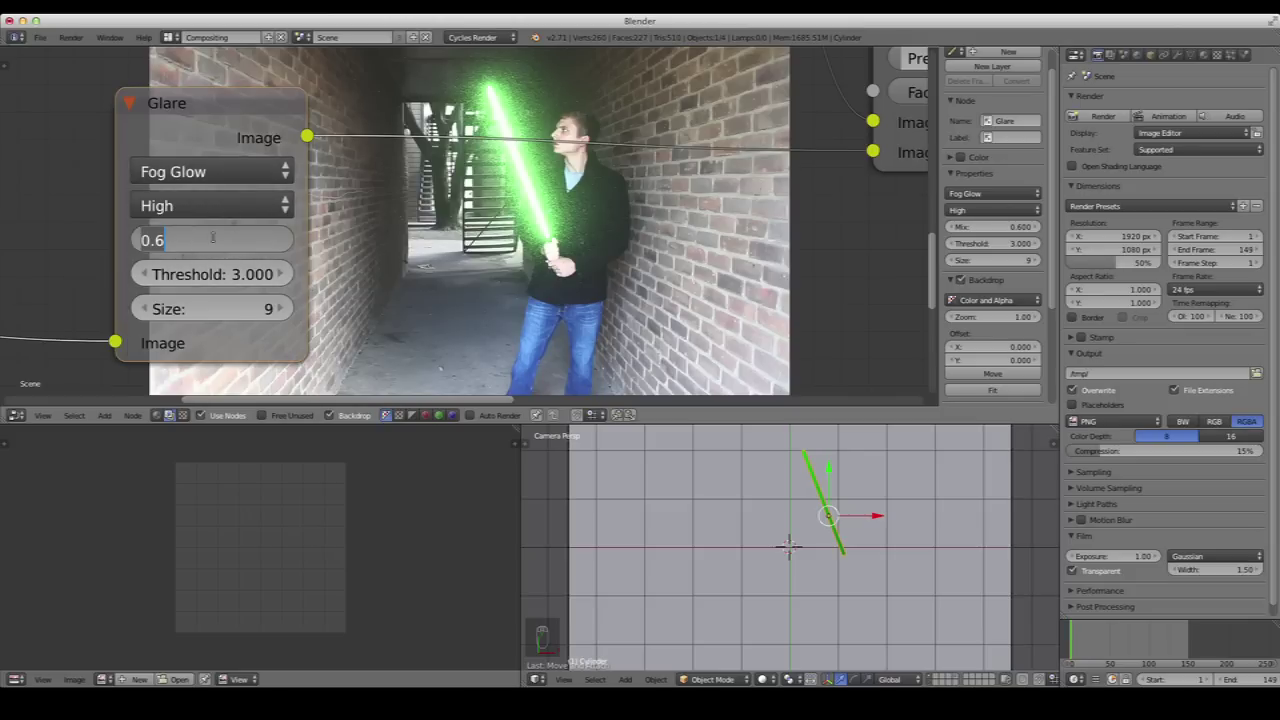
{"action": "type", "text": "1"}
{"action": "key", "text": "Return"}
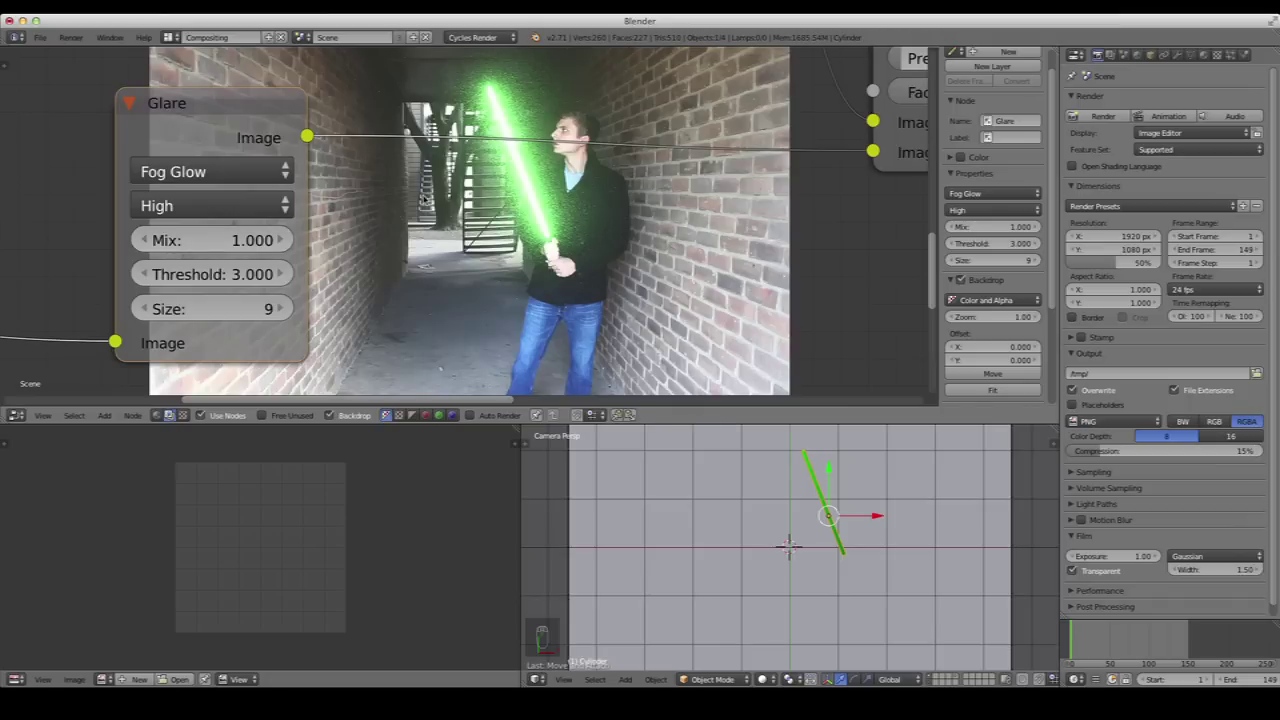
Try a size of 6 on the Glare node
{"action": "left_click", "coordinate": [252, 308]}
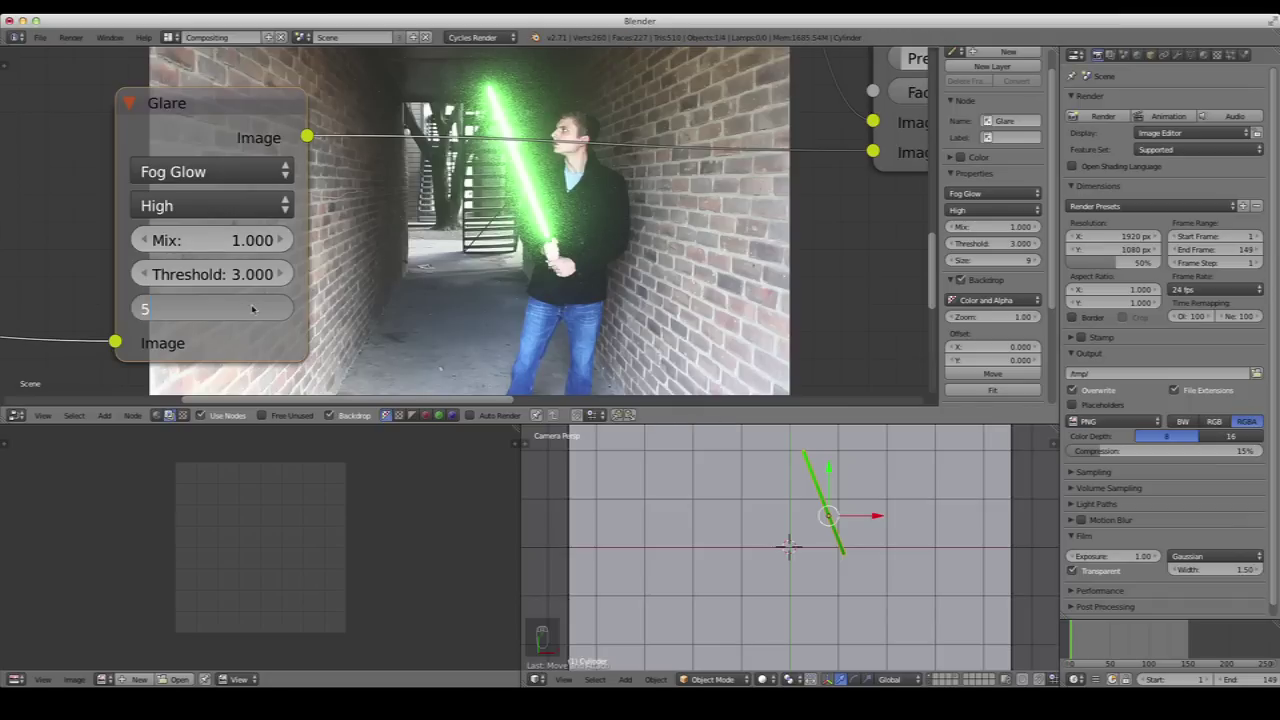
{"action": "type", "text": "6"}
{"action": "key", "text": "Return"}
{"action": "scroll", "coordinate": [252, 308], "scroll_direction": "up", "scroll_amount": 2}
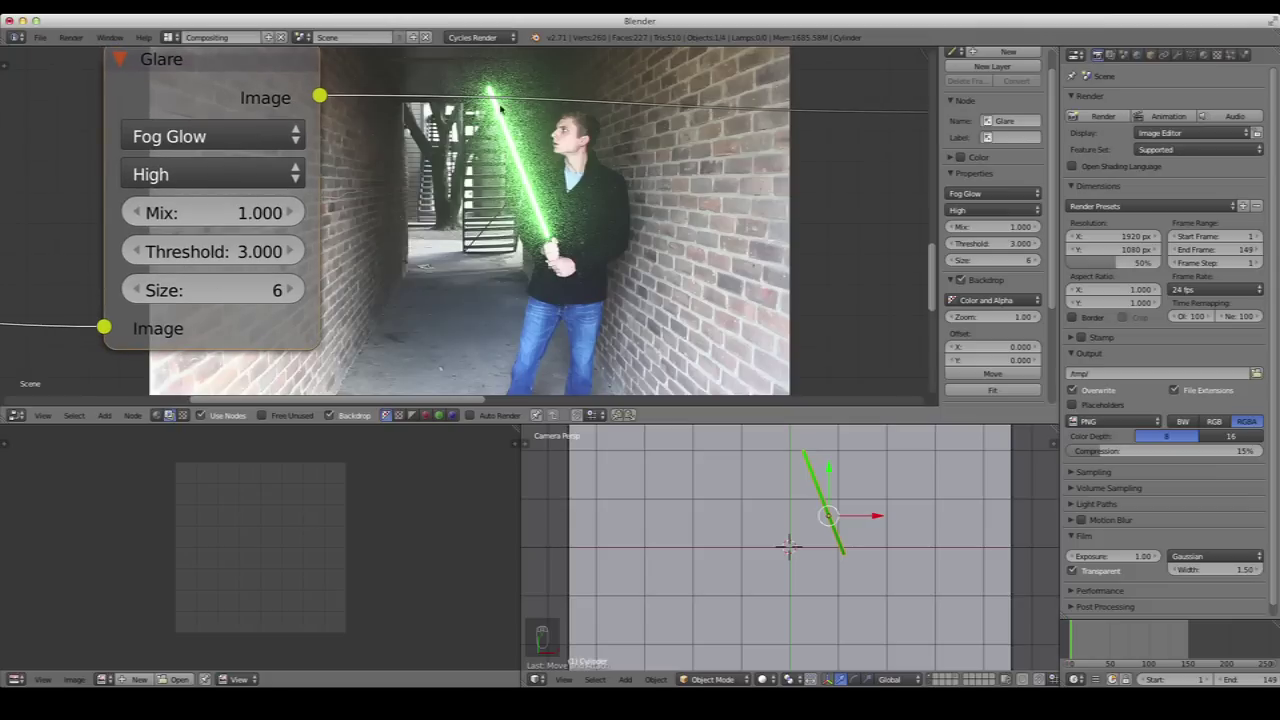
Set the Glare node's size to 8
{"action": "left_click", "coordinate": [268, 295]}
{"action": "type", "text": "8"}
{"action": "key", "text": "Return"}
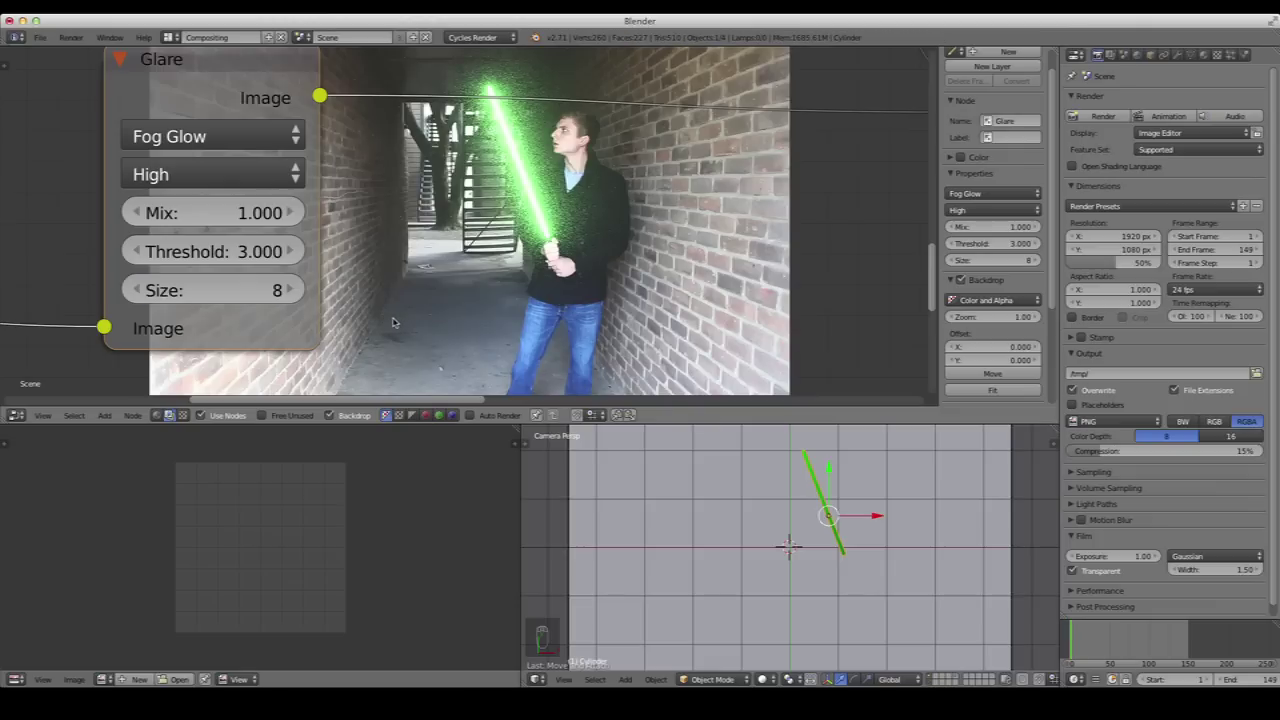
{"action": "scroll", "coordinate": [470, 302], "scroll_direction": "down", "scroll_amount": 3}
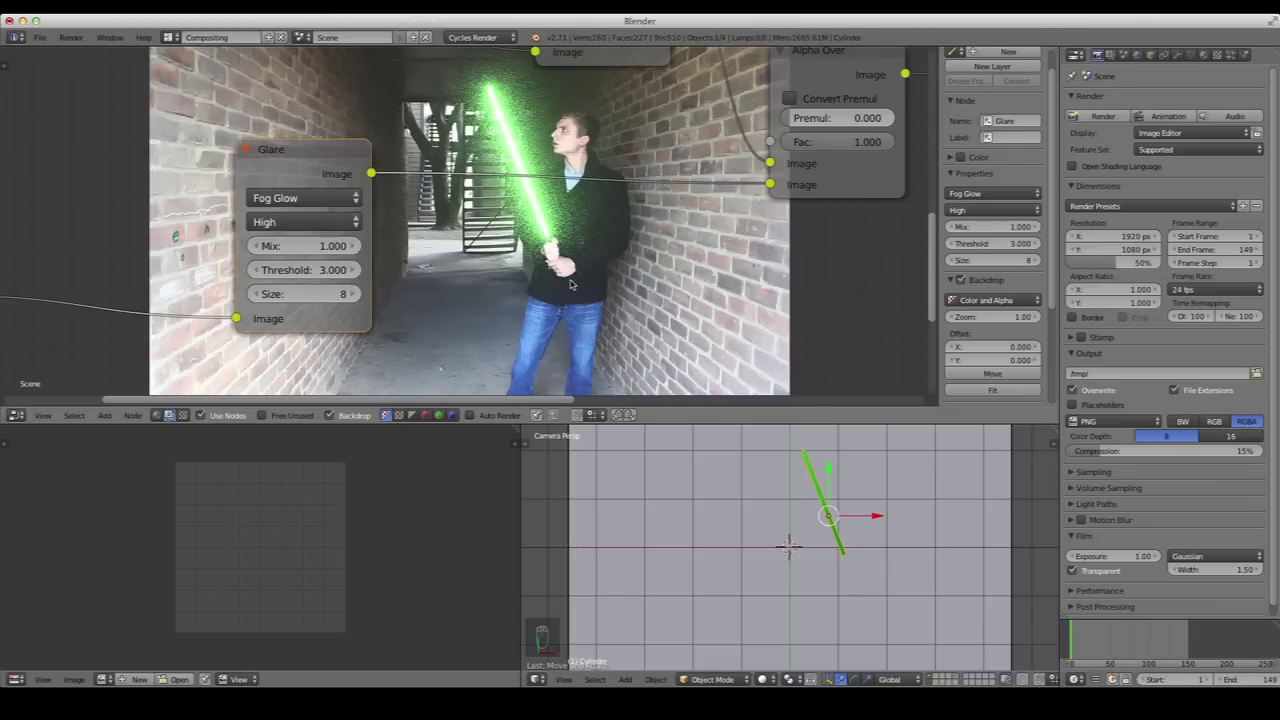
{"action": "scroll", "coordinate": [428, 290], "scroll_direction": "down", "scroll_amount": 4}
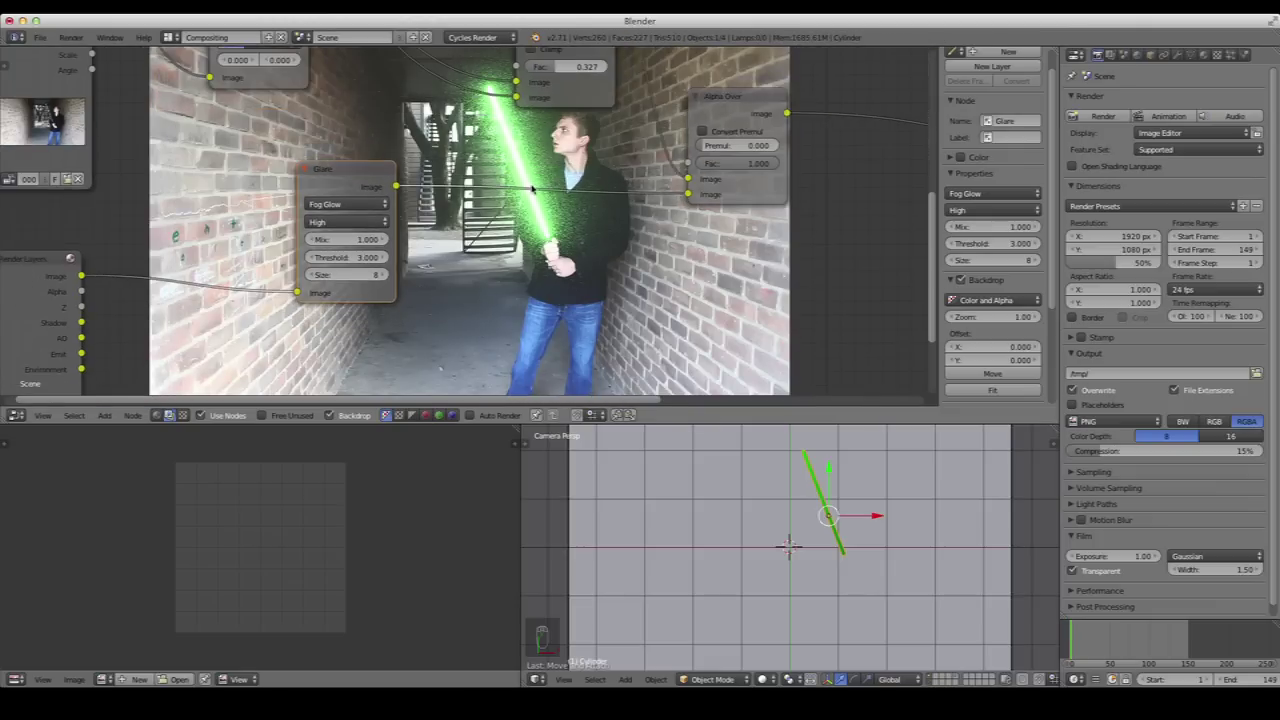
Insert a Blur node on the link between the background Render Layers node and the Add node
{"action": "middle_click_drag", "start_coordinate": [563, 353], "coordinate": [602, 414]}
{"action": "middle_click_drag", "start_coordinate": [540, 142], "coordinate": [546, 238]}
{"action": "scroll", "coordinate": [557, 135], "scroll_direction": "down", "scroll_amount": 3}
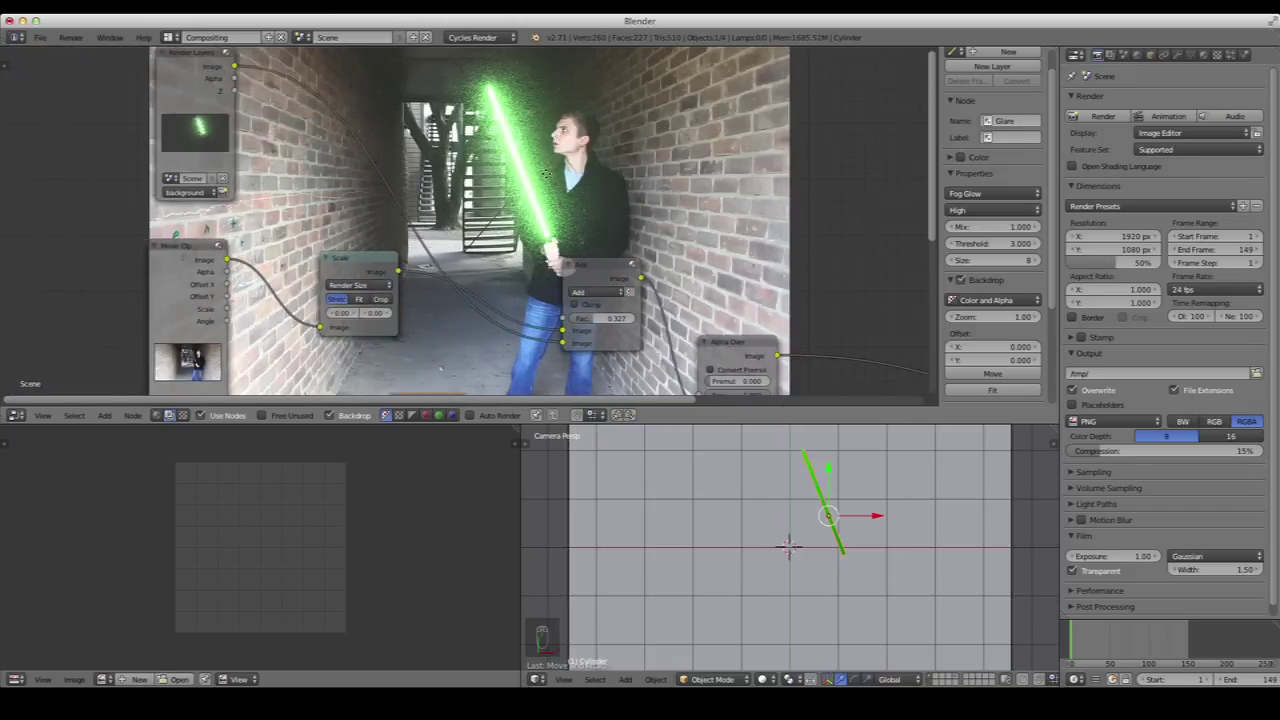
{"action": "middle_click_drag", "start_coordinate": [420, 100], "coordinate": [425, 150]}
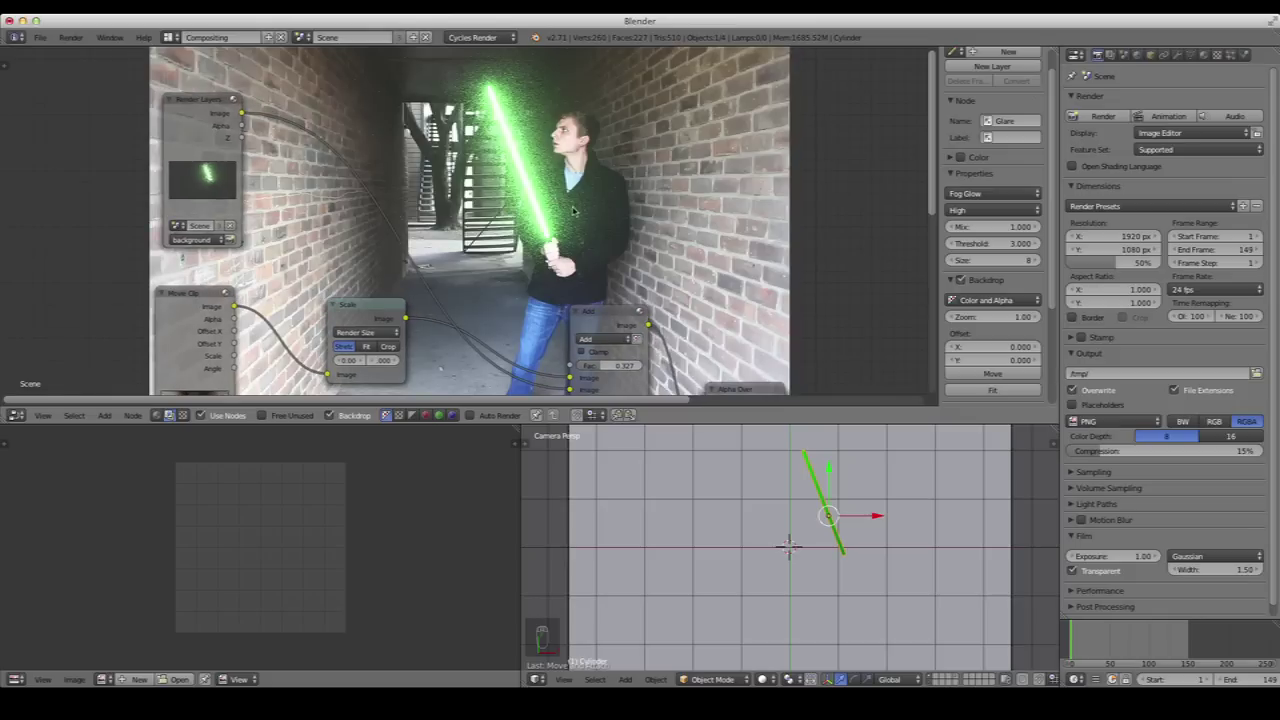
{"action": "scroll", "coordinate": [1203, 591], "scroll_direction": "down", "scroll_amount": 1}
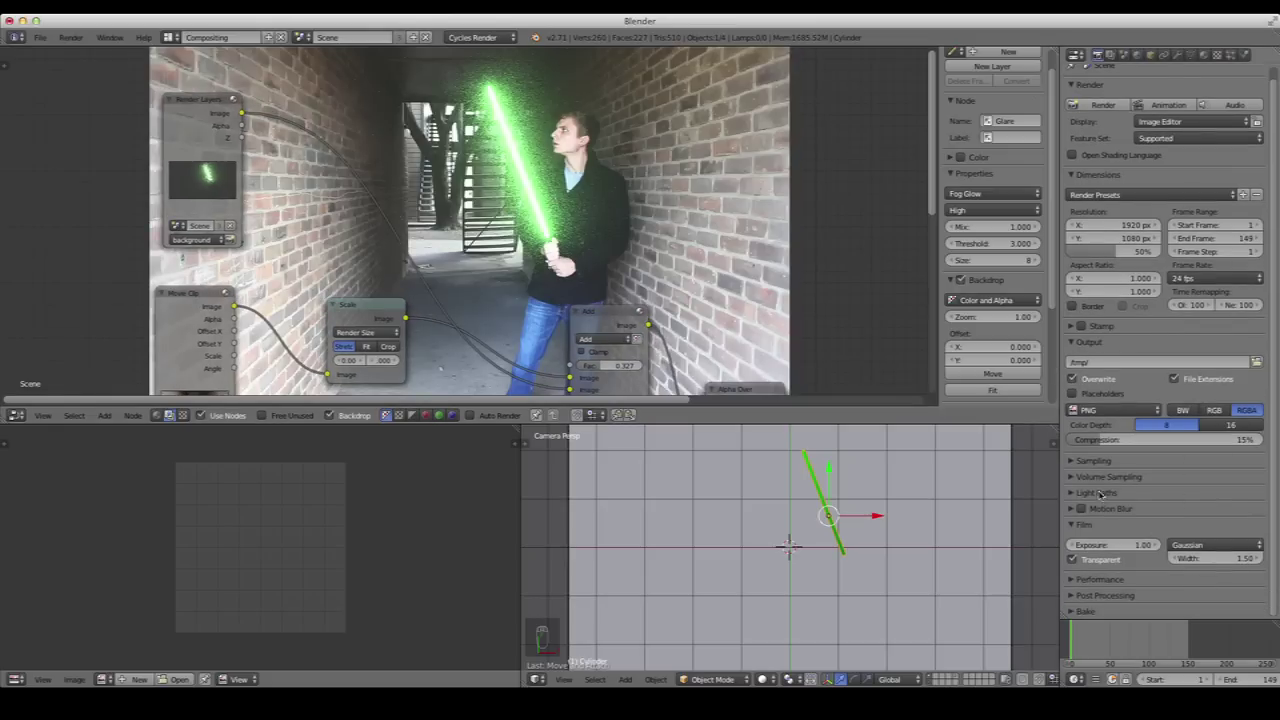
{"action": "scroll", "coordinate": [338, 236], "scroll_direction": "up", "scroll_amount": 1}
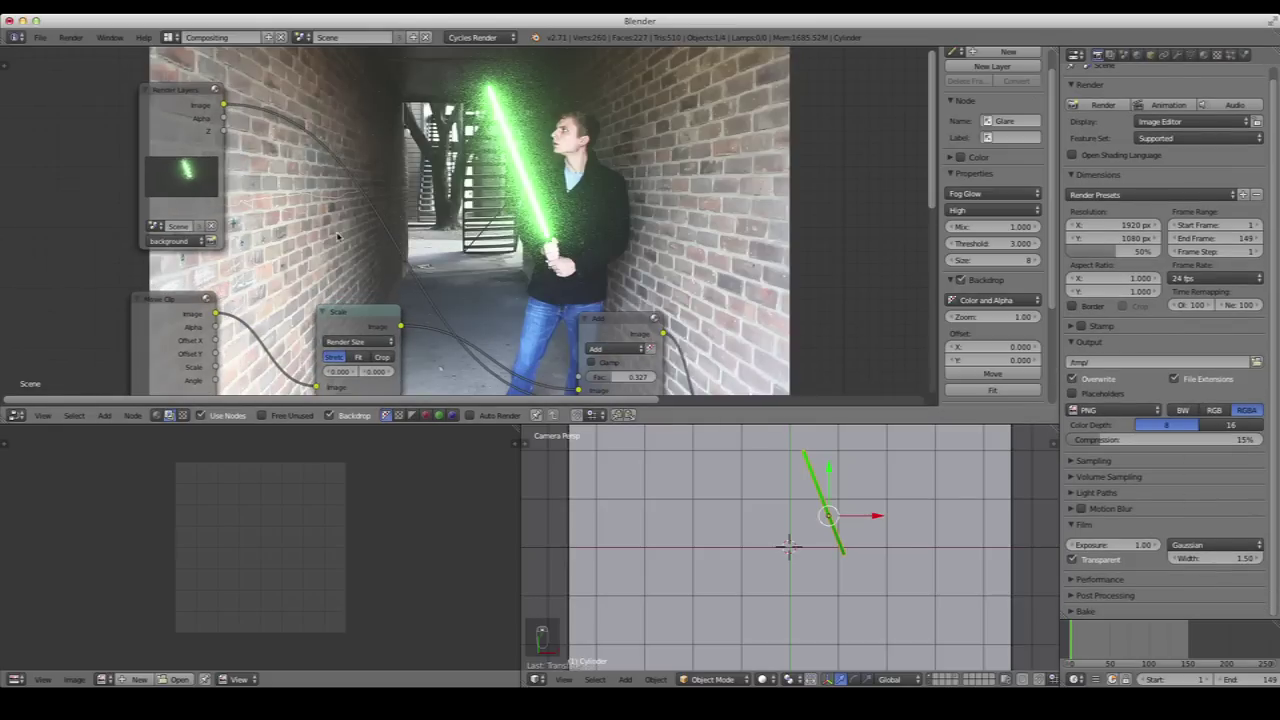
{"action": "key", "text": "shift+a"}
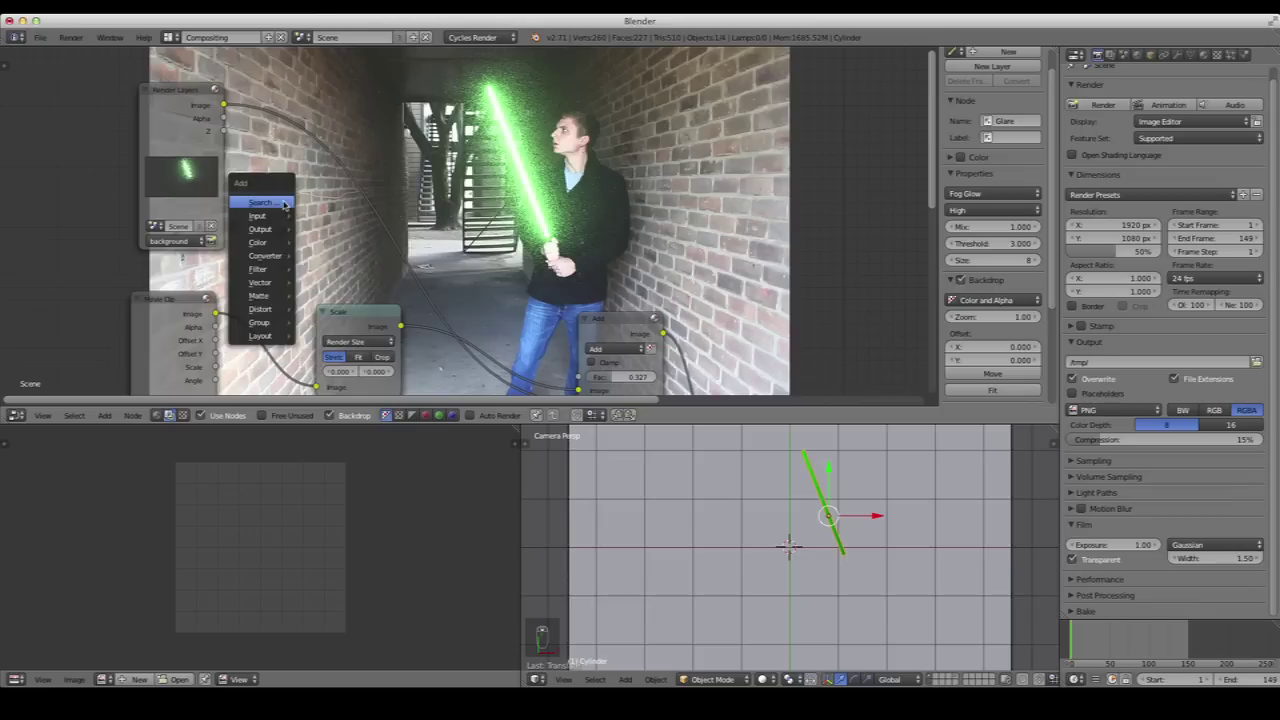
{"action": "left_click", "coordinate": [284, 203]}
{"action": "type", "text": "blur"}
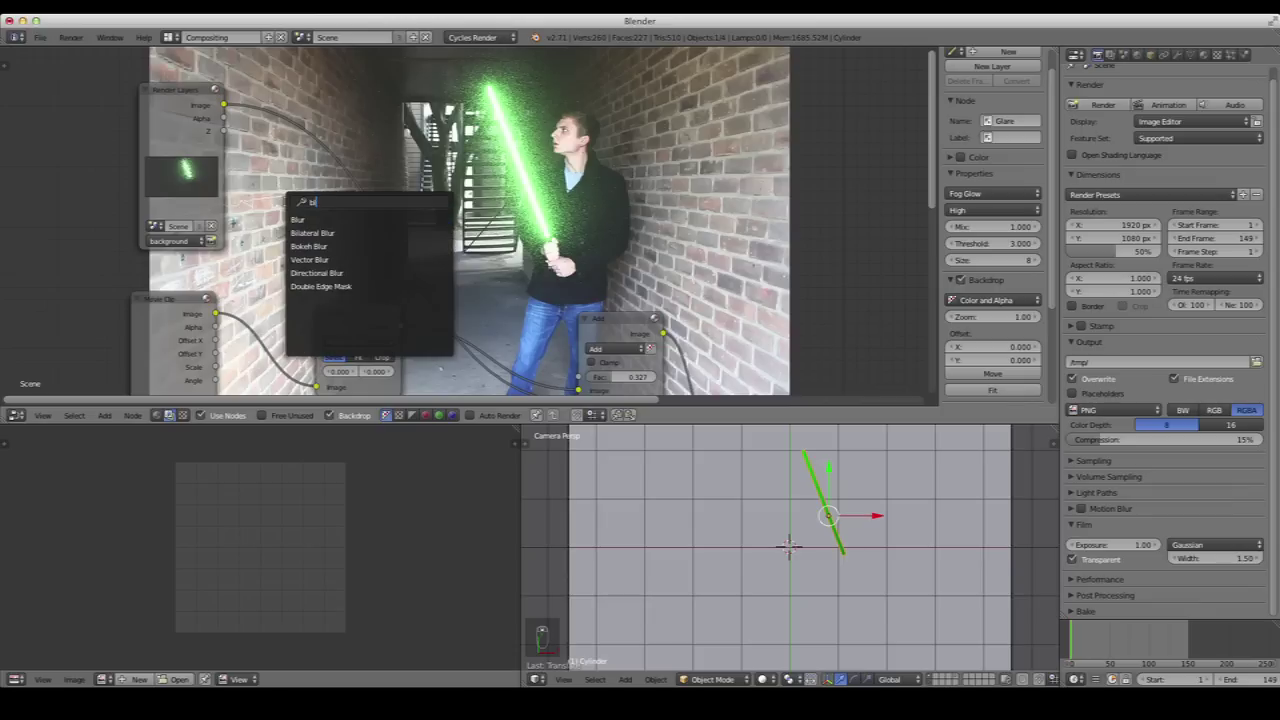
{"action": "key", "text": "Return"}
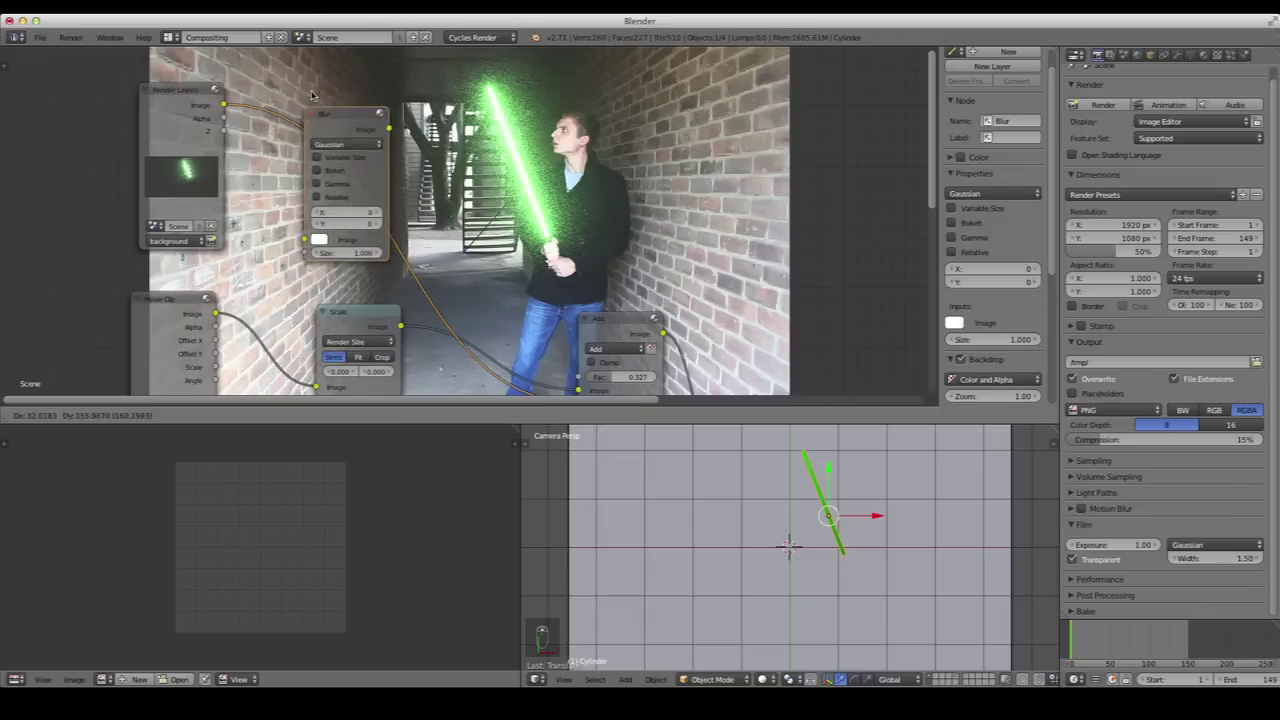
{"action": "left_click", "coordinate": [292, 96]}
Change the Blur node's filter type to Fast Gaussian
{"action": "scroll", "coordinate": [334, 175], "scroll_direction": "up", "scroll_amount": 2}
{"action": "middle_click_drag", "start_coordinate": [334, 175], "coordinate": [370, 207]}
{"action": "left_click", "coordinate": [313, 128]}
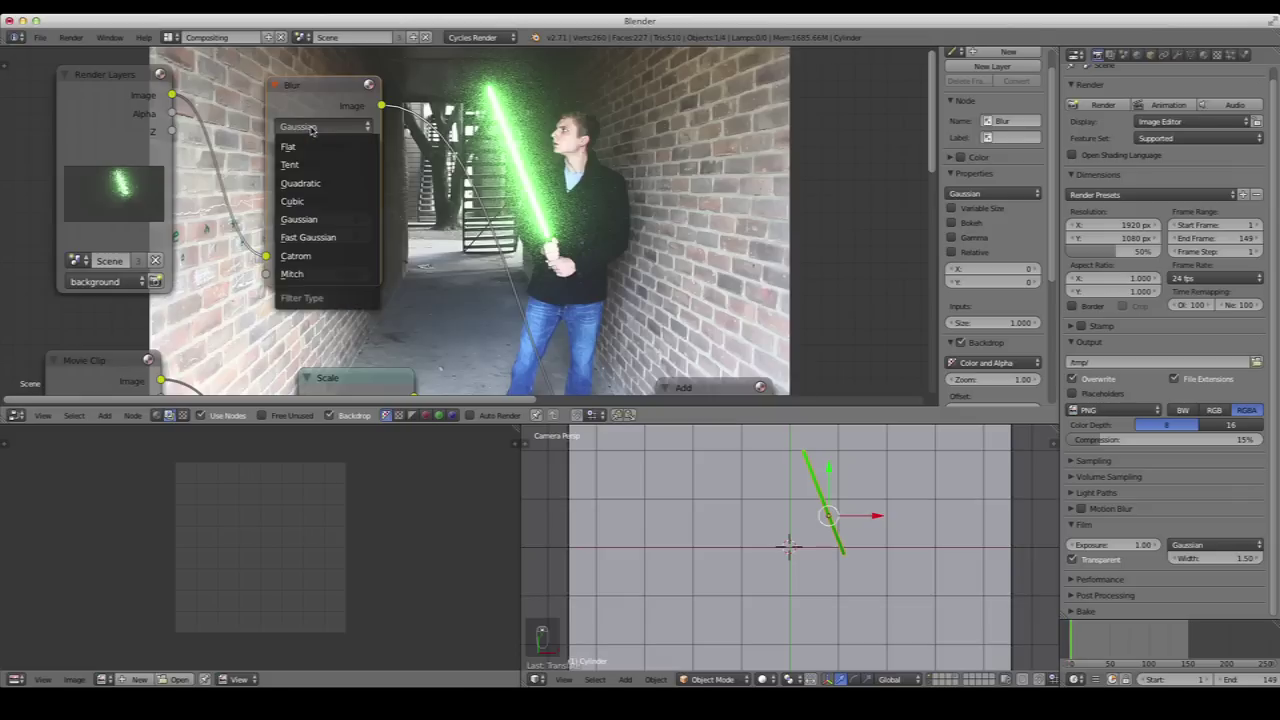
{"action": "left_click", "coordinate": [320, 238]}
Set the Blur node's X and Y amounts to 10
{"action": "scroll", "coordinate": [333, 161], "scroll_direction": "up", "scroll_amount": 1}
{"action": "left_click", "coordinate": [332, 157]}
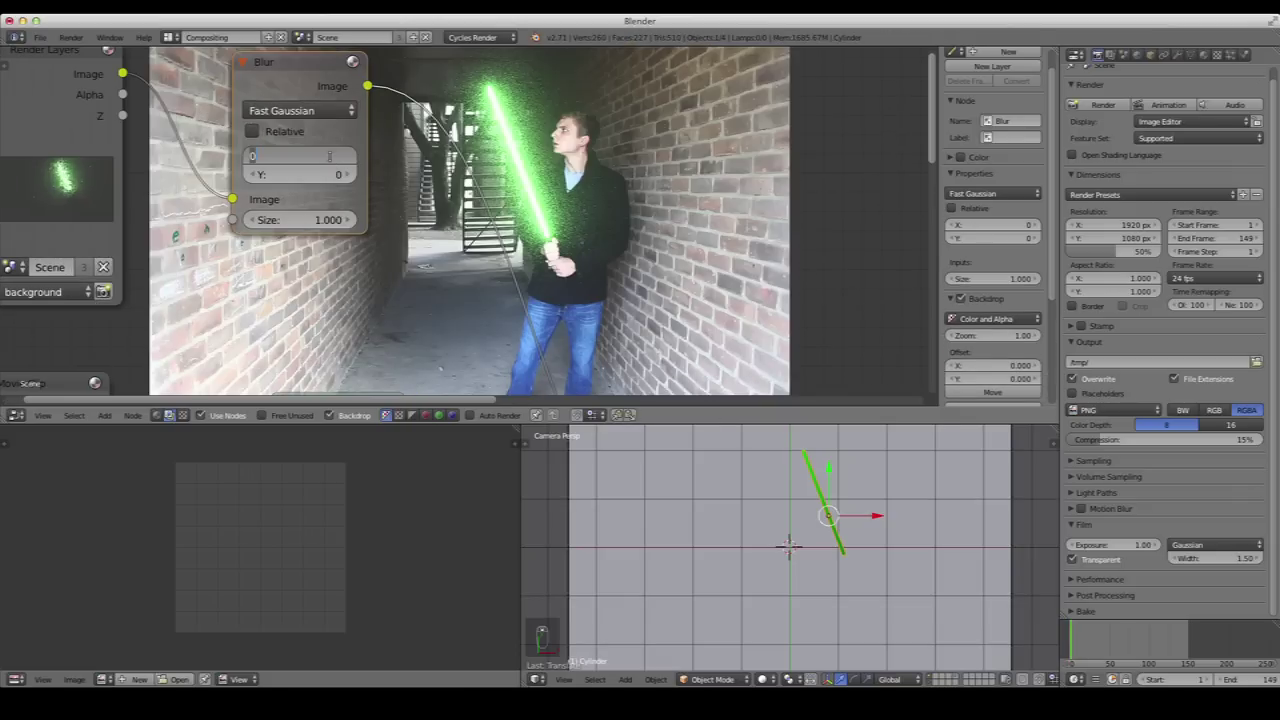
{"action": "type", "text": "10"}
{"action": "key", "text": "Tab"}
{"action": "type", "text": "10"}
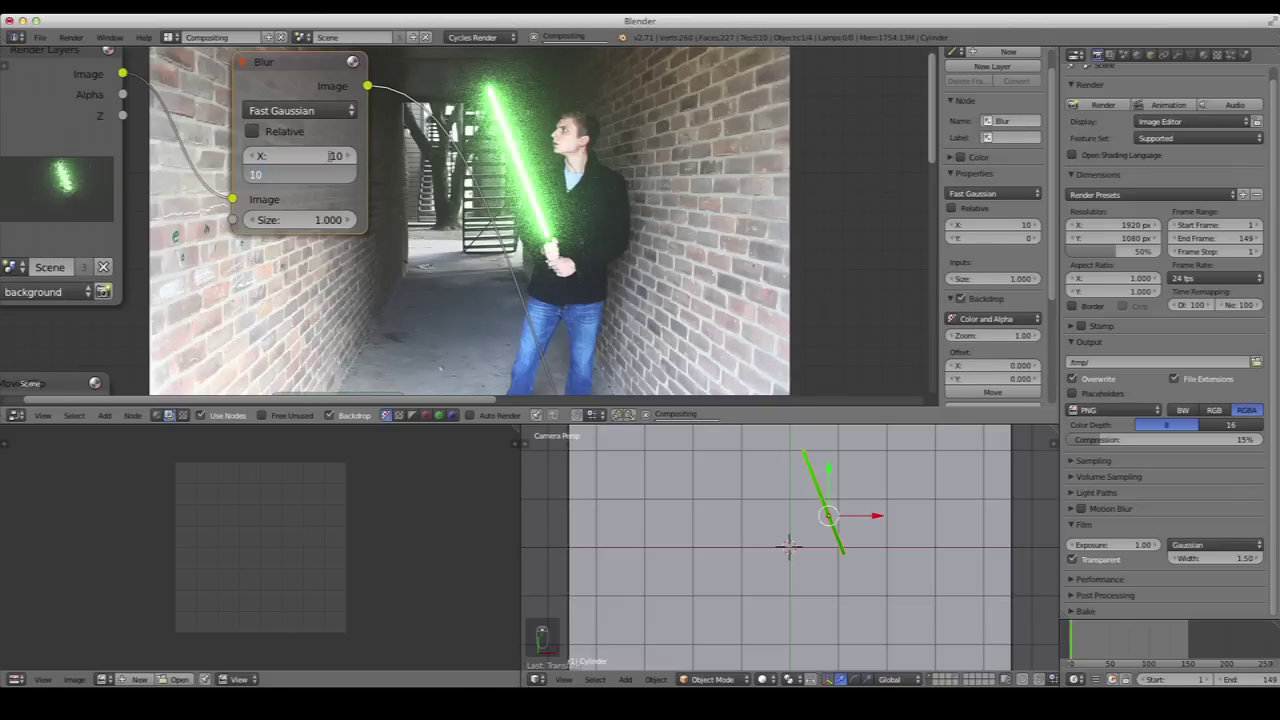
{"action": "key", "text": "Return"}
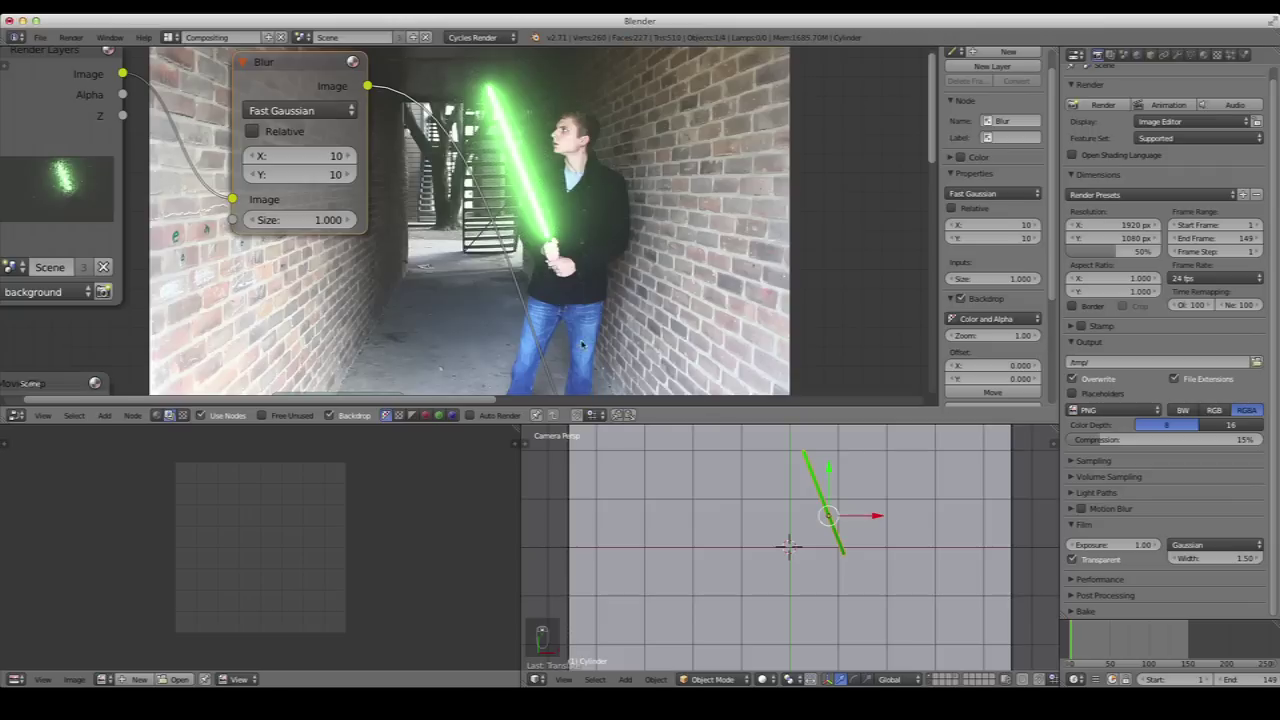
Try a Blur node size of 0.5 and restore the size to 1
{"action": "scroll", "coordinate": [644, 330], "scroll_direction": "up", "scroll_amount": 2}
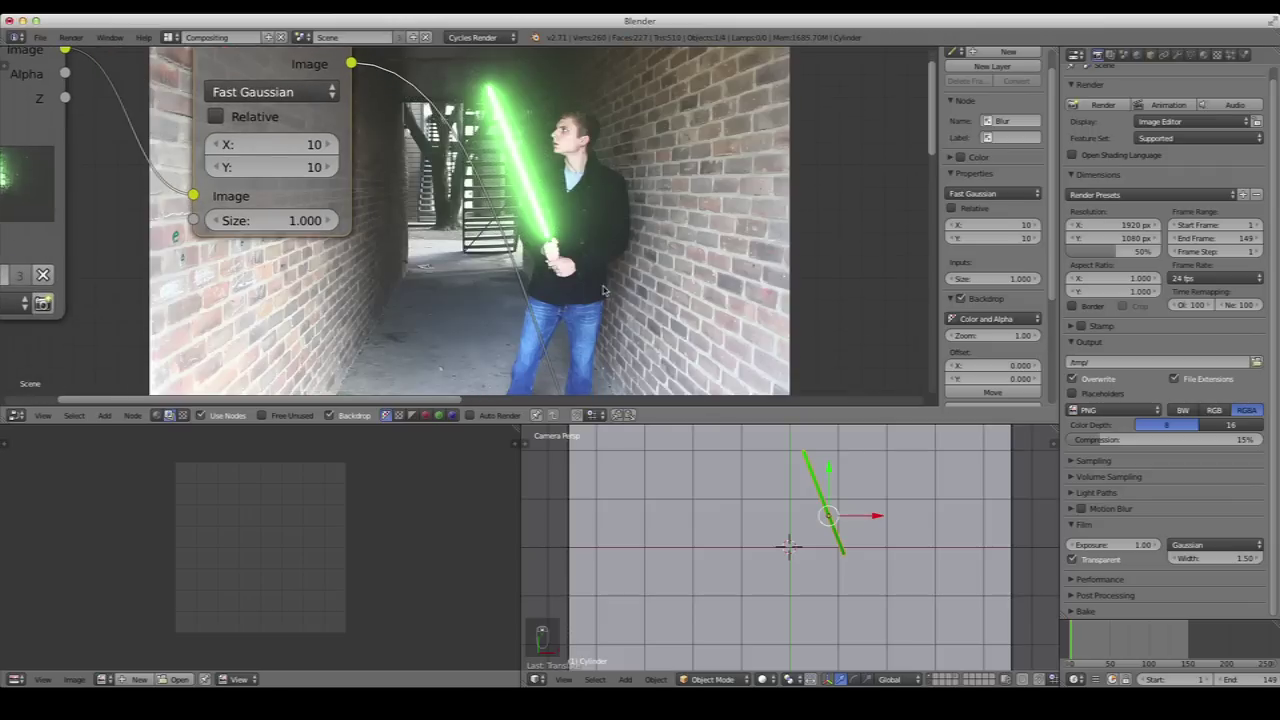
{"action": "middle_click_drag", "start_coordinate": [425, 277], "coordinate": [461, 312]}
{"action": "left_click", "coordinate": [325, 254]}
{"action": "type", "text": "0.5"}
{"action": "key", "text": "Return"}
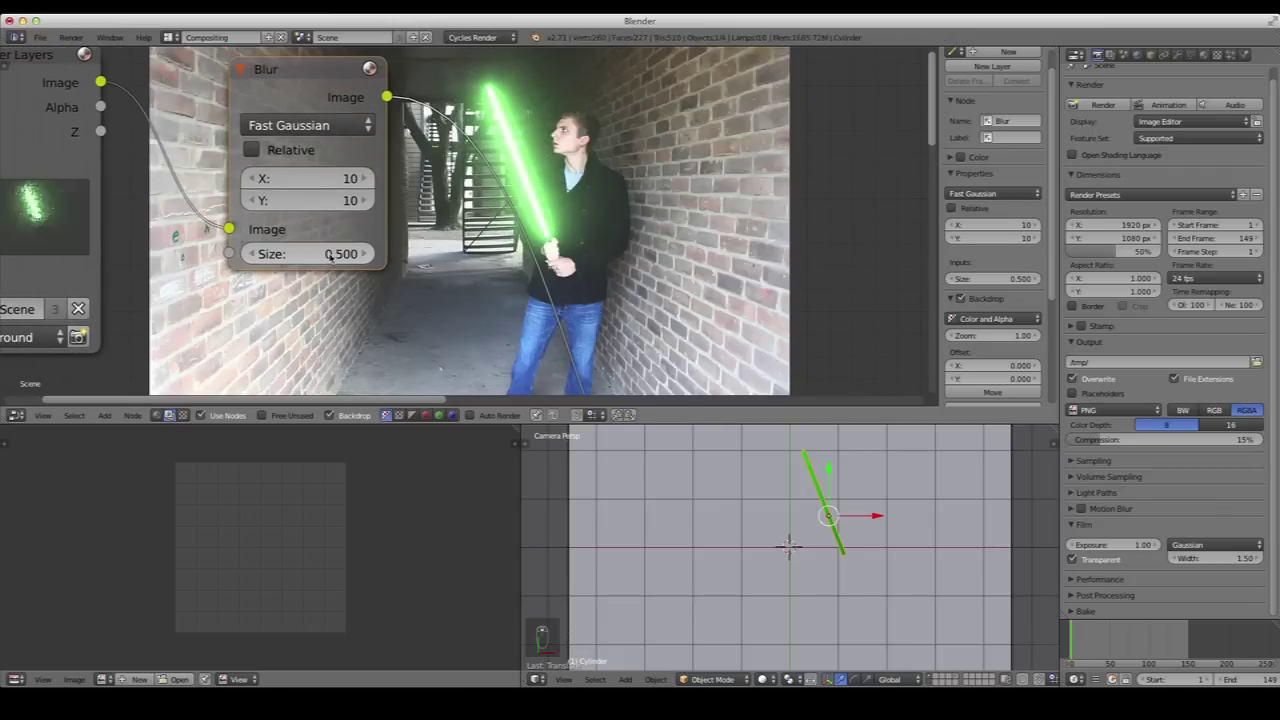
{"action": "left_click", "coordinate": [340, 254]}
{"action": "type", "text": "1"}
{"action": "key", "text": "Return"}
Set the Blur node's X and Y amounts to 8
{"action": "left_click", "coordinate": [344, 180]}
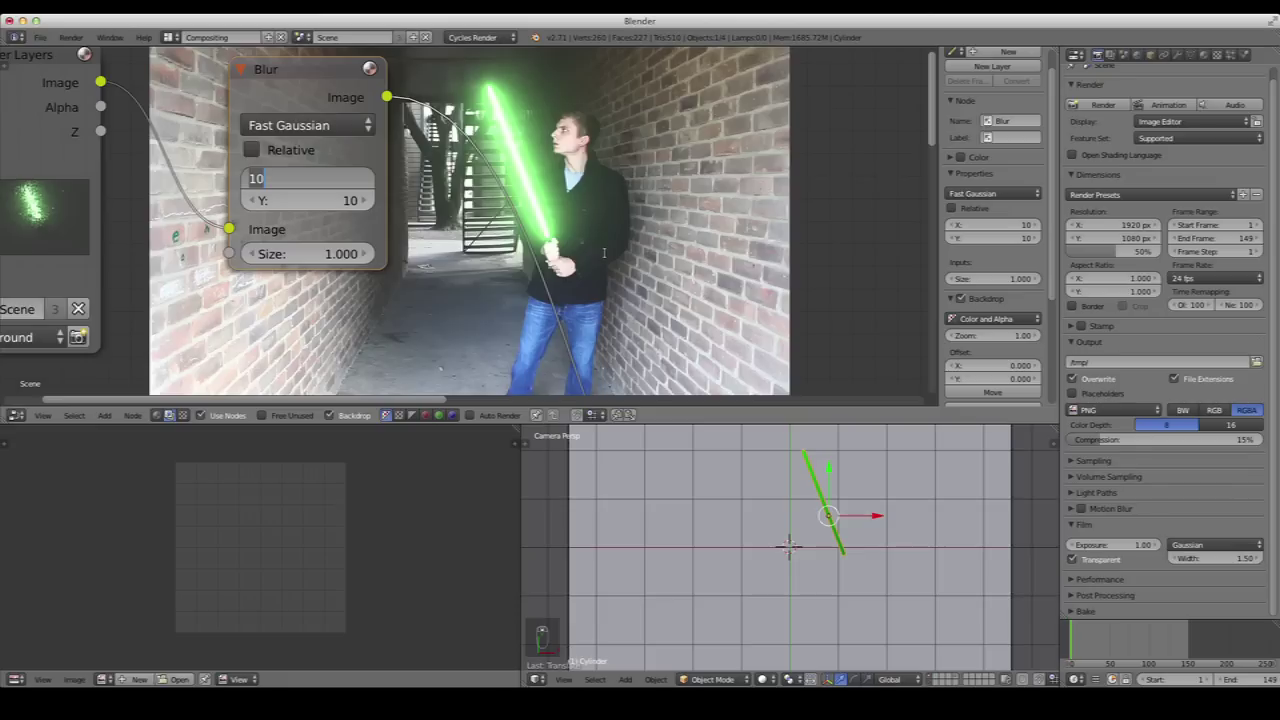
{"action": "type", "text": "8"}
{"action": "key", "text": "Tab"}
{"action": "type", "text": "8"}
{"action": "key", "text": "Return"}
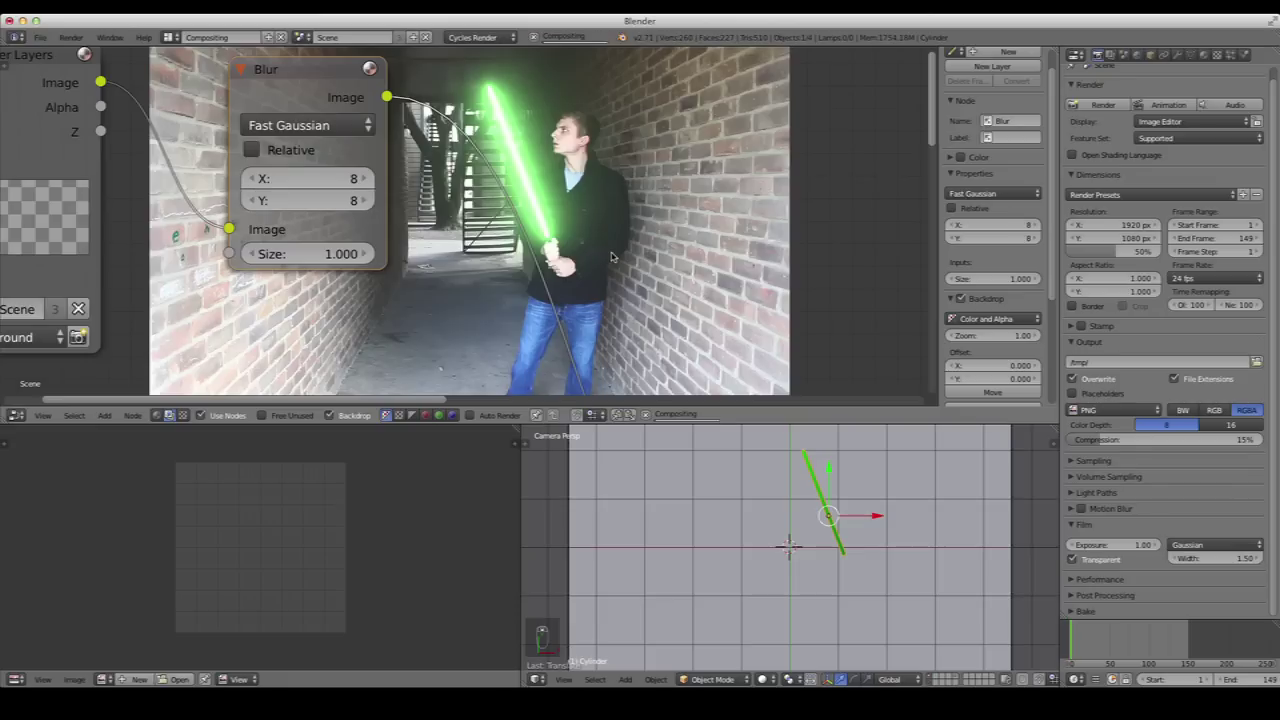
Change the Blur node's filter type to Gaussian and enable Bokeh
{"action": "left_click", "coordinate": [345, 126]}
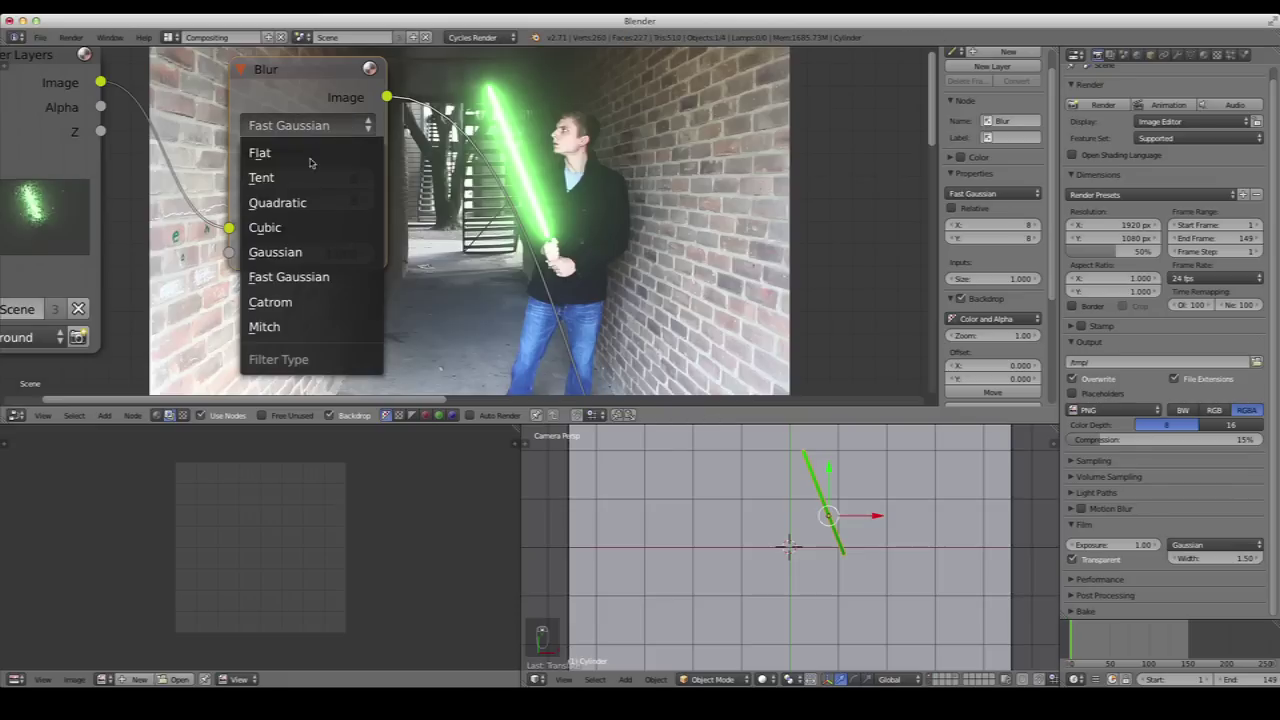
{"action": "left_click", "coordinate": [300, 252]}
{"action": "left_click", "coordinate": [252, 175]}
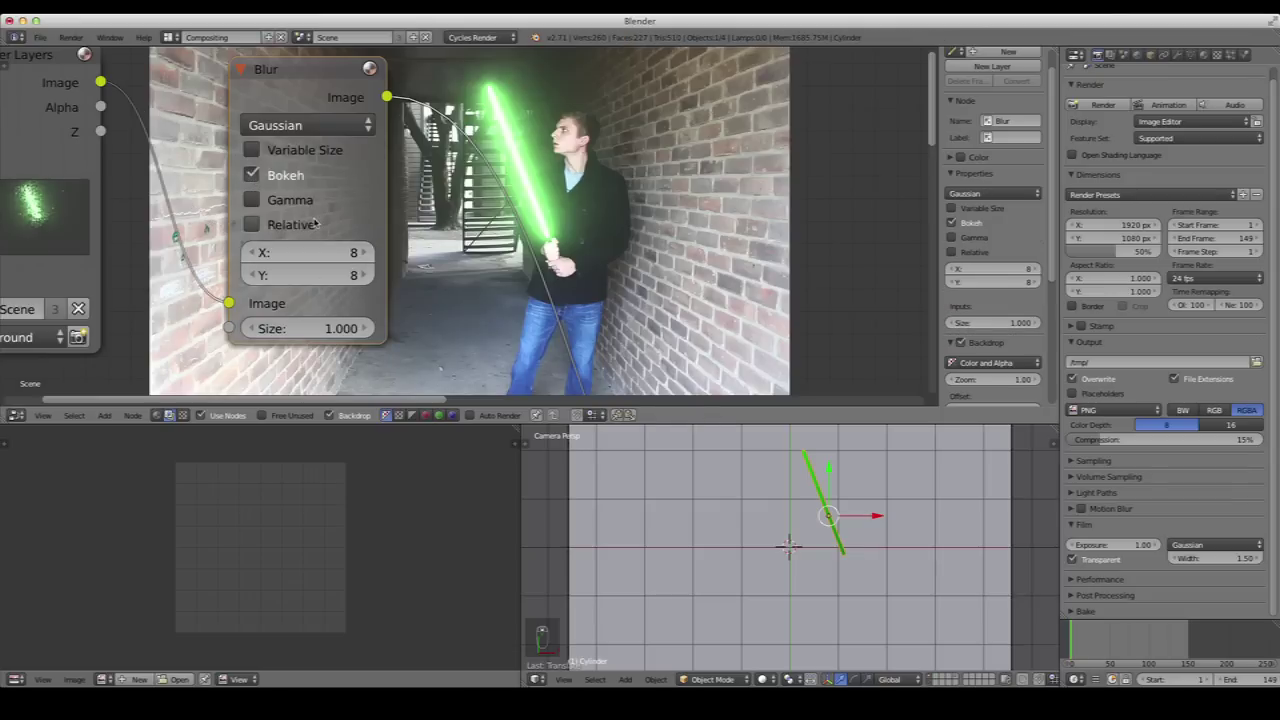
Set the Blur node's size to 1.5
{"action": "scroll", "coordinate": [317, 224], "scroll_direction": "down", "scroll_amount": 1}
{"action": "middle_click_drag", "start_coordinate": [553, 301], "coordinate": [497, 124]}
{"action": "scroll", "coordinate": [497, 124], "scroll_direction": "down", "scroll_amount": 3}
{"action": "middle_click_drag", "start_coordinate": [417, 182], "coordinate": [452, 257]}
{"action": "scroll", "coordinate": [452, 257], "scroll_direction": "up", "scroll_amount": 4}
{"action": "scroll", "coordinate": [469, 307], "scroll_direction": "down", "scroll_amount": 2}
{"action": "middle_click_drag", "start_coordinate": [320, 272], "coordinate": [314, 186]}
{"action": "left_click_drag", "start_coordinate": [326, 137], "coordinate": [306, 137]}
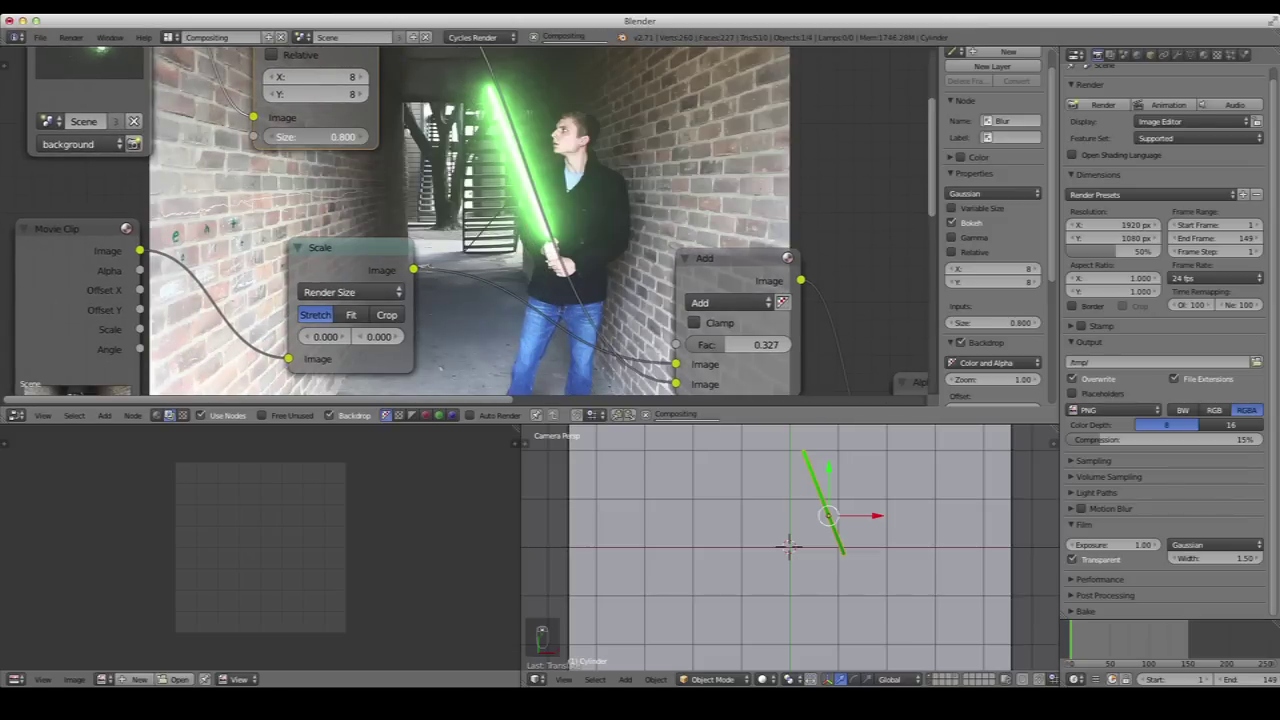
{"action": "left_click", "coordinate": [322, 137]}
{"action": "type", "text": "1.5"}
{"action": "key", "text": "Return"}
Lower the Add node's factor to about 0.118
{"action": "scroll", "coordinate": [598, 242], "scroll_direction": "down", "scroll_amount": 1}
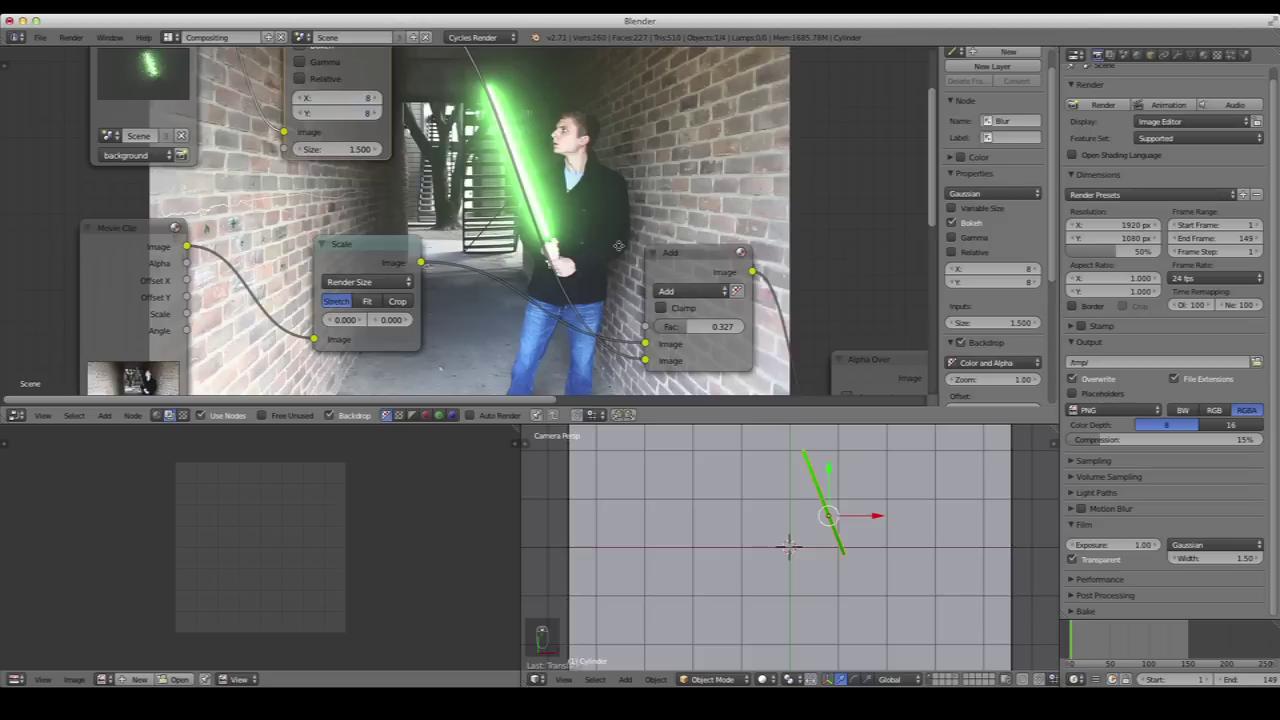
{"action": "middle_click_drag", "start_coordinate": [618, 246], "coordinate": [549, 162]}
{"action": "scroll", "coordinate": [622, 250], "scroll_direction": "up", "scroll_amount": 1}
{"action": "left_click_drag", "start_coordinate": [637, 248], "coordinate": [612, 248]}
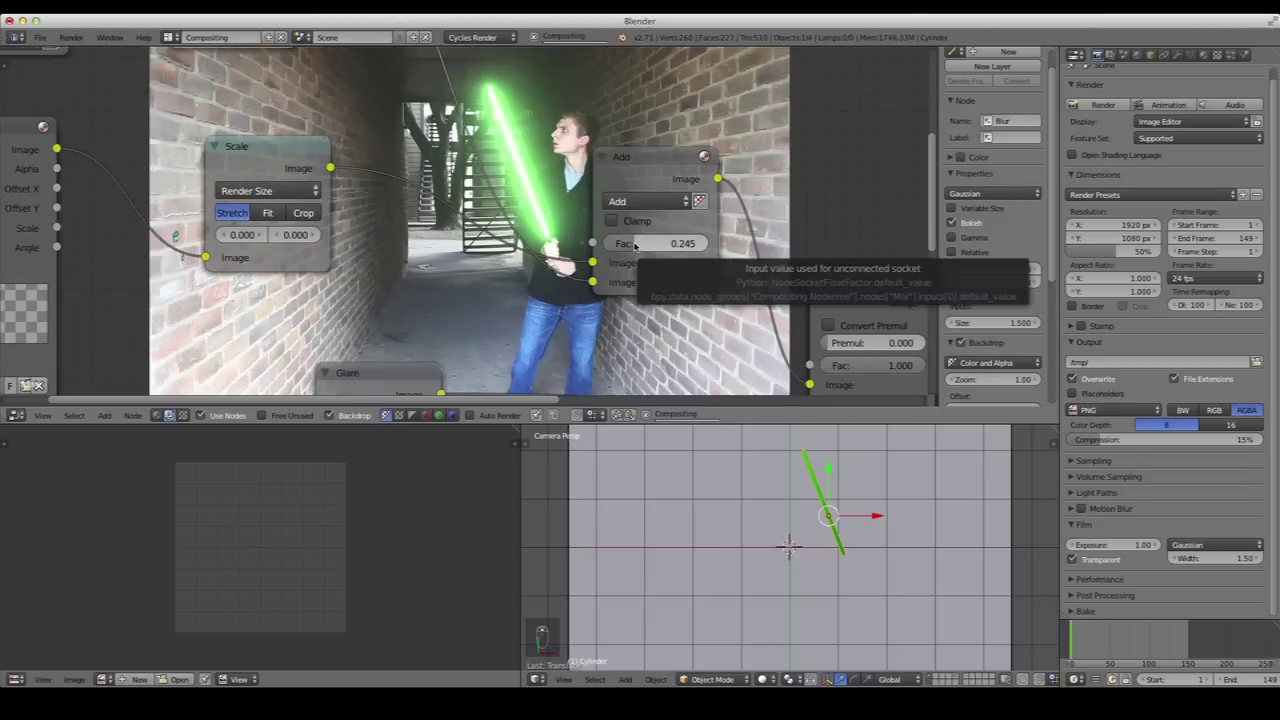
{"action": "left_click_drag", "start_coordinate": [639, 246], "coordinate": [634, 246]}
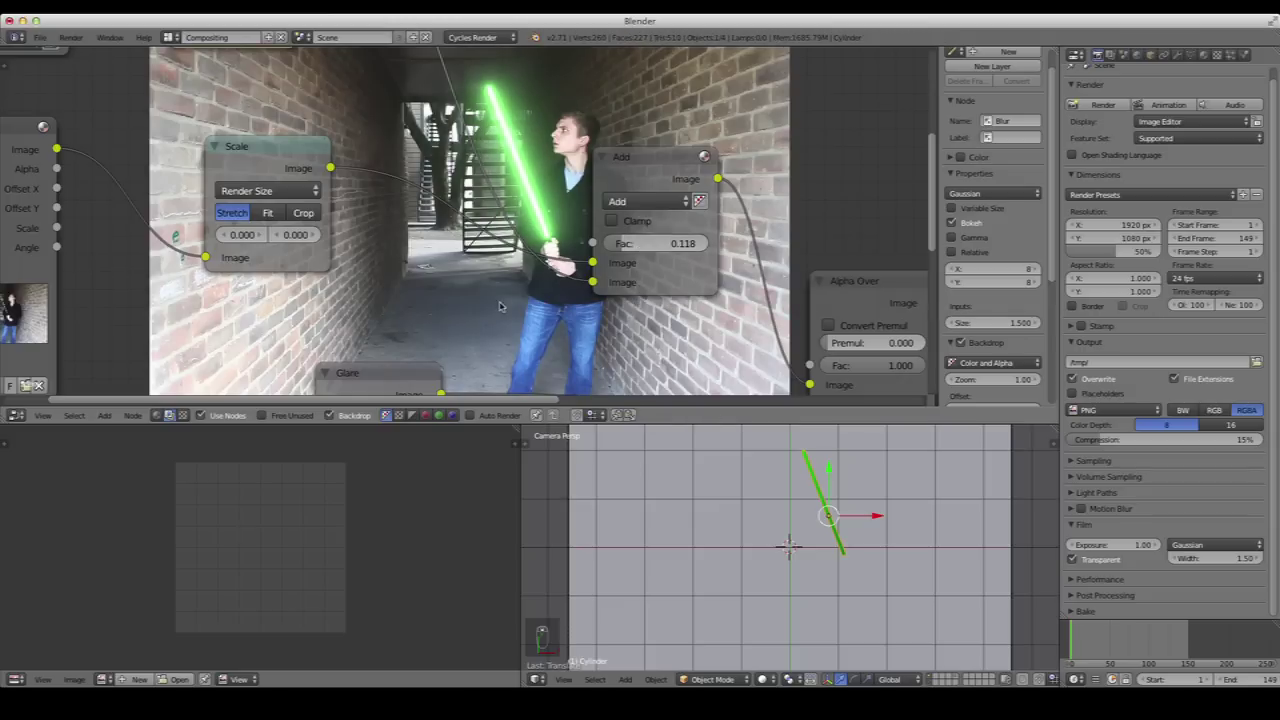
Bypass the Add node by rerouting the Scale node's output directly into the Alpha Over node's first image input
{"action": "scroll", "coordinate": [506, 312], "scroll_direction": "down", "scroll_amount": 2}
{"action": "middle_click_drag", "start_coordinate": [512, 316], "coordinate": [565, 393]}
{"action": "scroll", "coordinate": [574, 294], "scroll_direction": "down", "scroll_amount": 2}
{"action": "scroll", "coordinate": [574, 356], "scroll_direction": "down", "scroll_amount": 1}
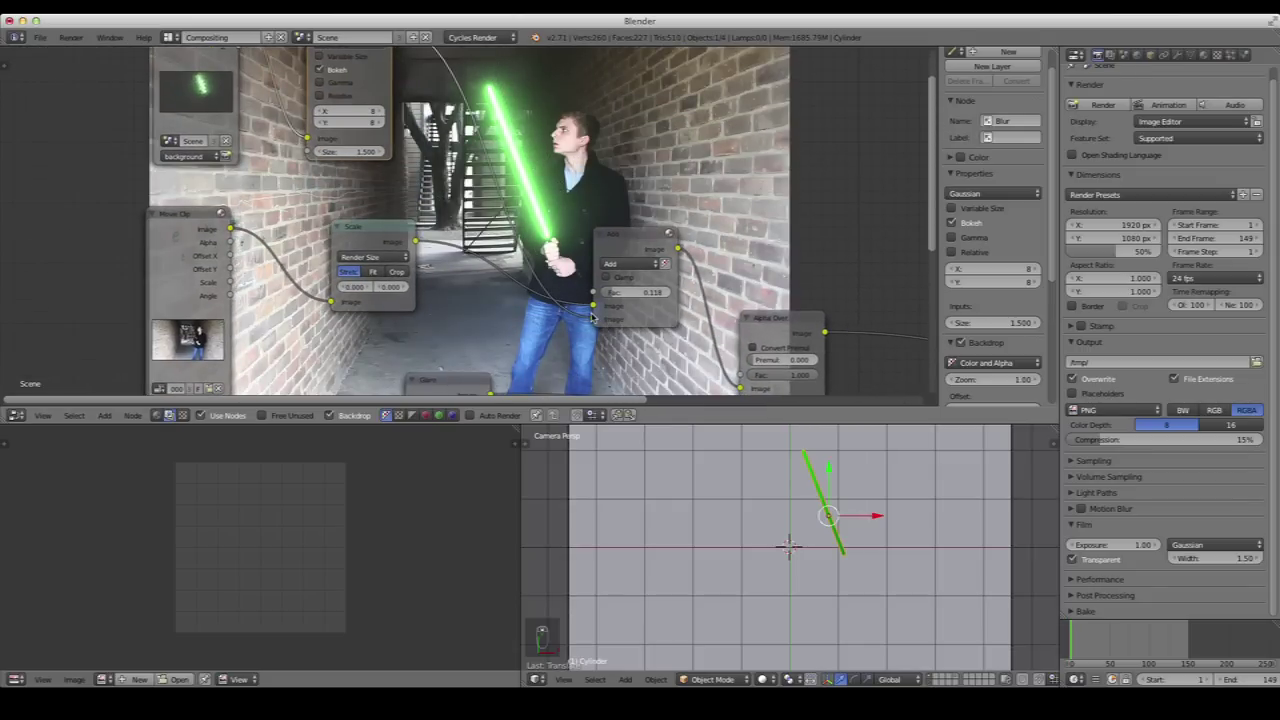
{"action": "middle_click_drag", "start_coordinate": [606, 342], "coordinate": [610, 250]}
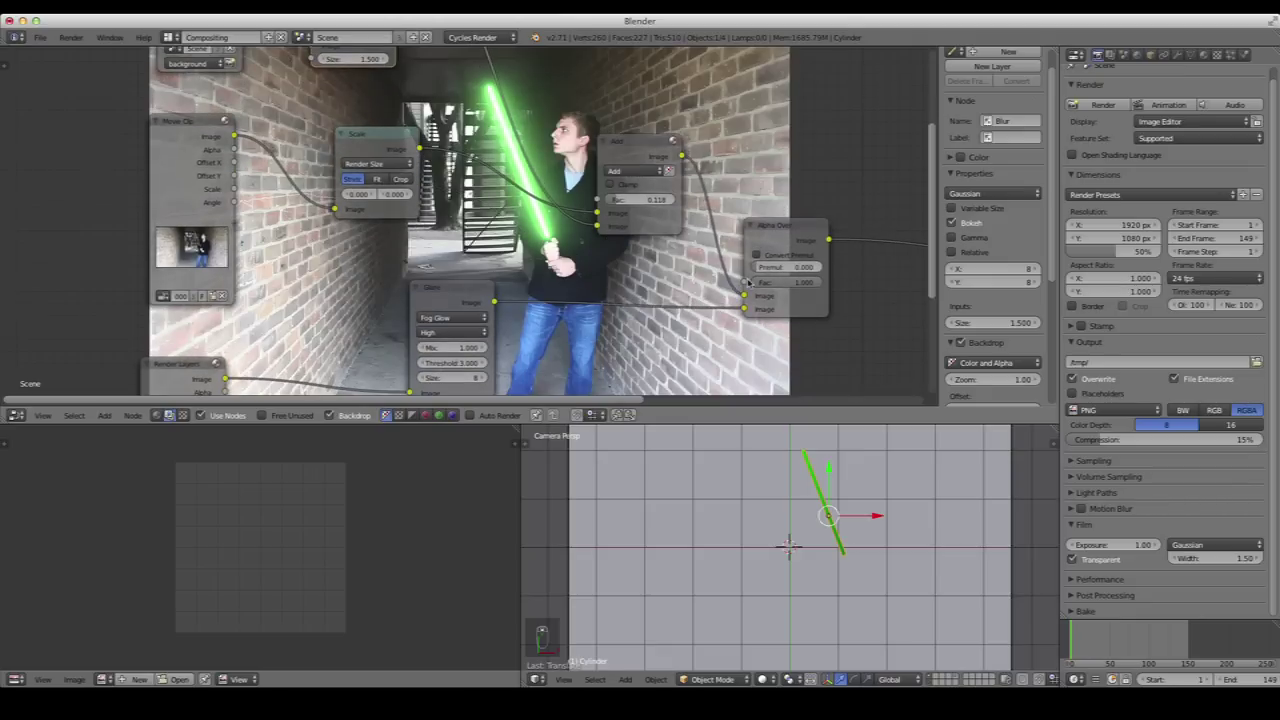
{"action": "left_click_drag", "start_coordinate": [598, 214], "coordinate": [744, 297]}
{"action": "scroll", "coordinate": [519, 311], "scroll_direction": "down", "scroll_amount": 2}
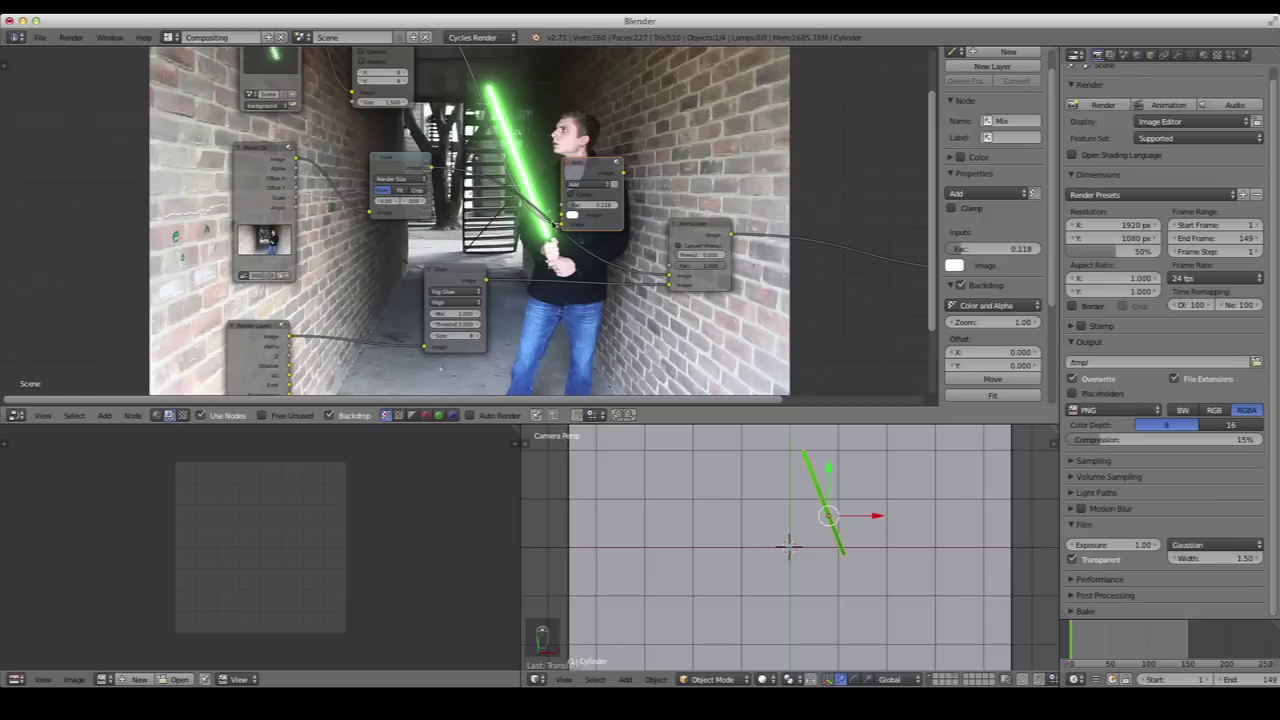
Set the Glare node's threshold to 1
{"action": "scroll", "coordinate": [519, 311], "scroll_direction": "down", "scroll_amount": 1}
{"action": "scroll", "coordinate": [519, 311], "scroll_direction": "up", "scroll_amount": 5}
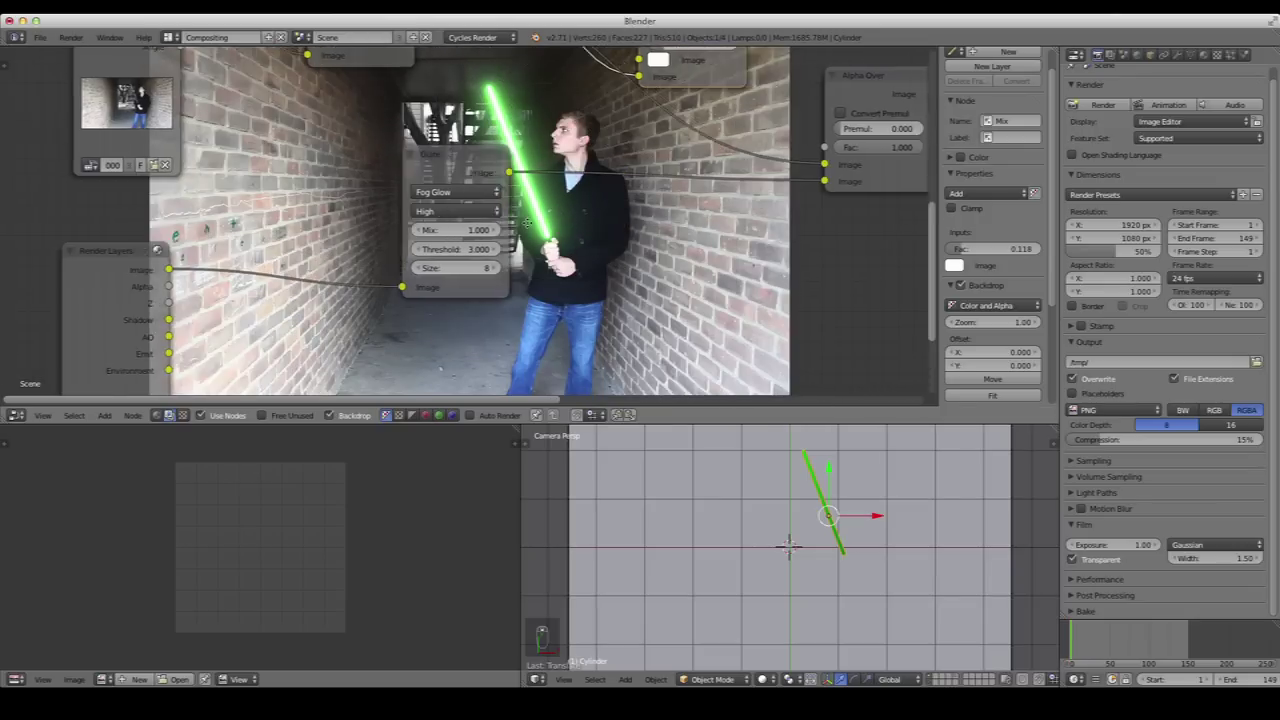
{"action": "scroll", "coordinate": [516, 214], "scroll_direction": "up", "scroll_amount": 1}
{"action": "left_click", "coordinate": [342, 244]}
{"action": "type", "text": "1"}
{"action": "key", "text": "Return"}
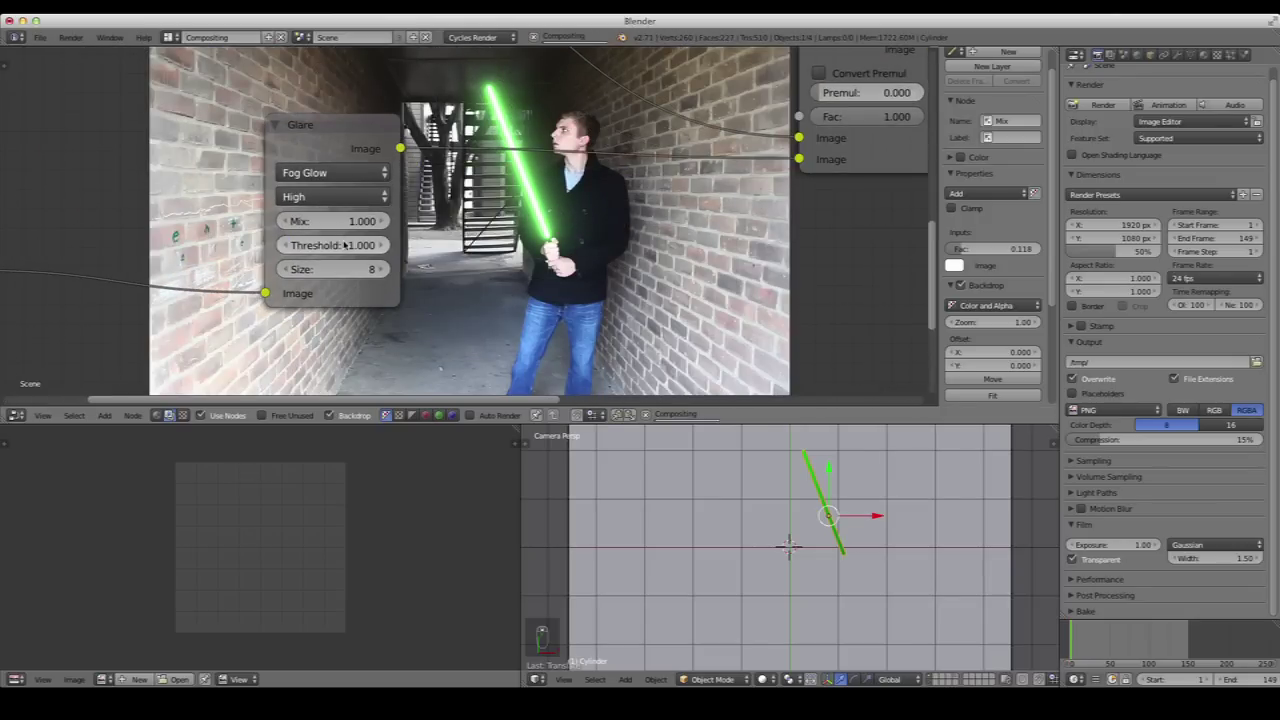
Try a Glare node mix of 0.5 and restore the mix to 1
{"action": "left_click", "coordinate": [357, 221]}
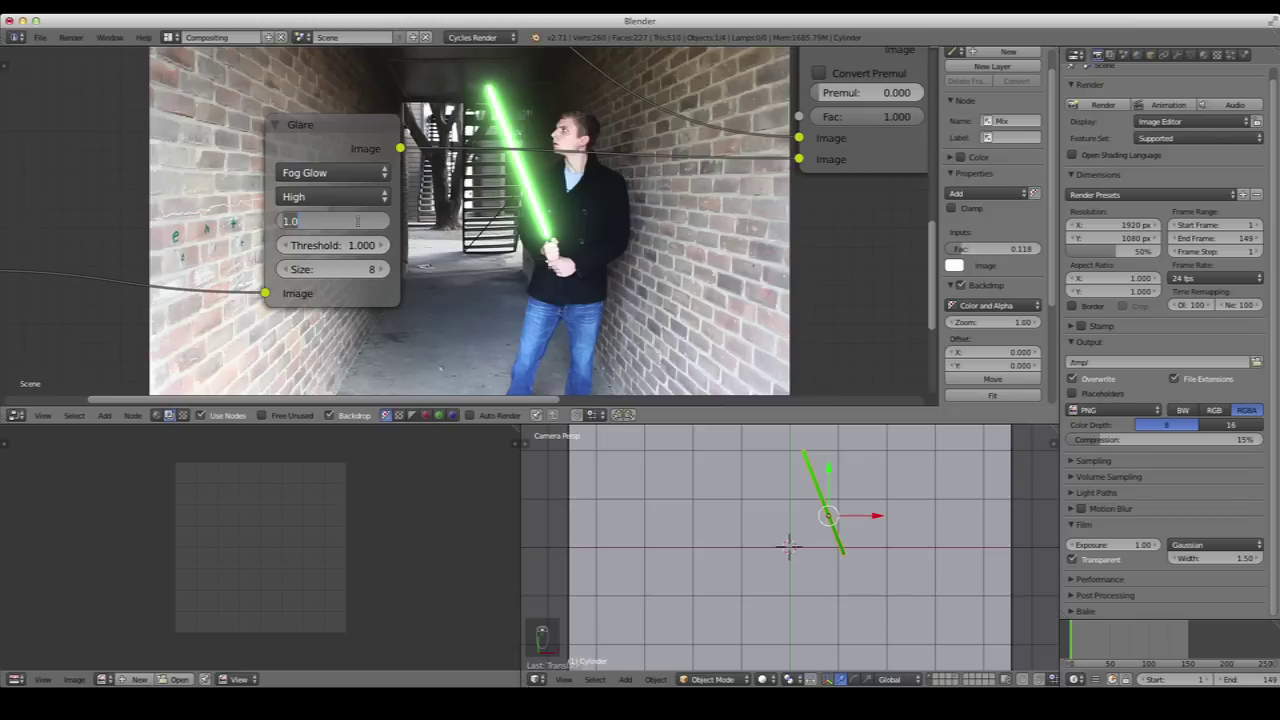
{"action": "type", "text": "0.5"}
{"action": "key", "text": "Return"}
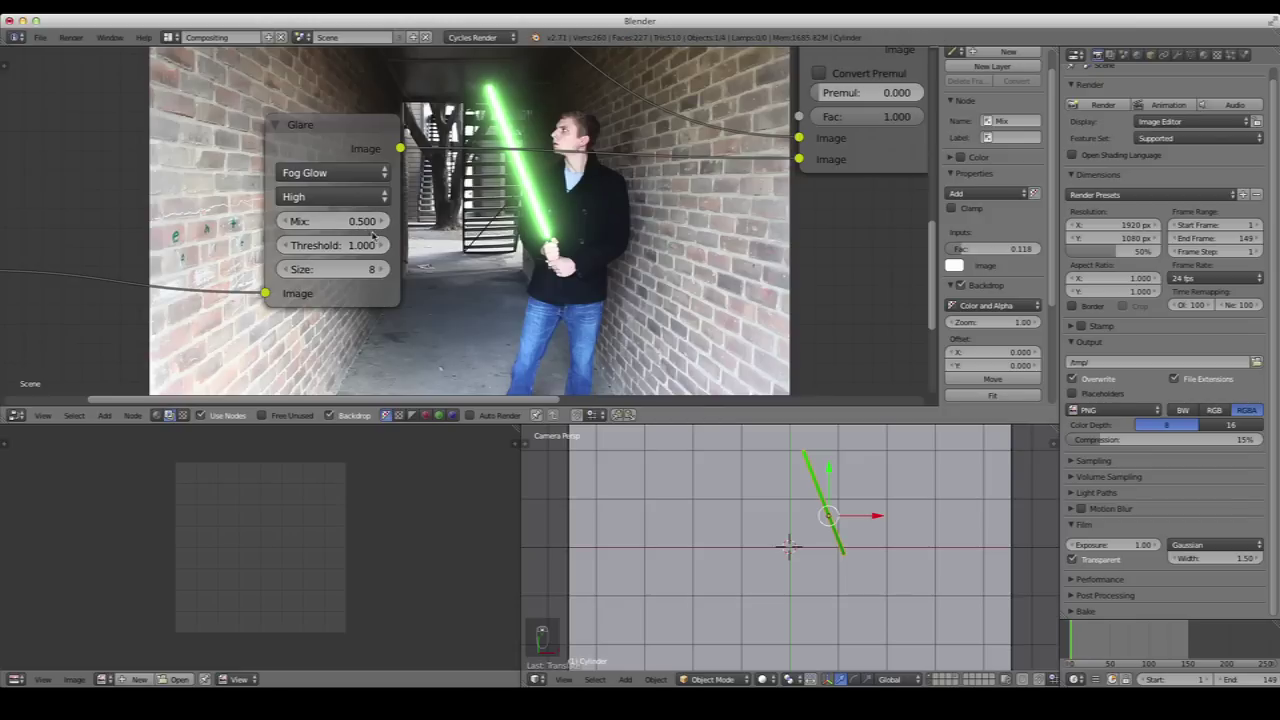
{"action": "left_click", "coordinate": [368, 228]}
{"action": "type", "text": "1"}
{"action": "key", "text": "Return"}
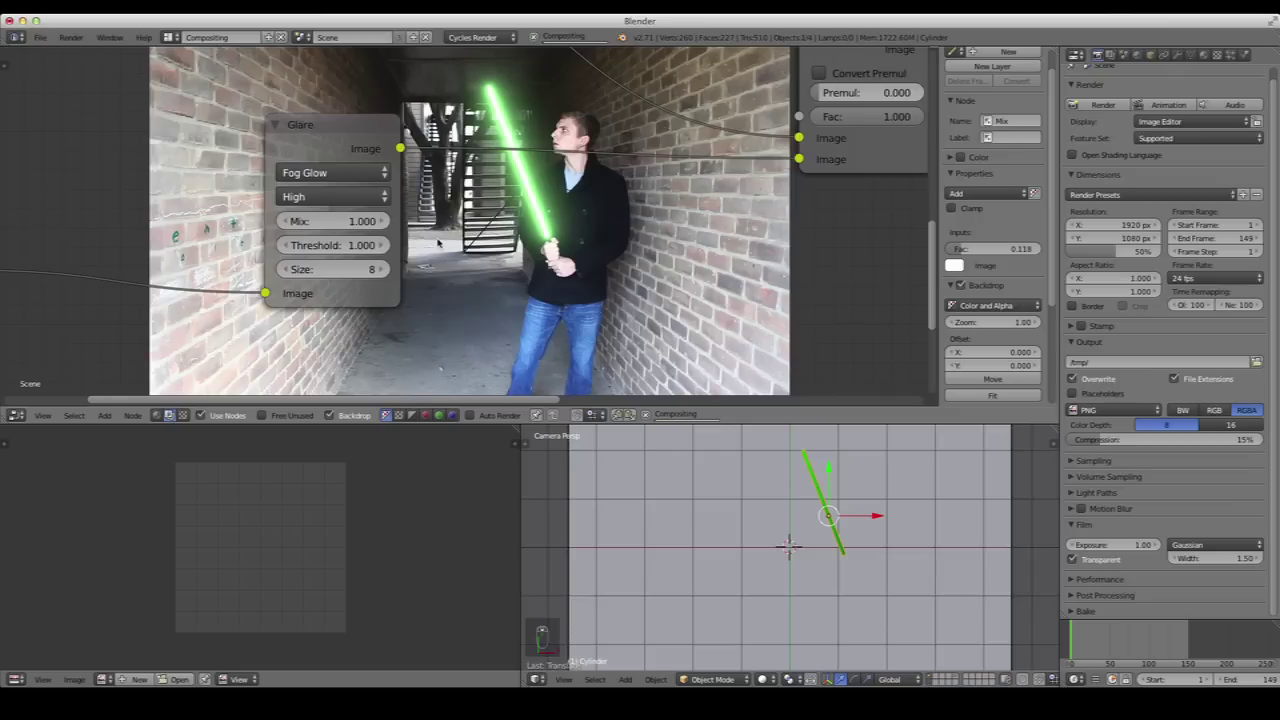
Try Glare node thresholds of 2 and 5
{"action": "left_click", "coordinate": [368, 247]}
{"action": "type", "text": "2"}
{"action": "key", "text": "Return"}
{"action": "left_click", "coordinate": [349, 245]}
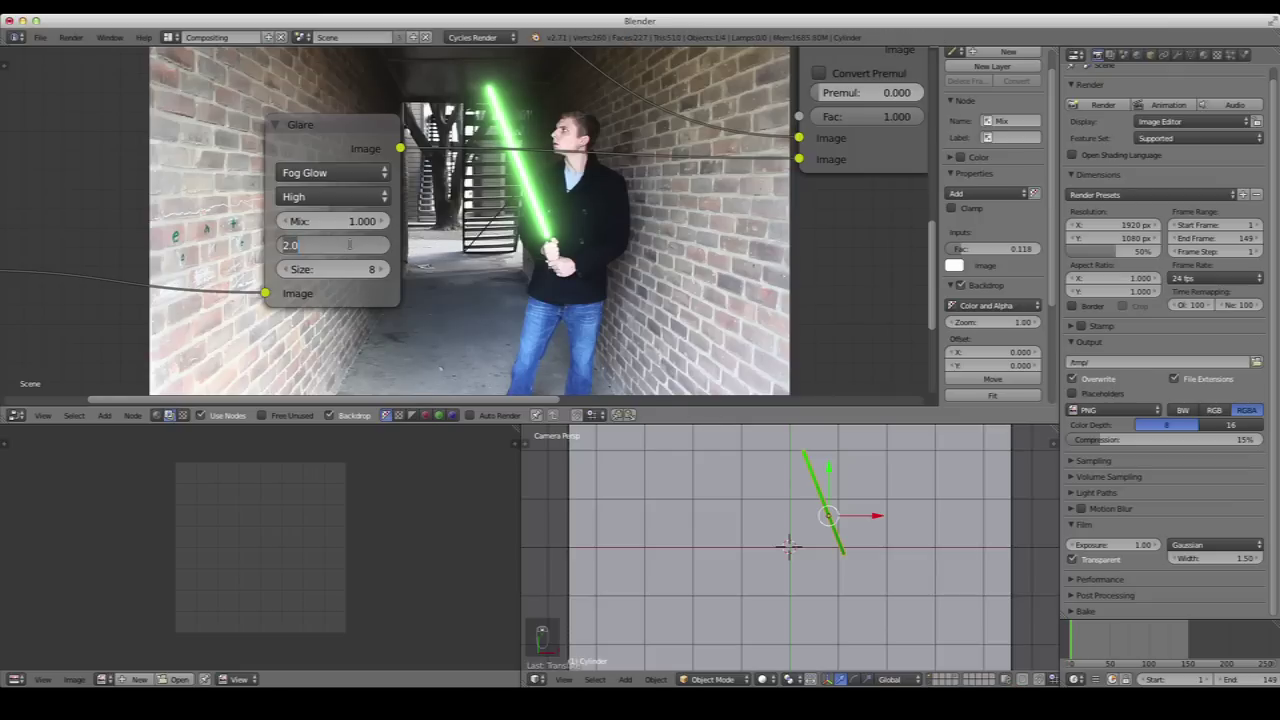
{"action": "type", "text": "5"}
{"action": "key", "text": "Return"}
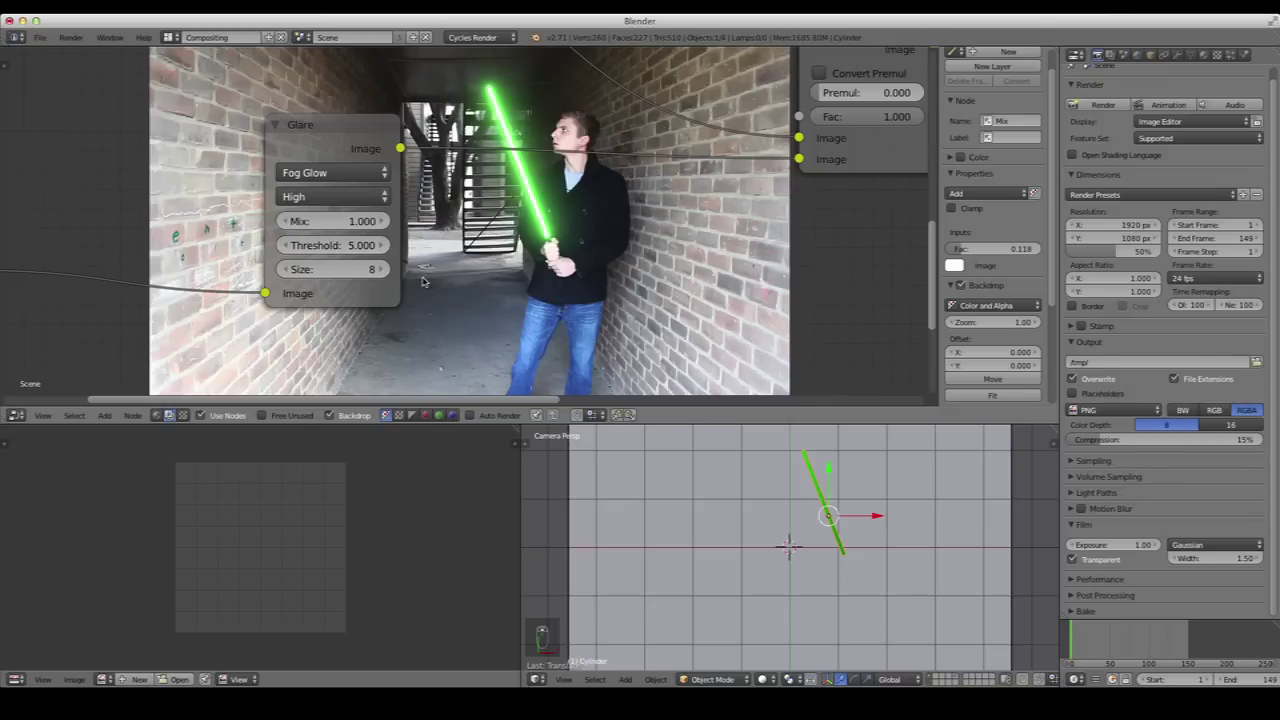
Set the Glare node's size to 6
{"action": "scroll", "coordinate": [425, 286], "scroll_direction": "down", "scroll_amount": 3}
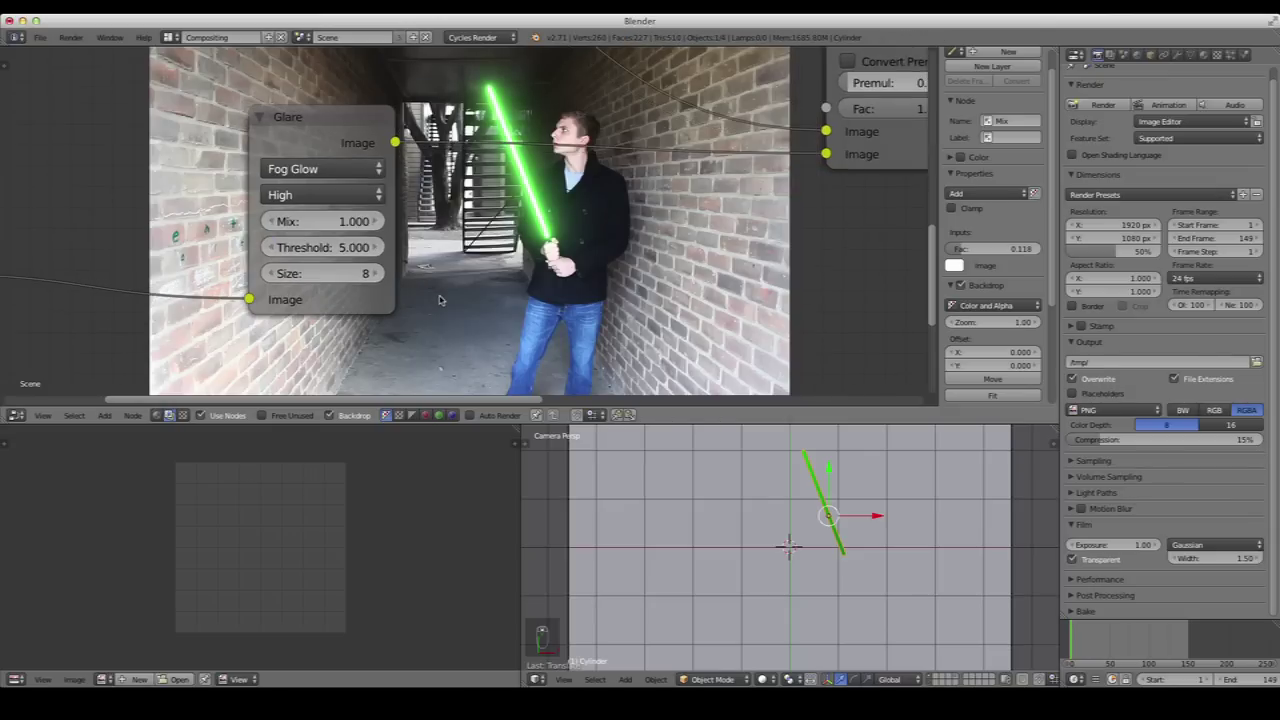
{"action": "left_click", "coordinate": [366, 263]}
{"action": "type", "text": "6"}
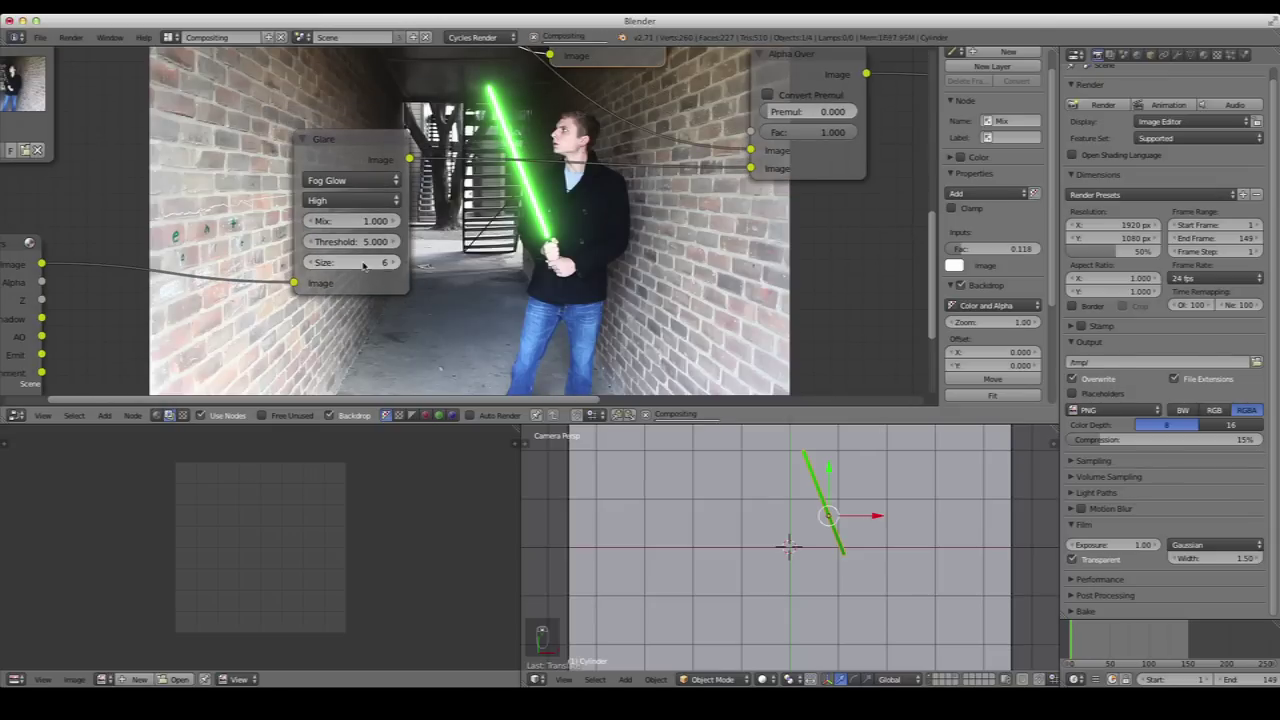
{"action": "key", "text": "Return"}
{"action": "scroll", "coordinate": [433, 260], "scroll_direction": "up", "scroll_amount": 2}
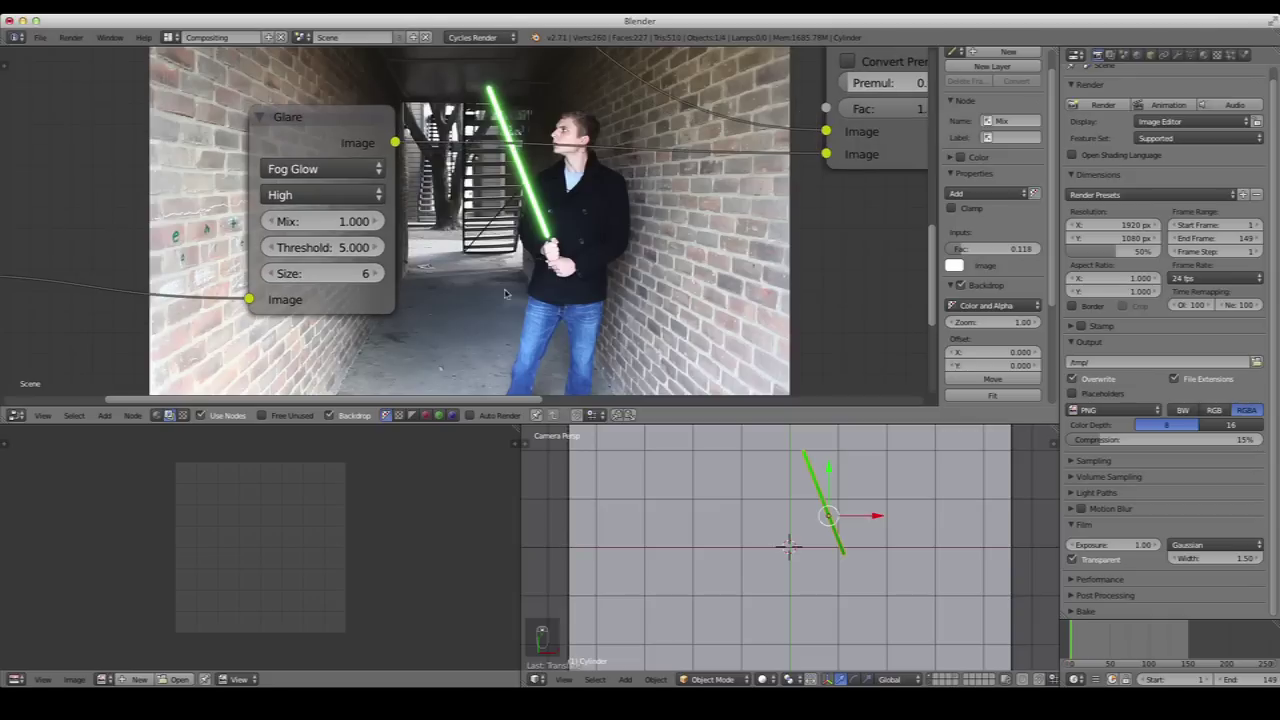
Set the Glare node's threshold to 3
{"action": "middle_click_drag", "start_coordinate": [605, 283], "coordinate": [597, 343]}
{"action": "scroll", "coordinate": [597, 344], "scroll_direction": "down", "scroll_amount": 2}
{"action": "scroll", "coordinate": [597, 344], "scroll_direction": "up", "scroll_amount": 2}
{"action": "scroll", "coordinate": [630, 280], "scroll_direction": "down", "scroll_amount": 4}
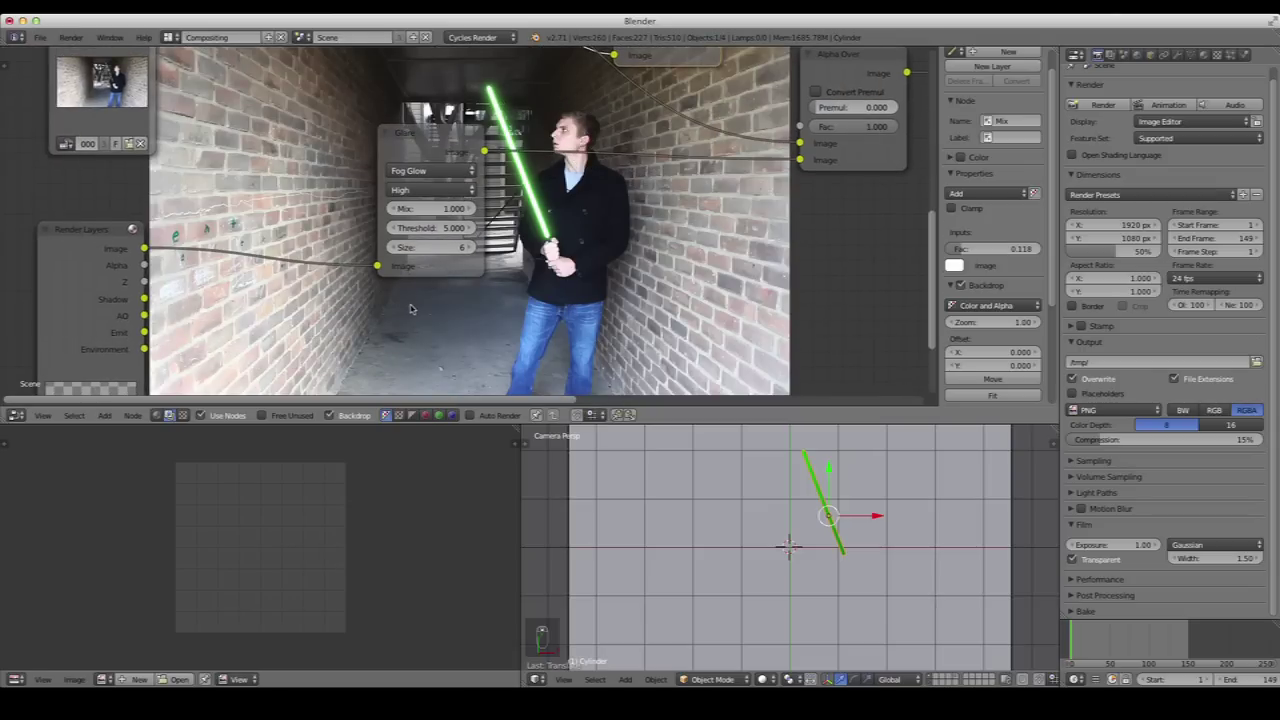
{"action": "scroll", "coordinate": [432, 264], "scroll_direction": "down", "scroll_amount": 1}
{"action": "middle_click_drag", "start_coordinate": [617, 235], "coordinate": [596, 317]}
{"action": "scroll", "coordinate": [565, 298], "scroll_direction": "up", "scroll_amount": 2}
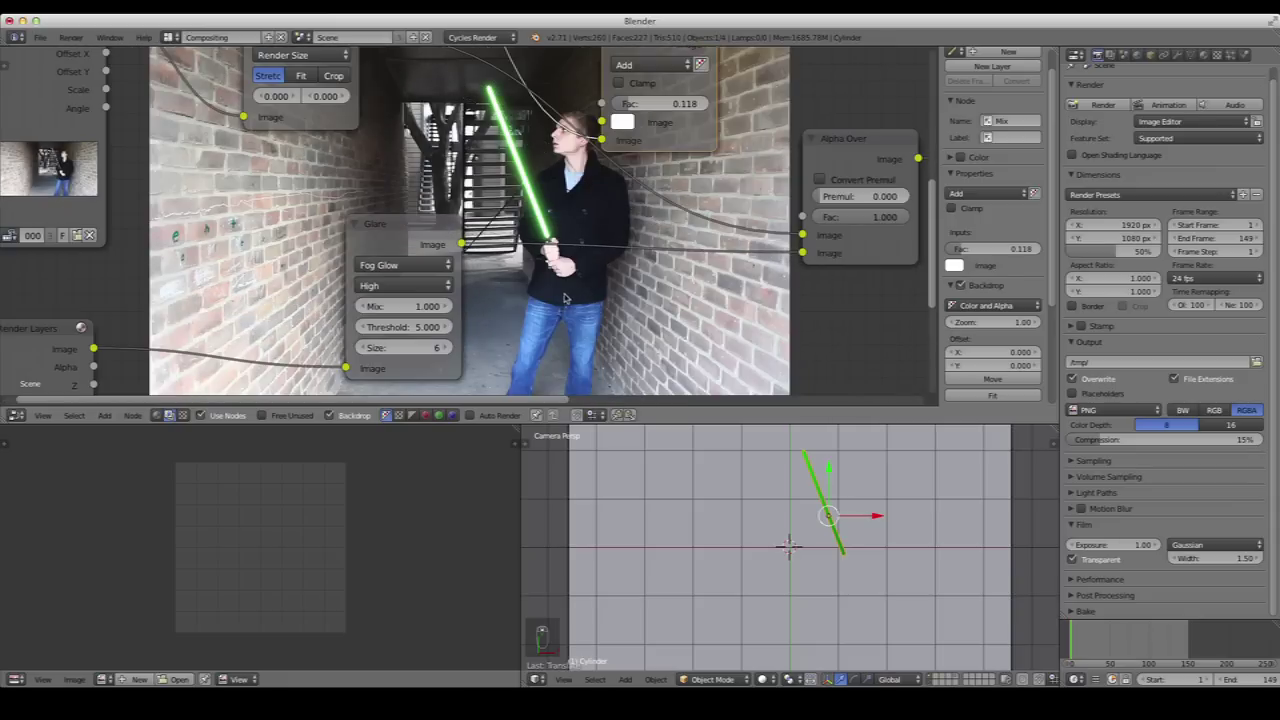
{"action": "left_click", "coordinate": [420, 327]}
{"action": "type", "text": "3"}
{"action": "key", "text": "Return"}
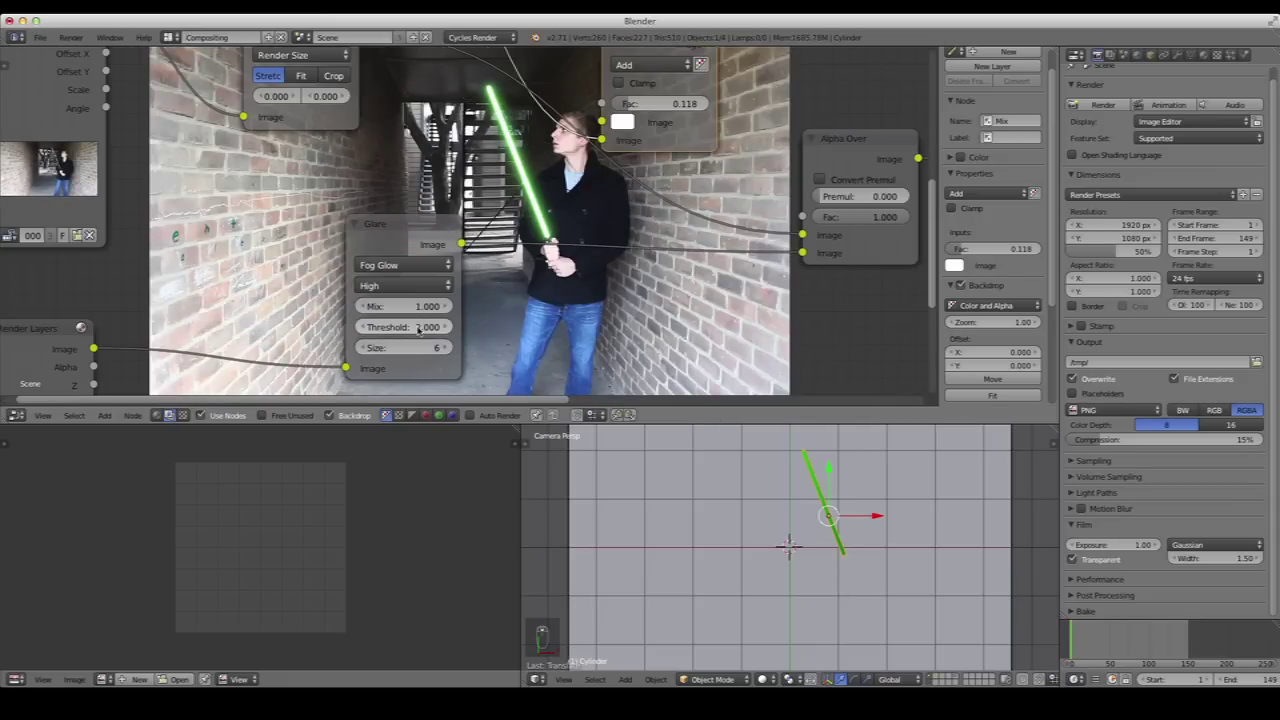
Reposition the Add node and the background Render Layers node within the node tree
{"action": "scroll", "coordinate": [512, 305], "scroll_direction": "down", "scroll_amount": 1}
{"action": "scroll", "coordinate": [513, 306], "scroll_direction": "down", "scroll_amount": 4}
{"action": "middle_click_drag", "start_coordinate": [513, 306], "coordinate": [513, 518]}
{"action": "scroll", "coordinate": [515, 127], "scroll_direction": "up", "scroll_amount": 5}
{"action": "middle_click_drag", "start_coordinate": [388, 166], "coordinate": [362, 46]}
{"action": "scroll", "coordinate": [590, 440], "scroll_direction": "down", "scroll_amount": 5}
{"action": "scroll", "coordinate": [580, 298], "scroll_direction": "down", "scroll_amount": 3}
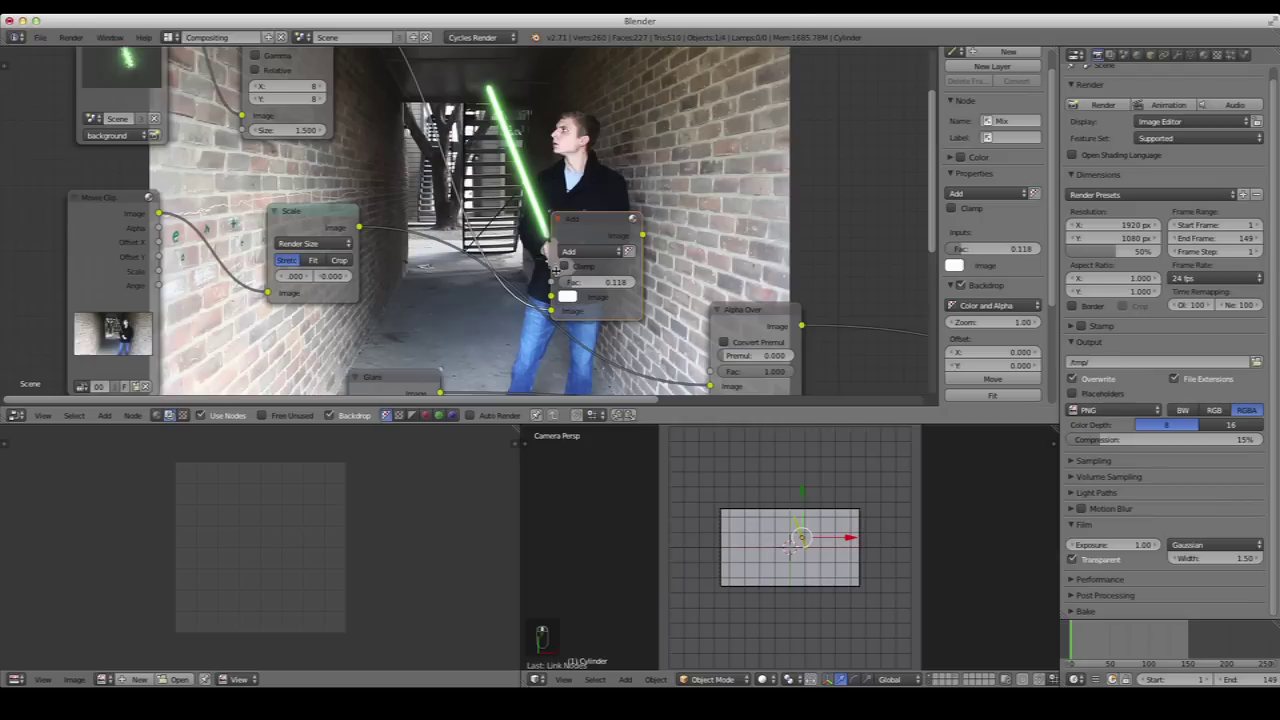
{"action": "middle_click_drag", "start_coordinate": [580, 298], "coordinate": [585, 262]}
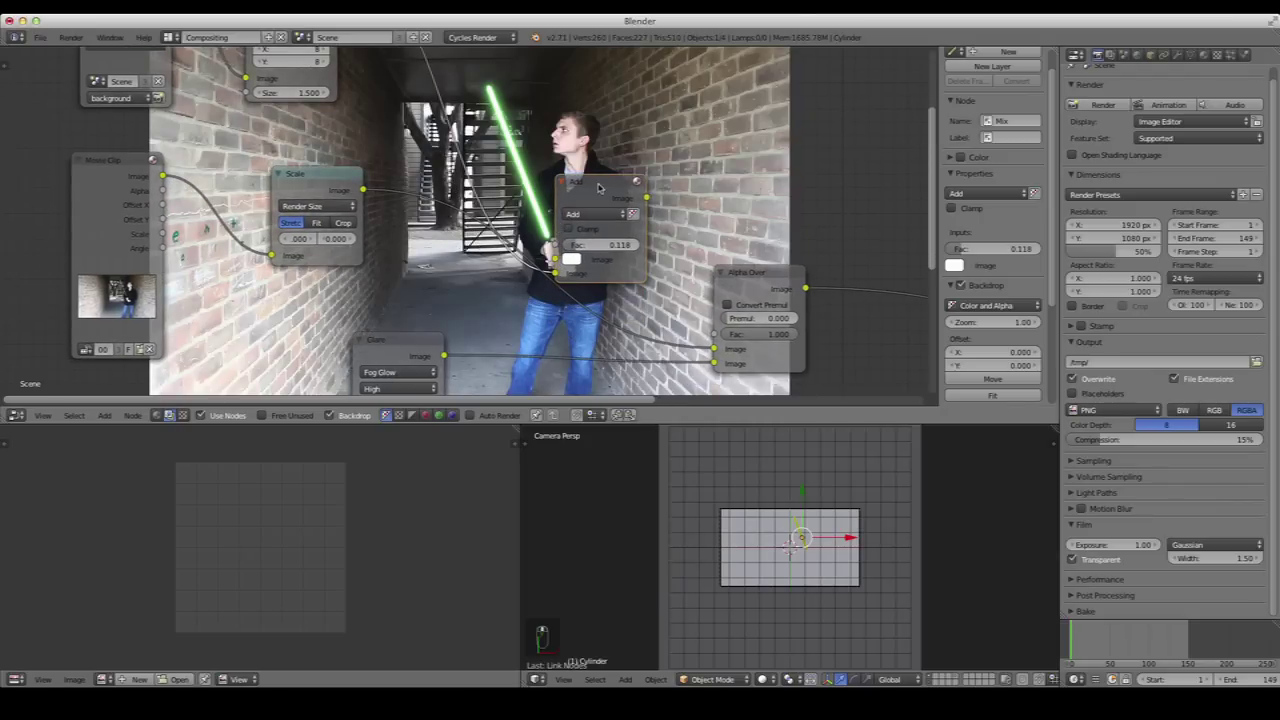
{"action": "left_click_drag", "start_coordinate": [598, 186], "coordinate": [633, 130]}
{"action": "middle_click_drag", "start_coordinate": [290, 106], "coordinate": [332, 218]}
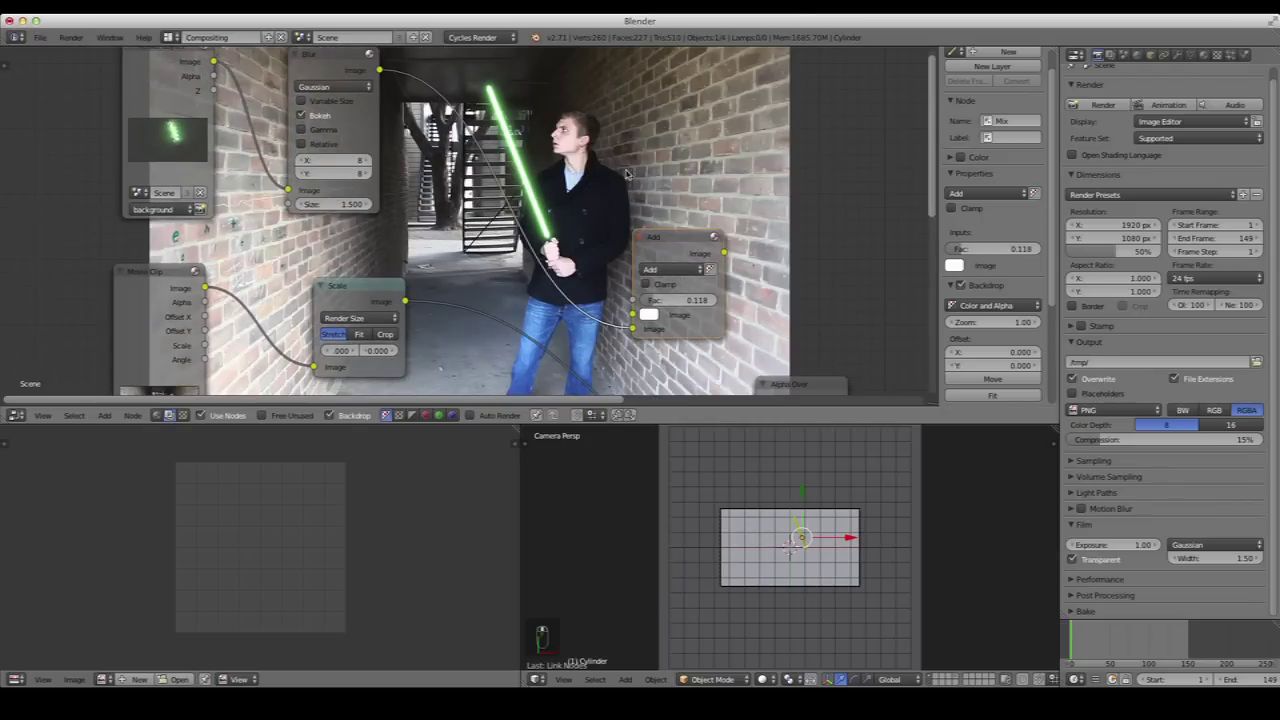
{"action": "scroll", "coordinate": [150, 178], "scroll_direction": "down", "scroll_amount": 1}
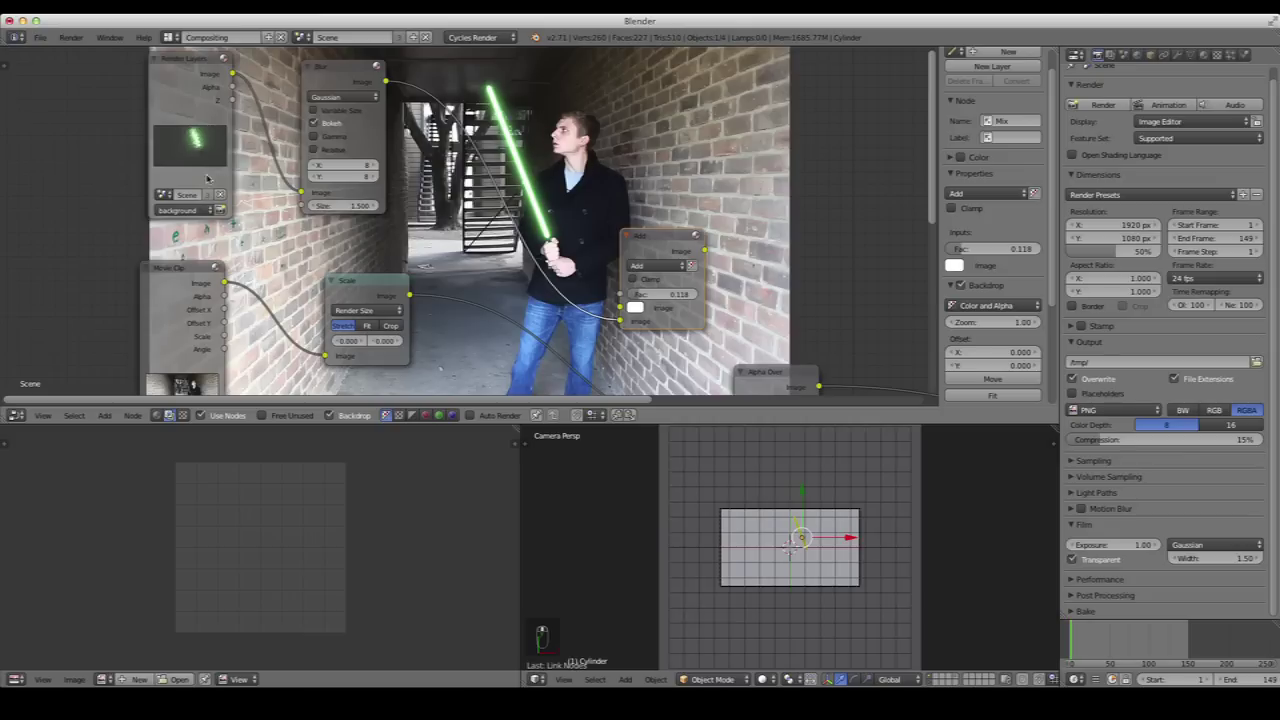
{"action": "left_click_drag", "start_coordinate": [177, 64], "coordinate": [178, 72]}
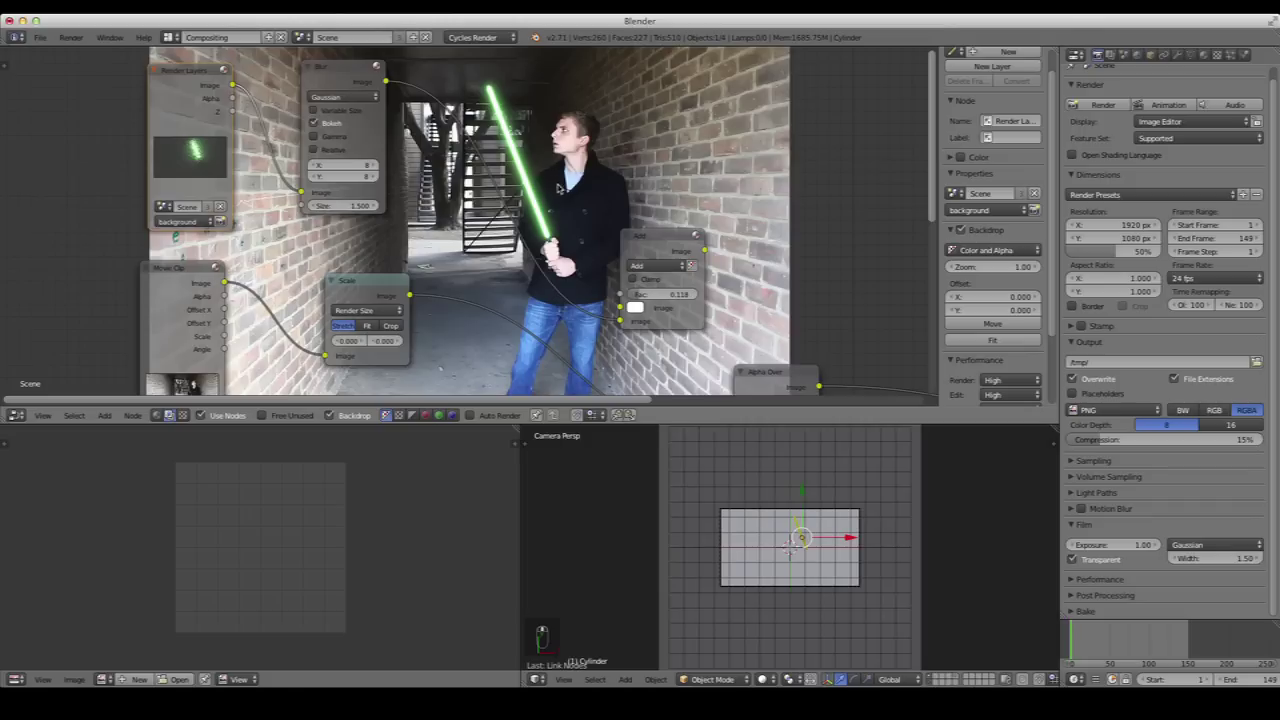
Space the Add node and the Alpha Over node farther apart in the node tree
{"action": "scroll", "coordinate": [586, 279], "scroll_direction": "down", "scroll_amount": 2}
{"action": "middle_click_drag", "start_coordinate": [586, 279], "coordinate": [582, 233]}
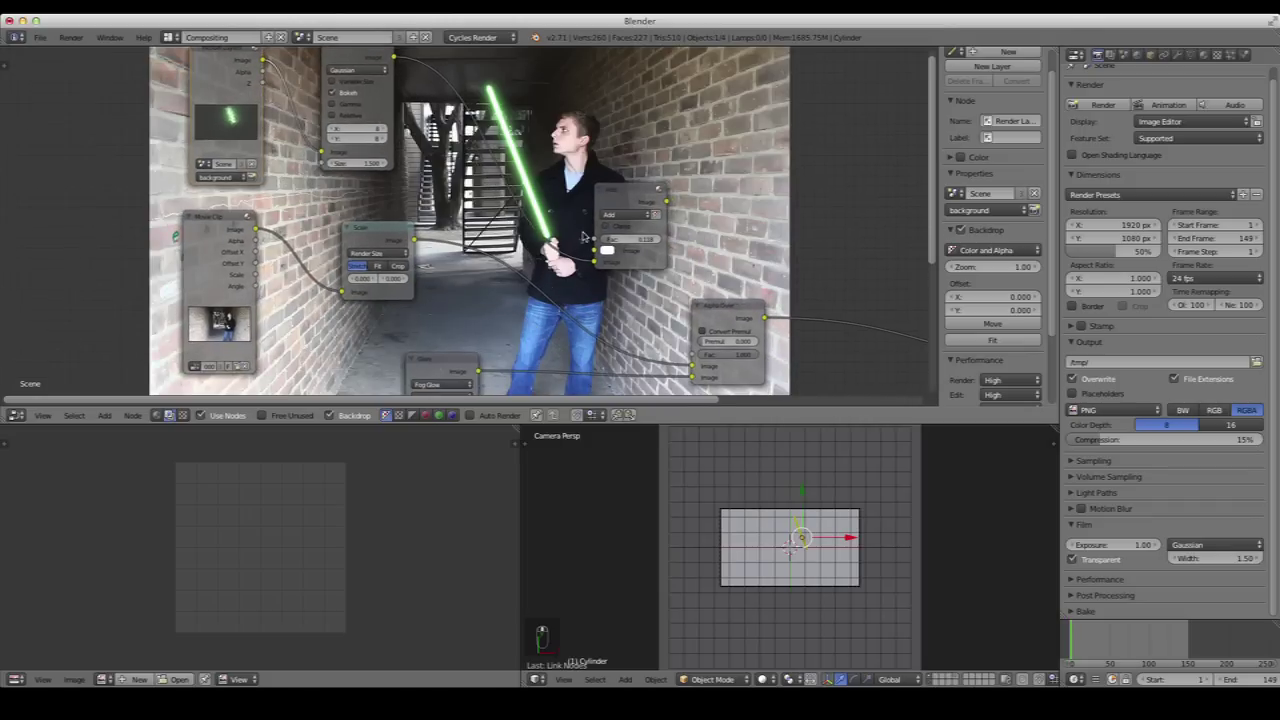
{"action": "scroll", "coordinate": [582, 233], "scroll_direction": "up", "scroll_amount": 1}
{"action": "scroll", "coordinate": [656, 270], "scroll_direction": "up", "scroll_amount": 1}
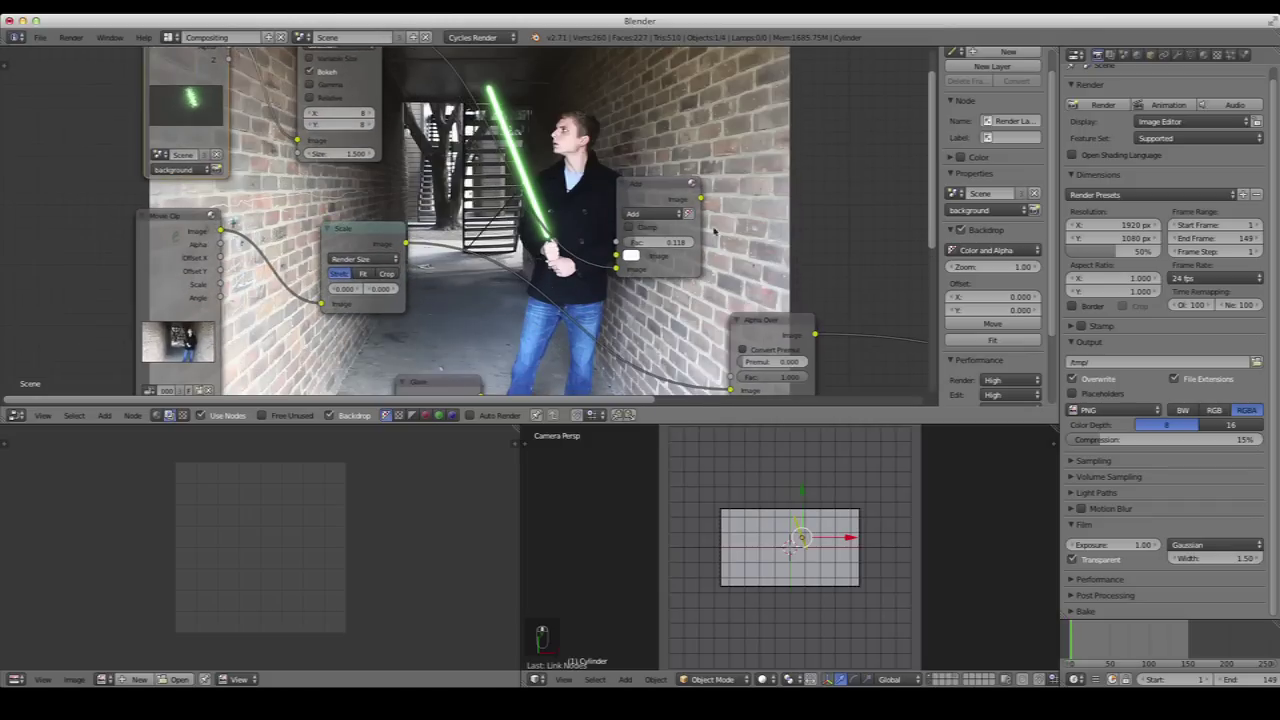
{"action": "left_click_drag", "start_coordinate": [660, 188], "coordinate": [625, 180]}
{"action": "left_click_drag", "start_coordinate": [765, 325], "coordinate": [797, 312]}
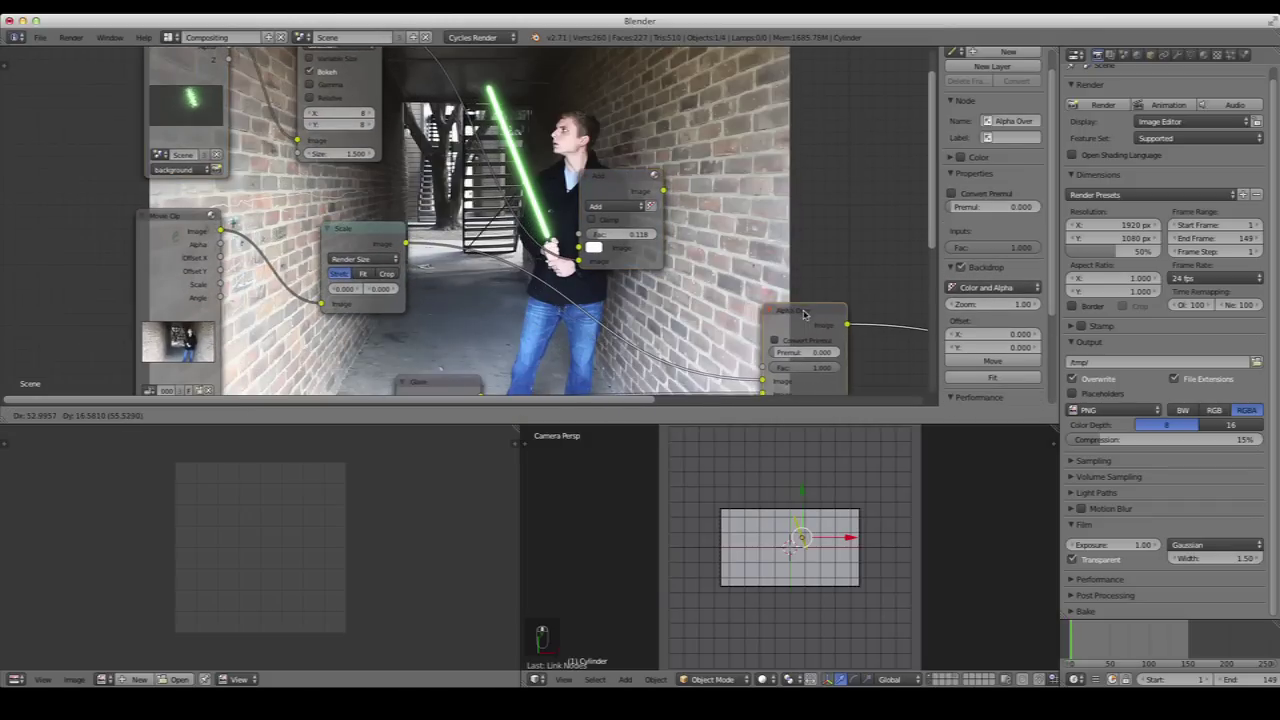
Reconnect the Scale output to the Add node's first image input and the Add output to the Alpha Over node's first image input
{"action": "scroll", "coordinate": [700, 330], "scroll_direction": "down", "scroll_amount": 1}
{"action": "mouse_move", "coordinate": [702, 348]}
{"action": "left_mouse_down"}
{"action": "mouse_move", "coordinate": [610, 318]}
{"action": "mouse_move", "coordinate": [590, 285]}
{"action": "mouse_move", "coordinate": [574, 246]}
{"action": "mouse_move", "coordinate": [620, 202]}
{"action": "mouse_move", "coordinate": [701, 345]}
{"action": "left_mouse_up"}
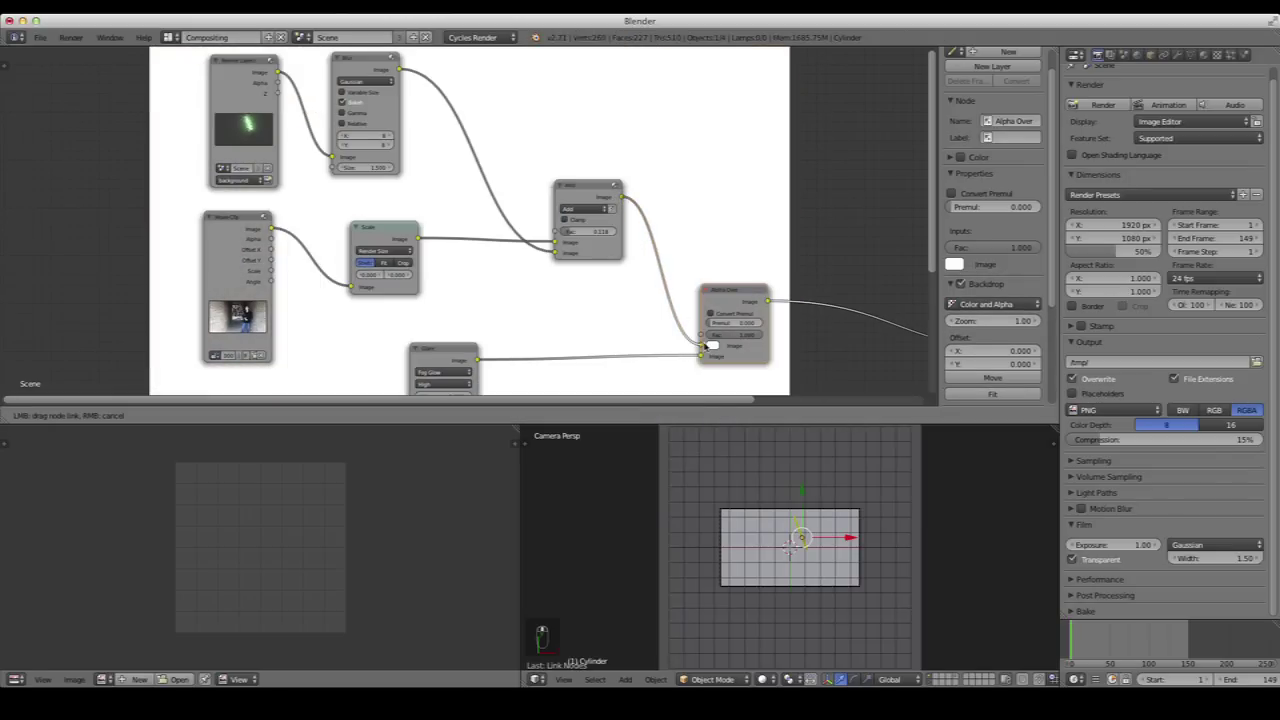
{"action": "scroll", "coordinate": [533, 133], "scroll_direction": "up", "scroll_amount": 1}
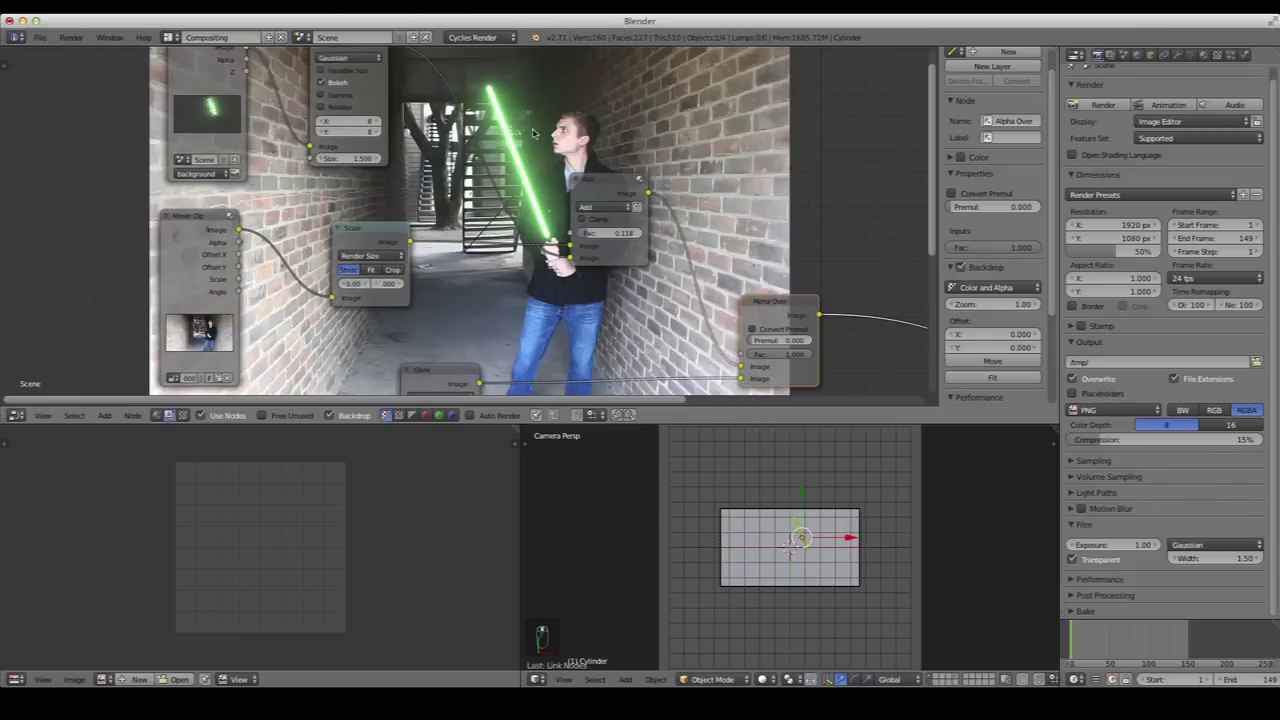
Lower the Add node's factor to about 0.091
{"action": "scroll", "coordinate": [520, 110], "scroll_direction": "up", "scroll_amount": 2}
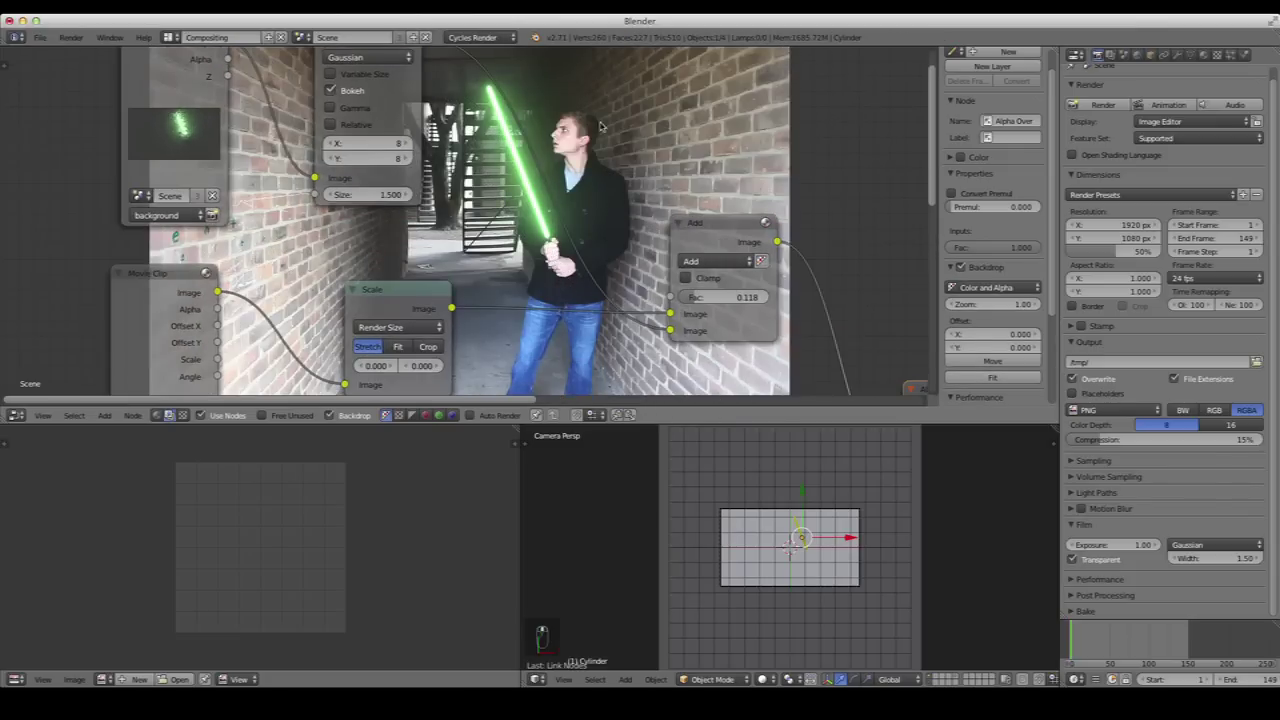
{"action": "middle_click_drag", "start_coordinate": [636, 199], "coordinate": [561, 211]}
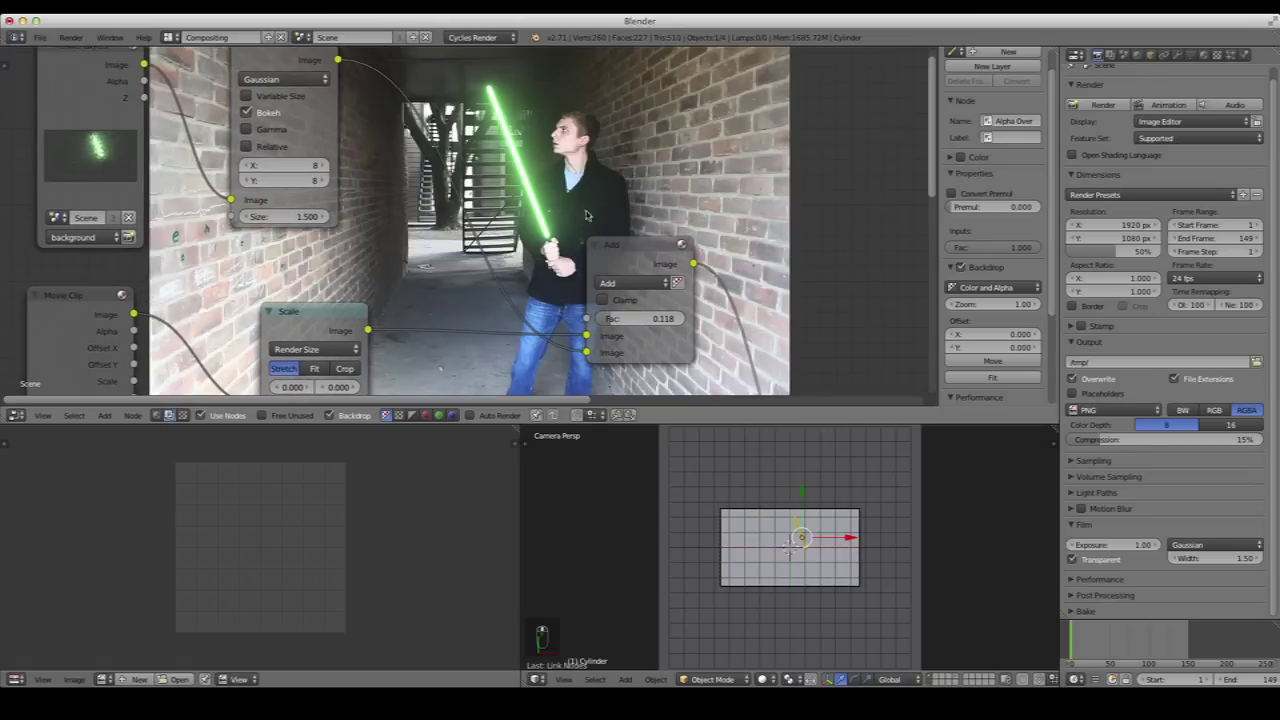
{"action": "left_click_drag", "start_coordinate": [622, 319], "coordinate": [648, 318]}
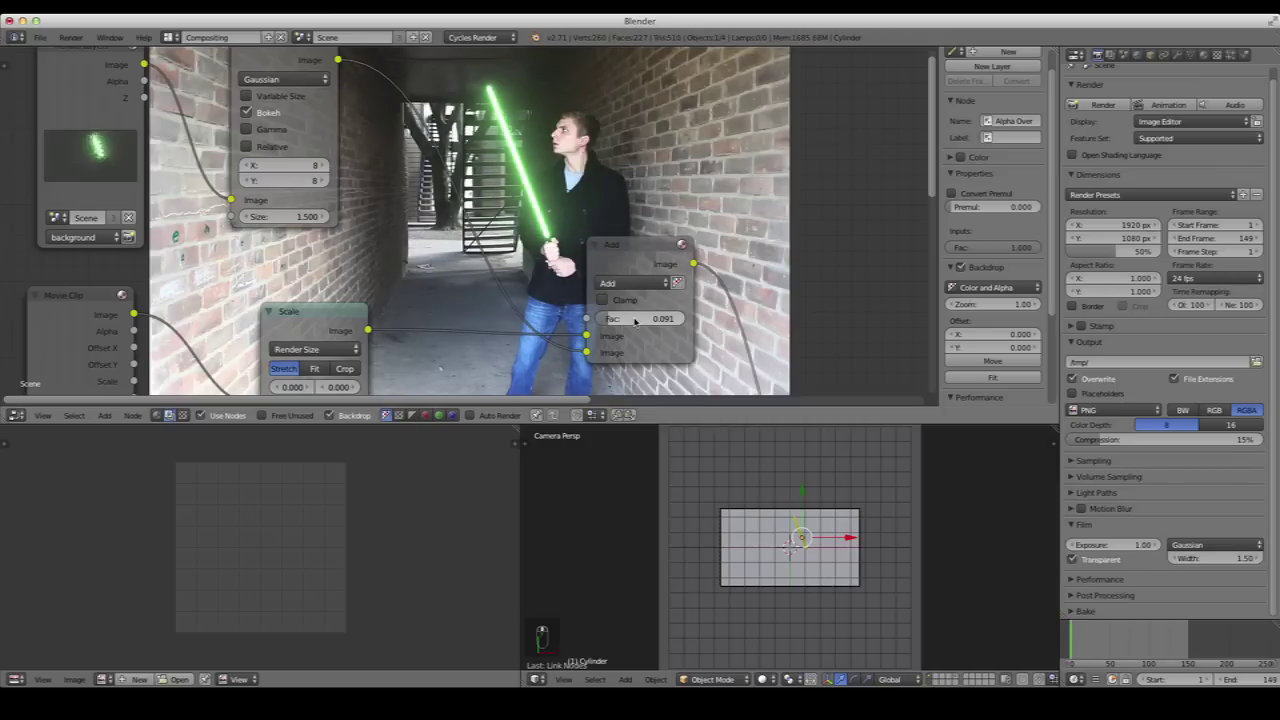
Move the two output nodes farther from the Alpha Over node to make room for additional nodes
{"action": "scroll", "coordinate": [465, 286], "scroll_direction": "down", "scroll_amount": 3}
{"action": "mouse_move", "coordinate": [502, 236]}
{"action": "middle_mouse_down"}
{"action": "mouse_move", "coordinate": [547, 212]}
{"action": "mouse_move", "coordinate": [490, 237]}
{"action": "middle_mouse_up"}
{"action": "middle_click_drag", "start_coordinate": [400, 268], "coordinate": [385, 193]}
{"action": "scroll", "coordinate": [390, 214], "scroll_direction": "down", "scroll_amount": 3}
{"action": "middle_click_drag", "start_coordinate": [466, 250], "coordinate": [327, 203]}
{"action": "scroll", "coordinate": [606, 289], "scroll_direction": "up", "scroll_amount": 1}
{"action": "left_click_drag", "start_coordinate": [660, 268], "coordinate": [686, 278]}
{"action": "left_click_drag", "start_coordinate": [668, 220], "coordinate": [746, 219]}
{"action": "left_click_drag", "start_coordinate": [682, 278], "coordinate": [737, 262]}
{"action": "left_click_drag", "start_coordinate": [727, 218], "coordinate": [763, 195]}
{"action": "left_click_drag", "start_coordinate": [723, 265], "coordinate": [759, 252]}
Add a Color Balance node and insert it on the link between the Alpha Over and Viewer nodes
{"action": "scroll", "coordinate": [577, 257], "scroll_direction": "up", "scroll_amount": 1}
{"action": "key", "text": "shift+a"}
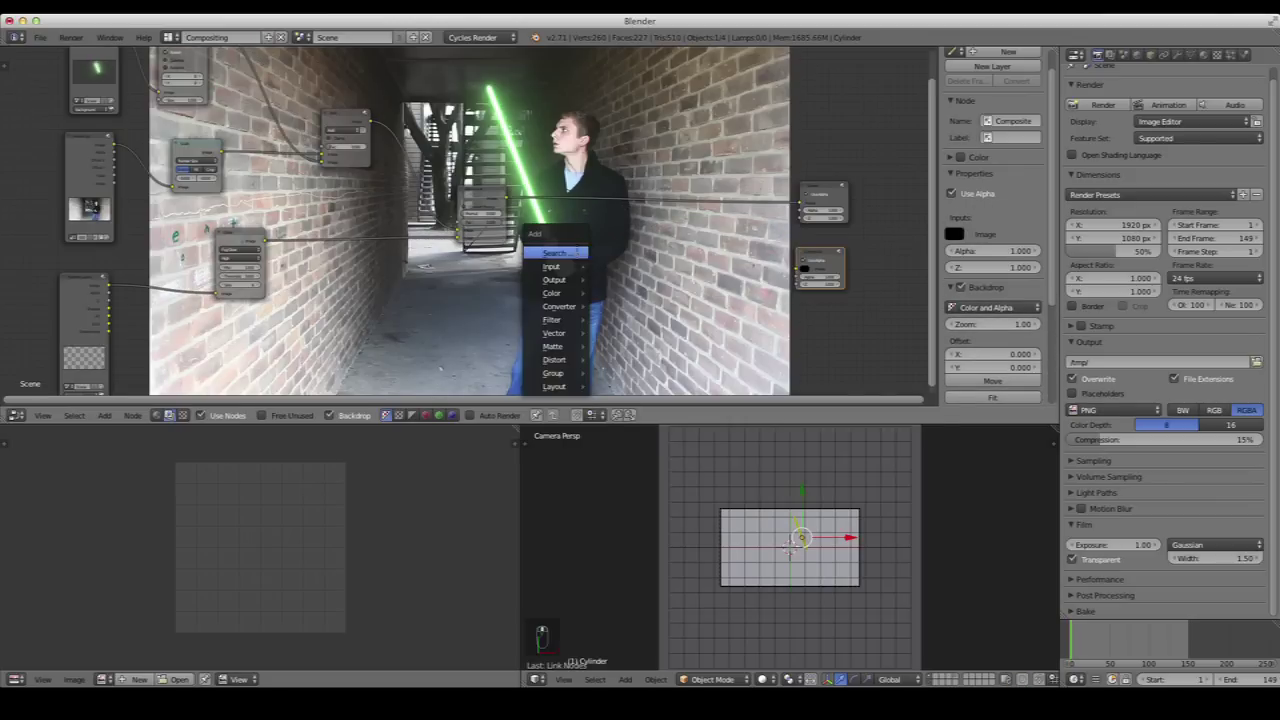
{"action": "type", "text": "colo"}
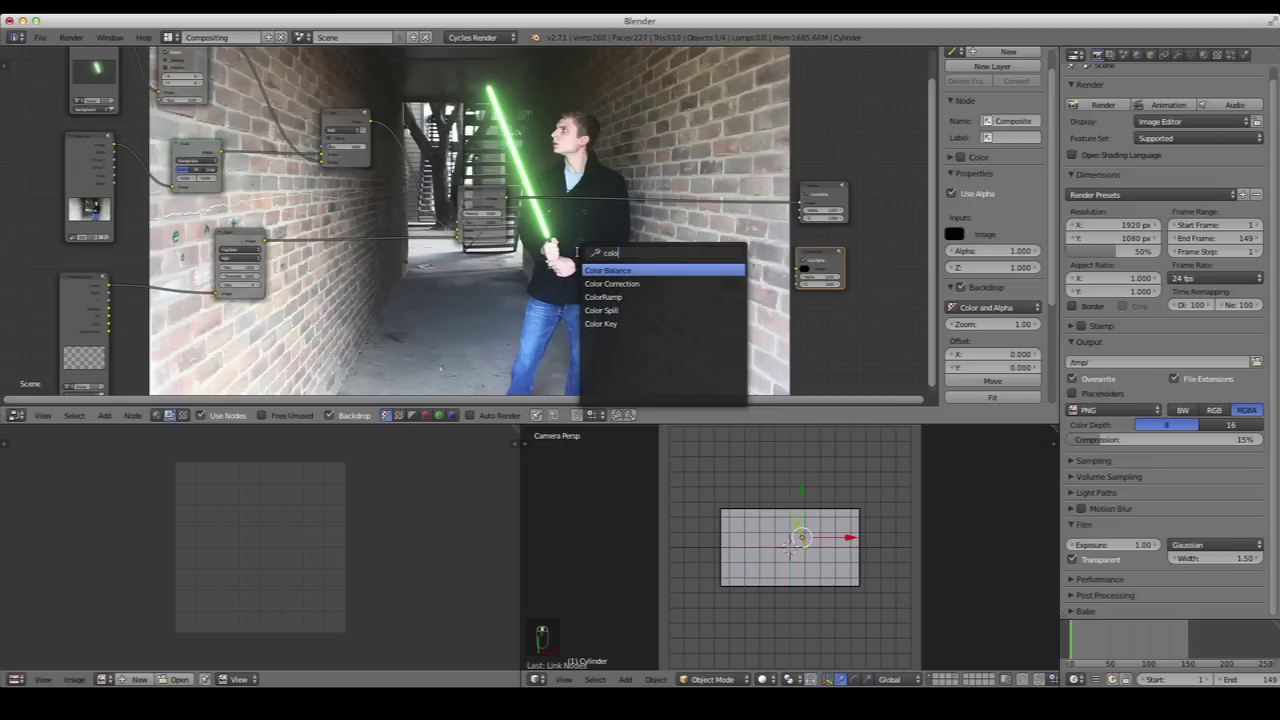
{"action": "key", "text": "Return"}
{"action": "left_click", "coordinate": [607, 163]}
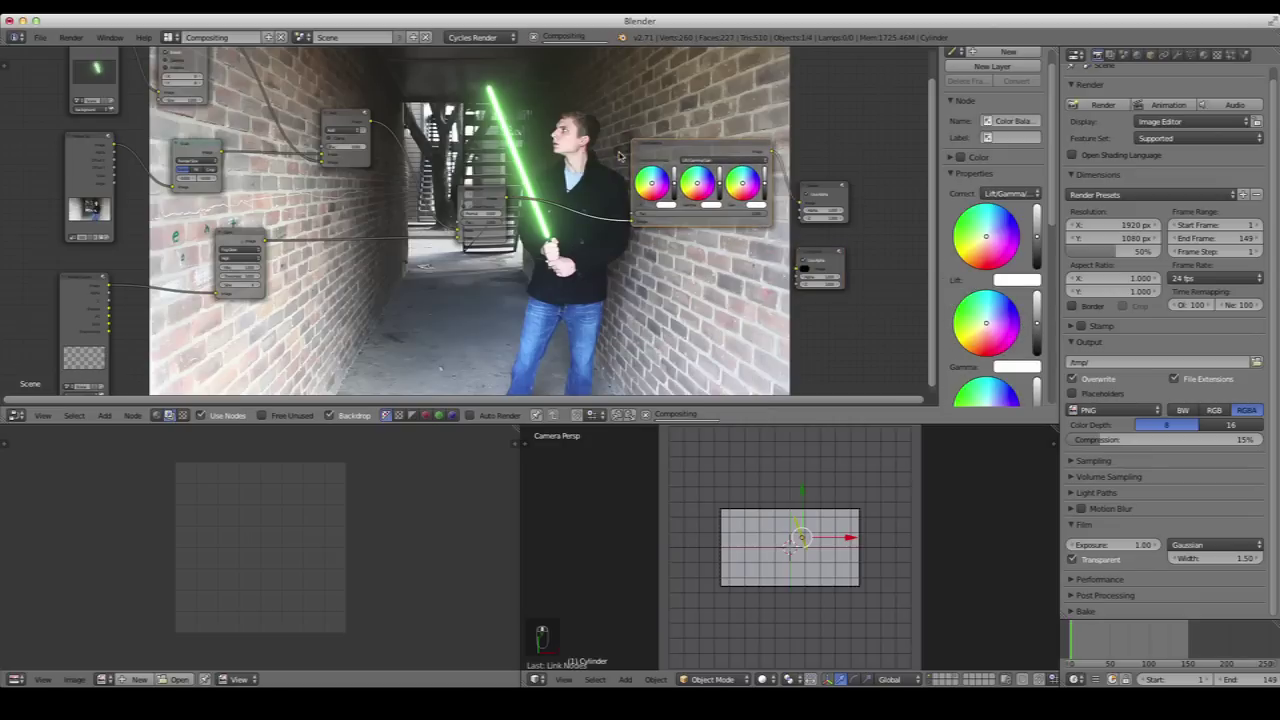
Tint the Color Balance node's Gain toward pale yellow and its Lift toward light blue-violet, slightly darkening the Lift
{"action": "scroll", "coordinate": [617, 152], "scroll_direction": "up", "scroll_amount": 3}
{"action": "middle_click_drag", "start_coordinate": [617, 152], "coordinate": [385, 240]}
{"action": "scroll", "coordinate": [515, 278], "scroll_direction": "up", "scroll_amount": 4}
{"action": "scroll", "coordinate": [606, 283], "scroll_direction": "up", "scroll_amount": 3}
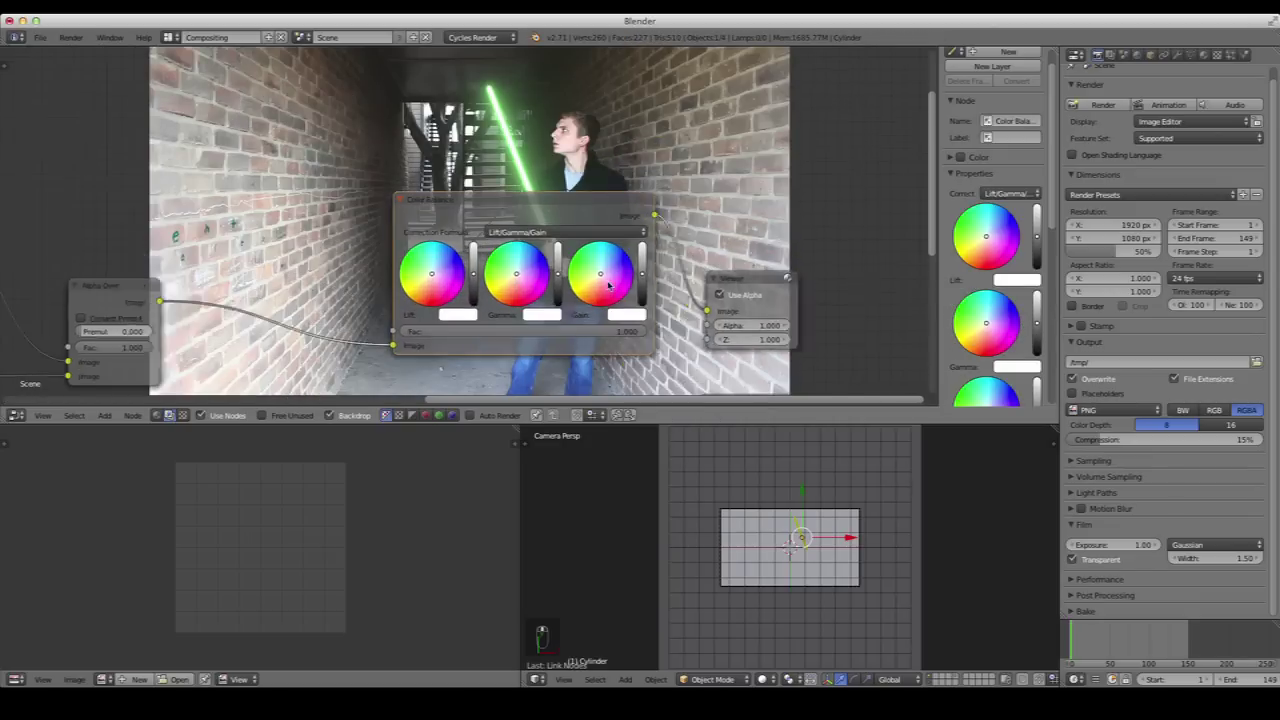
{"action": "middle_click_drag", "start_coordinate": [636, 288], "coordinate": [693, 243]}
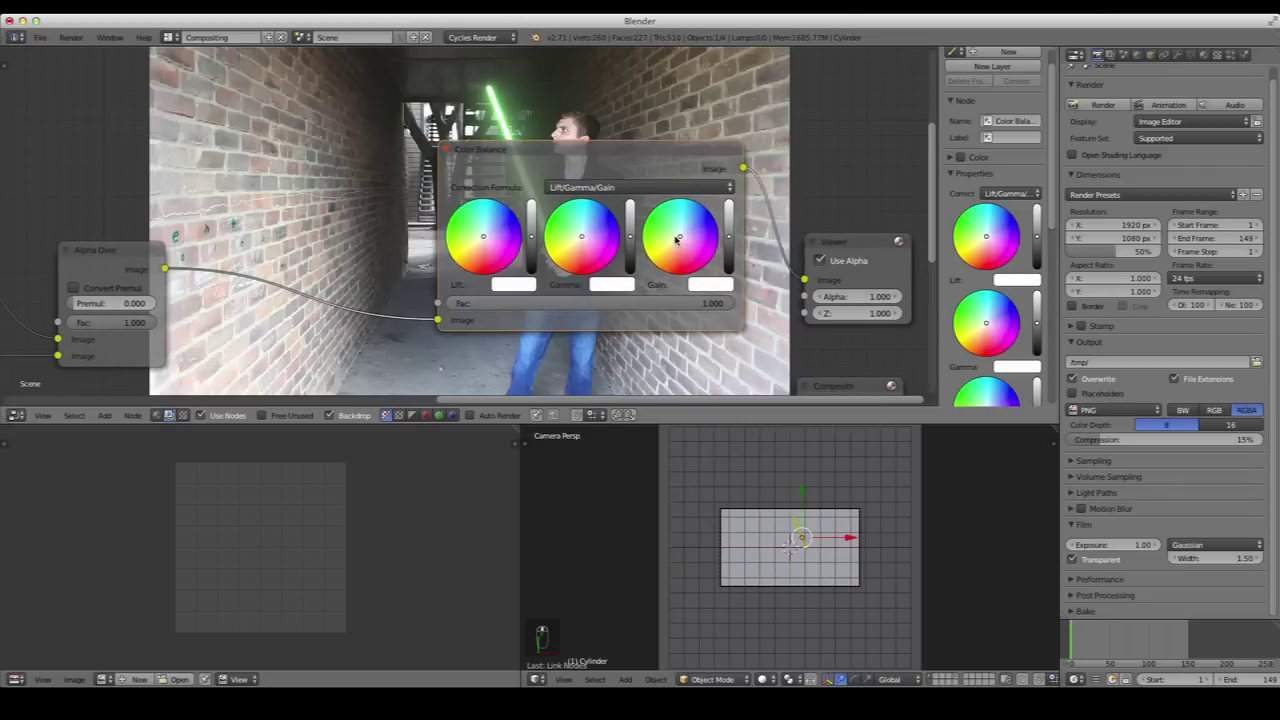
{"action": "left_click_drag", "start_coordinate": [681, 247], "coordinate": [676, 249]}
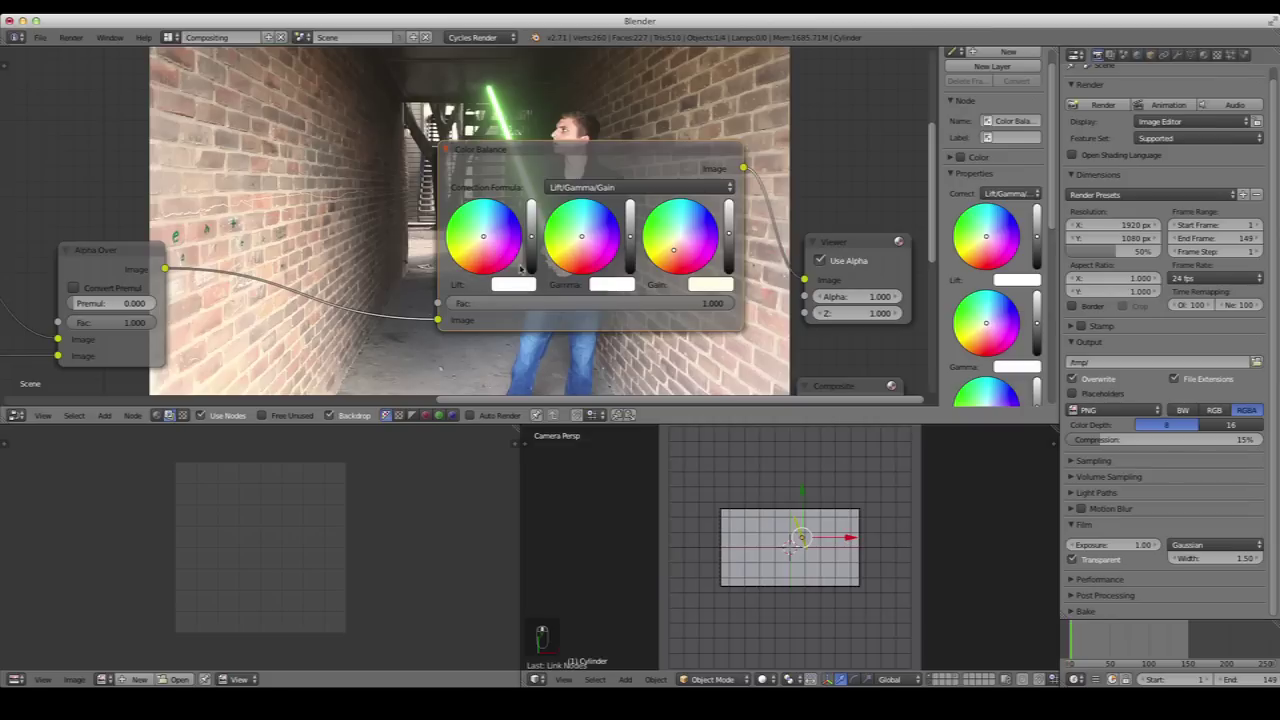
{"action": "left_click_drag", "start_coordinate": [533, 238], "coordinate": [491, 232]}
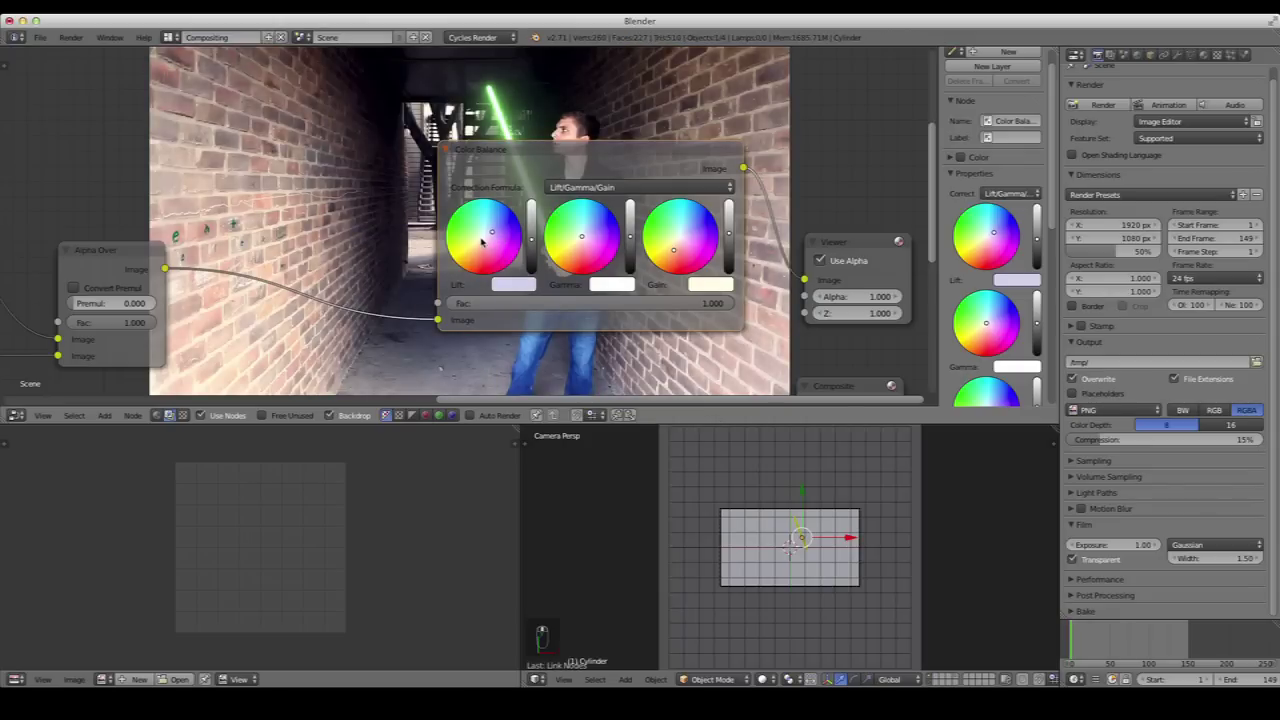
Examine the color-balanced lightsaber composite and the complete compositing node tree
{"action": "middle_click_drag", "start_coordinate": [349, 220], "coordinate": [493, 234]}
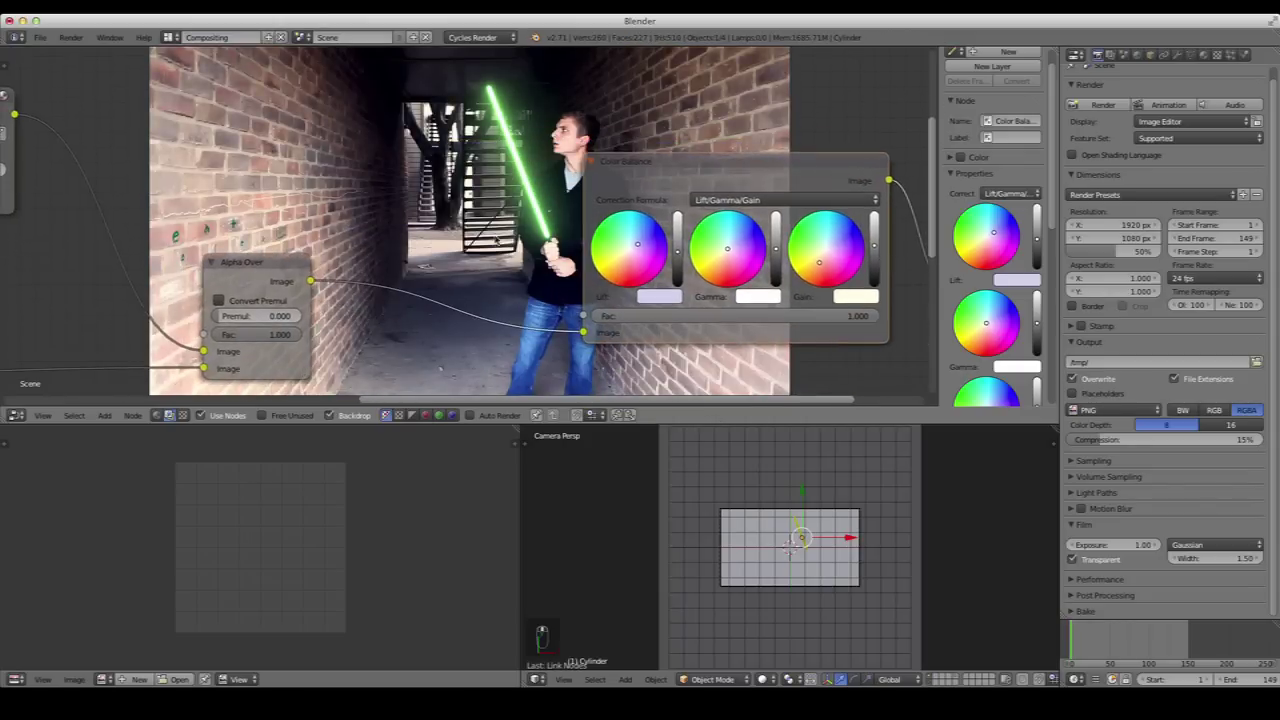
{"action": "scroll", "coordinate": [514, 168], "scroll_direction": "down", "scroll_amount": 7}
{"action": "middle_click_drag", "start_coordinate": [515, 167], "coordinate": [209, 131]}
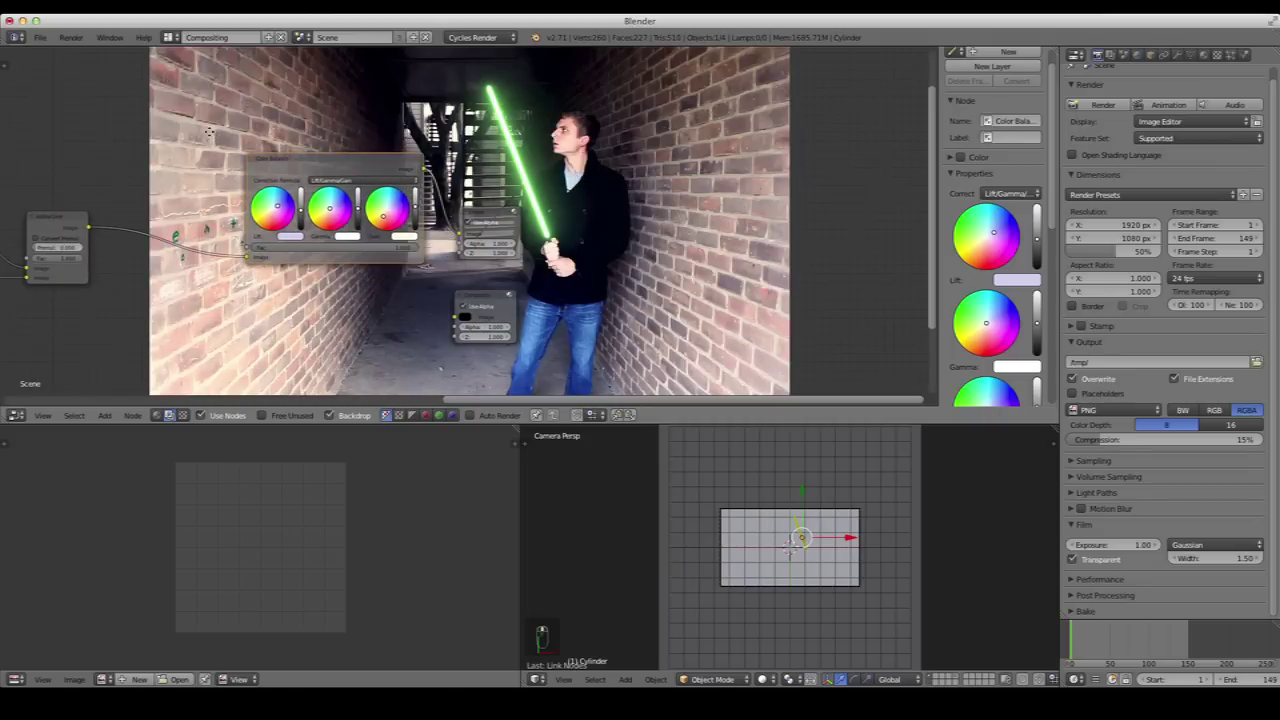
{"action": "scroll", "coordinate": [570, 236], "scroll_direction": "down", "scroll_amount": 3}
{"action": "middle_click_drag", "start_coordinate": [569, 241], "coordinate": [508, 216]}
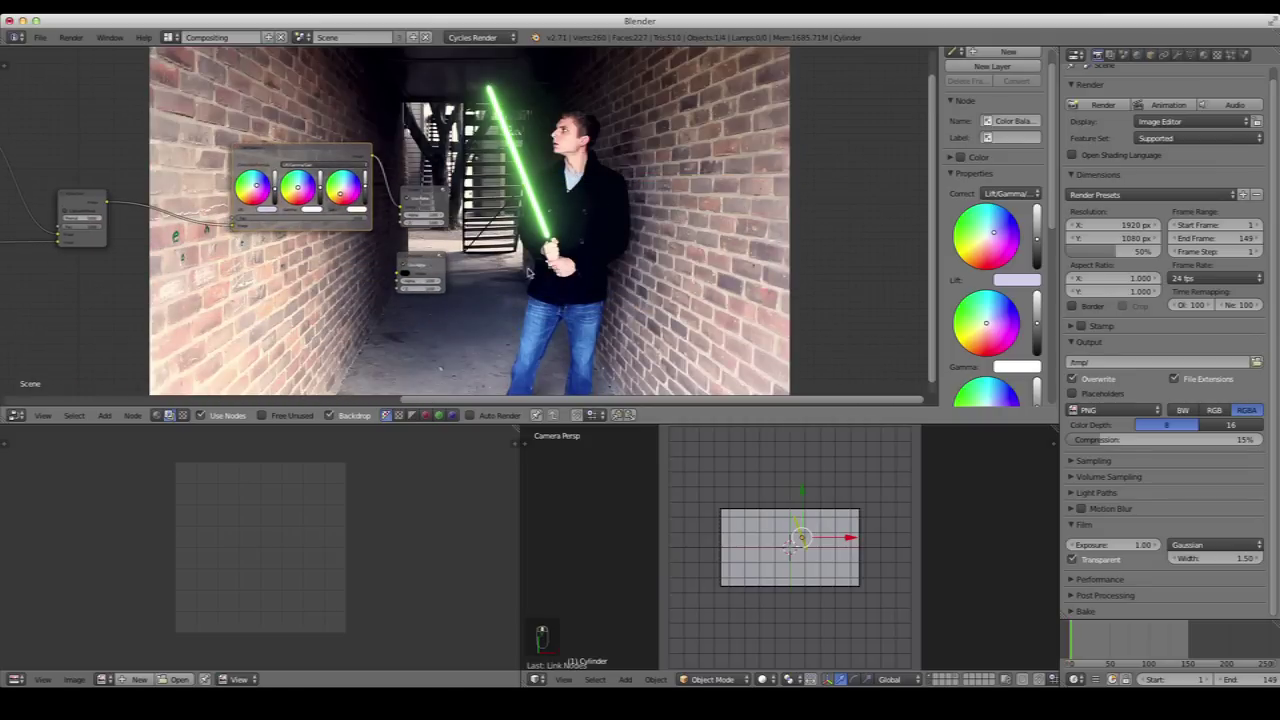
{"action": "scroll", "coordinate": [545, 302], "scroll_direction": "down", "scroll_amount": 1}
{"action": "middle_click_drag", "start_coordinate": [386, 116], "coordinate": [688, 140]}
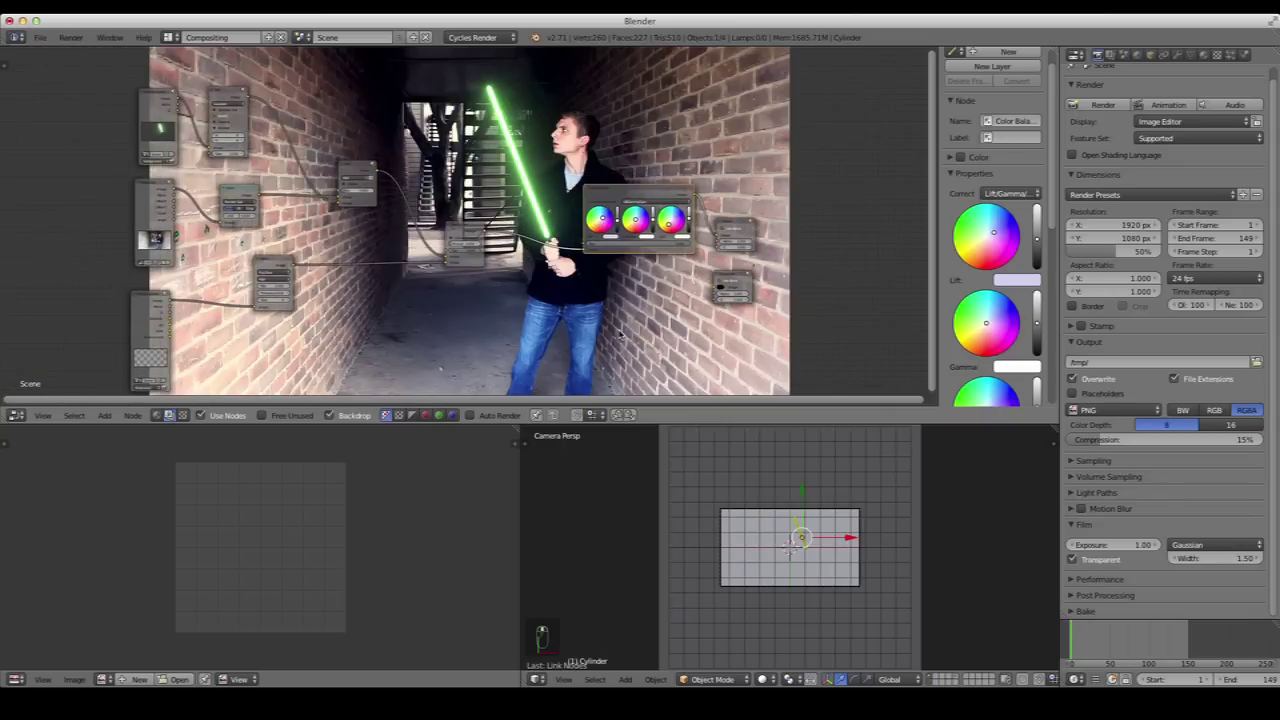
{"action": "scroll", "coordinate": [620, 338], "scroll_direction": "up", "scroll_amount": 1}
{"action": "scroll", "coordinate": [614, 341], "scroll_direction": "down", "scroll_amount": 1}
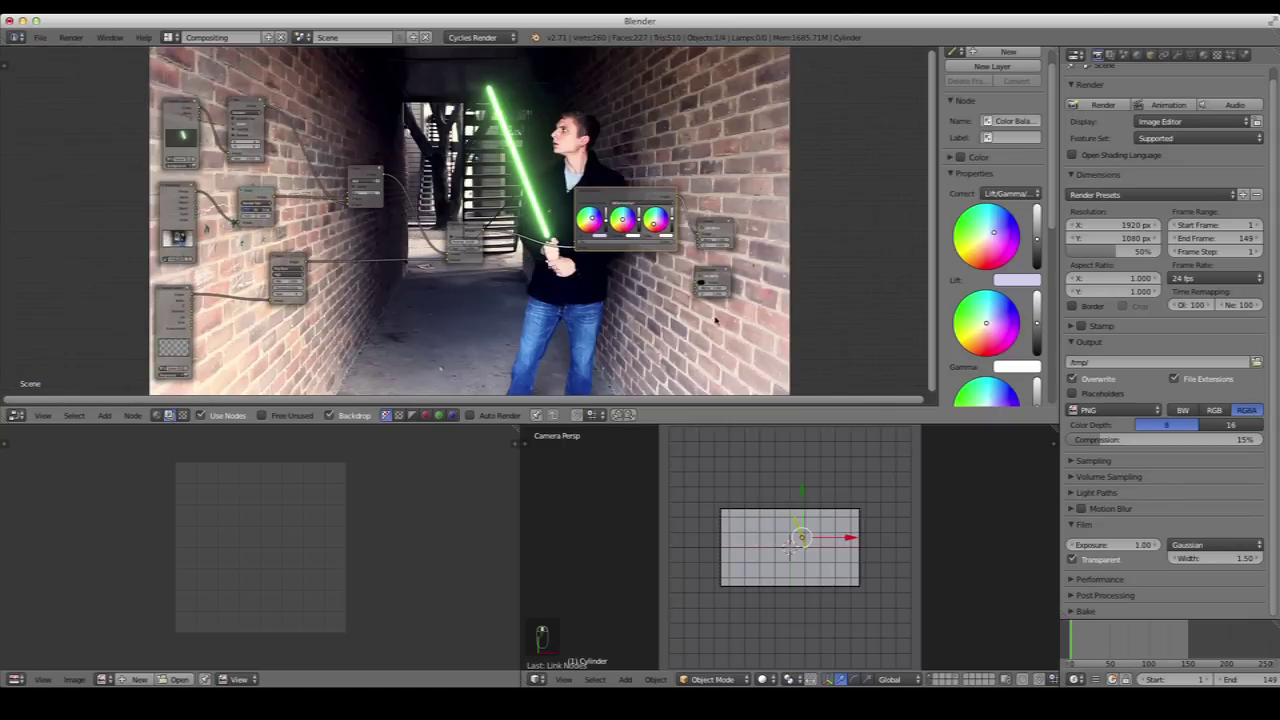
Move the Composite node farther out and connect the Color Balance output to its image input
{"action": "scroll", "coordinate": [567, 287], "scroll_direction": "up", "scroll_amount": 1}
{"action": "scroll", "coordinate": [633, 247], "scroll_direction": "up", "scroll_amount": 1}
{"action": "scroll", "coordinate": [682, 250], "scroll_direction": "up", "scroll_amount": 1}
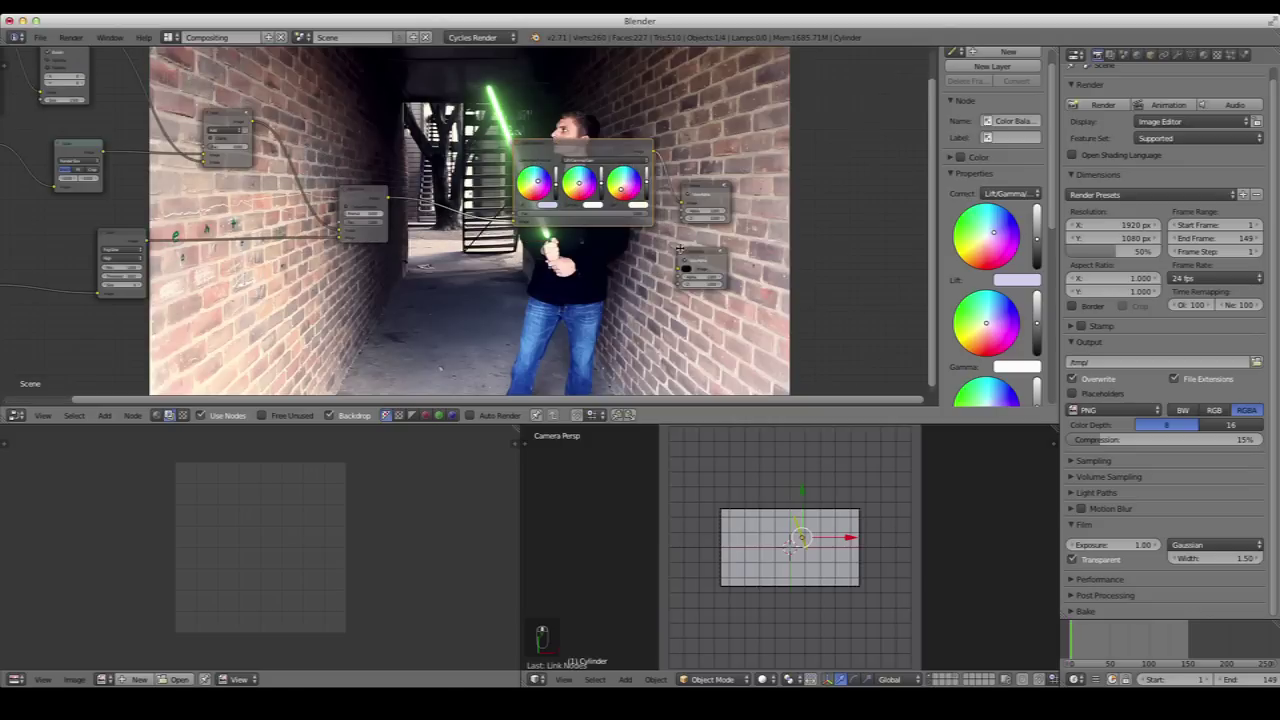
{"action": "left_click", "coordinate": [711, 256]}
{"action": "left_click_drag", "start_coordinate": [711, 255], "coordinate": [804, 251]}
{"action": "scroll", "coordinate": [700, 236], "scroll_direction": "down", "scroll_amount": 2}
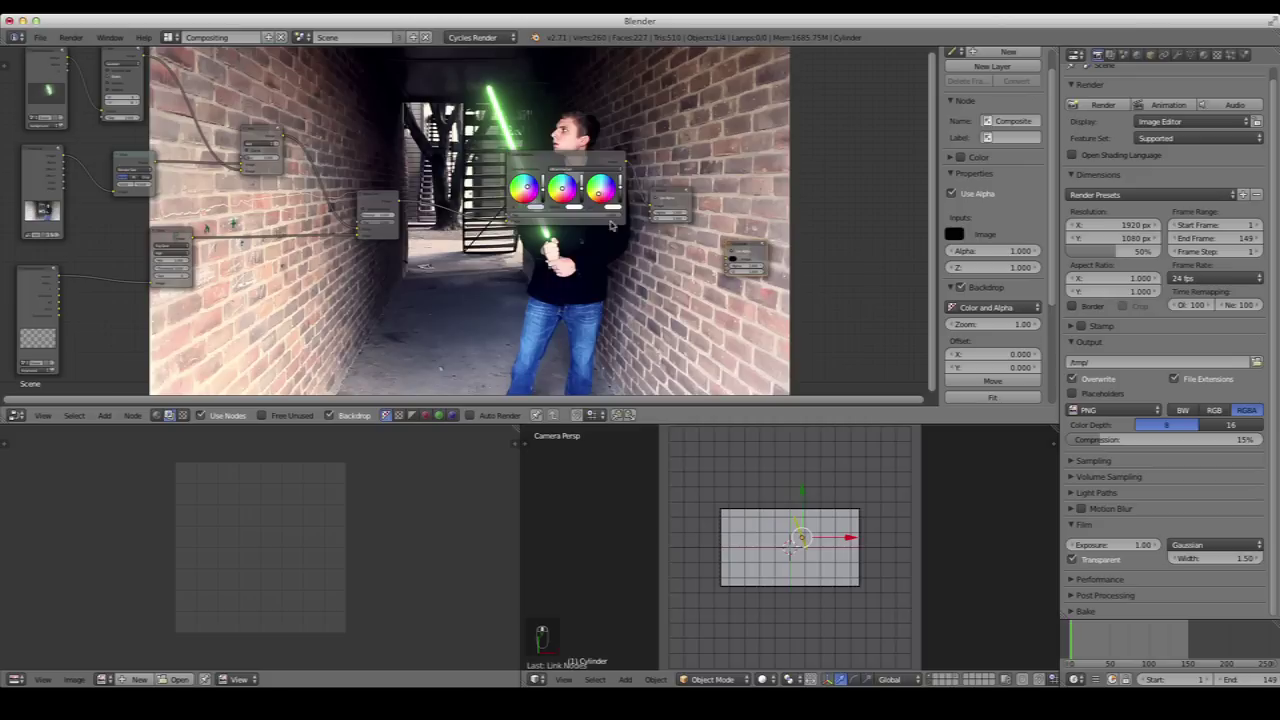
{"action": "left_click", "coordinate": [662, 196]}
{"action": "left_click_drag", "start_coordinate": [628, 166], "coordinate": [745, 262]}
Place the Viewer and Composite nodes one above the other, farther from the Color Balance node
{"action": "scroll", "coordinate": [537, 250], "scroll_direction": "down", "scroll_amount": 1}
{"action": "middle_click_drag", "start_coordinate": [537, 245], "coordinate": [612, 255]}
{"action": "left_click_drag", "start_coordinate": [773, 200], "coordinate": [813, 177]}
{"action": "left_click_drag", "start_coordinate": [775, 247], "coordinate": [806, 222]}
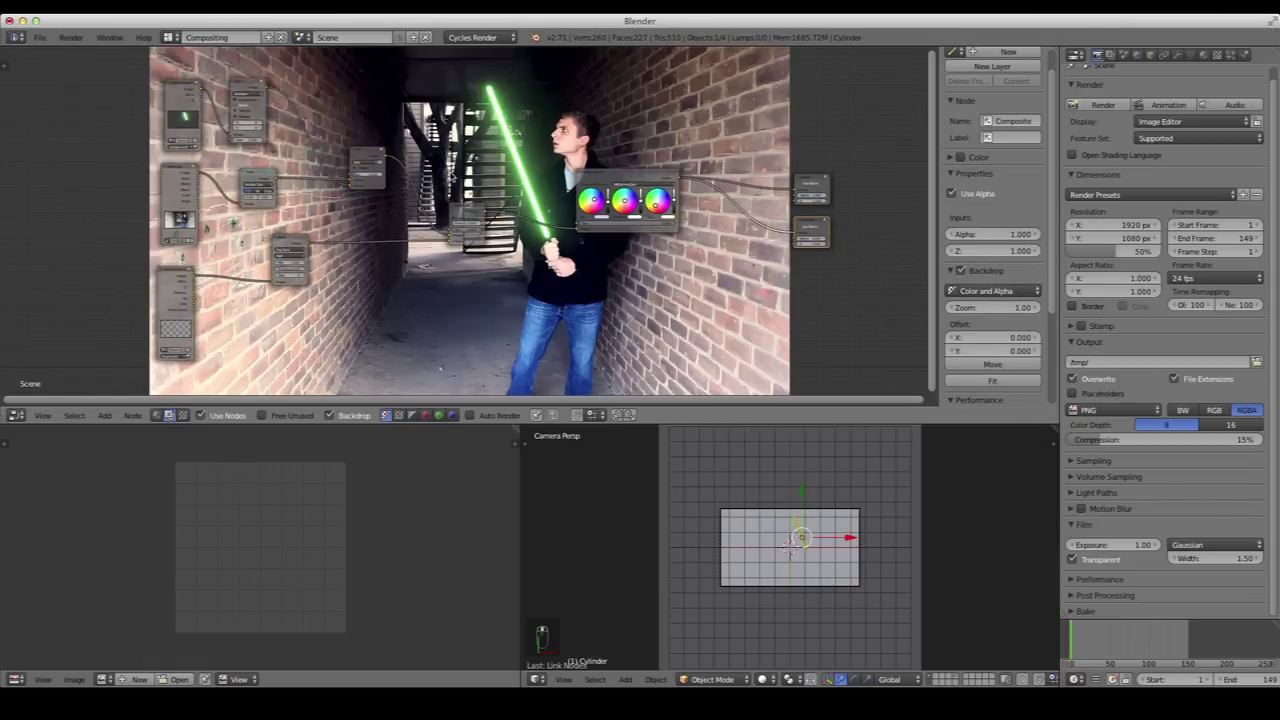
Tidy the spacing of the Movie Clip, foreground Render Layers and Glare nodes at the start of the node tree
{"action": "scroll", "coordinate": [472, 235], "scroll_direction": "up", "scroll_amount": 1}
{"action": "left_click_drag", "start_coordinate": [371, 143], "coordinate": [382, 160]}
{"action": "middle_click_drag", "start_coordinate": [226, 298], "coordinate": [303, 302]}
{"action": "left_click_drag", "start_coordinate": [236, 285], "coordinate": [242, 273]}
{"action": "left_click_drag", "start_coordinate": [229, 171], "coordinate": [234, 174]}
{"action": "scroll", "coordinate": [333, 307], "scroll_direction": "up", "scroll_amount": 3}
{"action": "middle_click_drag", "start_coordinate": [333, 307], "coordinate": [357, 292]}
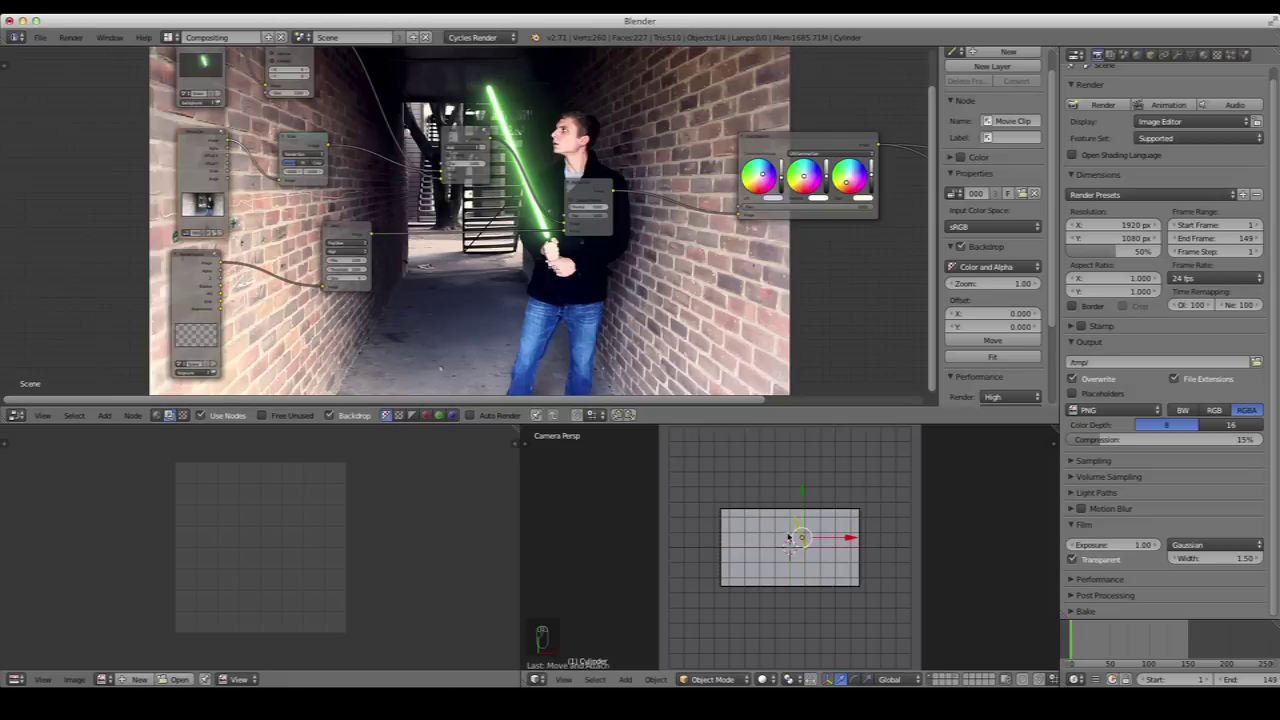
Review the lightsaber in the camera view, the film transparency option and the node chain from inputs to outputs
{"action": "scroll", "coordinate": [785, 539], "scroll_direction": "up", "scroll_amount": 4}
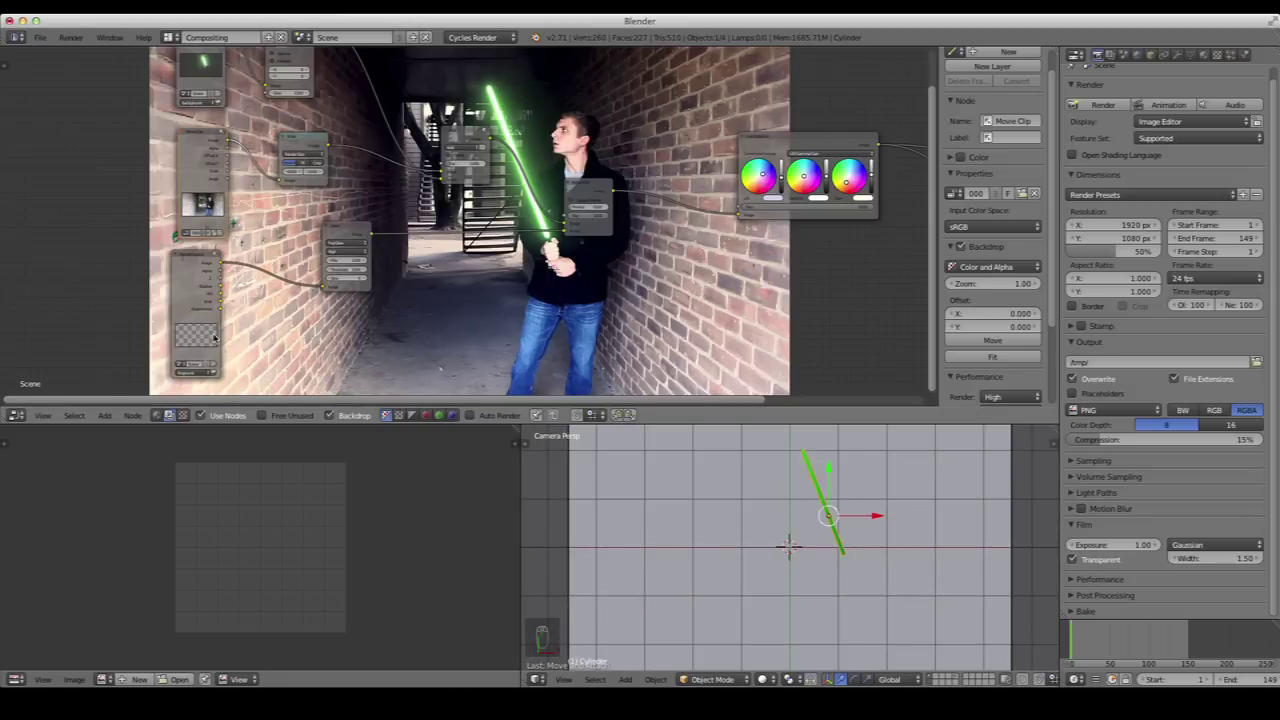
{"action": "left_click", "coordinate": [1073, 559]}
{"action": "middle_click_drag", "start_coordinate": [489, 176], "coordinate": [501, 229]}
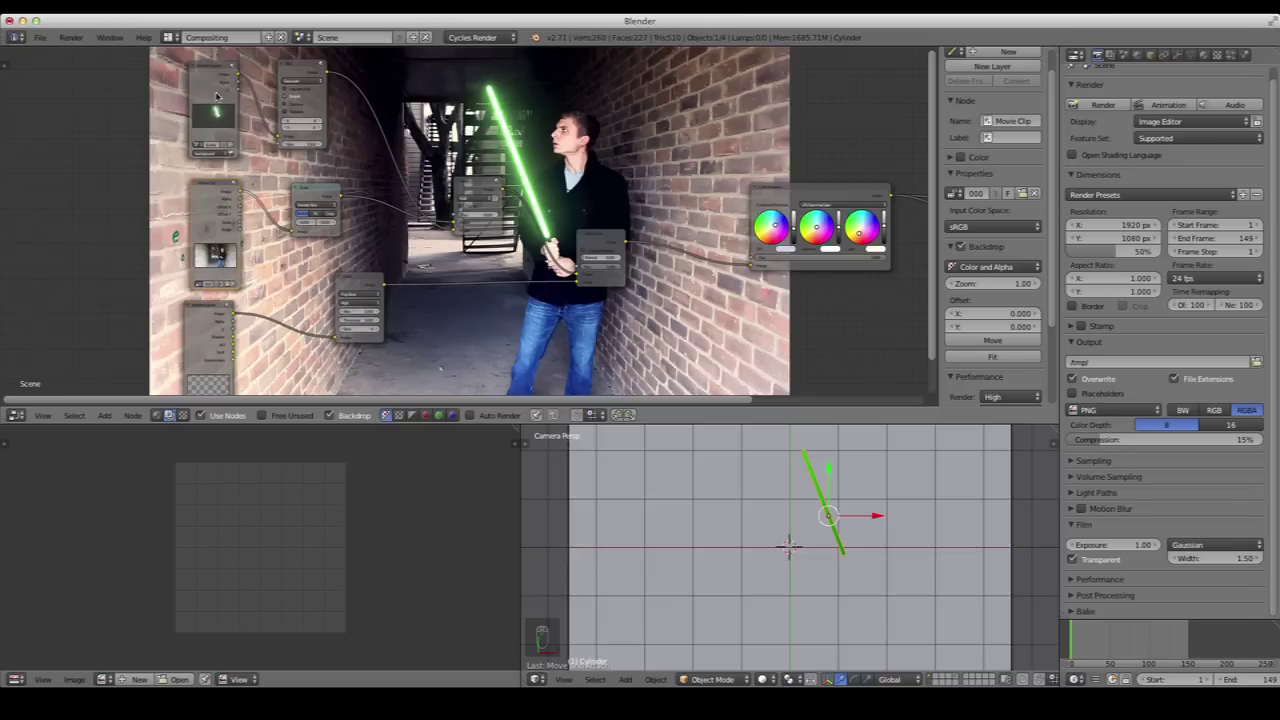
{"action": "scroll", "coordinate": [466, 200], "scroll_direction": "up", "scroll_amount": 2}
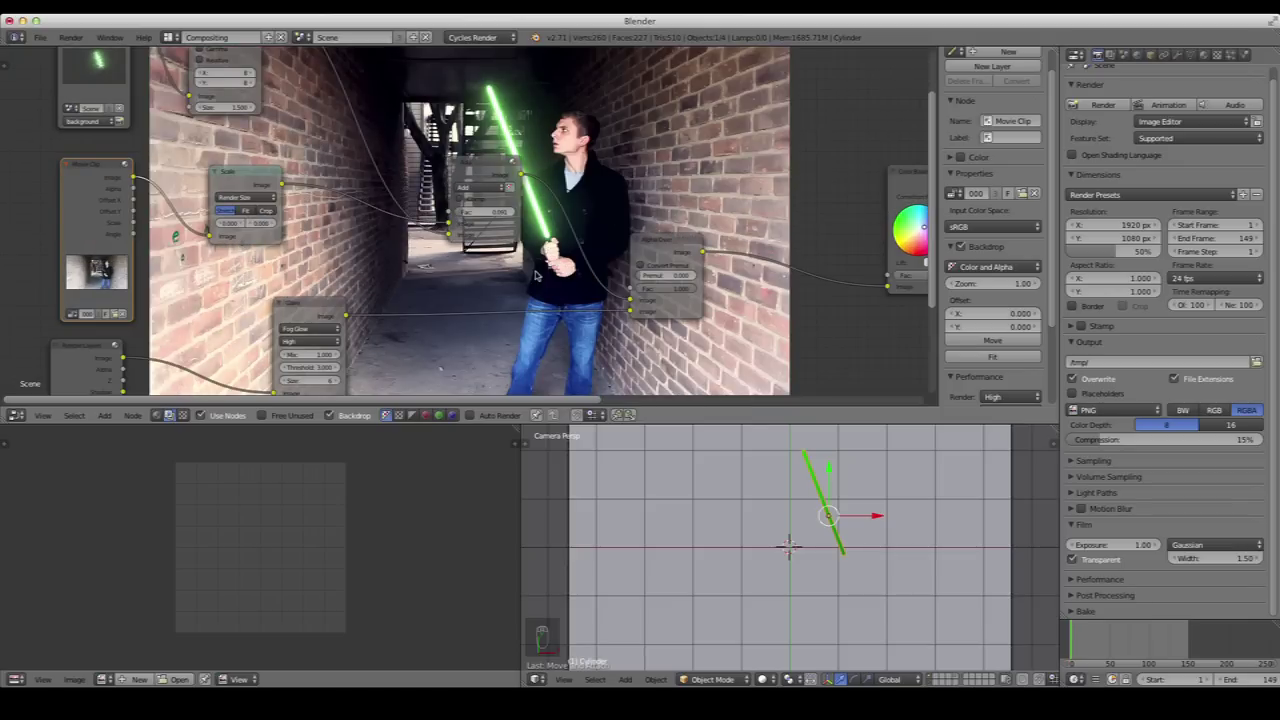
{"action": "scroll", "coordinate": [520, 286], "scroll_direction": "down", "scroll_amount": 2}
{"action": "middle_click_drag", "start_coordinate": [391, 79], "coordinate": [403, 125]}
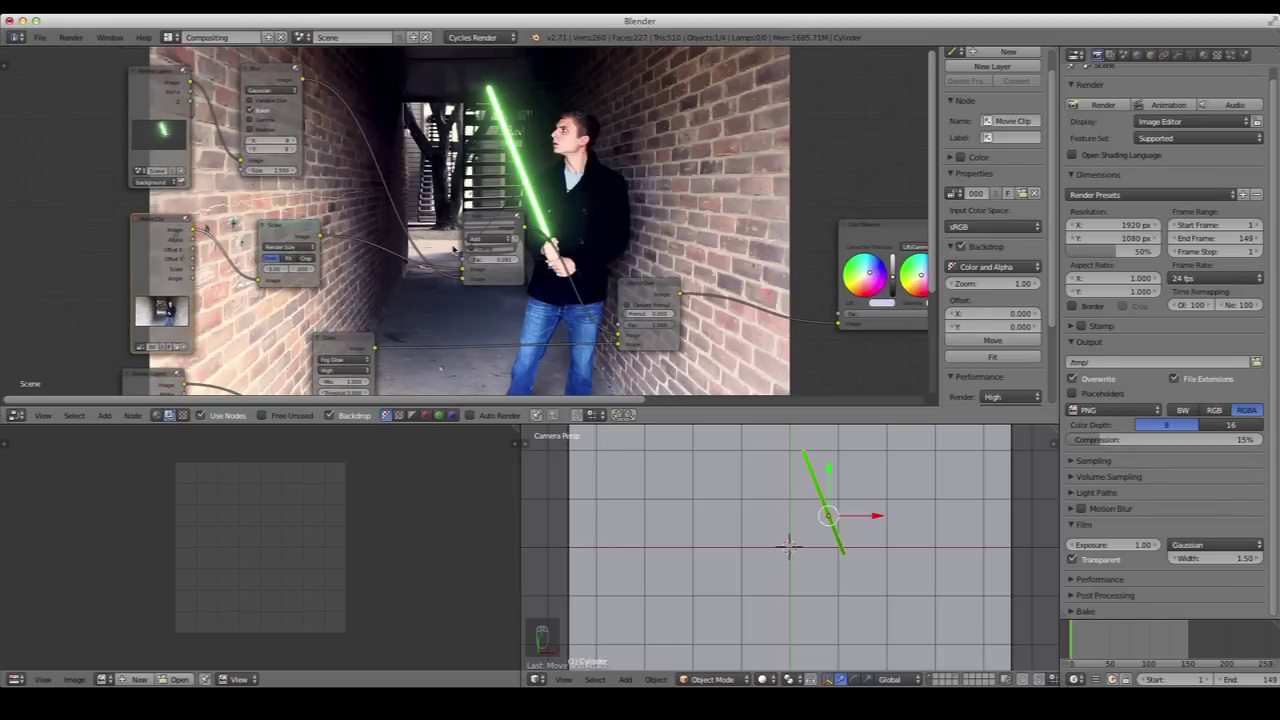
{"action": "scroll", "coordinate": [466, 334], "scroll_direction": "down", "scroll_amount": 3}
{"action": "middle_click_drag", "start_coordinate": [452, 318], "coordinate": [401, 253]}
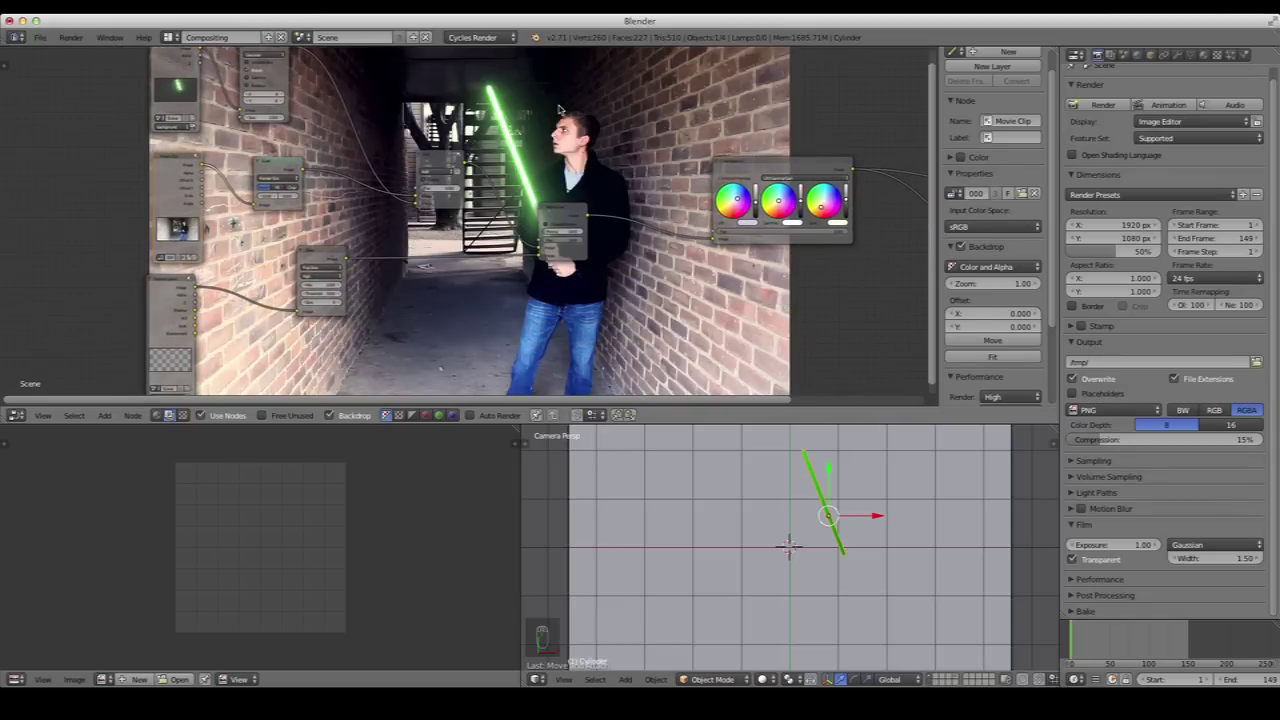
{"action": "scroll", "coordinate": [580, 294], "scroll_direction": "down", "scroll_amount": 1}
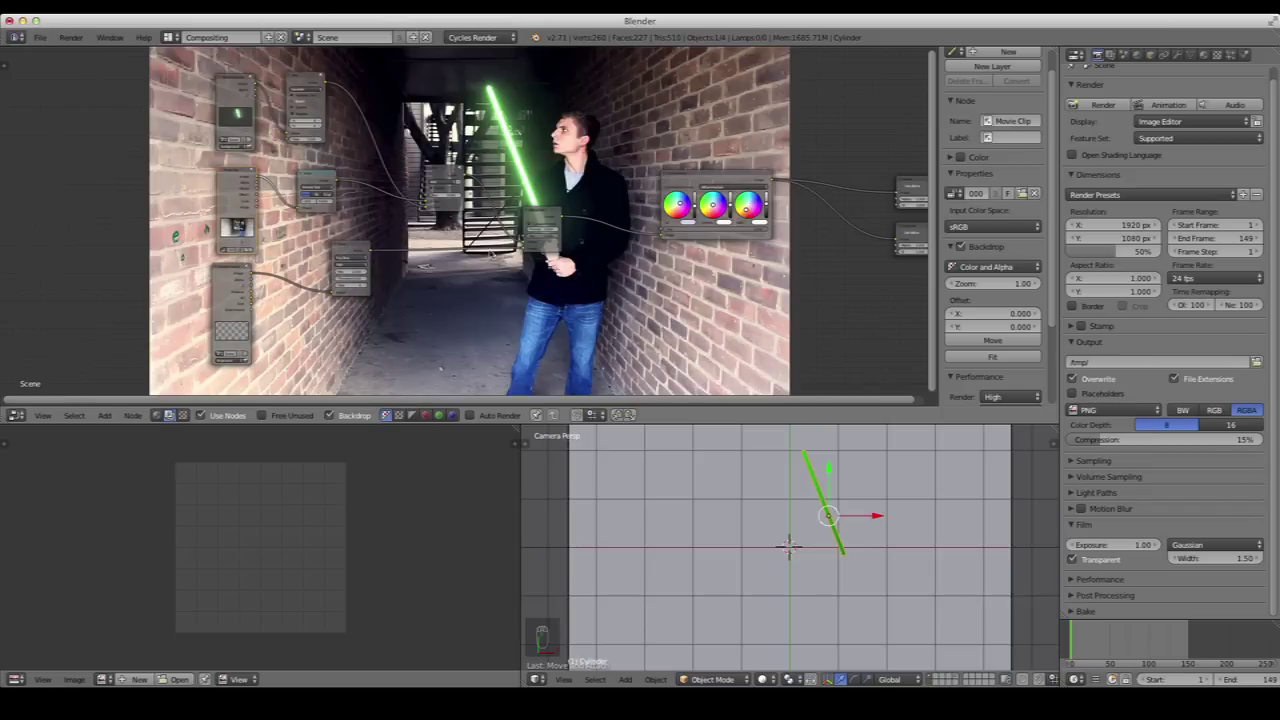
{"action": "middle_click_drag", "start_coordinate": [680, 288], "coordinate": [639, 289]}
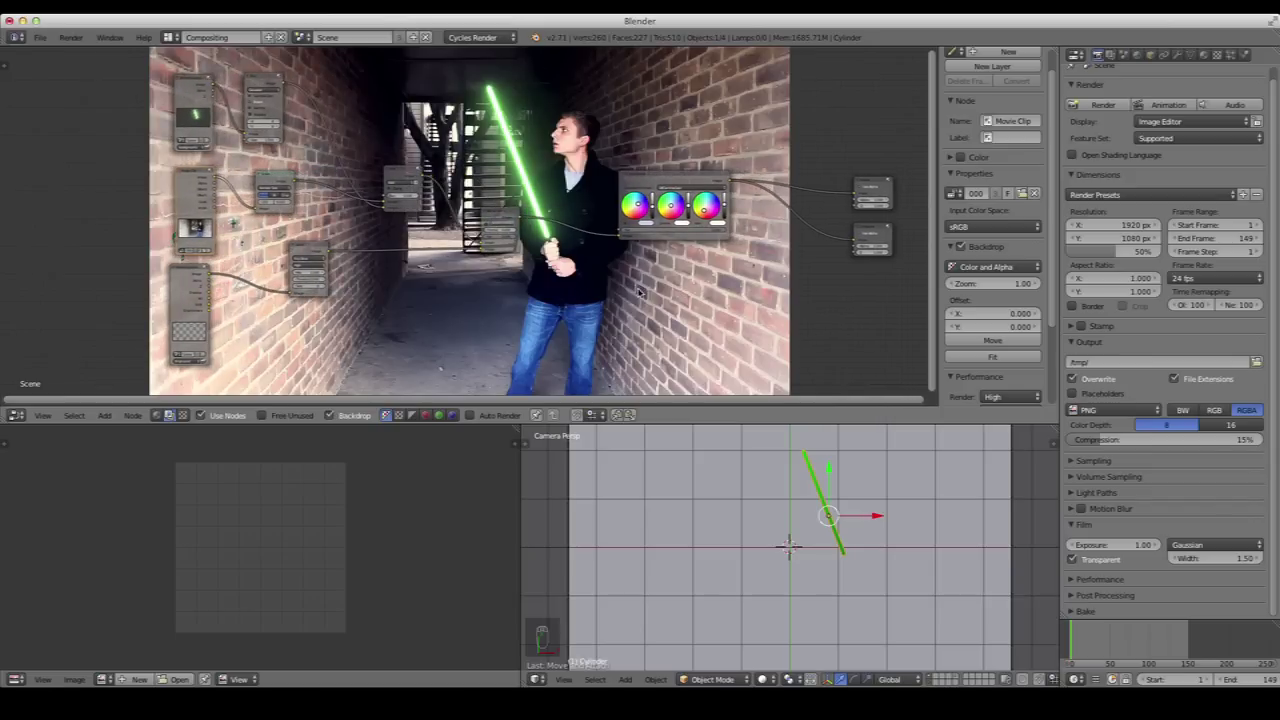
{"action": "scroll", "coordinate": [645, 285], "scroll_direction": "up", "scroll_amount": 3}
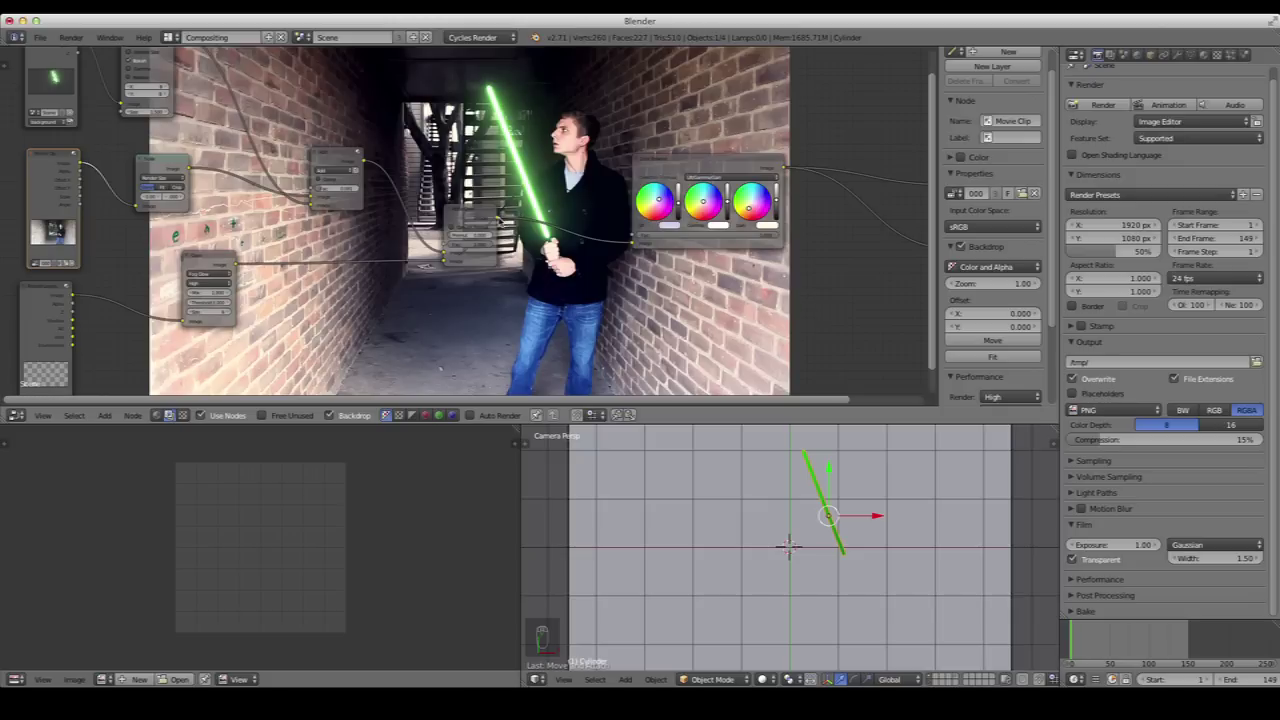
{"action": "middle_click_drag", "start_coordinate": [748, 342], "coordinate": [570, 330]}
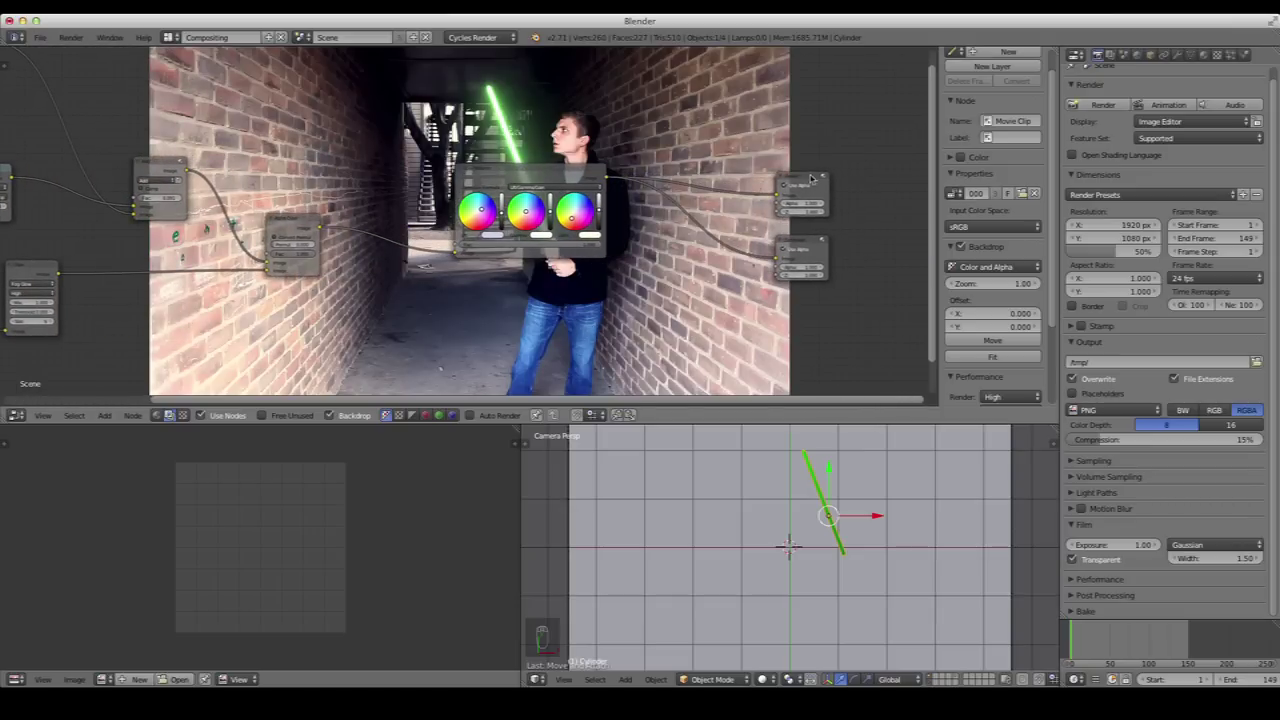
Shift the Viewer and Composite nodes slightly farther away from the Color Balance node
{"action": "left_click_drag", "start_coordinate": [812, 178], "coordinate": [839, 163]}
{"action": "left_click_drag", "start_coordinate": [799, 241], "coordinate": [832, 243]}
{"action": "scroll", "coordinate": [771, 300], "scroll_direction": "down", "scroll_amount": 6}
{"action": "middle_click_drag", "start_coordinate": [579, 274], "coordinate": [634, 274]}
Line up the Scale and Glare nodes with the Blur node beside the column of input nodes
{"action": "scroll", "coordinate": [642, 275], "scroll_direction": "up", "scroll_amount": 1}
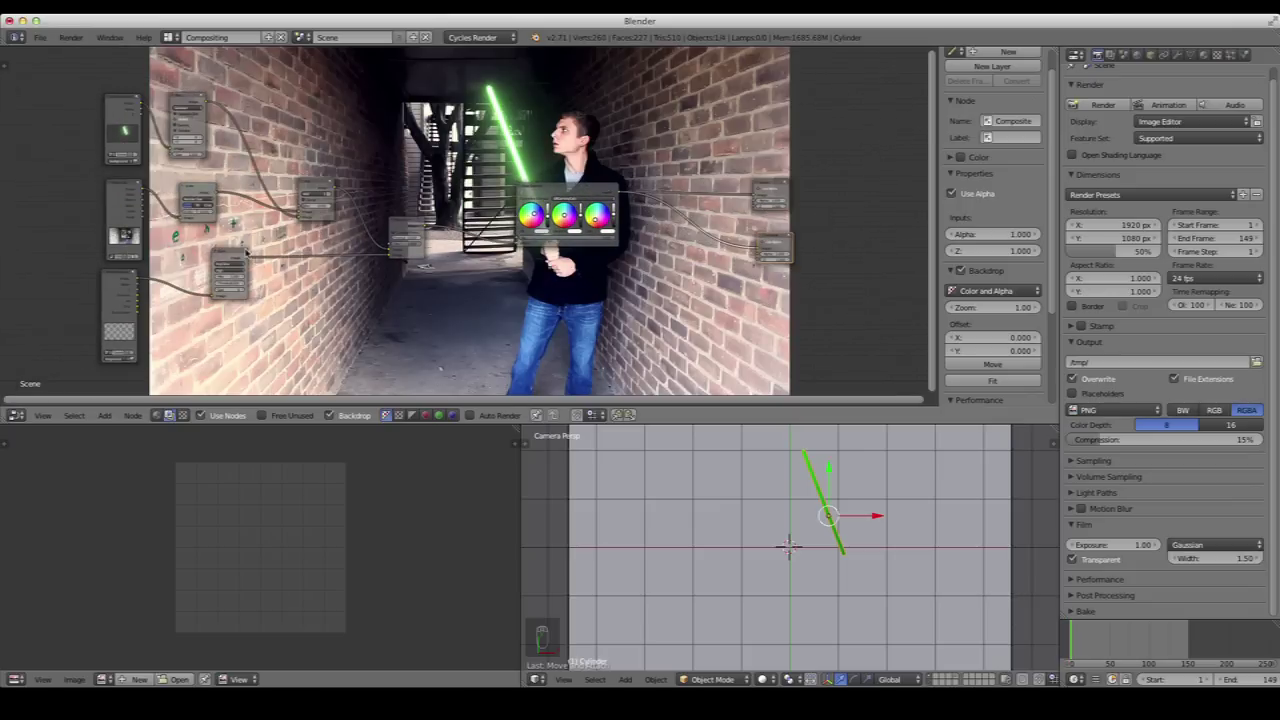
{"action": "scroll", "coordinate": [44, 258], "scroll_direction": "up", "scroll_amount": 1}
{"action": "left_click", "coordinate": [72, 284]}
{"action": "left_click_drag", "start_coordinate": [56, 199], "coordinate": [68, 196]}
{"action": "left_click_drag", "start_coordinate": [55, 78], "coordinate": [156, 88]}
{"action": "left_click_drag", "start_coordinate": [185, 259], "coordinate": [158, 244]}
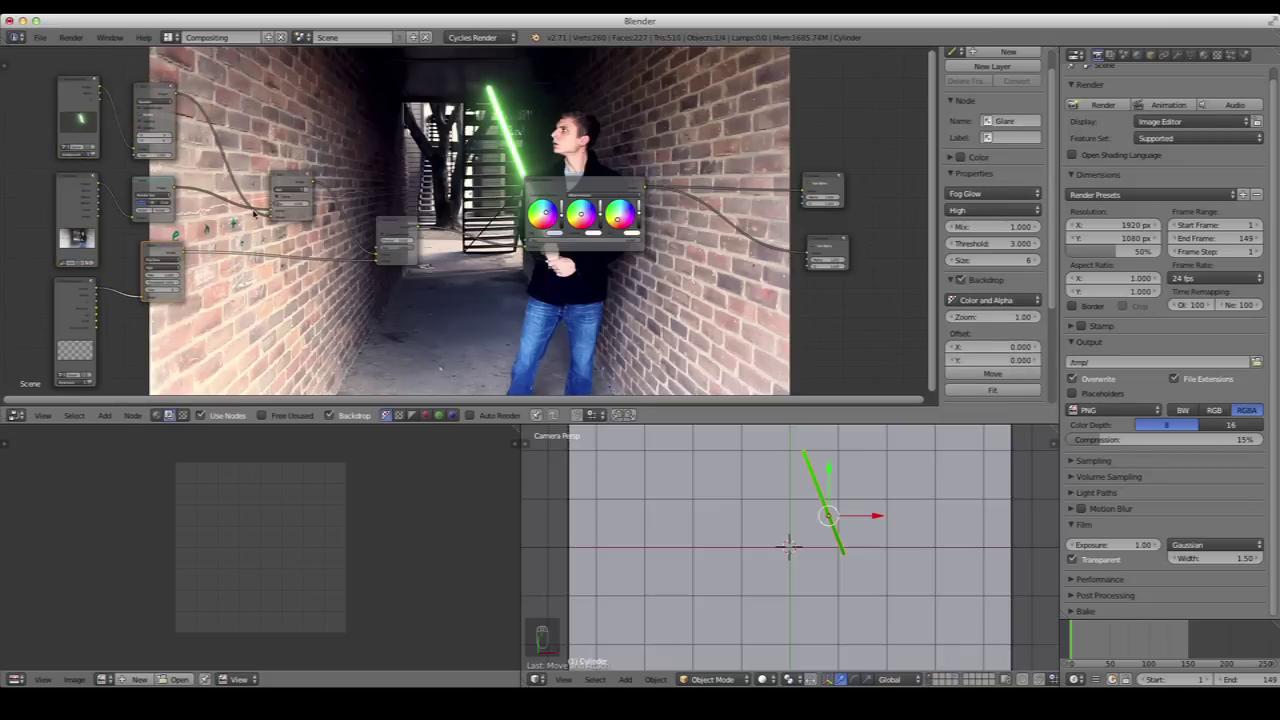
{"action": "scroll", "coordinate": [764, 291], "scroll_direction": "down", "scroll_amount": 2}
{"action": "middle_click_drag", "start_coordinate": [741, 304], "coordinate": [802, 277]}
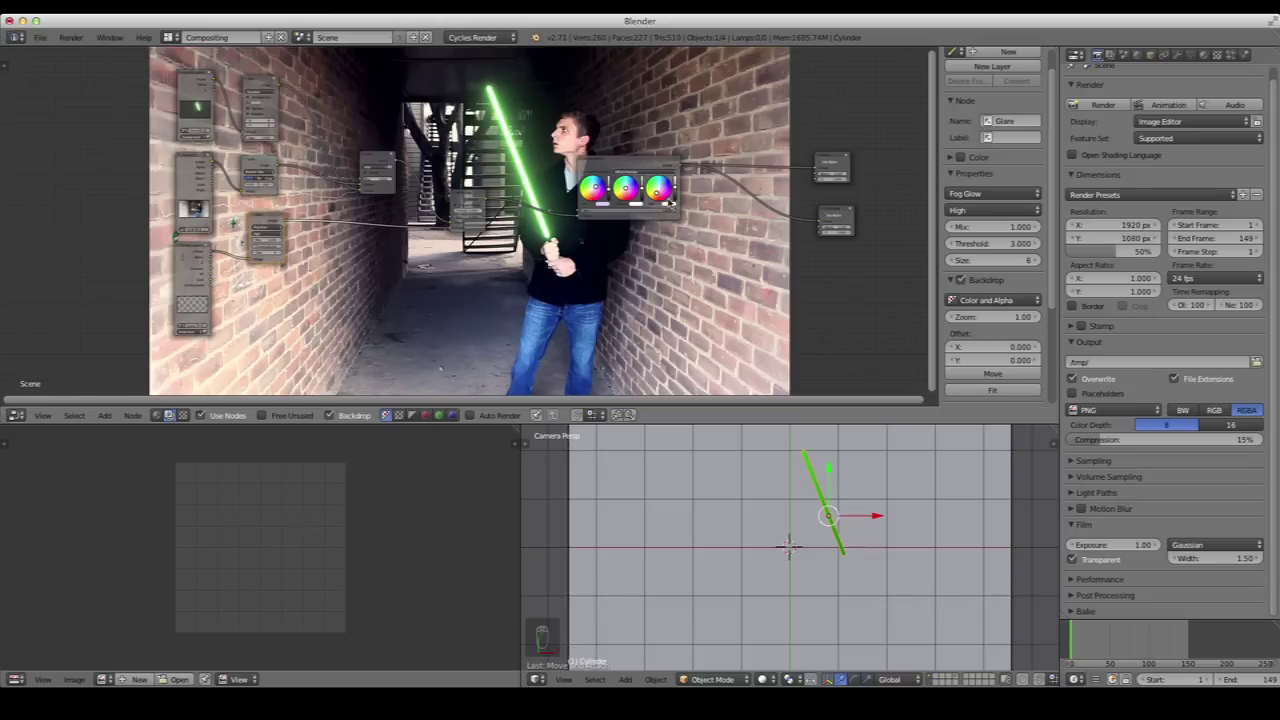
{"action": "scroll", "coordinate": [564, 210], "scroll_direction": "down", "scroll_amount": 2}
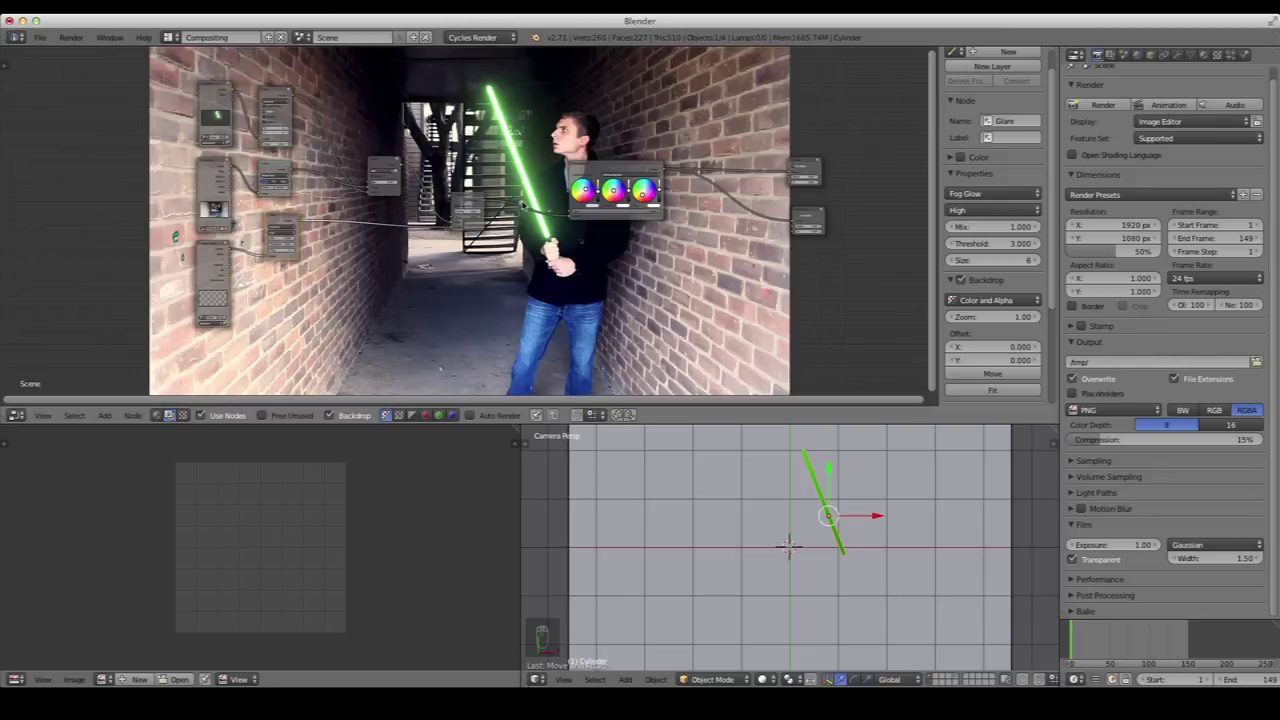
{"action": "middle_click_drag", "start_coordinate": [543, 247], "coordinate": [558, 270]}
{"action": "scroll", "coordinate": [525, 182], "scroll_direction": "up", "scroll_amount": 4}
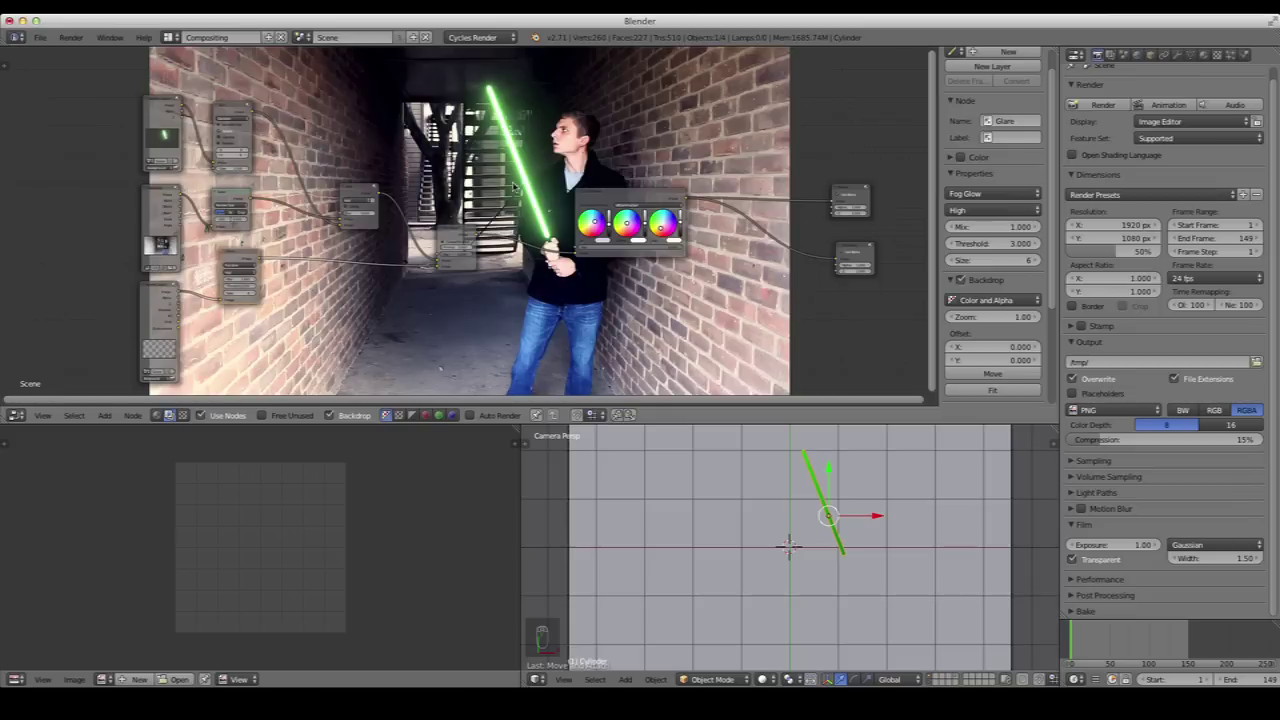
Adjust the positions of the Viewer and Composite nodes so they stack neatly at the end of the node tree
{"action": "scroll", "coordinate": [537, 180], "scroll_direction": "down", "scroll_amount": 4}
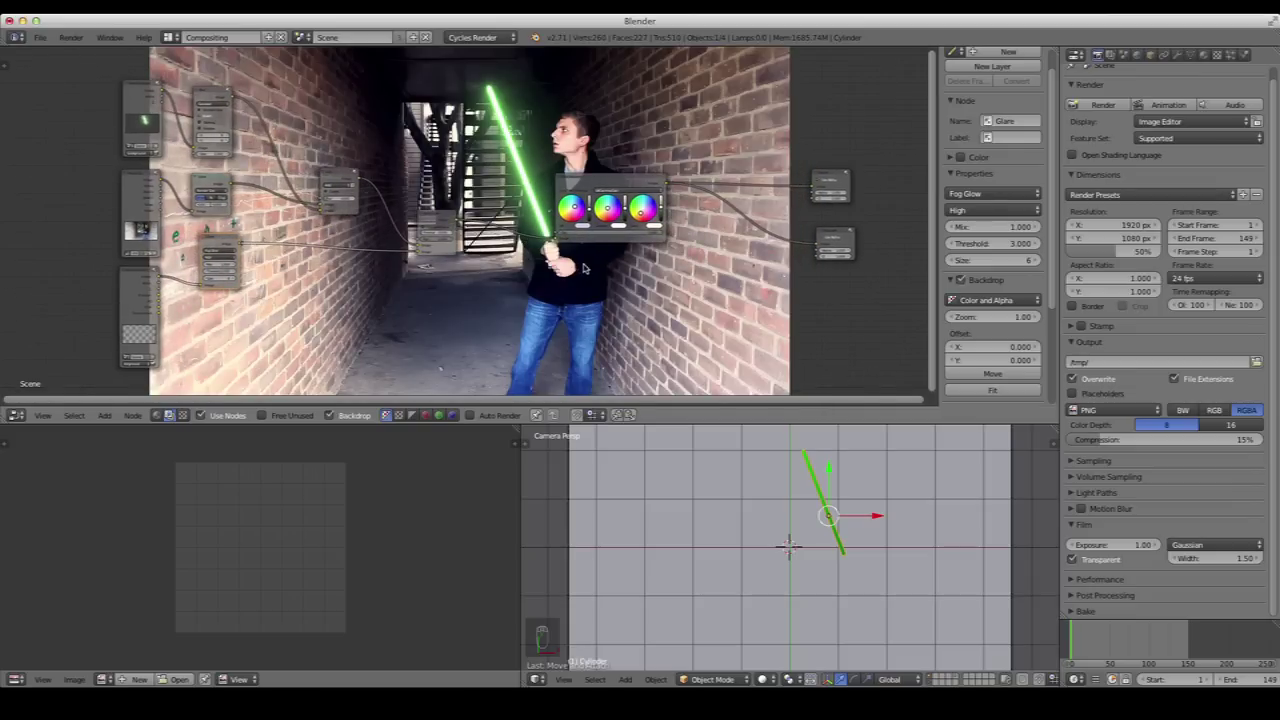
{"action": "left_click", "coordinate": [845, 173]}
{"action": "left_click_drag", "start_coordinate": [845, 172], "coordinate": [863, 173]}
{"action": "mouse_move", "coordinate": [829, 233]}
{"action": "left_mouse_down"}
{"action": "mouse_move", "coordinate": [862, 236]}
{"action": "mouse_move", "coordinate": [845, 228]}
{"action": "left_mouse_up"}
{"action": "scroll", "coordinate": [659, 274], "scroll_direction": "down", "scroll_amount": 1}
{"action": "middle_click_drag", "start_coordinate": [659, 274], "coordinate": [680, 254]}
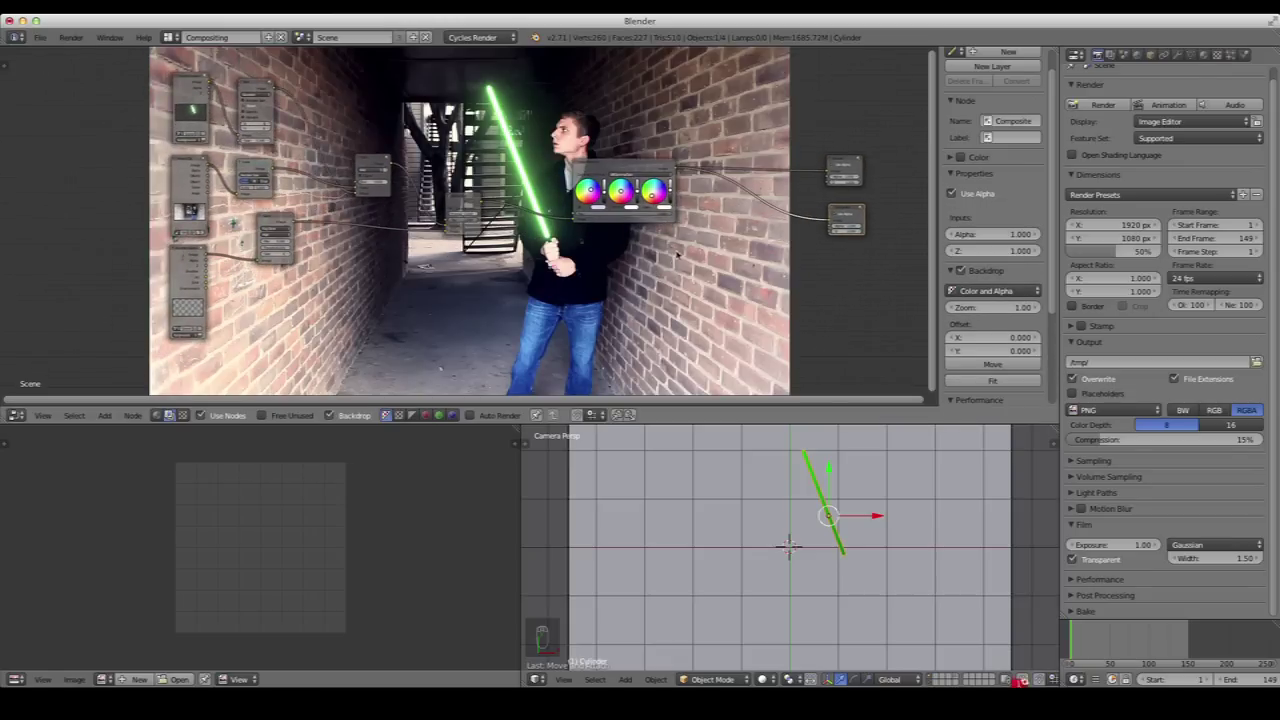
{"action": "scroll", "coordinate": [670, 250], "scroll_direction": "up", "scroll_amount": 1}
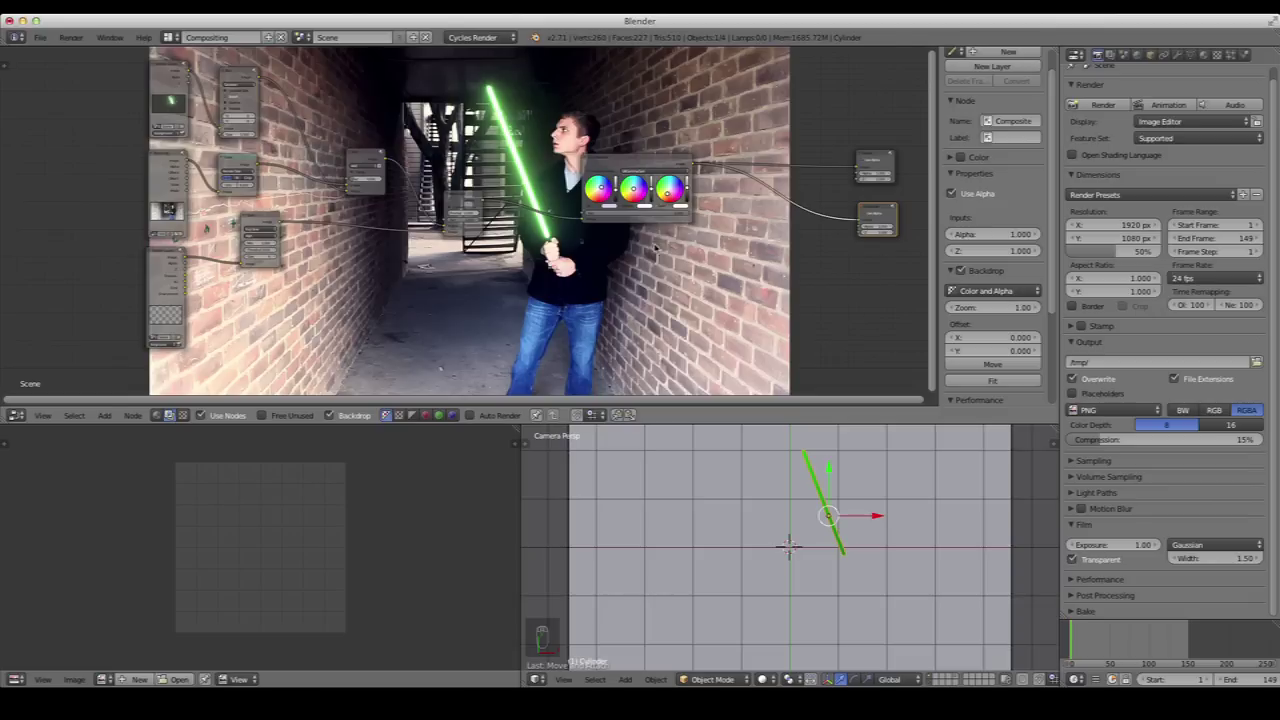